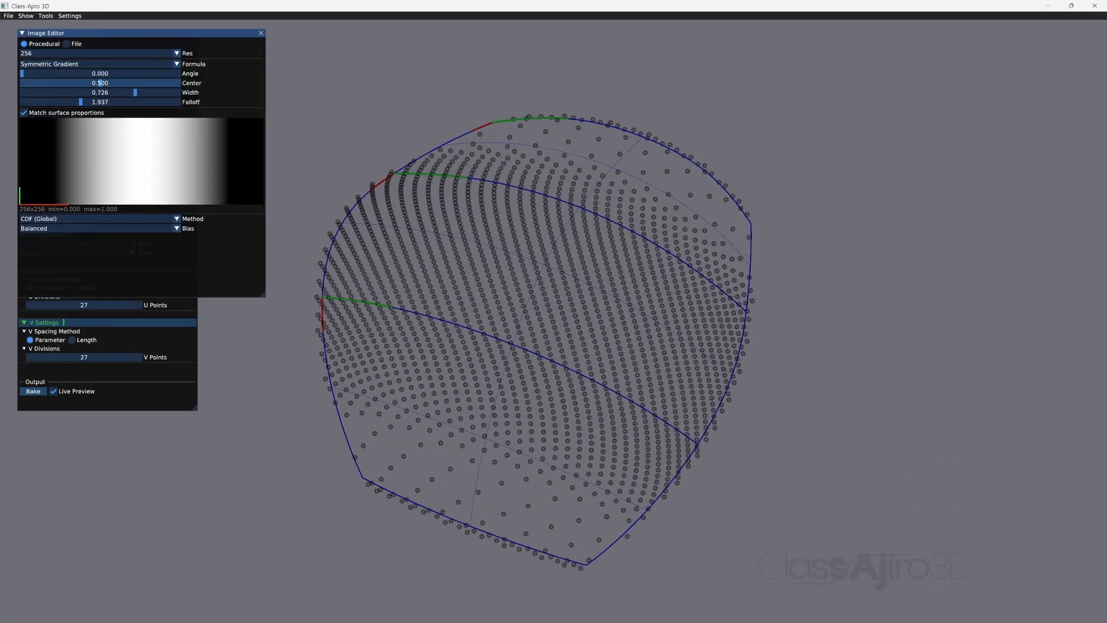
mouse_move(101, 83)
left_mouse_down()
mouse_move(135, 83)
mouse_move(76, 83)
mouse_move(109, 73)
mouse_move(121, 83)
left_mouse_up()
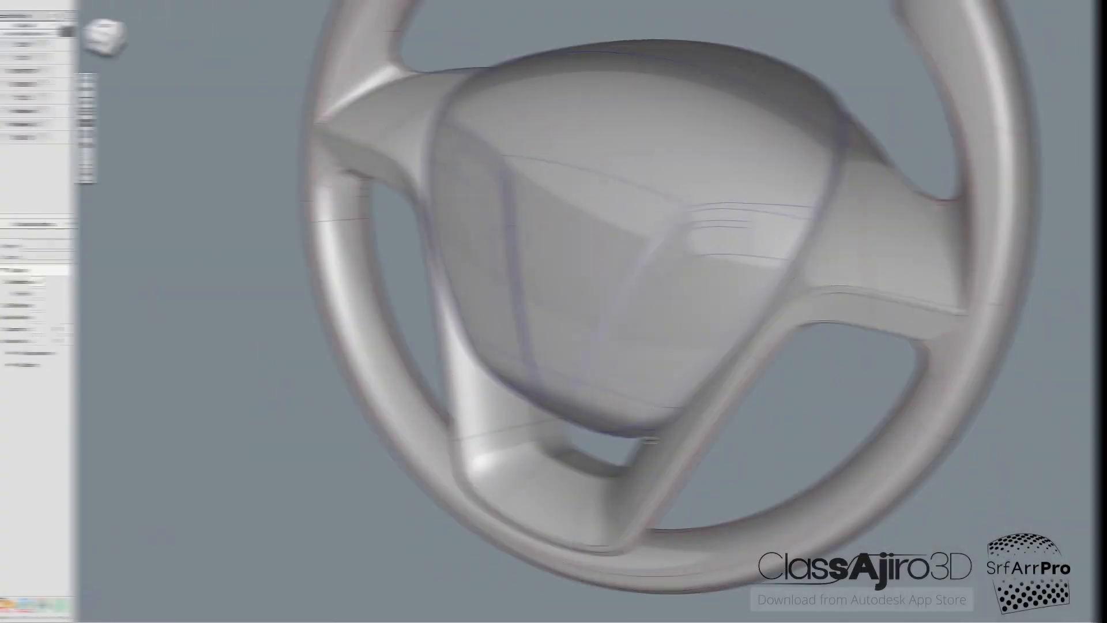
left_click_drag(622, 415, 663, 414, "alt+shift")
left_click(770, 308)
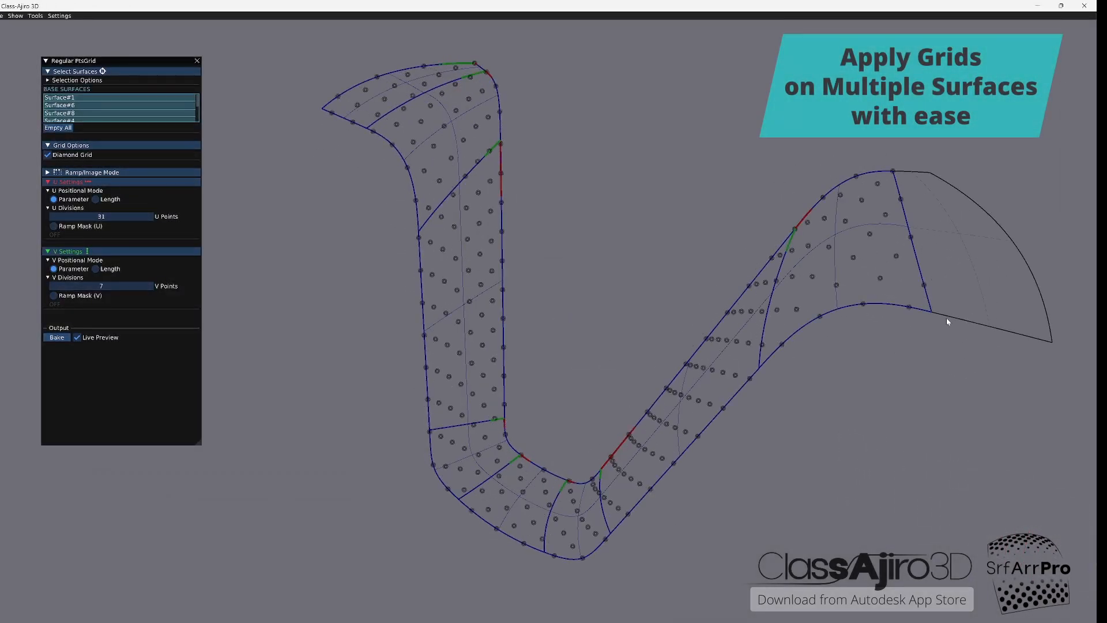
Step: Set the diamond grid to 65 U points and 10 V points, and switch its density control to Image mode
left_click_drag(100, 216, 143, 217)
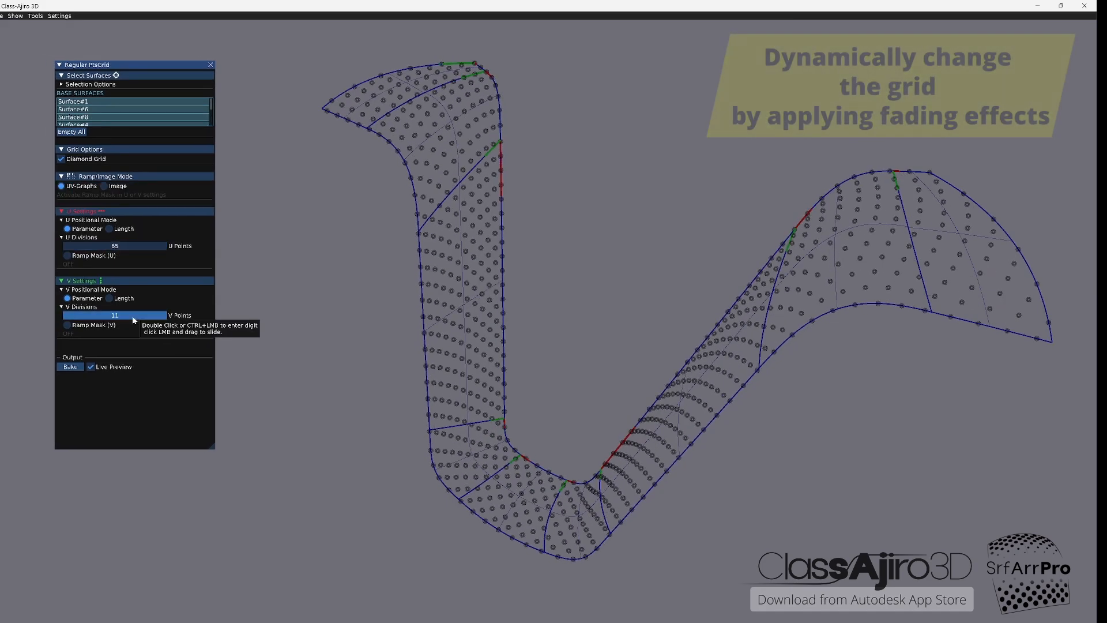
left_click_drag(132, 317, 131, 317)
left_click(120, 186)
left_click(91, 195)
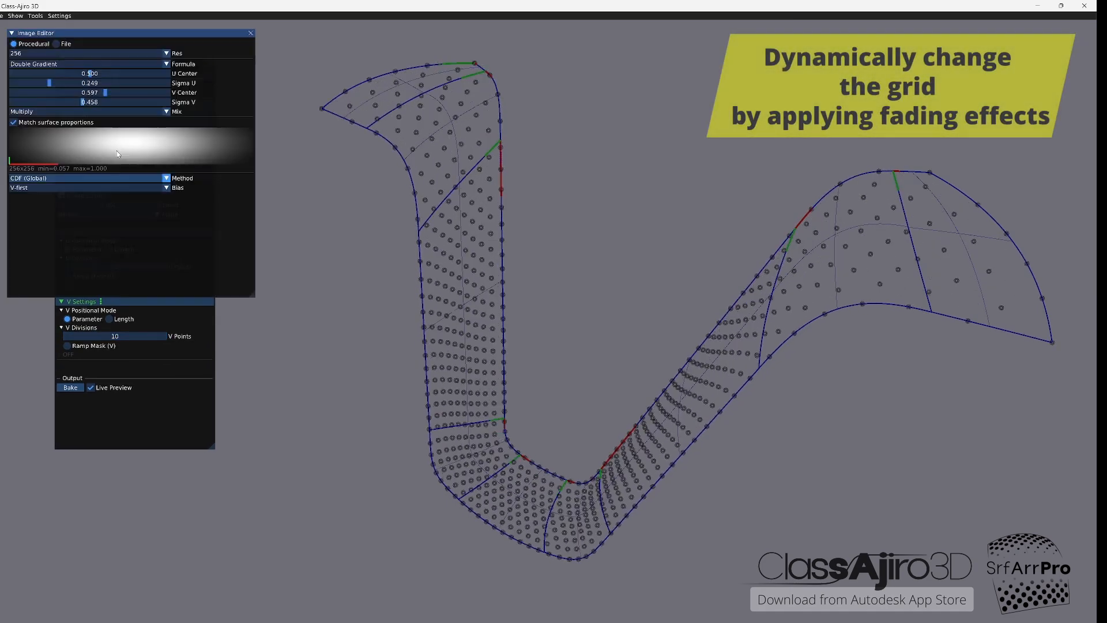
Step: Try the Symmetric Gradient formula in the grid's greyscale image and vary its center and width
left_click(75, 64)
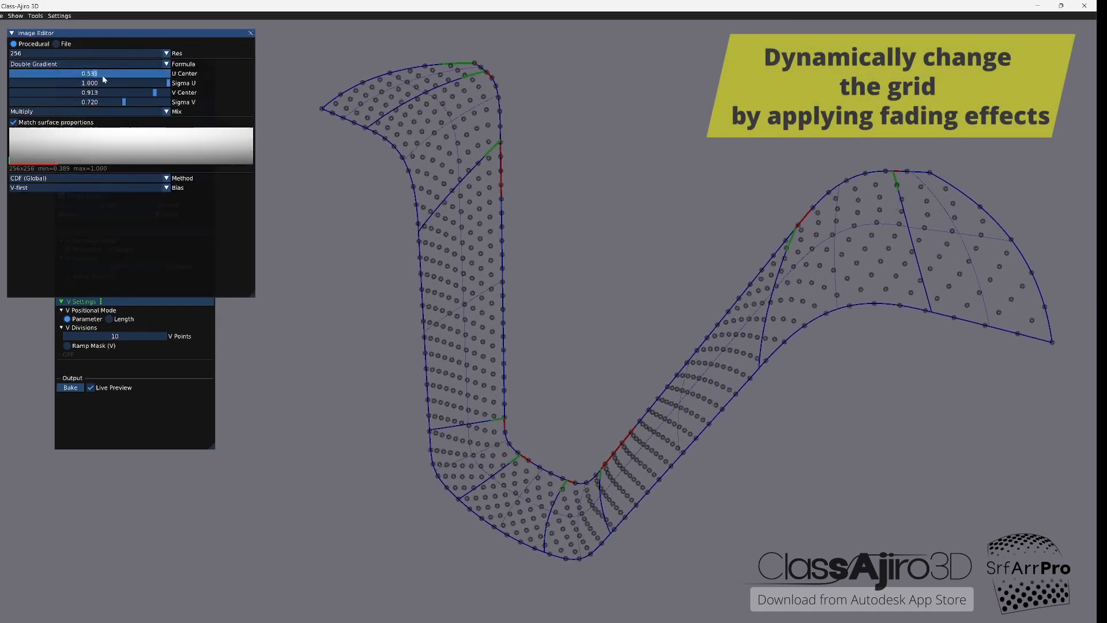
left_click(39, 128)
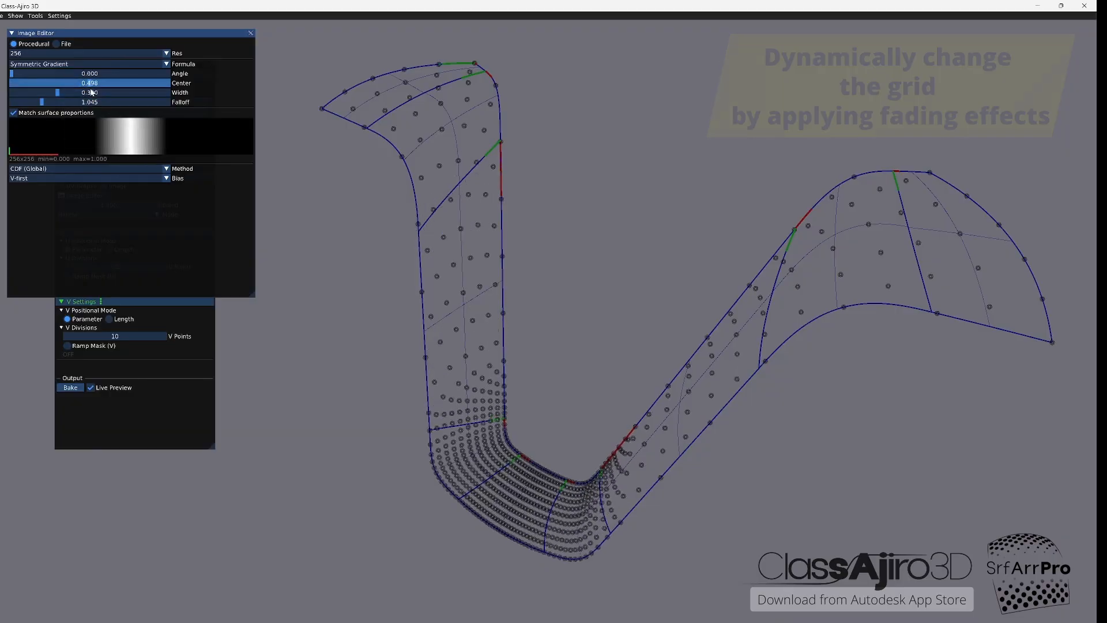
left_click_drag(50, 79, 10, 80)
left_click_drag(17, 93, 169, 99)
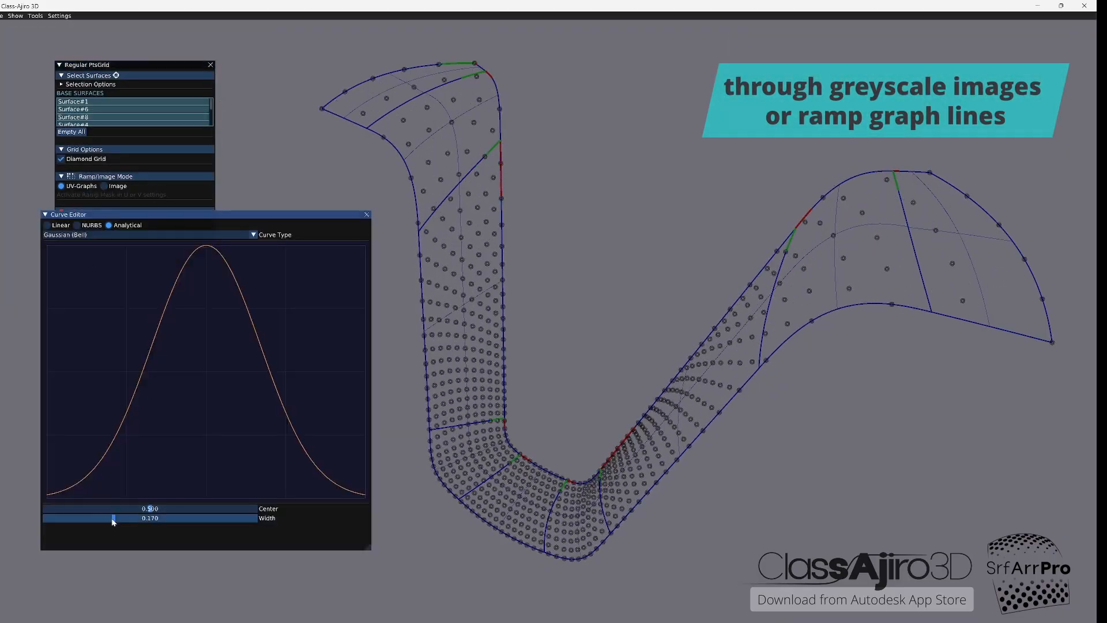
Step: Try Gaussian (Bell) ramp curves on the grid in UV-Graphs mode, adjusting the curve width and the ramp mode
mouse_move(112, 518)
left_mouse_down()
mouse_move(245, 519)
mouse_move(114, 517)
left_mouse_up()
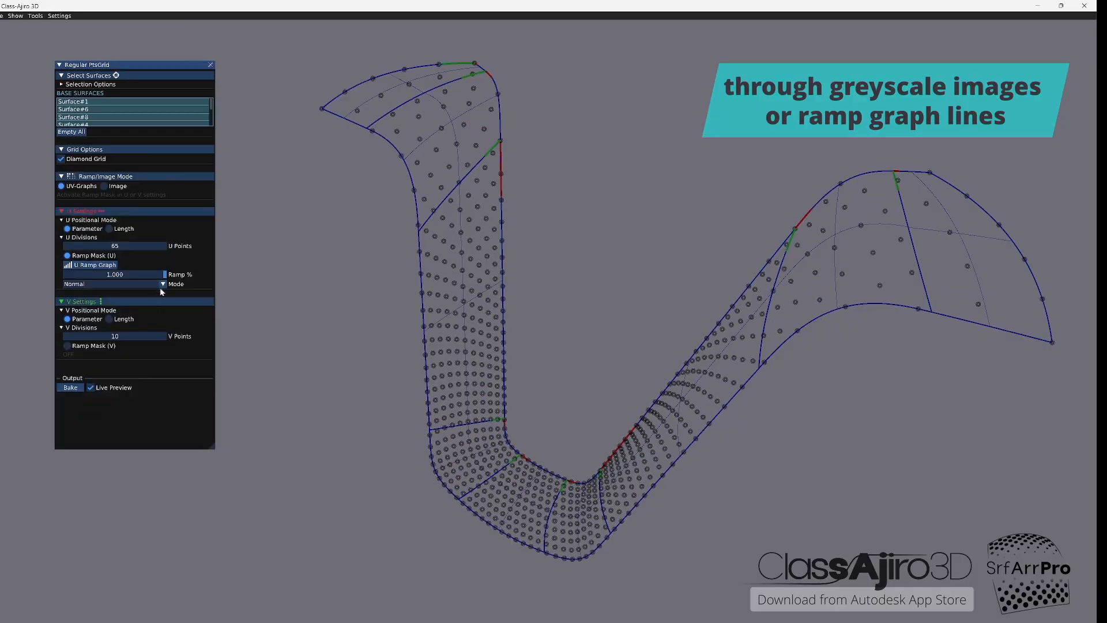
left_click(162, 284)
left_click(155, 308)
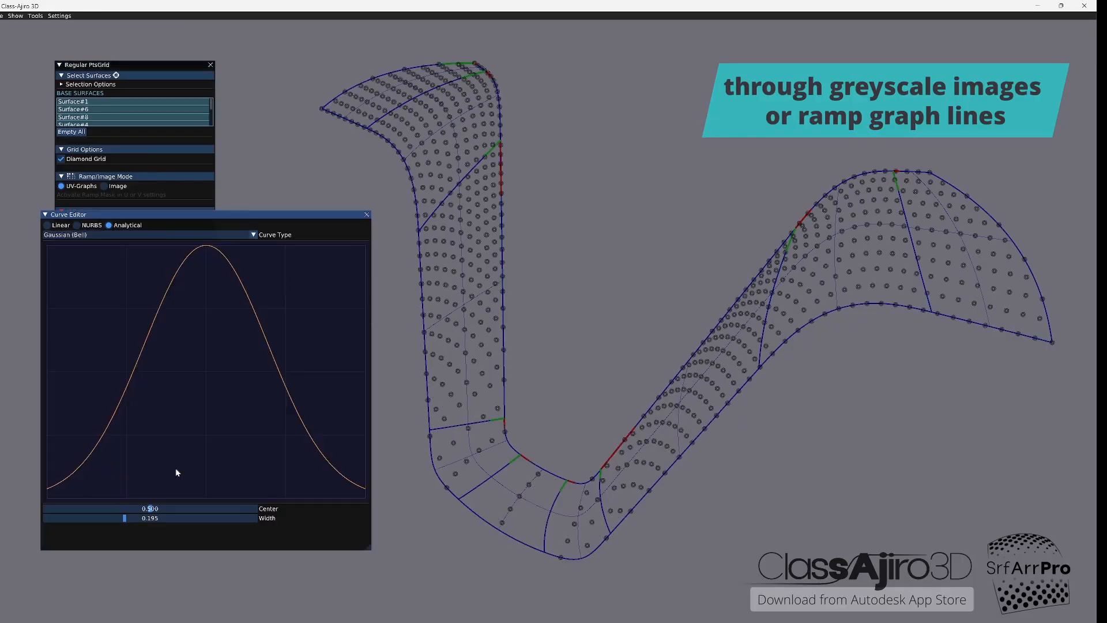
mouse_move(116, 518)
left_mouse_down()
mouse_move(190, 517)
mouse_move(116, 518)
left_mouse_up()
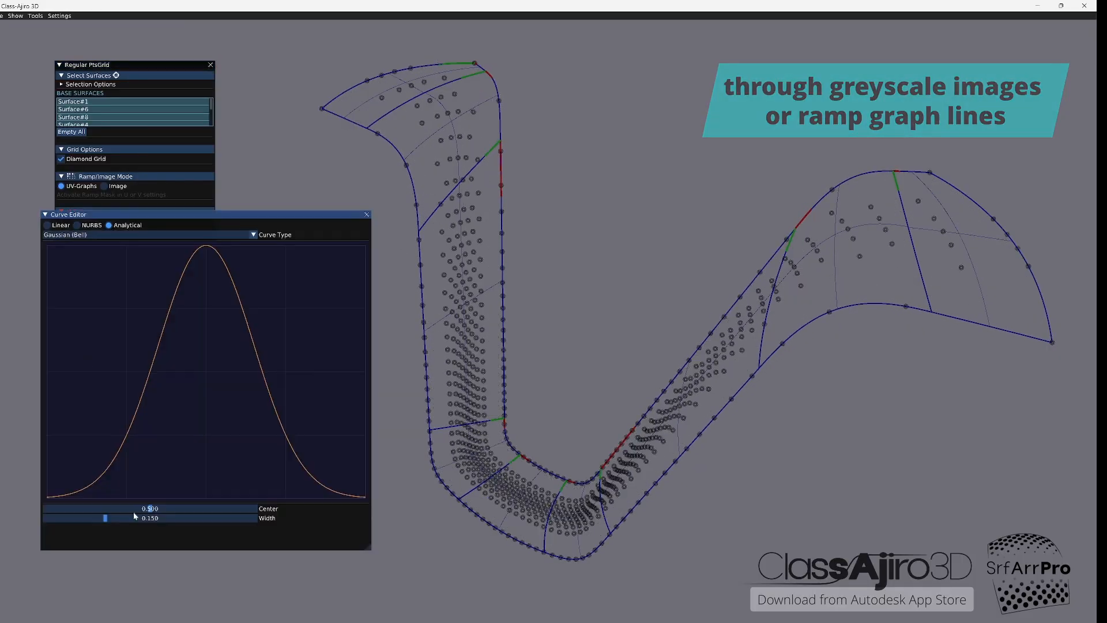
mouse_move(148, 518)
left_mouse_down()
mouse_move(198, 517)
mouse_move(148, 518)
left_mouse_up()
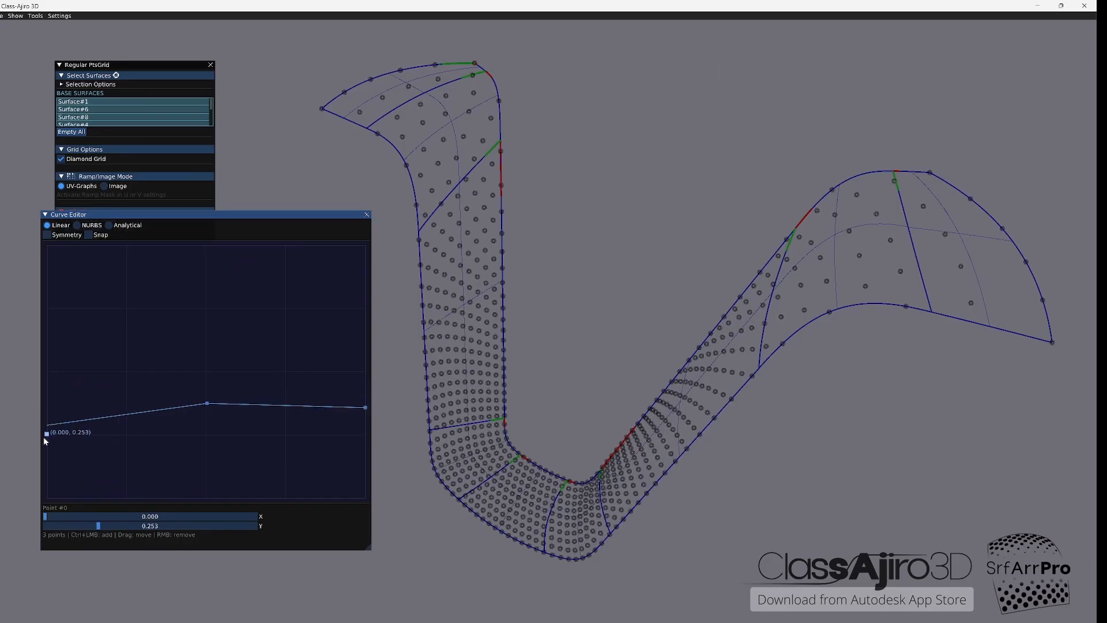
Step: Reshape the linear ramp curve with its first point at 0.020, 0.390 and its last point at 1.000, 0.147
left_click_drag(47, 463, 49, 413)
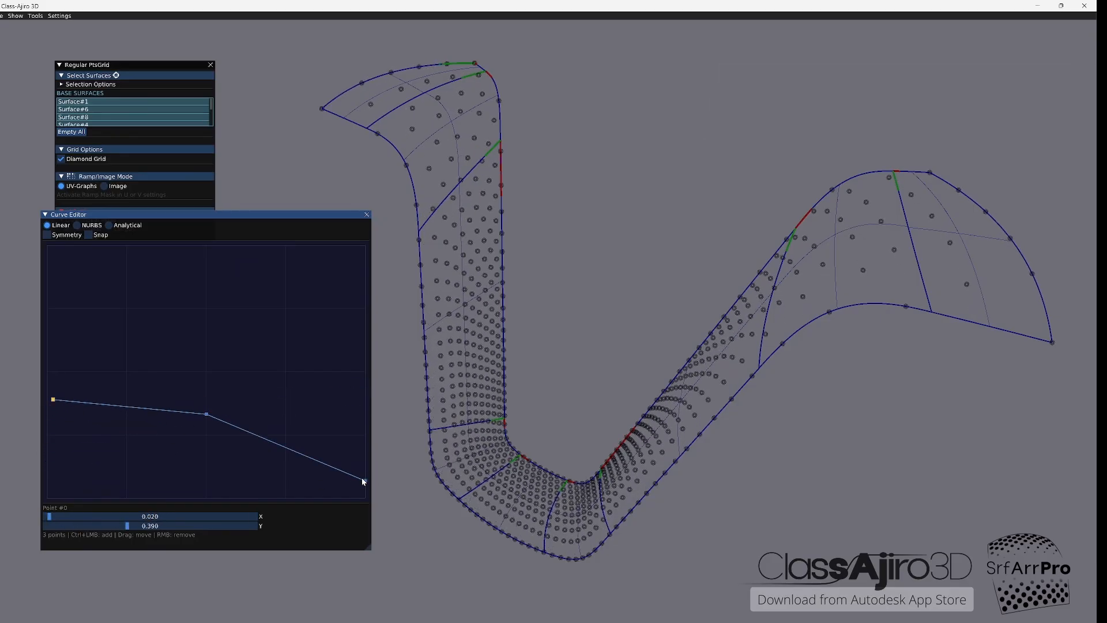
left_click_drag(364, 481, 372, 464)
left_click(367, 215)
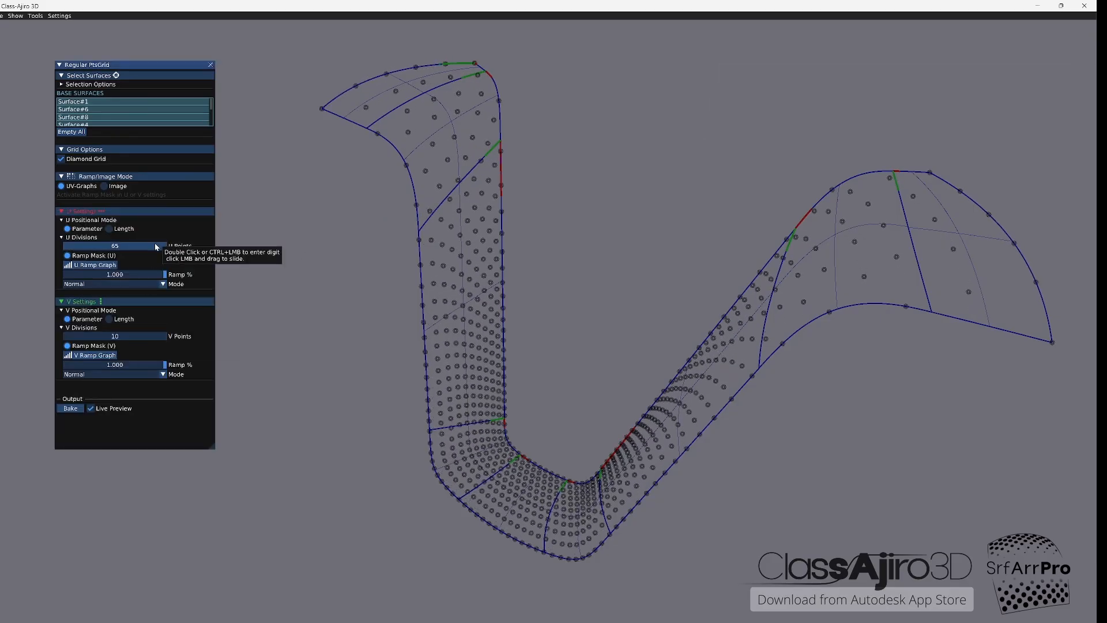
Step: Lower the grid's U and V point counts, raise the V ramp curve's first point and place its middle point at 0.289, 0.255
left_click_drag(155, 246, 131, 246)
left_click_drag(133, 337, 130, 337)
left_click(90, 356)
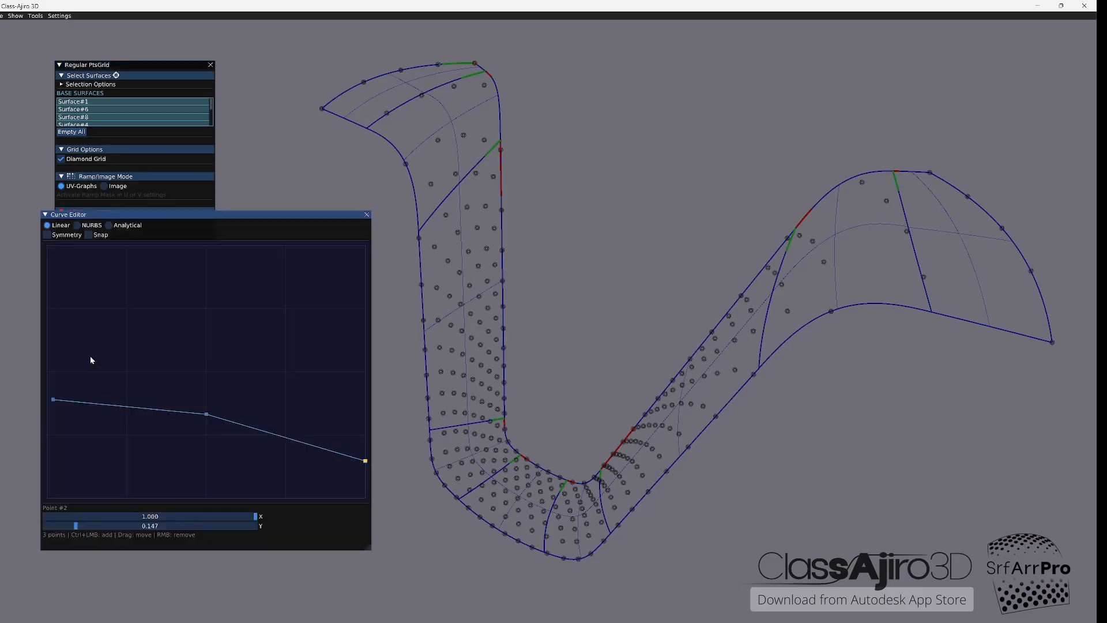
left_click_drag(53, 401, 47, 344)
left_click_drag(206, 413, 154, 431)
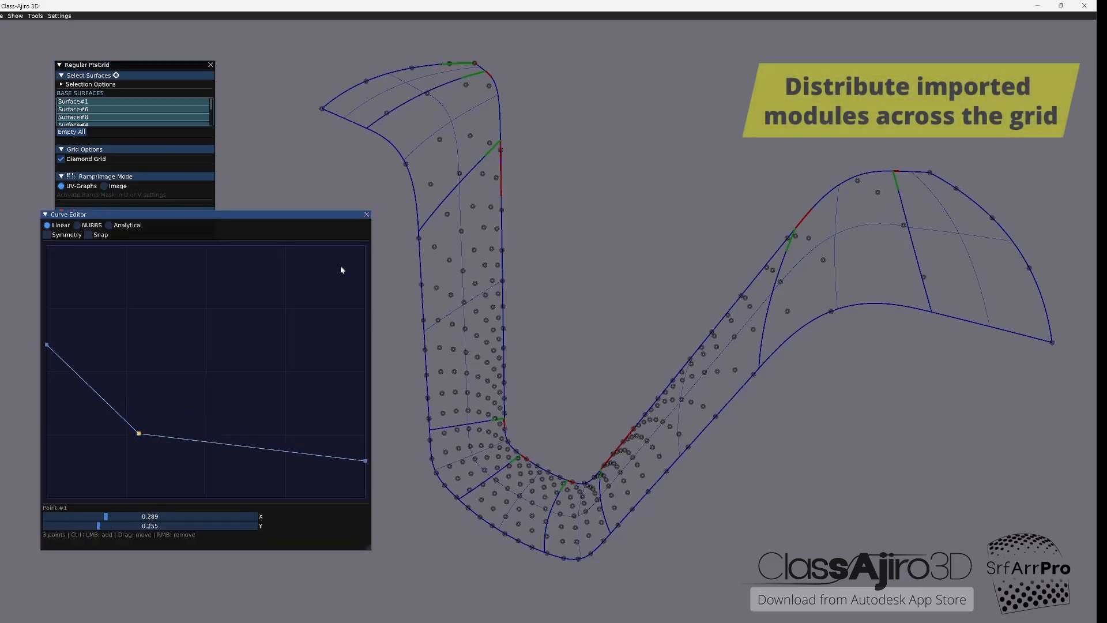
left_click(367, 215)
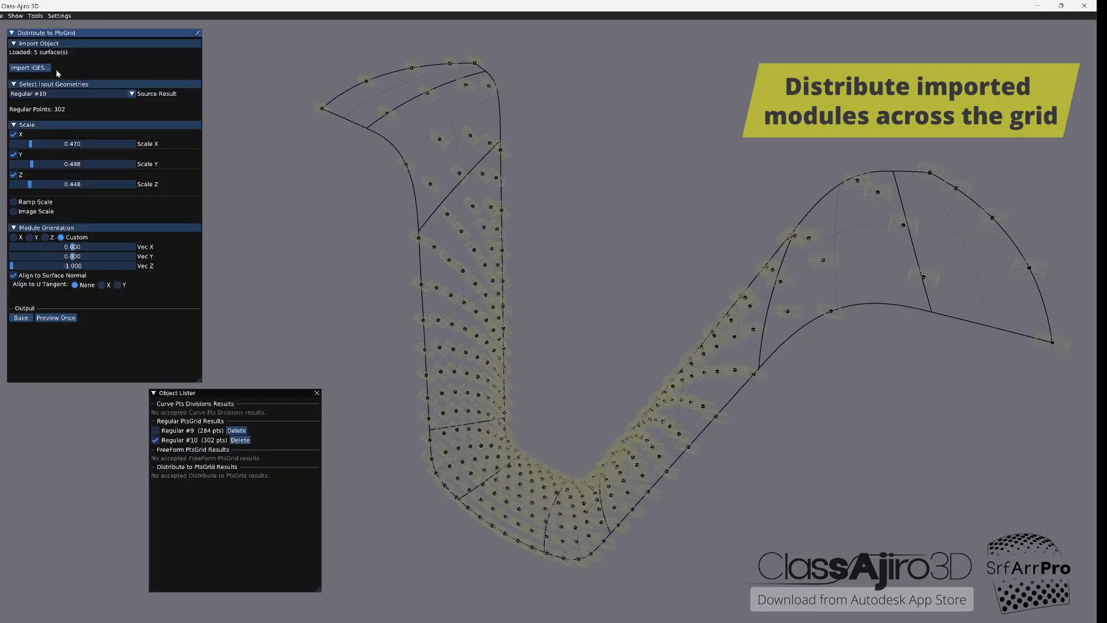
Step: Bake the imported module distribution on grid Regular #10, and preview it with Image Scale enabled
left_click(21, 318)
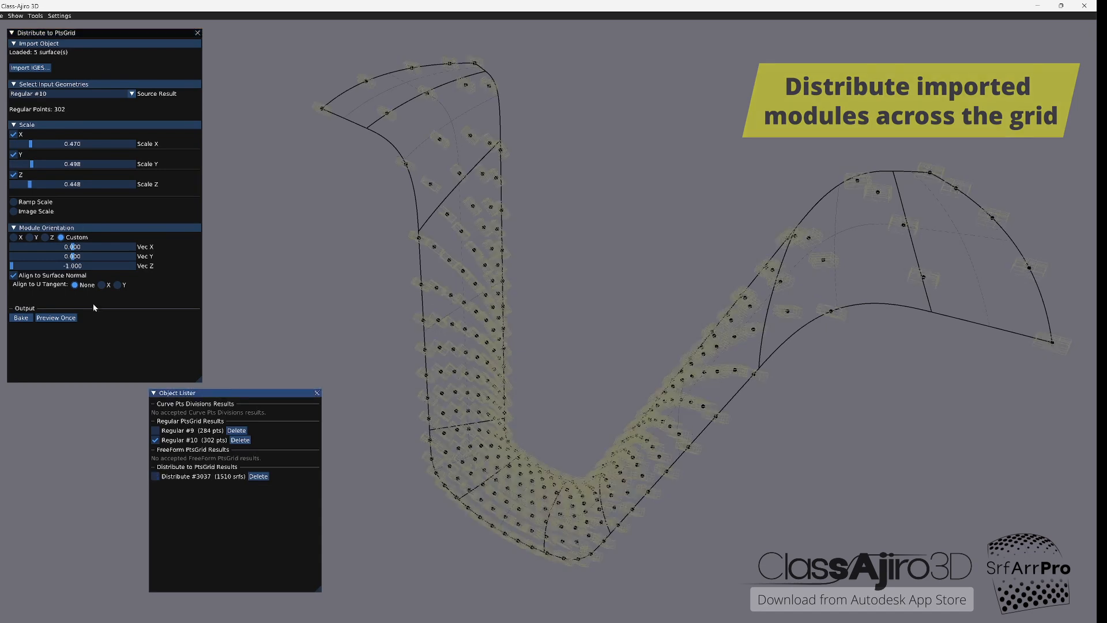
left_click(13, 211)
left_click(50, 259)
left_click(70, 366)
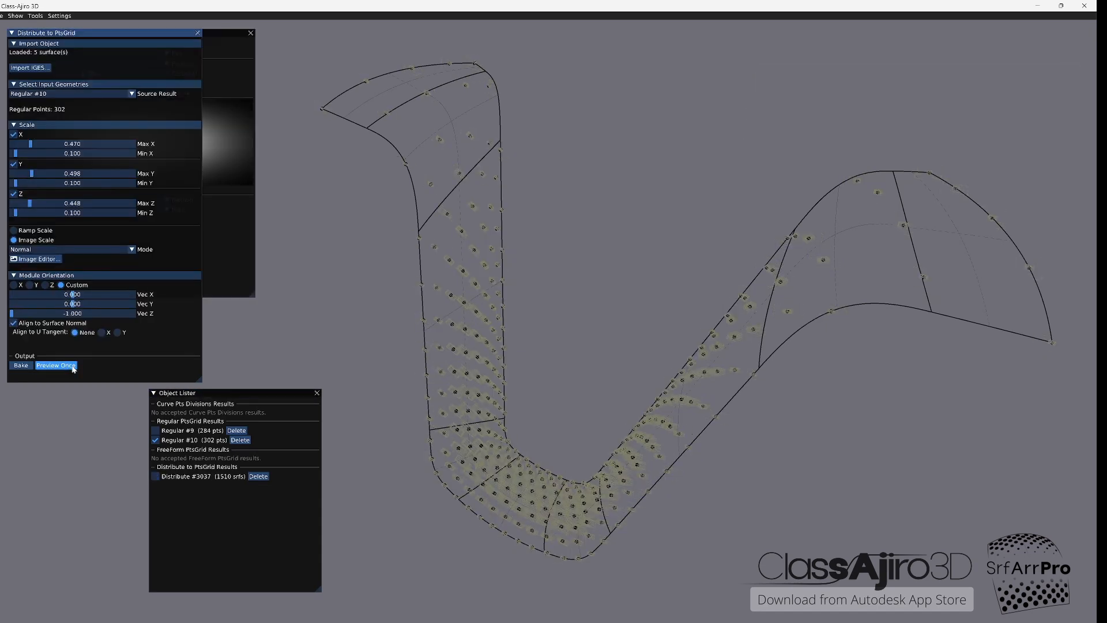
Step: Adjust the gradient of the greyscale scaling image and preview the resulting module fall-off on the grid
left_click(226, 173)
left_click_drag(89, 93, 101, 93)
left_click(59, 365)
left_click(225, 248)
left_click_drag(102, 84, 54, 84)
left_click(54, 367)
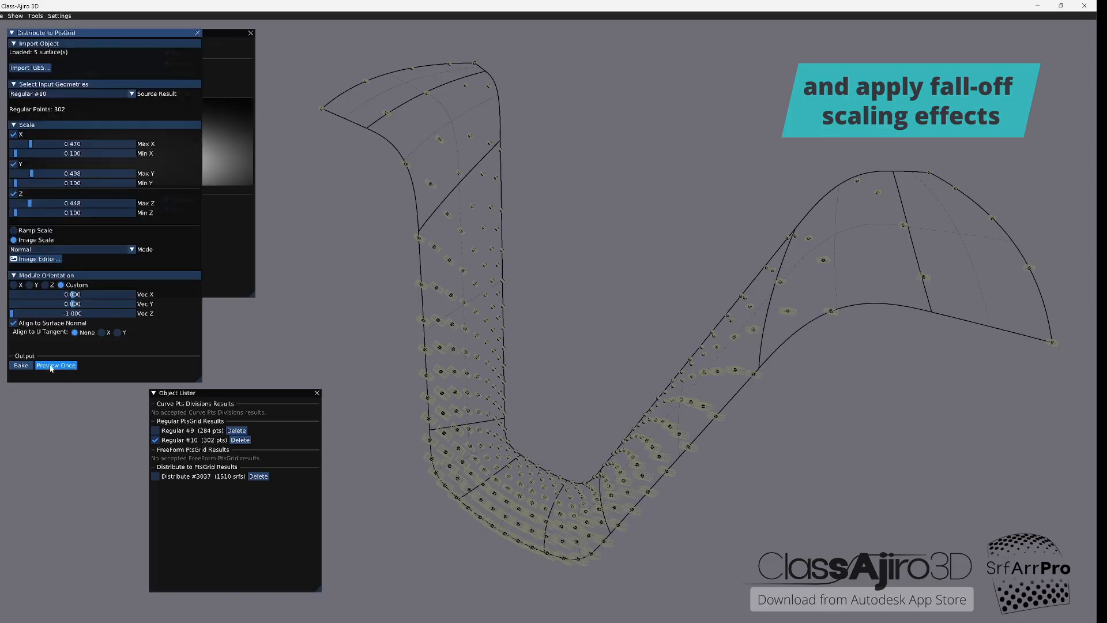
Step: Bake the image-scaled distribution, and bake another with Max X and Max Y 0.350, Max Z 0.271 and Min Z 0.001
left_click(22, 366)
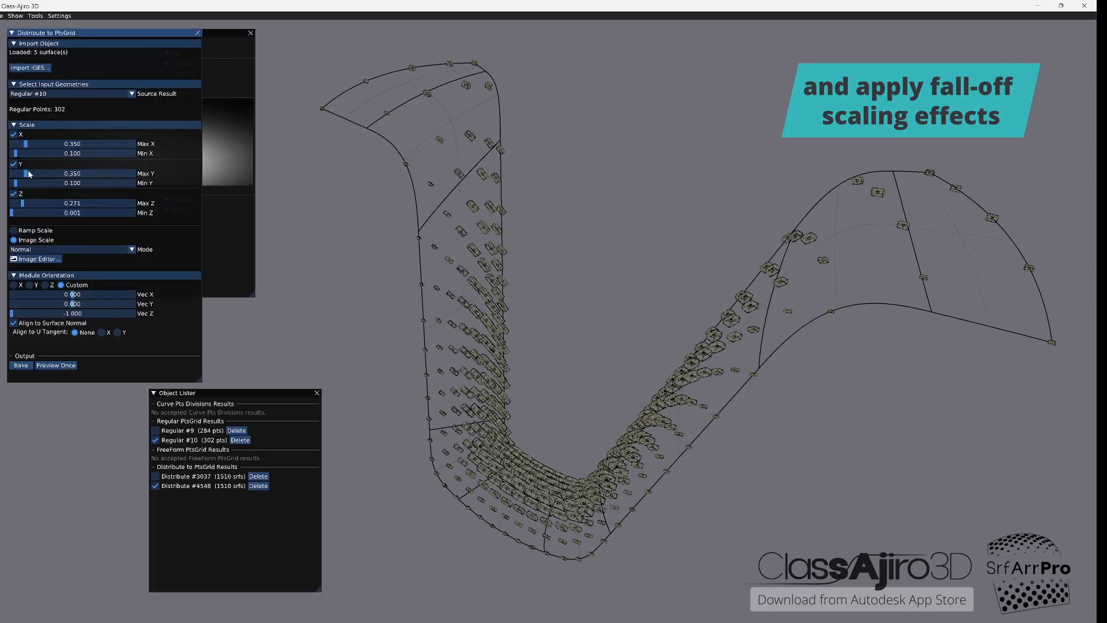
left_click(21, 366)
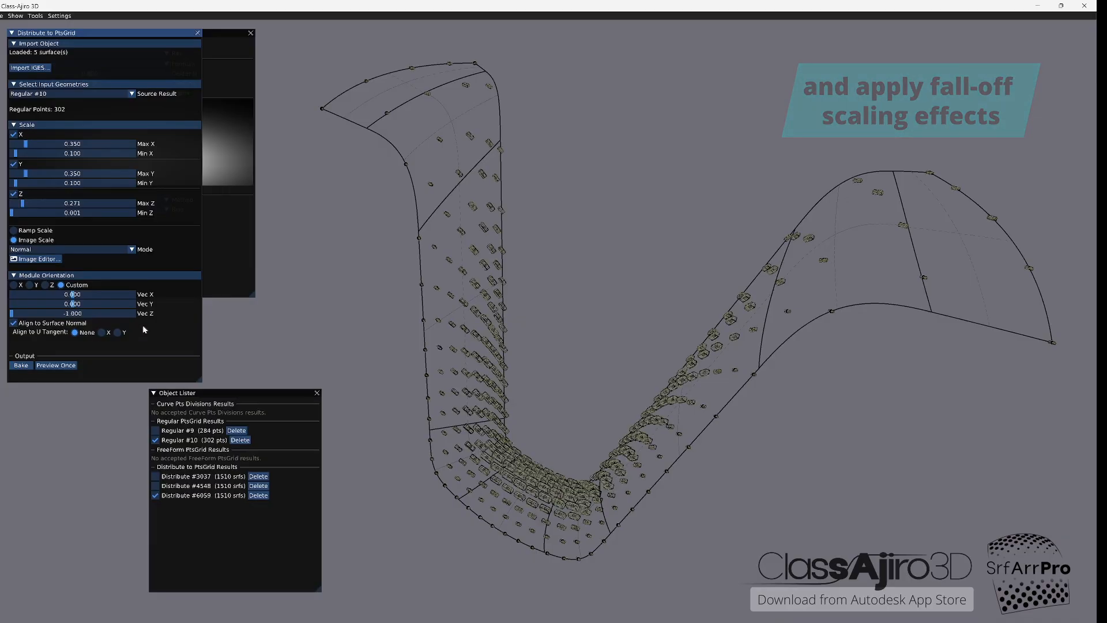
left_click(197, 33)
Step: In the steering wheel model in Autodesk Alias, hide the SW-BODY00 layer and show the SW-BODY11_spheres layer
middle_click_drag(557, 548, 432, 363)
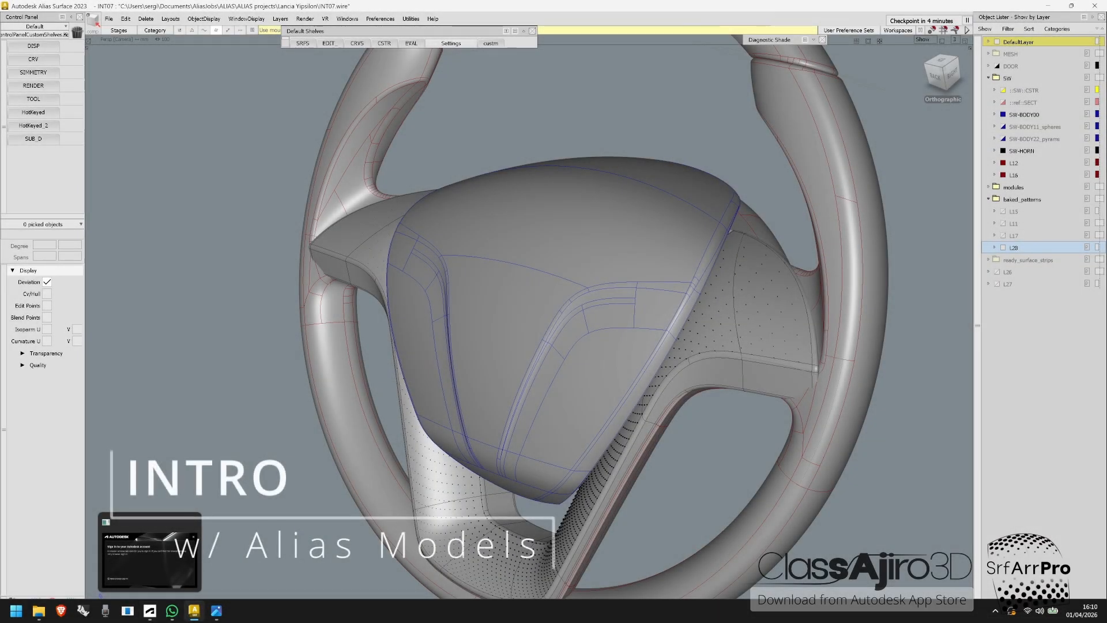
middle_click_drag(575, 264, 542, 294, "alt+shift")
left_click_drag(541, 294, 554, 315, "alt+shift")
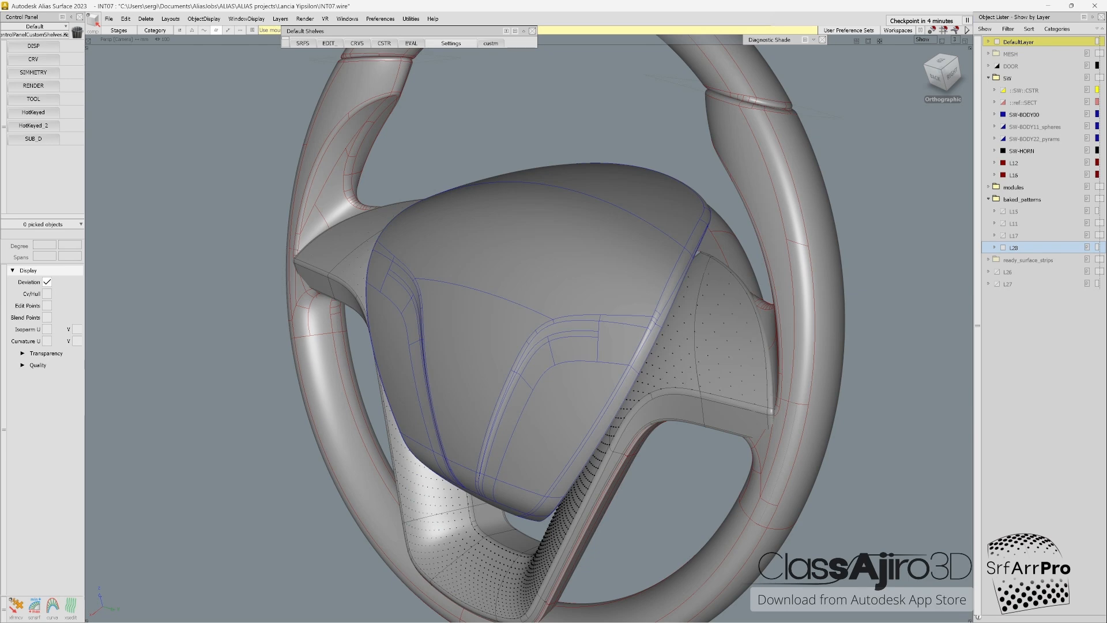
left_click_drag(554, 314, 568, 318, "alt+shift")
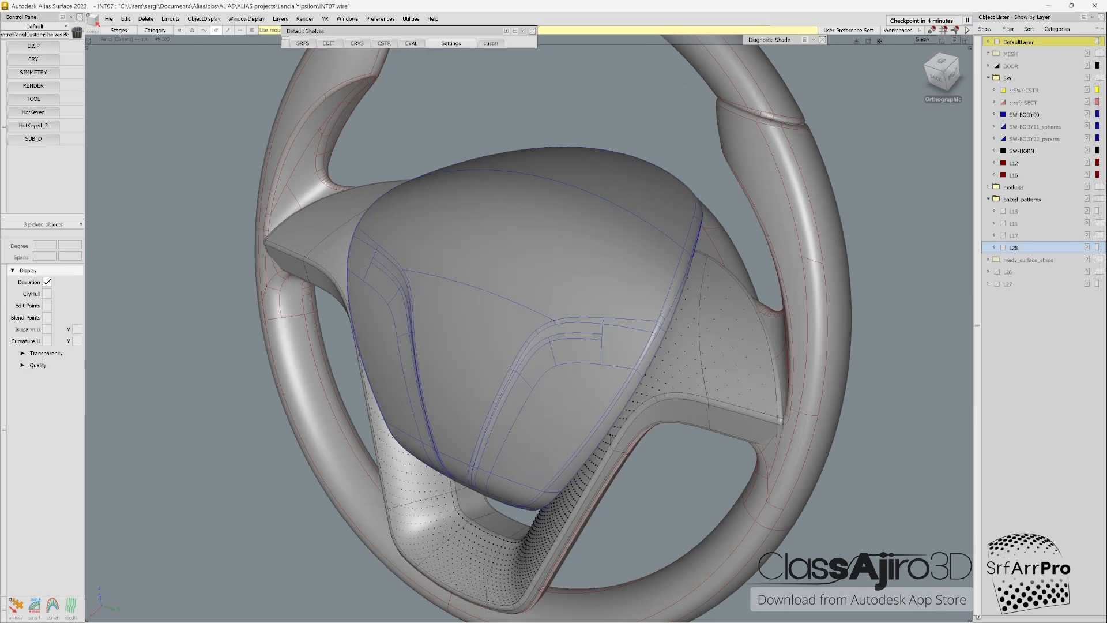
left_click(1003, 114)
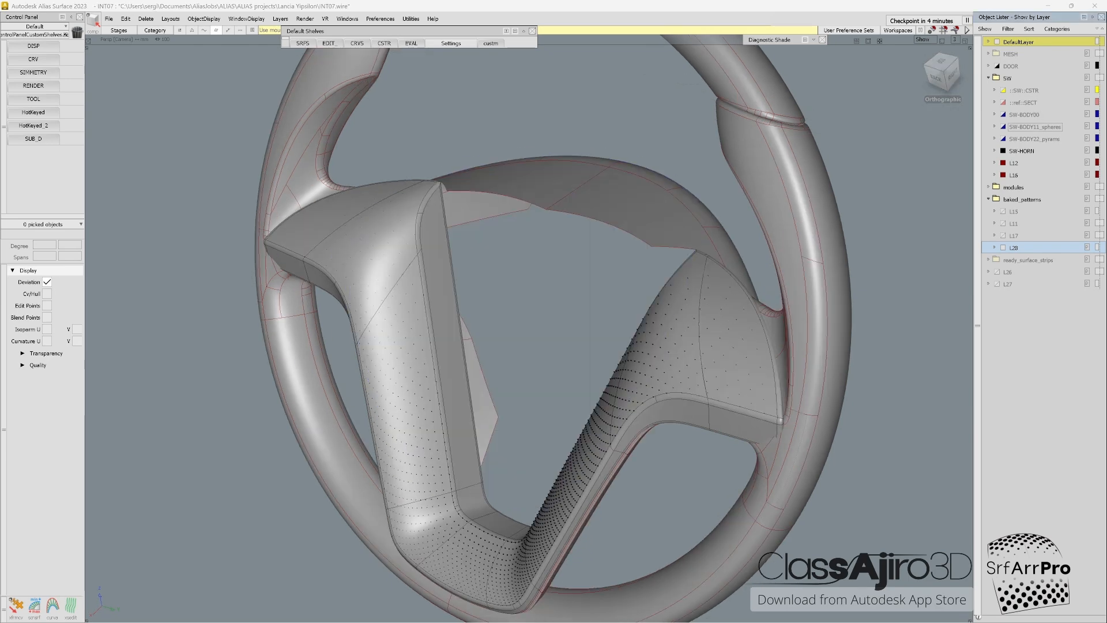
left_click(1003, 126)
Step: Pick the airbag cover's three patterned surfaces and examine the sphere pattern across them from several angles and up close
right_click_drag(553, 314, 613, 314, "alt+shift")
left_click_drag(614, 314, 728, 377, "alt+shift")
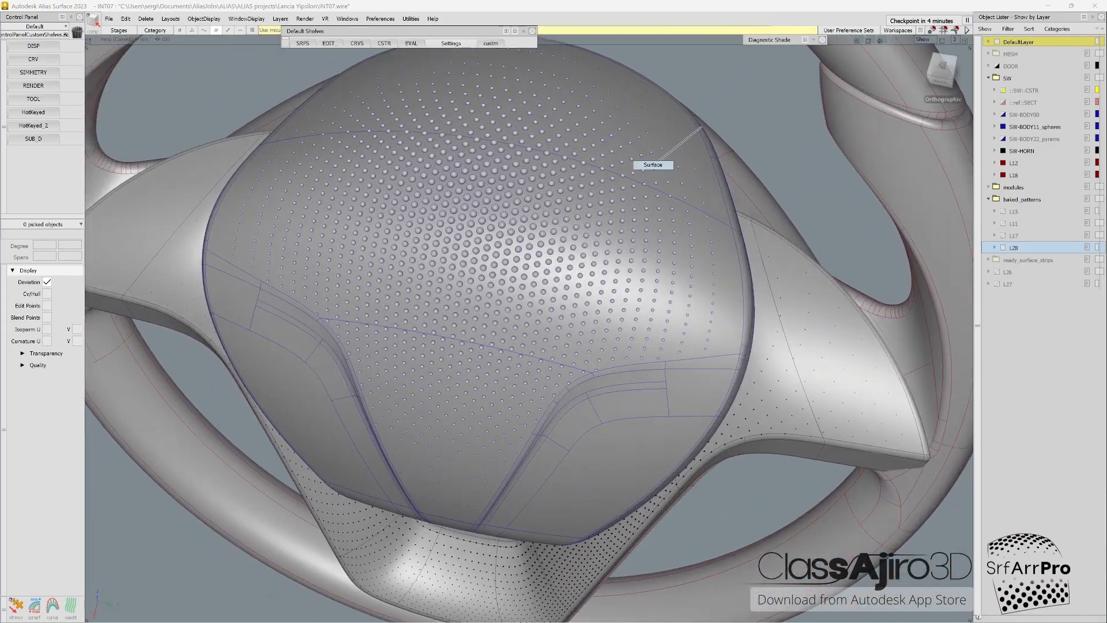
left_click(484, 242)
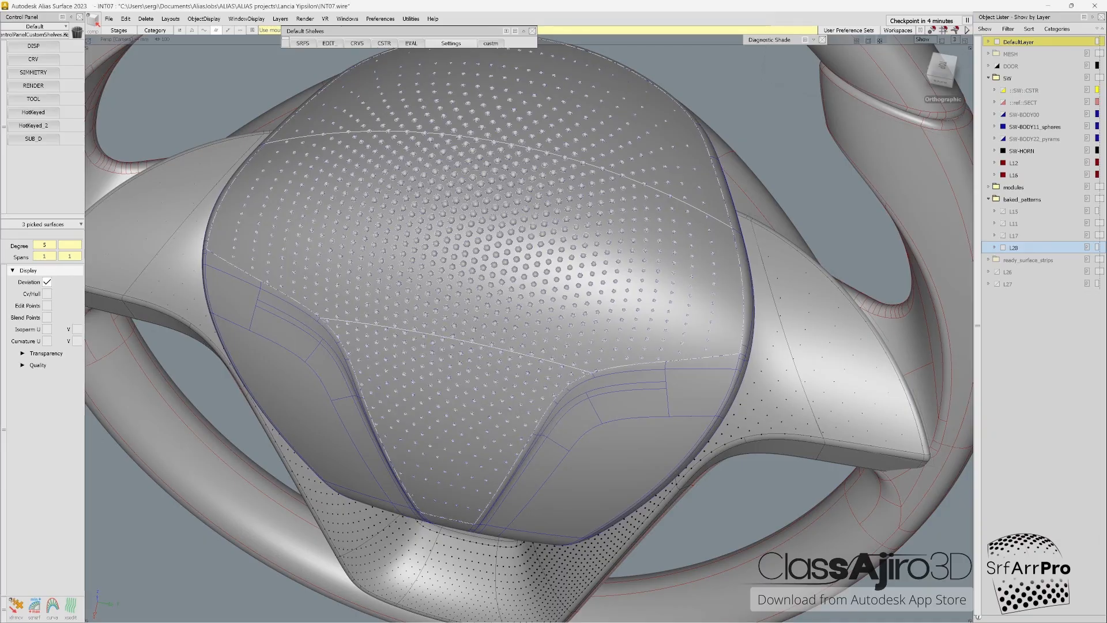
left_click_drag(553, 369, 412, 377, "alt+shift")
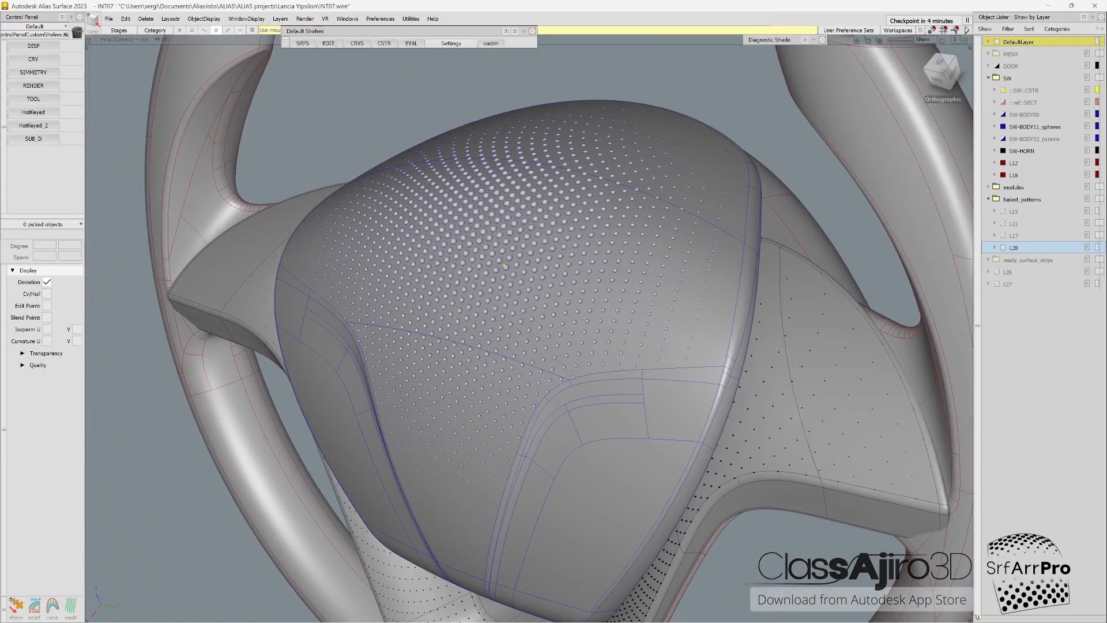
right_click_drag(412, 377, 582, 369, "alt+shift")
left_click_drag(582, 369, 620, 357, "alt+shift")
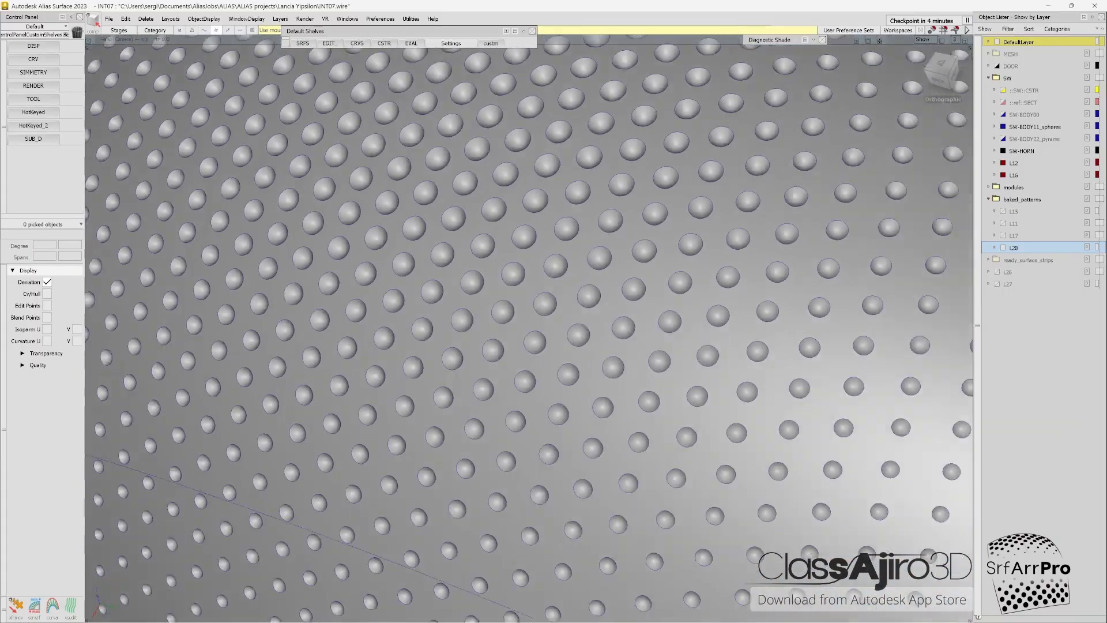
right_click_drag(619, 357, 450, 366, "alt+shift")
left_click_drag(449, 366, 481, 342, "alt+shift")
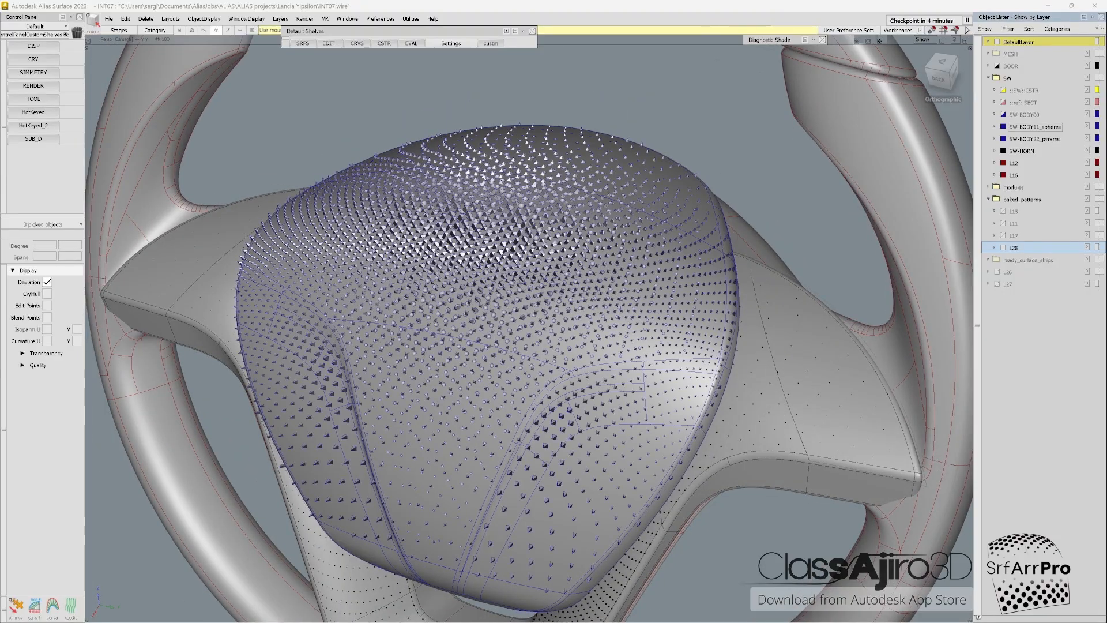
Step: Show the SW-BODY22_pyrams layer in place of SW-BODY11_spheres and examine the pyramid pattern around the steering wheel hub
left_click(1003, 127)
mouse_move(580, 266)
left_mouse_down("alt+shift")
mouse_move(533, 357)
mouse_move(559, 353)
mouse_move(574, 332)
left_mouse_up("alt+shift")
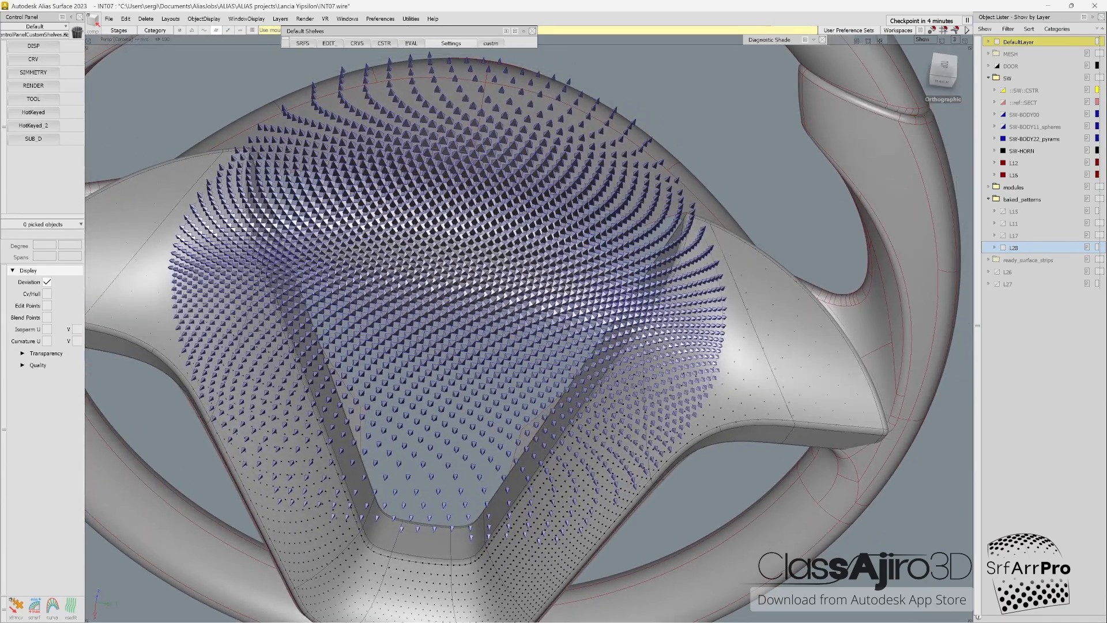
left_click_drag(574, 332, 507, 265, "alt+shift")
right_click_drag(508, 265, 450, 266, "alt+shift")
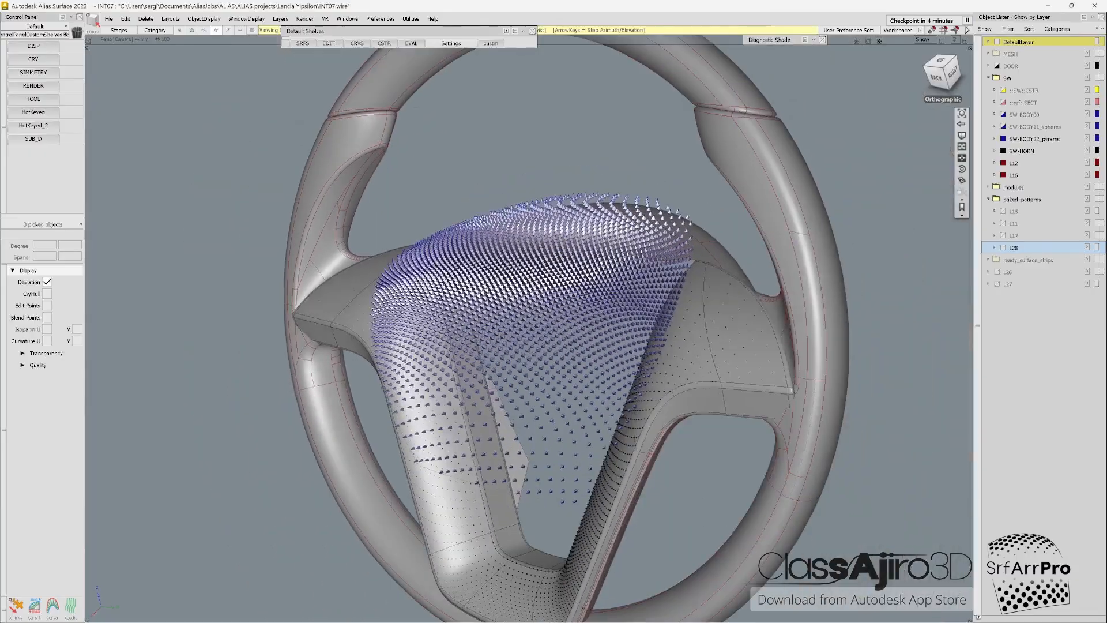
left_click_drag(450, 266, 515, 290, "alt+shift")
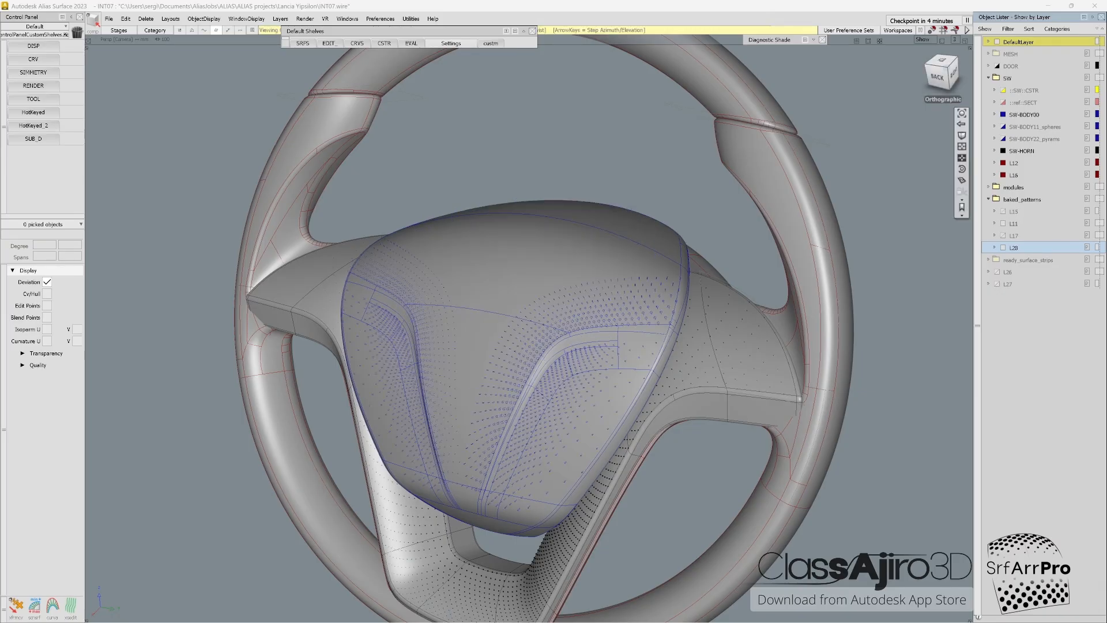
Step: Examine the cylinder pattern along the creases of the SW-BODY00 airbag cover from several angles and up close
left_click_drag(519, 346, 583, 343, "alt+shift")
right_click_drag(518, 346, 594, 346, "alt+shift")
middle_click_drag(519, 357, 591, 305, "alt+shift")
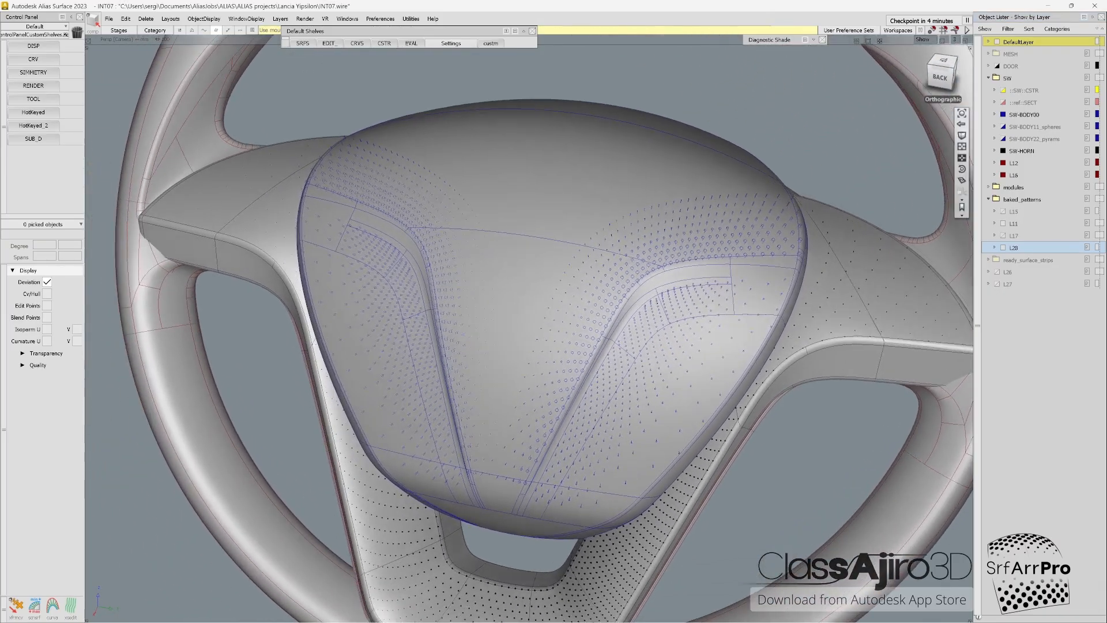
mouse_move(519, 346)
left_mouse_down("alt+shift")
mouse_move(490, 343)
mouse_move(536, 352)
left_mouse_up("alt+shift")
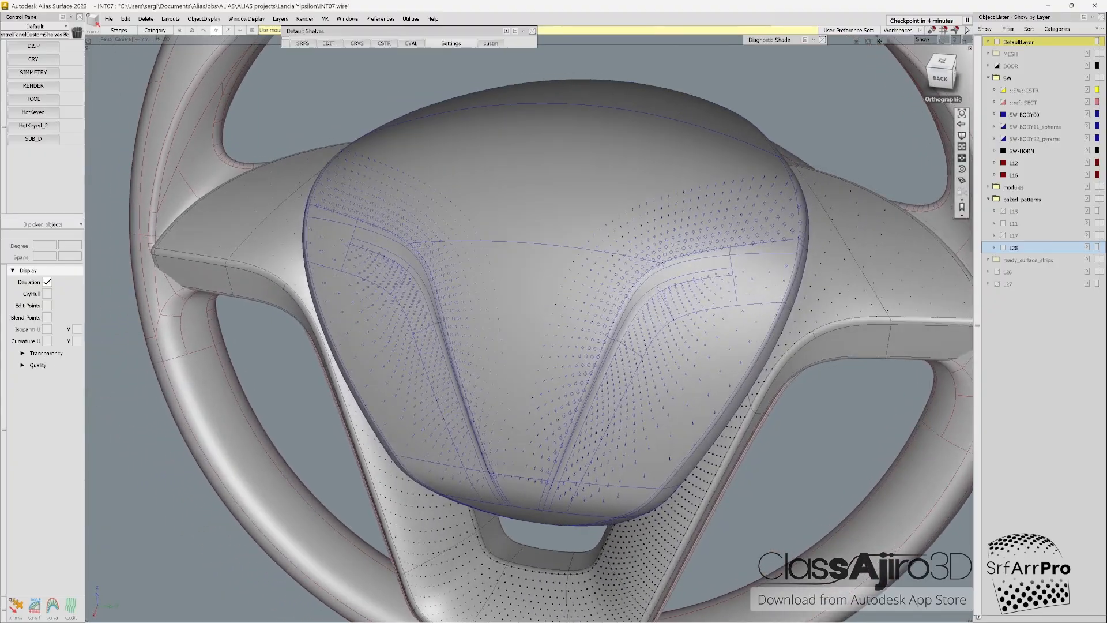
right_click_drag(518, 346, 606, 346, "alt+shift")
left_click_drag(547, 346, 490, 343, "alt+shift")
right_click_drag(518, 346, 565, 346, "alt+shift")
left_click_drag(519, 346, 547, 340, "alt+shift")
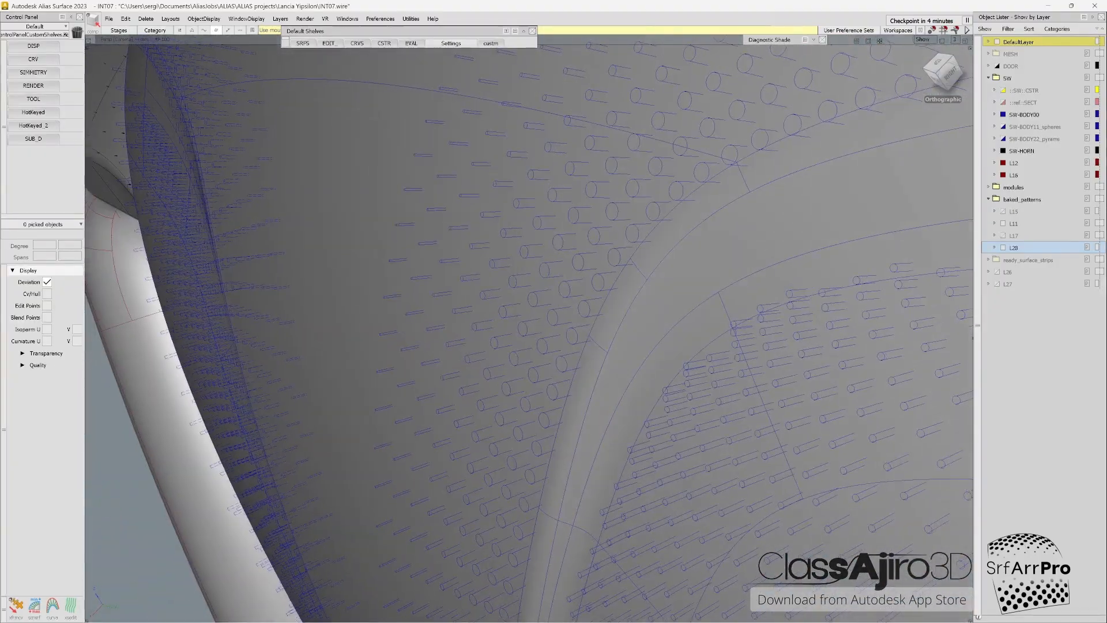
Step: Examine the baked crease patterns on the airbag cover, comparing layers L11 and L17 with the whole hub in view
right_click_drag(548, 346, 461, 346, "alt+shift")
left_click_drag(519, 346, 634, 349, "alt+shift")
right_click_drag(547, 346, 464, 346, "alt+shift")
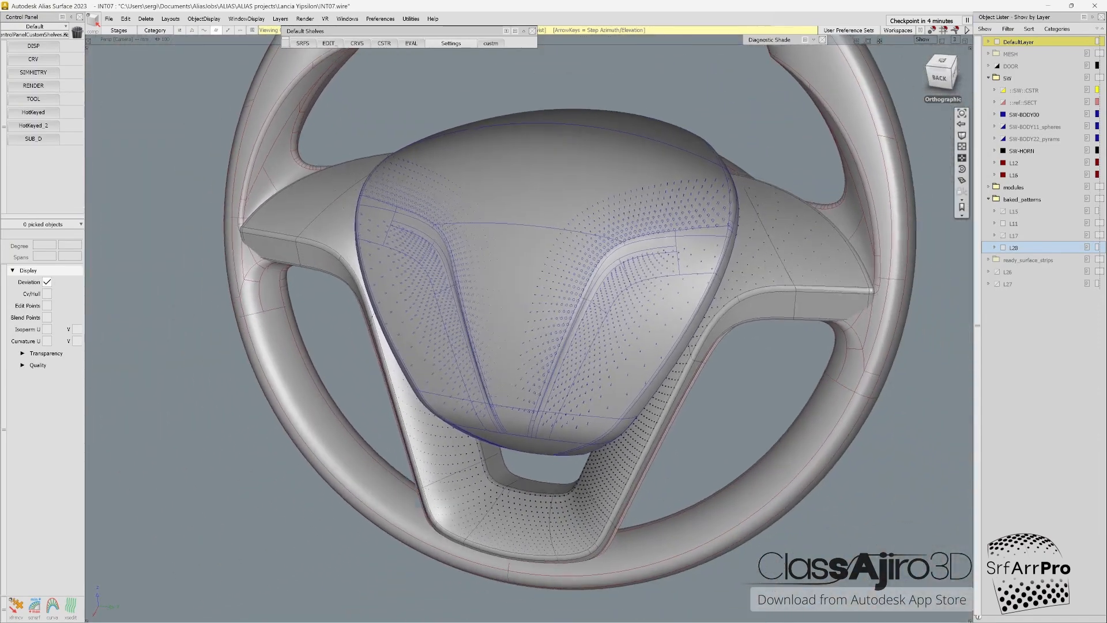
left_click_drag(519, 346, 505, 346, "alt+shift")
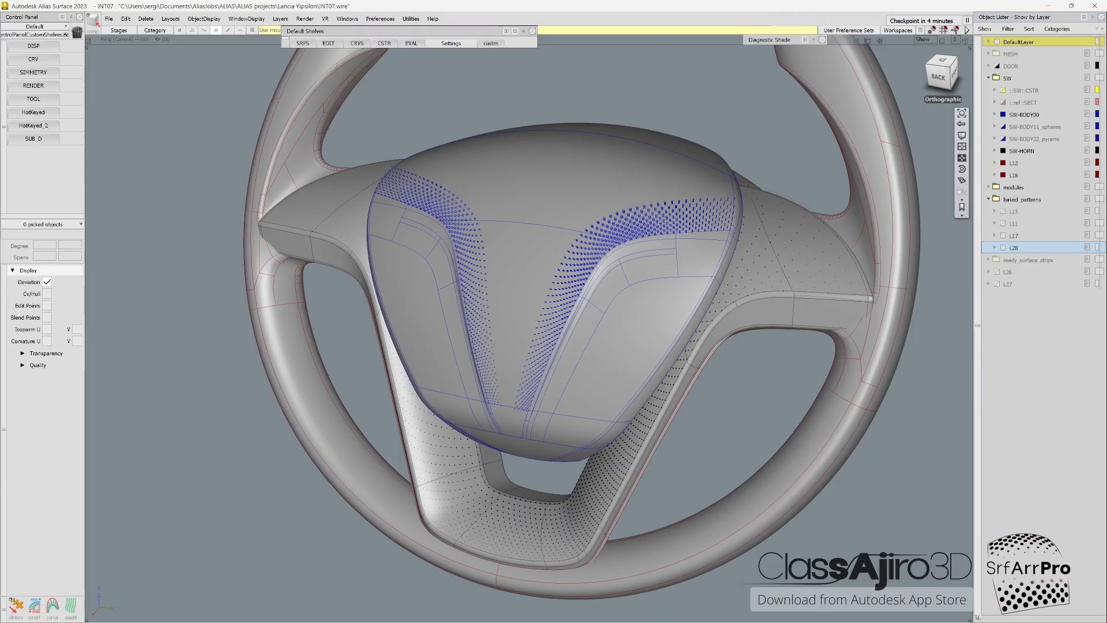
right_click_drag(490, 346, 554, 346, "alt+shift")
left_click_drag(519, 346, 550, 392, "alt+shift")
right_click_drag(548, 346, 484, 346, "alt+shift")
left_click_drag(518, 358, 510, 340, "alt+shift")
right_click_drag(547, 346, 490, 346, "alt+shift")
left_click_drag(519, 357, 501, 340, "alt+shift")
Step: Hide the L17 pattern layer and examine the dot pattern on the lower spokes up close and with the whole wheel in view
left_click(1003, 236)
middle_click_drag(518, 461, 501, 277, "alt+shift")
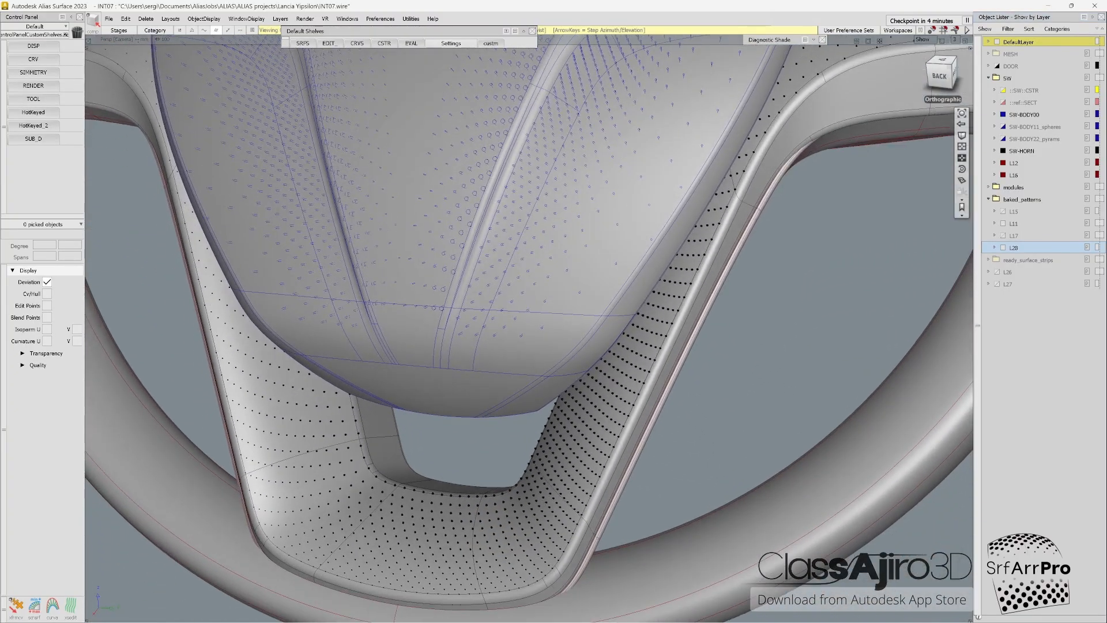
left_click_drag(502, 277, 513, 265, "alt+shift")
right_click_drag(513, 265, 472, 271, "alt+shift")
middle_click_drag(473, 271, 470, 305, "alt+shift")
right_click_drag(470, 305, 403, 311, "alt+shift")
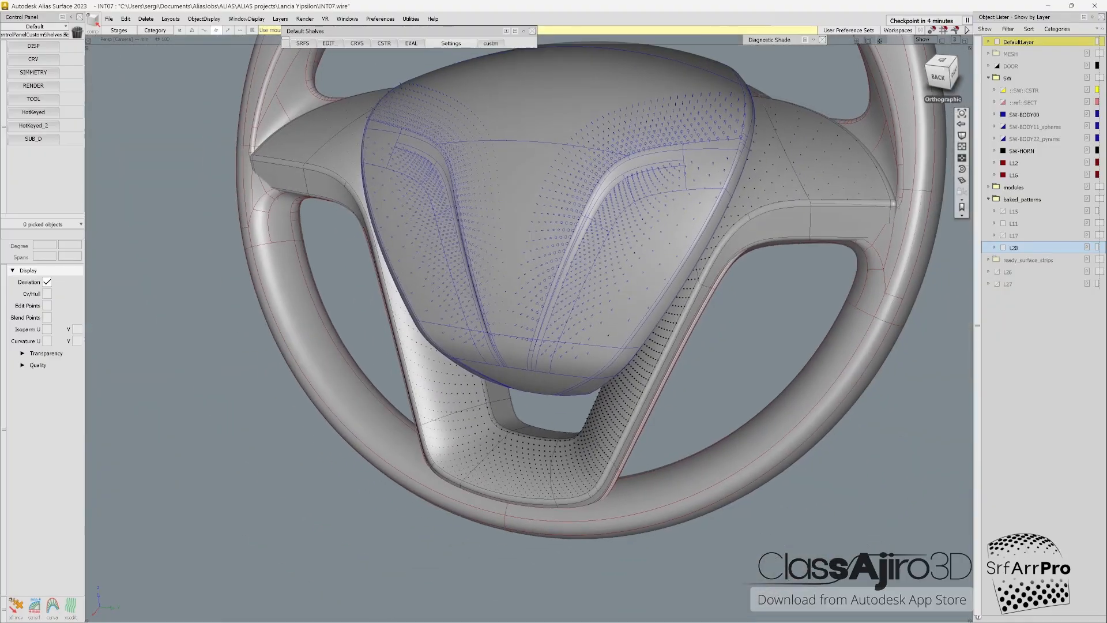
left_click_drag(404, 311, 426, 332, "alt+shift")
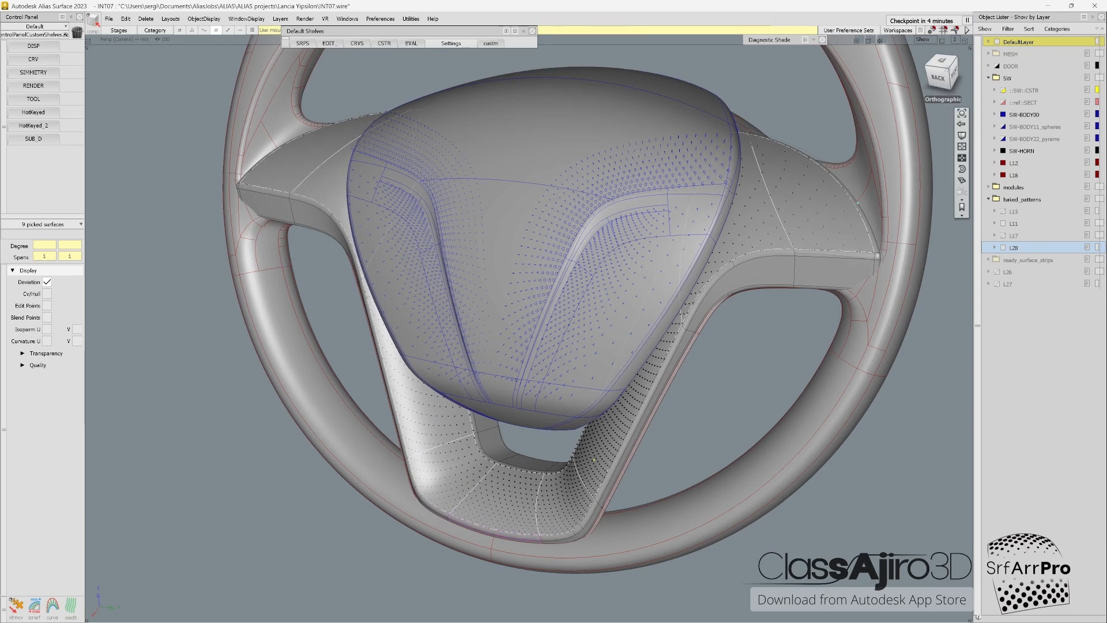
Step: Clear the picked spoke surfaces and show the SW-BODY22_pyrams layer to examine its pattern together with the crease pattern
left_click_drag(628, 177, 691, 178, "alt+shift")
left_click_drag(880, 433, 798, 174, "alt+shift")
left_click(588, 453)
left_click_drag(588, 453, 522, 394, "alt+shift")
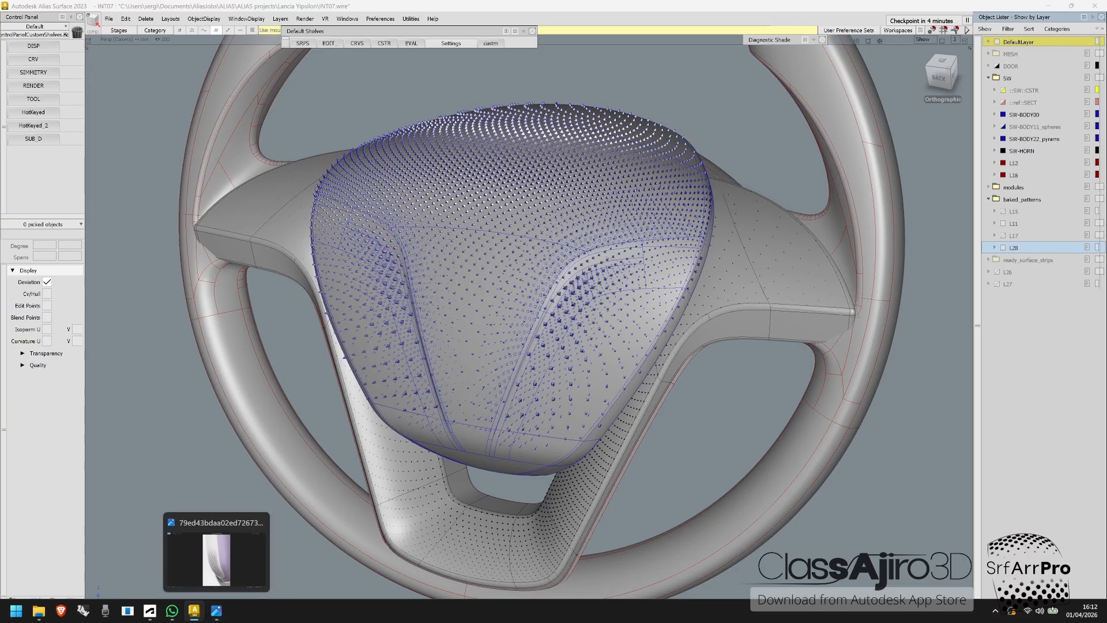
Step: Open the Surface Array tool's options and move their window clear of the layer list
left_click(168, 359, "ctrl+shift")
left_click(147, 447)
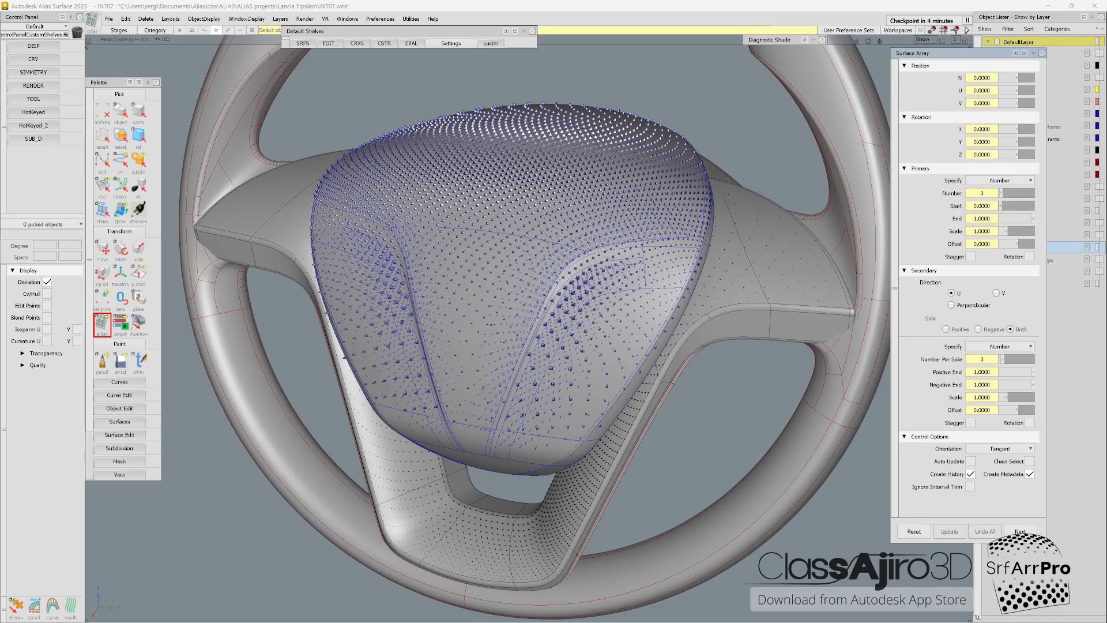
left_click_drag(951, 53, 911, 77)
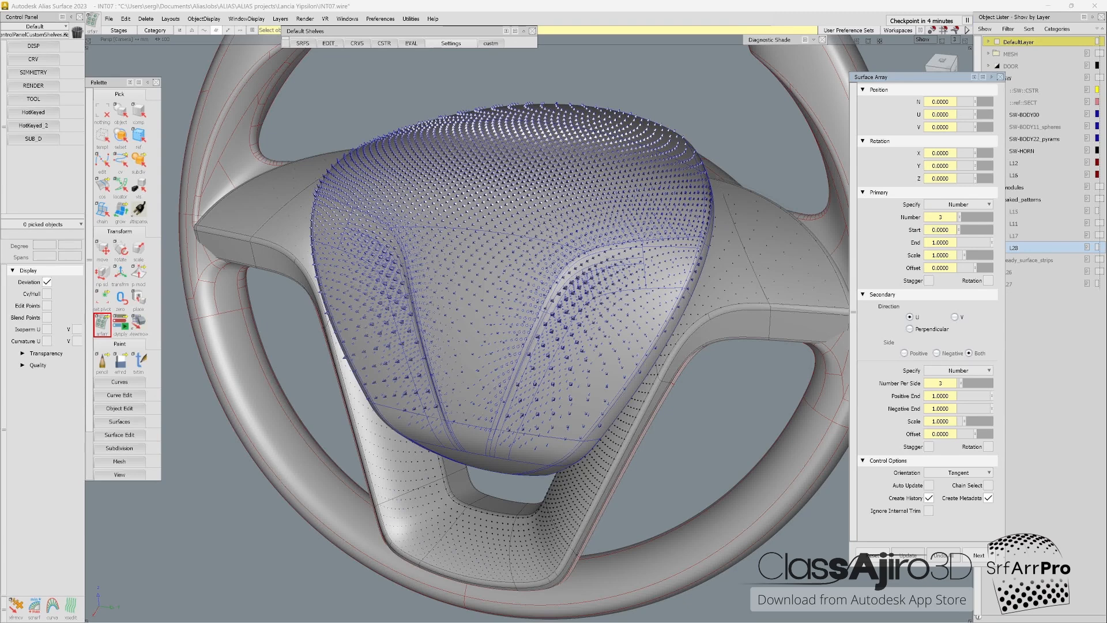
left_click_drag(920, 77, 862, 85)
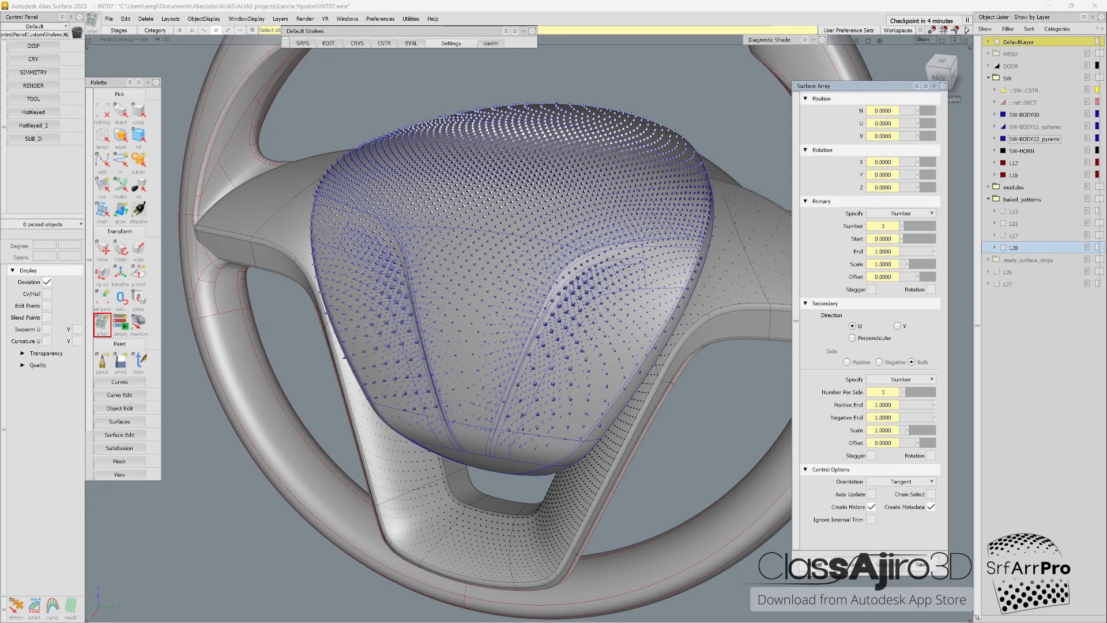
Step: Show SW-BODY11_spheres in place of SW-BODY22_pyrams and SW-BODY00, hide the L11 pattern, and examine the airbag cover's sphere pattern
left_click(1003, 139)
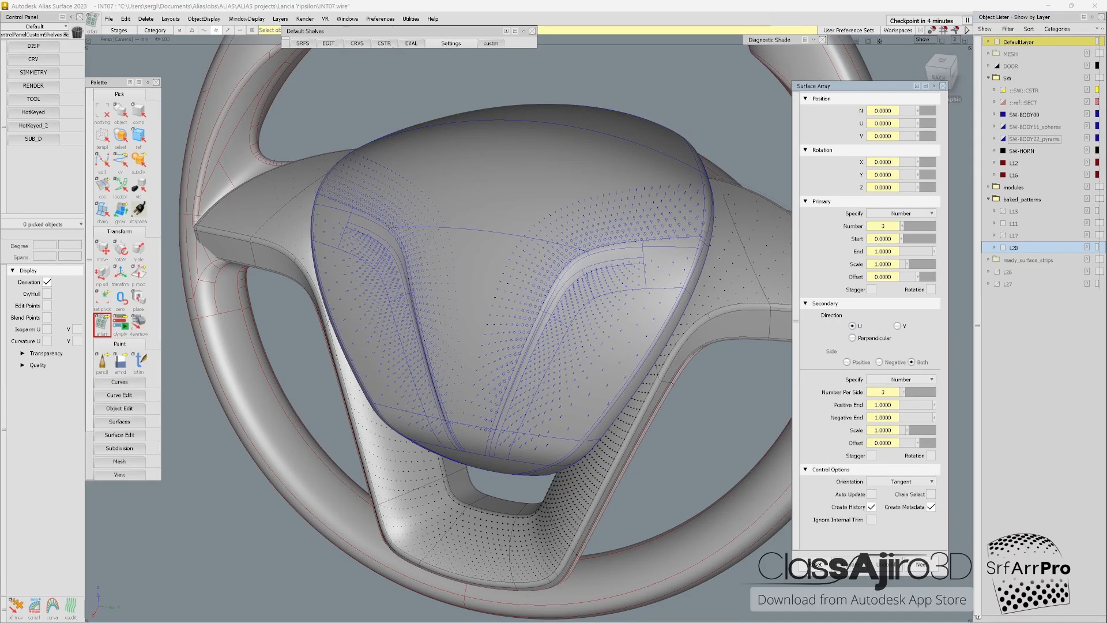
left_click(1003, 115)
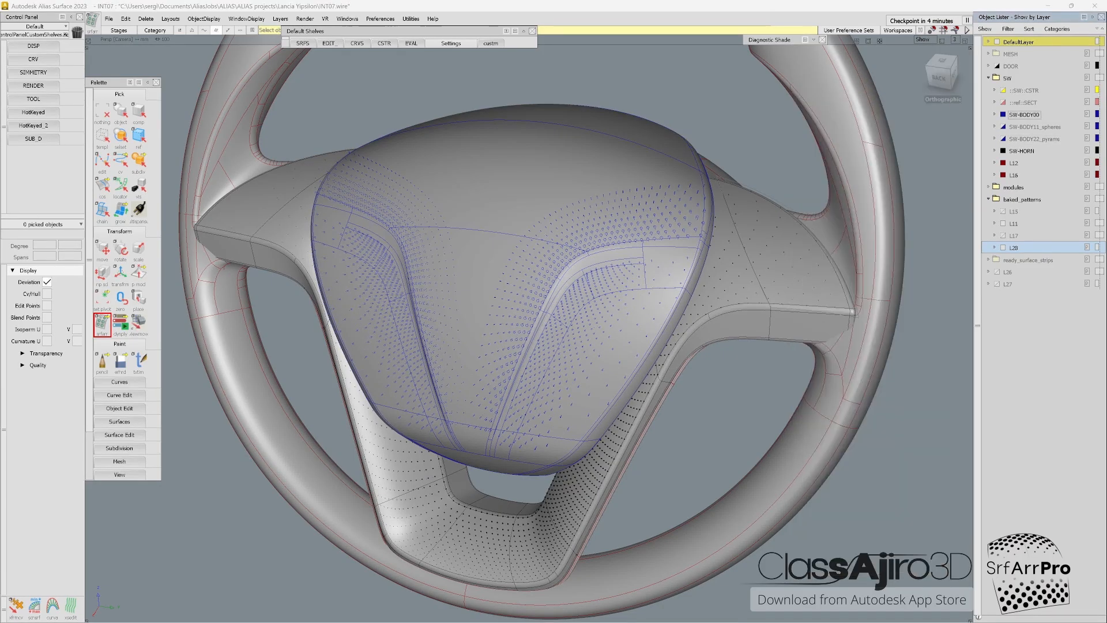
left_click(1003, 127)
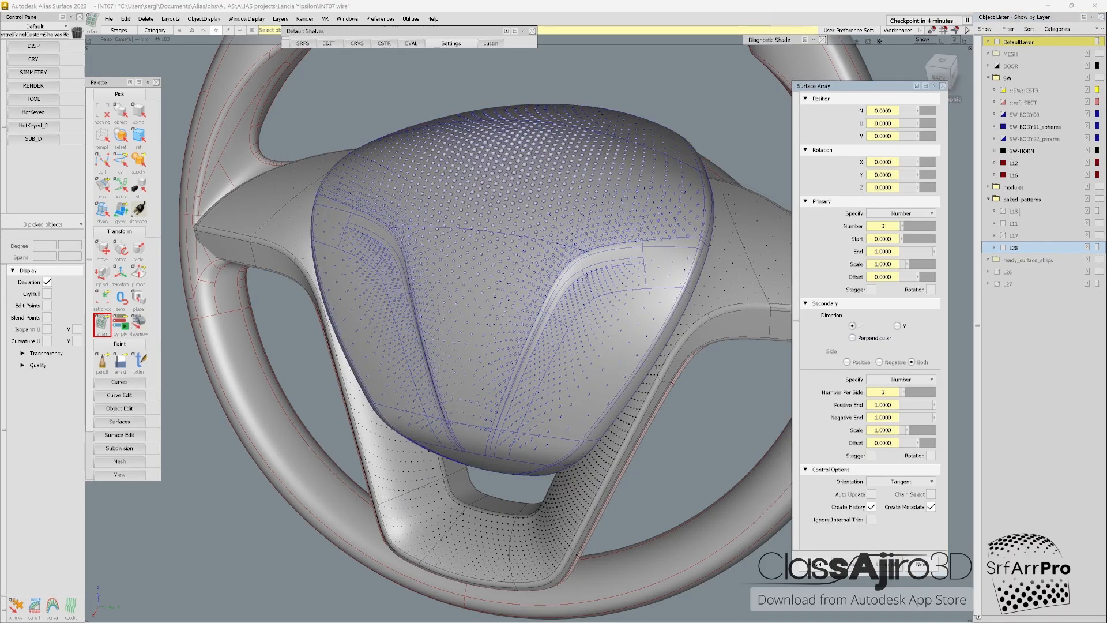
left_click(1003, 224)
left_click_drag(519, 277, 495, 363, "alt+shift")
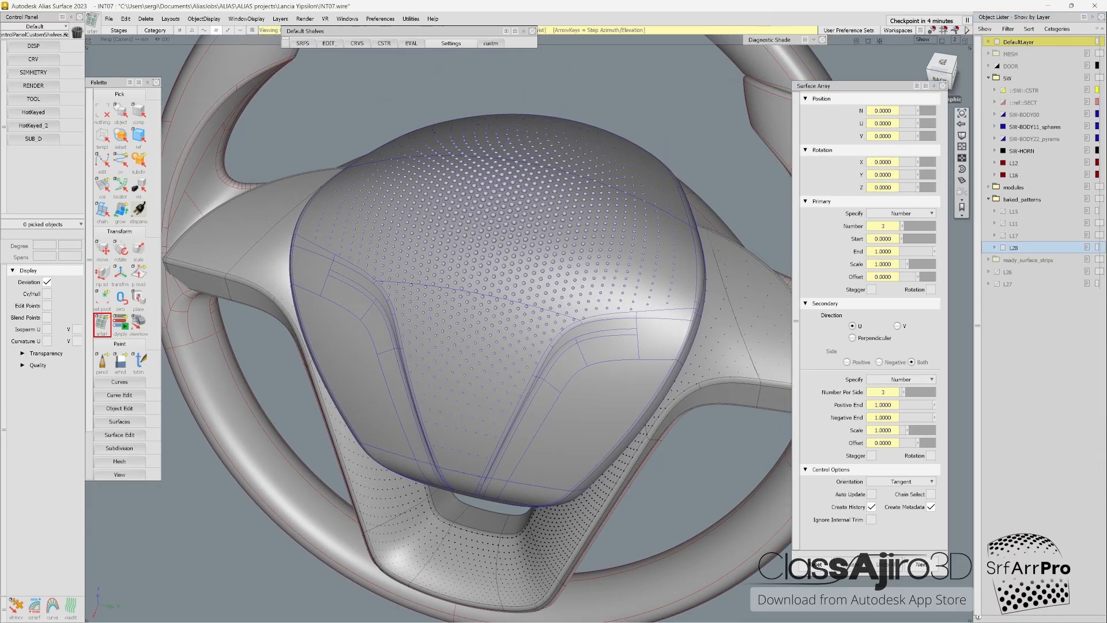
left_click_drag(495, 323, 448, 357, "alt+shift")
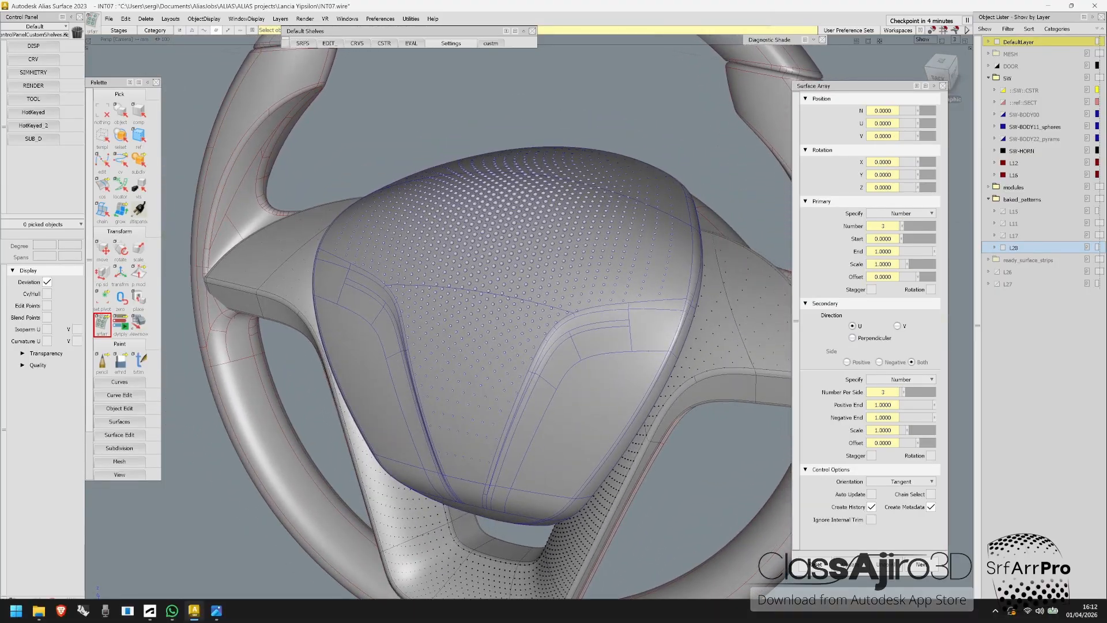
Step: Switch to the Photos viewer and browse the reference images of perforated, faceted and fading surface patterns
left_click(217, 609)
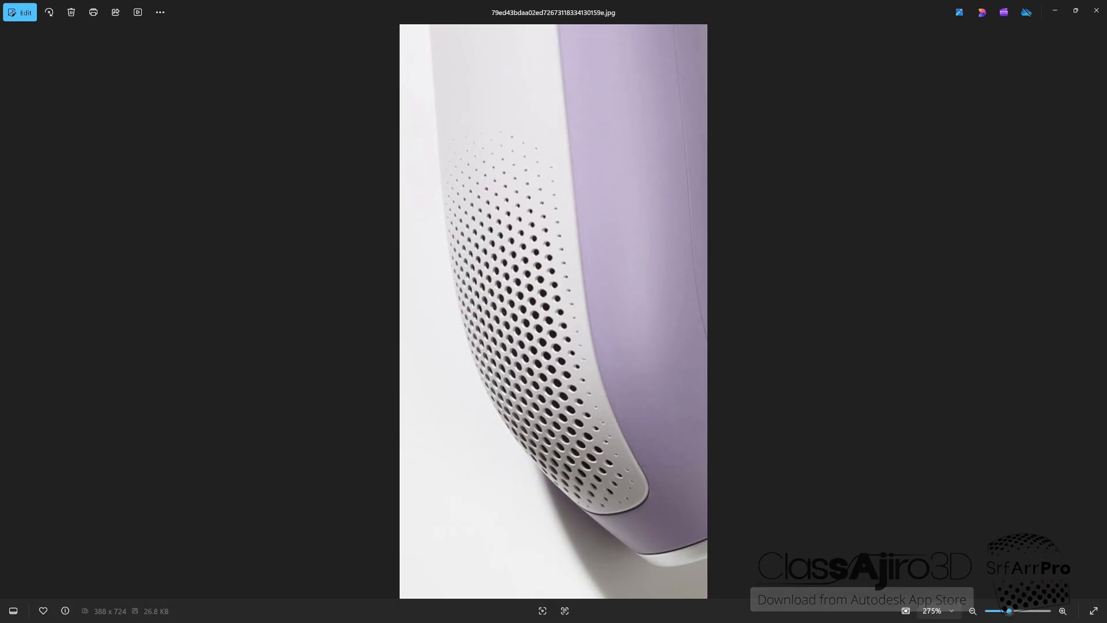
key("Right")
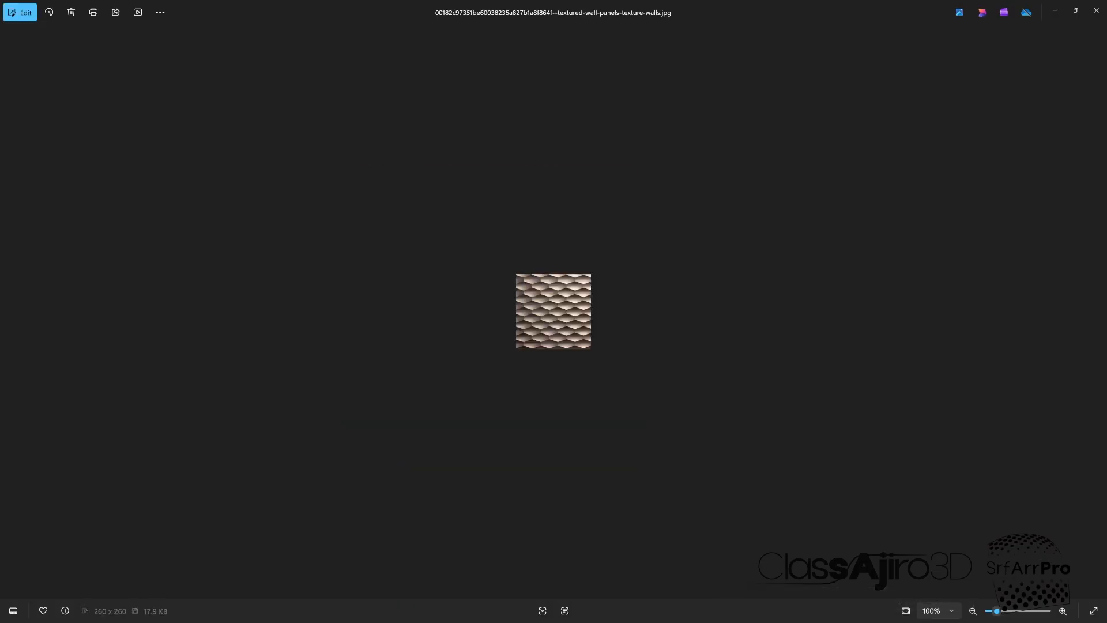
scroll(553, 311, "up", 5)
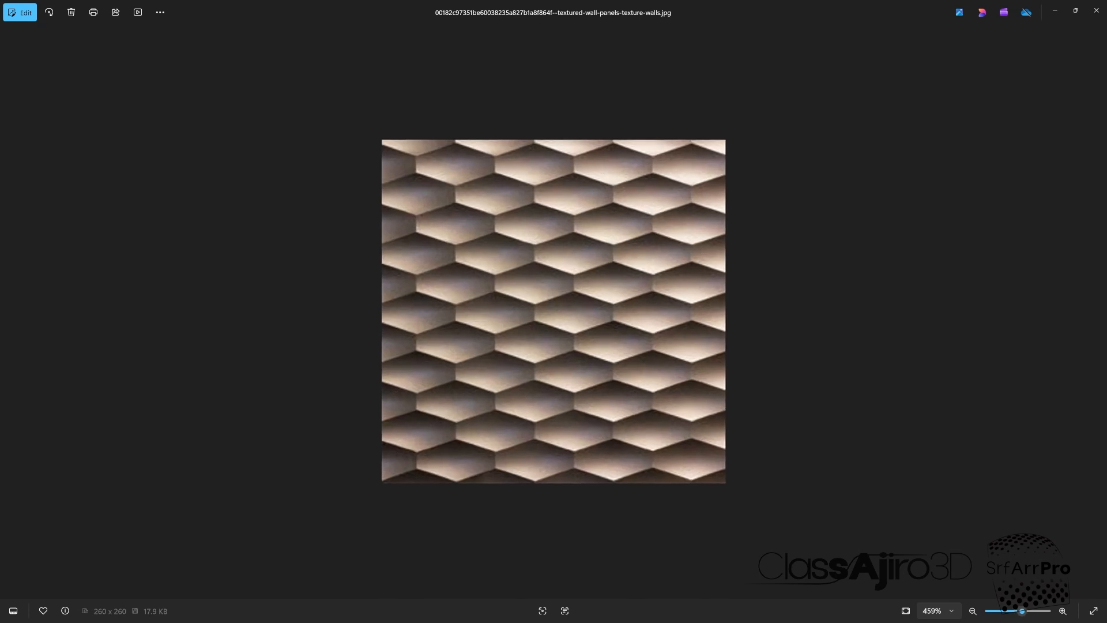
scroll(553, 312, "up", 1)
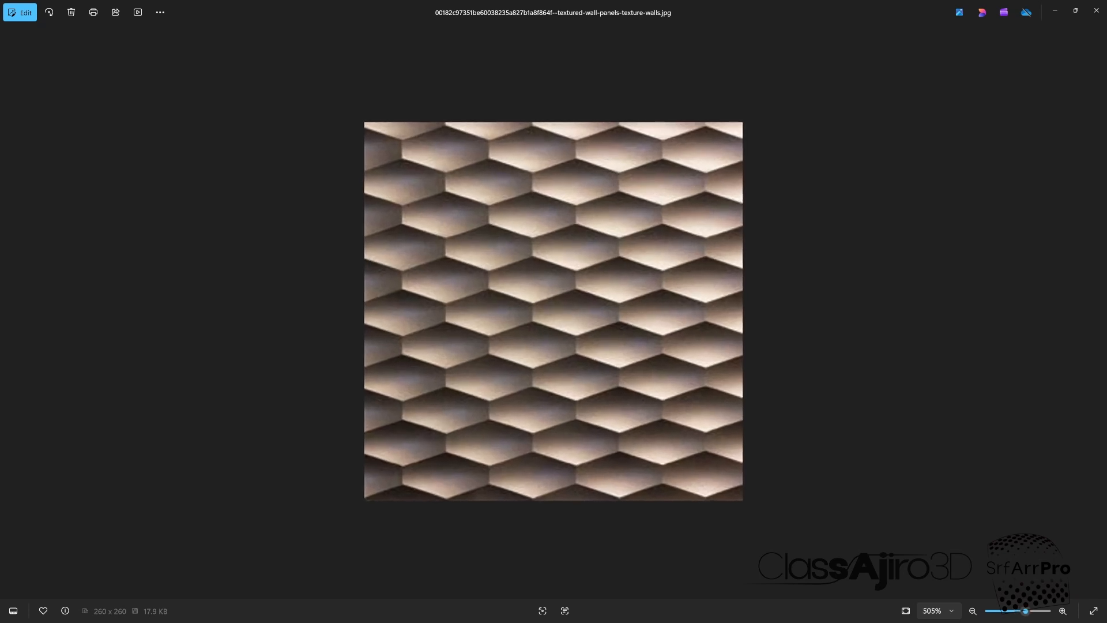
key("Right")
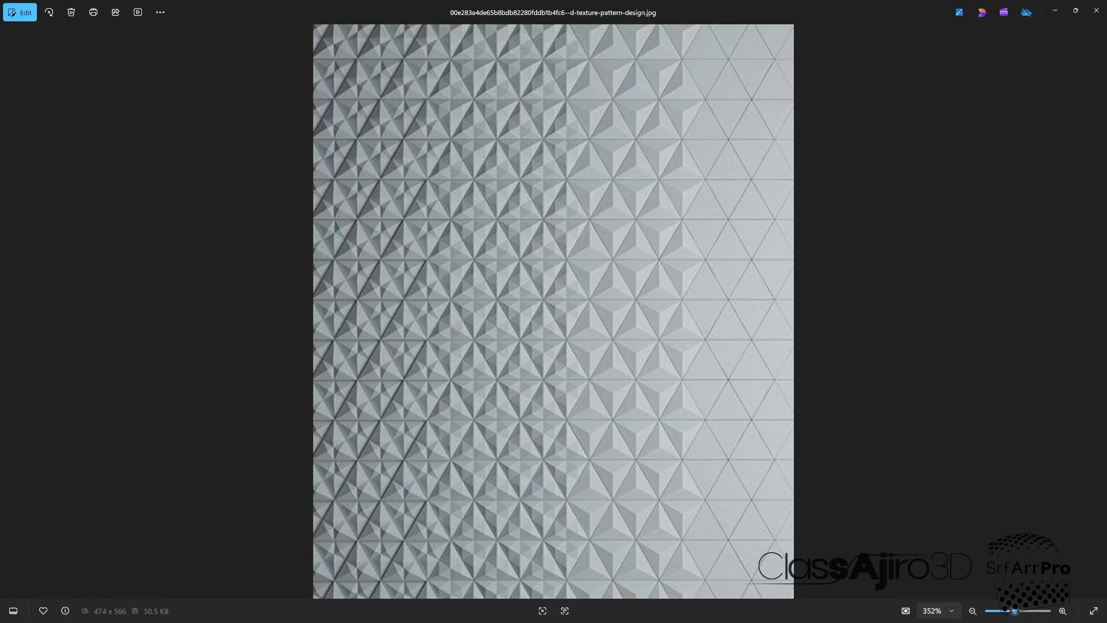
key("Right")
key("Right")
key("Right")
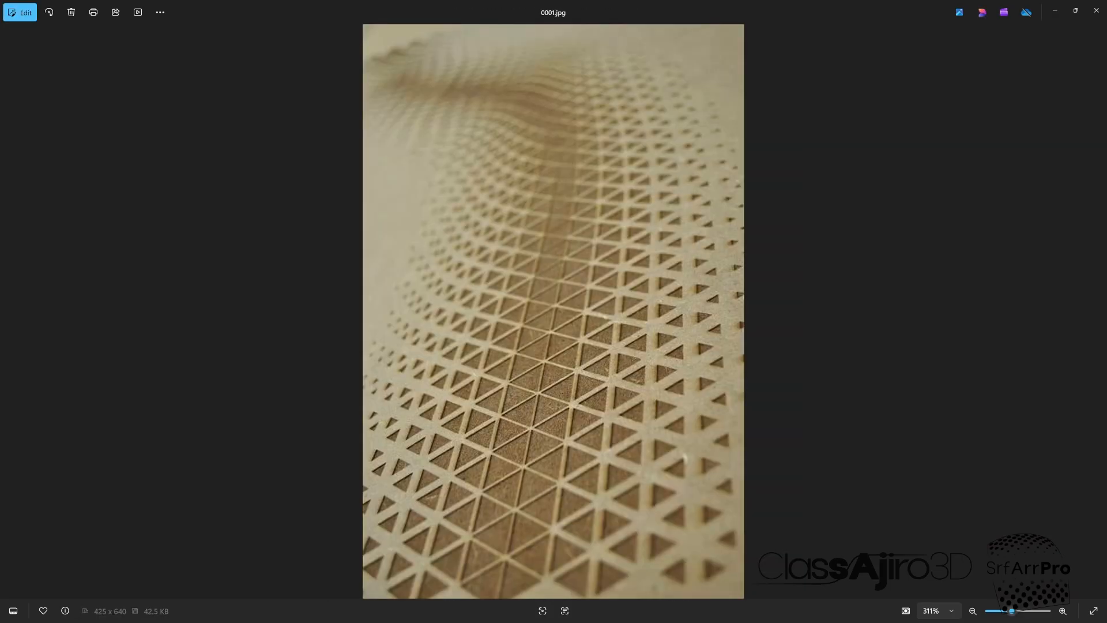
key("Right")
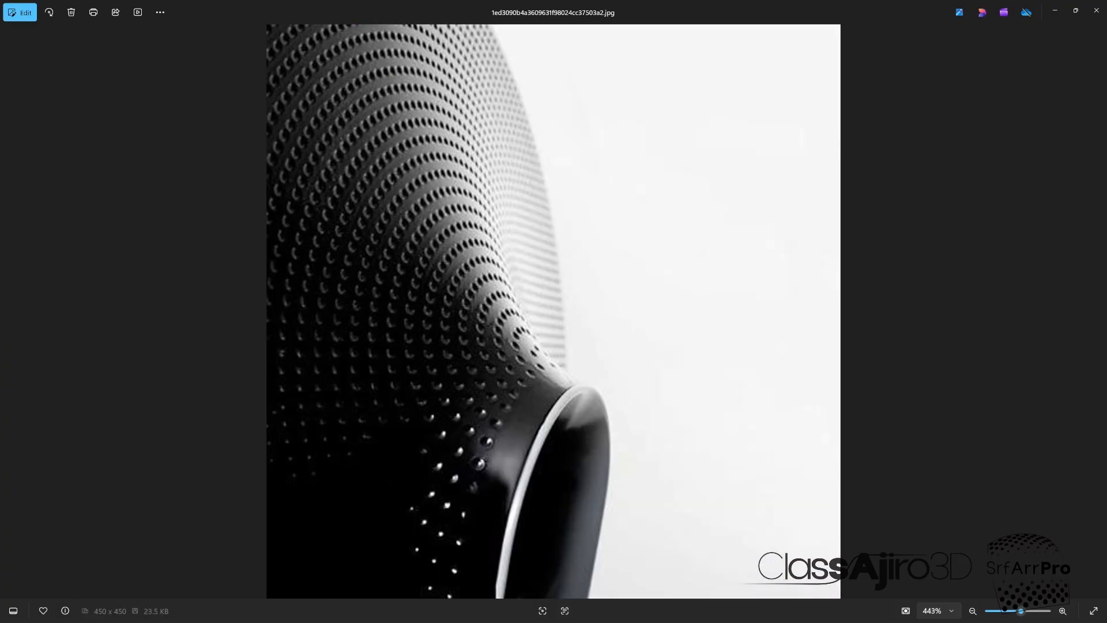
key("Right")
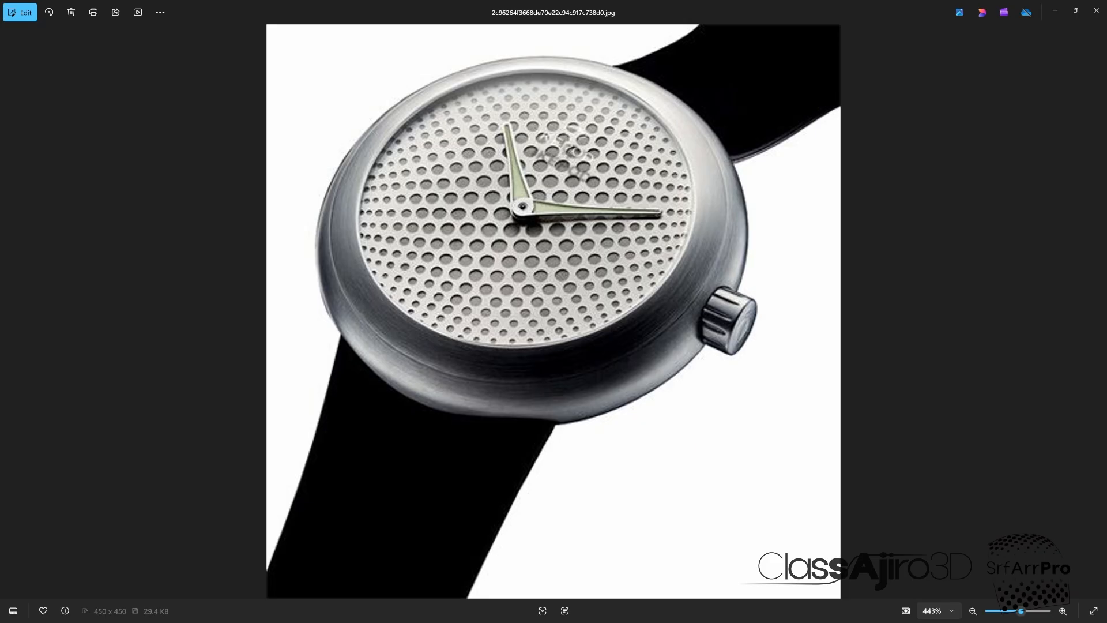
key("Right")
key("Right")
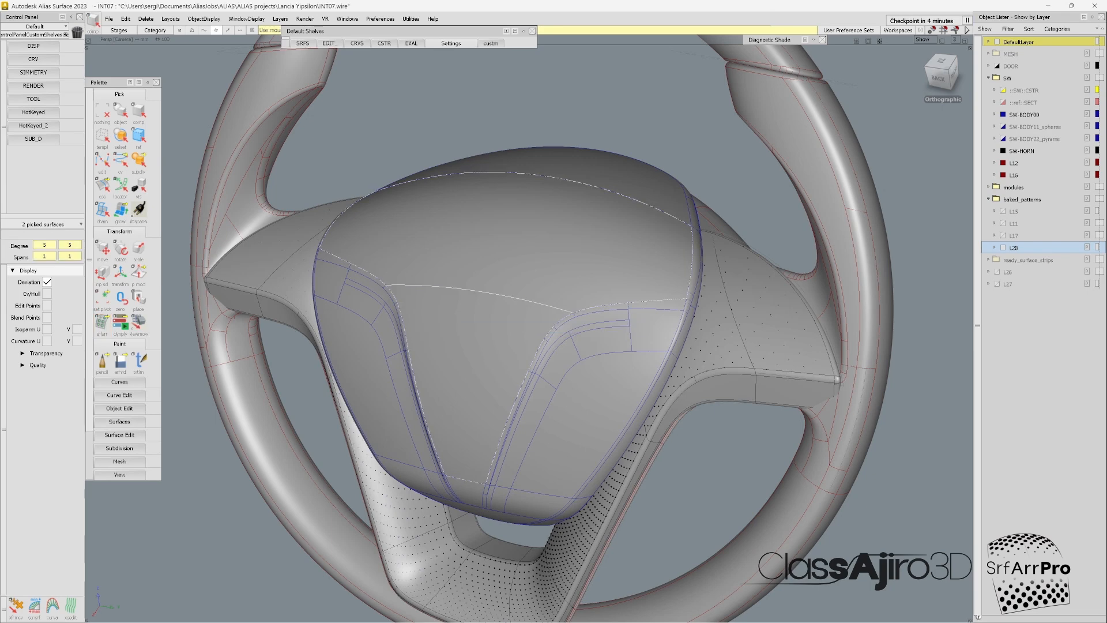
Step: Back in Alias, pick the airbag cover's three large surfaces, examine them, and clear the selection
left_click_drag(529, 329, 507, 362, "alt+shift")
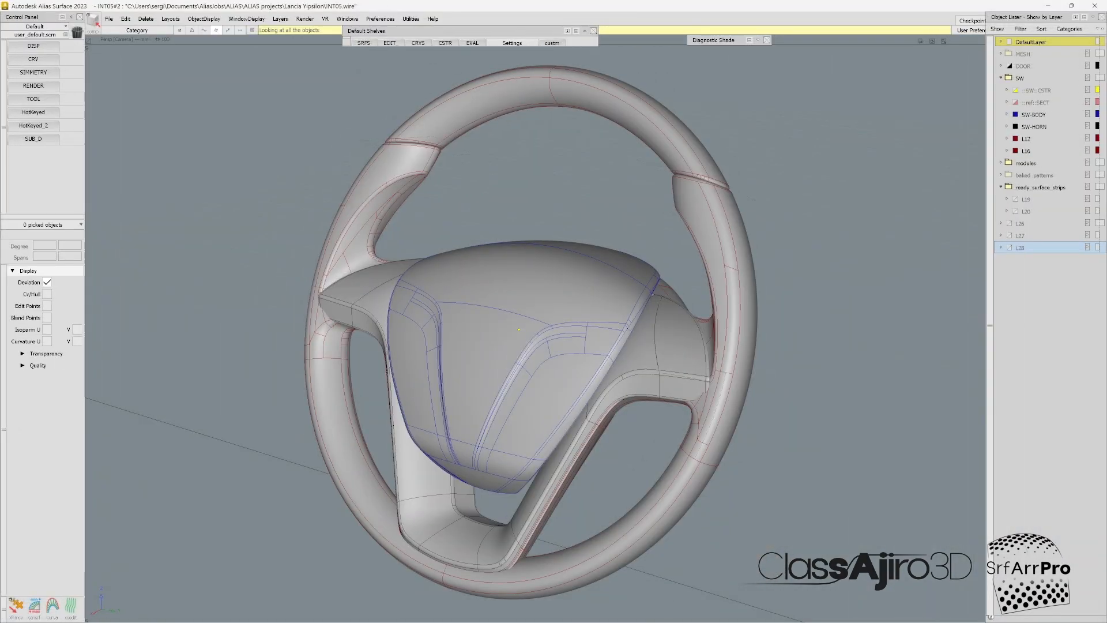
mouse_move(518, 329)
left_mouse_down("alt+shift")
mouse_move(560, 344)
mouse_move(526, 333)
left_mouse_up("alt+shift")
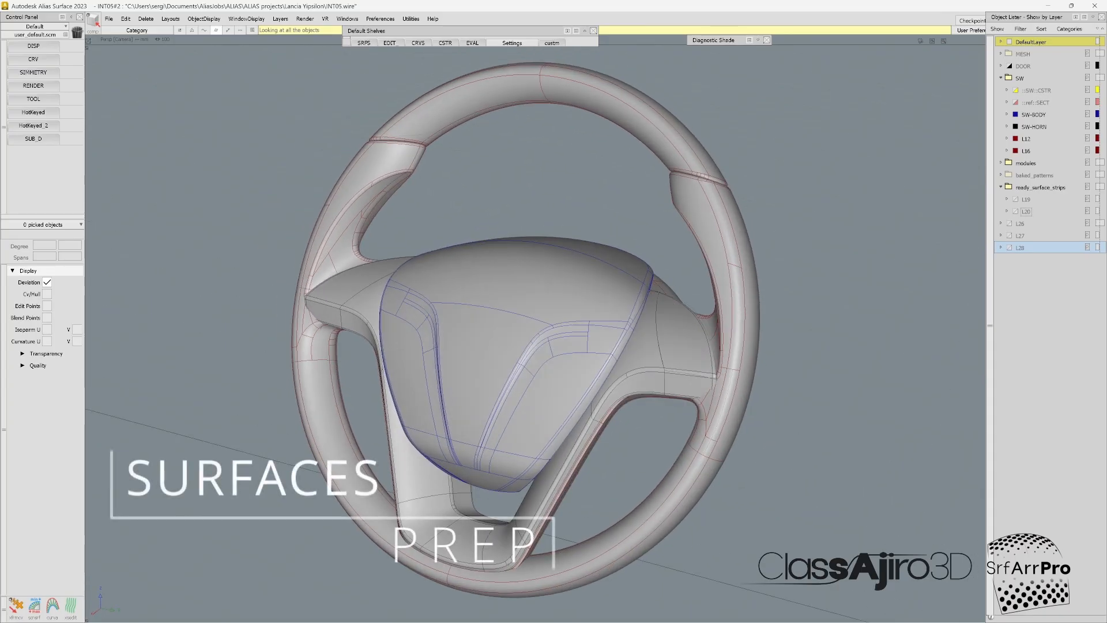
left_click_drag(526, 333, 531, 359, "alt+shift")
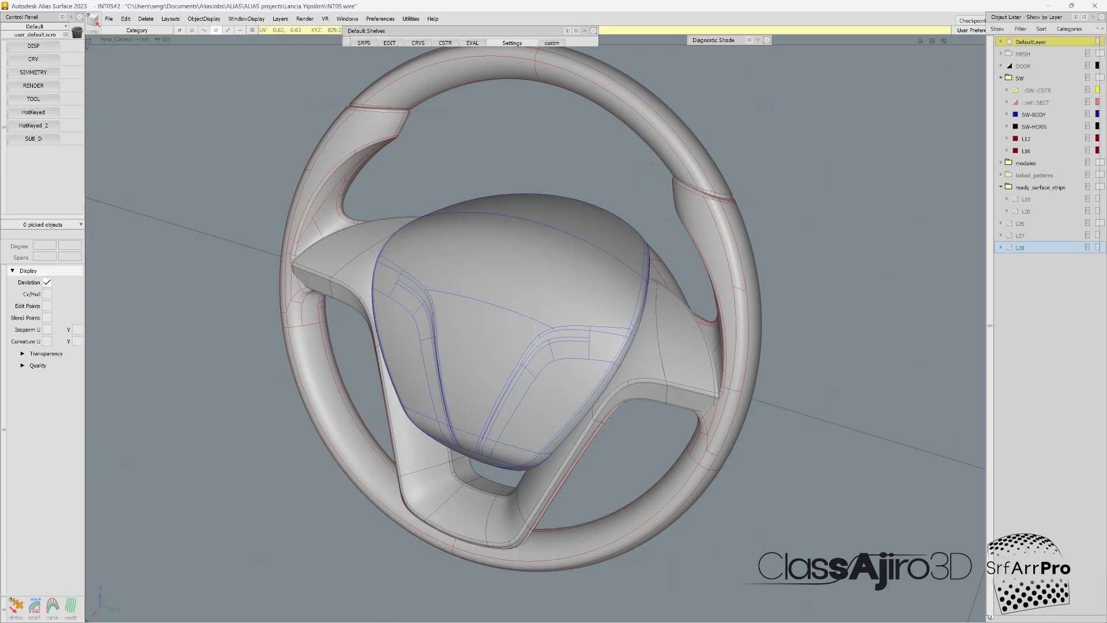
left_click(543, 208)
left_click(528, 260)
left_click(498, 342)
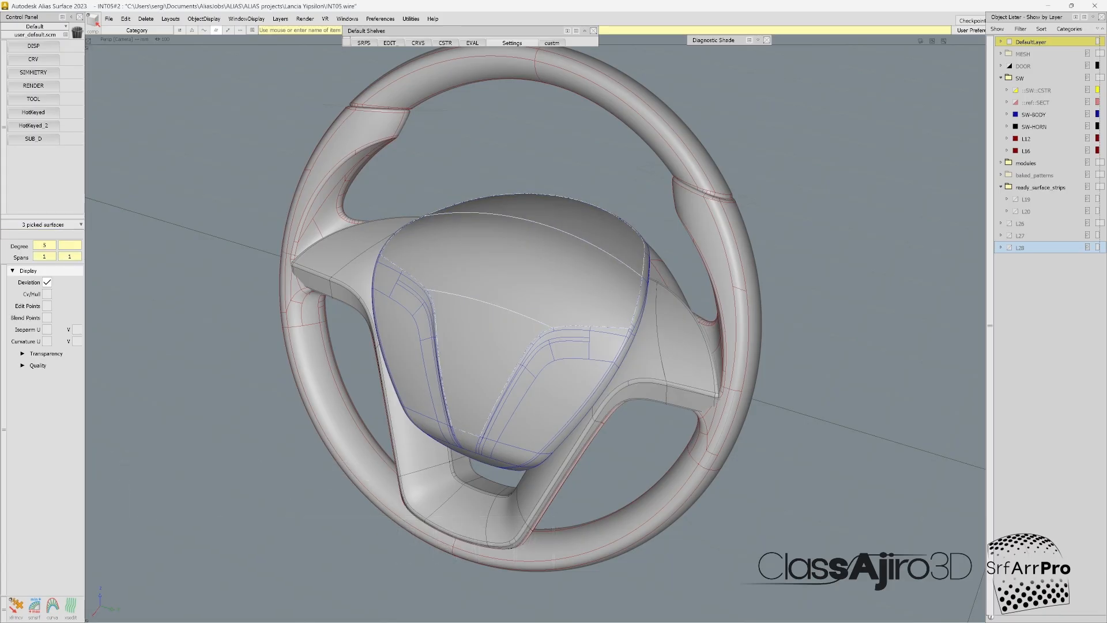
key("ctrl+h")
key("ctrl+h")
key("Escape")
Step: Preview the L19 surface strips, hide them again, and show the L11 layer of the baked_patterns folder
left_click(1015, 199)
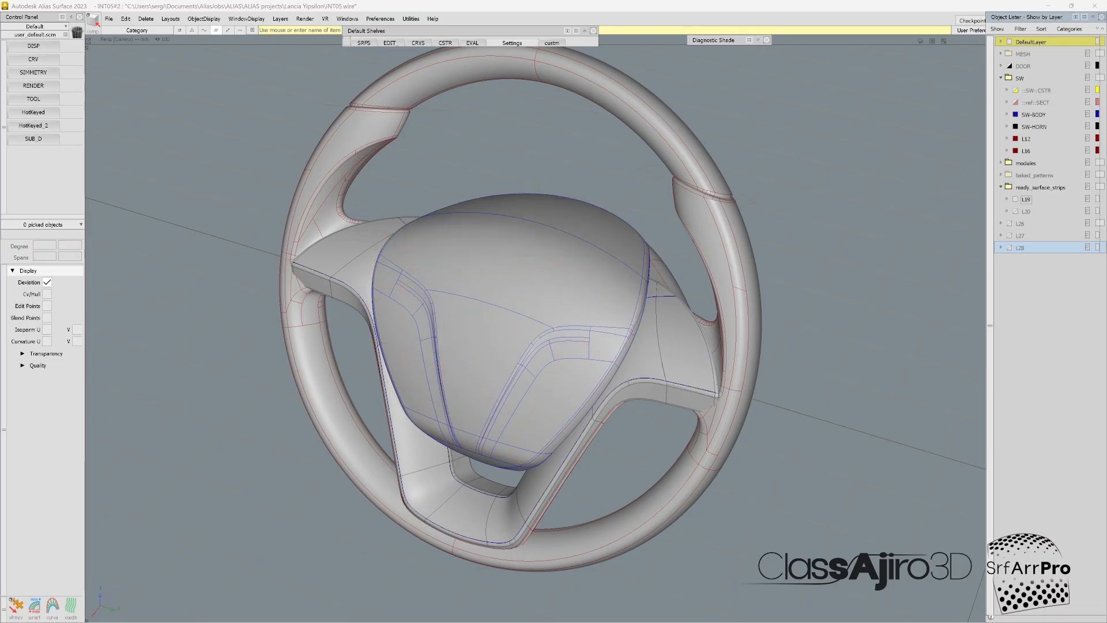
left_click(1015, 199)
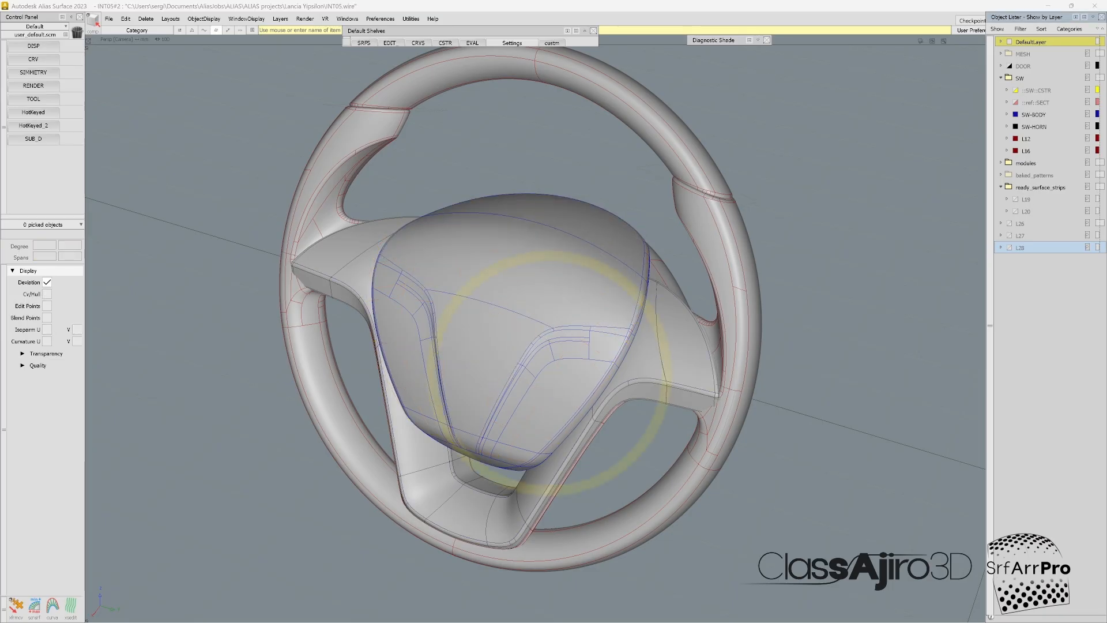
left_click(1008, 175)
left_click(1000, 174)
left_click(1016, 199)
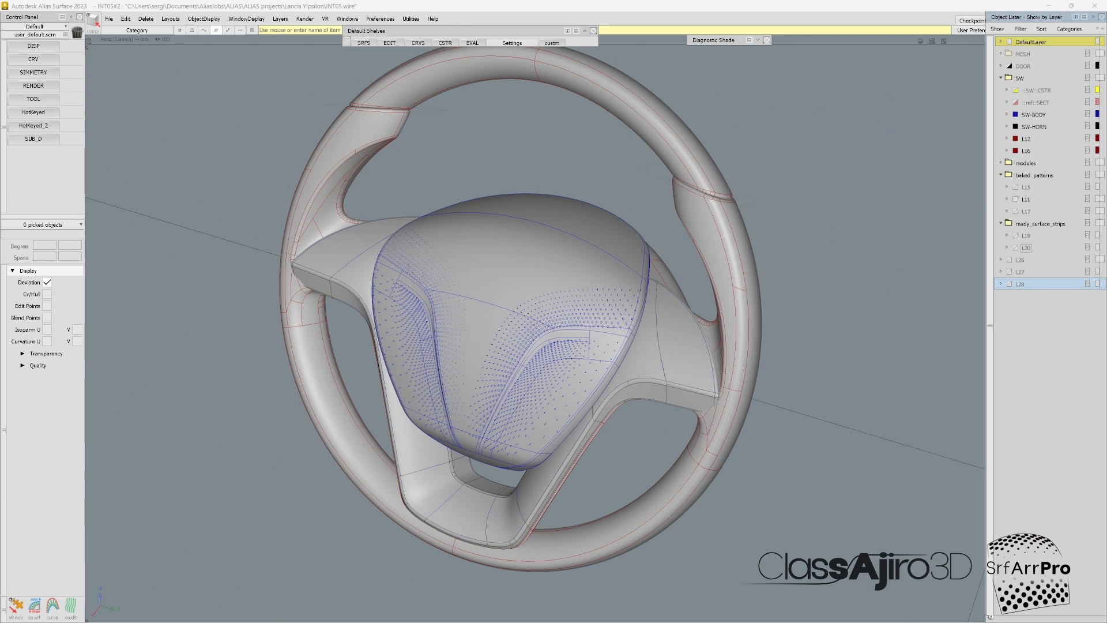
Step: Show the L20 layer of ready_surface_strips, pick all its objects, and isolate them in the view
left_click(1015, 248)
right_click(1025, 249)
left_click(1036, 272)
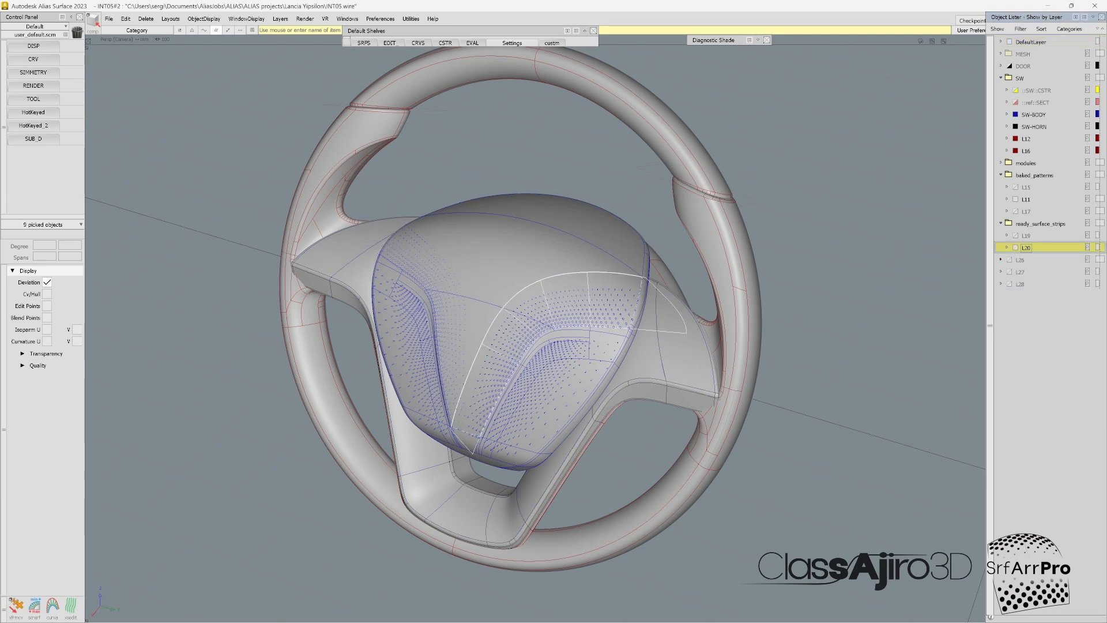
key("alt+h")
Step: Pick the L20 strip's five middle surfaces, examine their CVs, hulls and isoparms, and turn that display off
left_click(441, 346)
left_click(467, 378)
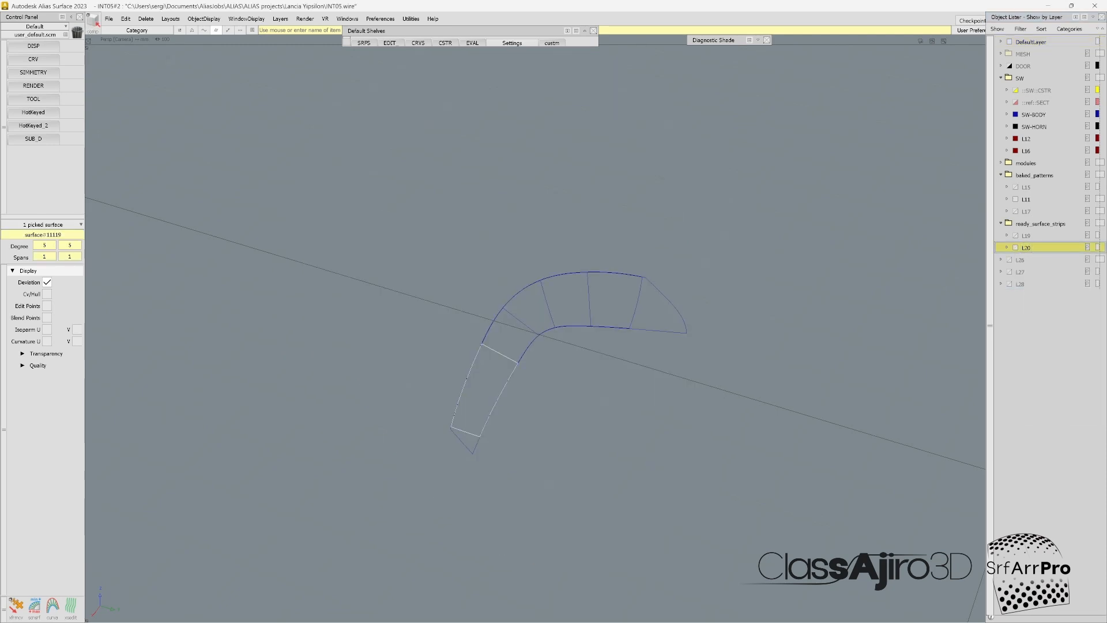
left_click(491, 324)
left_click(521, 293)
left_click(568, 300)
left_click(612, 300)
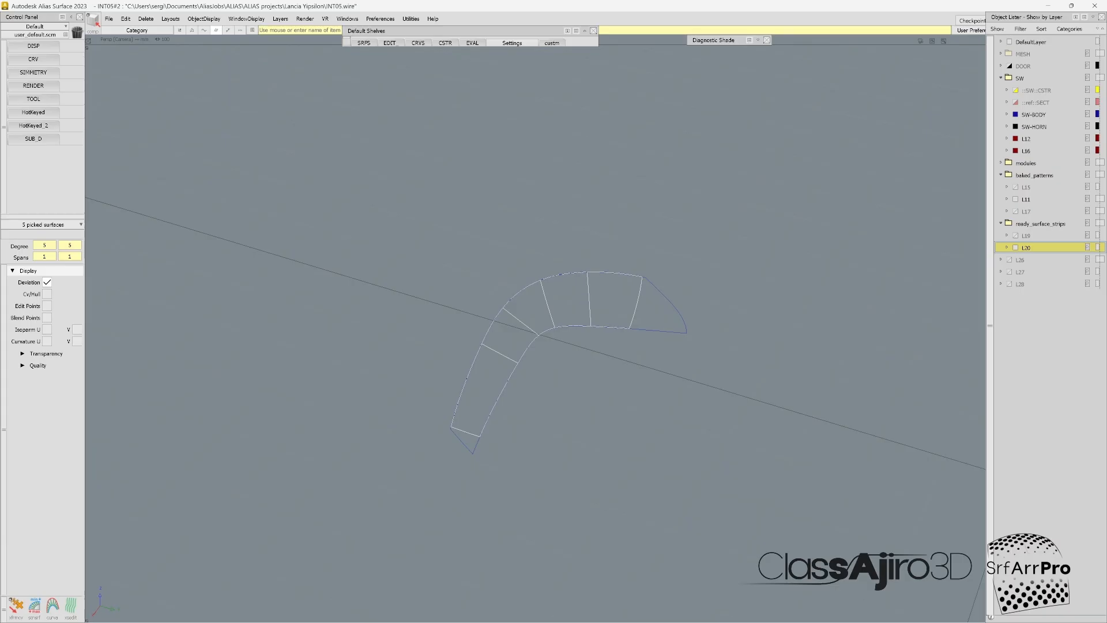
left_click_drag(605, 305, 605, 293, "alt+shift")
left_click_drag(645, 258, 600, 292, "ctrl+shift")
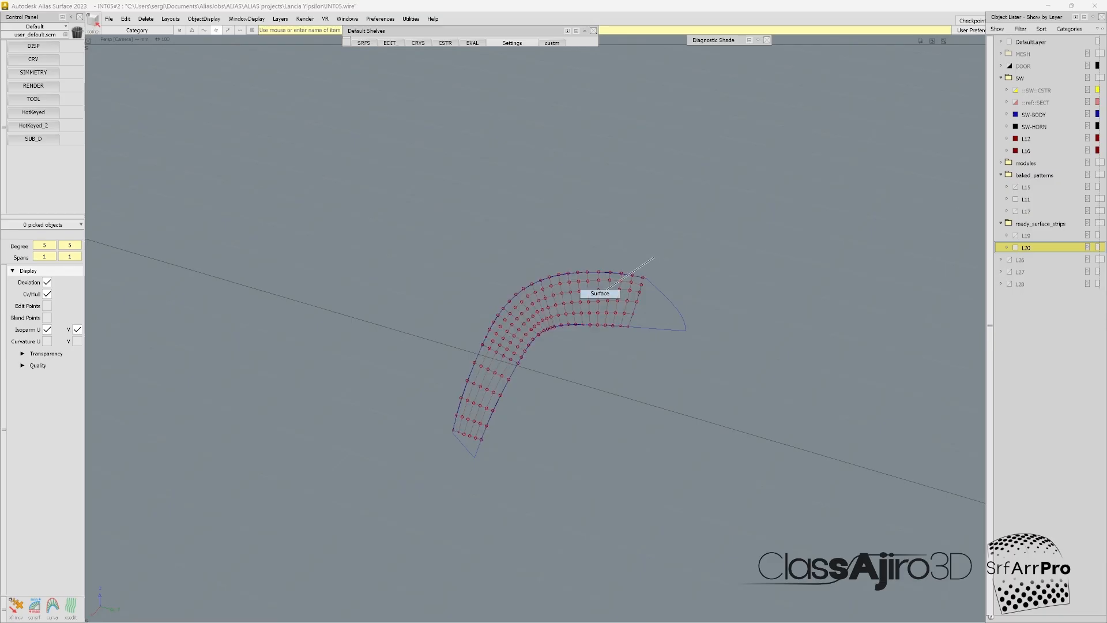
left_click_drag(548, 454, 548, 398, "ctrl+shift")
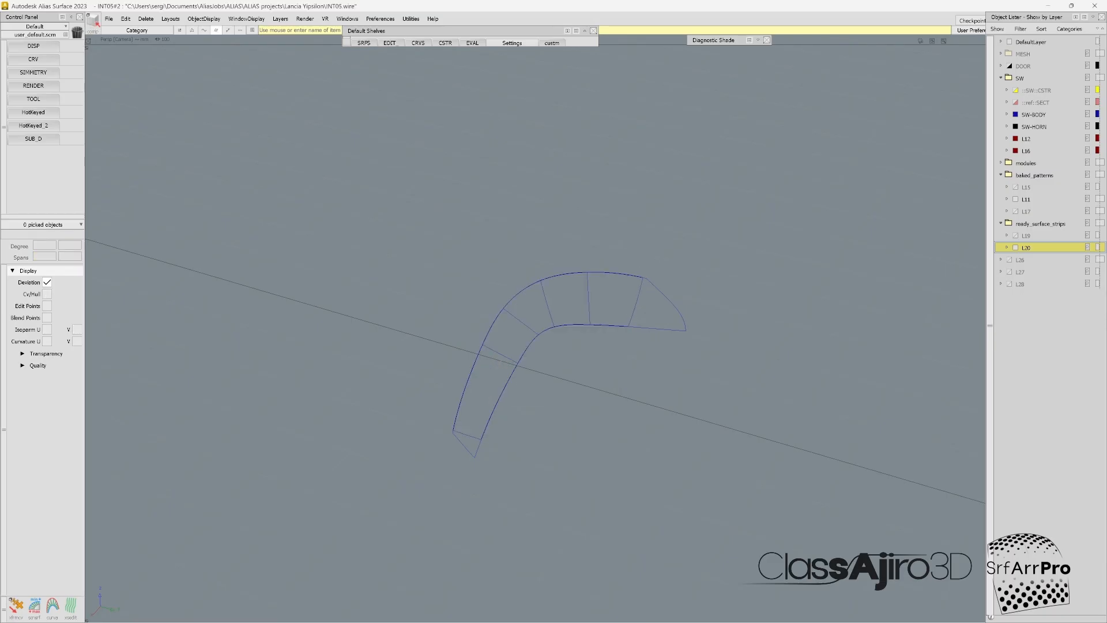
Step: Bring the hidden steering wheel objects back into view and hide the L20 layer and the baked_patterns folder
left_click(497, 390)
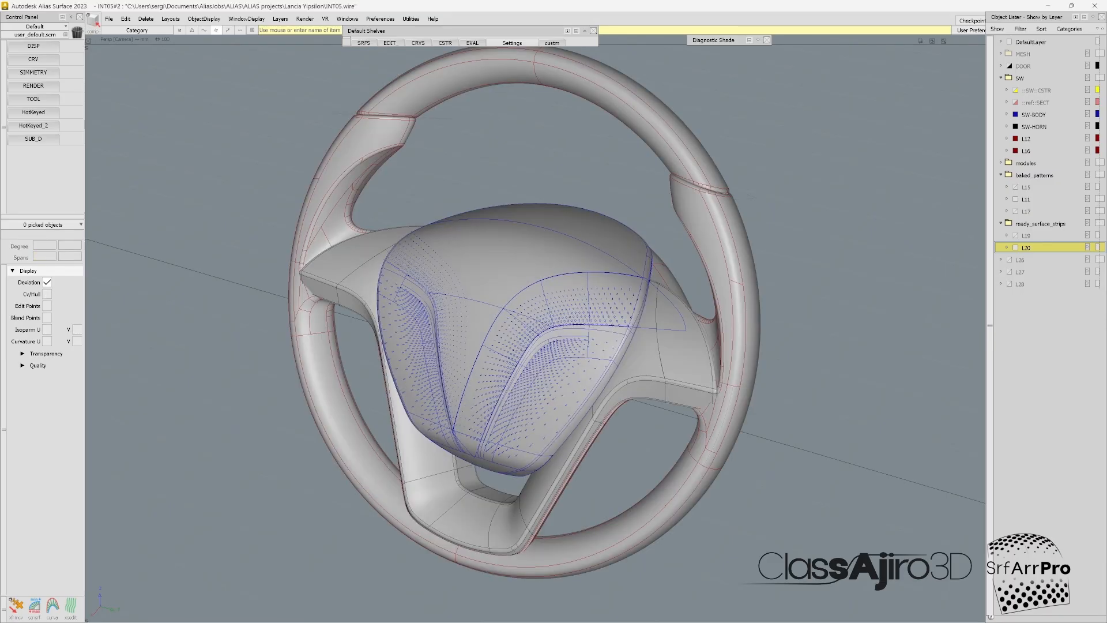
left_click(551, 329)
left_click(651, 448)
mouse_move(651, 448)
left_mouse_down("ctrl+shift")
mouse_move(650, 407)
mouse_move(600, 407)
mouse_move(611, 405)
left_mouse_up("ctrl+shift")
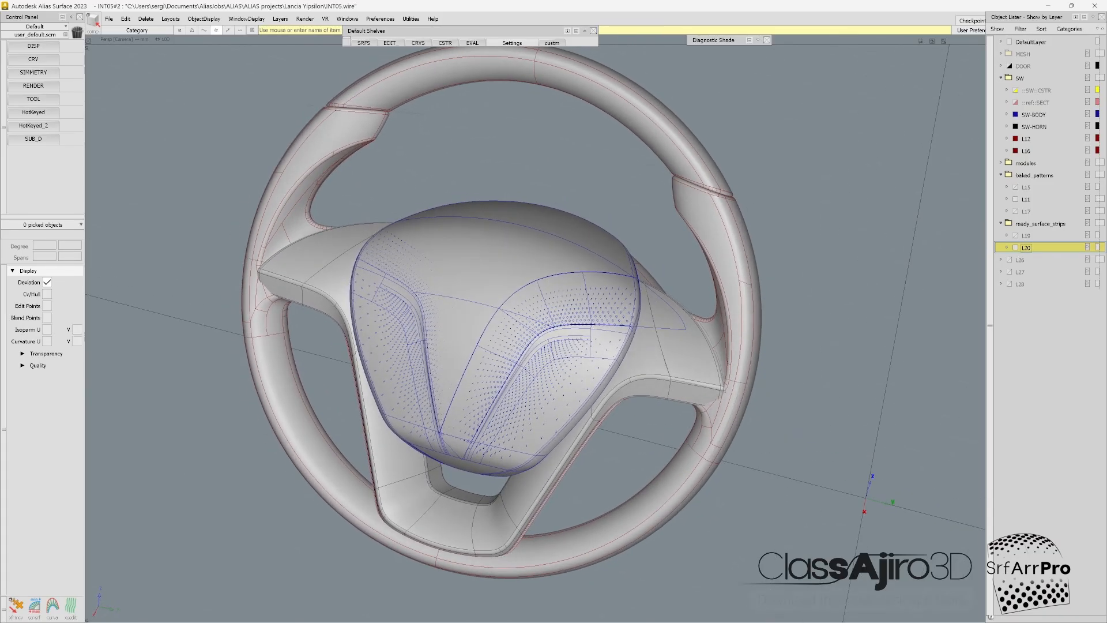
left_click(1015, 247)
left_click_drag(623, 369, 651, 360, "alt+shift")
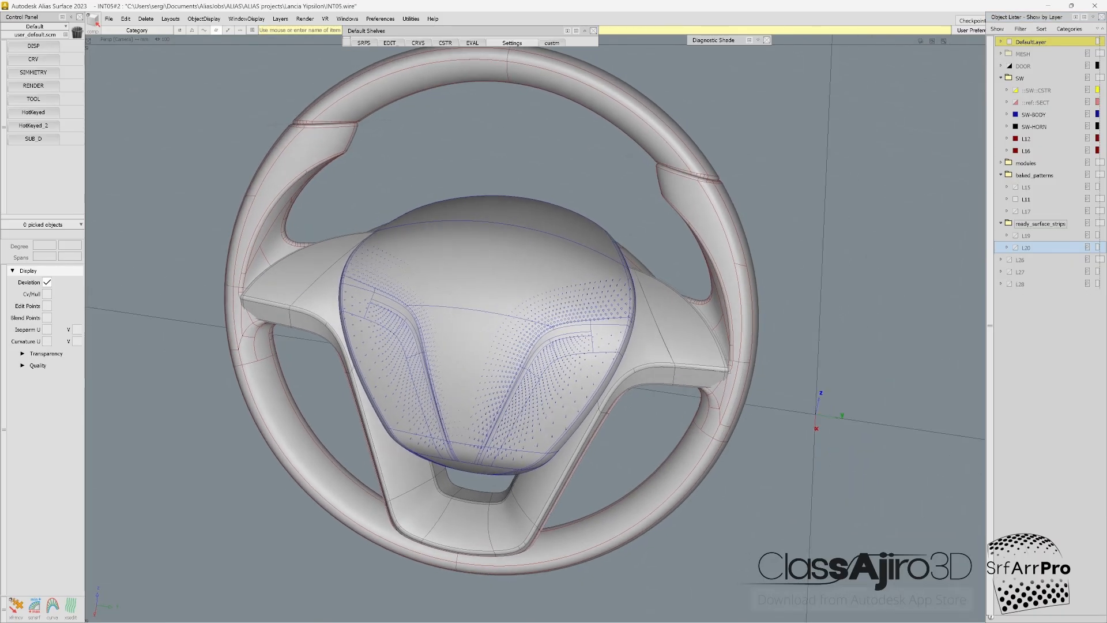
left_click(1008, 174)
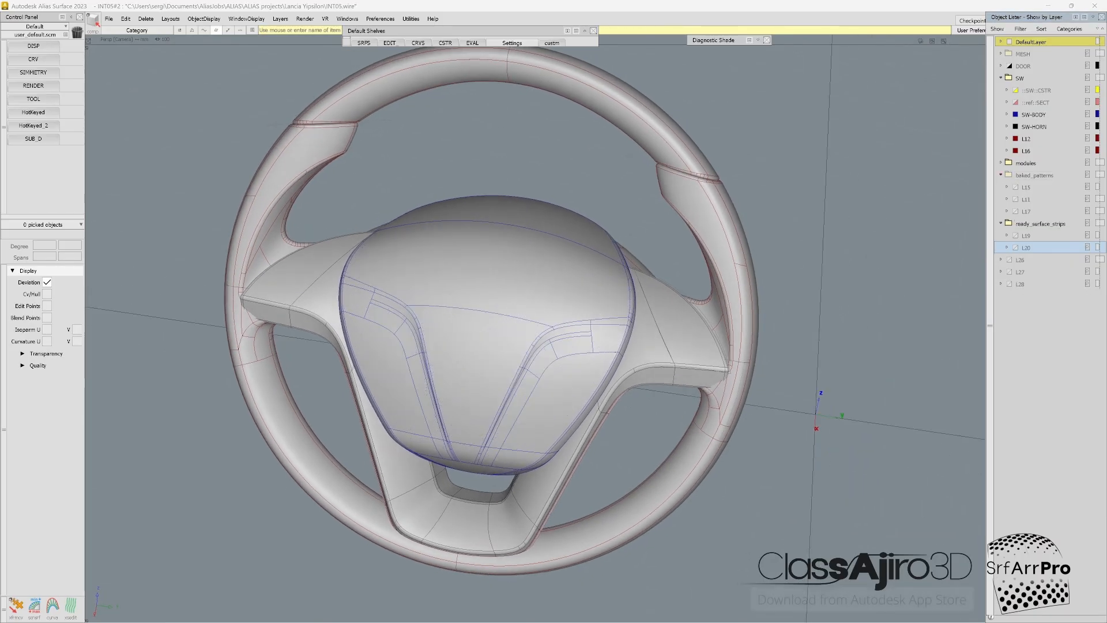
Step: Pick the airbag cover's three large surfaces and isolate them in the view
left_click_drag(551, 344, 525, 339, "alt+shift")
left_click(523, 339)
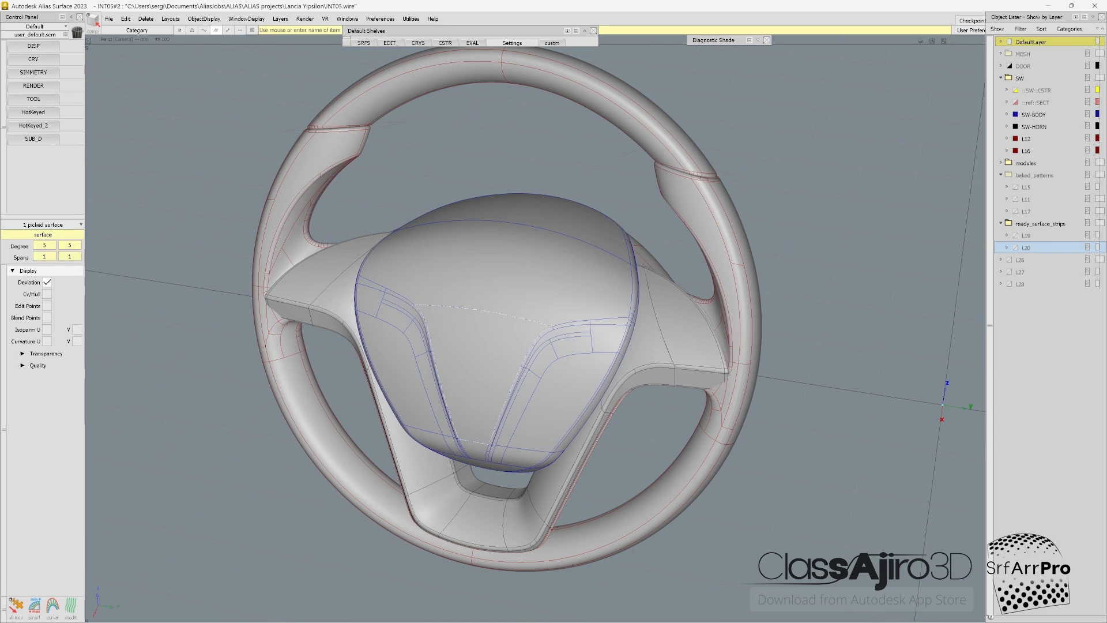
left_click(521, 271)
left_click(527, 209)
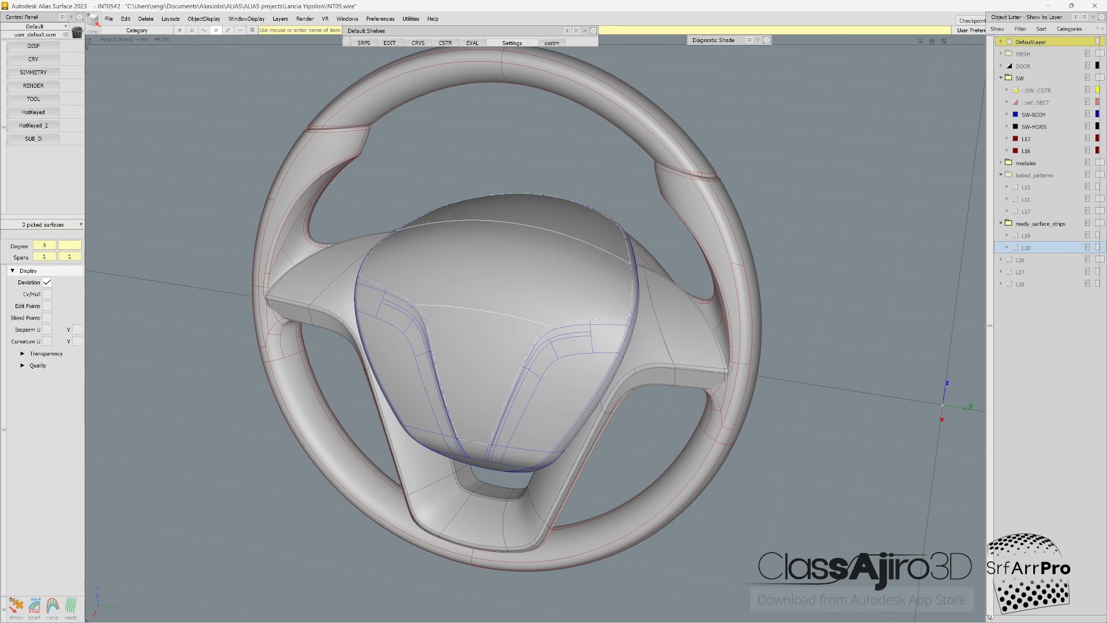
key("alt+h")
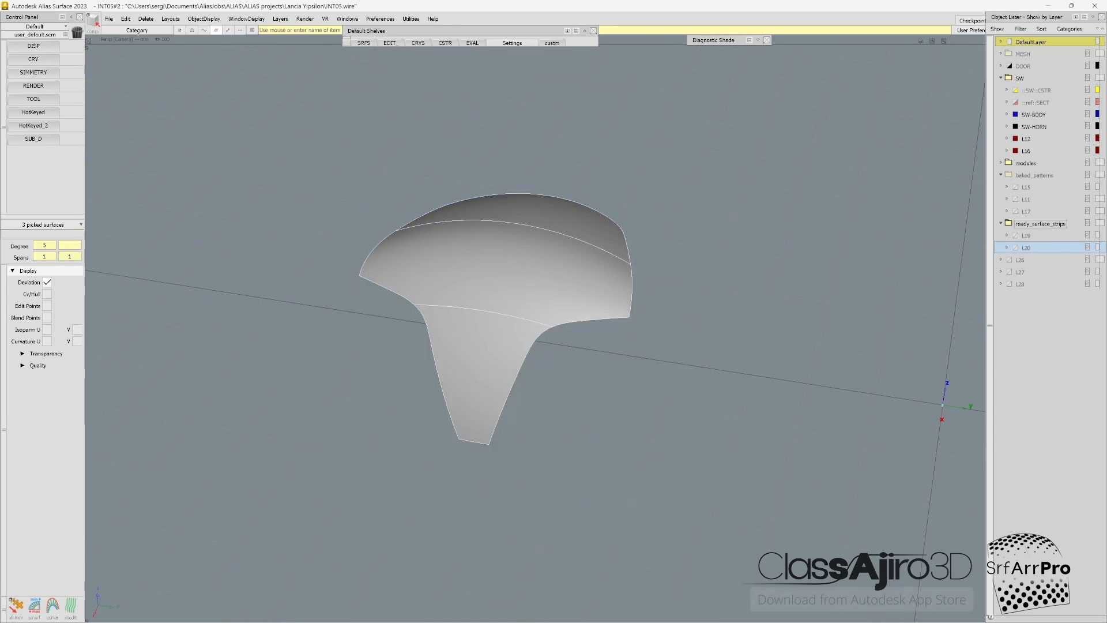
Step: Preview the L15 baked pattern over the isolated surfaces and hide the baked_patterns folder again
left_click(1015, 187)
left_click_drag(807, 288, 775, 306, "alt+shift")
left_click(1015, 199)
left_click(1015, 199)
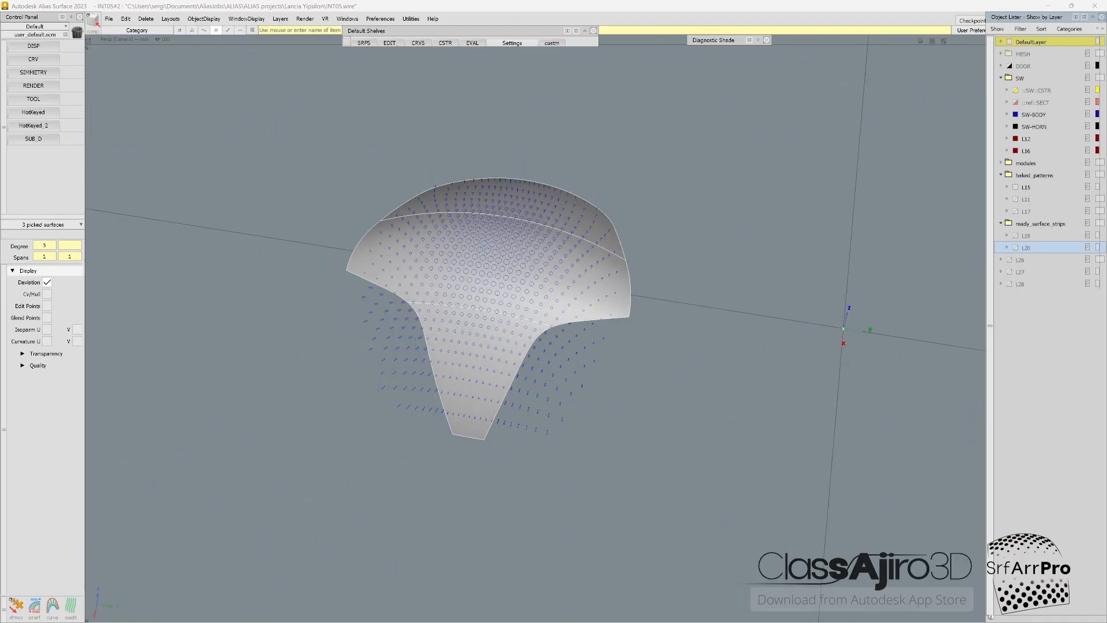
left_click_drag(807, 288, 809, 302, "alt+shift")
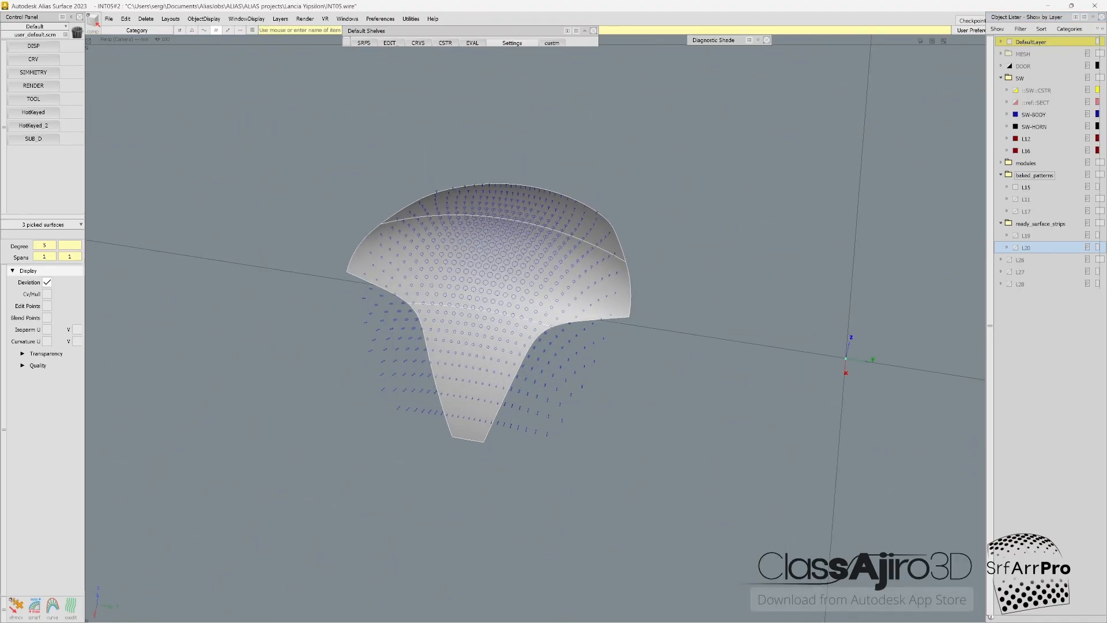
left_click(1008, 175)
Step: Clear the selection and untrim the lowest of the three airbag cover surfaces
right_click_drag(554, 277, 634, 277, "alt+shift")
middle_click_drag(634, 277, 667, 274, "alt+shift")
left_click_drag(497, 369, 497, 340, "ctrl+shift")
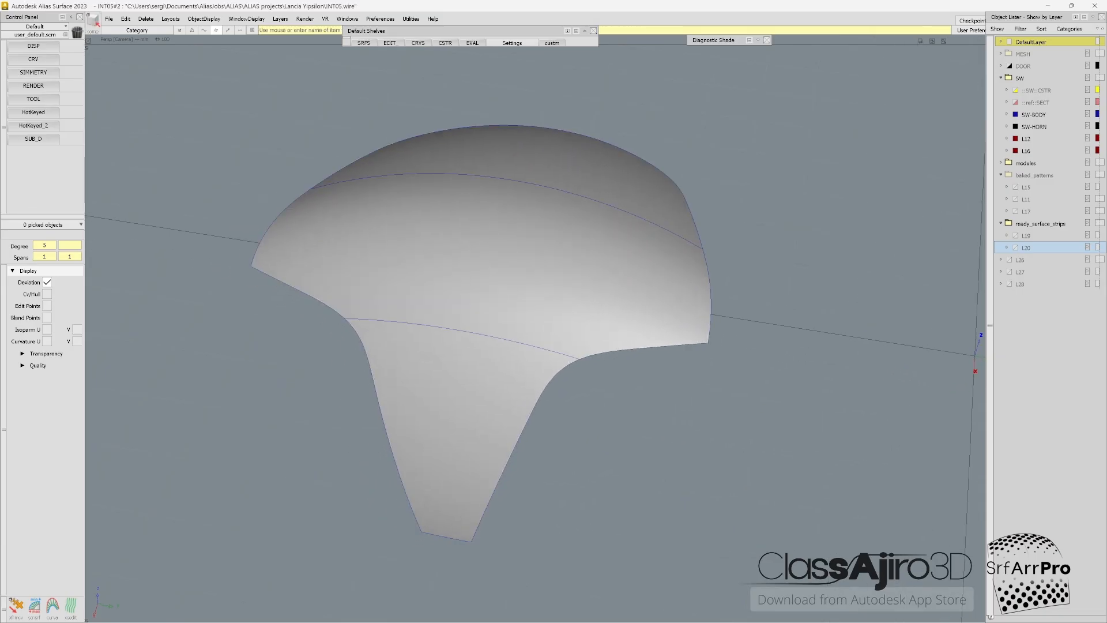
right_click_drag(497, 369, 497, 398, "ctrl+shift")
left_click(496, 397)
left_click(495, 397)
left_click(496, 398)
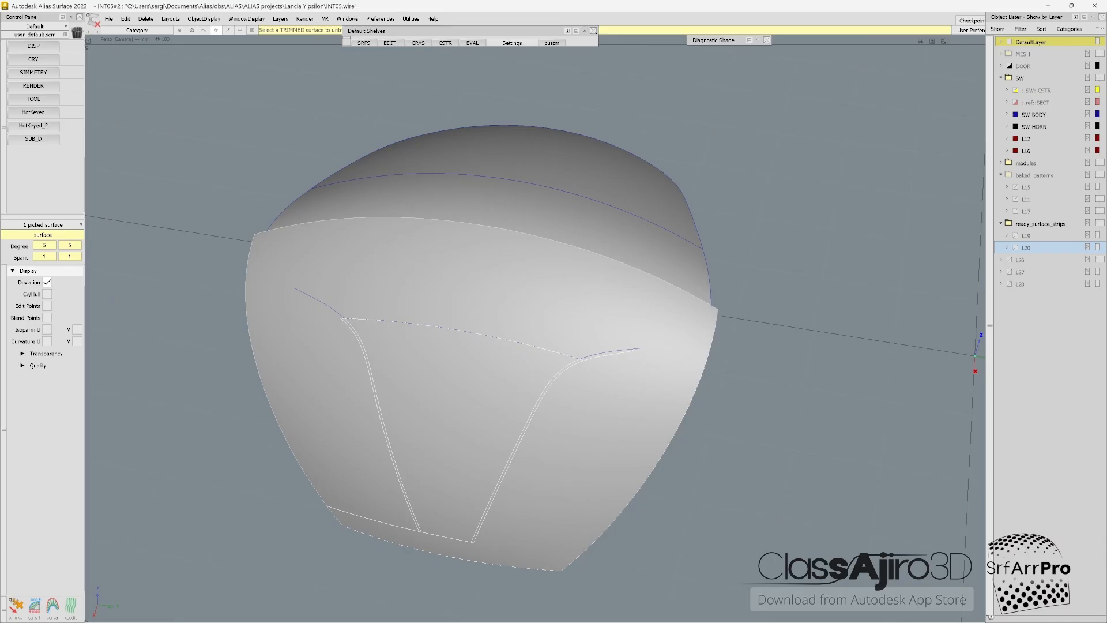
Step: Extend the lower curve on the untrimmed surface across to both of its side edges
key("e")
left_click_drag(400, 501, 461, 568, "ctrl+shift")
left_click(375, 519)
key("Delete")
left_click_drag(423, 531, 194, 450)
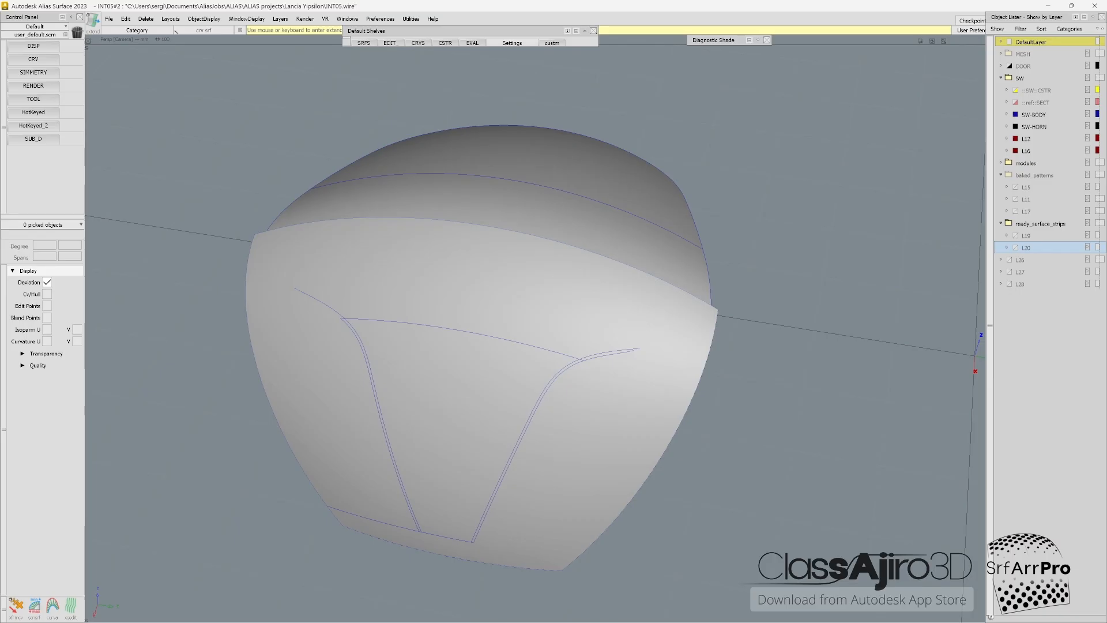
left_click_drag(465, 540, 583, 558)
Step: Extend both ends of the upper curve-on-surface past the side edges of the untrimmed surface
left_click(353, 318)
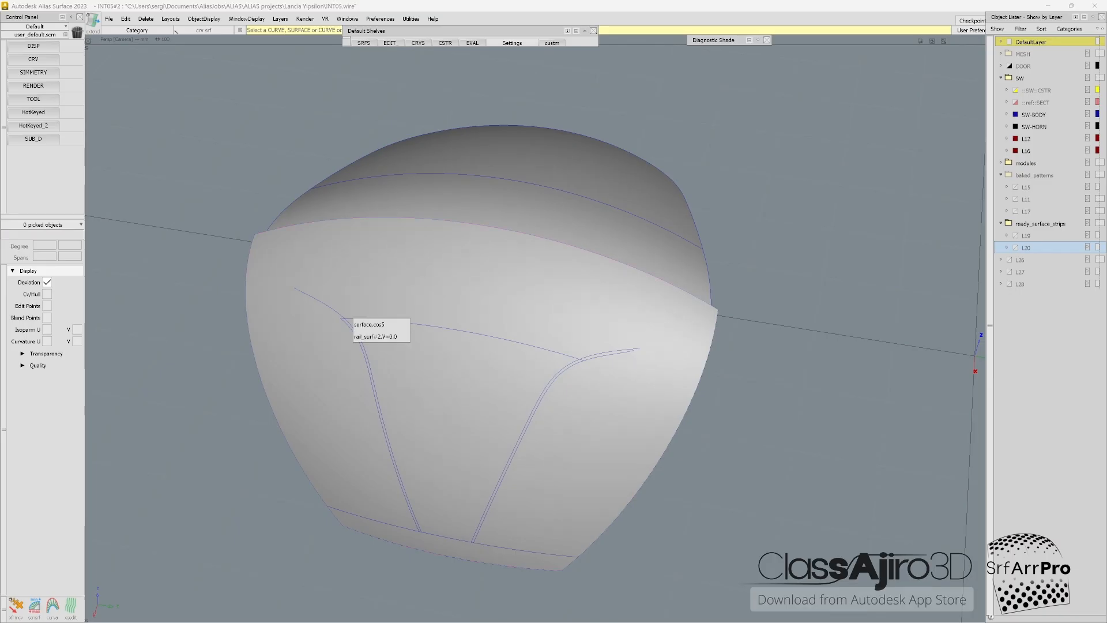
left_click(369, 324)
left_click_drag(343, 319, 234, 327)
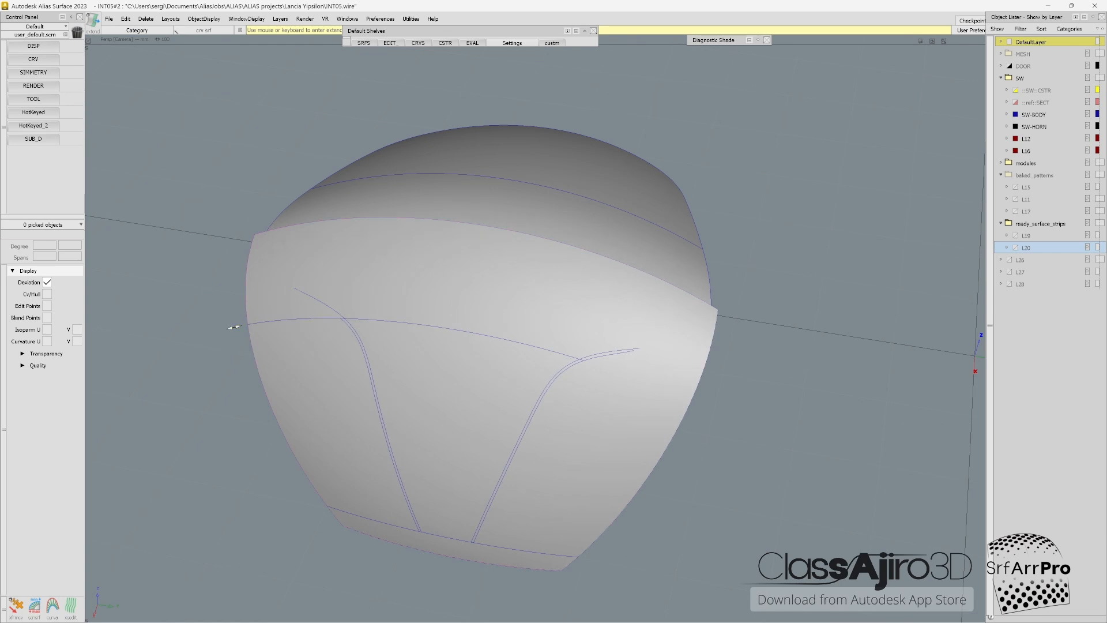
left_click(549, 350)
left_click(568, 358)
left_click_drag(578, 359, 729, 424)
Step: Delete the V-shaped curves on the lower surface, keeping the two extended horizontal curves
left_click_drag(635, 456, 635, 383, "ctrl+shift")
left_click_drag(686, 328, 651, 329, "ctrl+shift")
left_click_drag(686, 273, 271, 563)
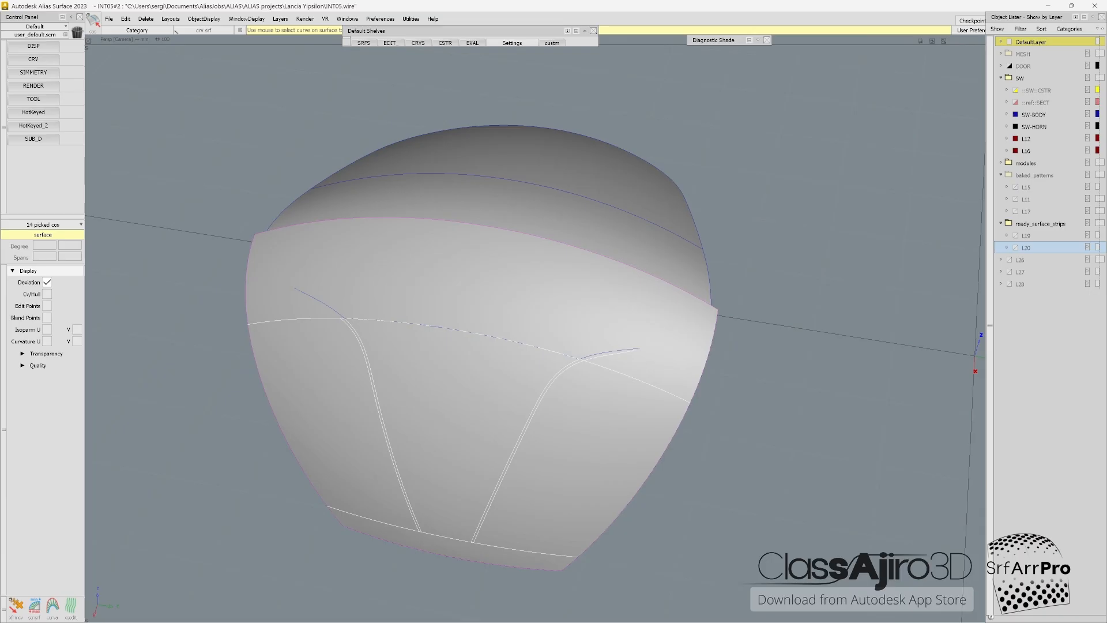
left_click(461, 330)
left_click(447, 536)
right_click_drag(470, 383, 470, 403, "ctrl+shift")
Step: Trim the lower surface to the region between its two extended curves
middle_click_drag(583, 414, 562, 413, "ctrl+shift")
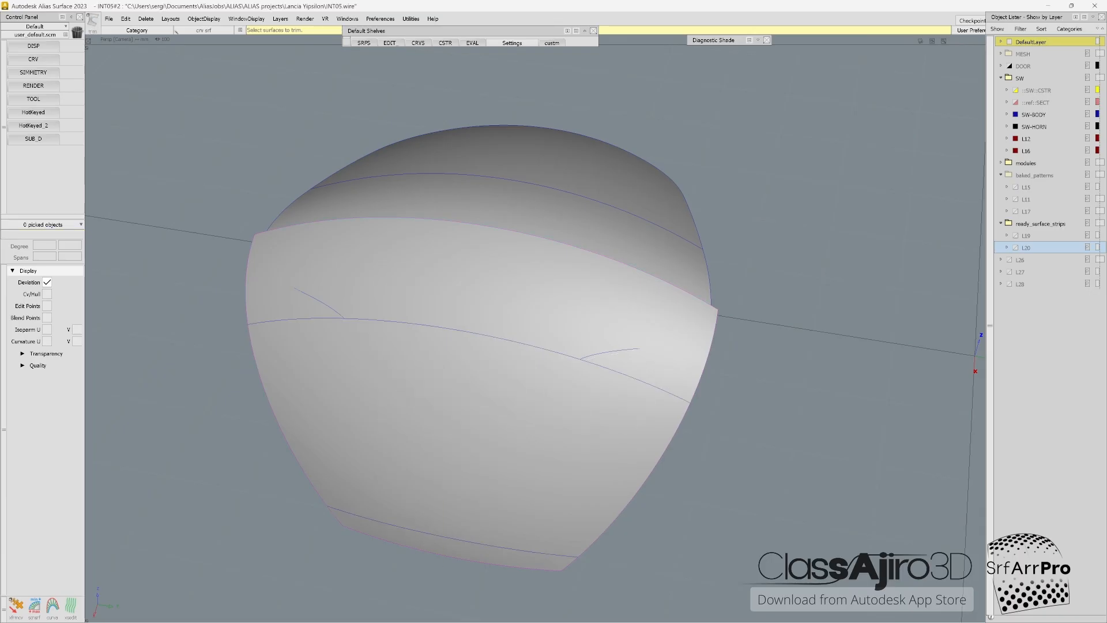
left_click(526, 376)
left_click(446, 410)
Step: Retrim the top surface along its lower boundary curve only, without the rounded outline curves
left_click_drag(739, 242, 256, 349)
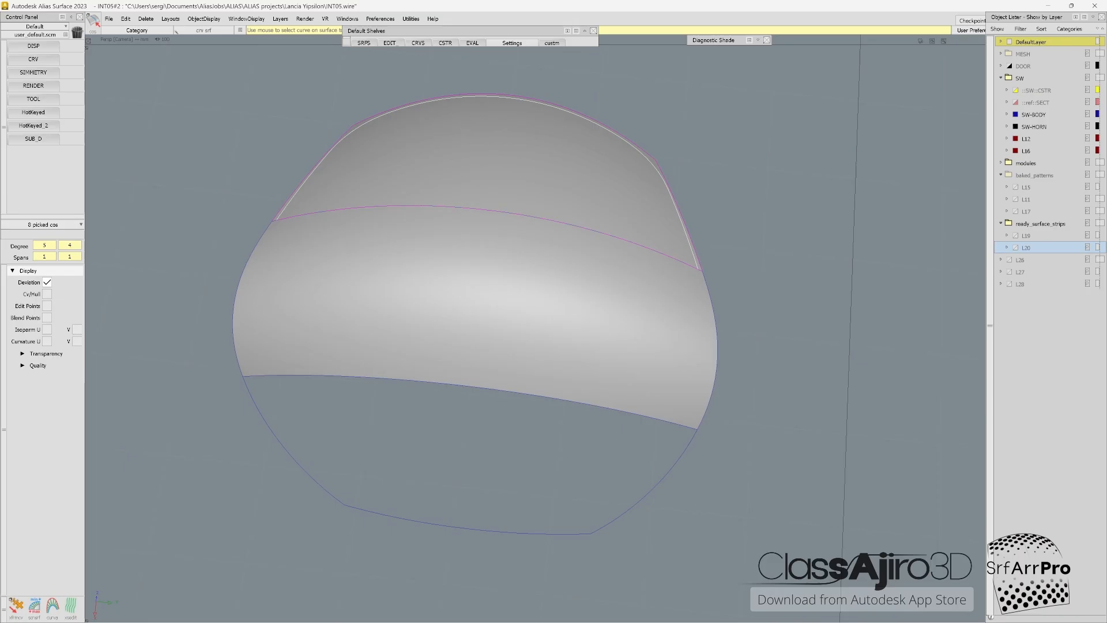
right_click_drag(543, 236, 542, 256, "ctrl+shift")
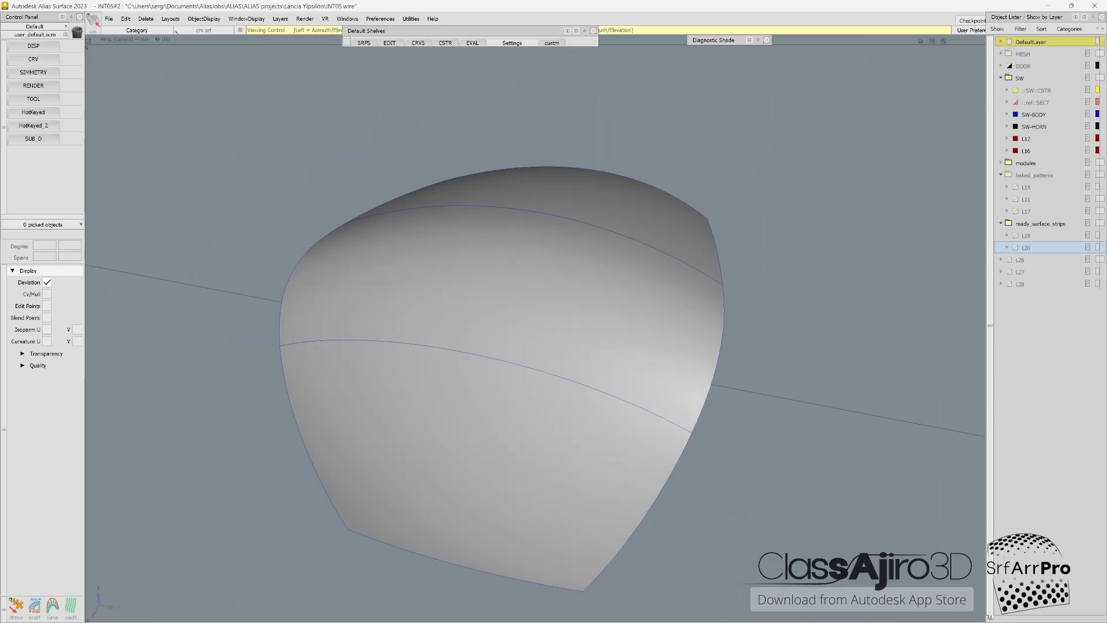
mouse_move(533, 326)
left_mouse_down("alt+shift")
mouse_move(646, 215)
mouse_move(556, 305)
mouse_move(554, 360)
mouse_move(558, 254)
left_mouse_up("alt+shift")
left_click(556, 304)
Step: Pick the top and bottom trimmed surfaces, display their CVs, hulls and isoparms, and examine the CV layout
left_click(599, 168)
left_click(507, 450, "shift")
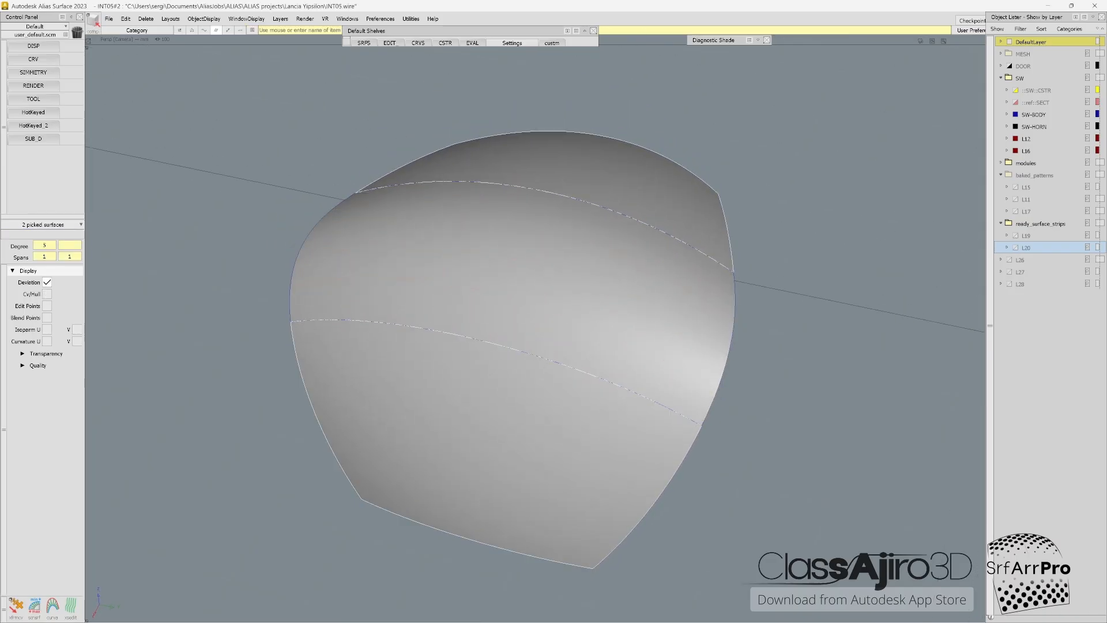
left_click_drag(558, 253, 657, 259, "alt+shift")
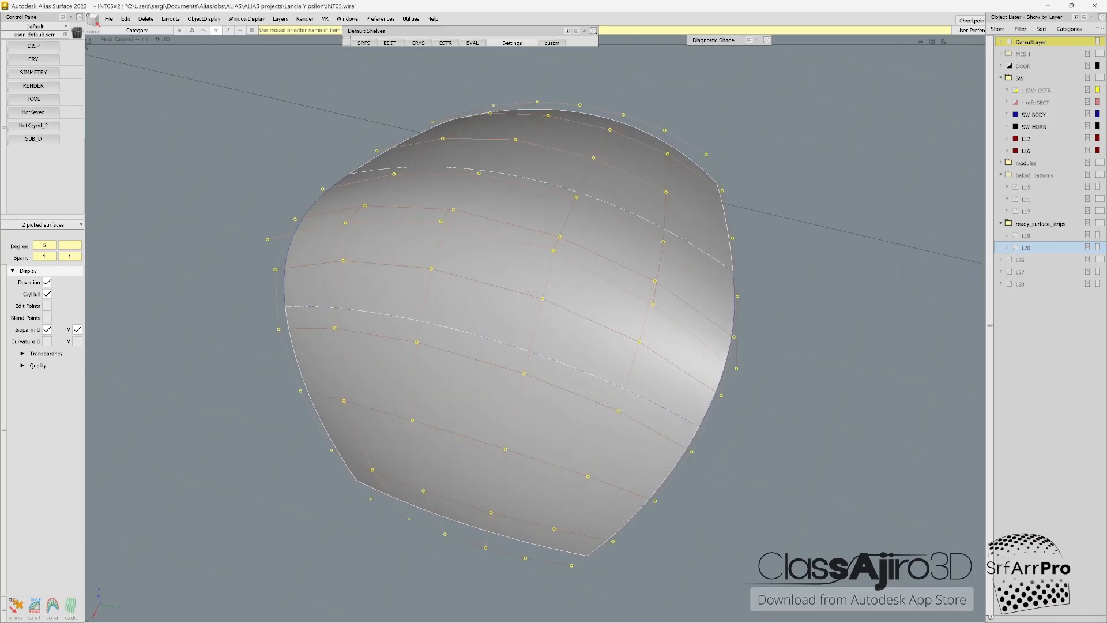
left_click_drag(231, 202, 230, 167, "ctrl+shift")
left_click_drag(657, 259, 669, 259, "alt+shift")
left_click_drag(247, 184, 247, 156, "ctrl+shift")
Step: Trim convert the bottom and top surfaces to natural surfaces with degree 5 and one span in U and V
left_click(501, 300)
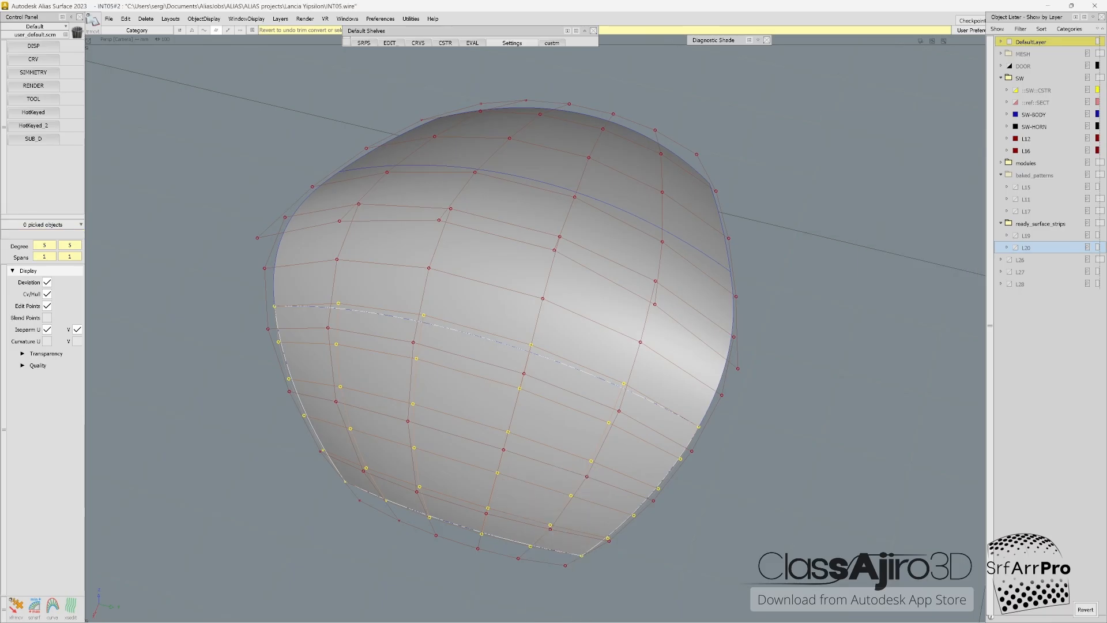
key("ctrl+z")
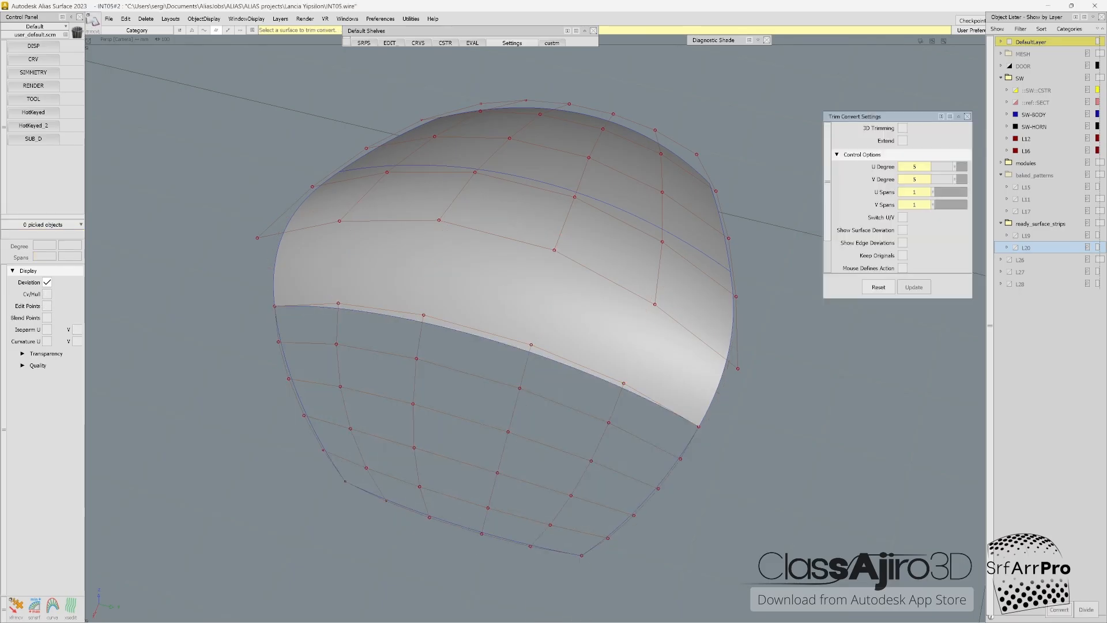
key("ctrl+r")
key("ctrl+z")
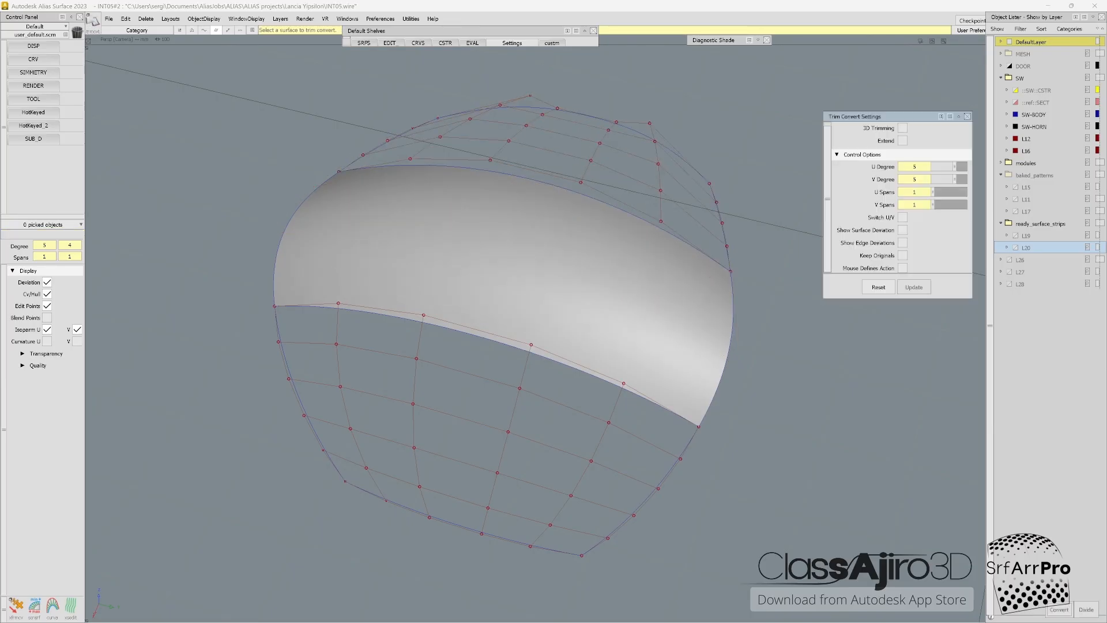
left_click_drag(403, 185, 412, 187, "alt+shift")
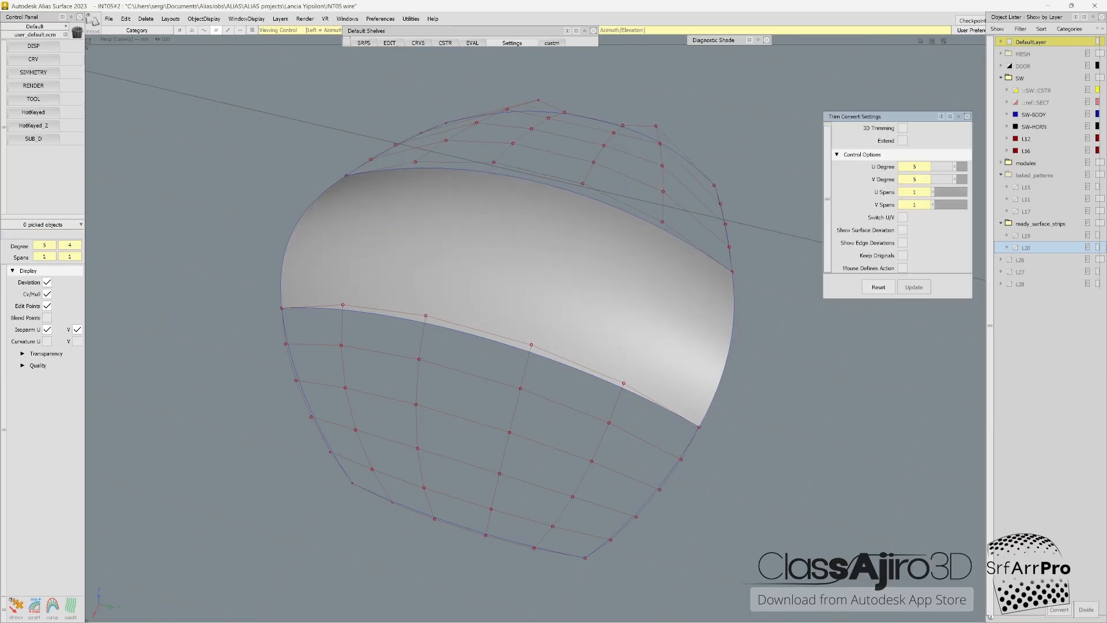
Step: Close trim convert, show the middle surface's CVs, hulls and isoparms, and clear the selection
key("ctrl+r")
left_click_drag(519, 323, 562, 316, "alt+shift")
left_click_drag(796, 132, 800, 137, "alt+shift")
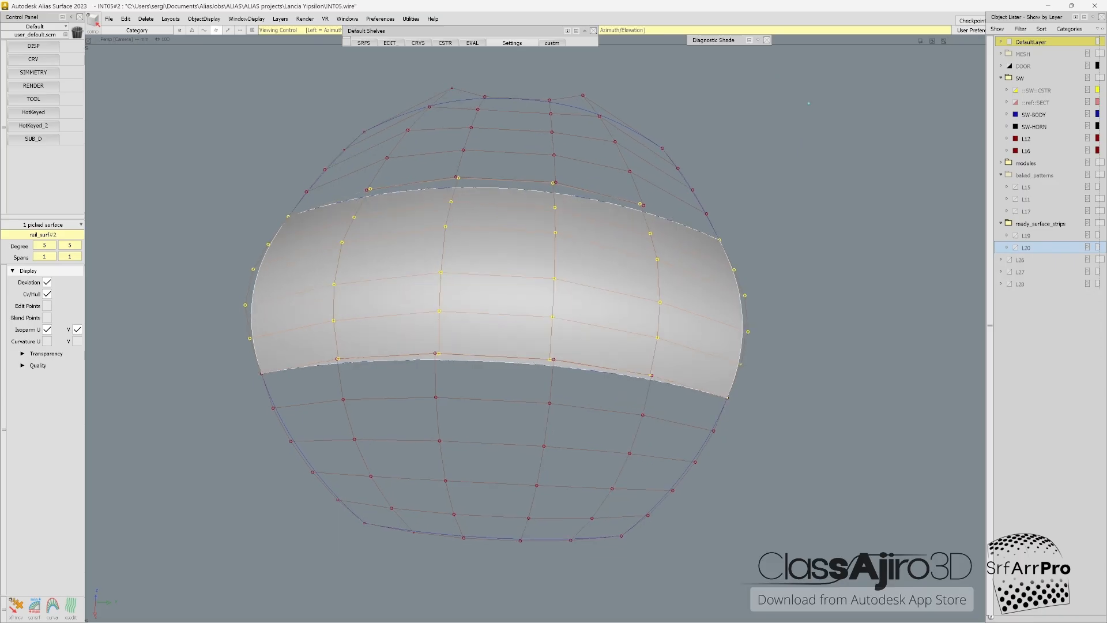
left_click(800, 136)
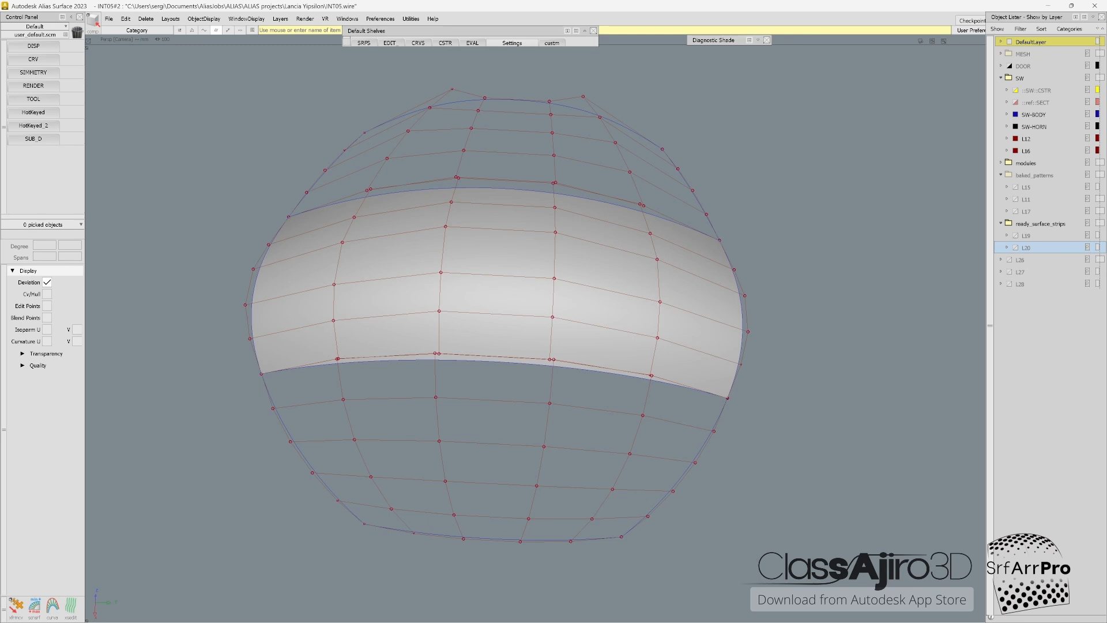
Step: Align the middle surface's lower and upper edges to the neighbouring surfaces with G1 continuity and Edge alignment
scroll(432, 364, "up", 4)
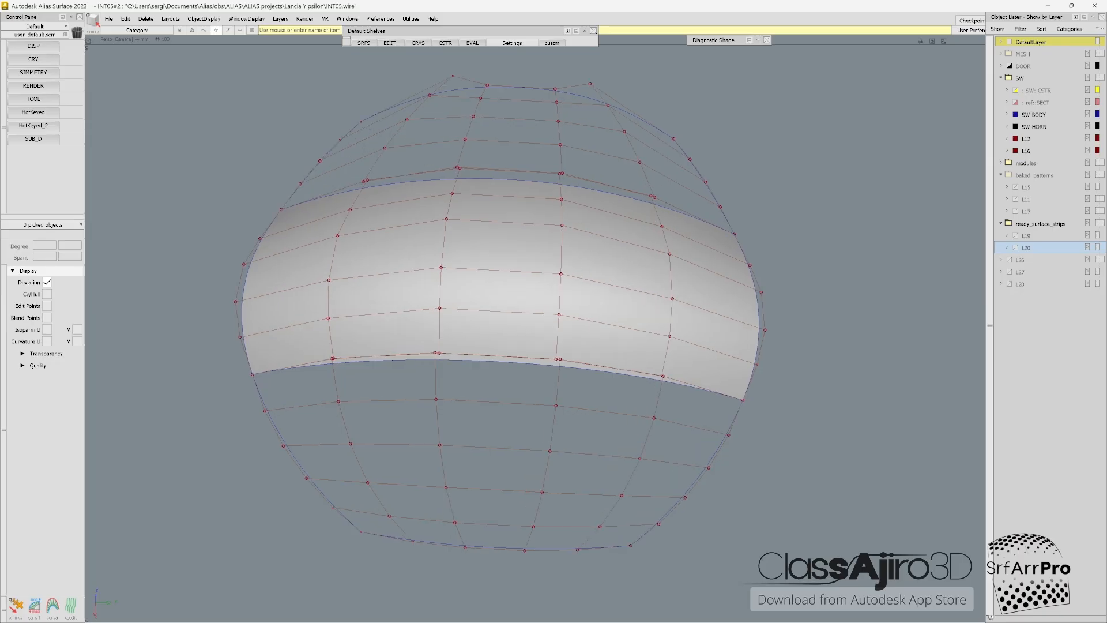
scroll(438, 360, "down", 1)
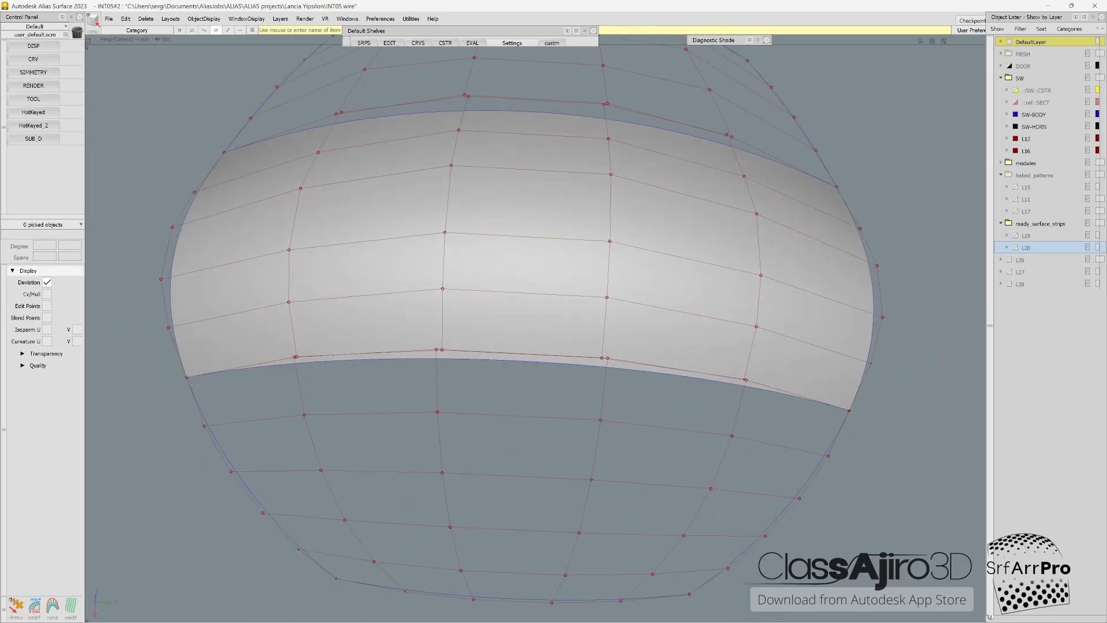
key("a")
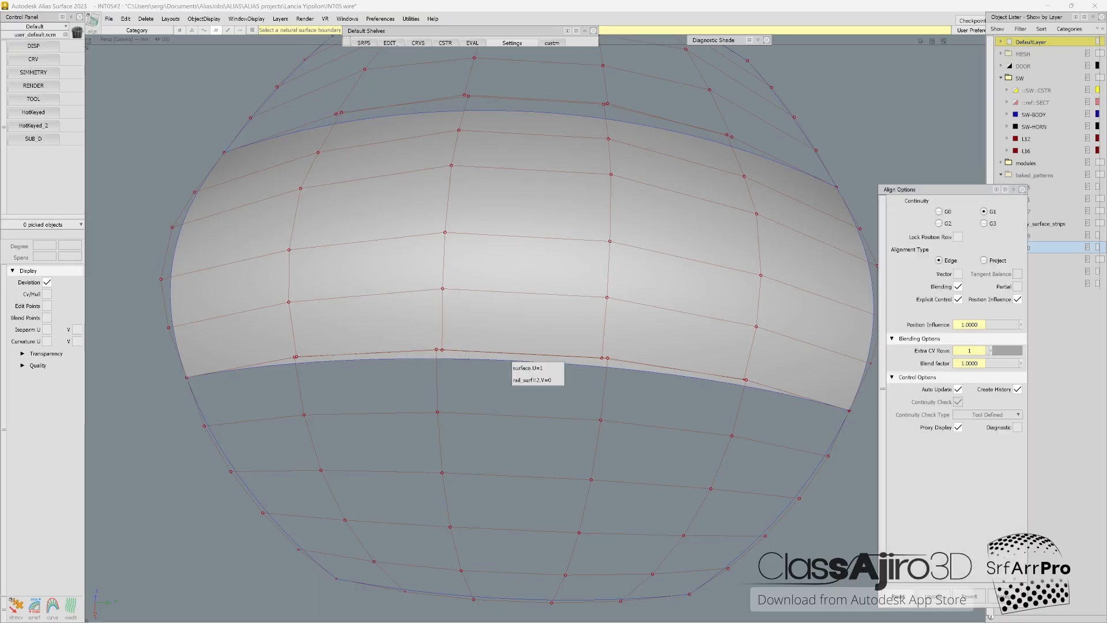
left_click(558, 380)
left_click(558, 380)
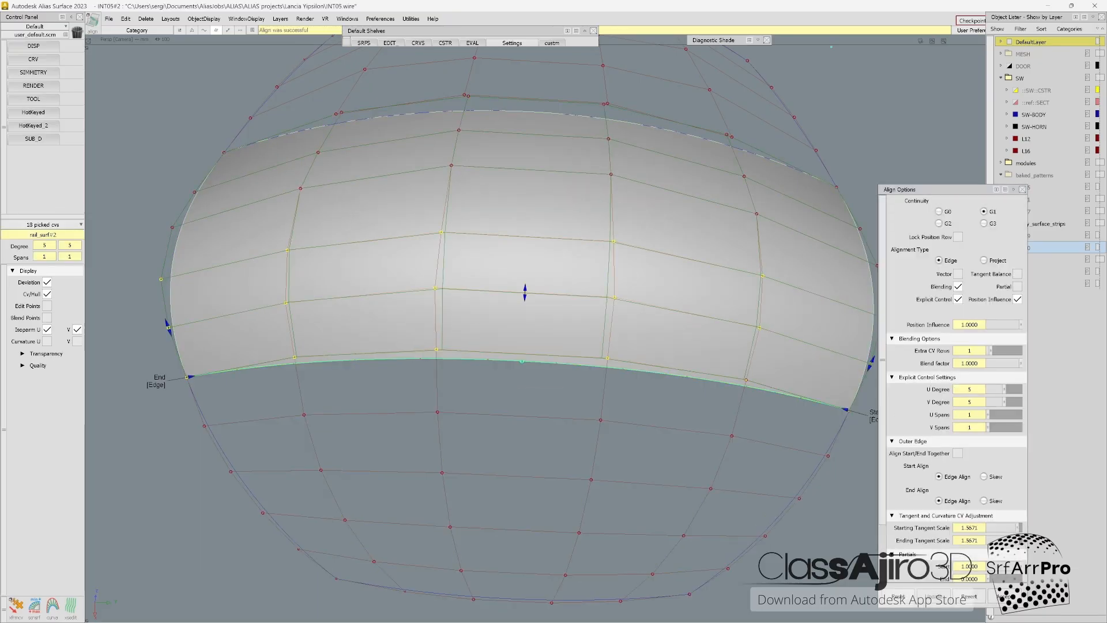
key("a")
left_click(584, 115)
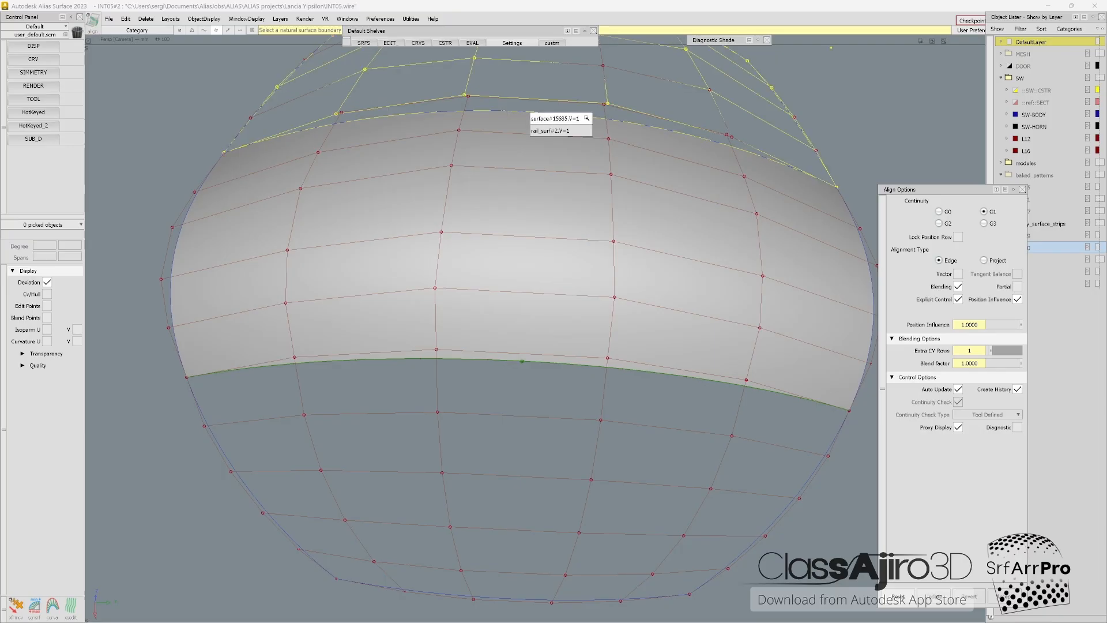
left_click(583, 118)
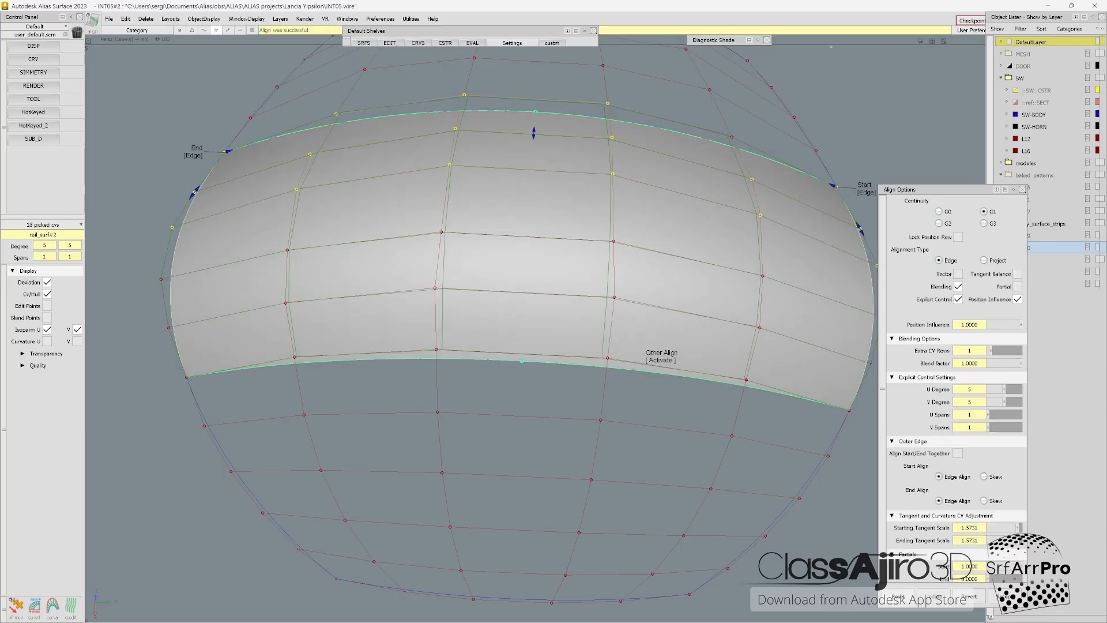
key("a")
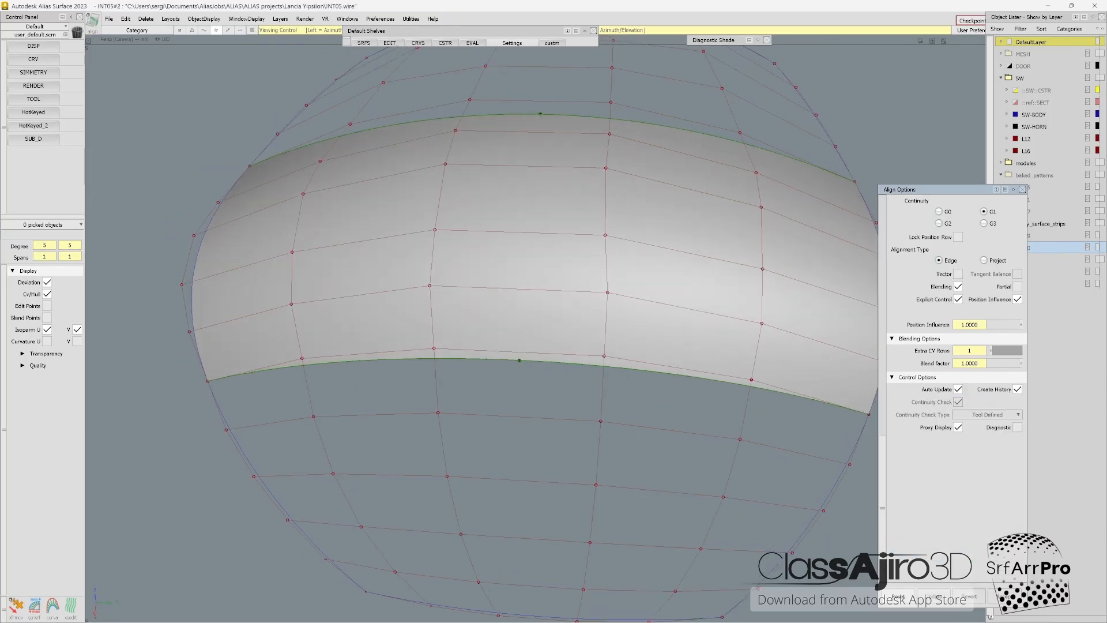
Step: Turn off the CV, hull and isoparm display on all three surfaces and shade them
key("Escape")
key("ctrl+h")
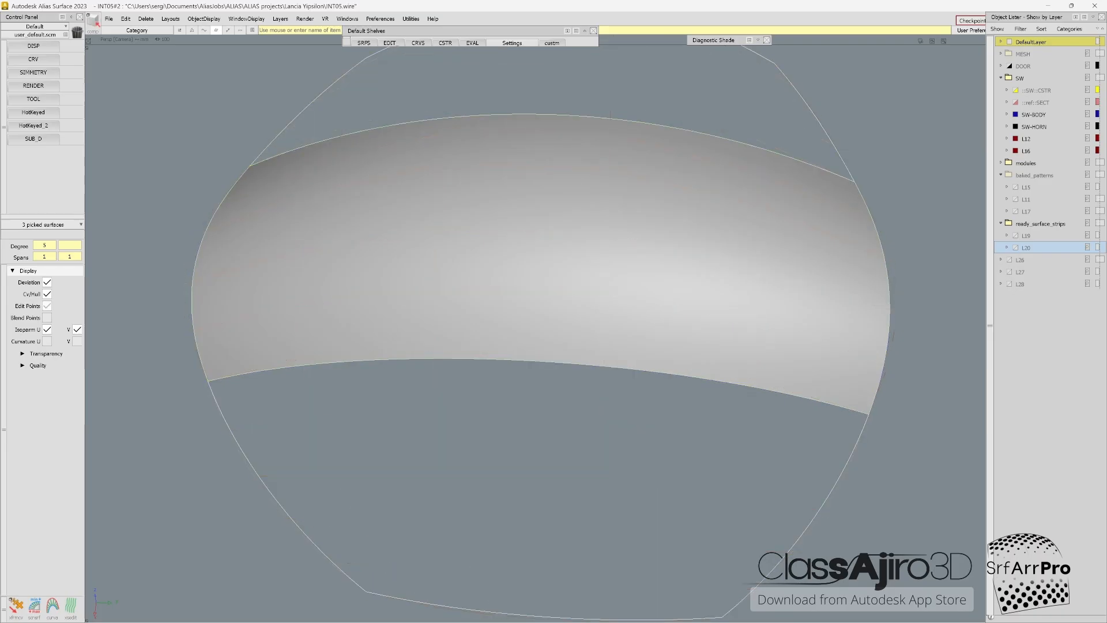
right_click_drag(655, 119, 582, 138, "alt+shift")
left_click_drag(519, 312, 450, 317, "alt+shift")
mouse_move(519, 312)
left_mouse_down("alt+shift")
mouse_move(631, 292)
mouse_move(654, 300)
mouse_move(638, 281)
left_mouse_up("alt+shift")
Step: Pick the top, middle and bottom surfaces and display their CVs, hulls and isoparms
left_click_drag(626, 171, 572, 218, "ctrl+shift")
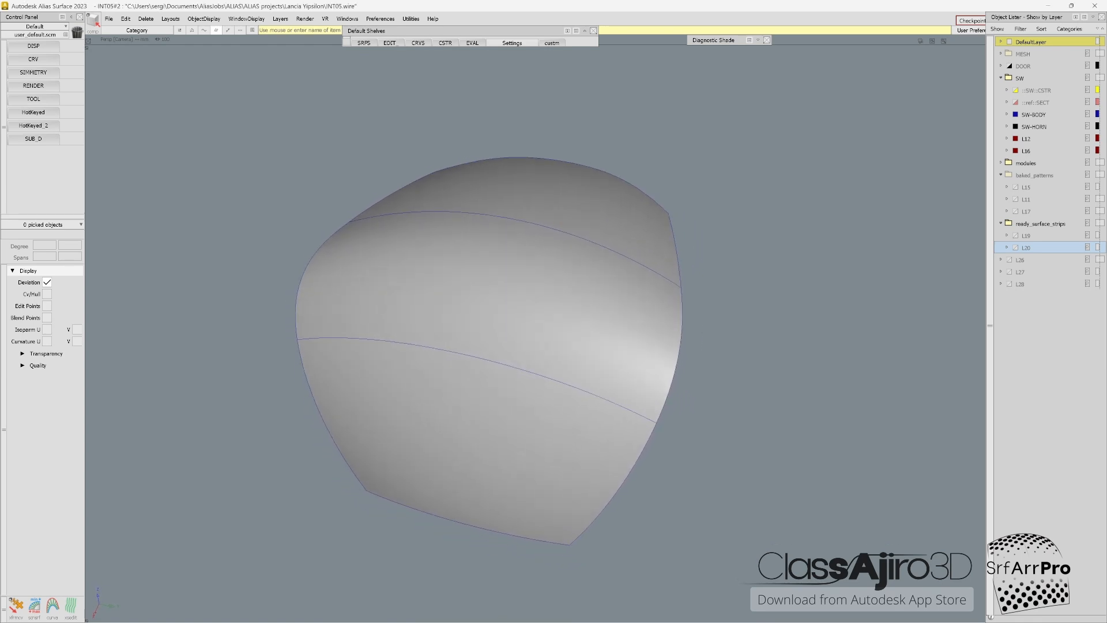
left_click(568, 210)
left_click(547, 282)
left_click(518, 403)
key("F2")
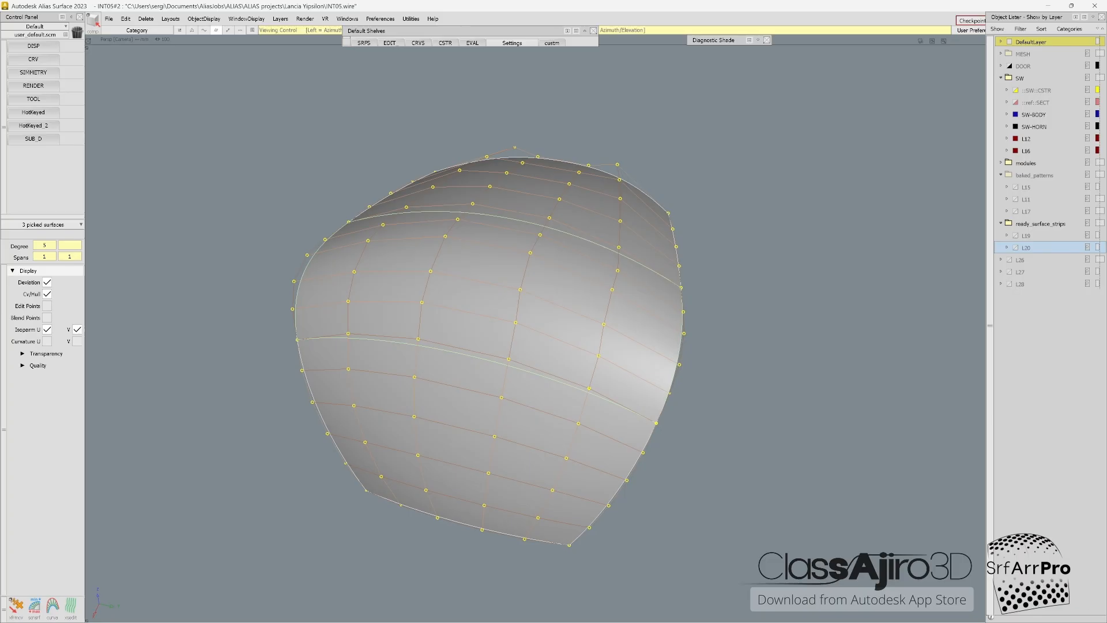
Step: Export the three picked surfaces as IGES to core.igs in the ClassAjiro3d-Transfers folder, replacing the existing file
left_click_drag(565, 323, 513, 323, "alt+shift")
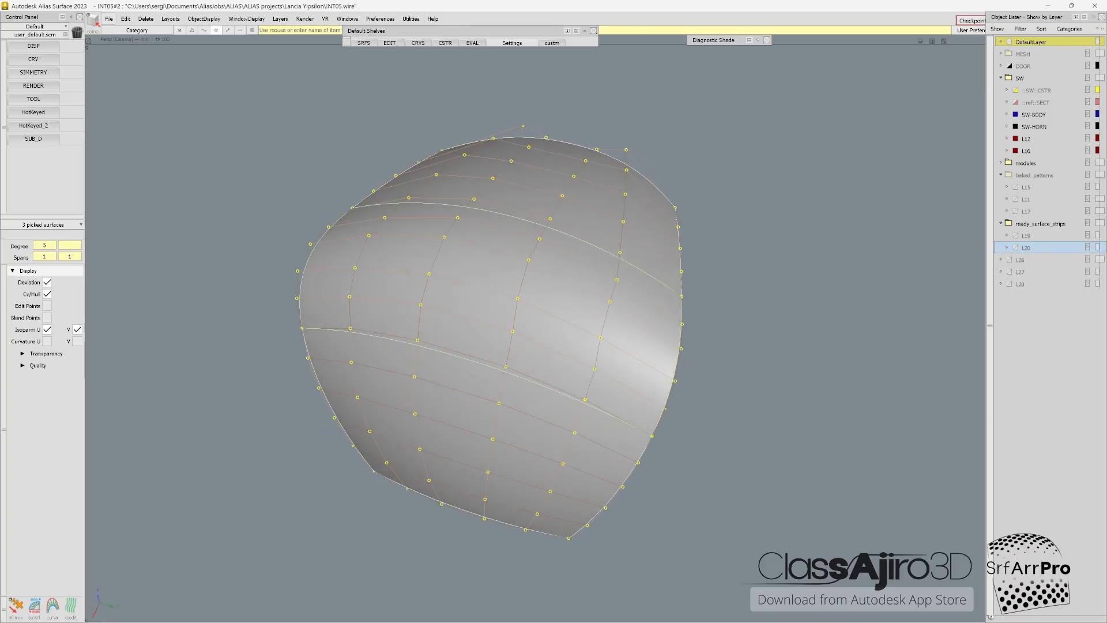
left_click(108, 19)
mouse_move(144, 141)
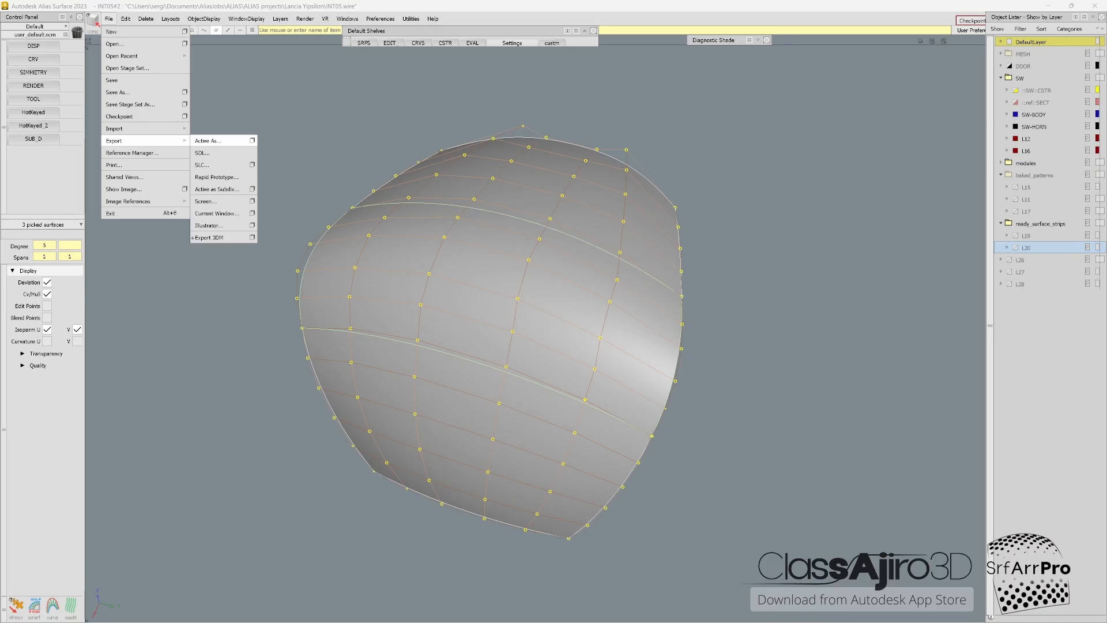
left_click(252, 140)
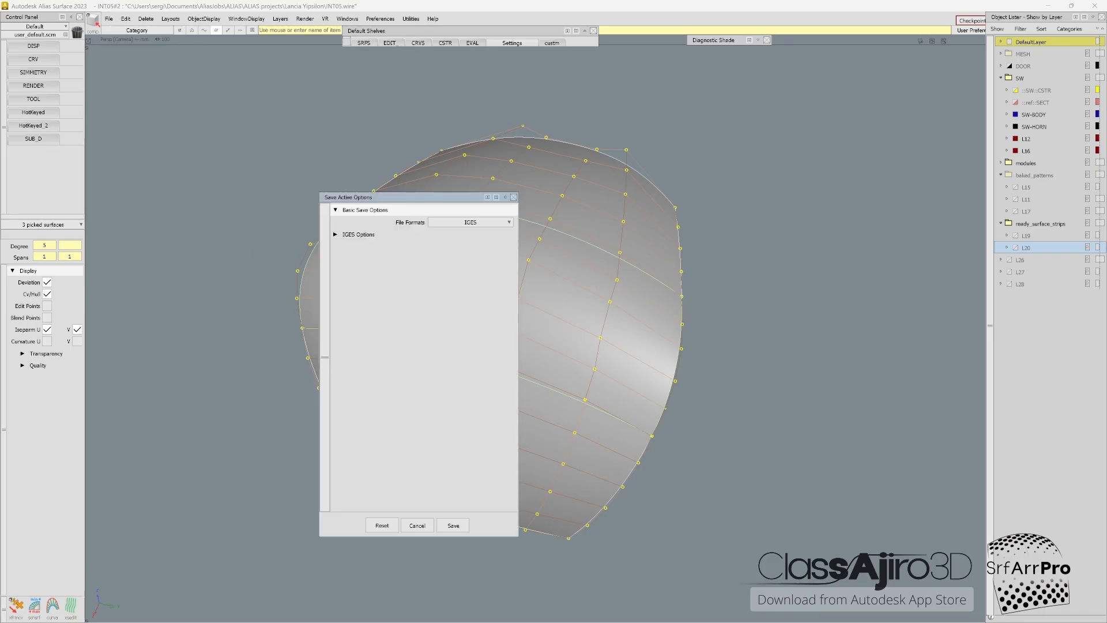
left_click(453, 525)
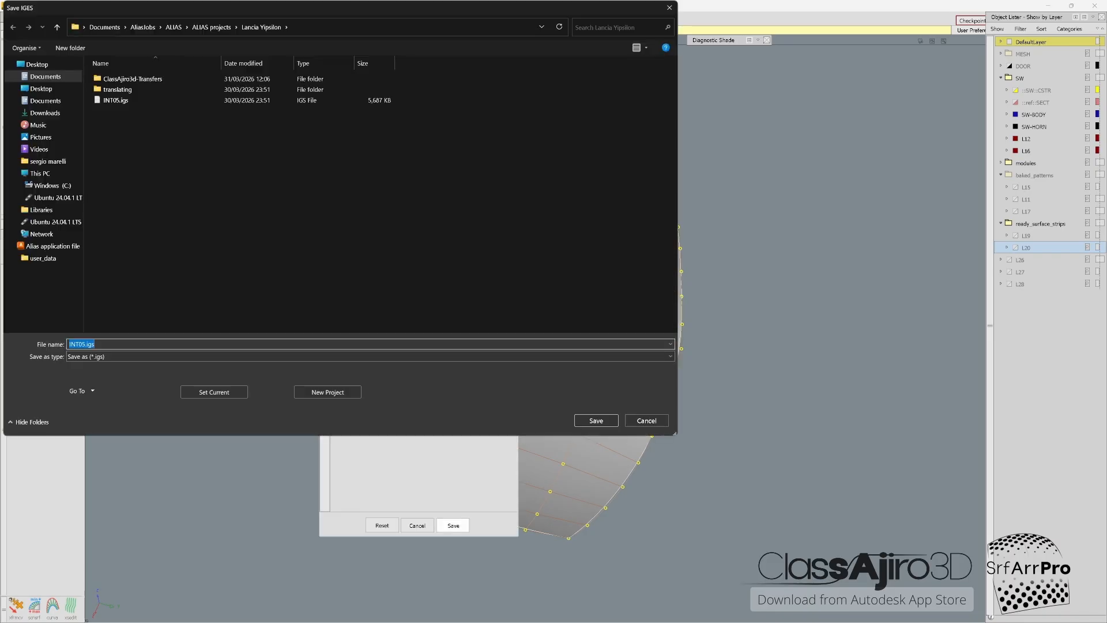
left_click(133, 79)
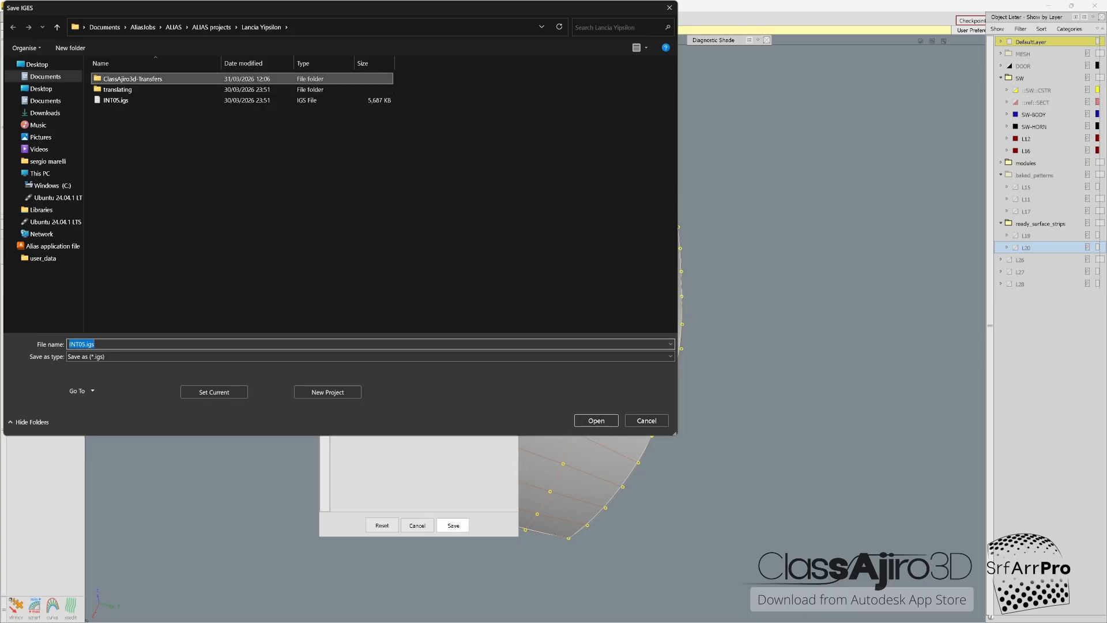
double_click(133, 79)
left_click(114, 101)
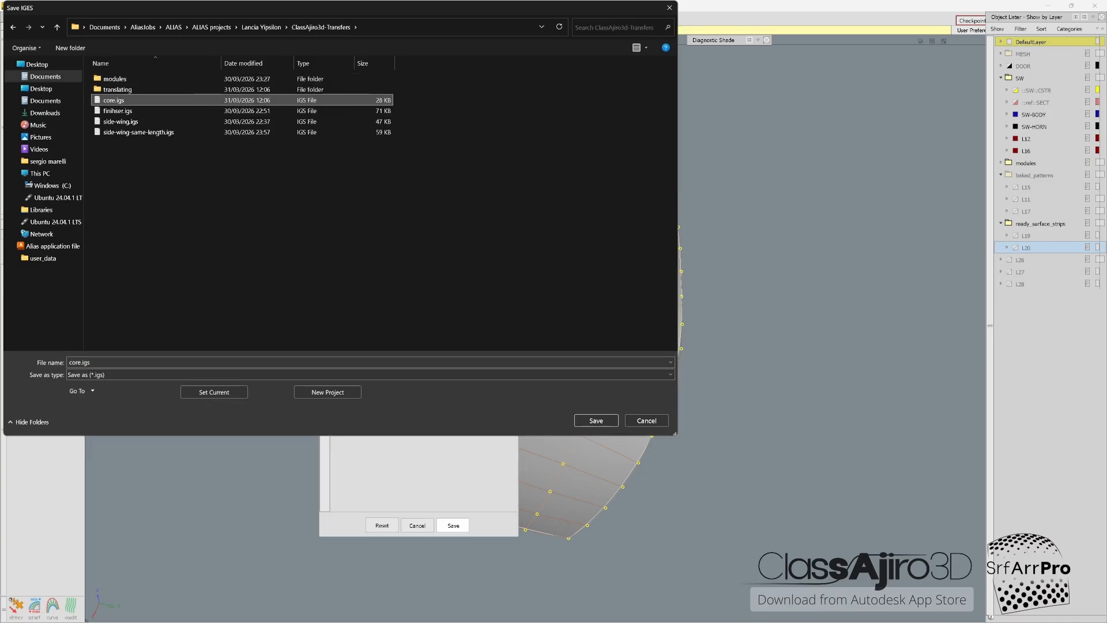
left_click(596, 420)
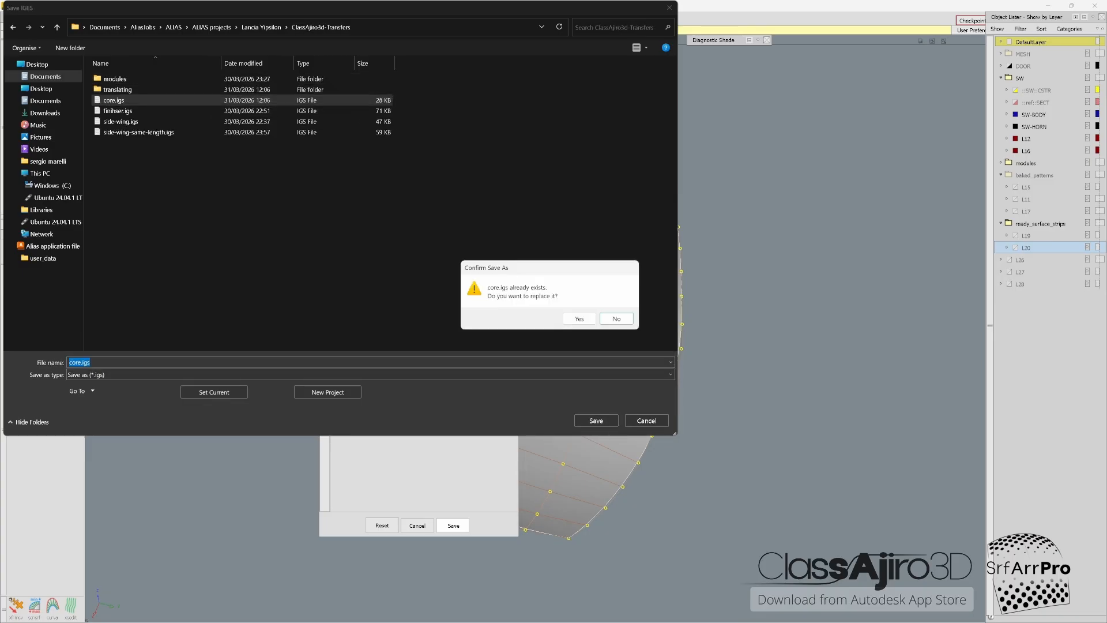
key("Return")
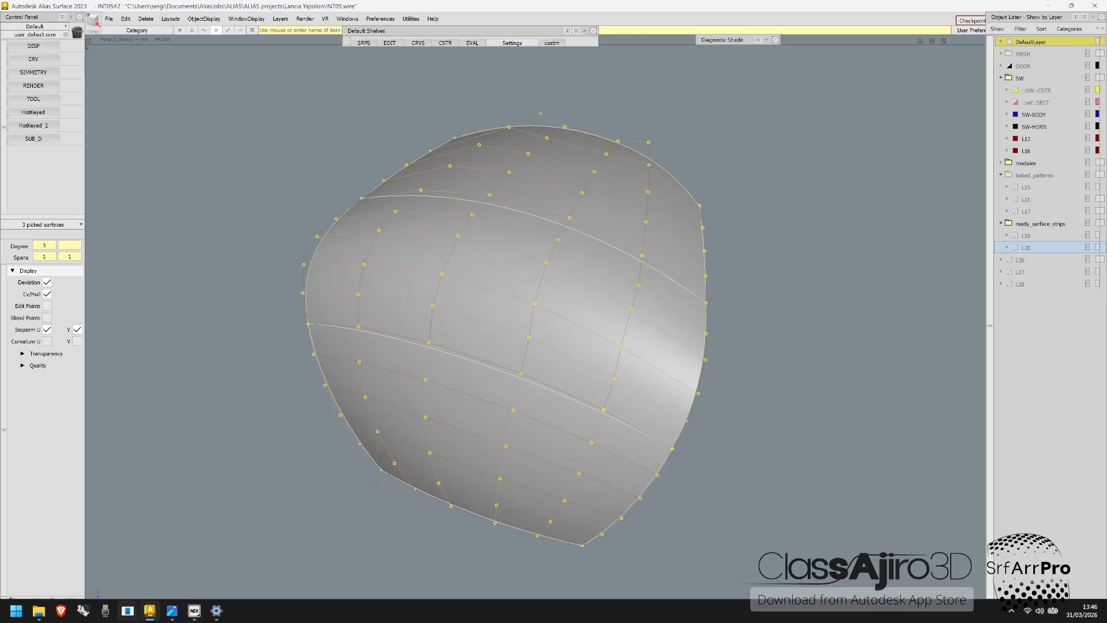
Step: Switch to Class-Ajiro 3D, open core.igs from the ClassAjiro3d-Transfers folder, and maximize the viewer window
left_click(128, 610)
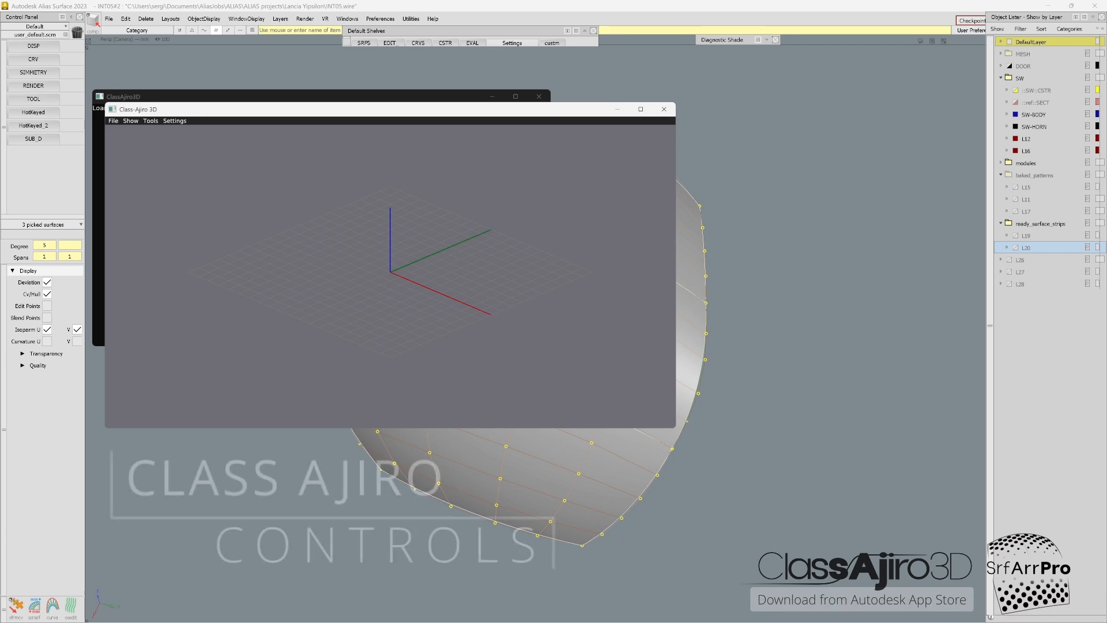
left_click_drag(369, 109, 320, 85)
left_click_drag(552, 164, 573, 161)
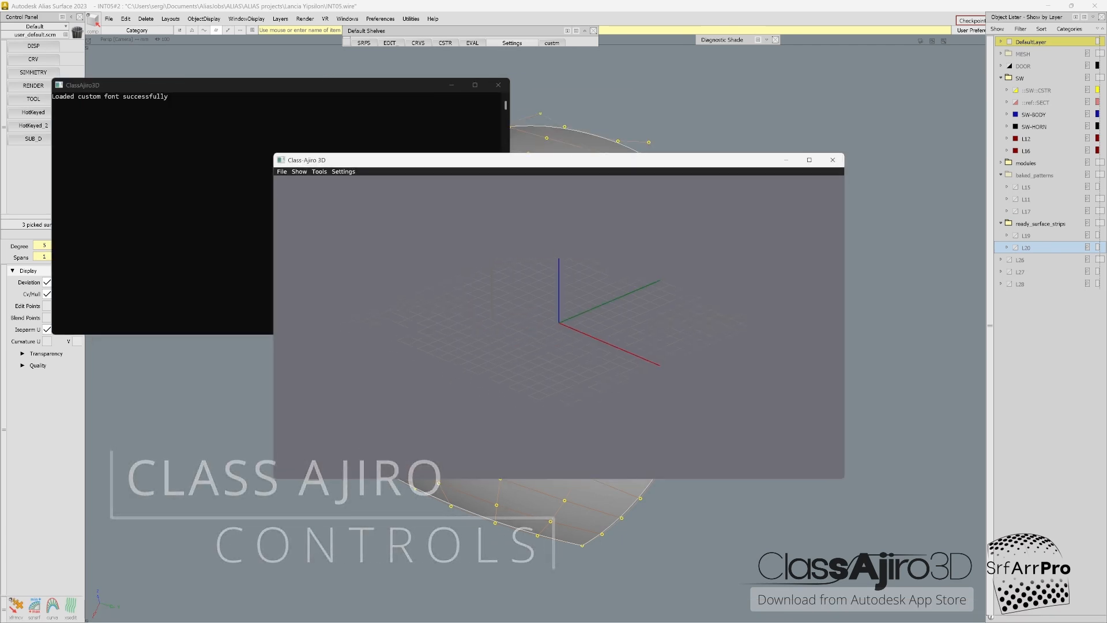
left_click(282, 172)
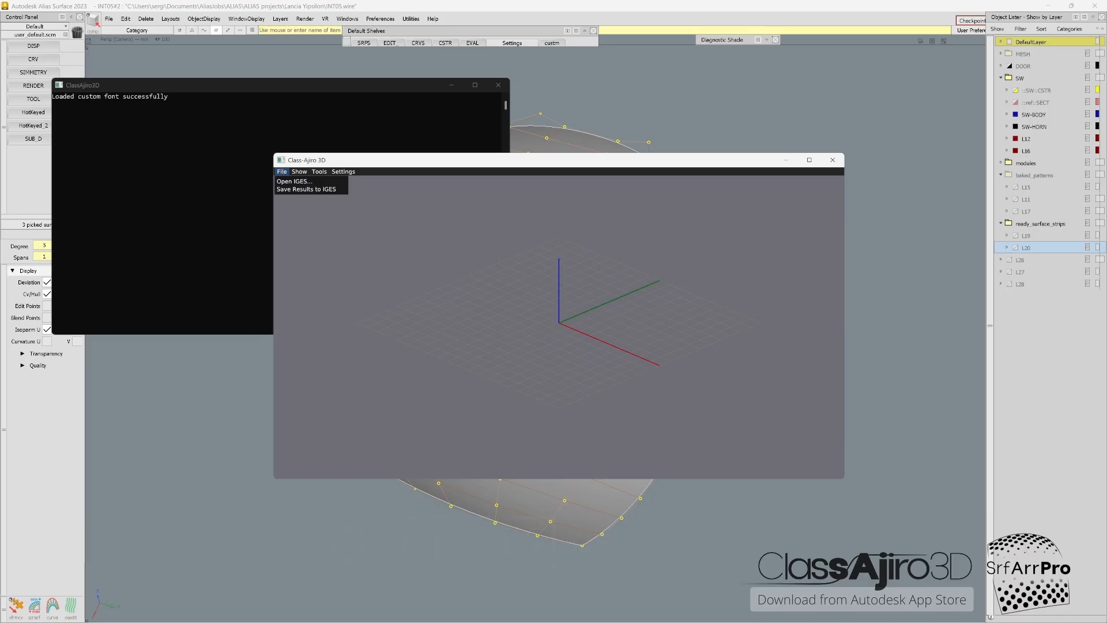
left_click(295, 181)
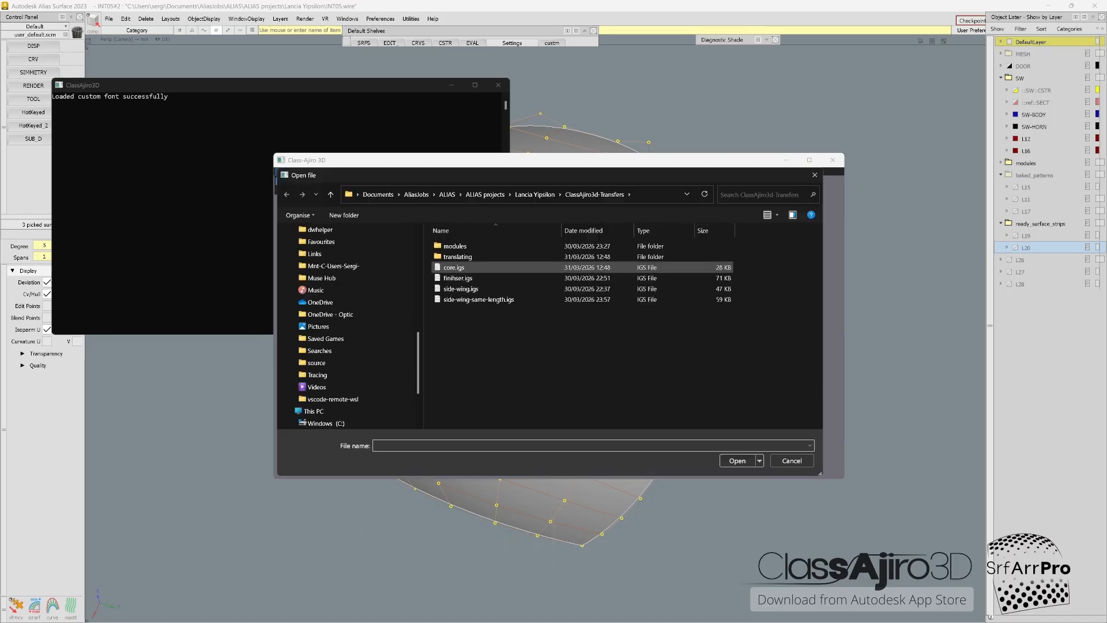
left_click(454, 268)
left_click(737, 460)
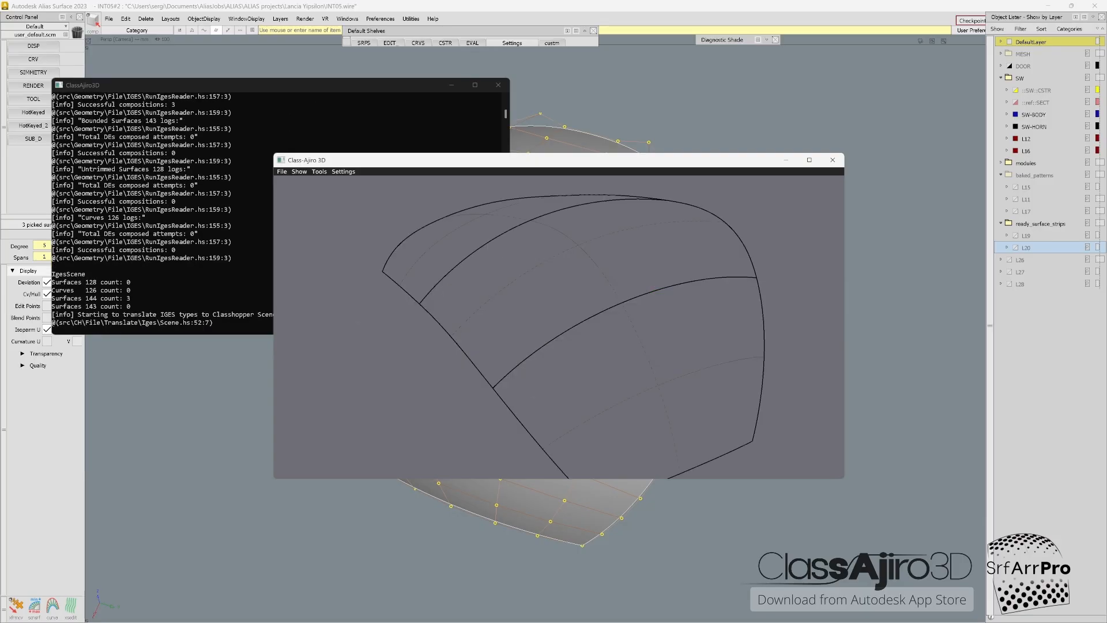
left_click(809, 161)
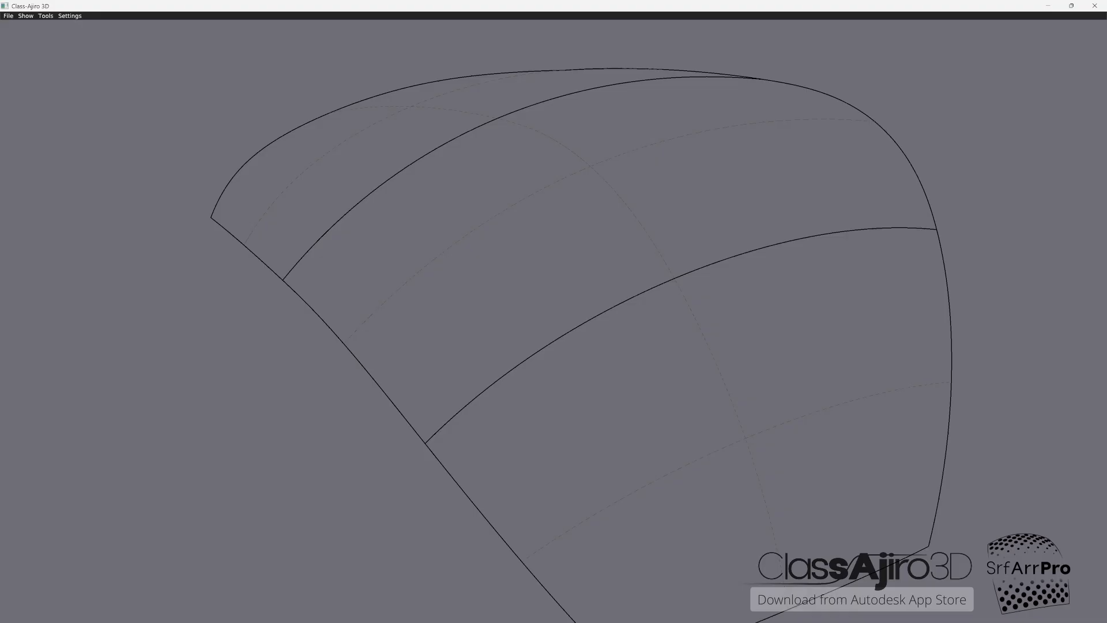
Step: Inspect the imported surface strips by spinning, zooming and panning the model and changing its centre of rotation
scroll(553, 316, "down", 2)
middle_click_drag(553, 316, 498, 318)
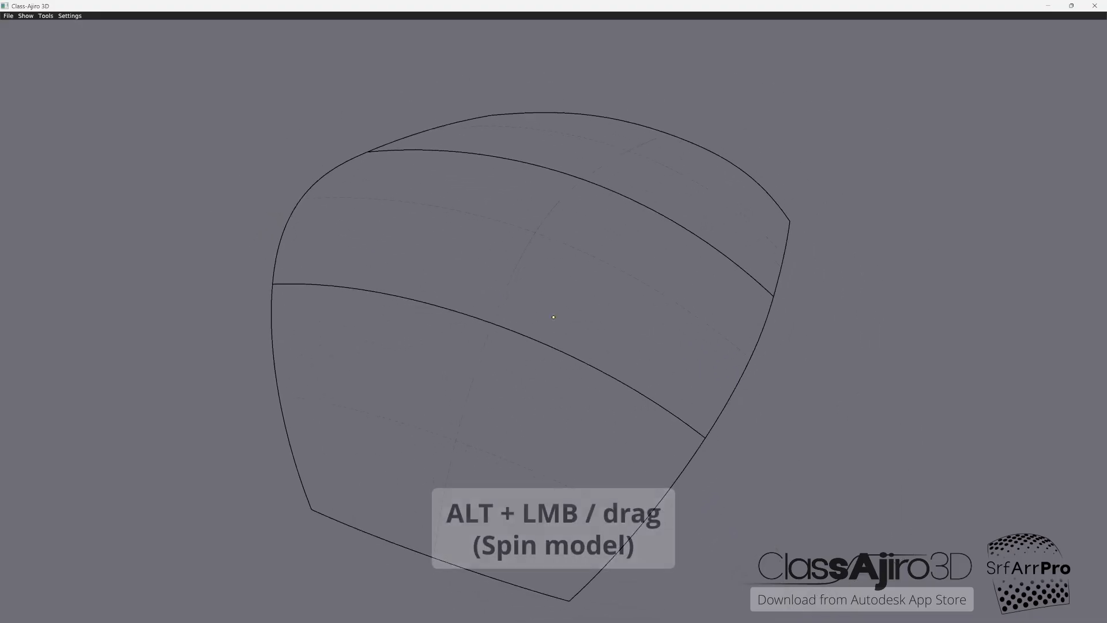
left_click_drag(498, 318, 606, 360, "alt")
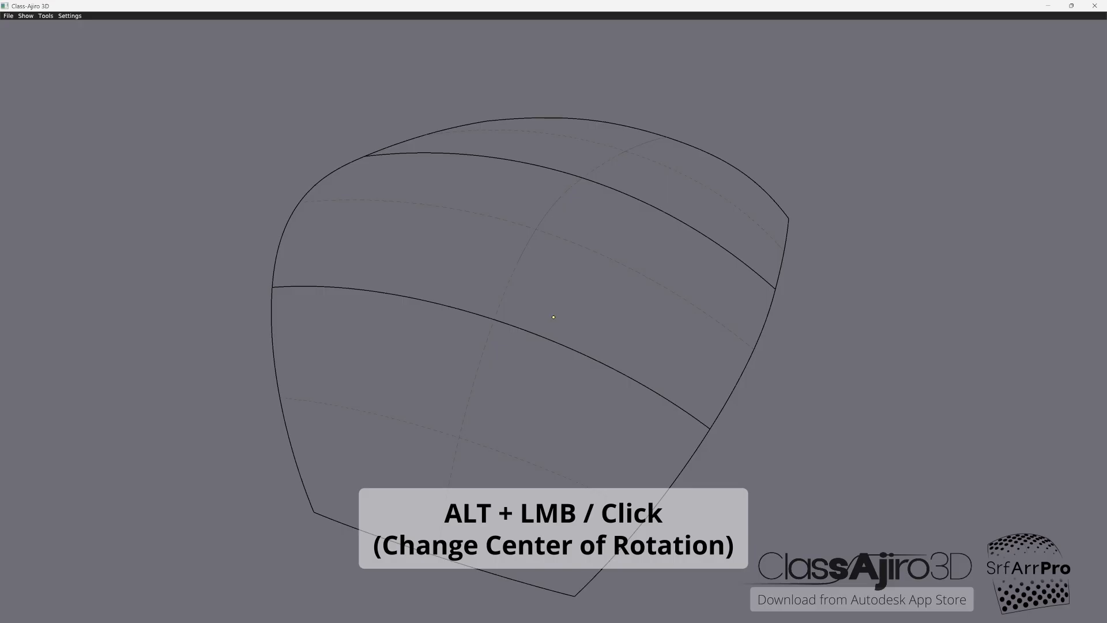
mouse_move(513, 326)
left_mouse_down("alt")
mouse_move(513, 398)
mouse_move(553, 403)
mouse_move(525, 317)
mouse_move(444, 276)
mouse_move(380, 294)
mouse_move(456, 357)
mouse_move(531, 374)
mouse_move(582, 328)
mouse_move(530, 331)
left_mouse_up("alt")
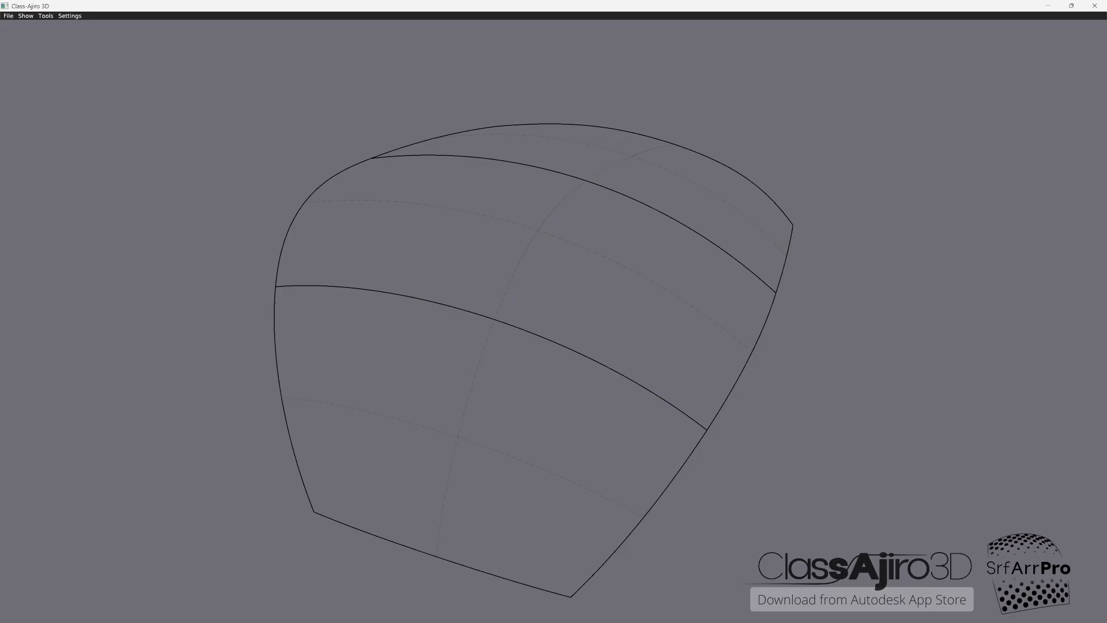
mouse_move(513, 325)
right_mouse_down("alt")
mouse_move(455, 326)
mouse_move(576, 323)
mouse_move(521, 324)
right_mouse_up("alt")
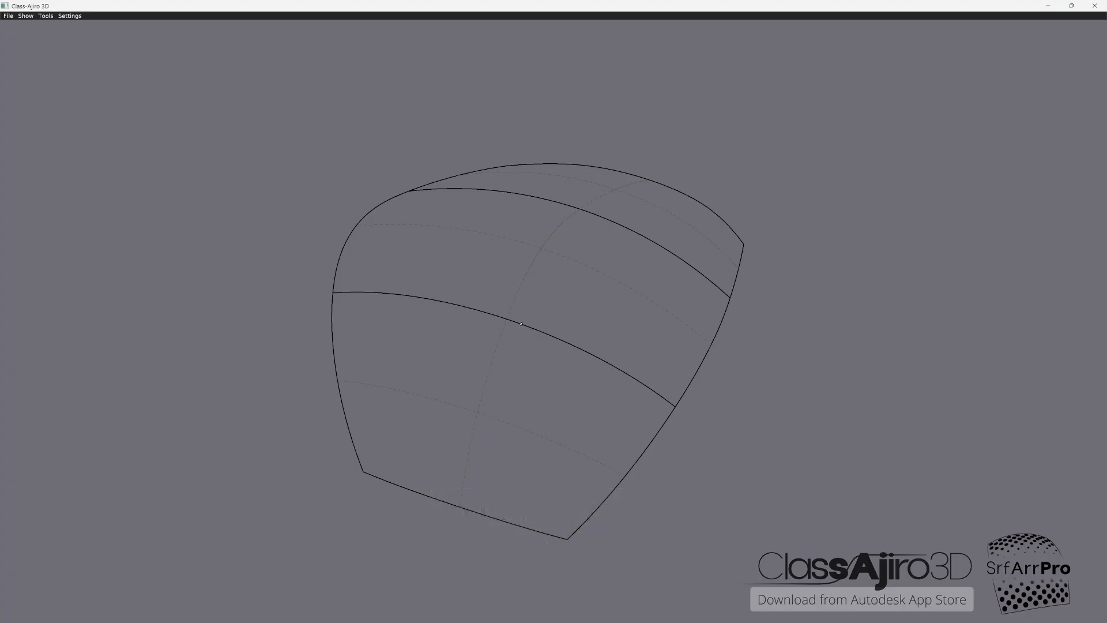
mouse_move(521, 324)
middle_mouse_down("alt")
mouse_move(452, 318)
mouse_move(516, 320)
mouse_move(484, 311)
mouse_move(558, 328)
mouse_move(541, 300)
mouse_move(558, 333)
mouse_move(527, 311)
middle_mouse_up("alt")
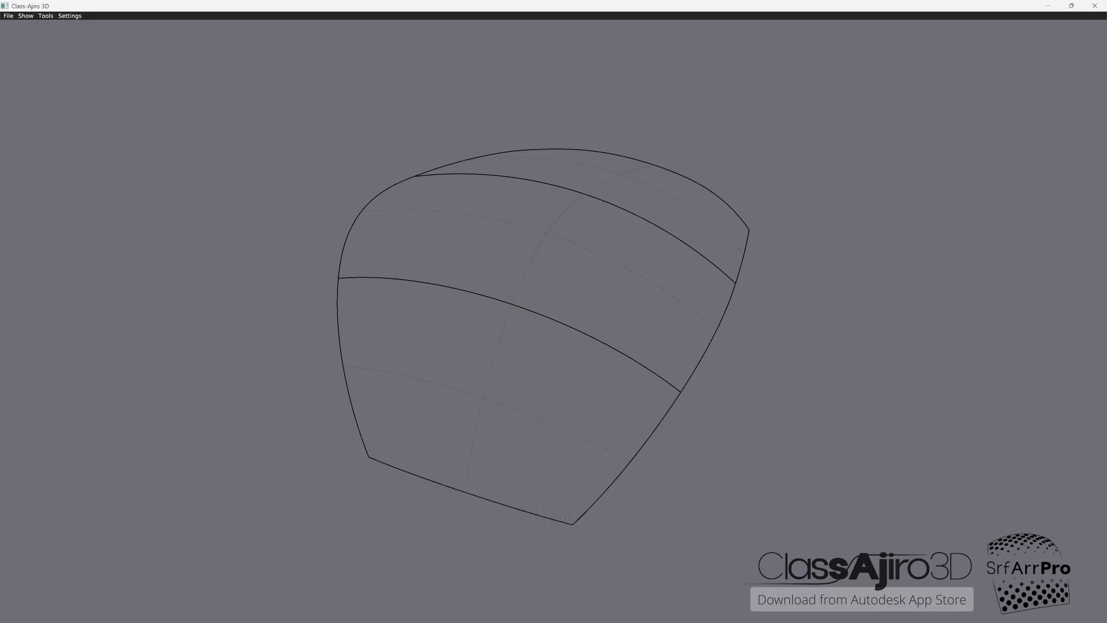
Step: Compare the orthographic and perspective projections of the surface strips, ending with the perspective view
key("x")
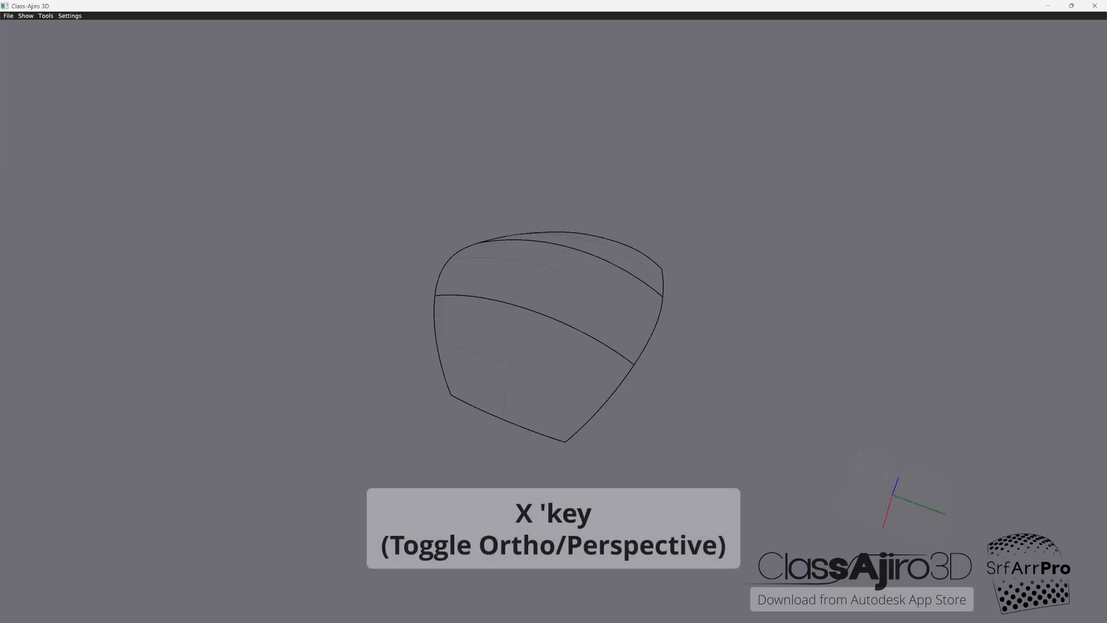
left_click_drag(537, 312, 533, 254, "alt")
key("x")
left_click(26, 16)
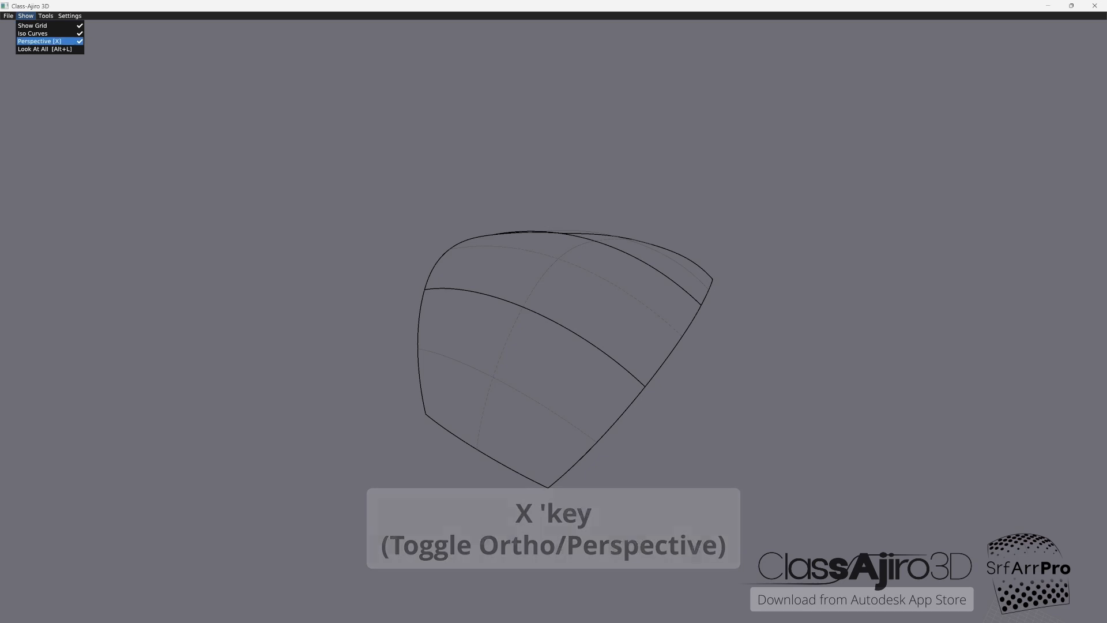
left_click(40, 41)
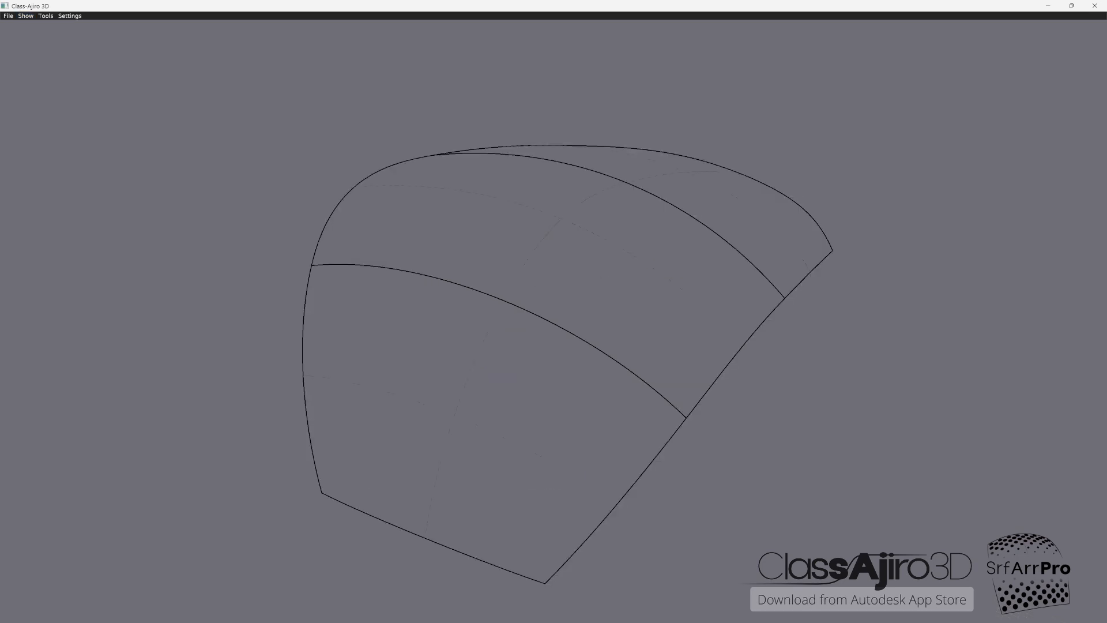
left_click(26, 16)
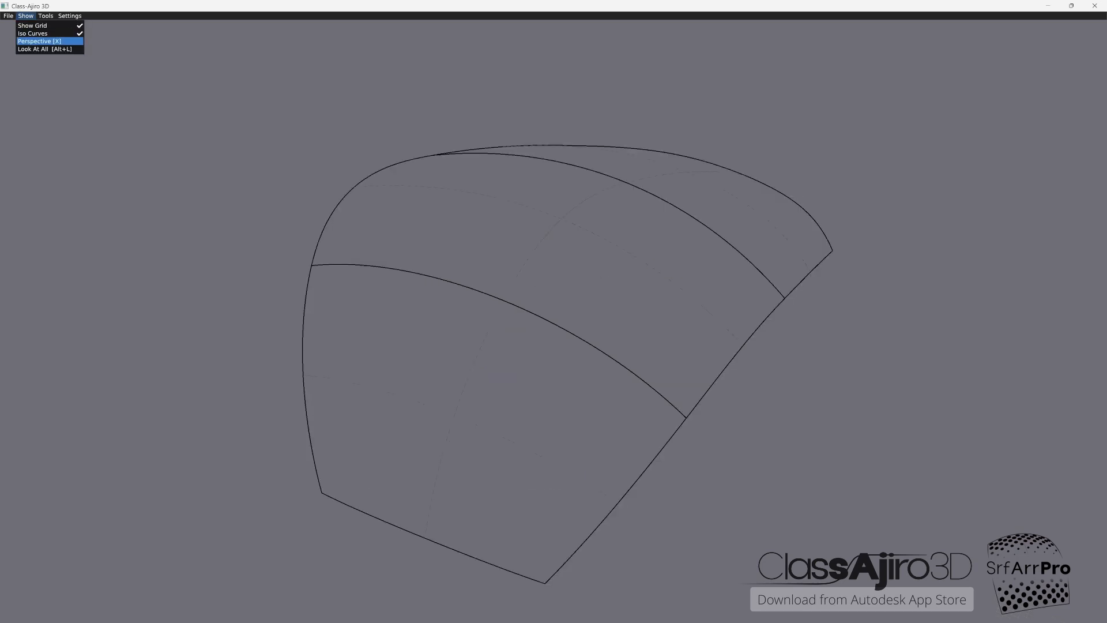
left_click(39, 41)
mouse_move(987, 562)
middle_mouse_down()
mouse_move(941, 501)
mouse_move(830, 415)
mouse_move(924, 342)
middle_mouse_up()
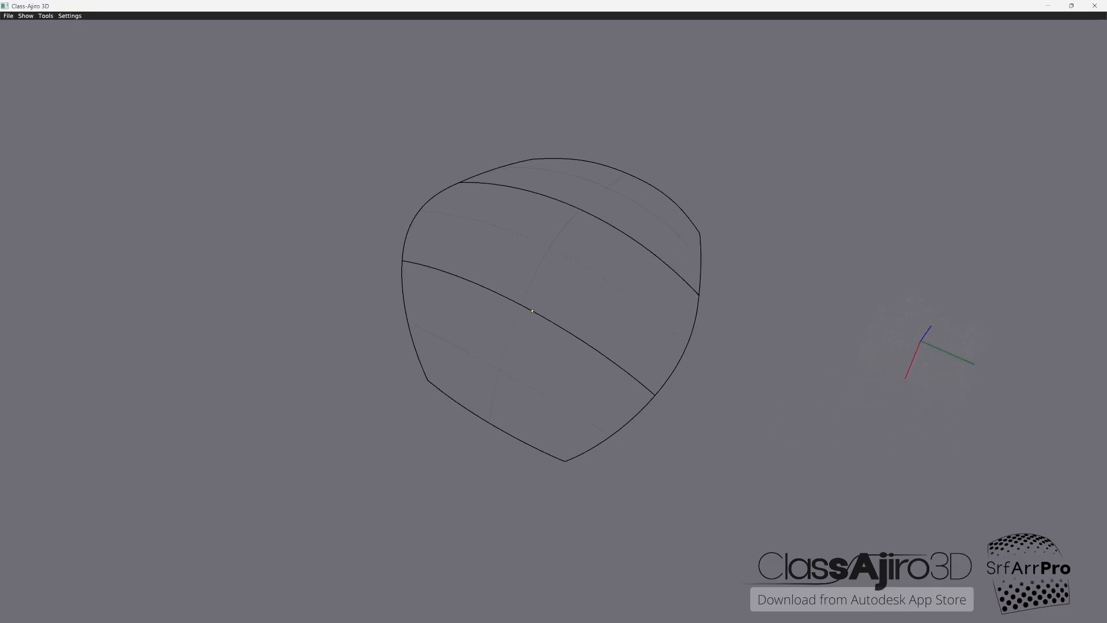
right_click_drag(924, 342, 964, 342)
middle_click_drag(963, 343, 867, 250)
Step: Start a Regular PtsGrid and add the top, middle and bottom surfaces in order as its base surfaces
left_click(46, 15)
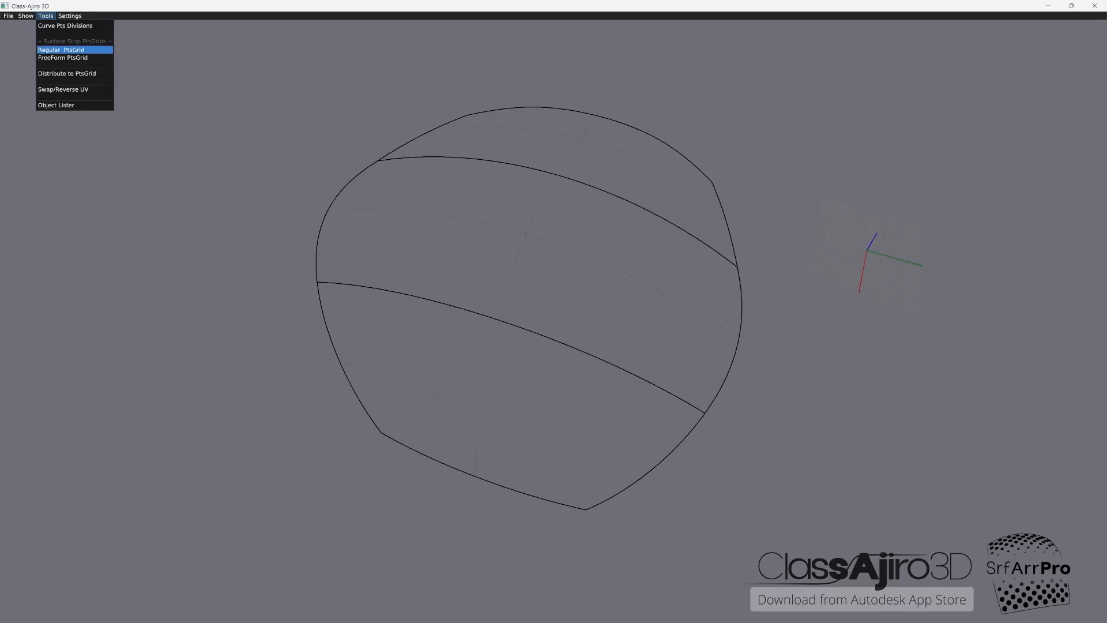
left_click(63, 49)
left_click(46, 16)
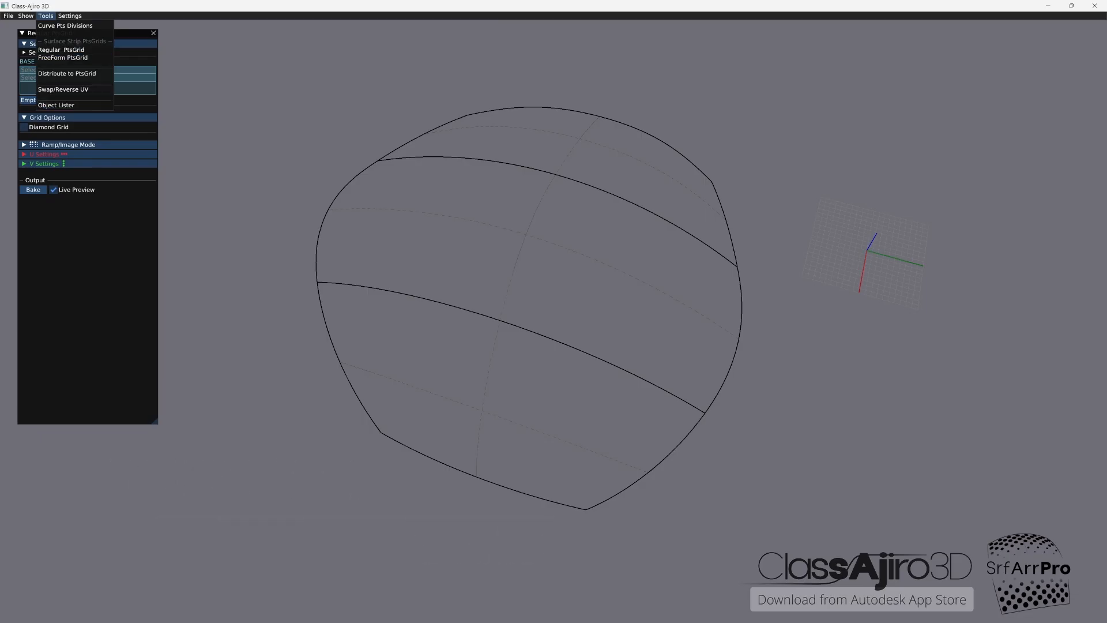
left_click(61, 50)
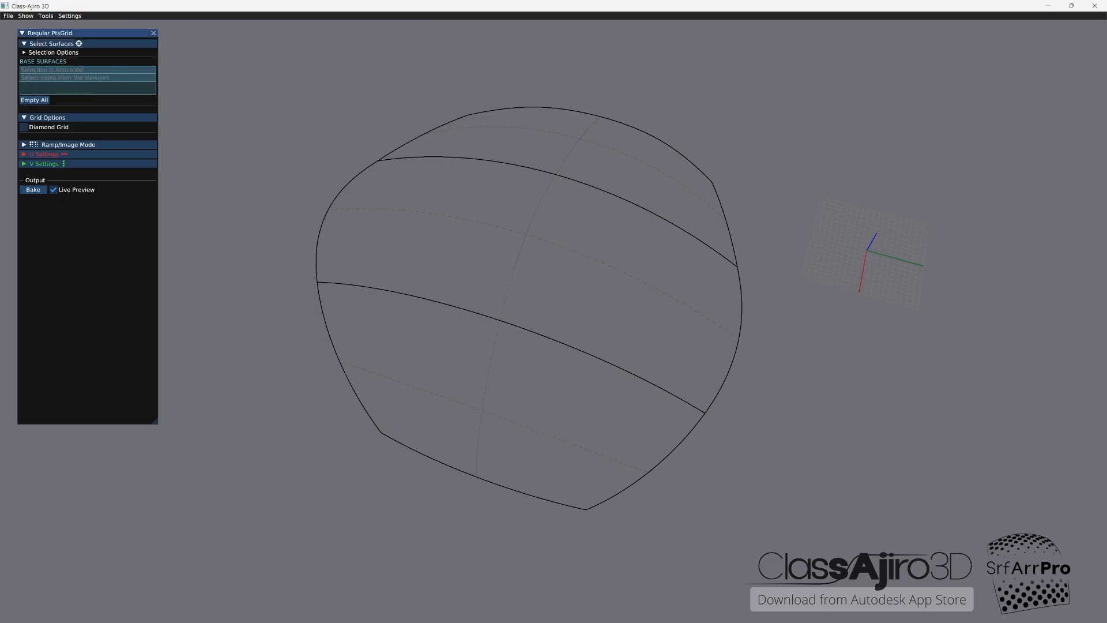
left_click(580, 139)
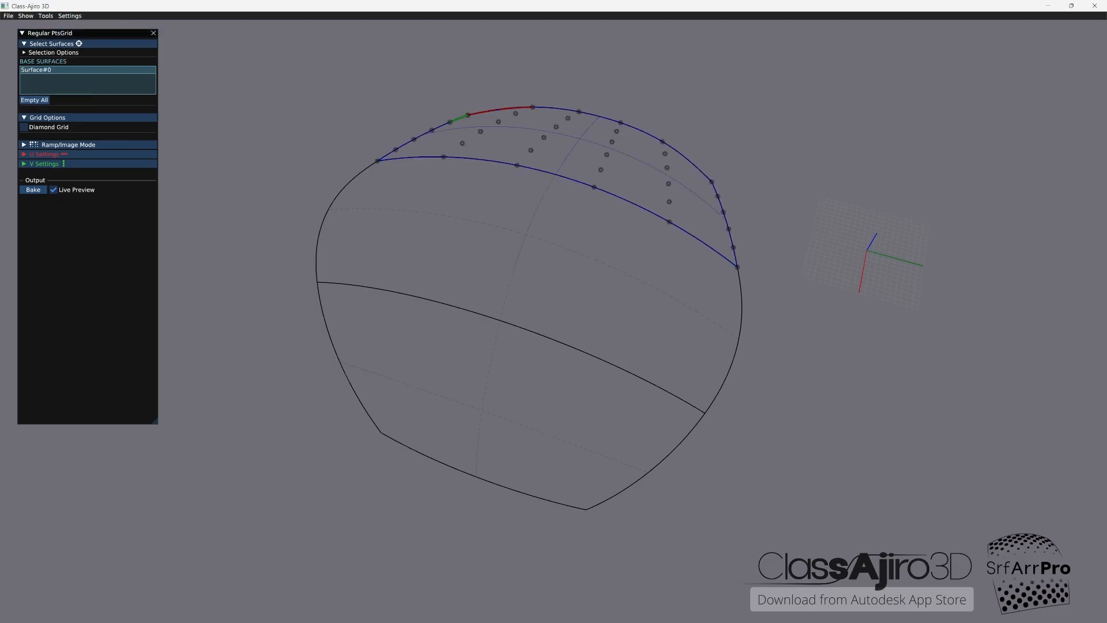
left_click(45, 154)
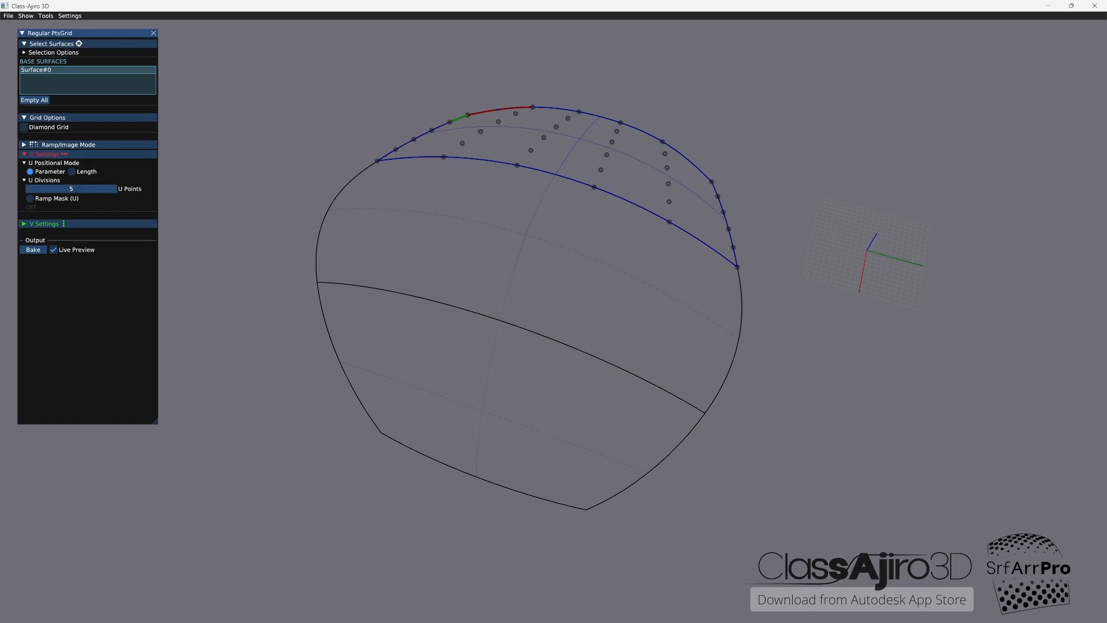
left_click(526, 235)
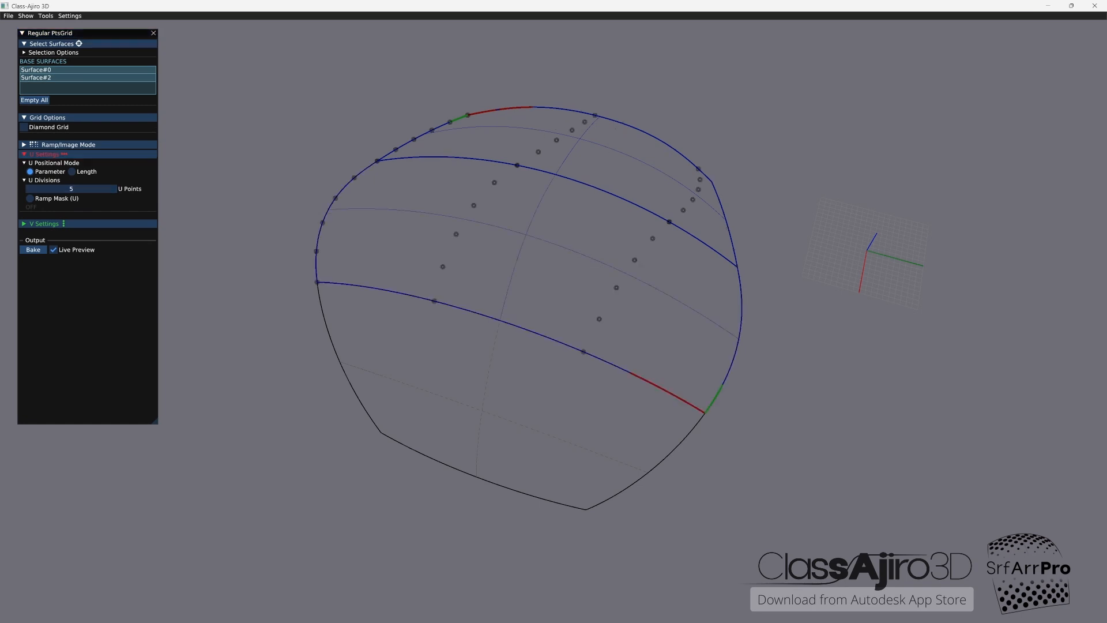
left_click(482, 410)
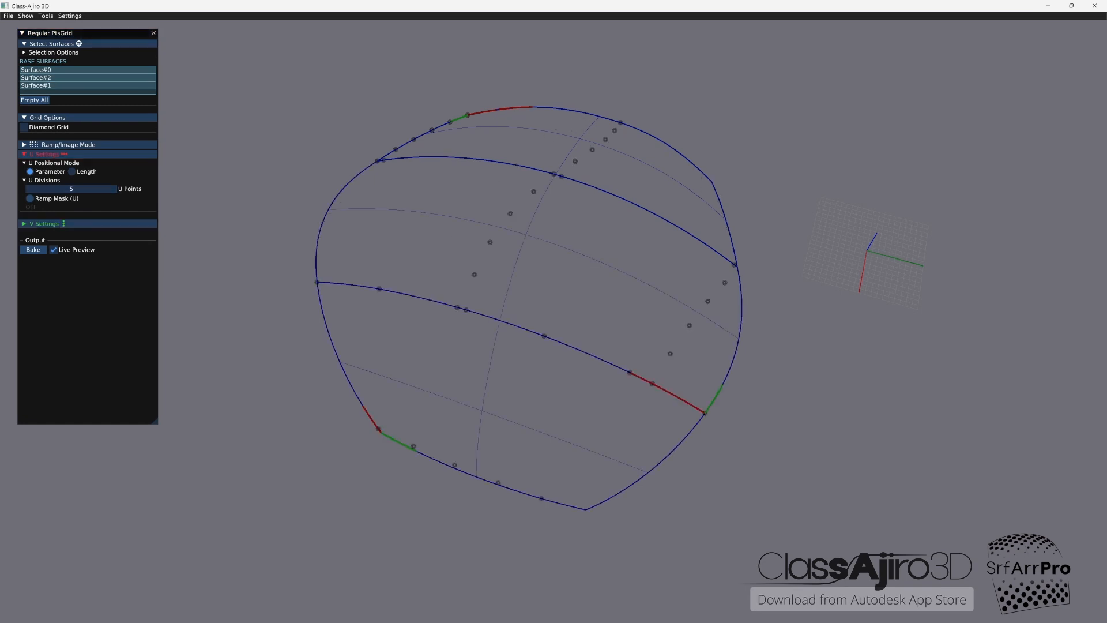
Step: Set the point grid's divisions to 20 U points and 4 V points
left_click(44, 224)
mouse_move(75, 254)
left_mouse_down()
mouse_move(91, 257)
mouse_move(75, 260)
left_mouse_up()
left_click_drag(79, 188, 102, 189)
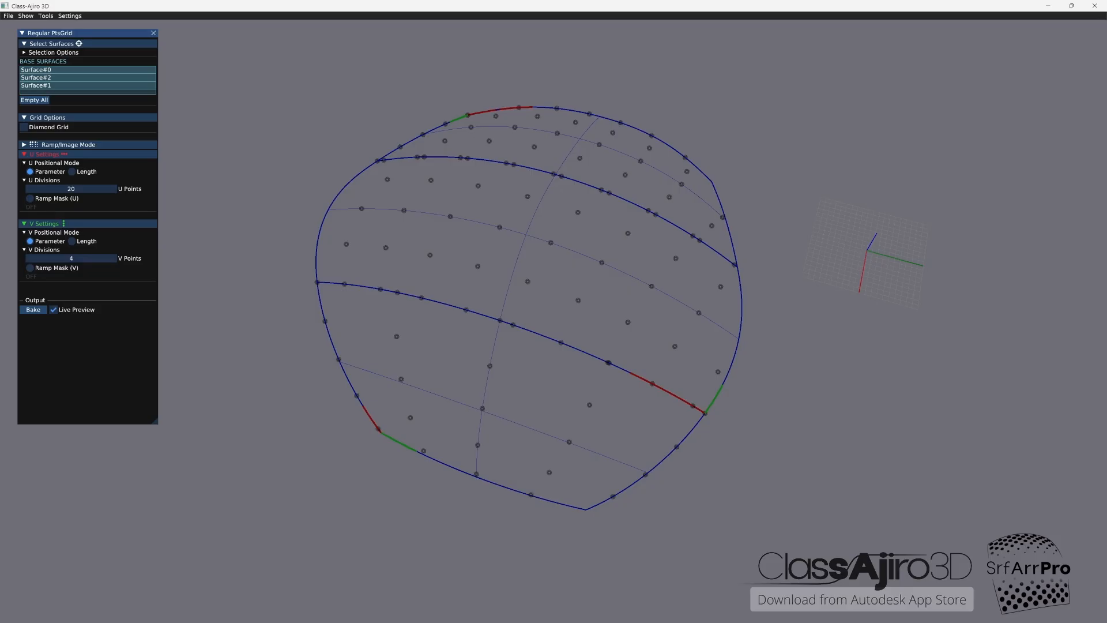
Step: Start Swap/Reverse UV in place of the Regular PtsGrid tool and swap the top surface's U and V directions
left_click(46, 15)
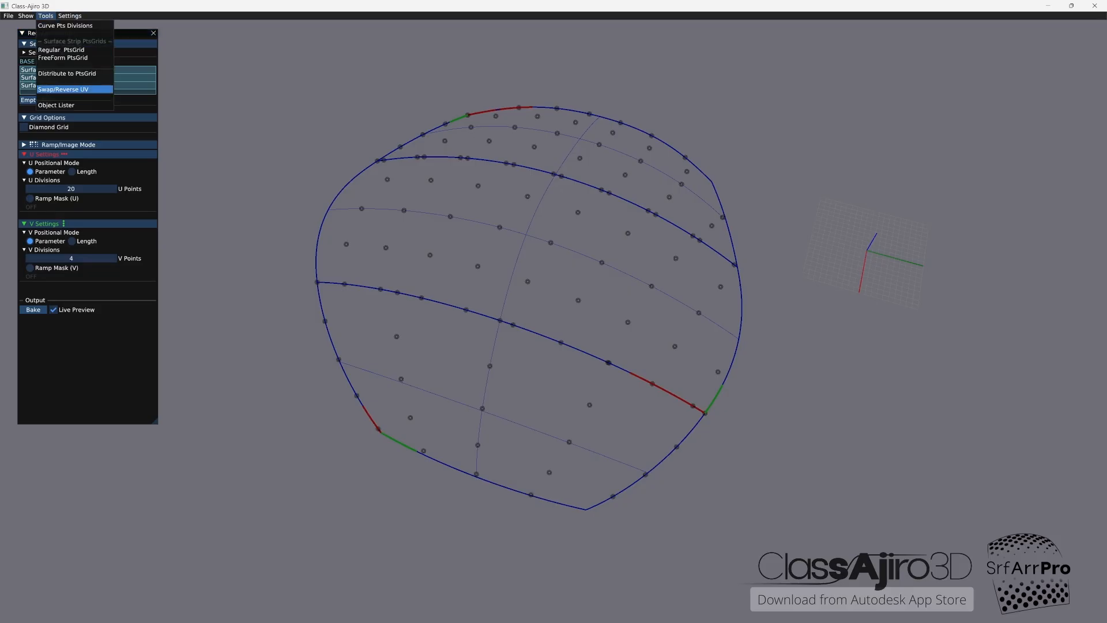
left_click(63, 90)
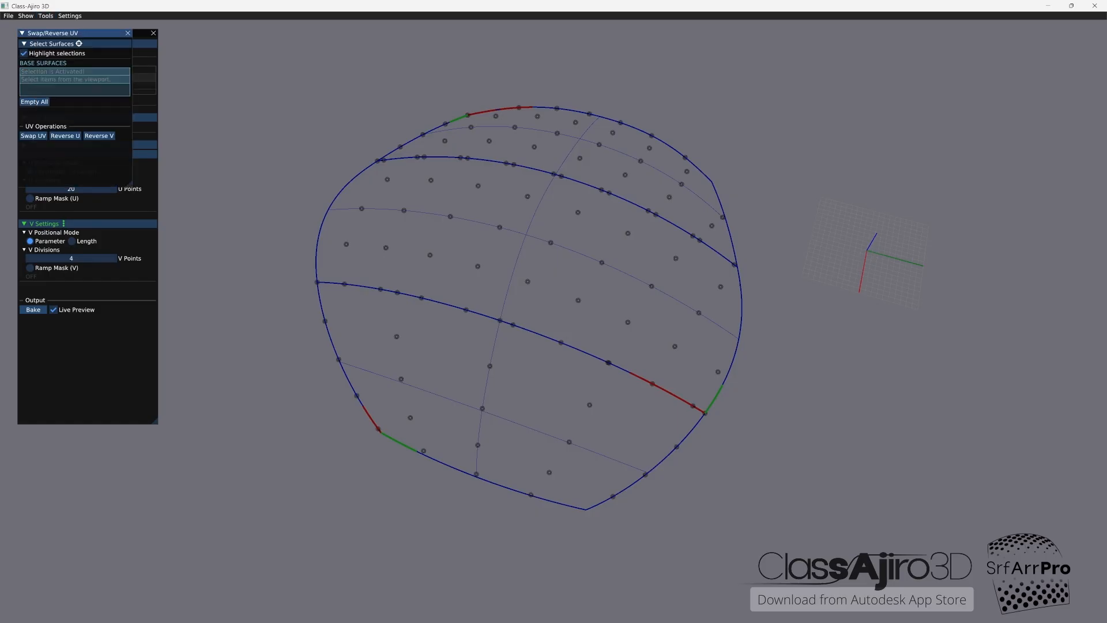
left_click_drag(75, 33, 245, 93)
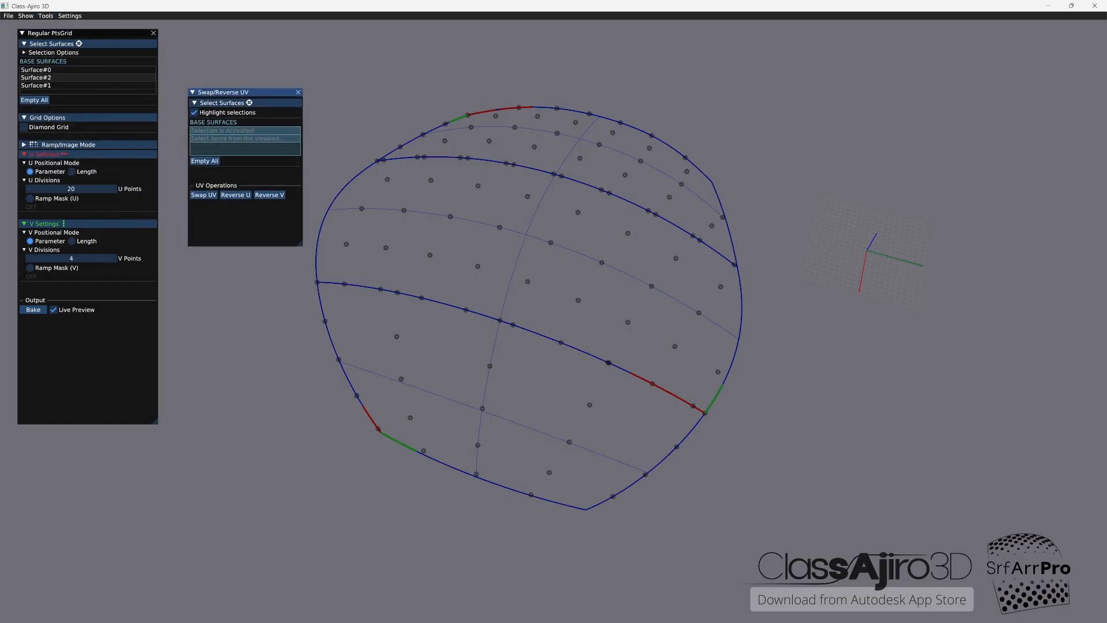
left_click(153, 32)
left_click(553, 141)
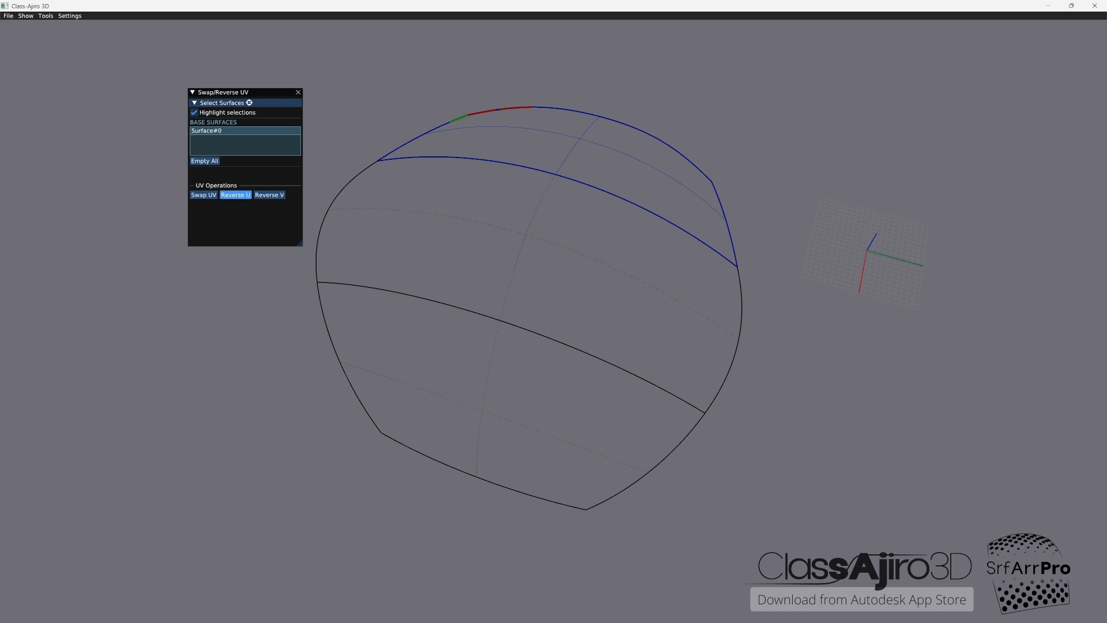
left_click(204, 195)
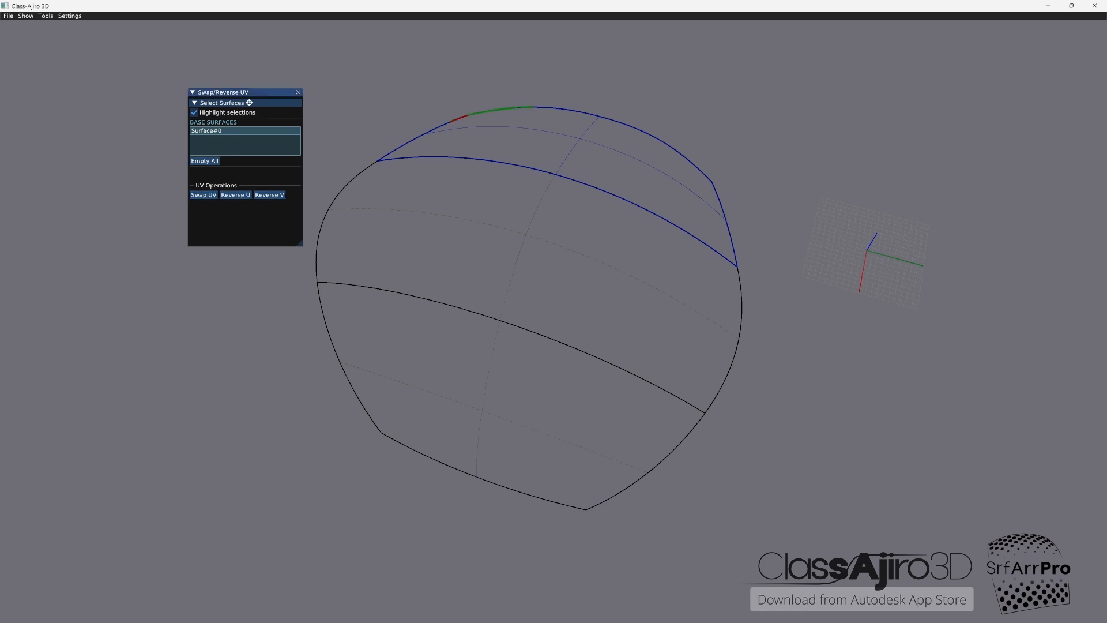
Step: Match the top surface's UV orientation by swapping and reversing U and V on the middle surface and reversing U on the bottom one
left_click(525, 242)
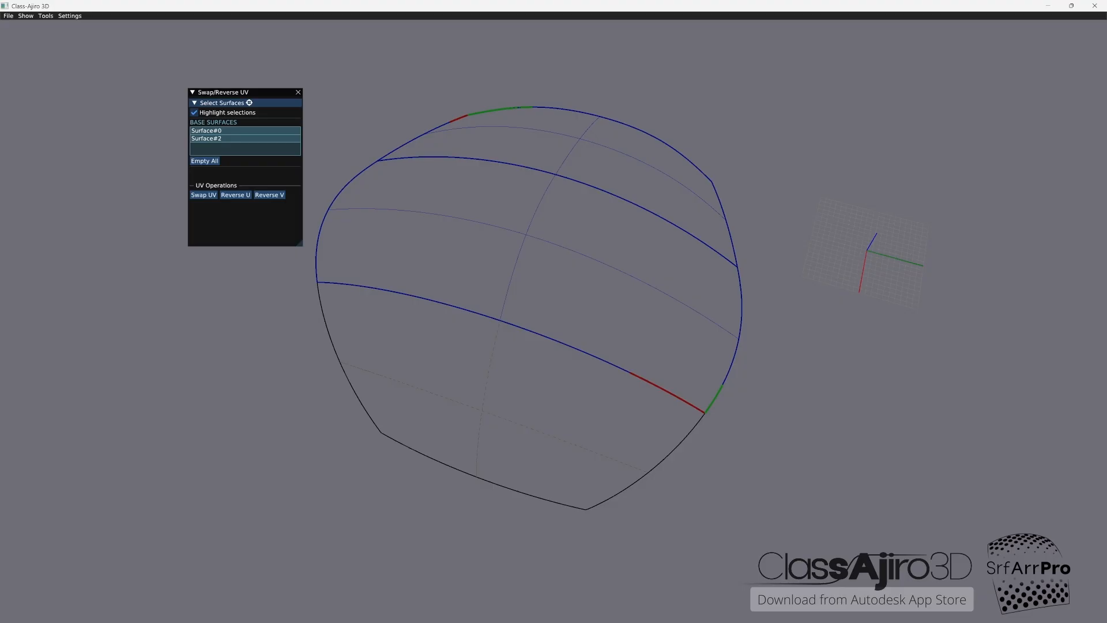
left_click(519, 135)
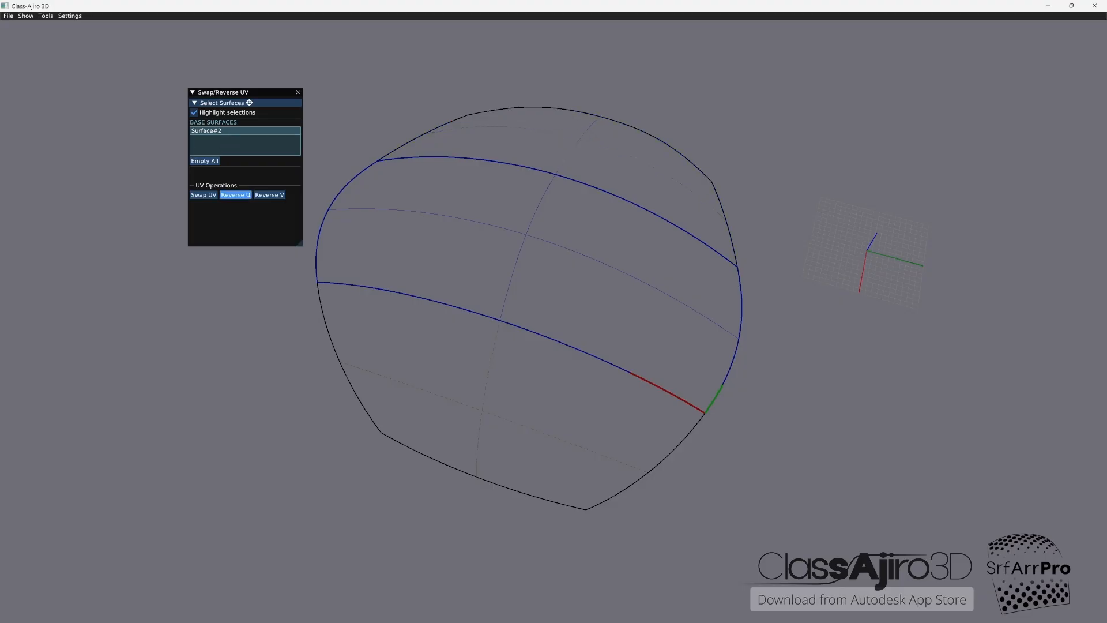
left_click(269, 195)
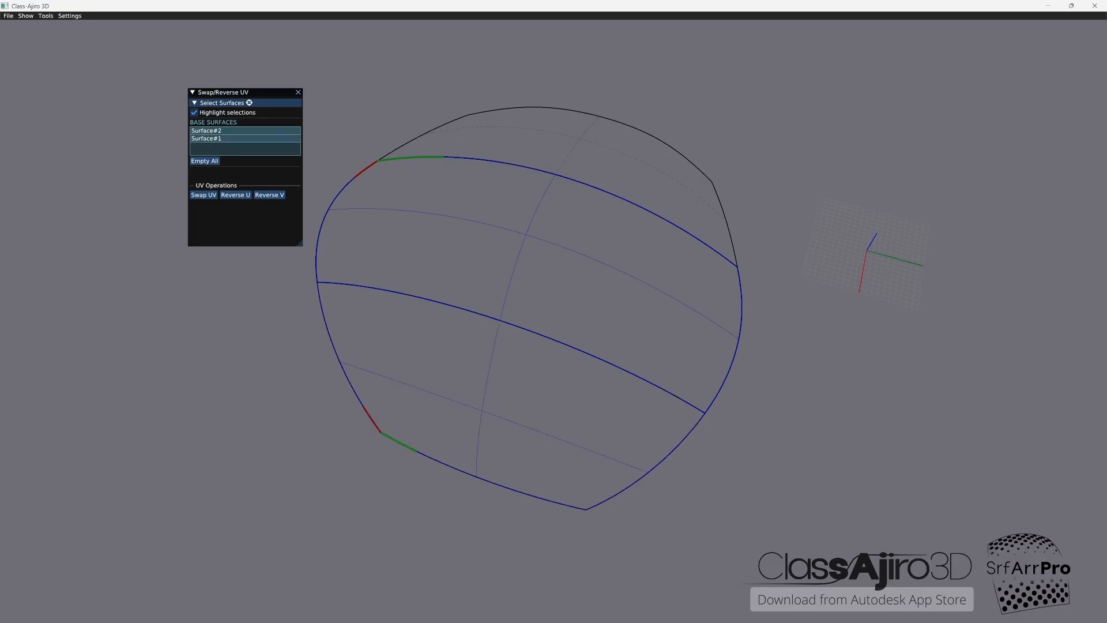
left_click(438, 164)
left_click(235, 195)
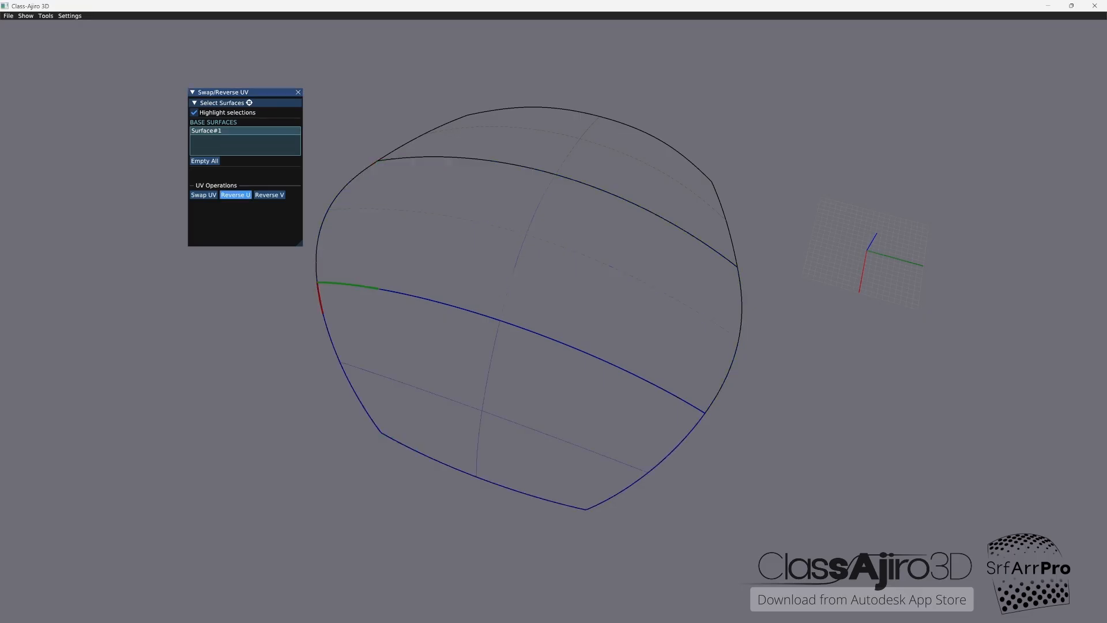
left_click(438, 157)
left_click(517, 108)
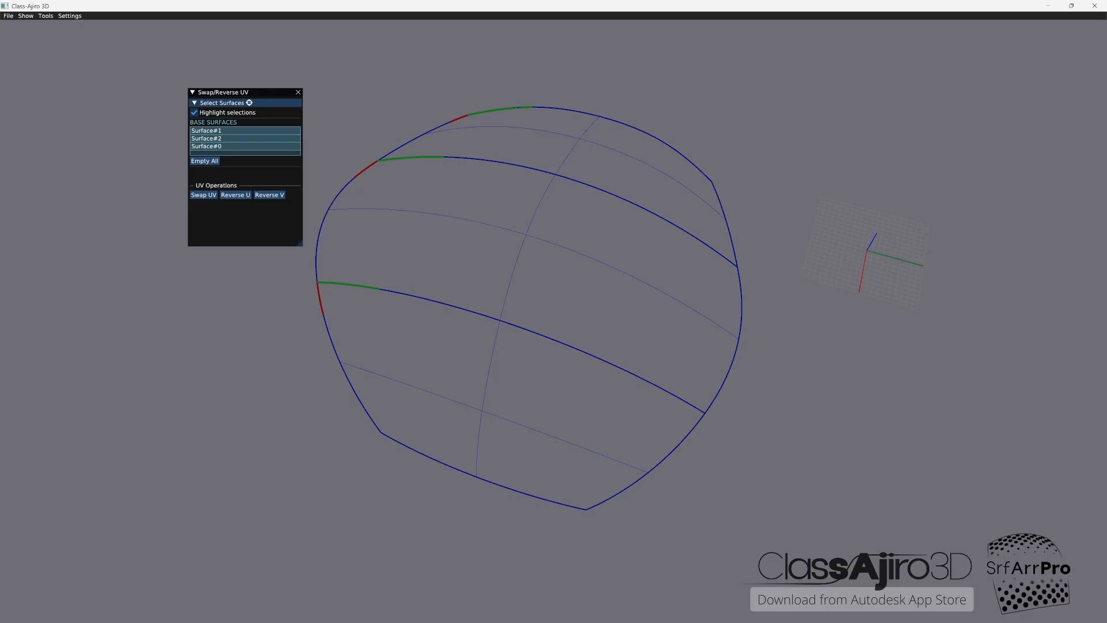
left_click(298, 92)
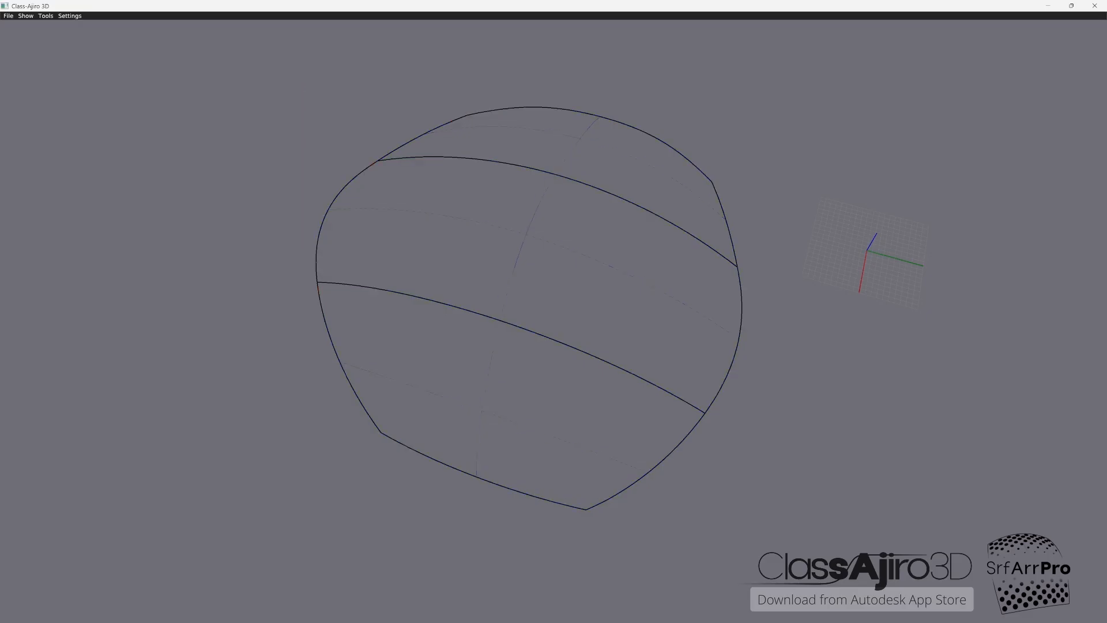
Step: Restart the Regular PtsGrid on the three surfaces and set its divisions to 36 U points and 42 V points
left_click(45, 16)
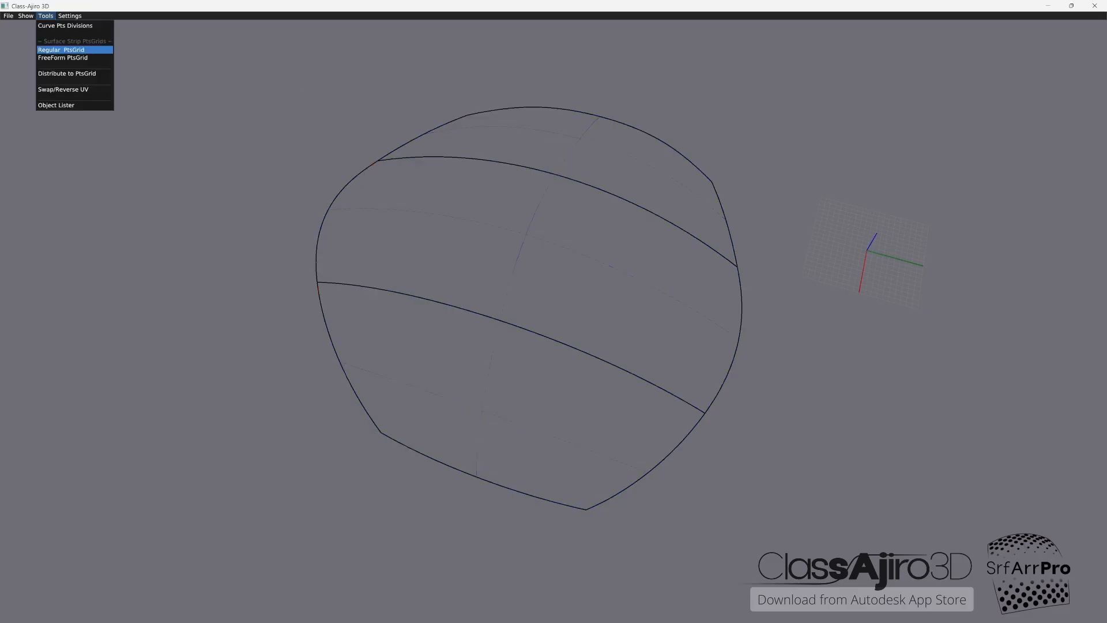
left_click(61, 49)
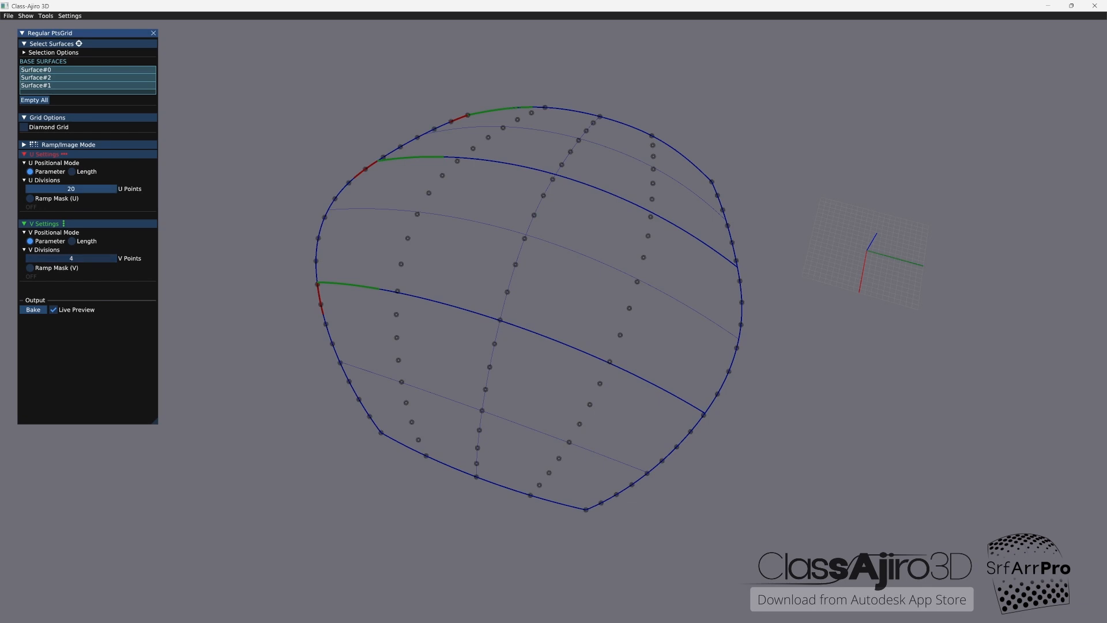
mouse_move(75, 189)
left_mouse_down()
mouse_move(104, 187)
mouse_move(63, 184)
mouse_move(77, 185)
left_mouse_up()
left_click_drag(71, 258, 129, 257)
left_click_drag(32, 189, 95, 194)
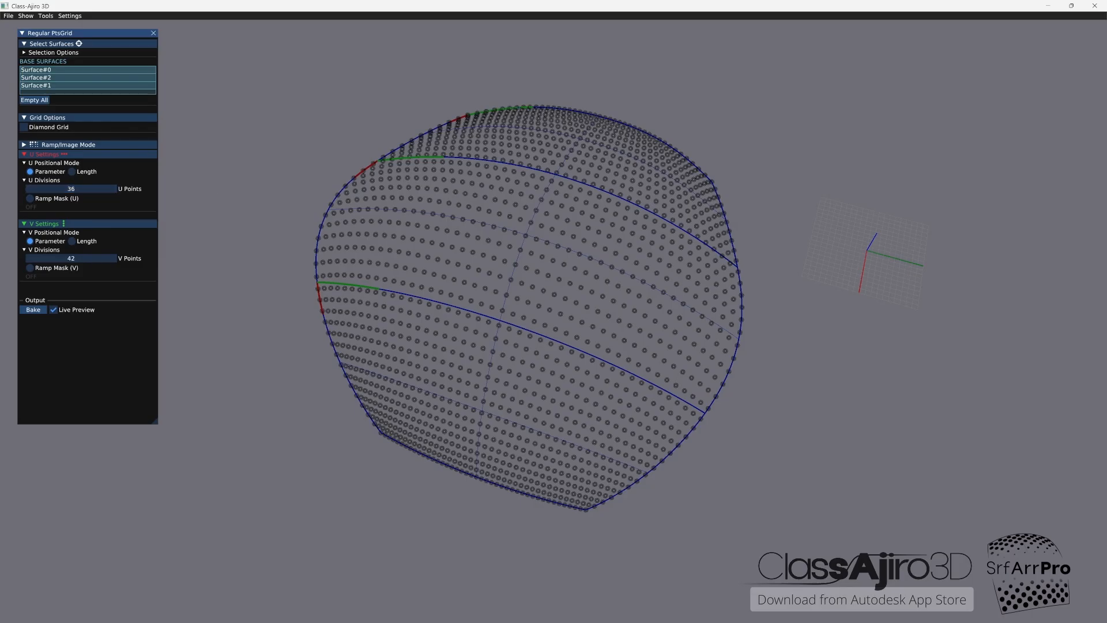
Step: Turn on Diamond Grid, set the U positional mode to Length and inspect the point distribution from several angles
left_click(23, 127)
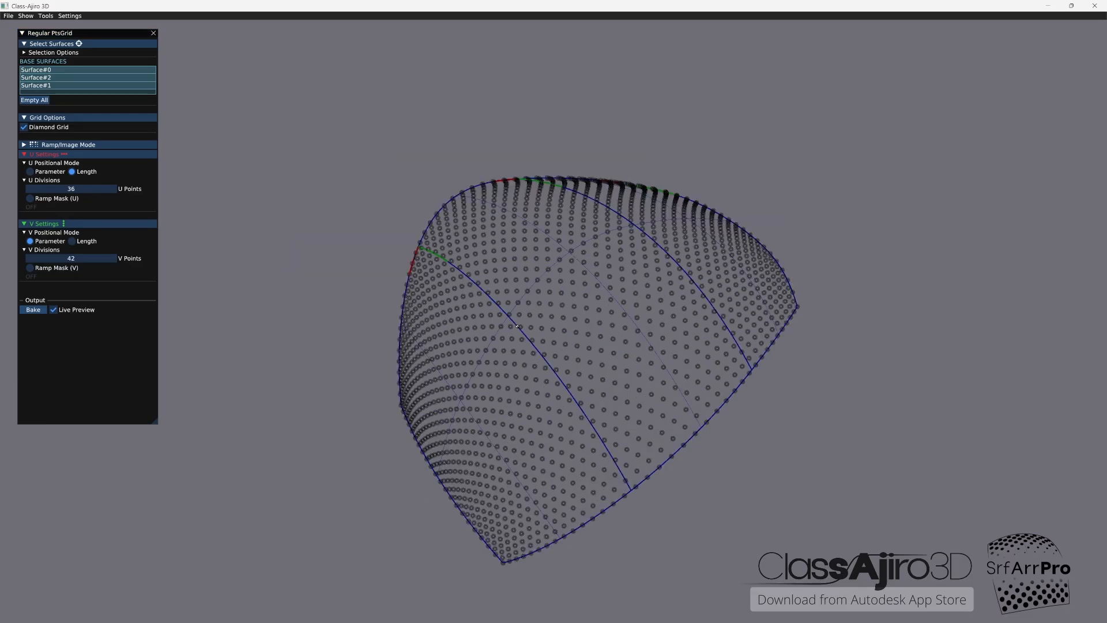
mouse_move(611, 299)
middle_mouse_down()
mouse_move(517, 326)
mouse_move(599, 331)
middle_mouse_up()
mouse_move(517, 326)
middle_mouse_down()
mouse_move(568, 329)
mouse_move(569, 360)
middle_mouse_up()
middle_click_drag(517, 326, 516, 345)
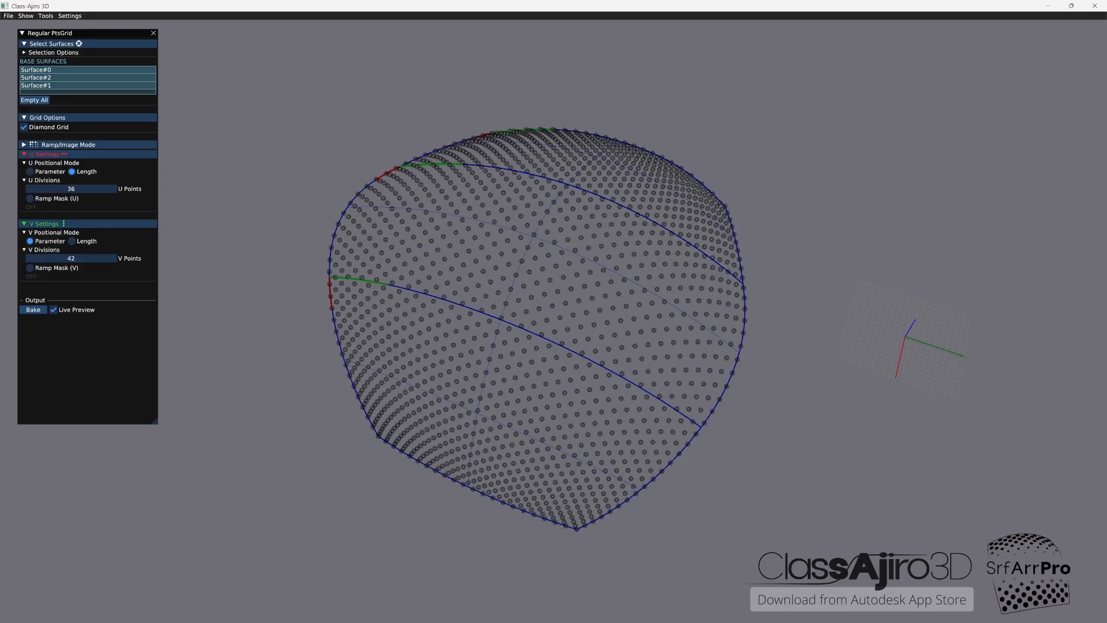
mouse_move(517, 326)
middle_mouse_down()
mouse_move(521, 361)
mouse_move(532, 340)
mouse_move(519, 319)
middle_mouse_up()
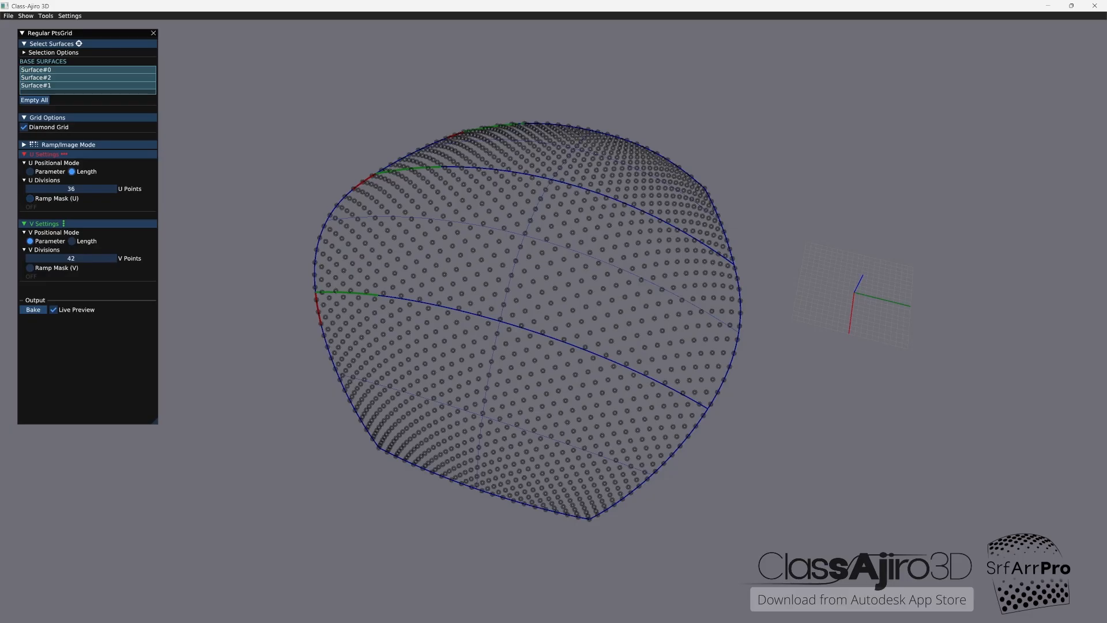
Step: Turn off live preview and generate a single preview of the diamond grid
left_click(53, 310)
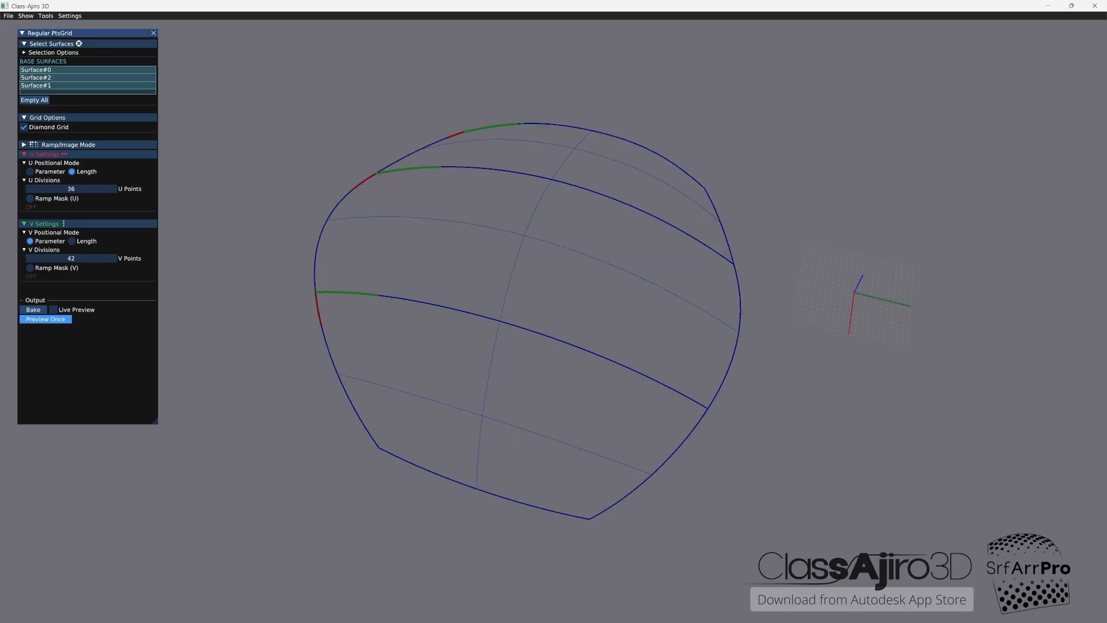
left_click(46, 319)
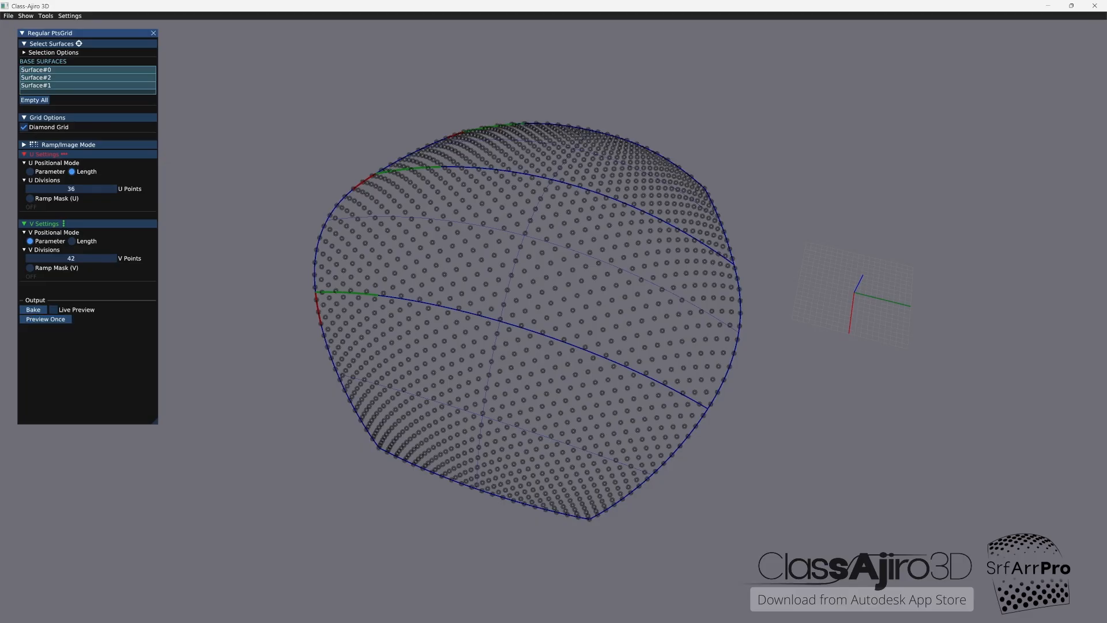
mouse_move(517, 326)
left_mouse_down()
mouse_move(493, 303)
mouse_move(487, 273)
mouse_move(519, 280)
mouse_move(495, 275)
mouse_move(522, 305)
mouse_move(506, 293)
left_mouse_up()
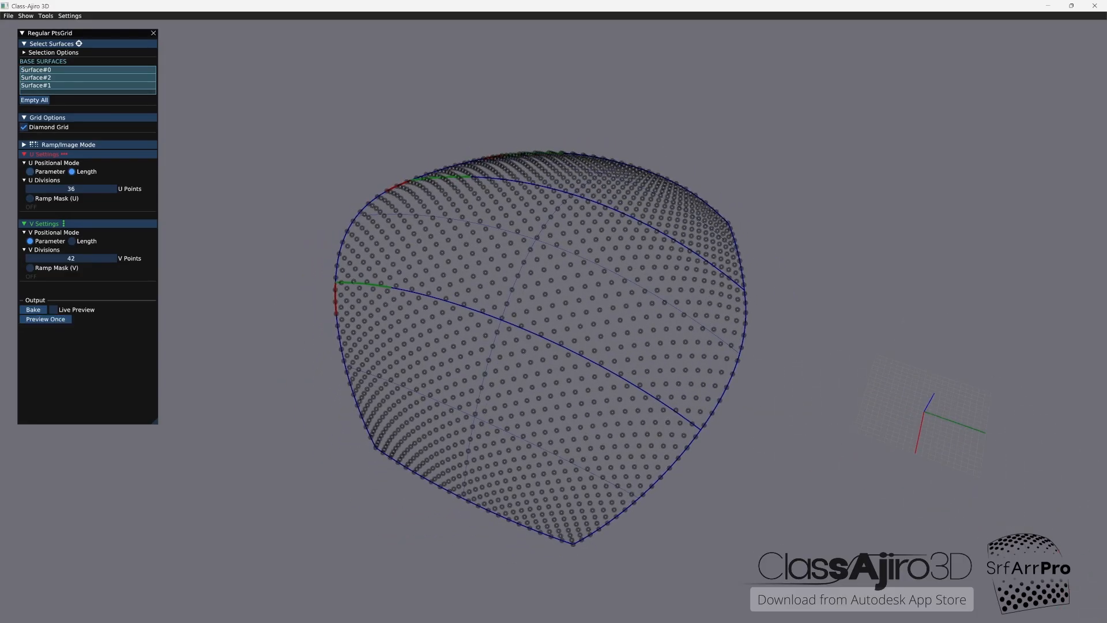
Step: Set the U positional mode to Parameter and enable live preview for the point grid
left_click(30, 171)
left_click(54, 309)
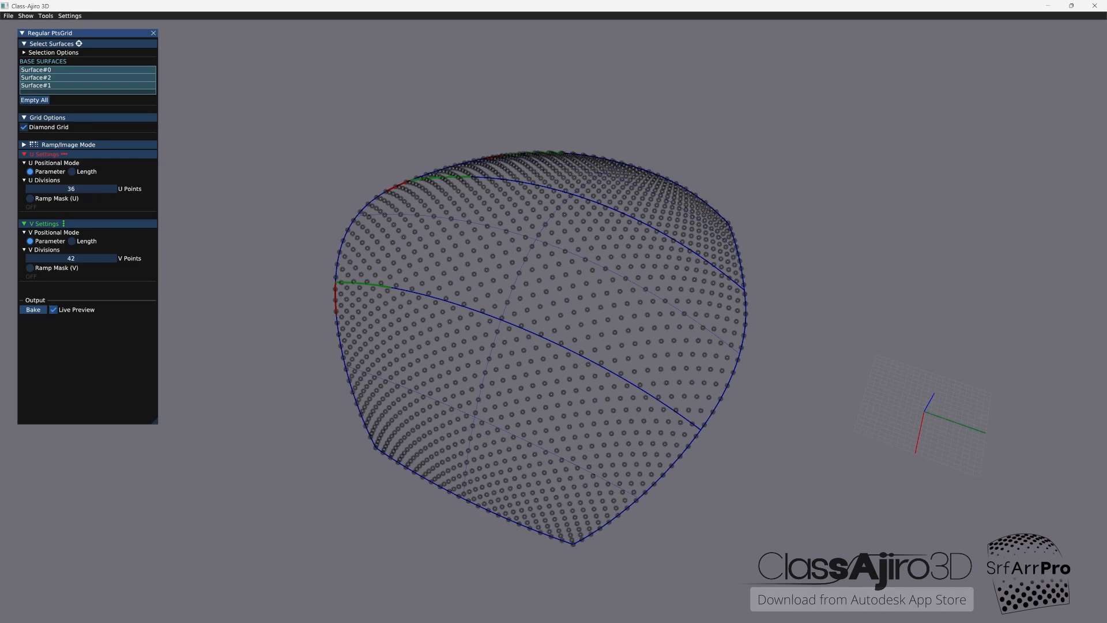
mouse_move(517, 326)
left_mouse_down()
mouse_move(508, 389)
mouse_move(520, 343)
left_mouse_up()
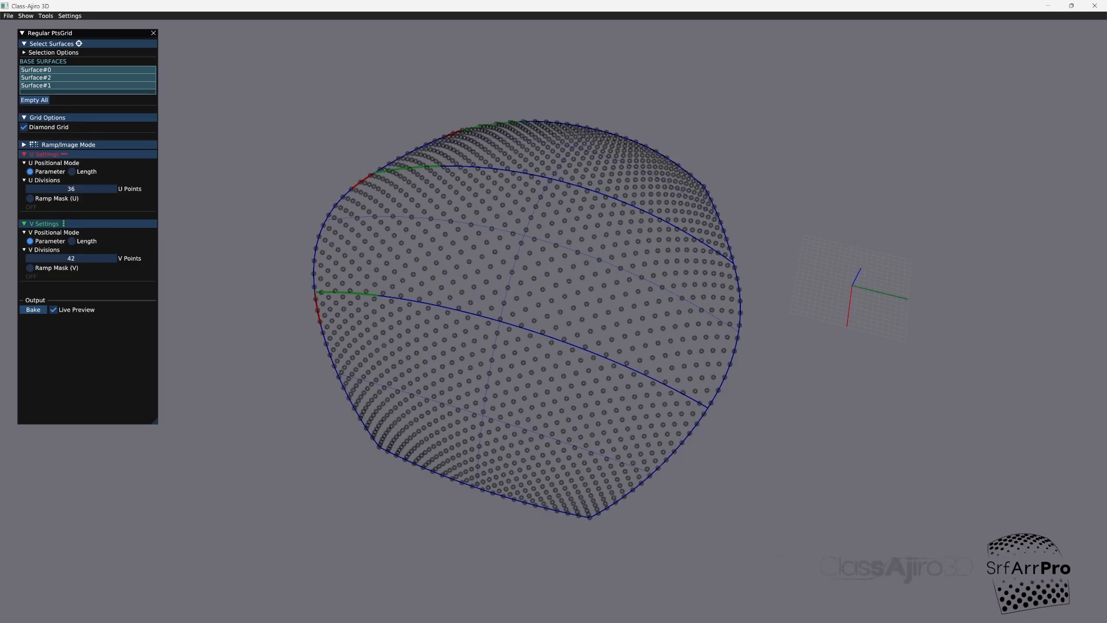
Step: Switch the point grid's ramp mode to Image and set the procedural Radial Gaussian's Sigma to 0.267 in the image editor
left_click(68, 144)
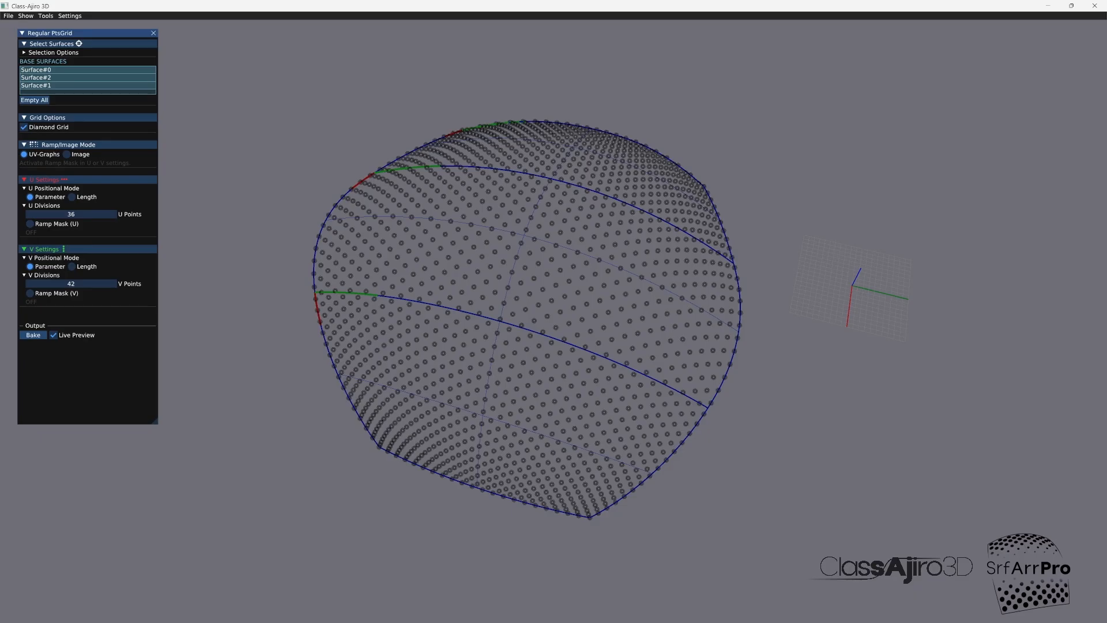
left_click(66, 154)
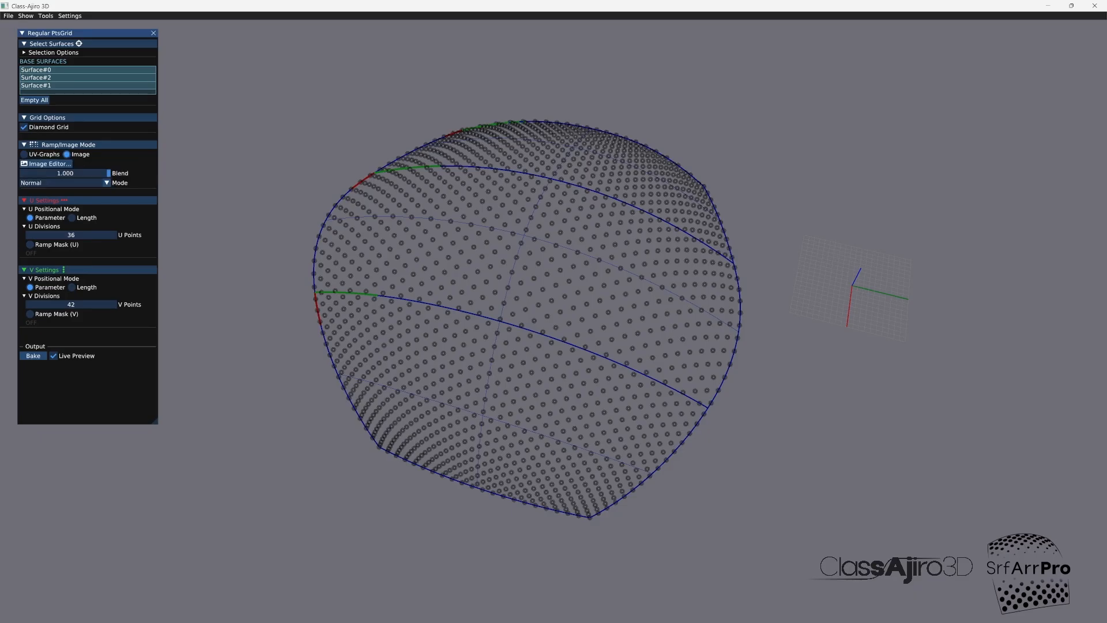
left_click(46, 164)
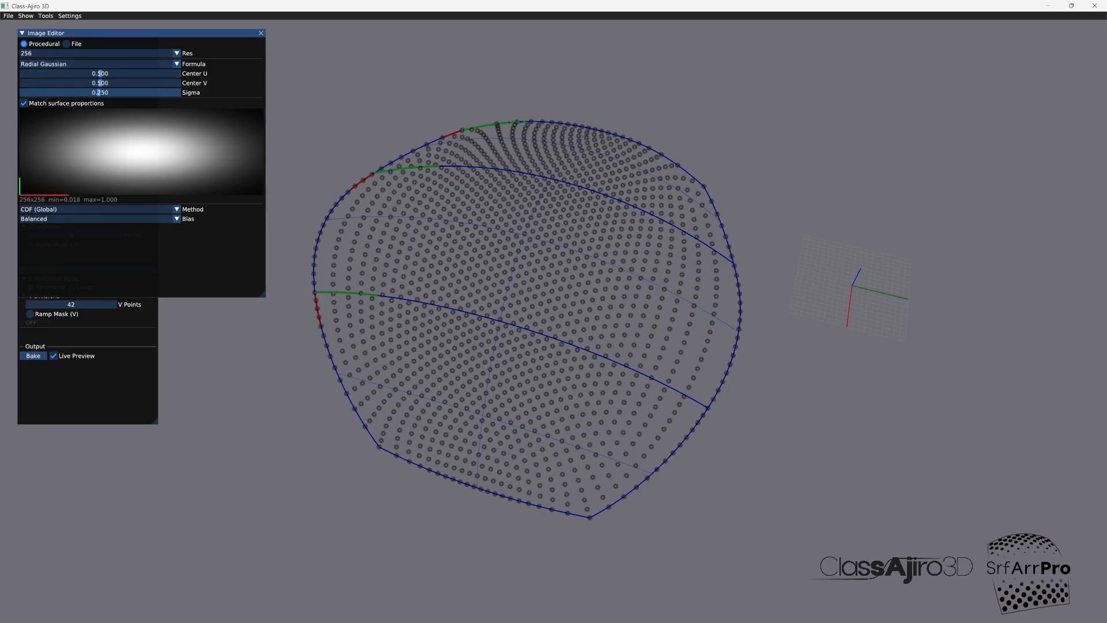
mouse_move(99, 92)
left_mouse_down()
mouse_move(120, 92)
mouse_move(41, 92)
mouse_move(80, 92)
left_mouse_up()
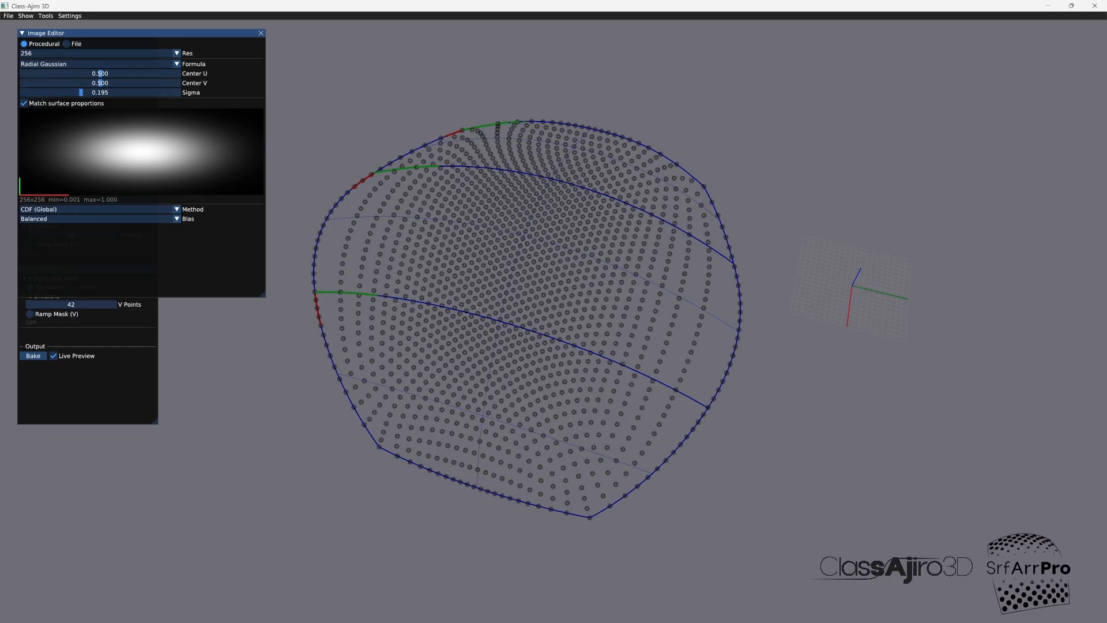
left_click_drag(80, 92, 104, 92)
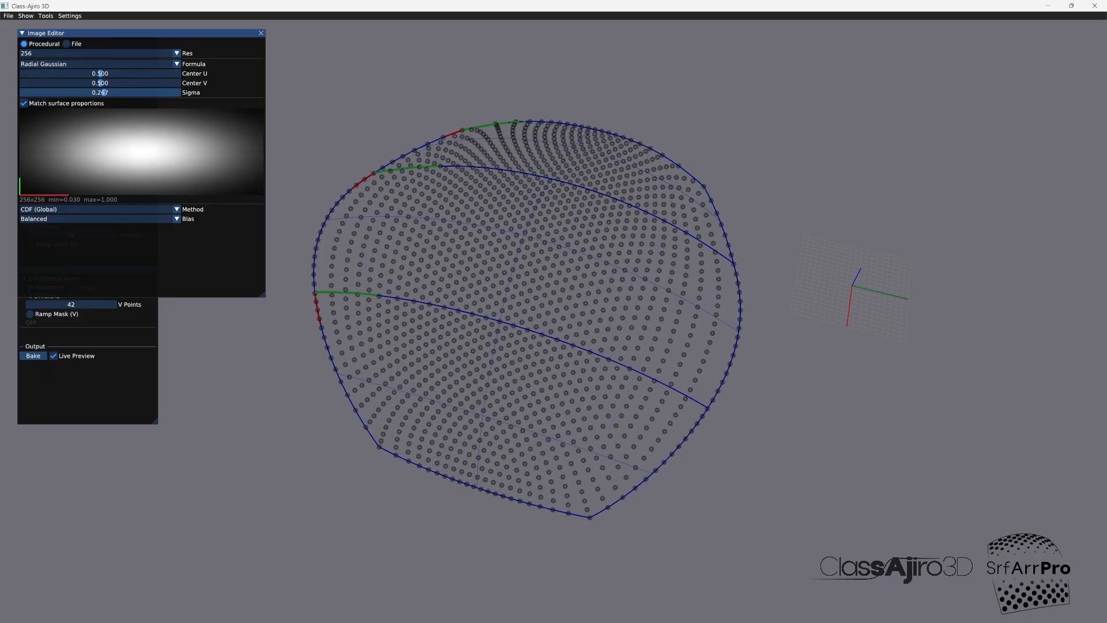
Step: Change the image formula to Multi-Point, set Point 2 to U 0.812 and V 0.779, and enlarge the radius
left_click(177, 63)
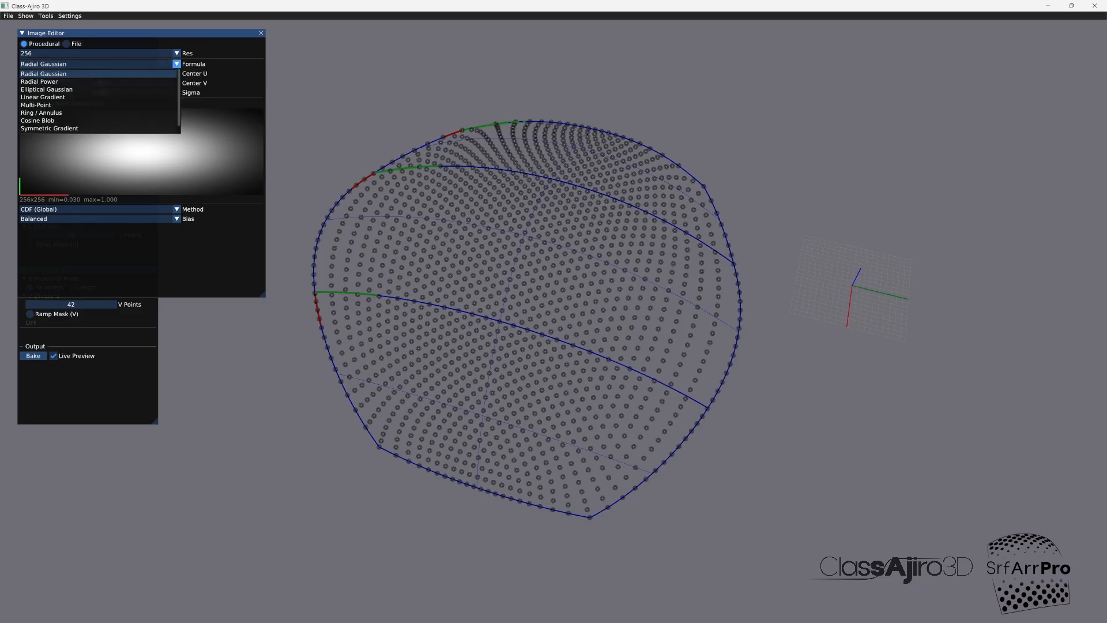
left_click(63, 105)
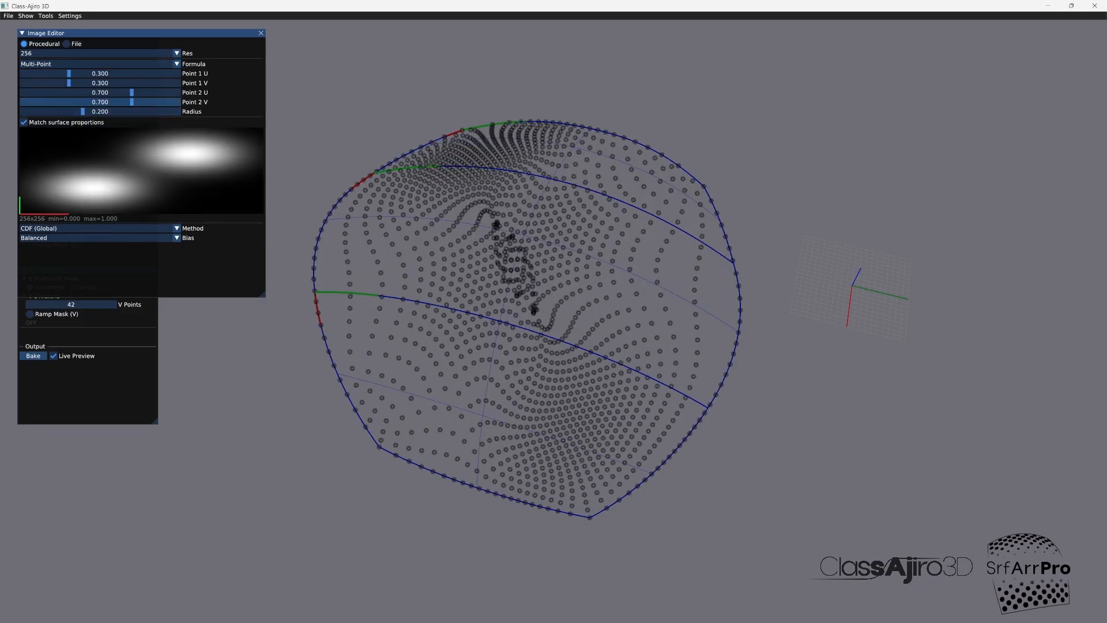
mouse_move(131, 102)
left_mouse_down()
mouse_move(105, 102)
mouse_move(144, 102)
left_mouse_up()
mouse_move(131, 92)
left_mouse_down()
mouse_move(94, 92)
mouse_move(150, 92)
left_mouse_up()
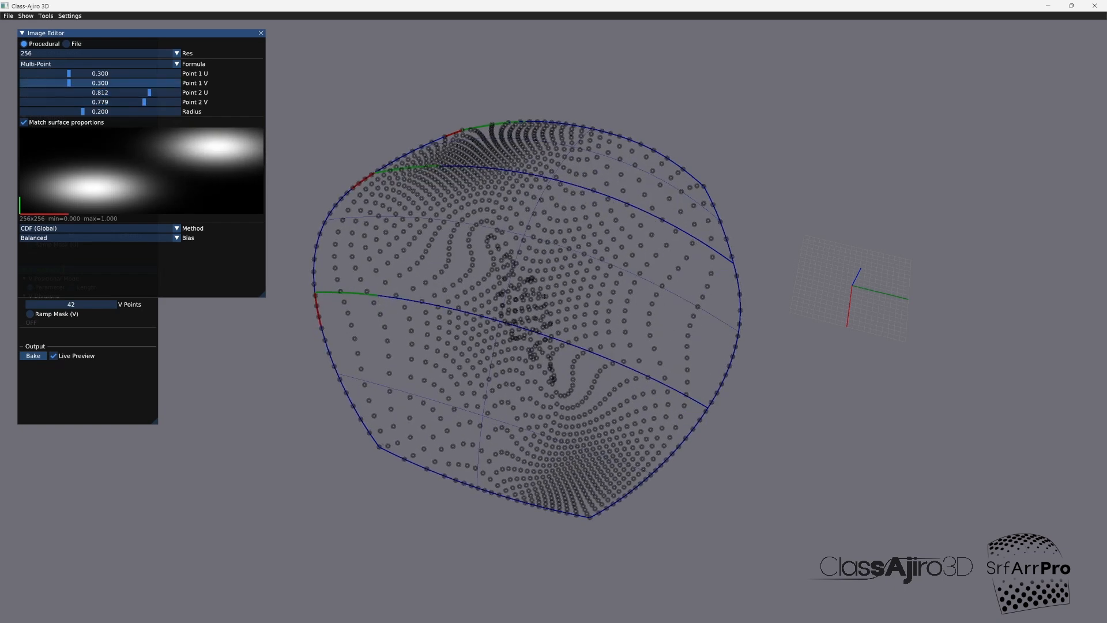
left_click_drag(69, 83, 137, 92)
Step: Try the Linear Gradient formula for the image and view its effect on the point grid
left_click(98, 64)
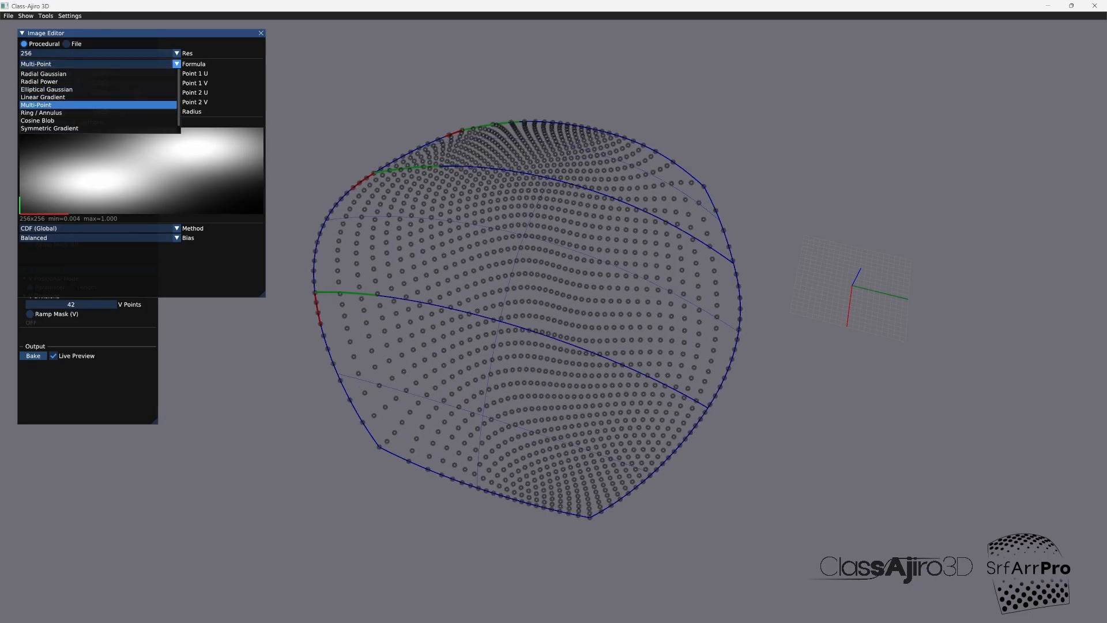
left_click(43, 96)
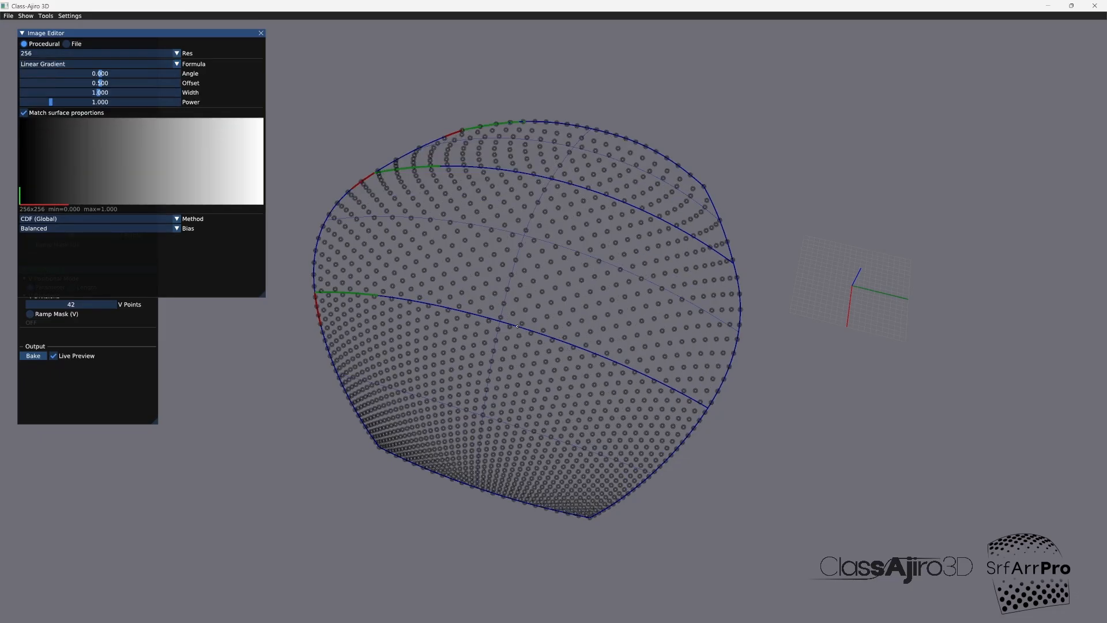
left_click_drag(517, 327, 517, 327)
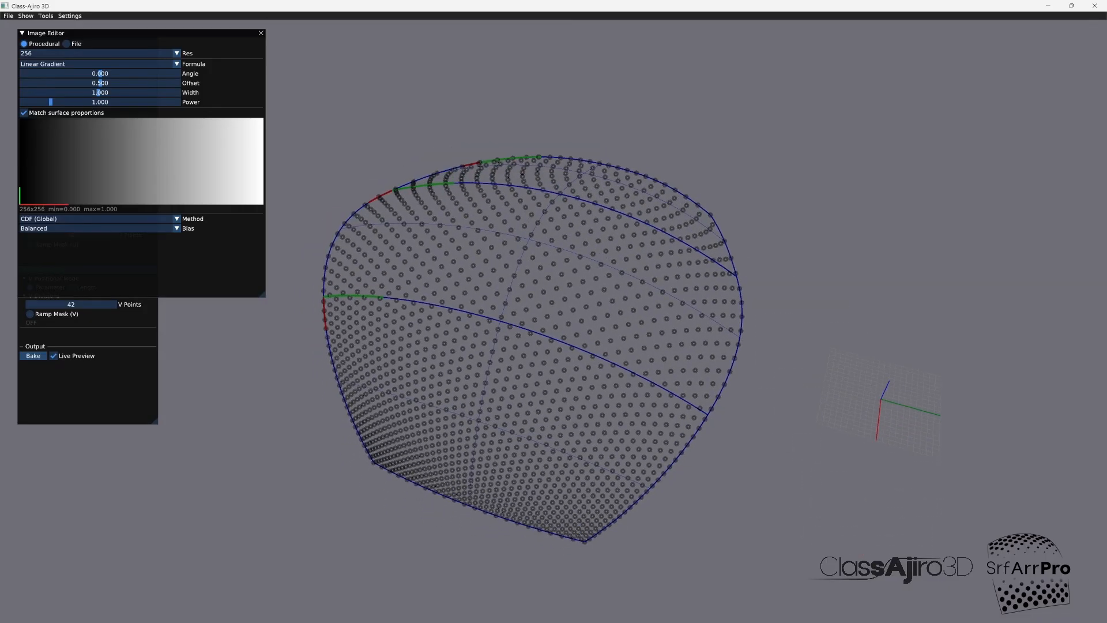
Step: Set the image formula to Radial Gaussian
left_click(97, 63)
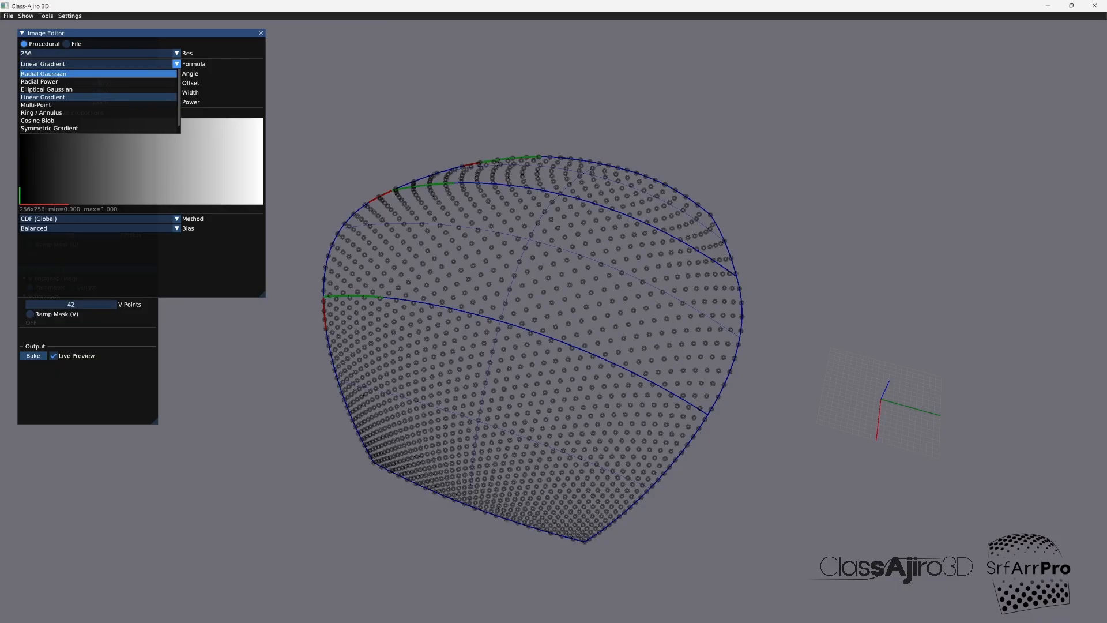
left_click(98, 74)
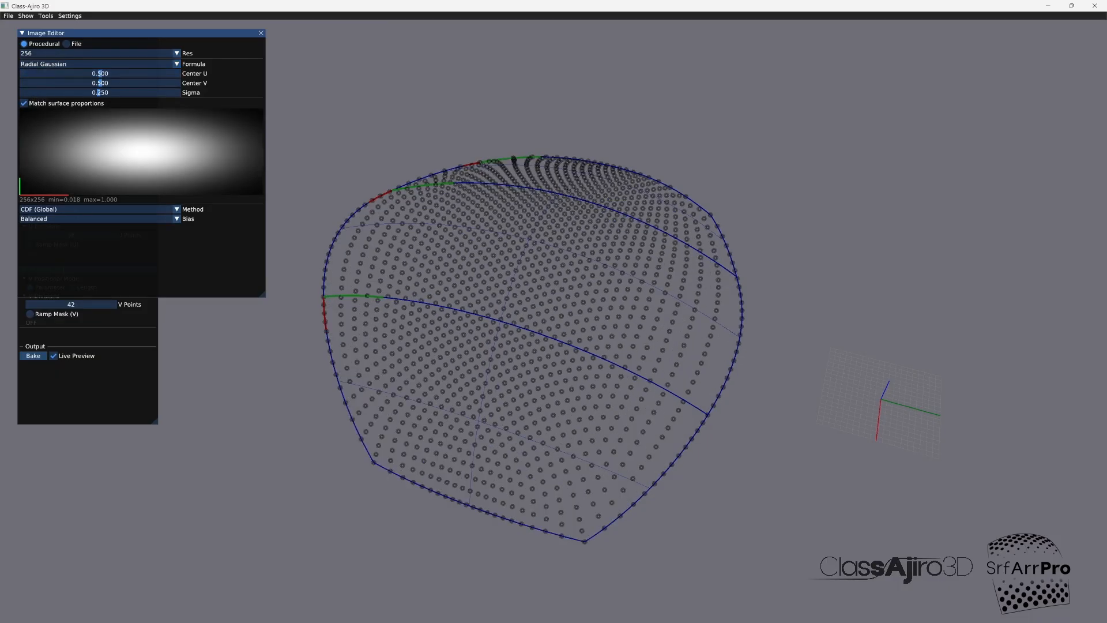
Step: Reduce the Radial Gaussian's Sigma, then try the Complement mode for the image ramp and inspect the point grid
left_click_drag(100, 92, 80, 92)
left_click(261, 33)
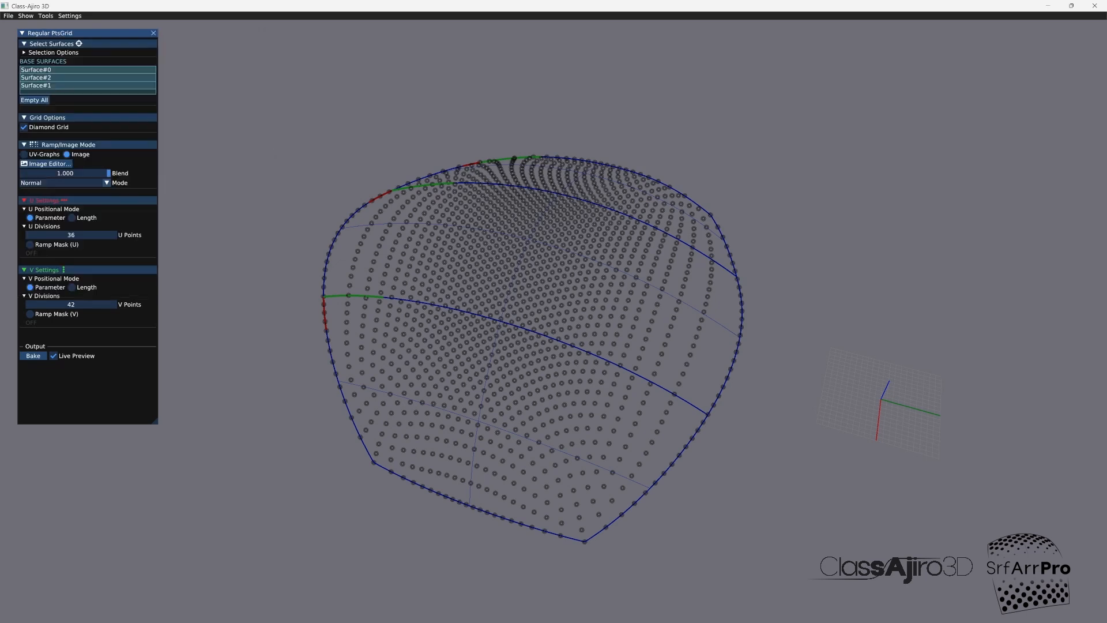
left_click(106, 182)
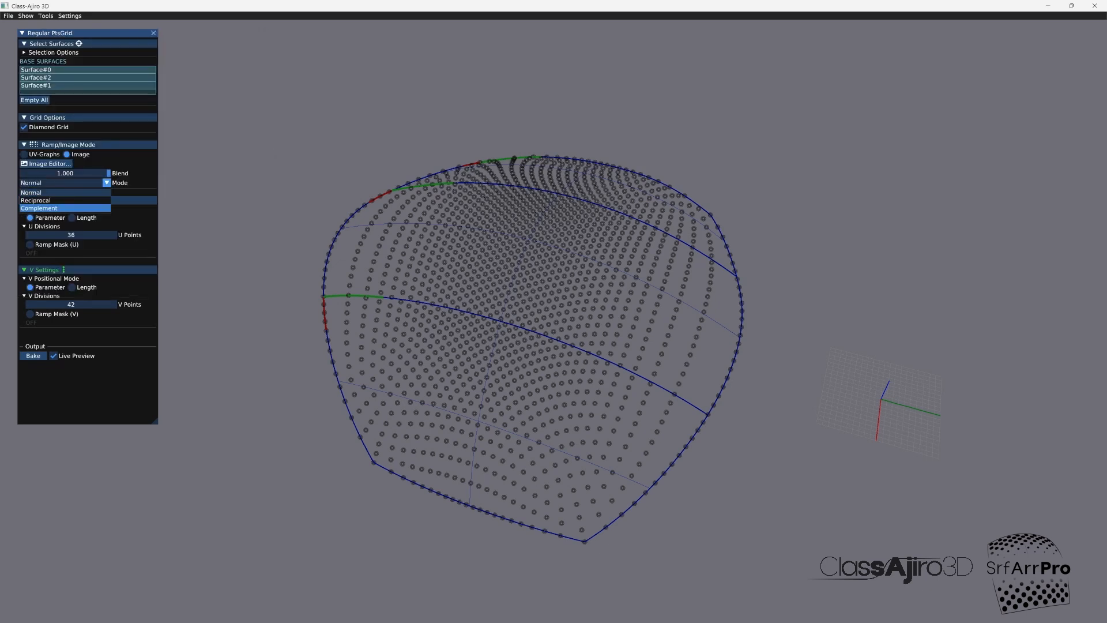
left_click(65, 208)
left_click_drag(517, 326, 538, 414)
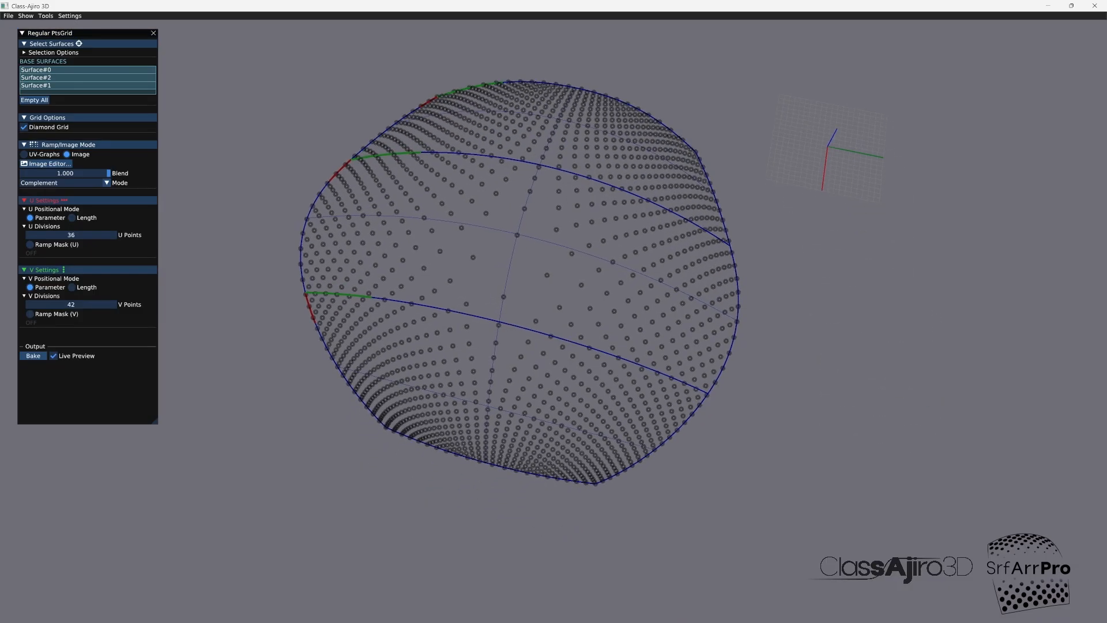
left_click_drag(537, 415, 517, 326)
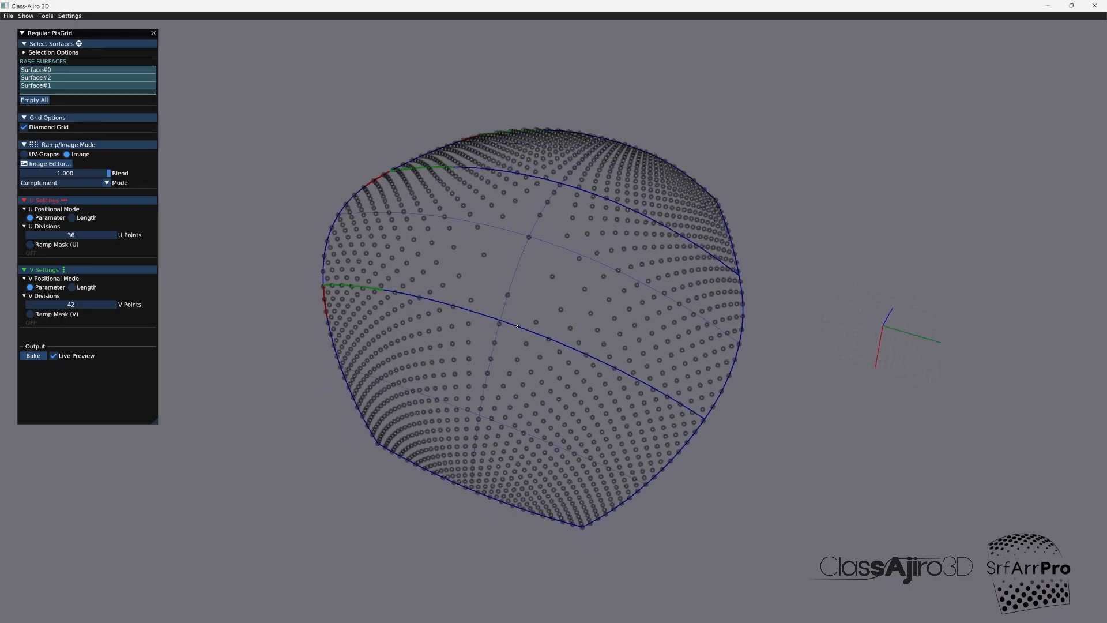
middle_click_drag(517, 326, 404, 366)
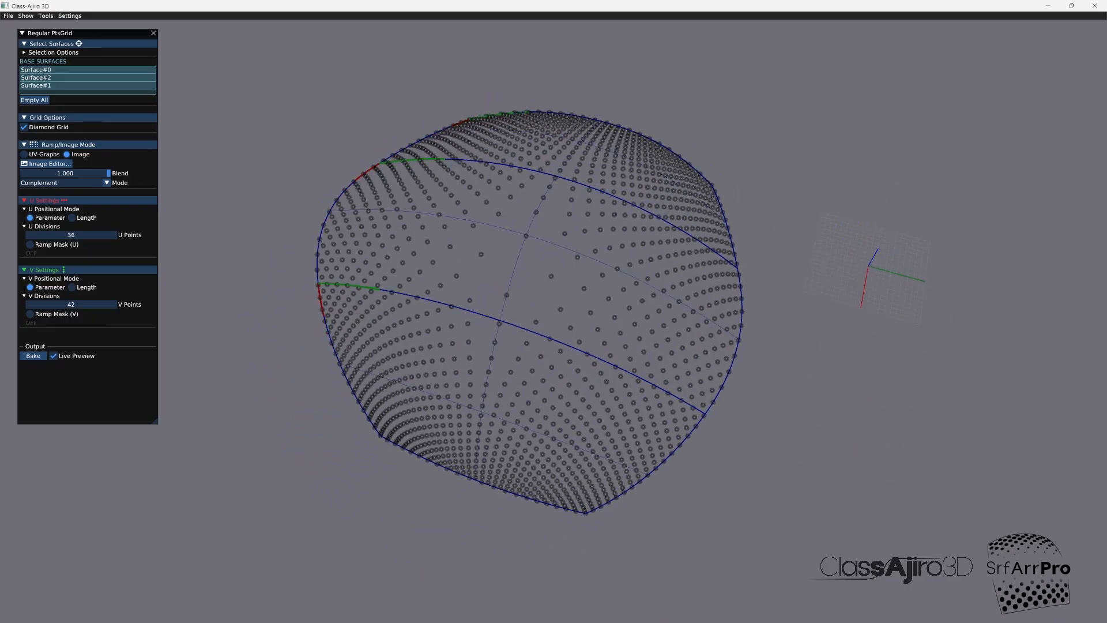
Step: Switch the point grid's ramp mode to UV-Graphs, enable the U ramp mask and open its ramp graph
left_click(24, 154)
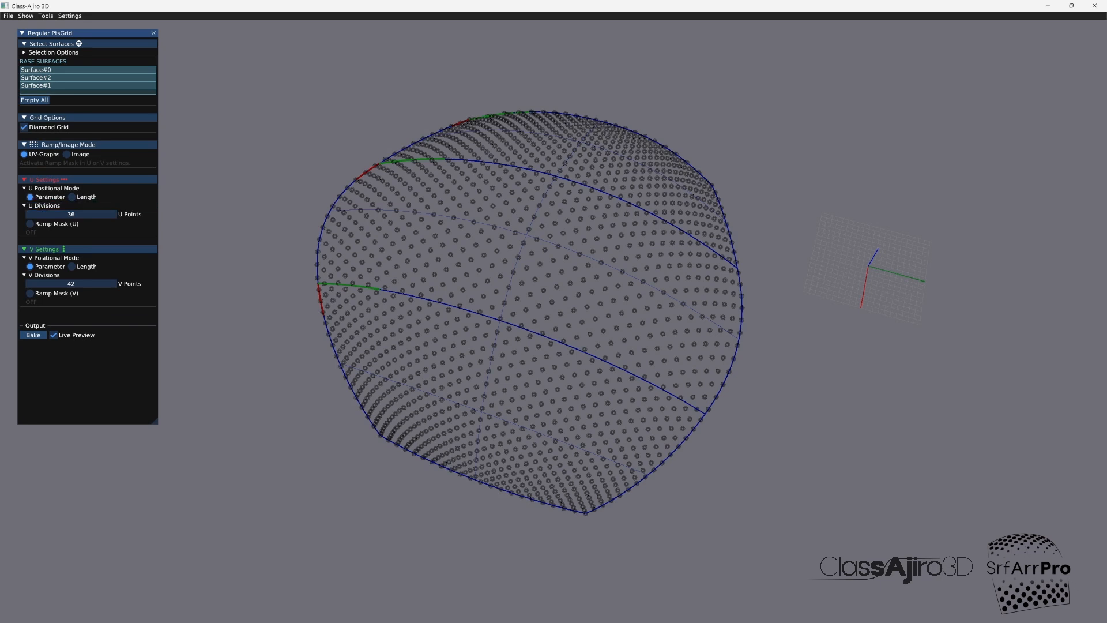
left_click(30, 223)
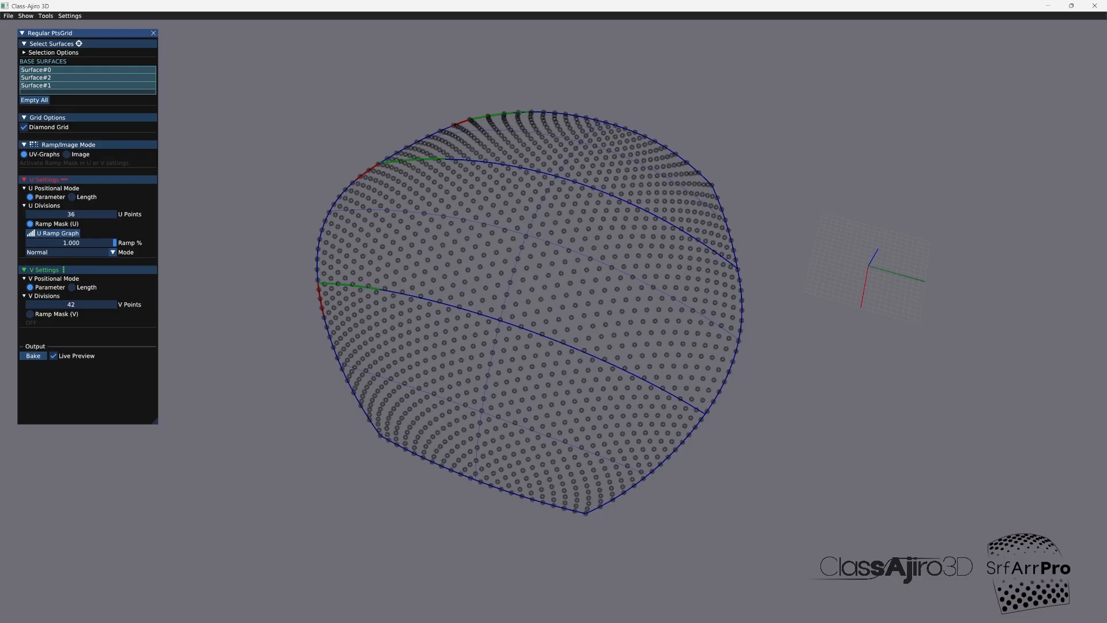
left_click(55, 233)
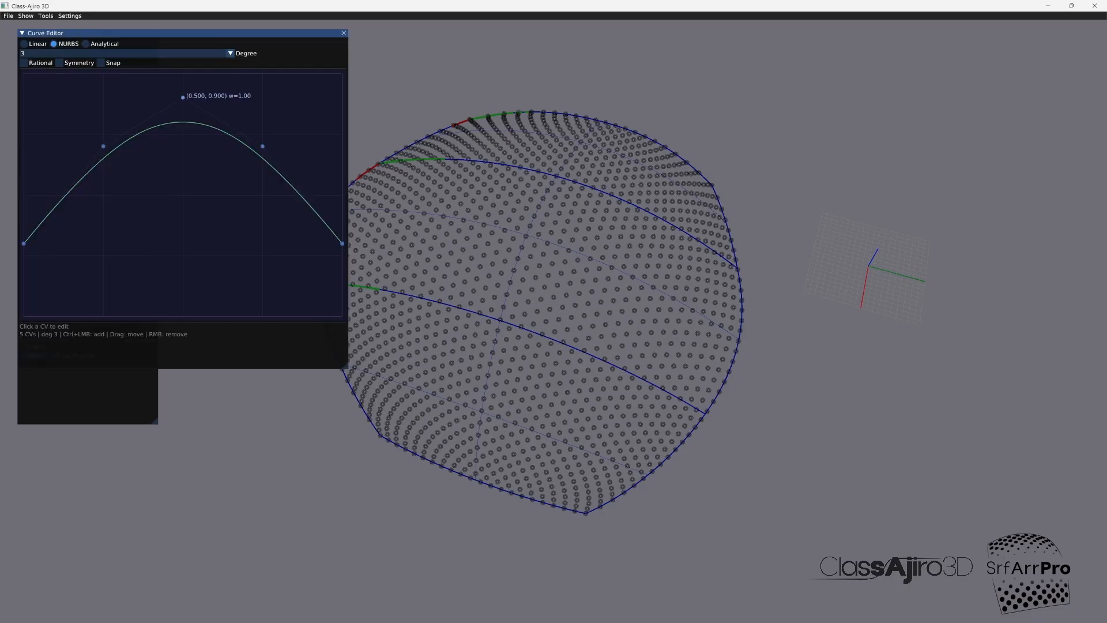
Step: Reshape the U ramp's NURBS curve by lowering its end and side CVs and placing the peak CV at X 0.541, Y 0.903
mouse_move(183, 98)
left_mouse_down()
mouse_move(183, 247)
mouse_move(180, 99)
mouse_move(165, 271)
mouse_move(166, 93)
left_mouse_up()
left_click_drag(262, 146, 245, 178)
left_click_drag(342, 243, 344, 306)
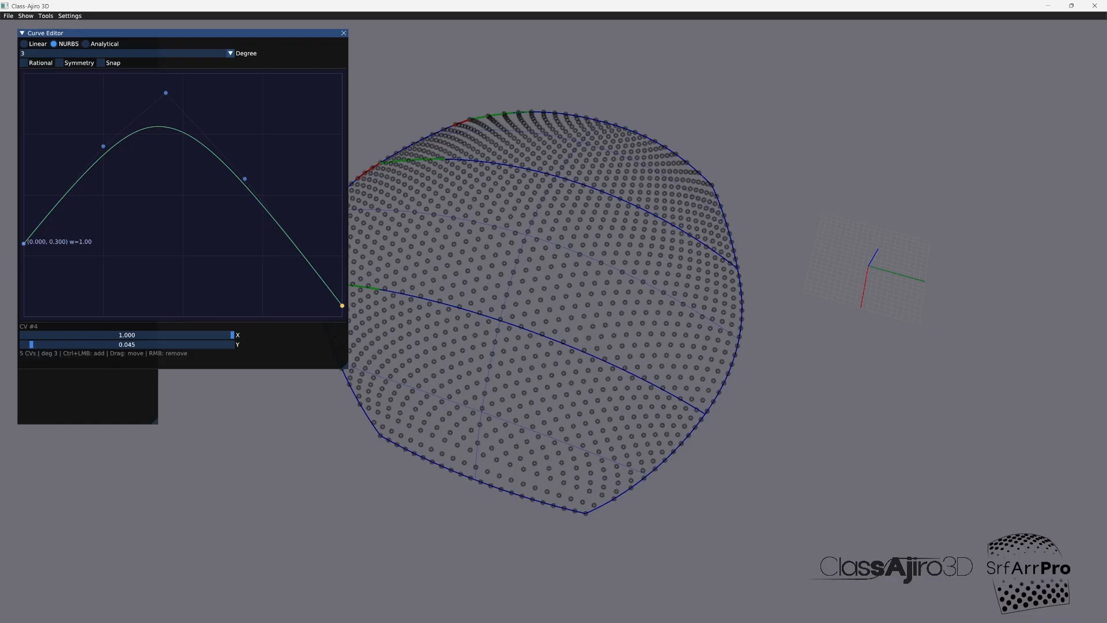
left_click_drag(24, 243, 24, 296)
left_click_drag(103, 146, 128, 213)
left_click_drag(245, 179, 247, 212)
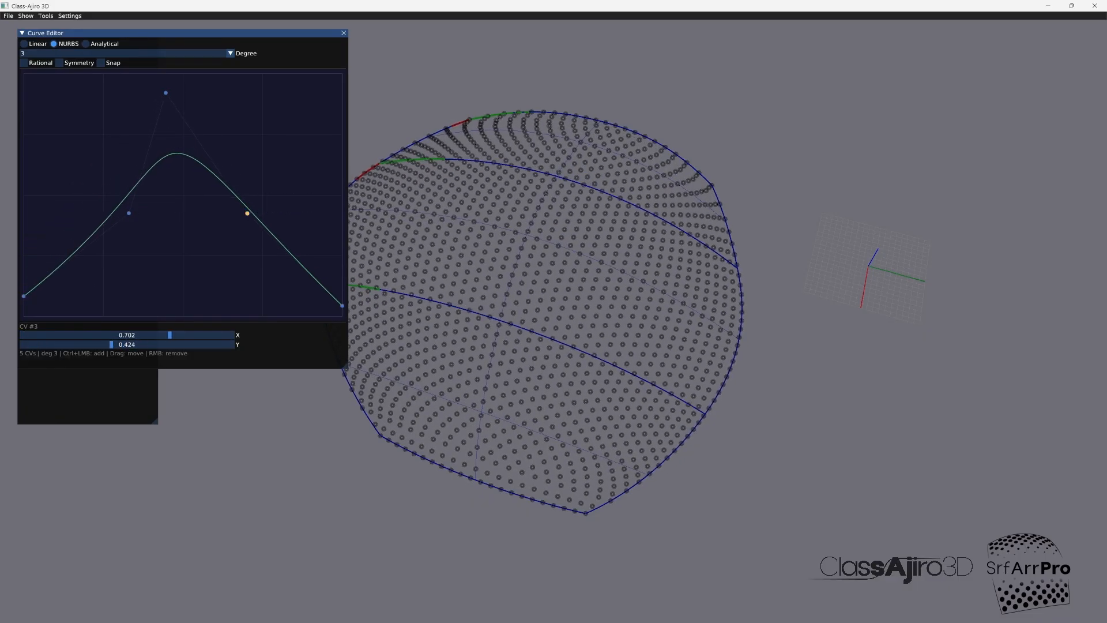
left_click_drag(165, 93, 196, 97)
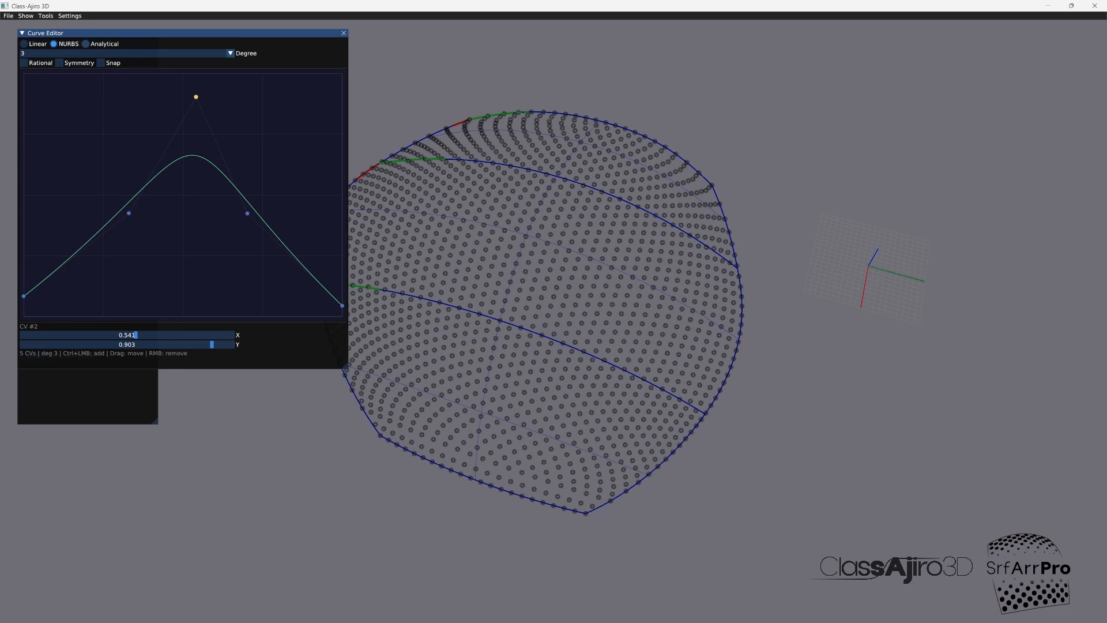
Step: Change the U ramp graph to the analytical Gaussian (Bell) curve and increase its width
left_click(86, 44)
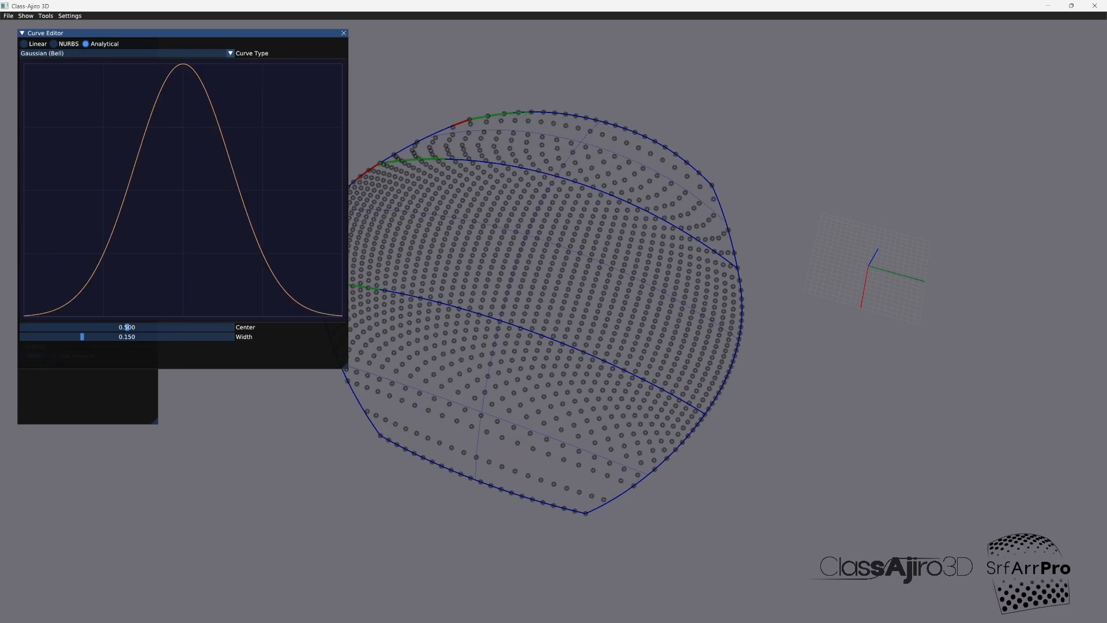
left_click_drag(82, 337, 111, 337)
left_click(344, 33)
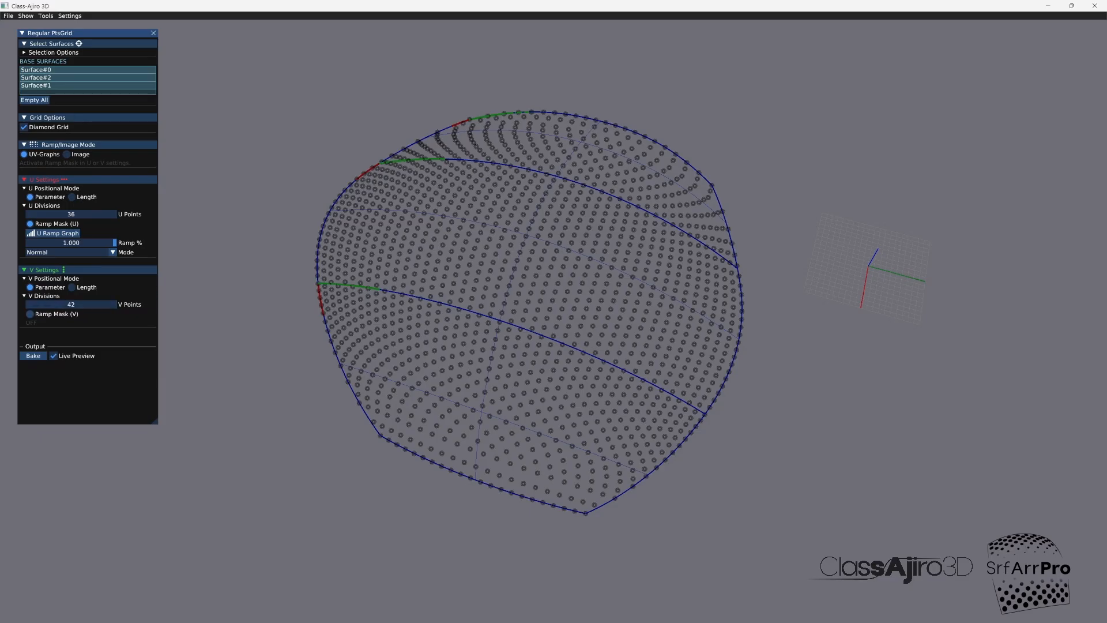
Step: Enable the V ramp mask and set its graph to an analytical Gaussian (Bell) curve with a width of 0.189
left_click(30, 314)
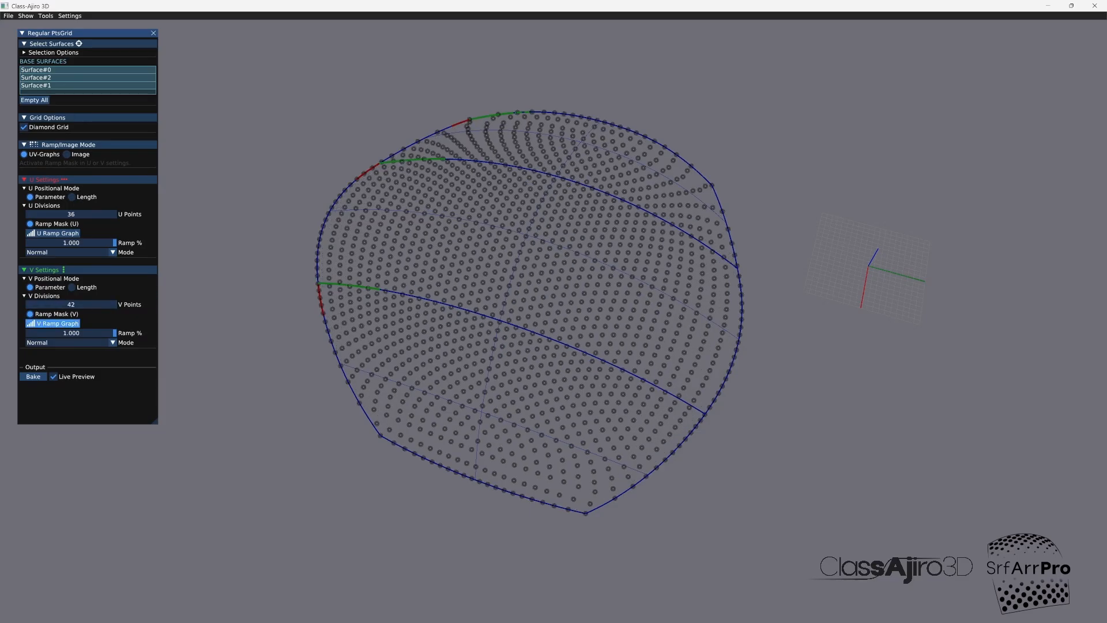
left_click(57, 323)
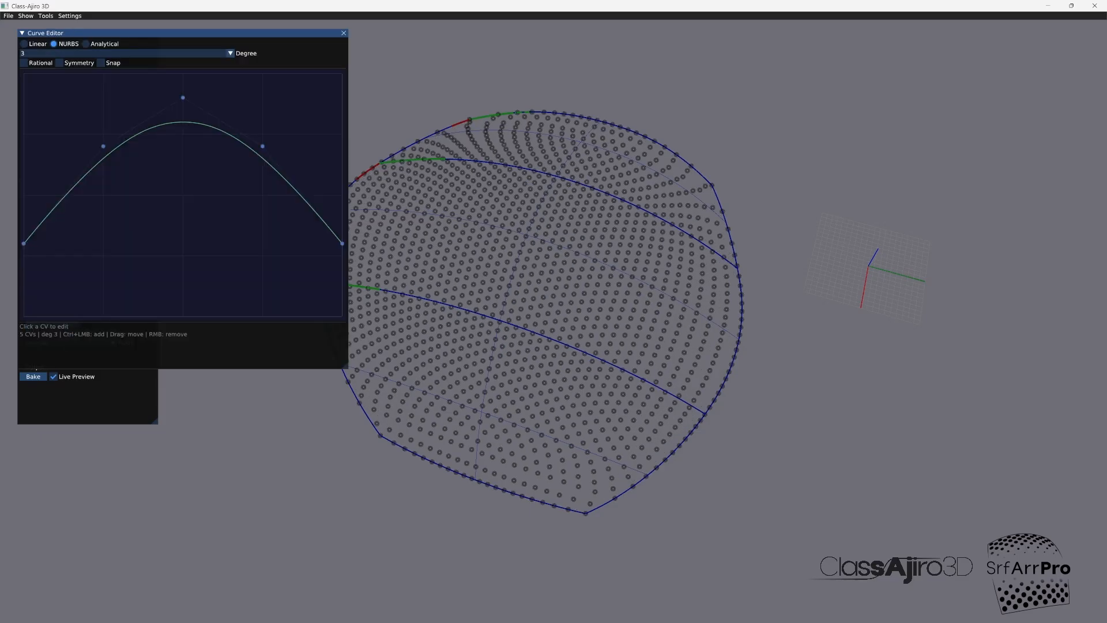
left_click(127, 53)
left_click(92, 43)
left_click(92, 44)
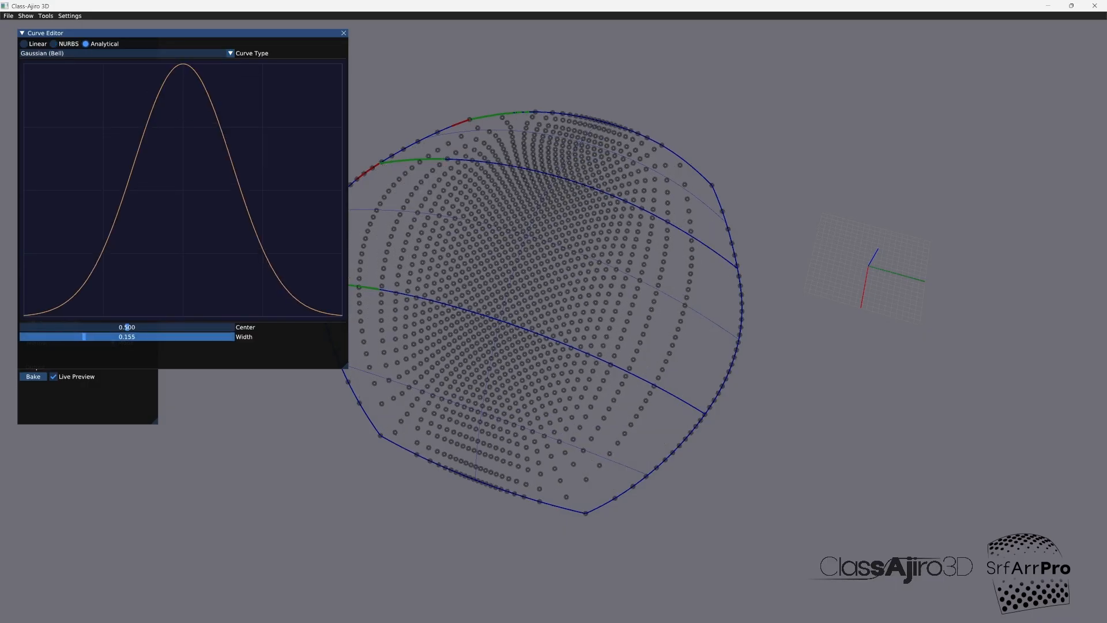
mouse_move(82, 337)
left_mouse_down()
mouse_move(92, 336)
mouse_move(46, 336)
mouse_move(110, 337)
mouse_move(99, 337)
left_mouse_up()
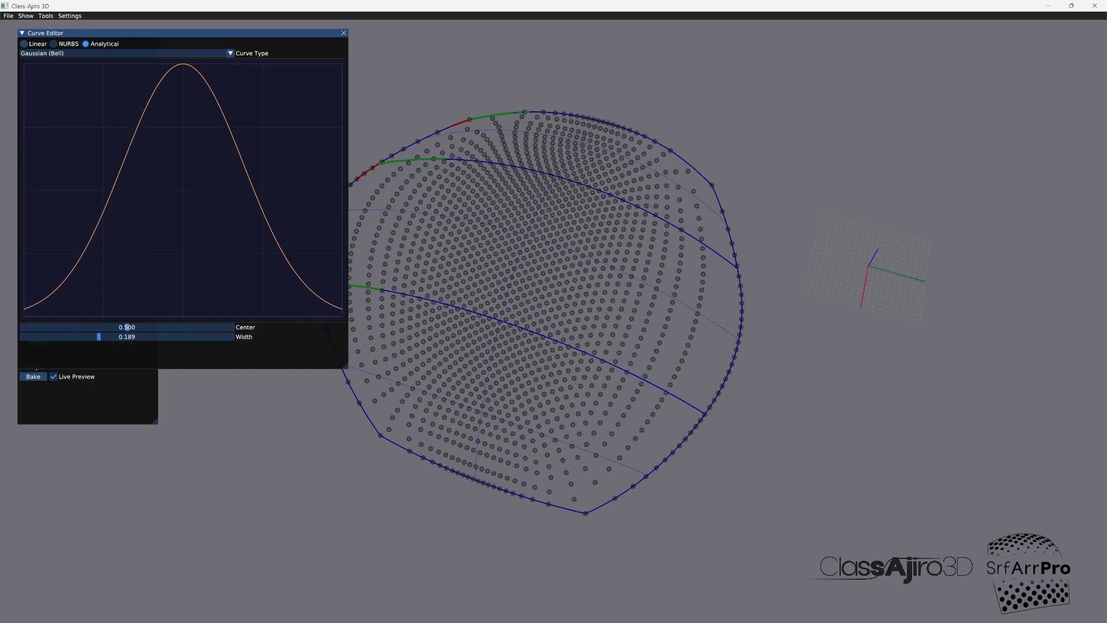
Step: Try a rational NURBS curve for the V ramp, adding a CV at X 0.577, Y 0.453 and raising its weight
left_click(56, 44)
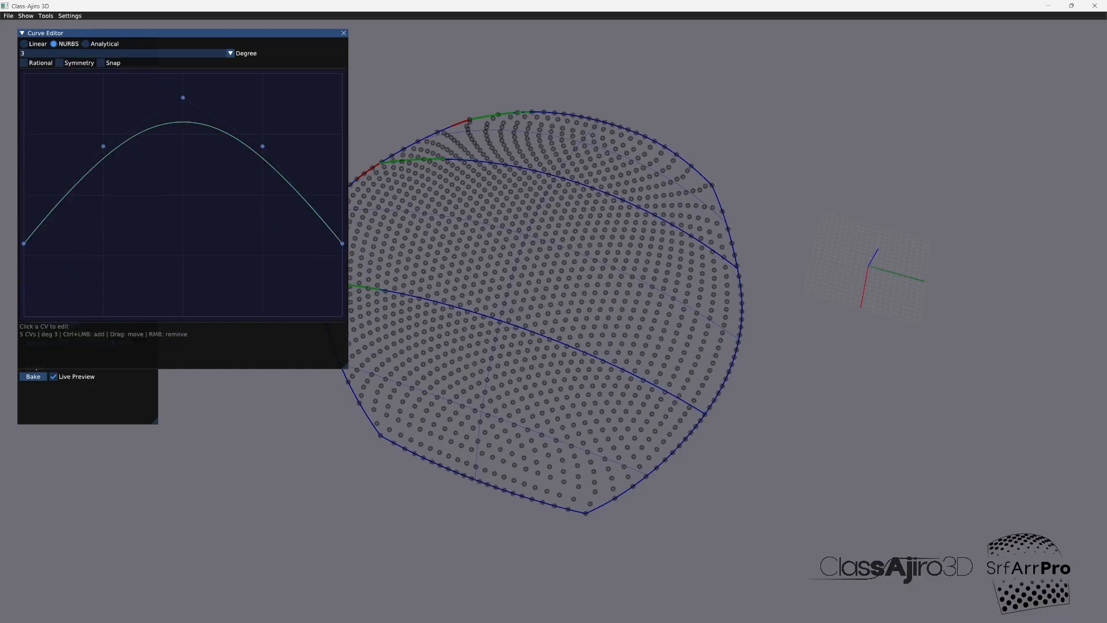
left_click(229, 131, "ctrl")
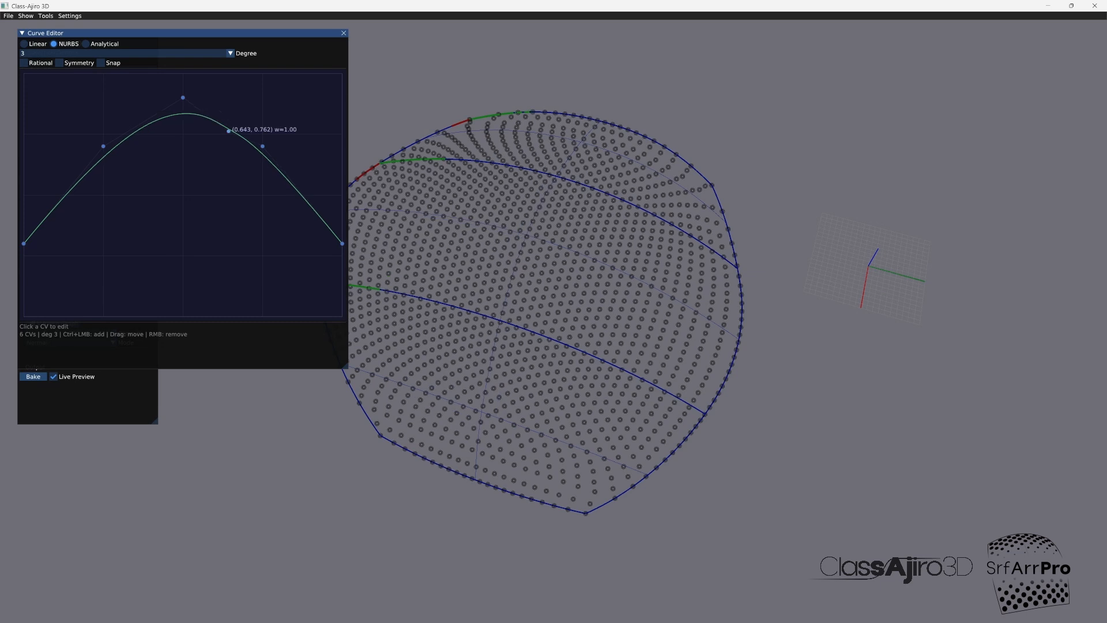
left_click_drag(229, 130, 208, 206)
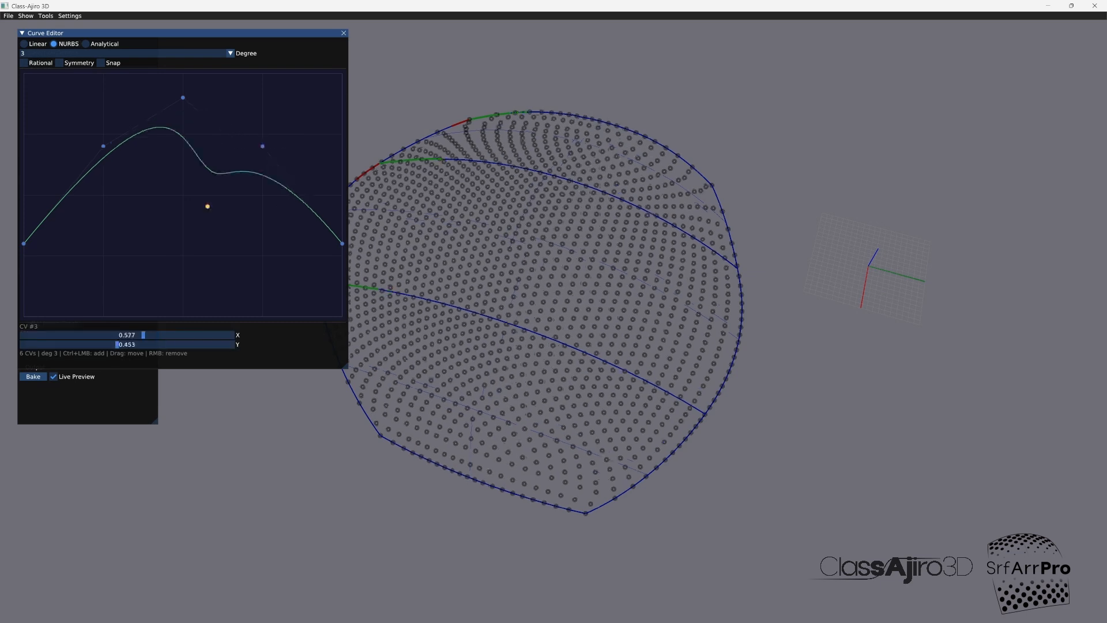
left_click(24, 63)
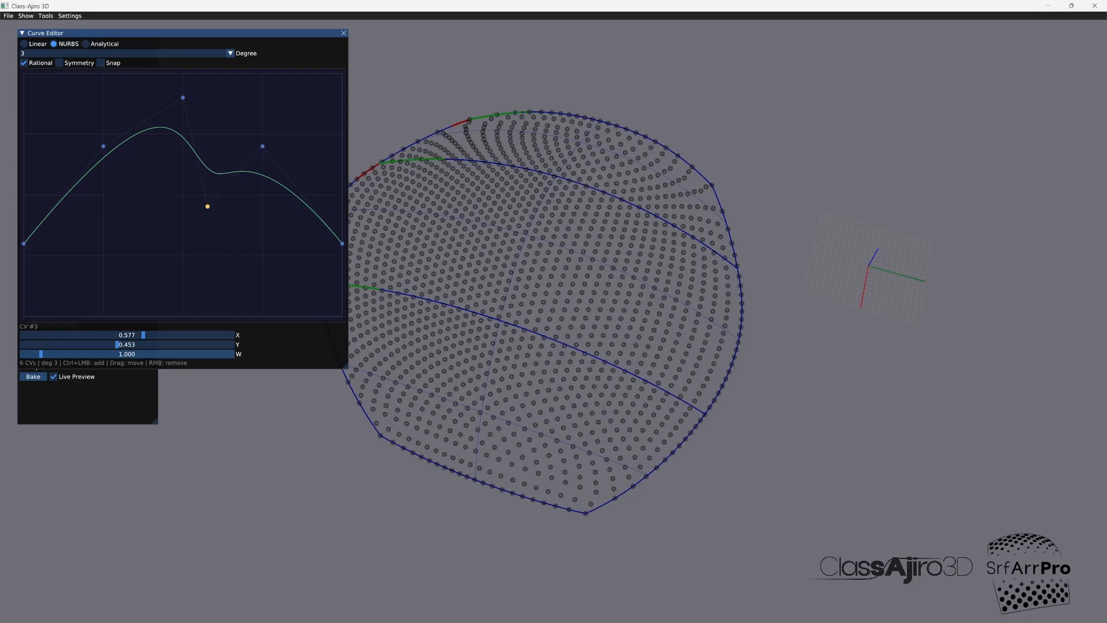
mouse_move(41, 354)
left_mouse_down()
mouse_move(22, 354)
mouse_move(162, 354)
mouse_move(50, 354)
left_mouse_up()
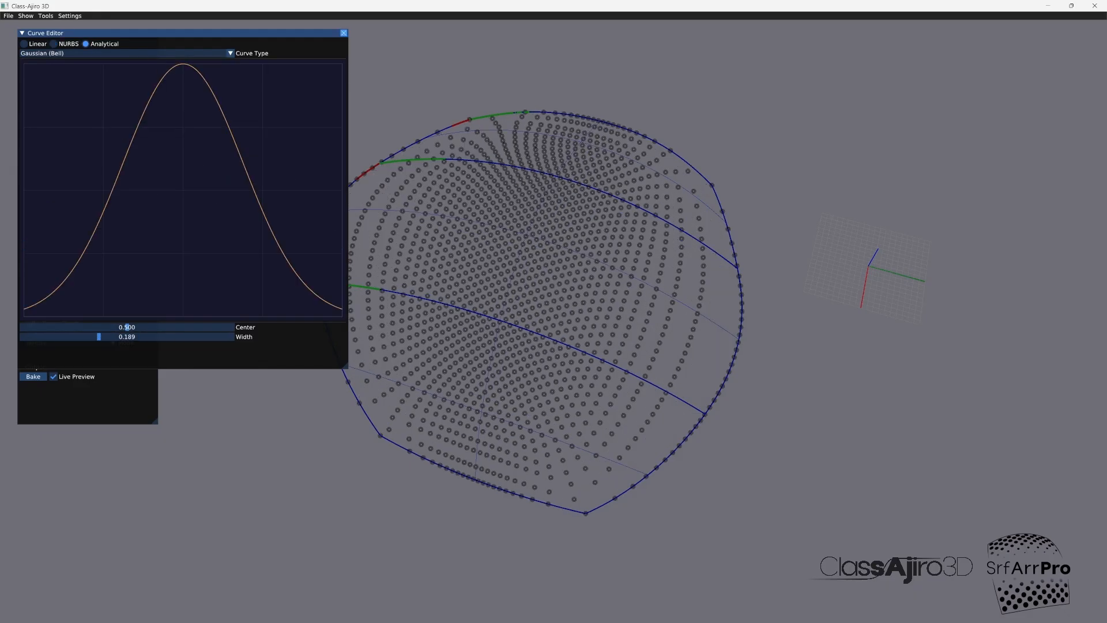
left_click(344, 33)
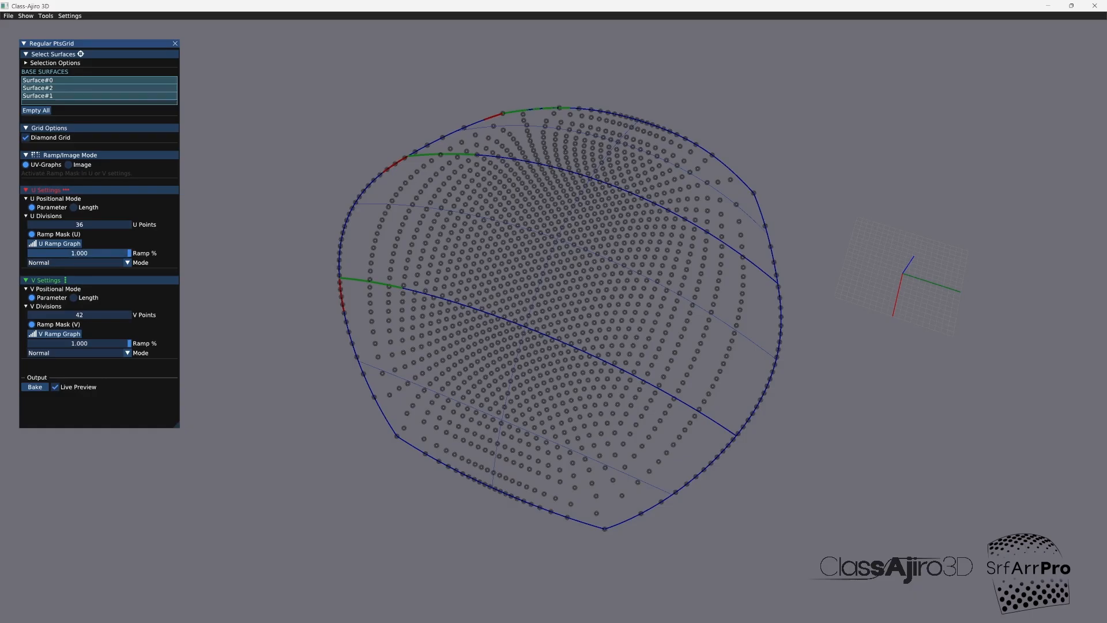
Step: Set the ramp percentage to 1.000 for U and 0.589 for V, and bake the point grid
mouse_move(129, 253)
left_mouse_down()
mouse_move(59, 253)
mouse_move(127, 253)
left_mouse_up()
left_click_drag(129, 343, 86, 343)
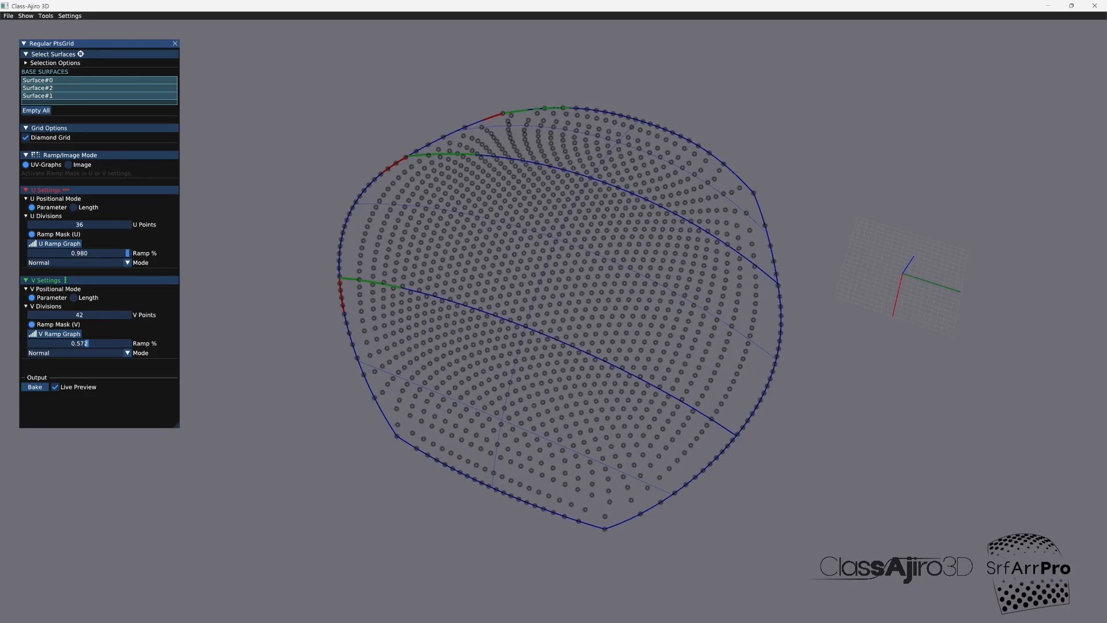
mouse_move(128, 253)
left_mouse_down()
mouse_move(102, 254)
mouse_move(131, 253)
left_mouse_up()
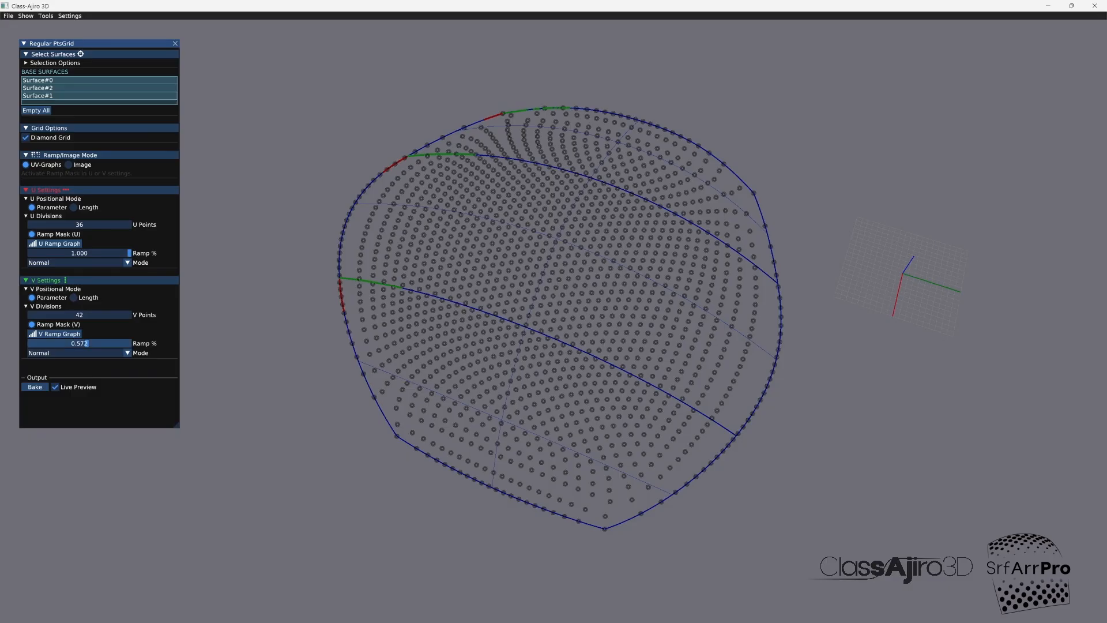
left_click_drag(87, 343, 88, 343)
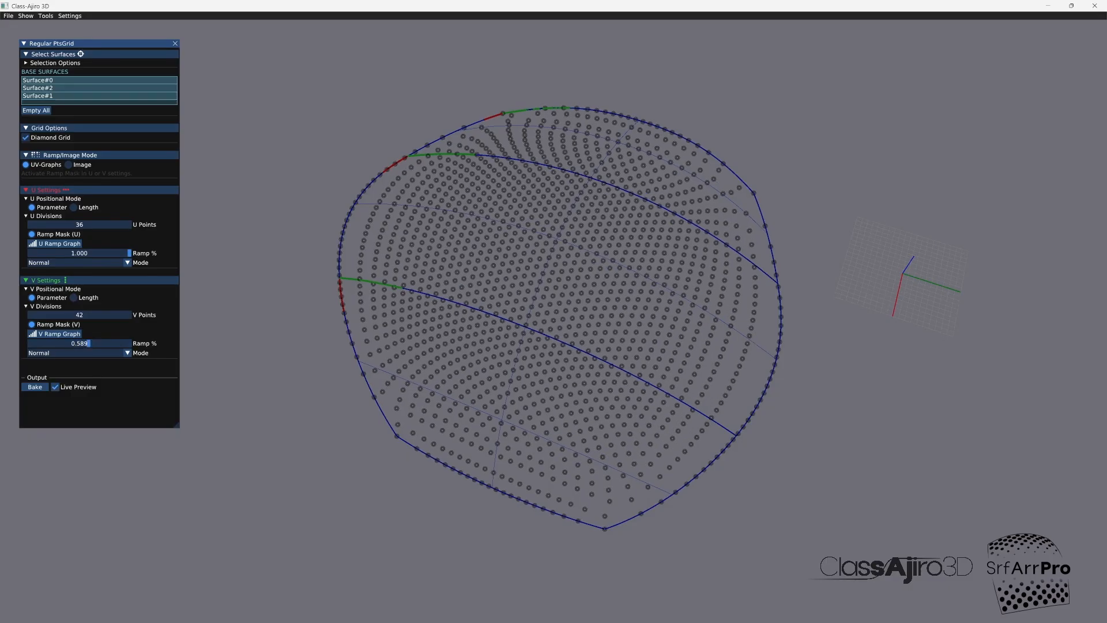
left_click(34, 386)
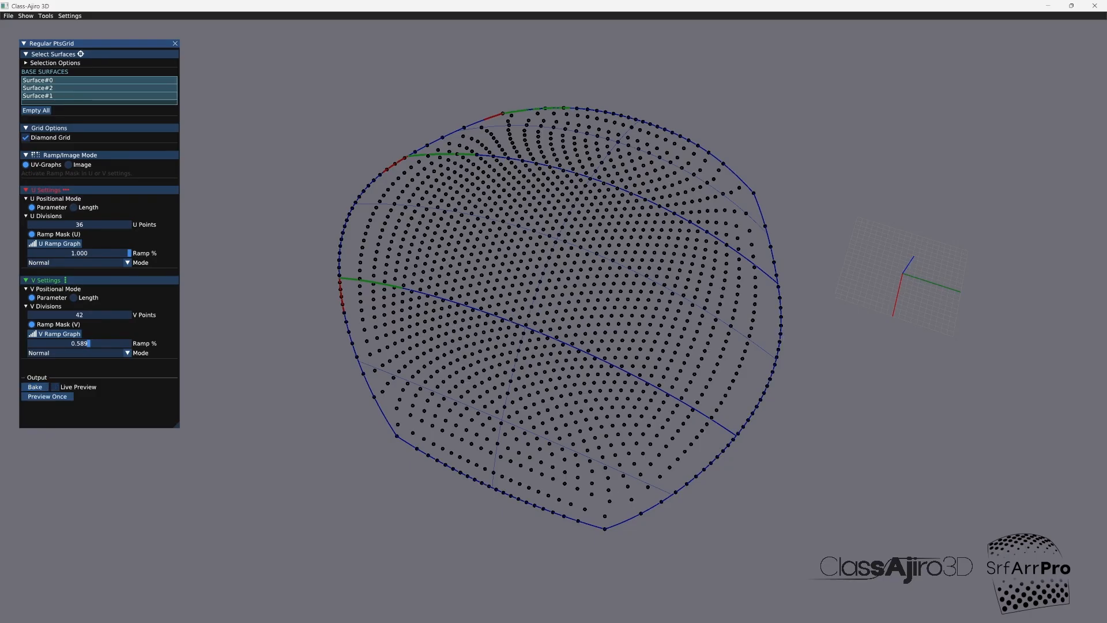
Step: Open the Object Lister beside the grid settings and toggle the baked regular grid's visibility off and back on
left_click(46, 15)
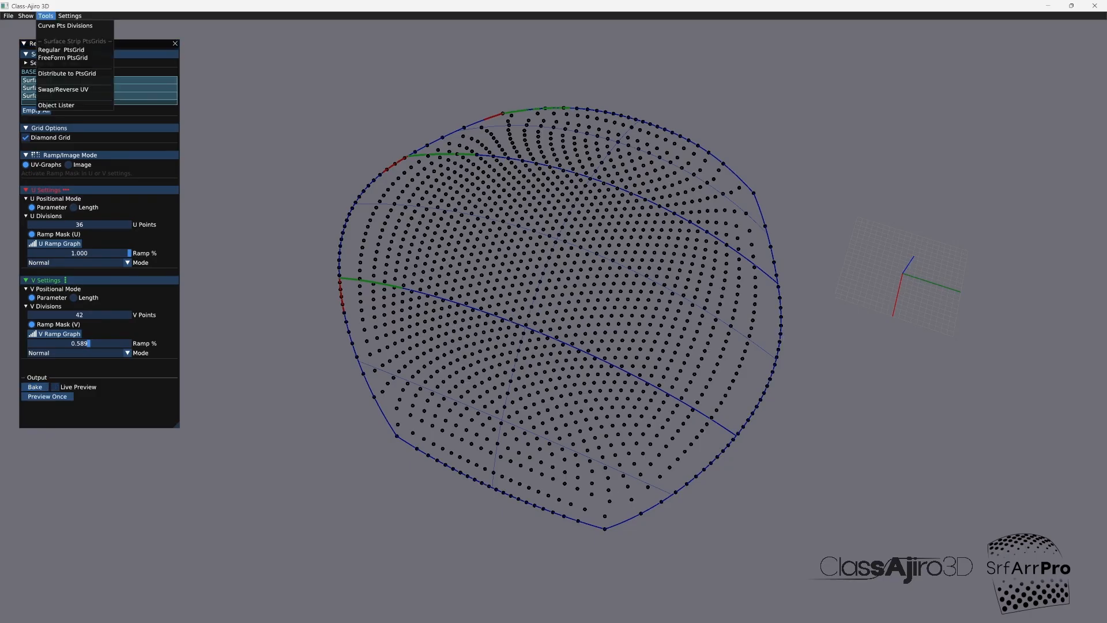
left_click(56, 105)
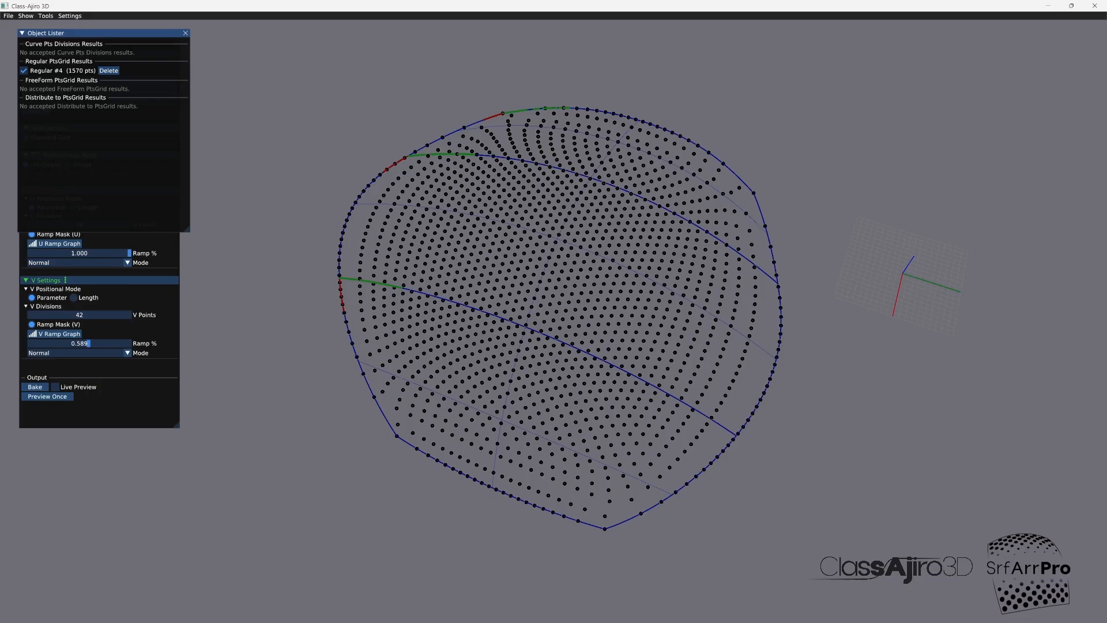
left_click_drag(86, 34, 247, 48)
left_click(184, 85)
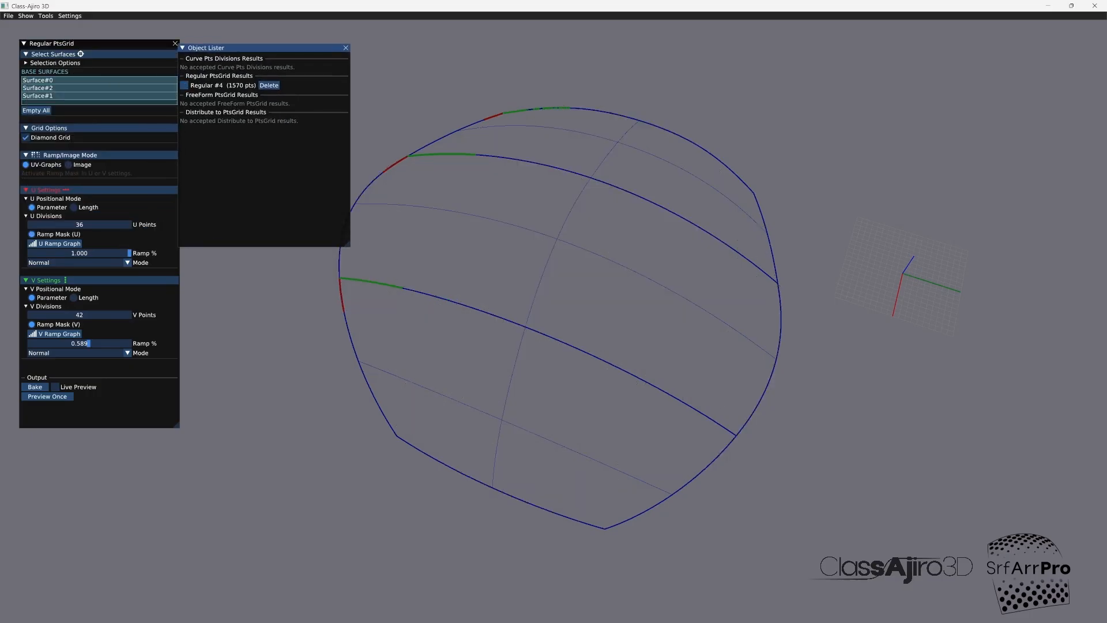
left_click(184, 86)
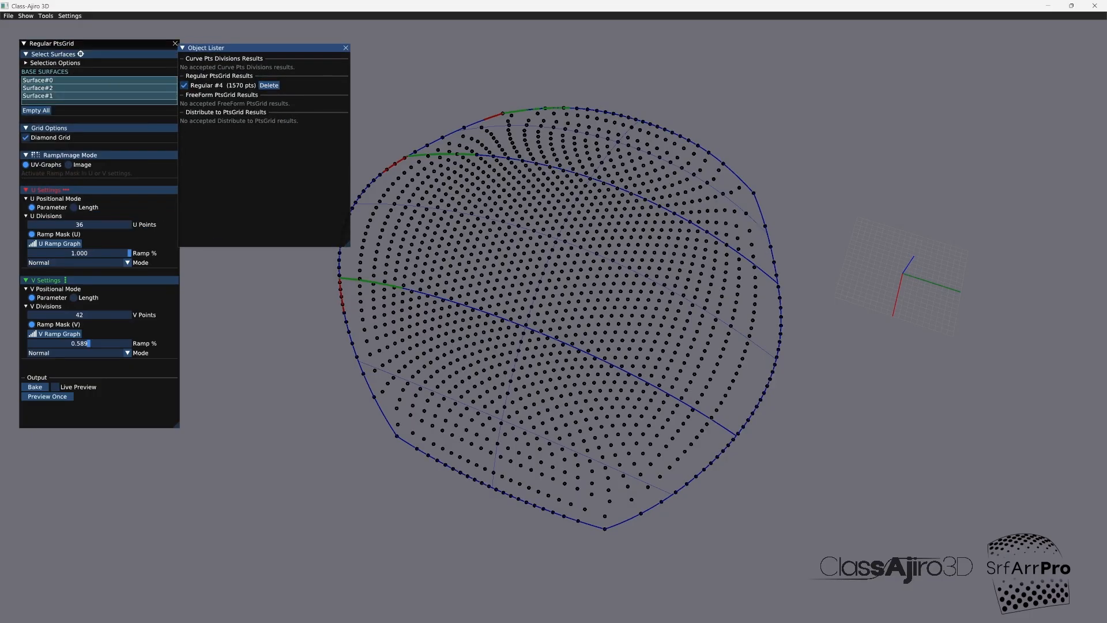
Step: Close the Regular PtsGrid tool and the Object Lister
left_click_drag(127, 44, 118, 51)
left_click(166, 50)
left_click_drag(230, 48, 130, 43)
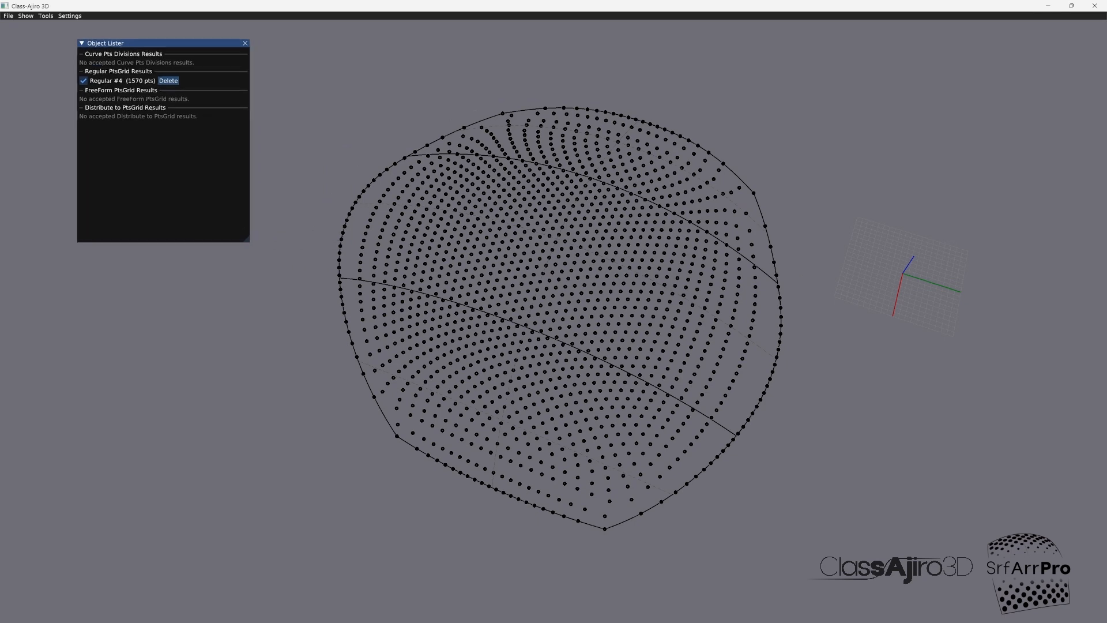
left_click(245, 44)
Step: Start Distribute to PtsGrid and import sphere.igs from the modules folder as the object to distribute
left_click(46, 16)
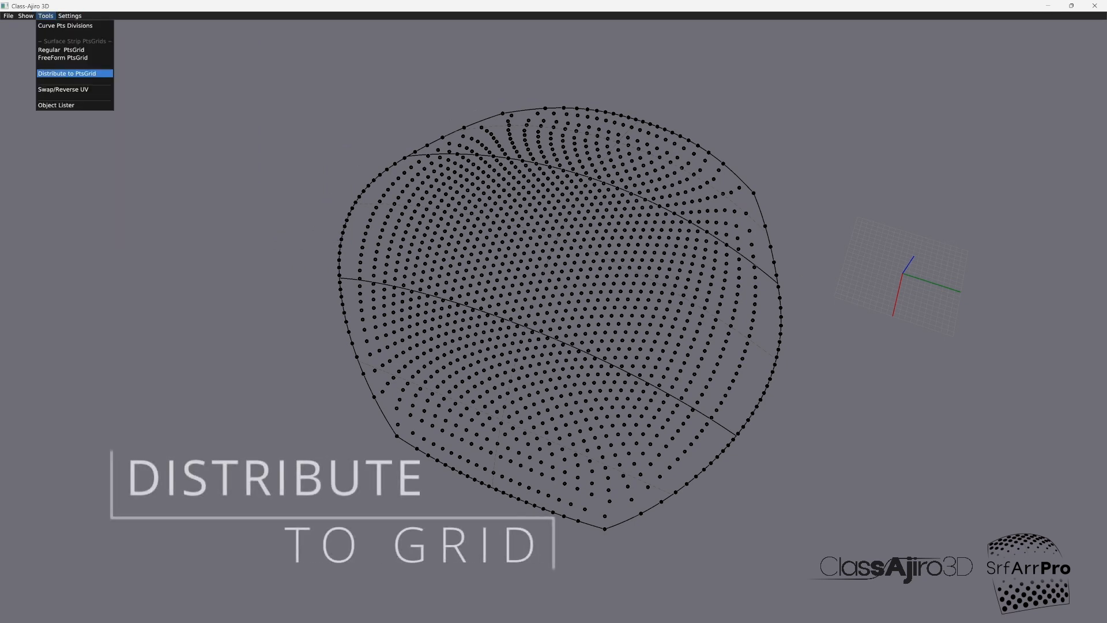
left_click(66, 73)
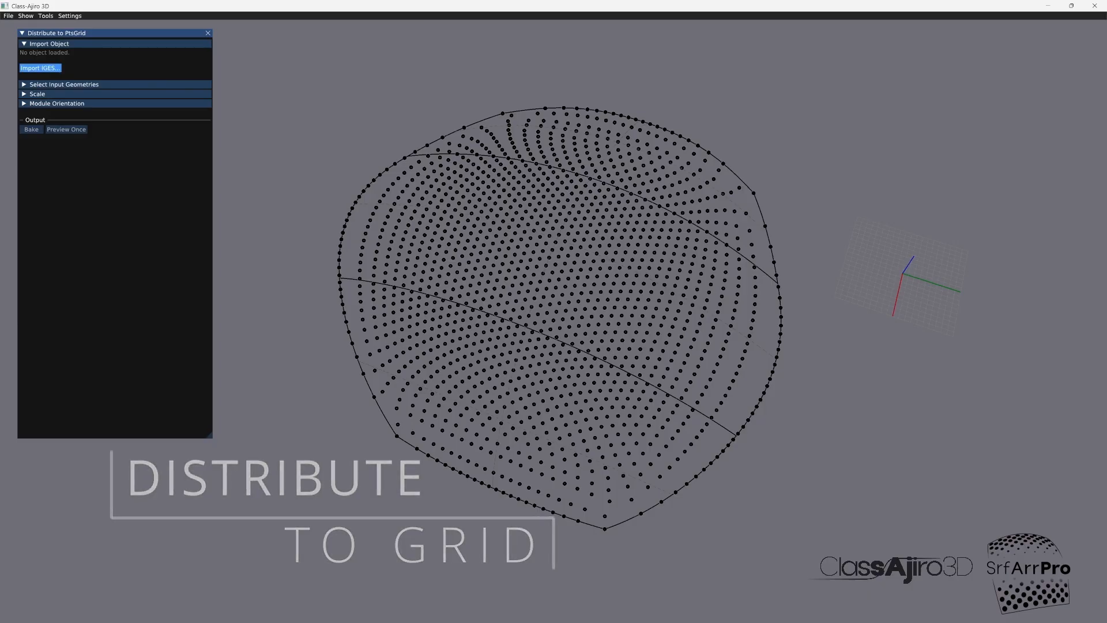
left_click(40, 68)
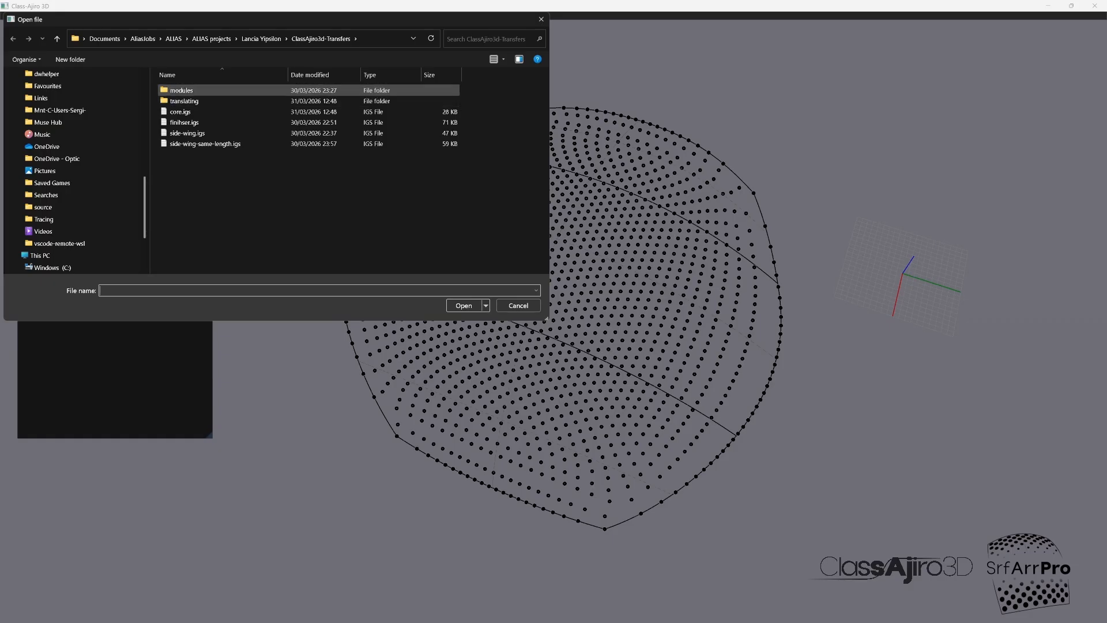
double_click(182, 90)
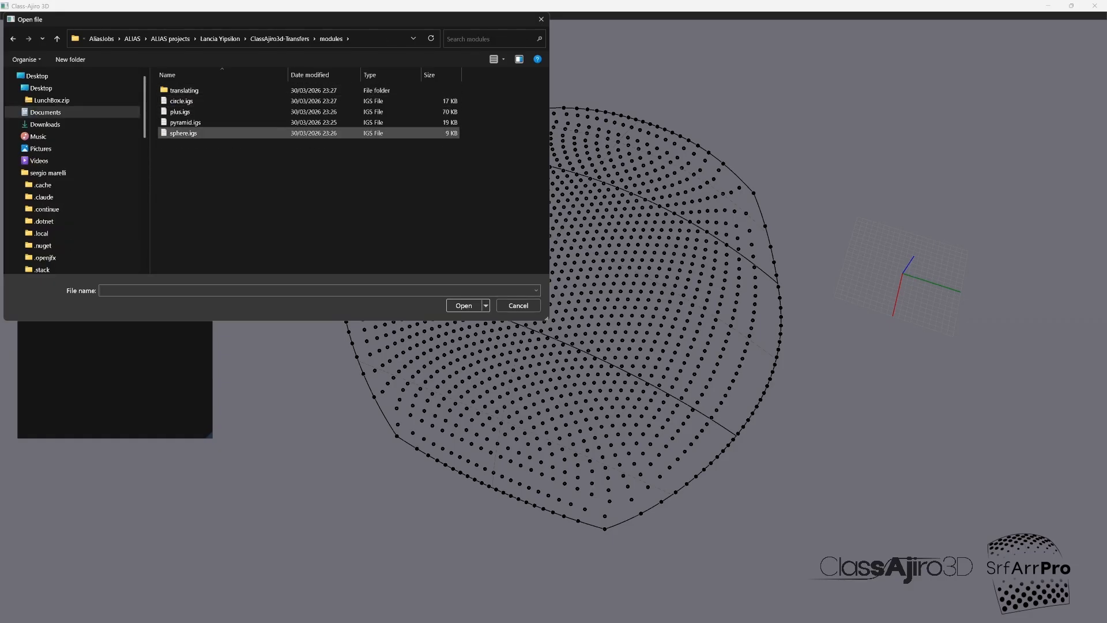
left_click(184, 133)
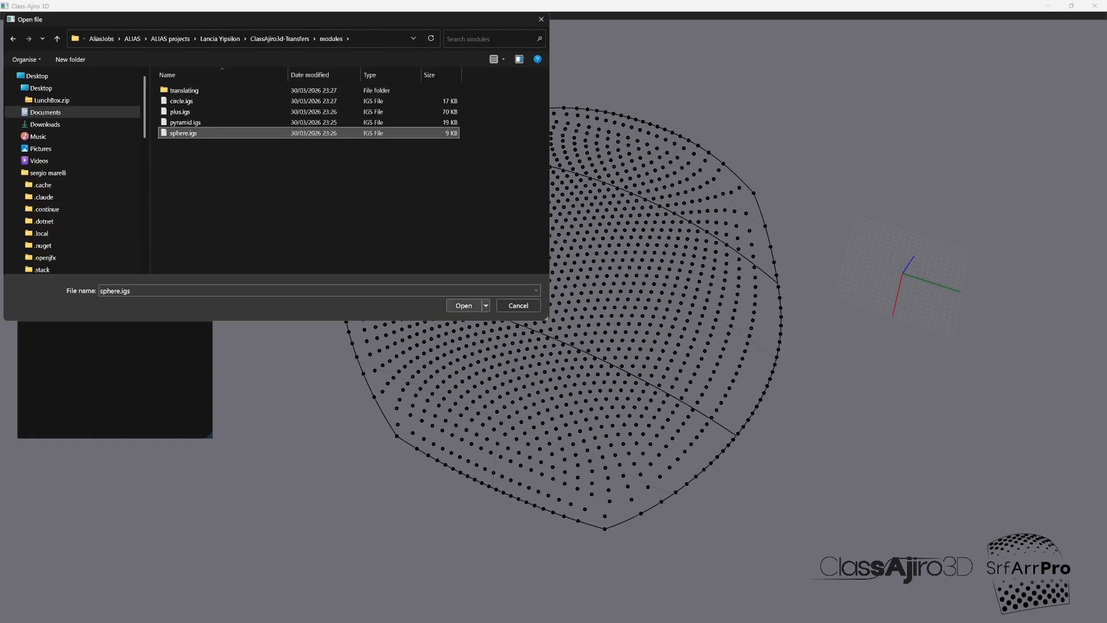
left_click(464, 305)
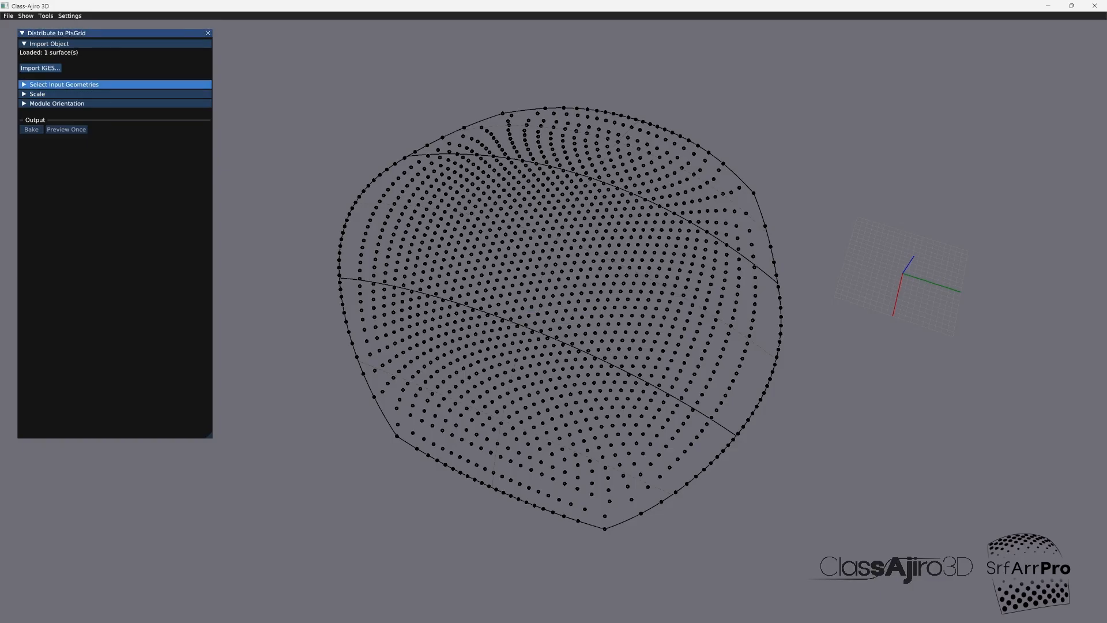
Step: Choose Regular #4 as the source result, expand the scale settings and preview the sphere distribution on the grid
left_click(63, 84)
left_click(142, 93)
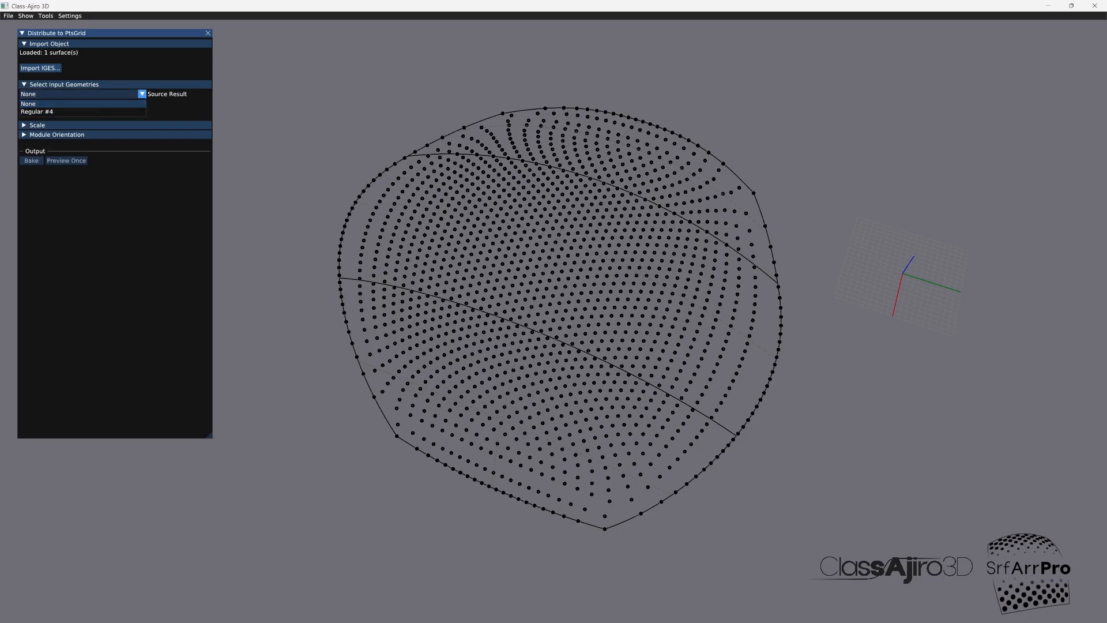
left_click(58, 111)
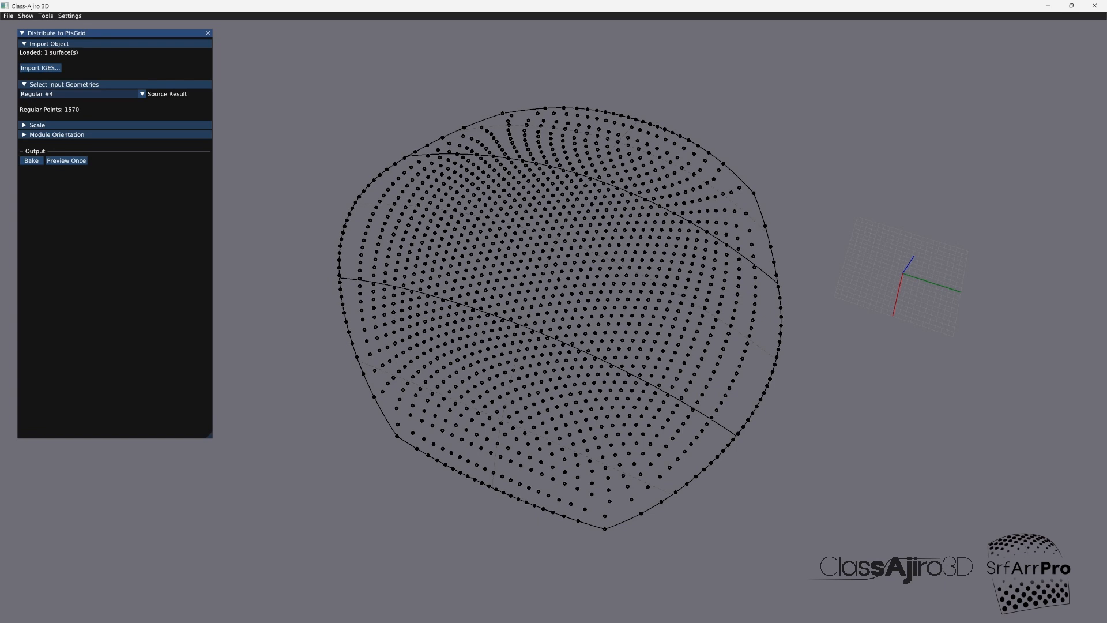
left_click(38, 125)
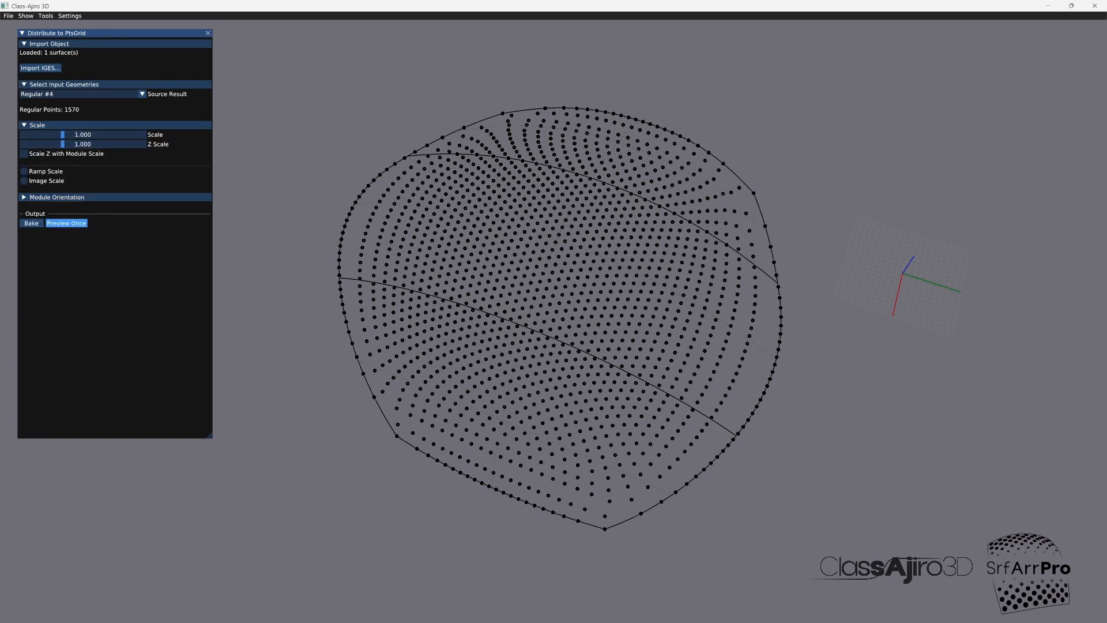
left_click(66, 223)
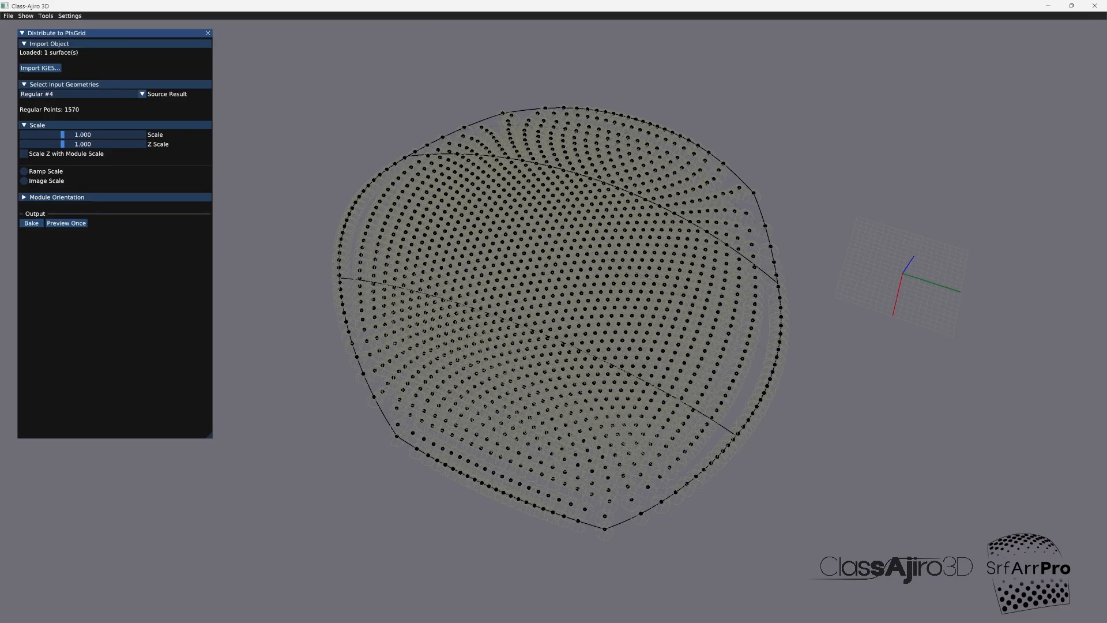
middle_click_drag(571, 311, 501, 167)
scroll(507, 264, "up", 10)
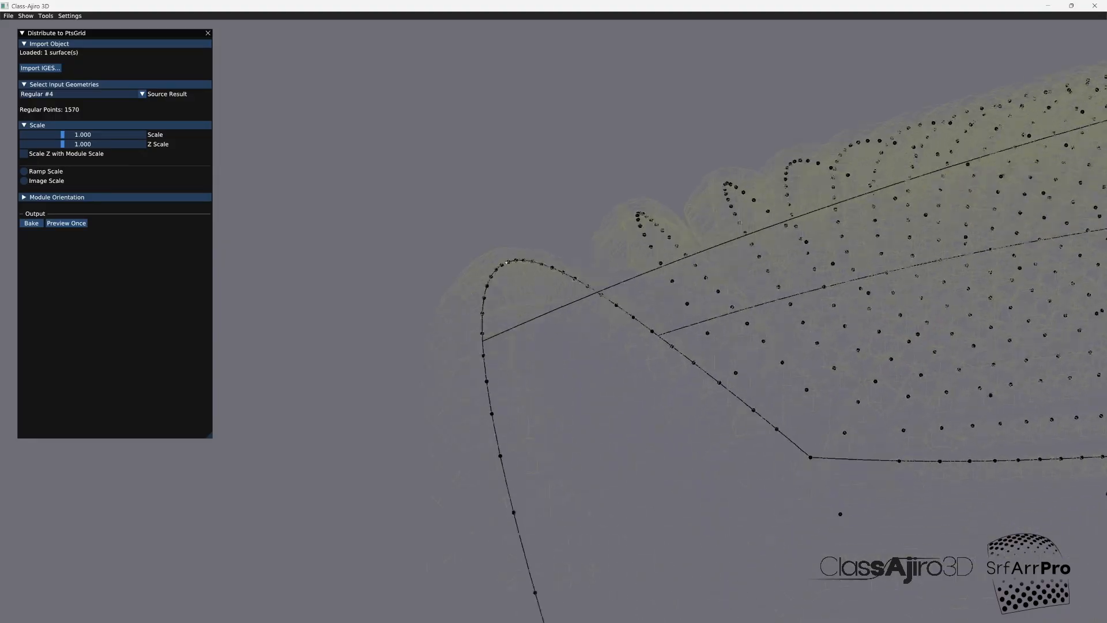
mouse_move(506, 262)
middle_mouse_down()
mouse_move(506, 228)
mouse_move(505, 254)
mouse_move(506, 228)
mouse_move(506, 253)
mouse_move(506, 238)
mouse_move(529, 290)
middle_mouse_up()
middle_click_drag(528, 292, 404, 242)
Step: Align the modules to the surface normal along their Z orientation and preview the distribution again
left_click(56, 197)
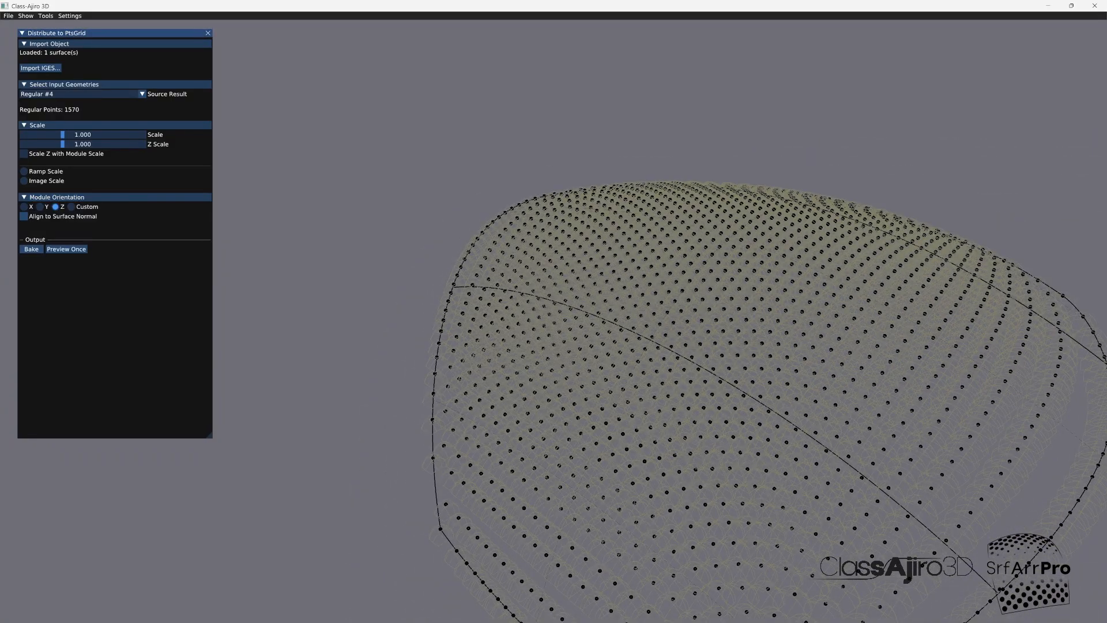
left_click(67, 249)
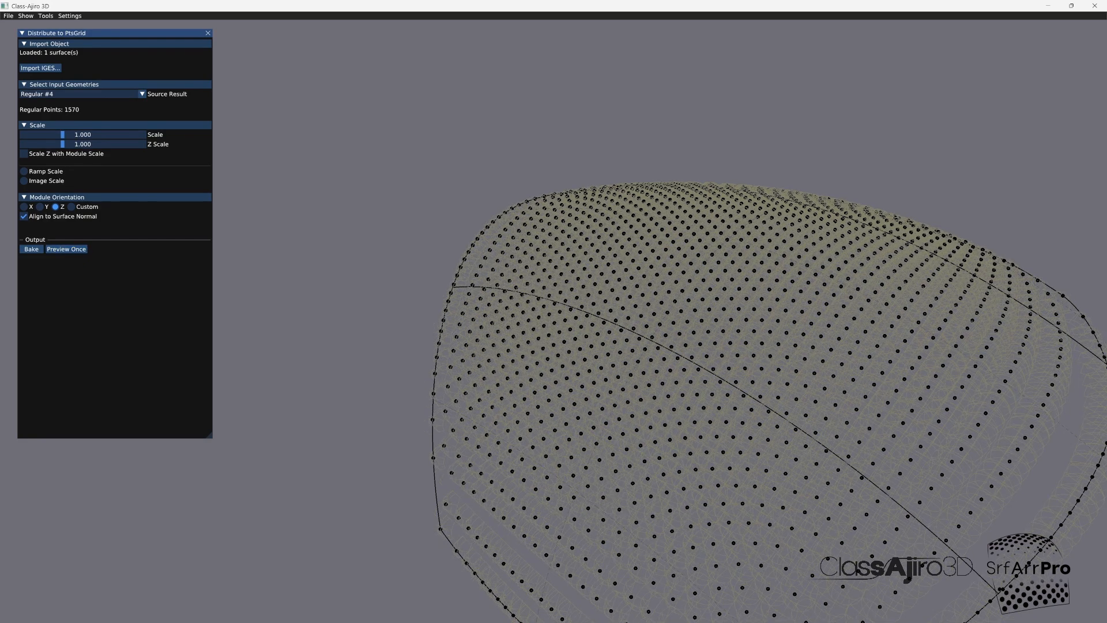
left_click_drag(634, 357, 729, 305)
left_click_drag(400, 474, 974, 508)
left_click_drag(463, 260, 356, 194)
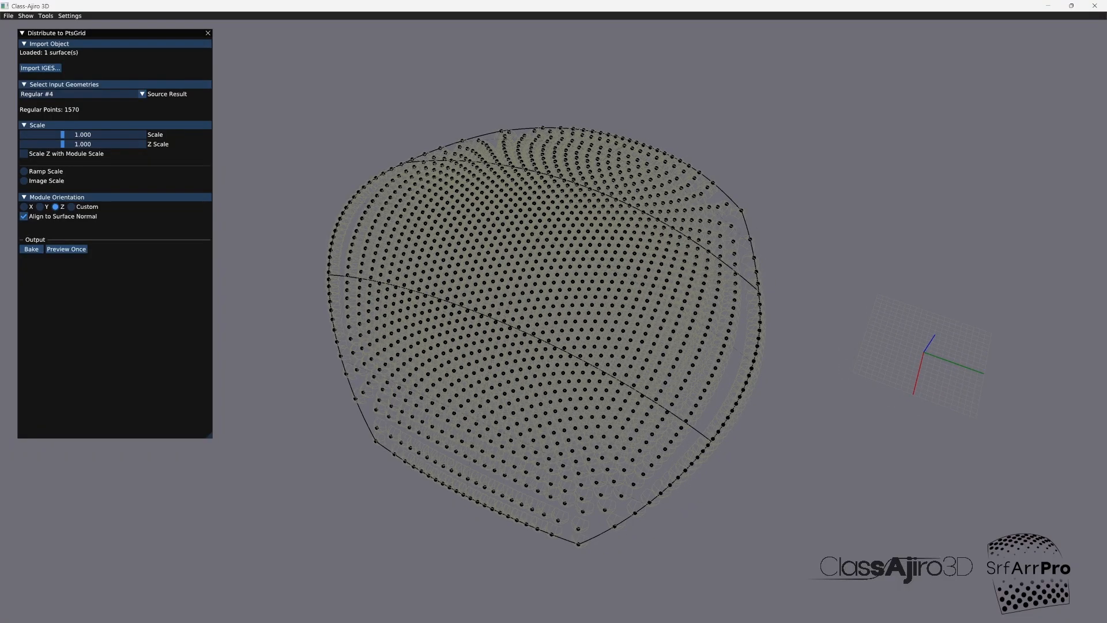
Step: Try a module scale of 0.660 and preview the spheres up close
left_click(62, 135)
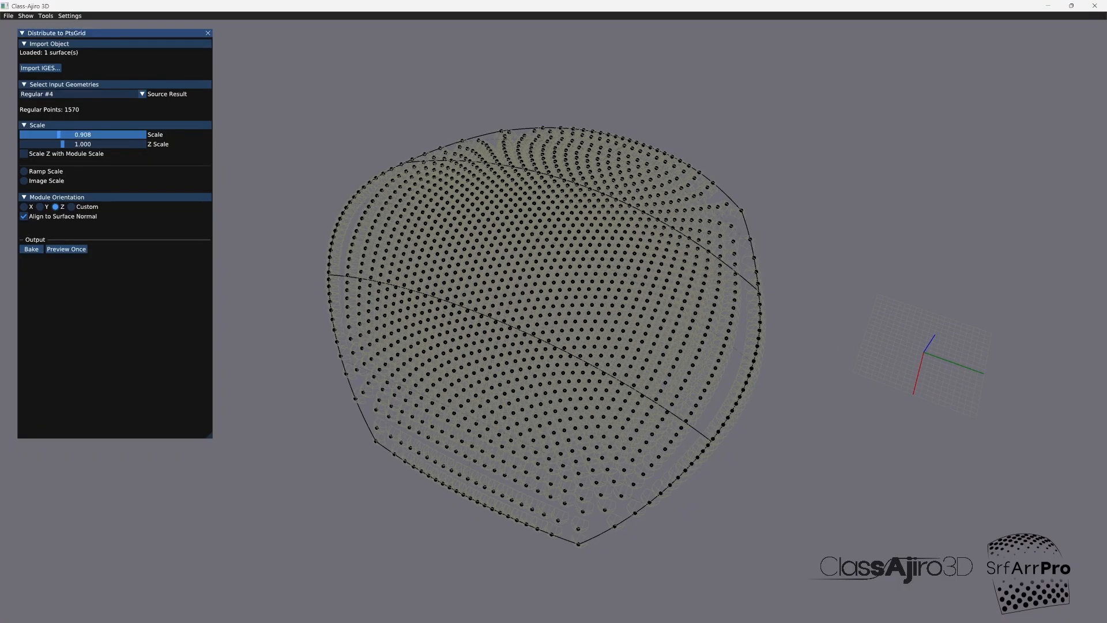
left_click_drag(59, 134, 50, 134)
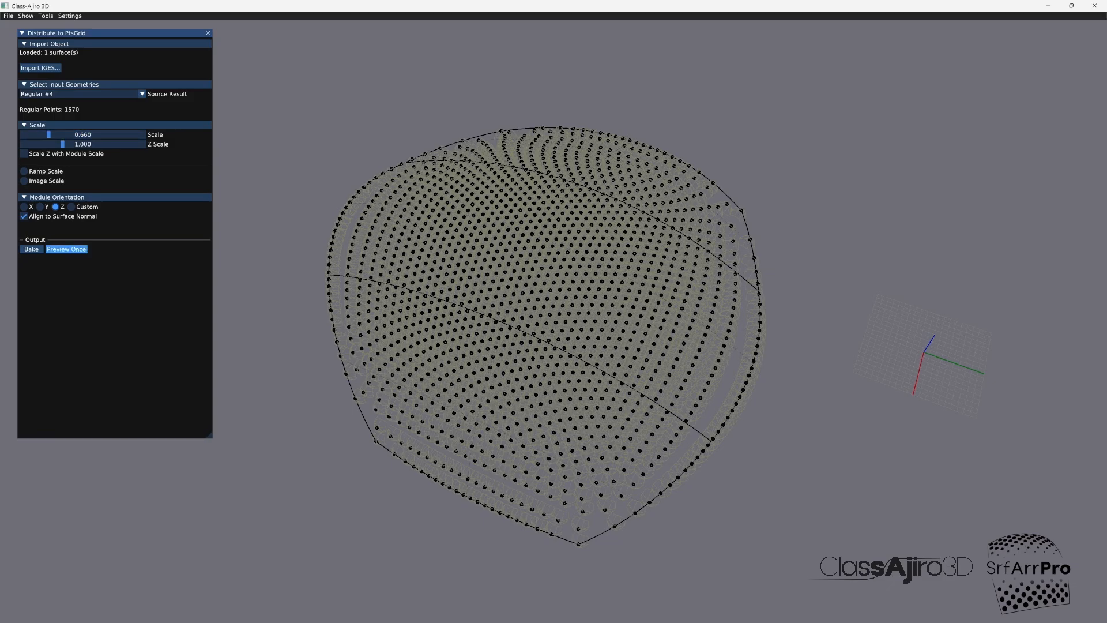
left_click(66, 249)
scroll(553, 311, "up", 10)
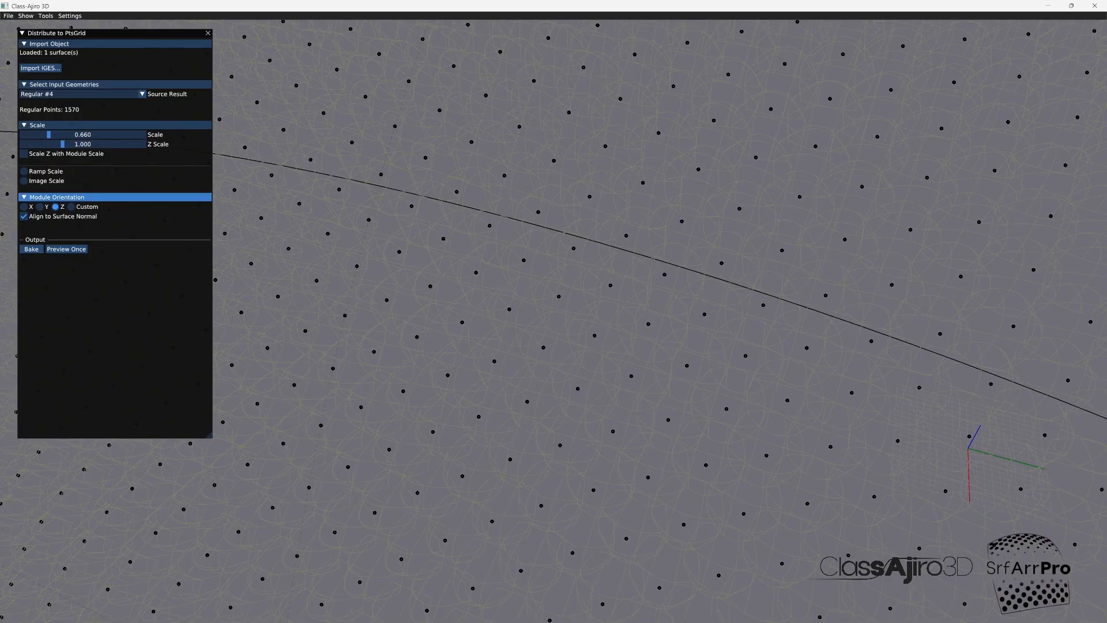
Step: Set the module scale to 0.533 and preview the sphere distribution over the whole surface
left_click_drag(49, 134, 44, 134)
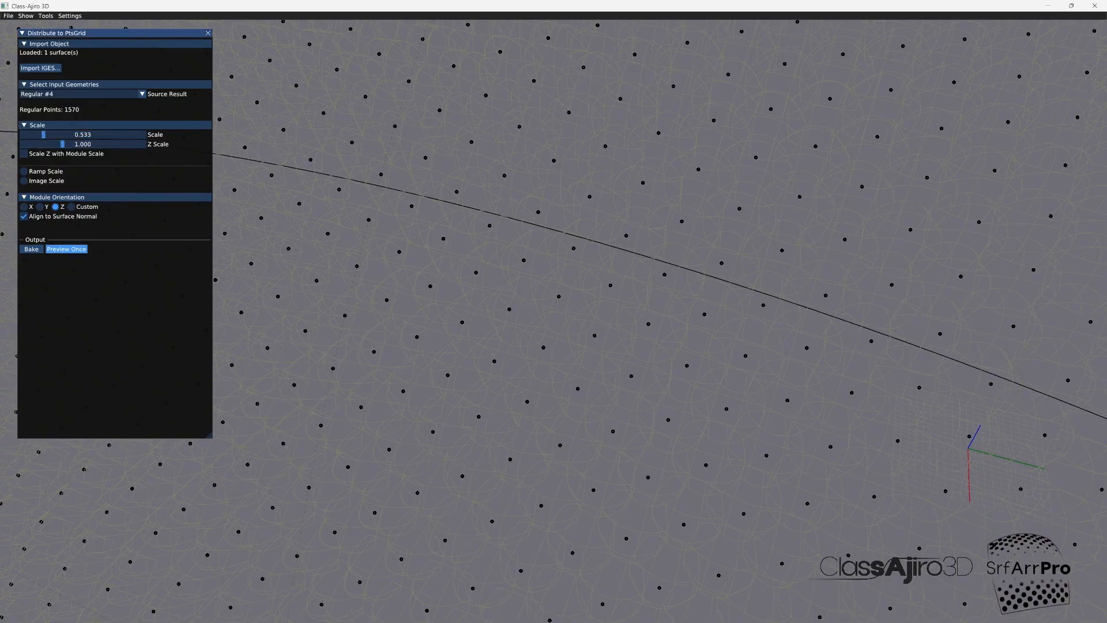
left_click(67, 249)
left_click_drag(634, 369, 559, 360)
scroll(554, 312, "down", 8)
middle_click_drag(560, 311, 565, 360)
left_click_drag(564, 346, 538, 323)
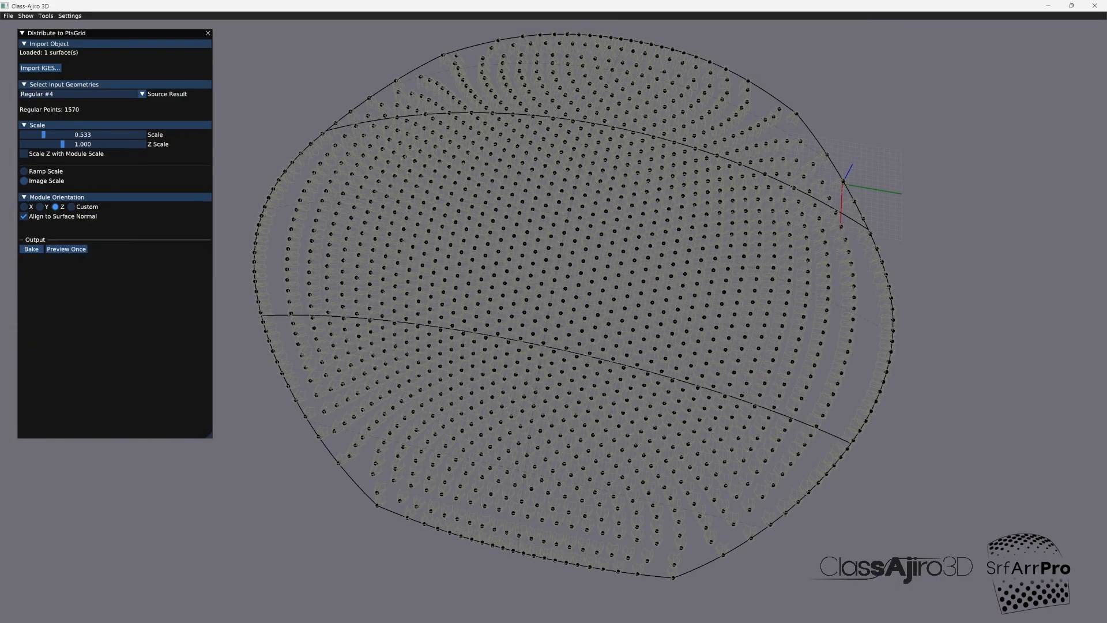
Step: Switch to image-driven scaling and set the procedural Radial Gaussian image's sigma to 0.231
left_click(24, 181)
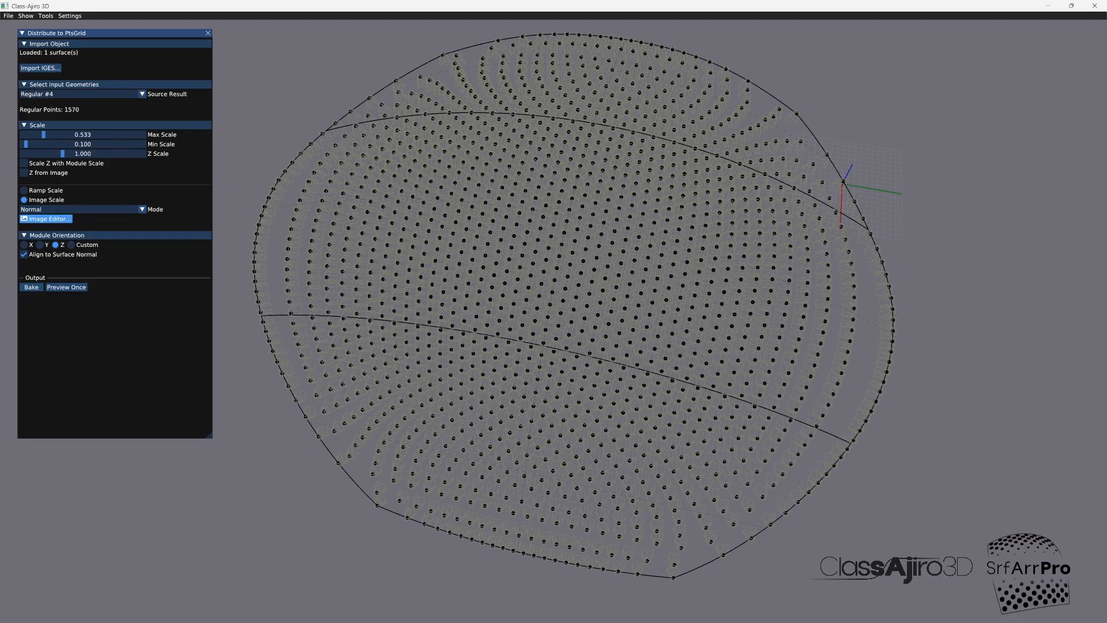
left_click(46, 218)
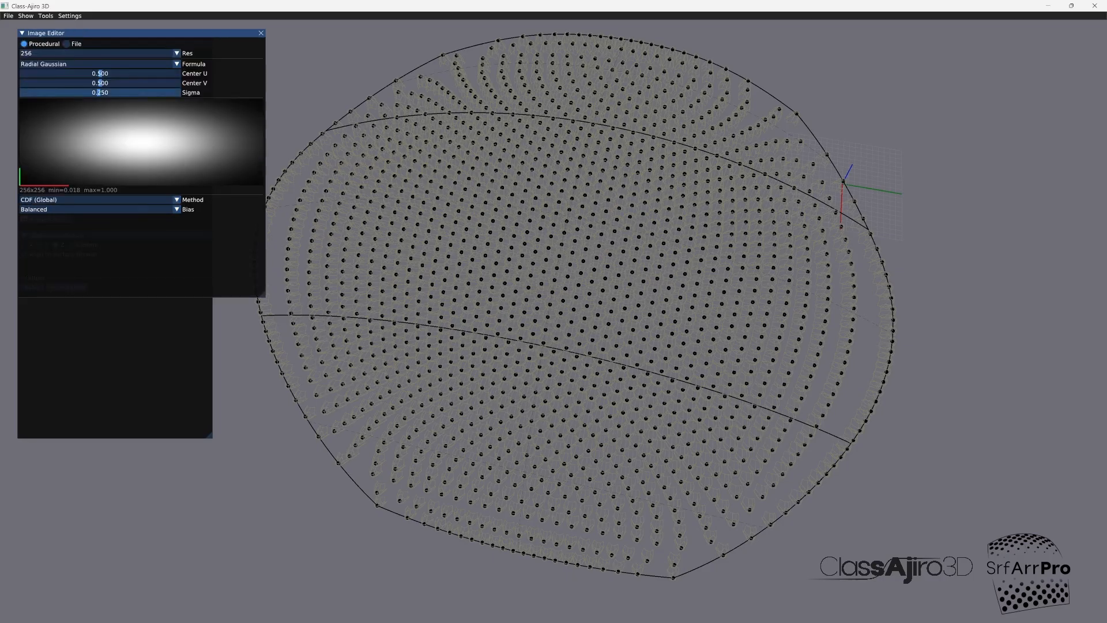
left_click_drag(99, 92, 93, 93)
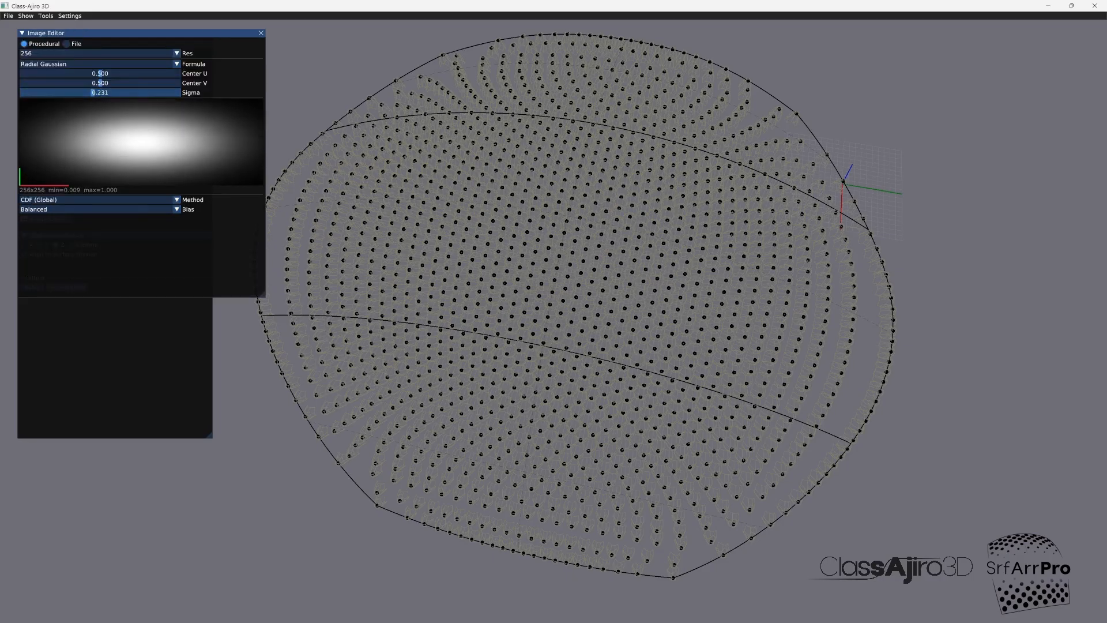
left_click(261, 33)
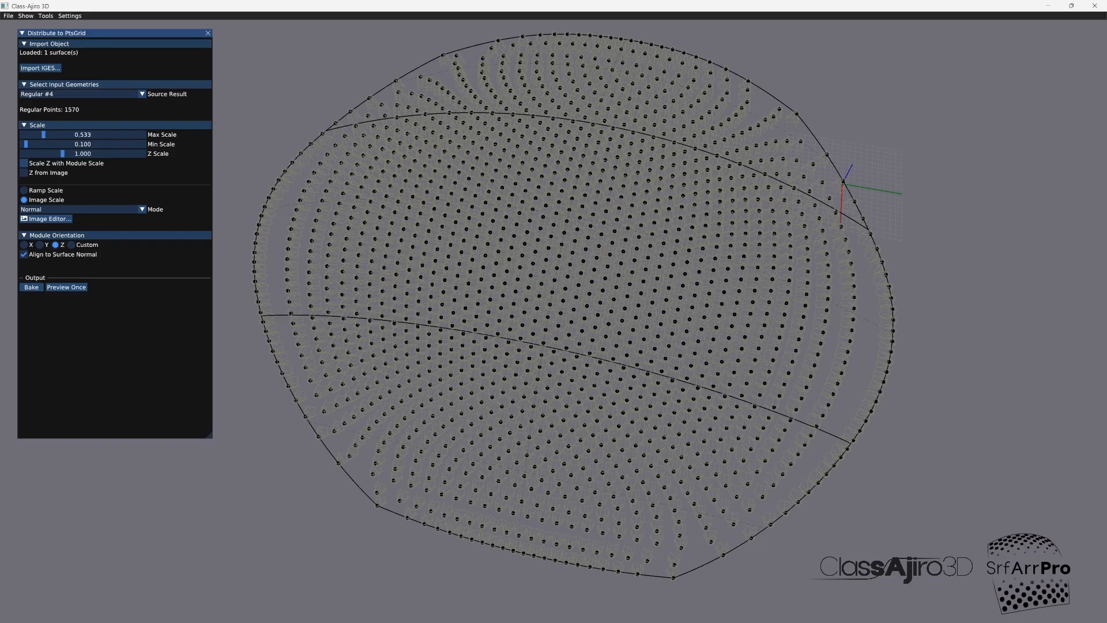
Step: Drive the Z scale from the image and preview the image-scaled spheres
left_click(24, 163)
left_click(23, 172)
left_click(67, 287)
mouse_move(438, 311)
left_mouse_down()
mouse_move(496, 351)
mouse_move(444, 329)
left_mouse_up()
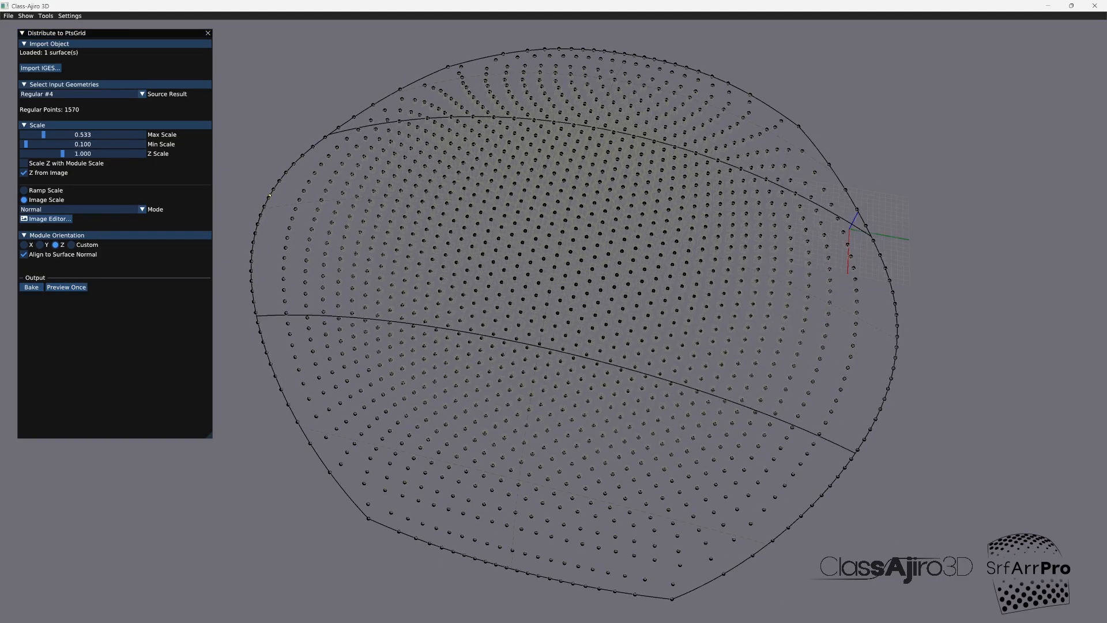
Step: Bake the sphere distribution, inspect the baked modules up close, and close the Distribute to PtsGrid tool
left_click(31, 287)
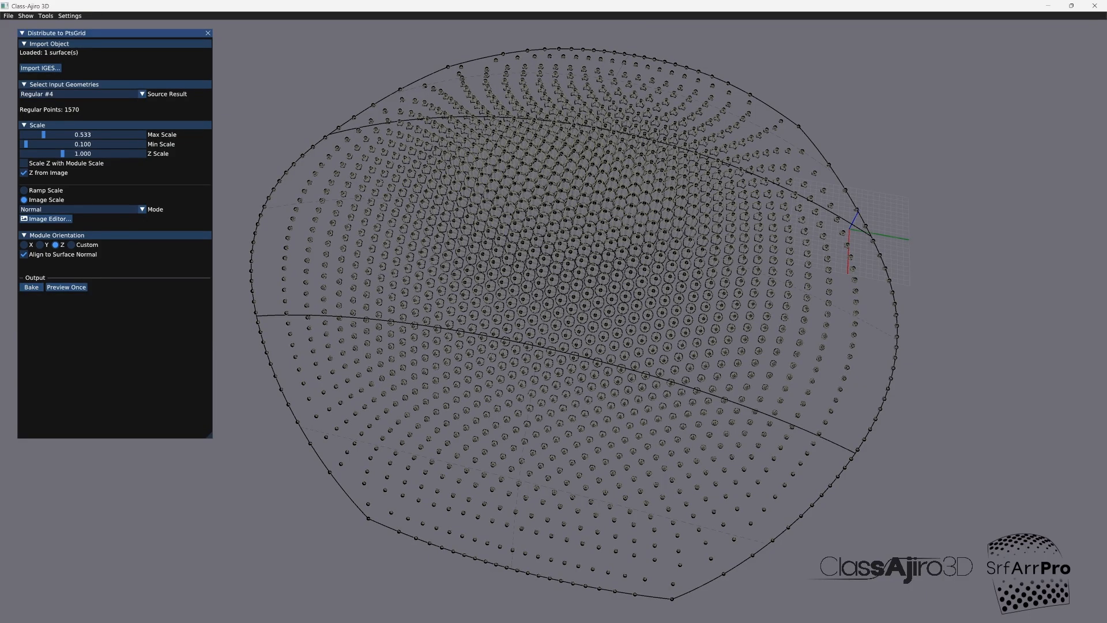
scroll(519, 340, "up", 5)
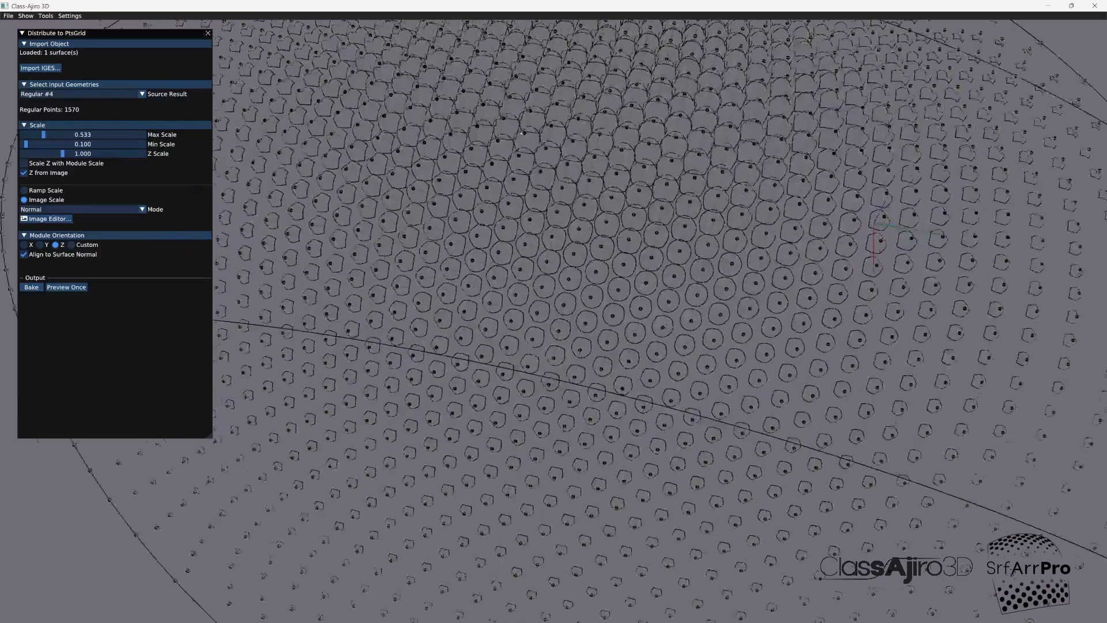
left_click_drag(519, 340, 638, 303)
scroll(588, 290, "up", 2)
scroll(587, 290, "down", 9)
scroll(588, 290, "up", 2)
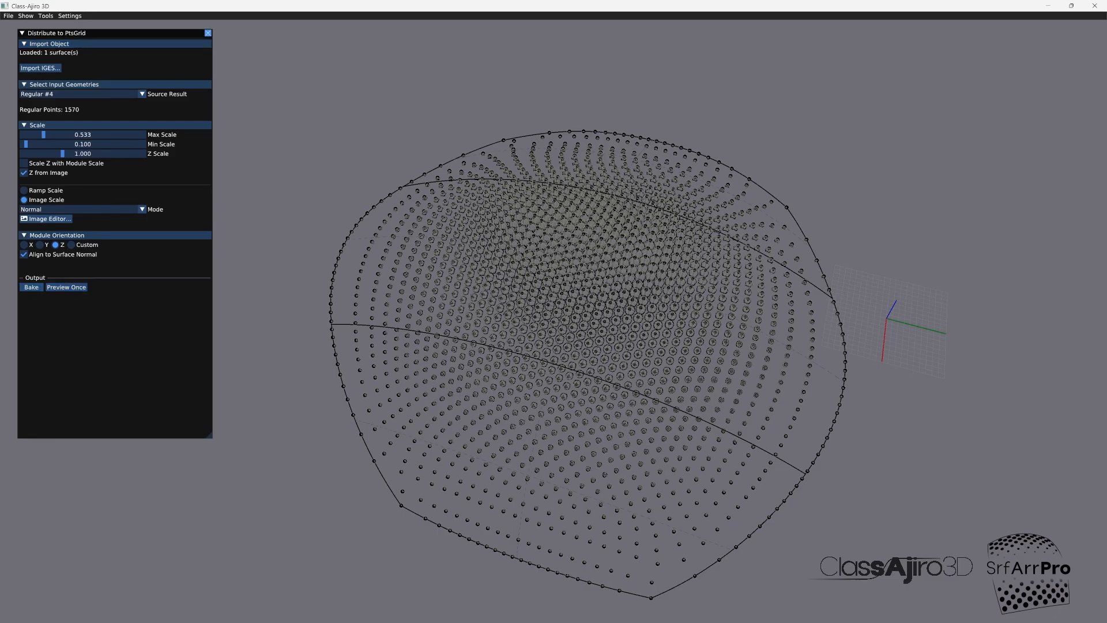
left_click(208, 33)
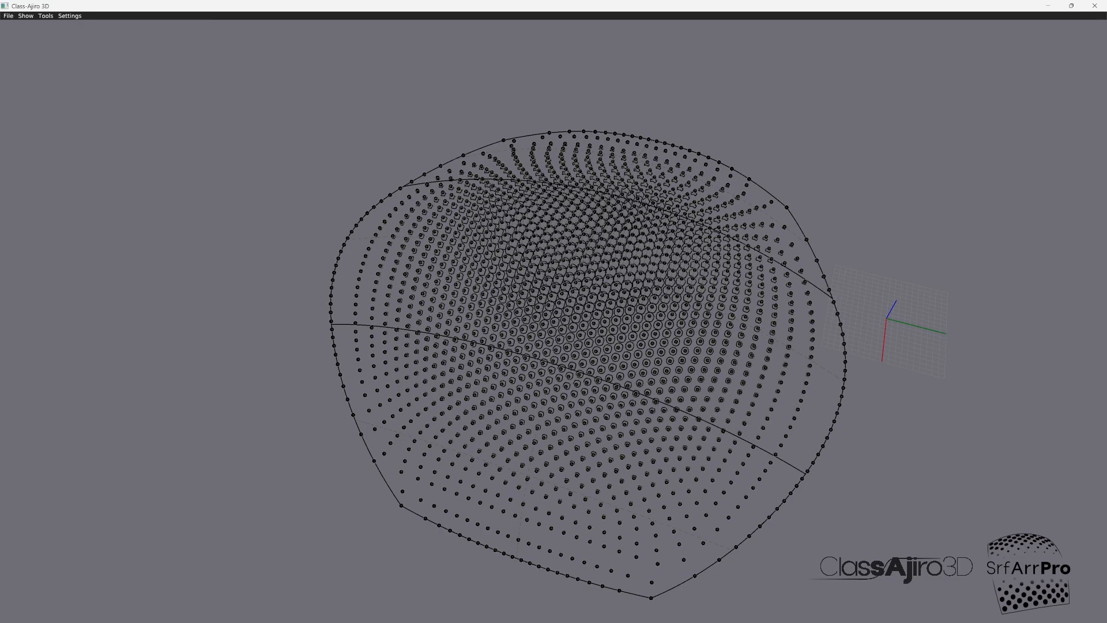
Step: Save the results to IGES as core_spheres.igs in the modules folder
left_click(46, 16)
mouse_move(8, 16)
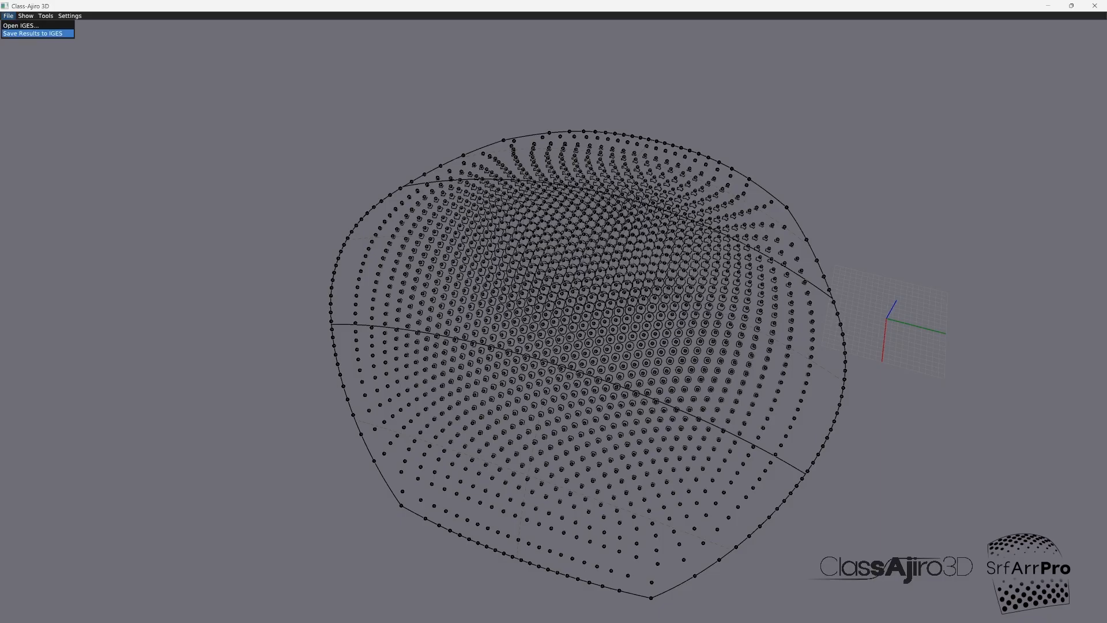
left_click(32, 34)
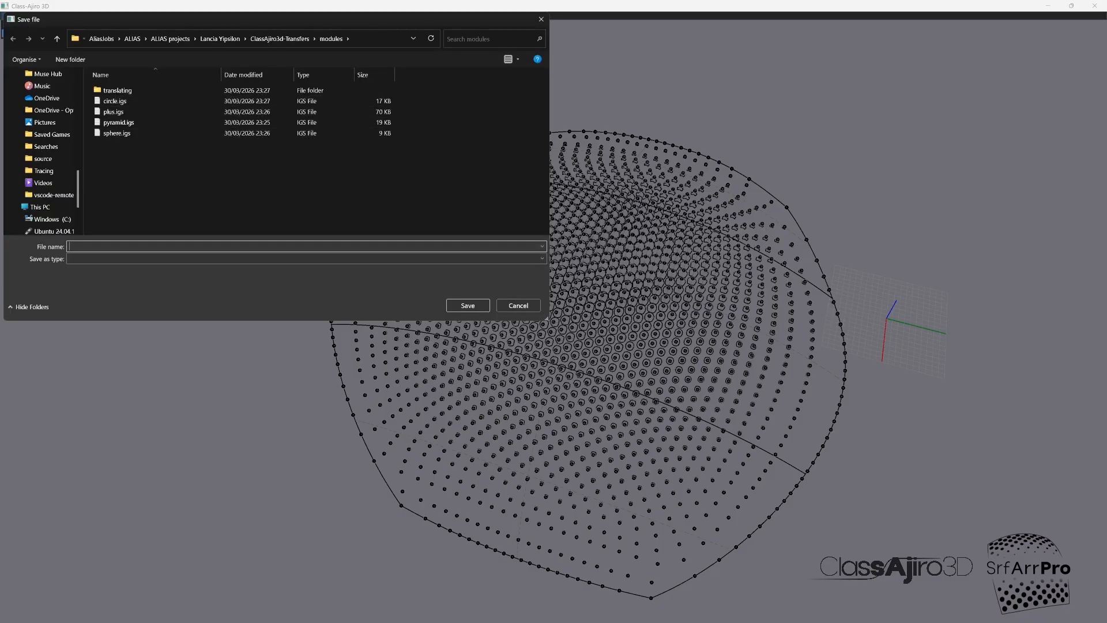
type("core_spheres.igs")
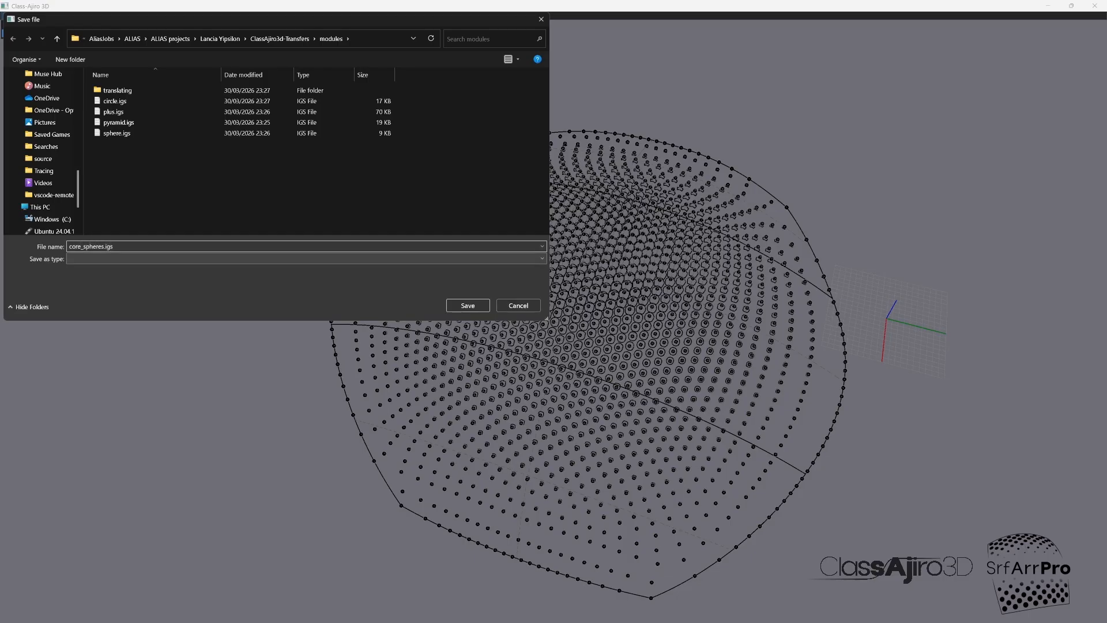
key("Return")
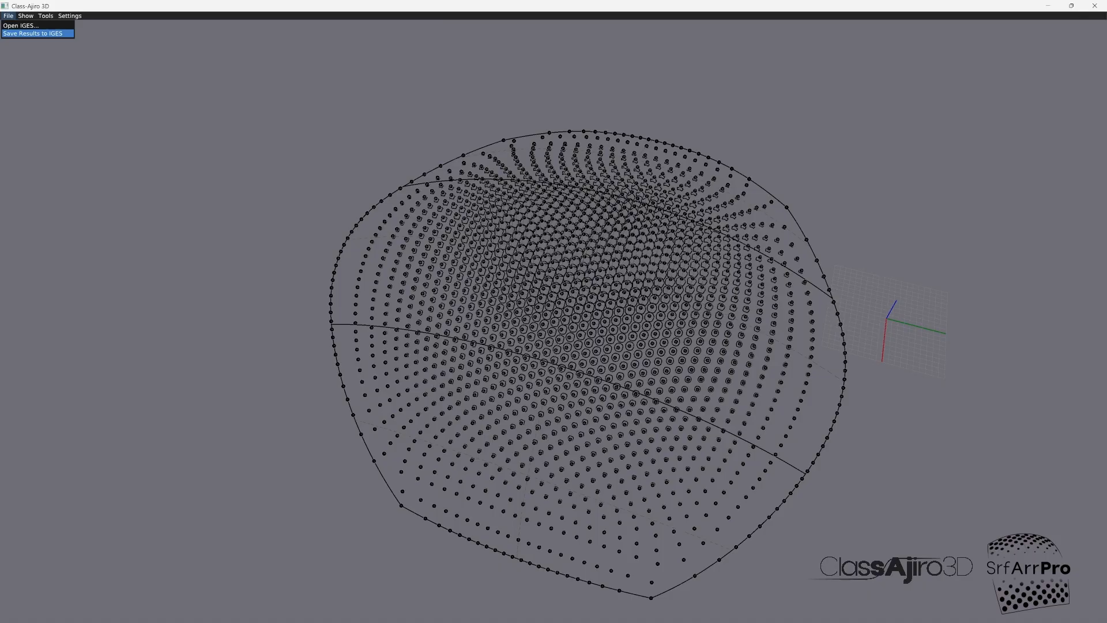
Step: Switch to Alias and open core_spheres.igs from the modules folder inside ClassAjiro3d-Transfers
left_click(150, 610)
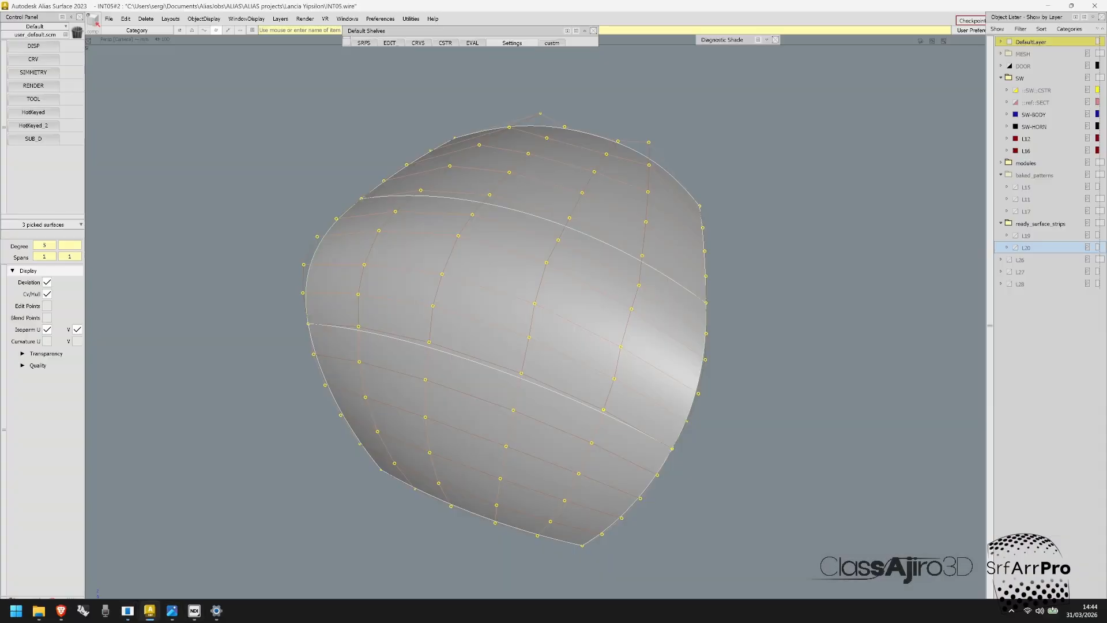
left_click(108, 18)
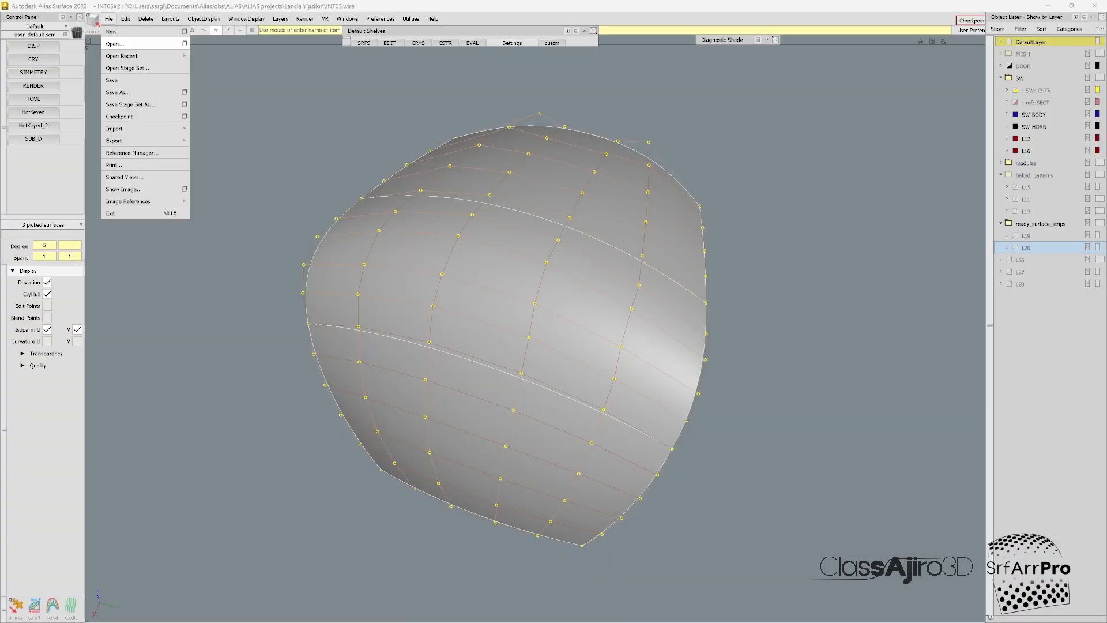
left_click(114, 43)
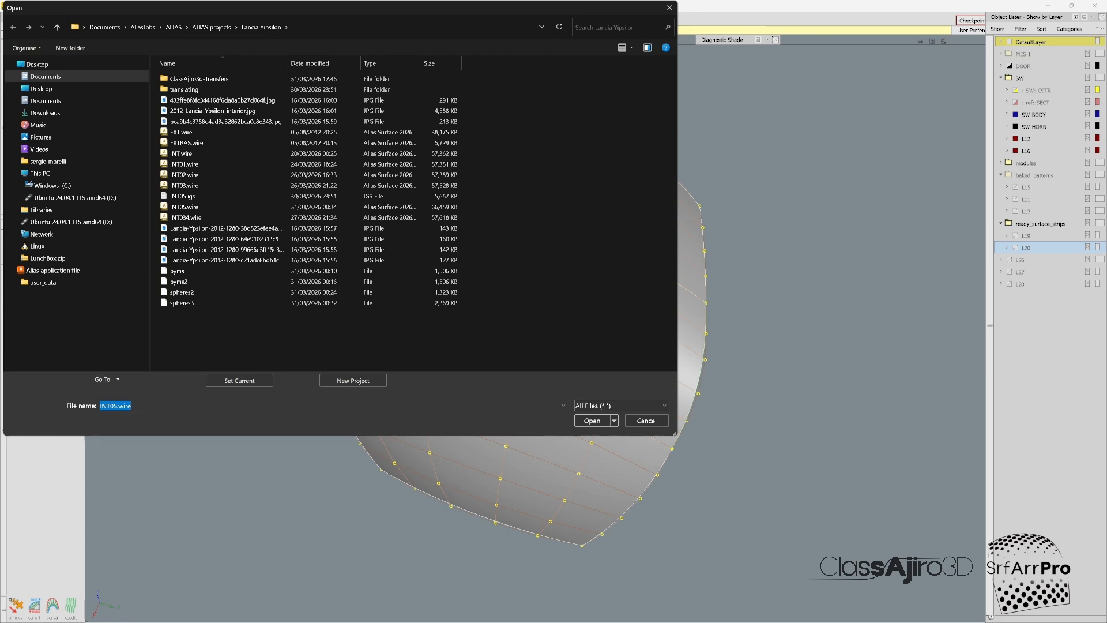
double_click(199, 79)
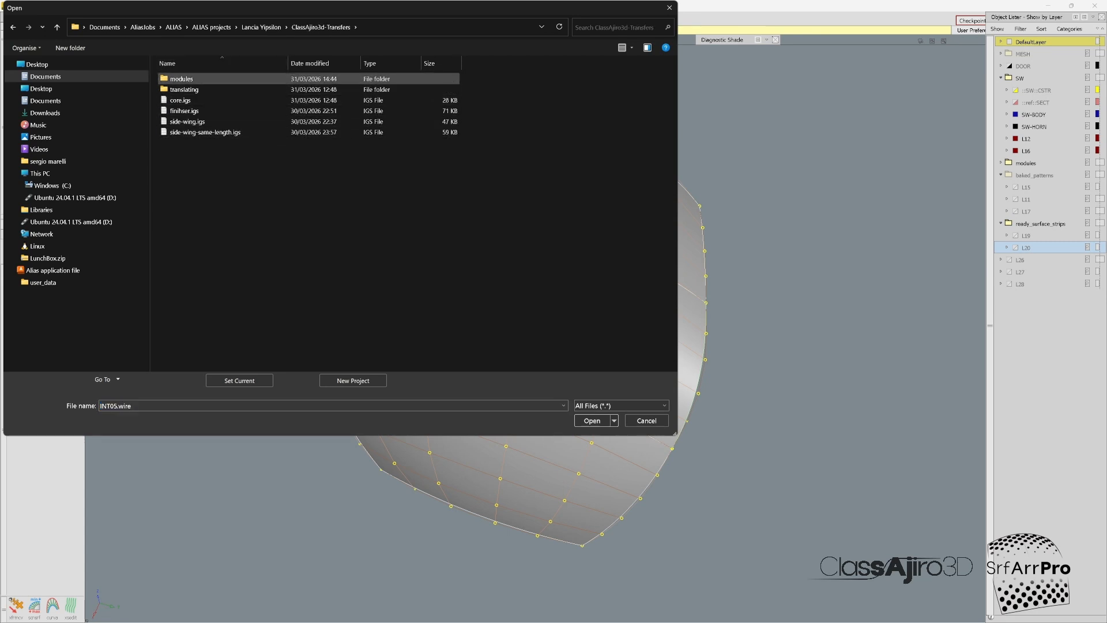
double_click(181, 79)
left_click(192, 100)
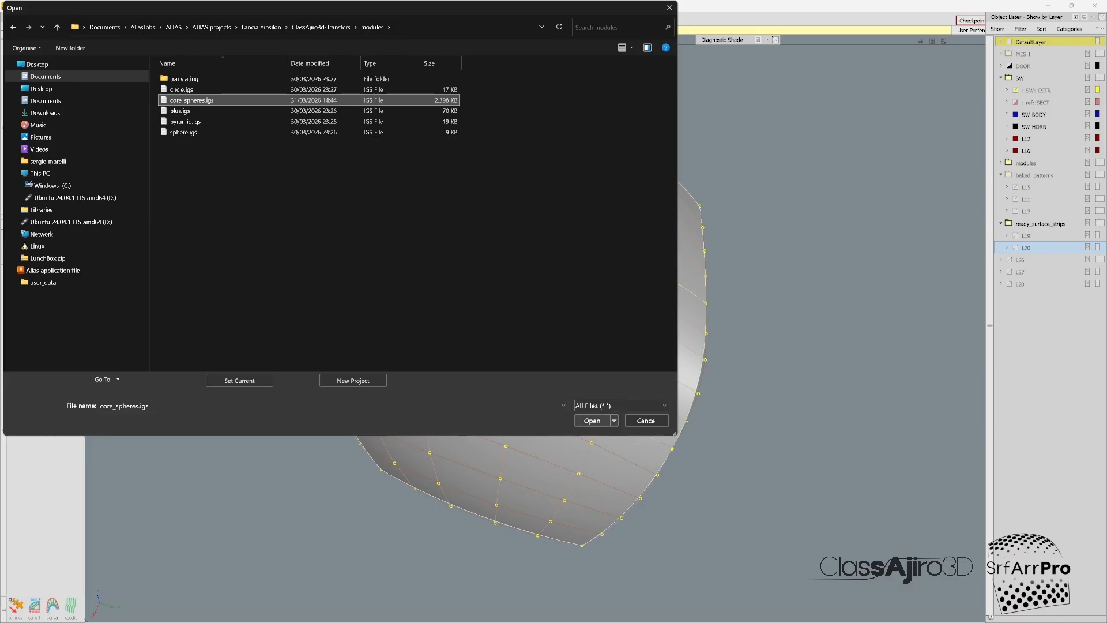
left_click(592, 421)
key("Return")
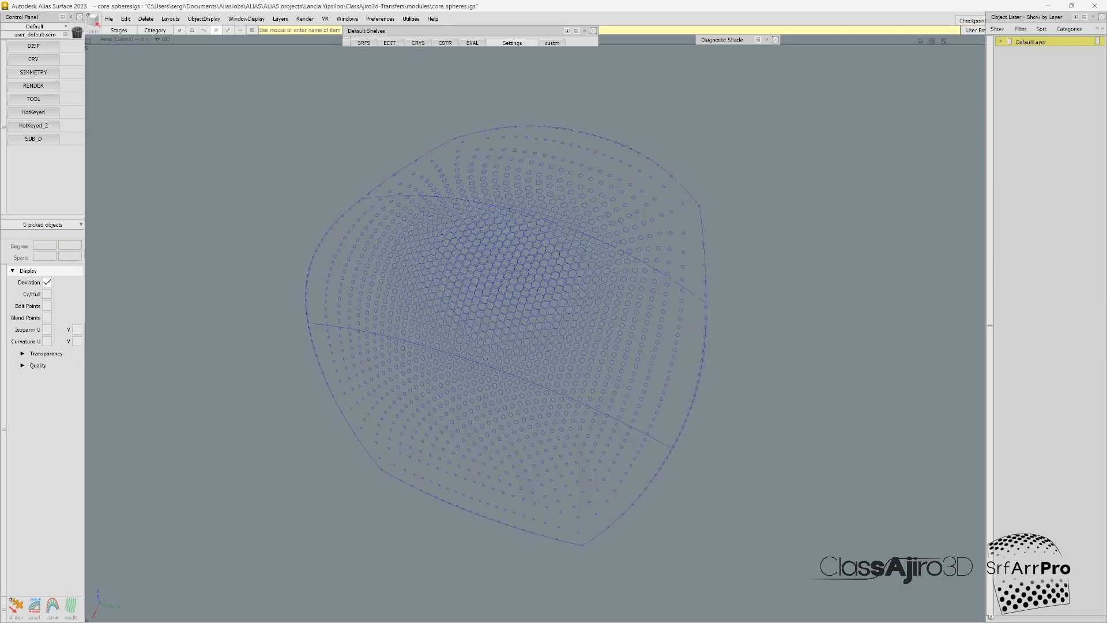
Step: Shade the opened model and examine the spheres on the surface from close up and from a distance
key("5")
left_click_drag(507, 334, 491, 337, "alt+shift")
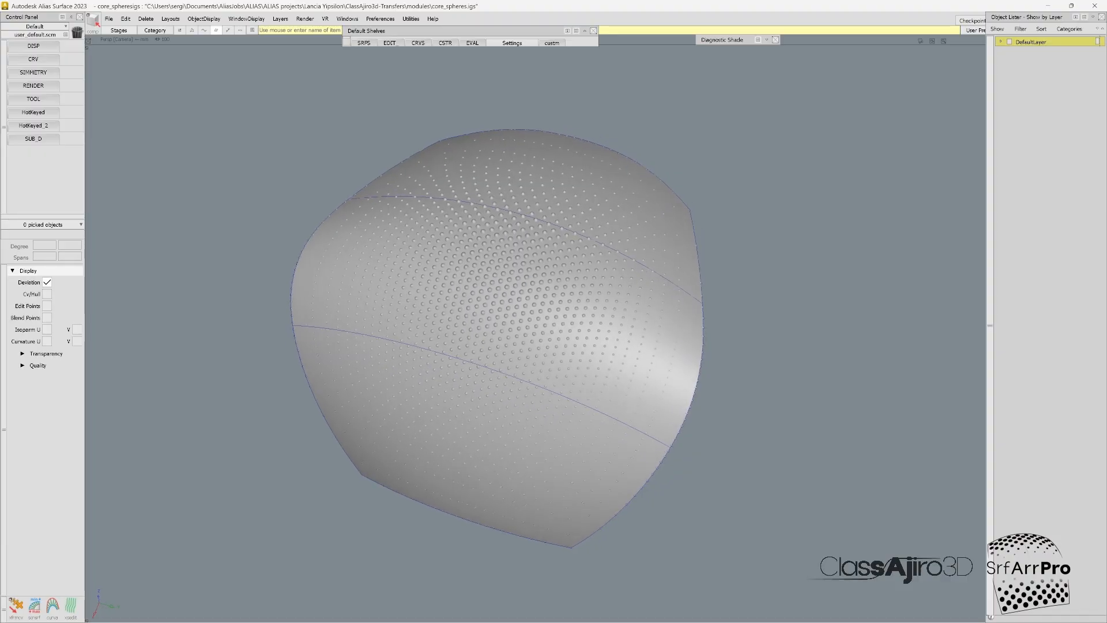
right_click_drag(496, 334, 622, 335, "alt+shift")
left_click_drag(536, 329, 628, 346, "alt+shift")
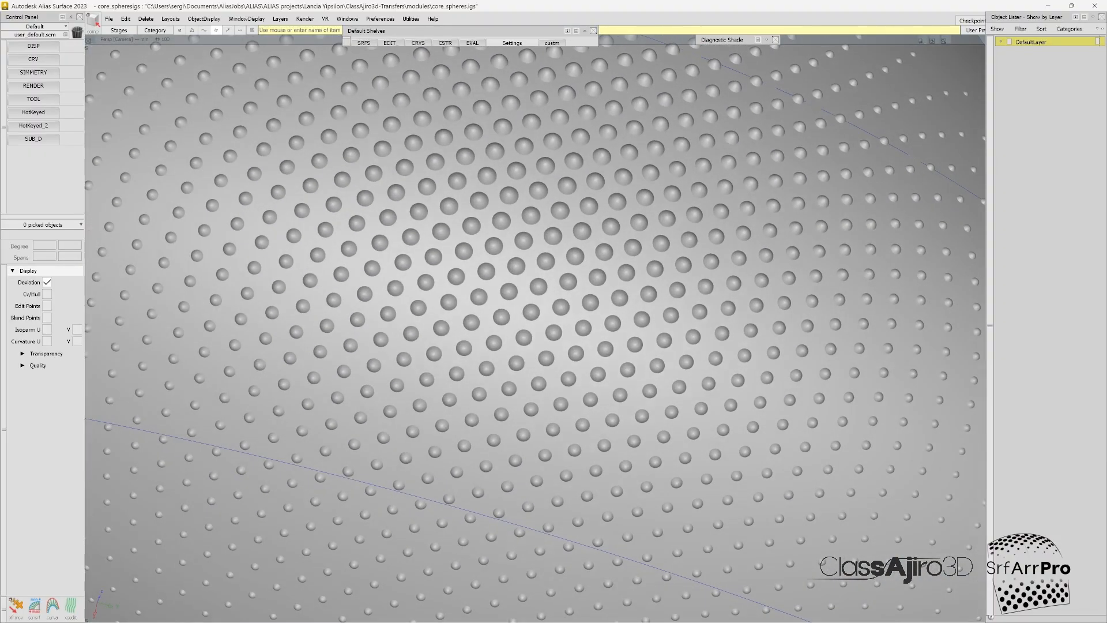
right_click_drag(628, 346, 542, 343, "alt+shift")
left_click_drag(542, 343, 519, 337, "alt+shift")
right_click_drag(519, 337, 450, 334, "alt+shift")
left_click_drag(461, 312, 551, 345, "alt+shift")
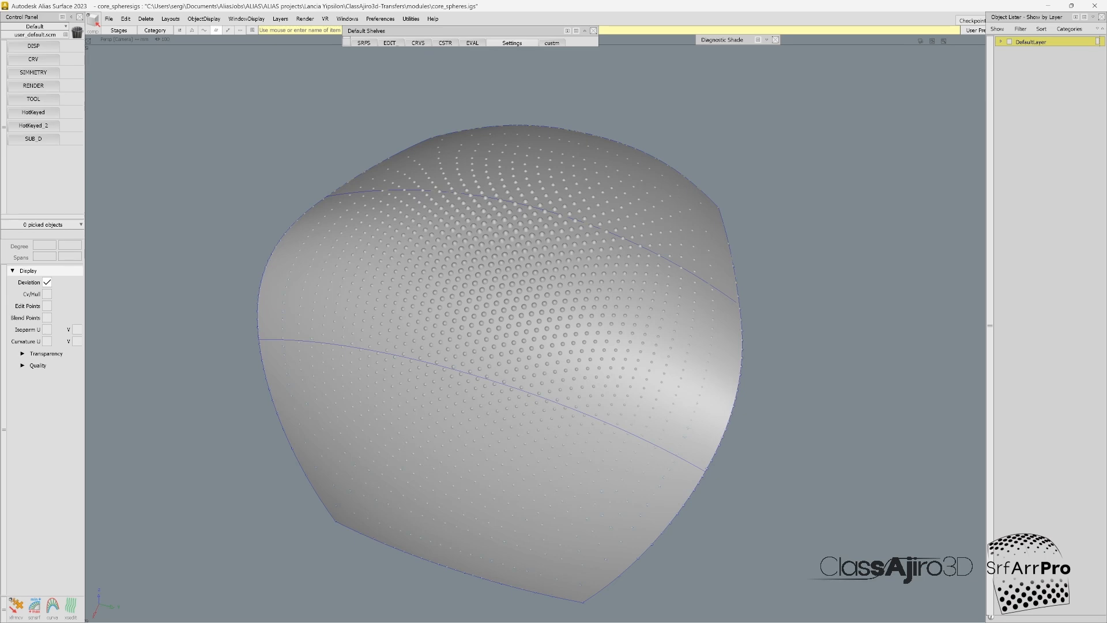
scroll(496, 282, "up", 5)
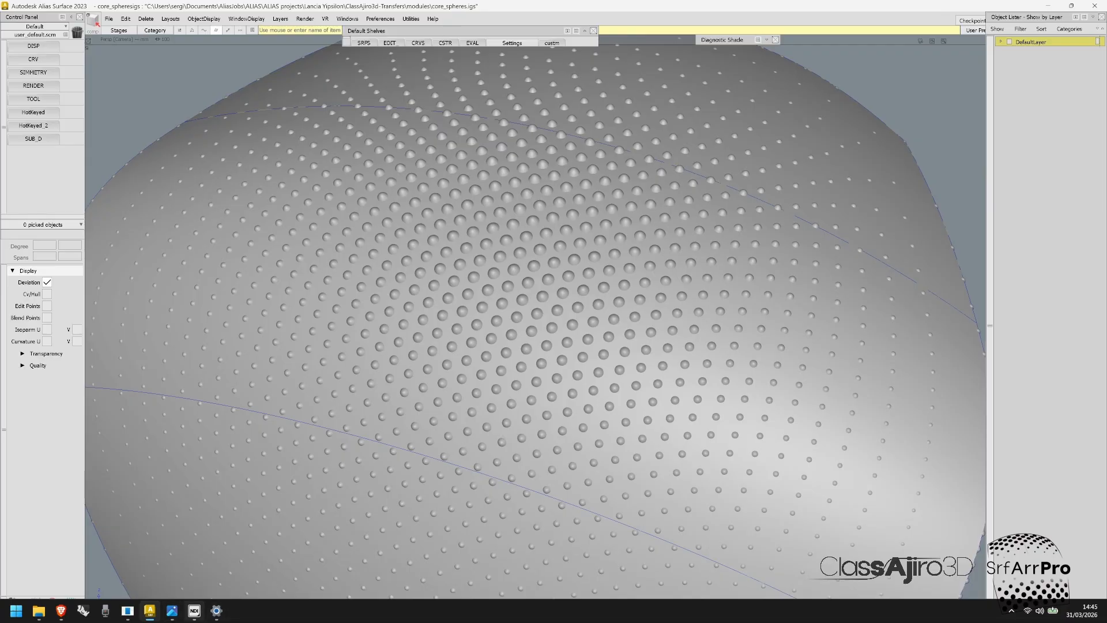
Step: Switch back to Class-Ajiro 3D, delete the baked Distribute result in the Object Lister and hide the regular point grid
mouse_move(128, 610)
left_click(181, 552)
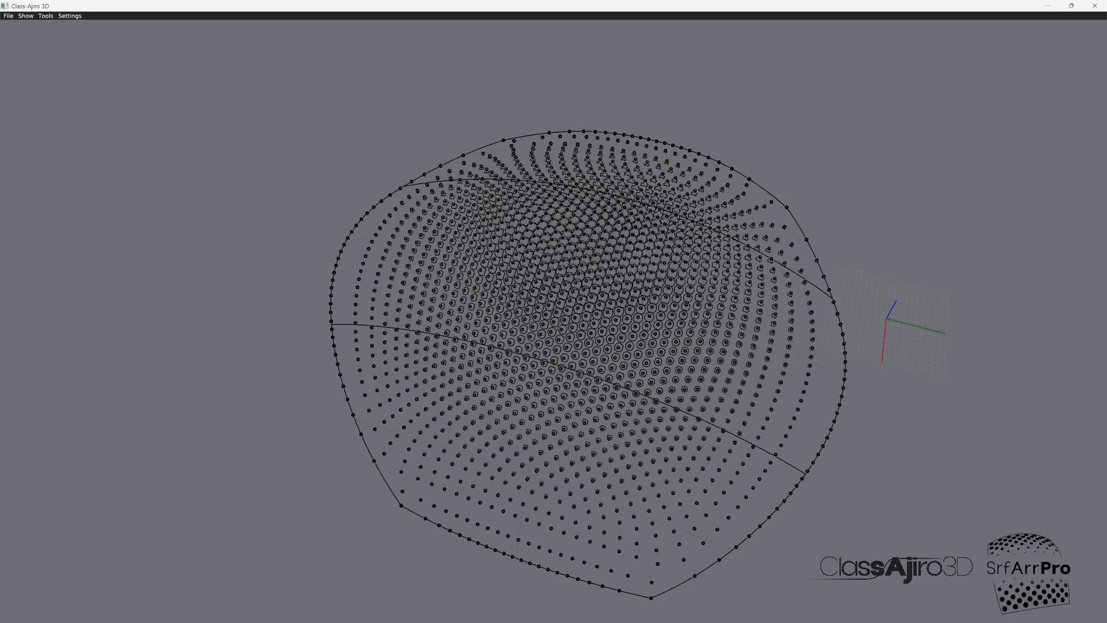
middle_click_drag(638, 302, 585, 257)
scroll(588, 305, "up", 4)
left_click(46, 16)
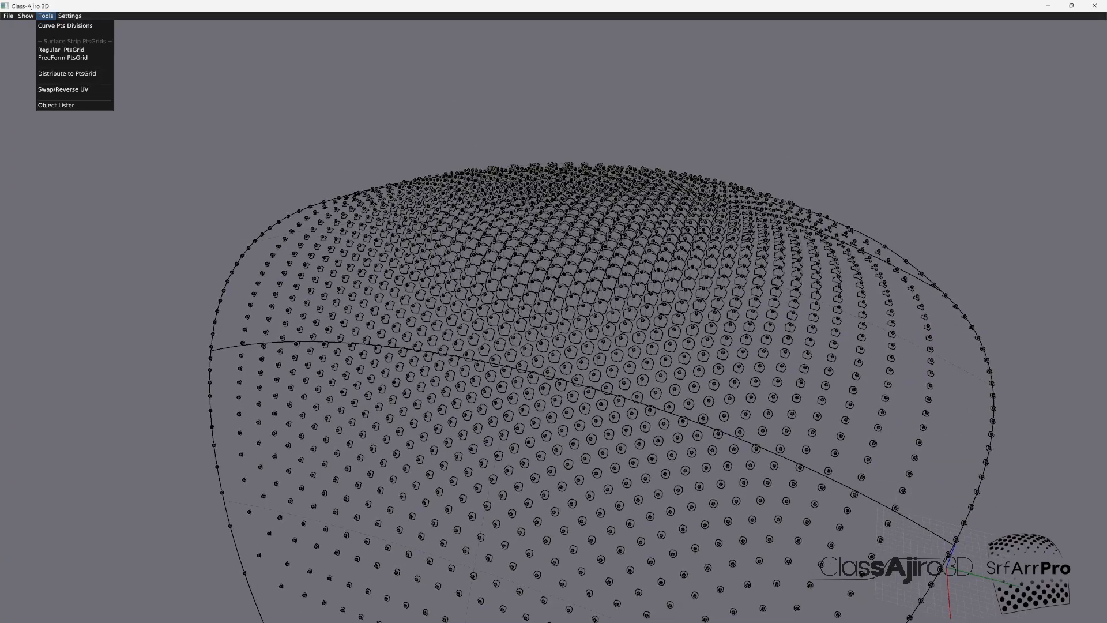
left_click(56, 105)
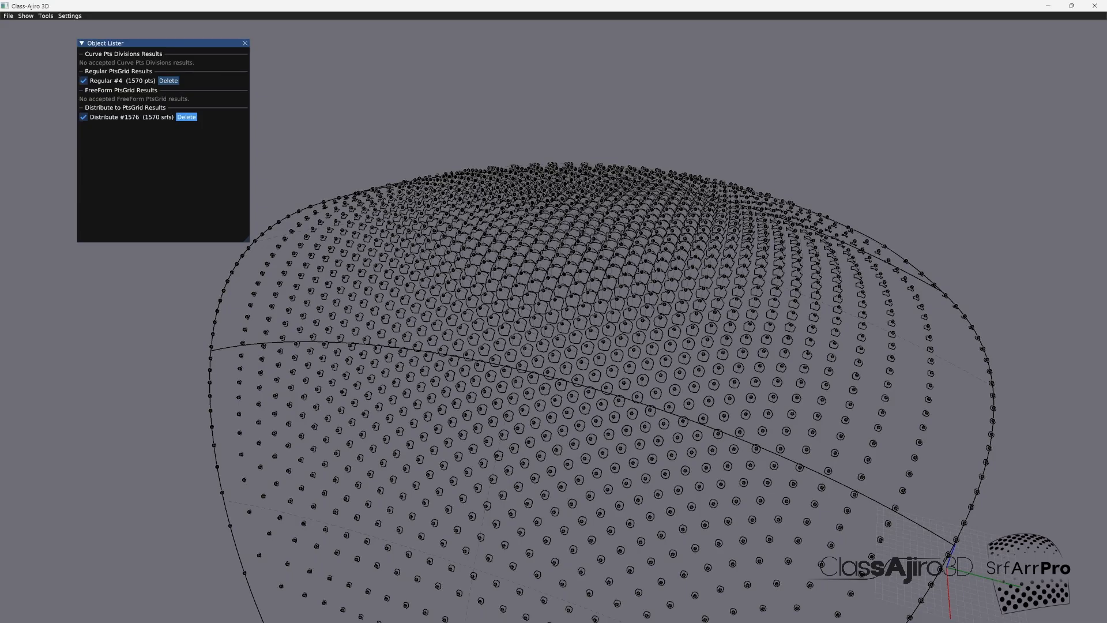
left_click(187, 117)
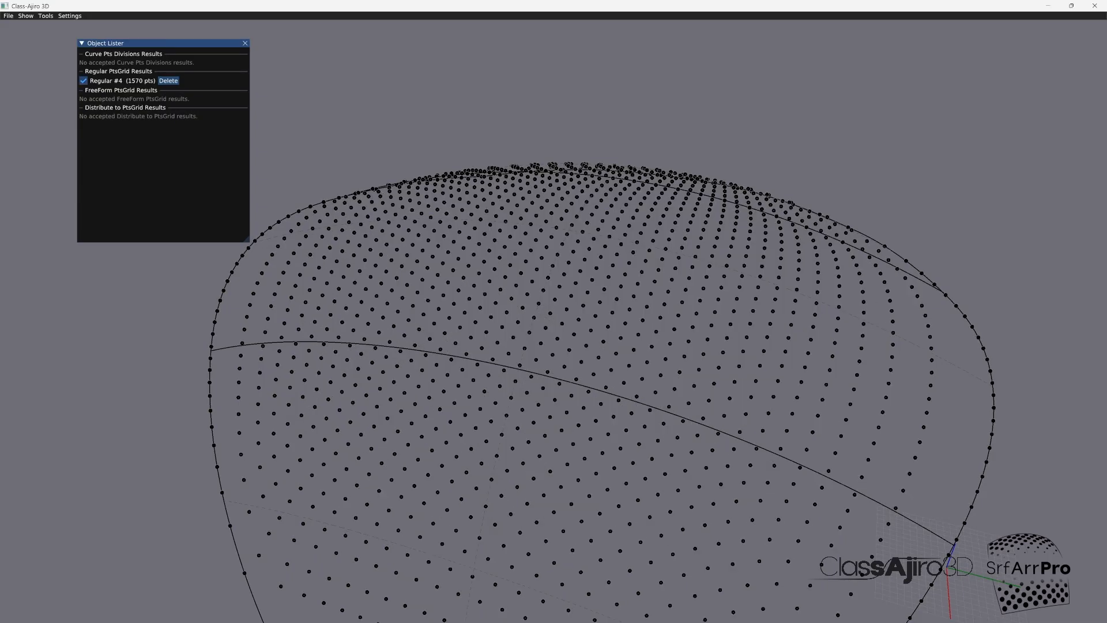
left_click(83, 81)
left_click(245, 43)
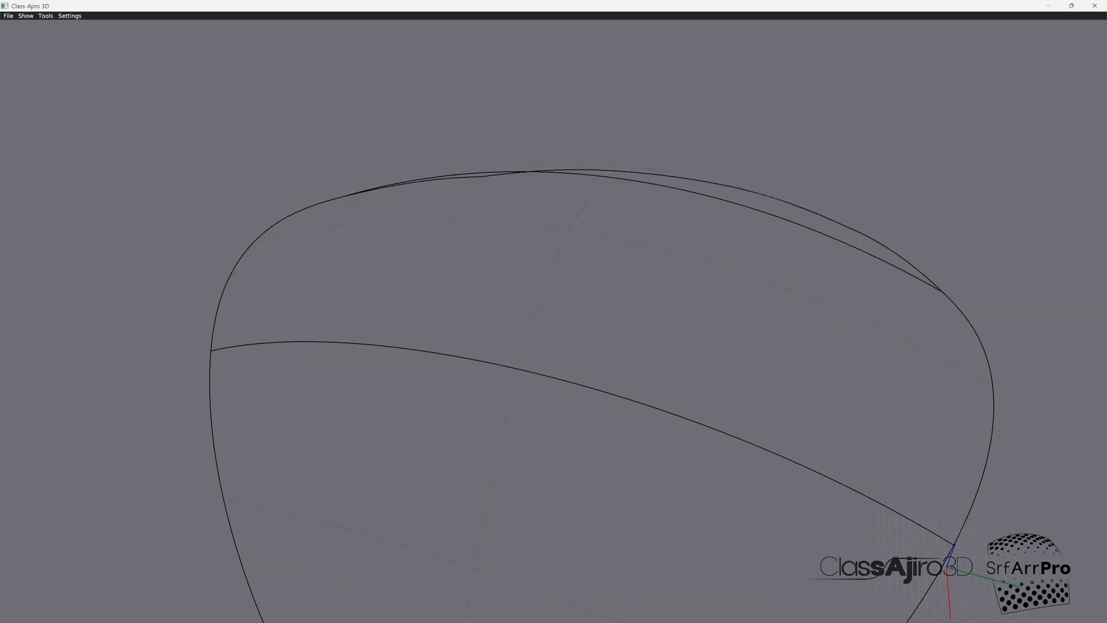
Step: Reopen Distribute to PtsGrid, set the Z scale to 0.908 and use a custom module orientation with Vec Z at -1.000
left_click(45, 16)
left_click(67, 74)
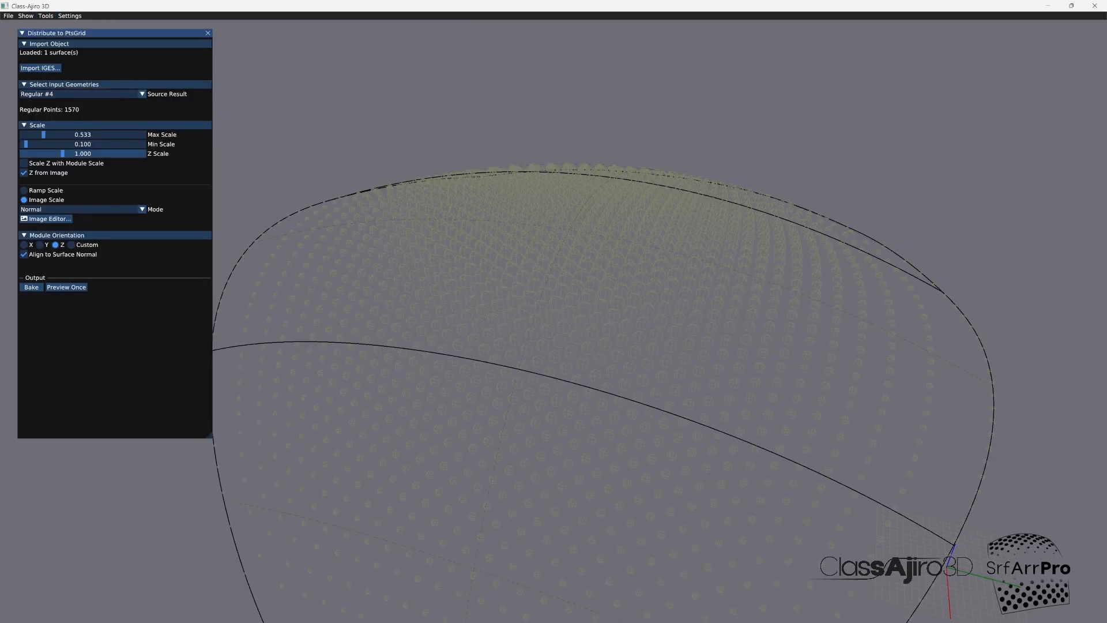
left_click_drag(62, 153, 59, 154)
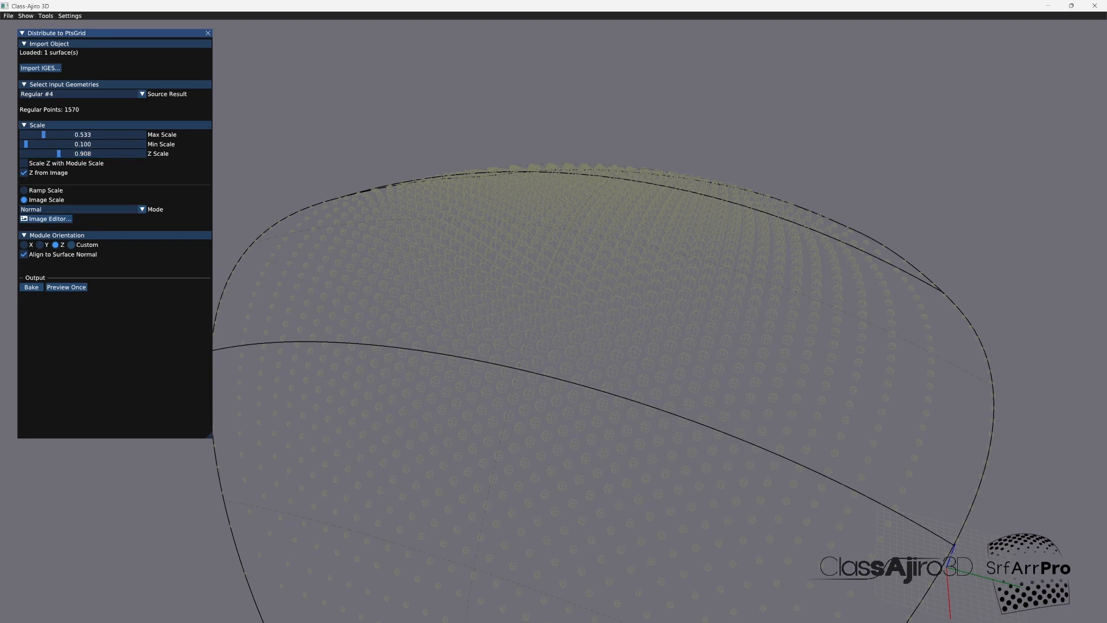
left_click(71, 244)
left_click_drag(82, 273, 21, 273)
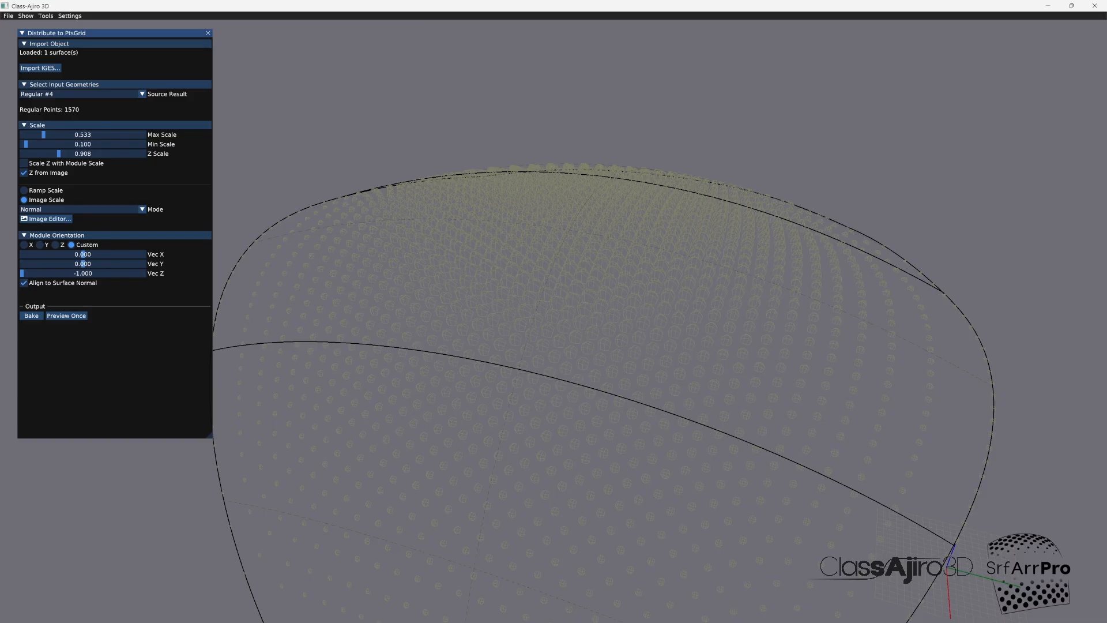
Step: Preview and bake the sphere distribution with the custom orientation, then close the Distribute to PtsGrid tool
scroll(590, 285, "up", 8)
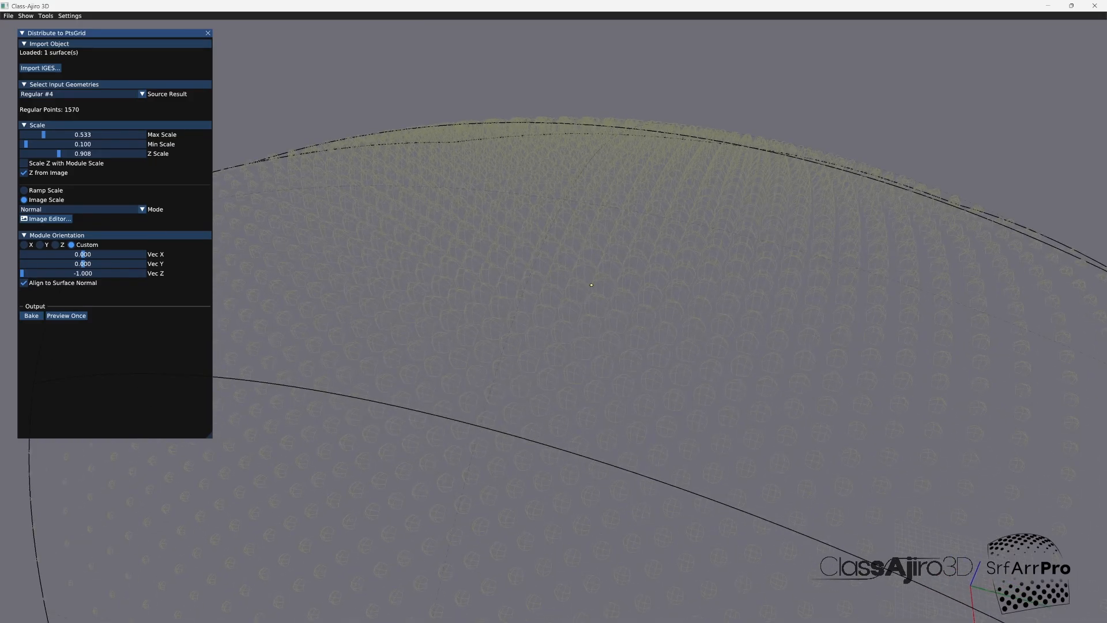
scroll(591, 285, "up", 2)
left_click(66, 316)
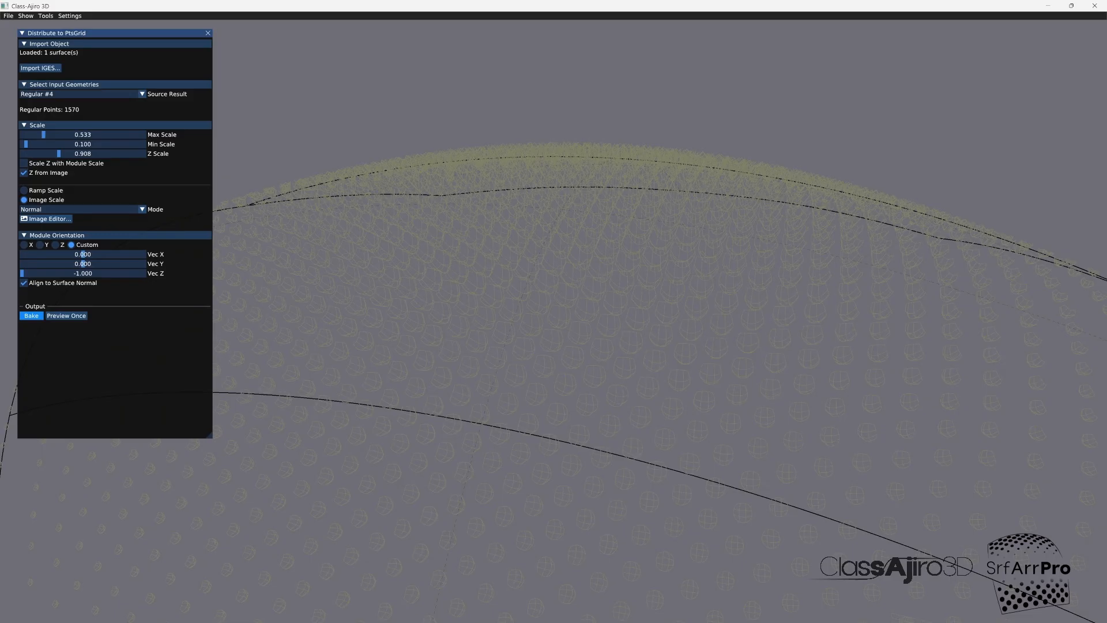
left_click(31, 316)
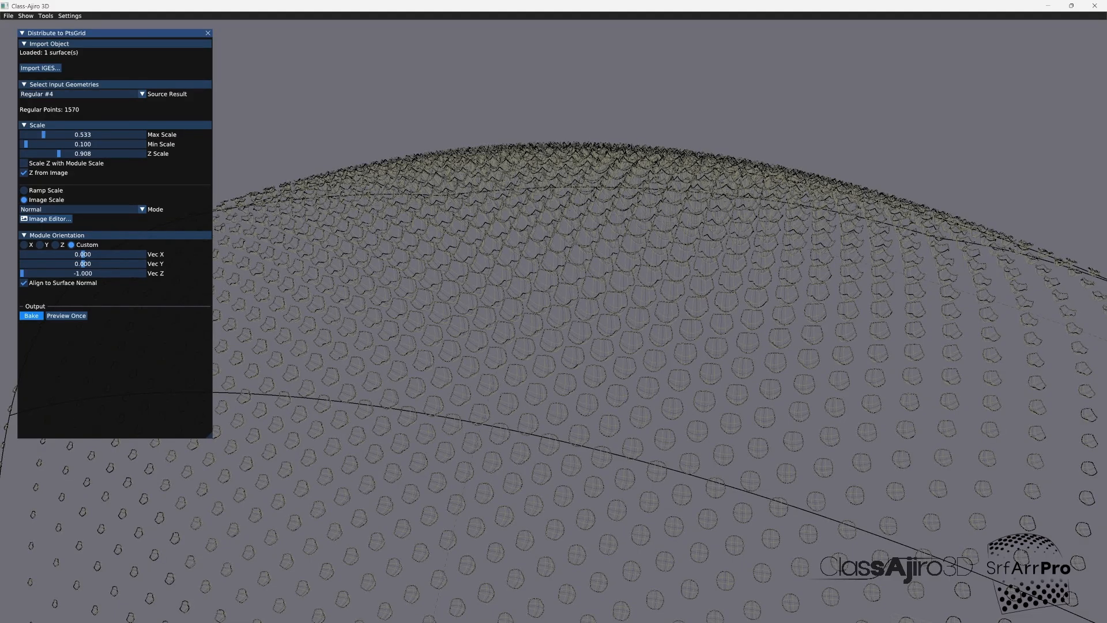
left_click_drag(579, 135, 567, 191)
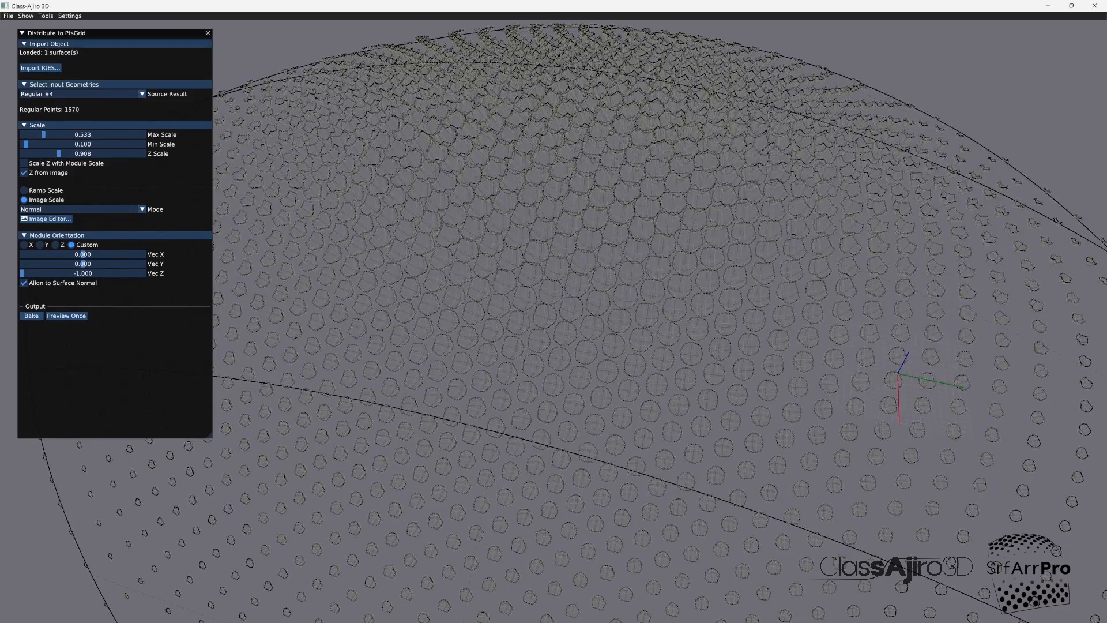
left_click(207, 32)
Step: Delete the second of the two Distribute results in the Object Lister and close the lister
left_click(45, 16)
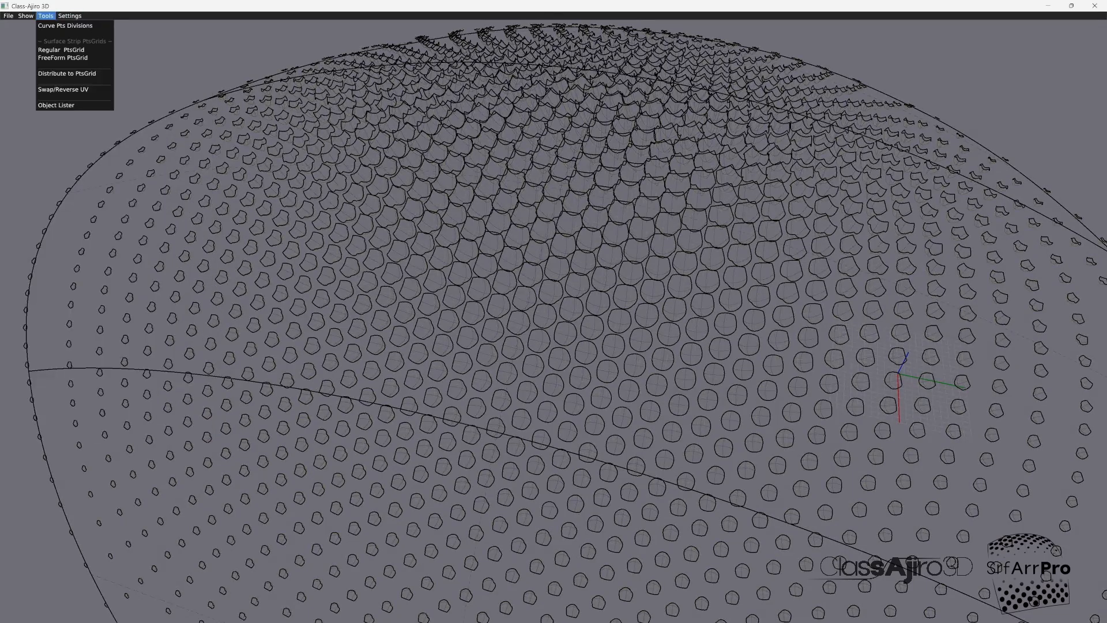
left_click(58, 105)
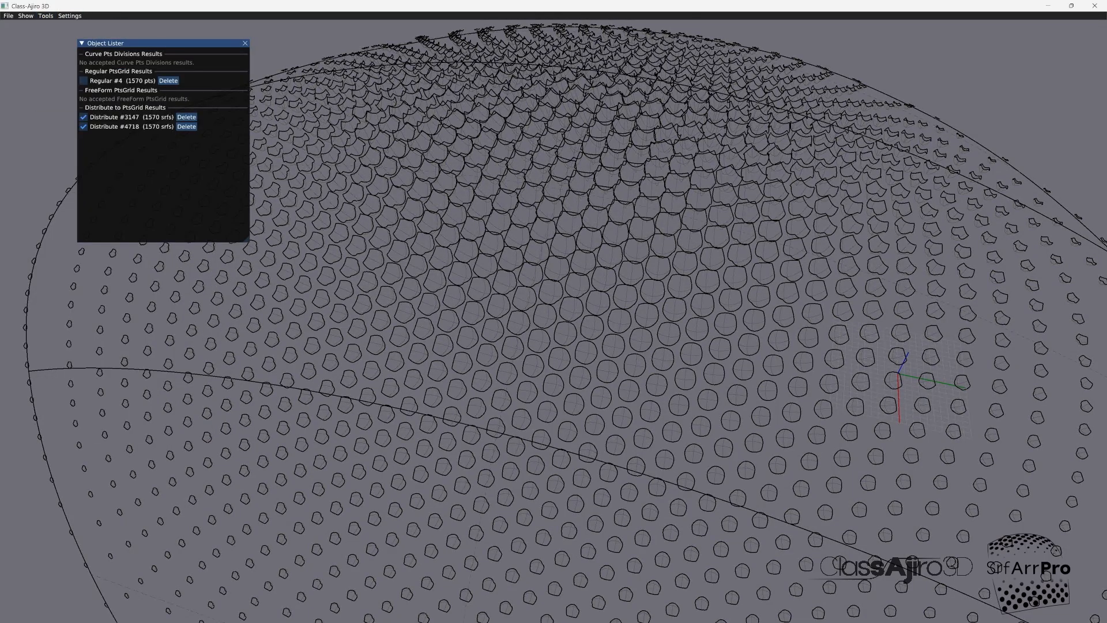
left_click(186, 127)
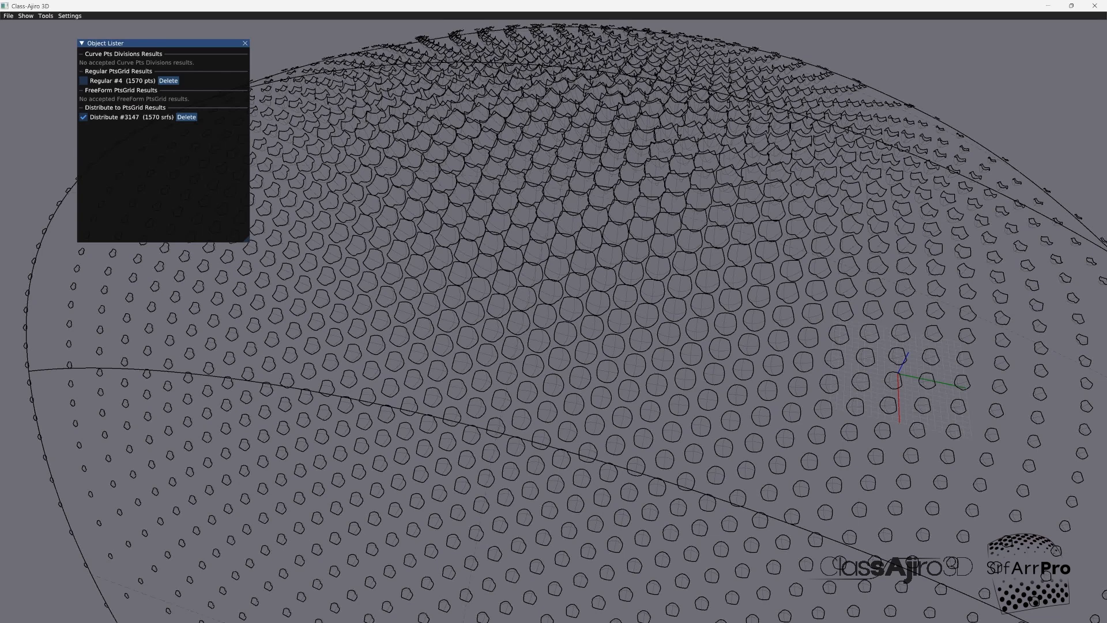
left_click(245, 44)
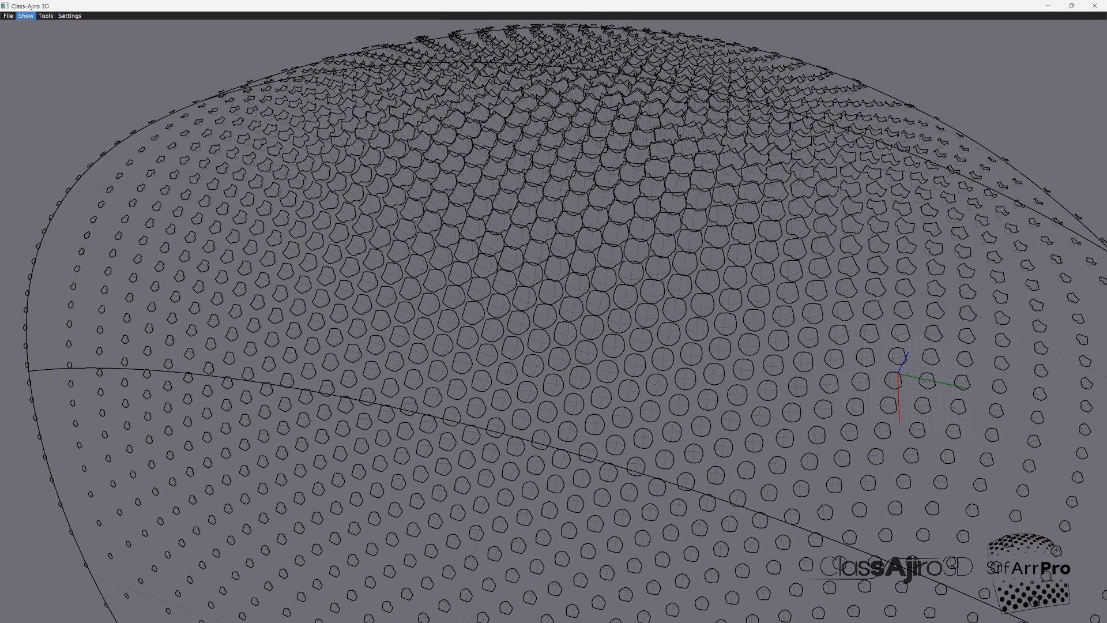
Step: Save the results to IGES, overwriting core_spheres.igs in the modules folder
left_click(8, 16)
left_click(32, 33)
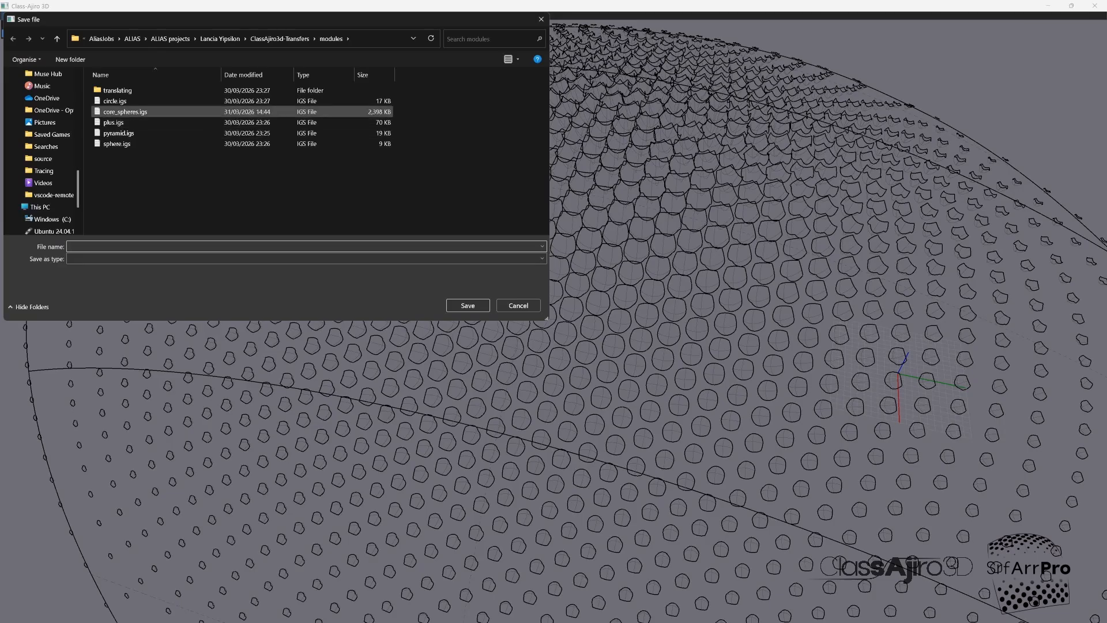
left_click(125, 111)
key("Return")
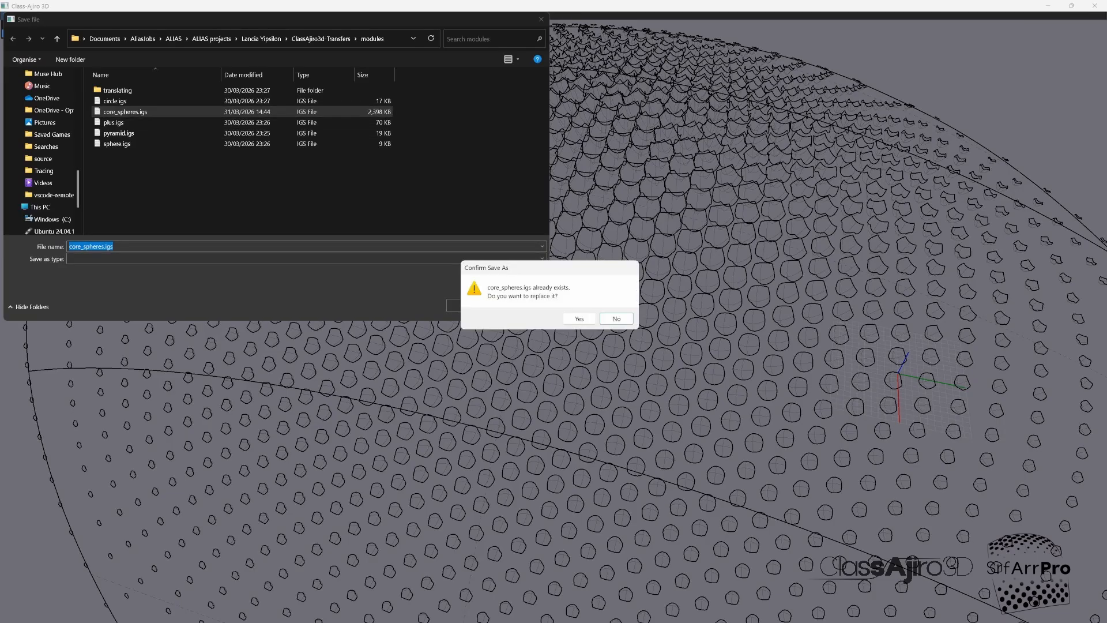
key("Return")
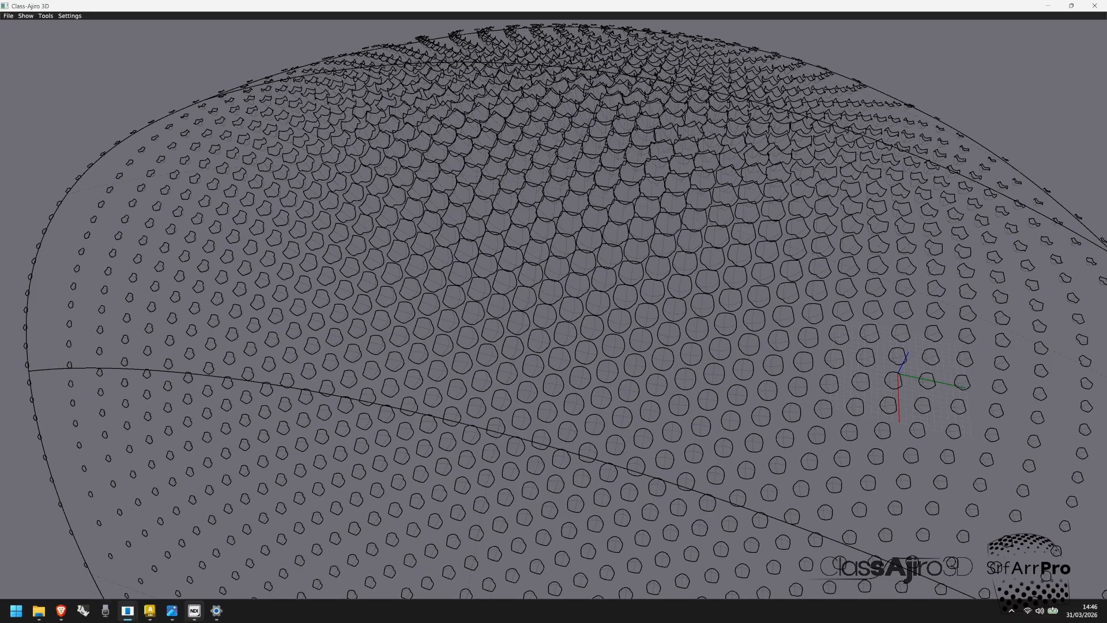
Step: Switch to Alias, open the re-exported core_spheres.igs while keeping all stages, and inspect the spheres on the surface
left_click(150, 610)
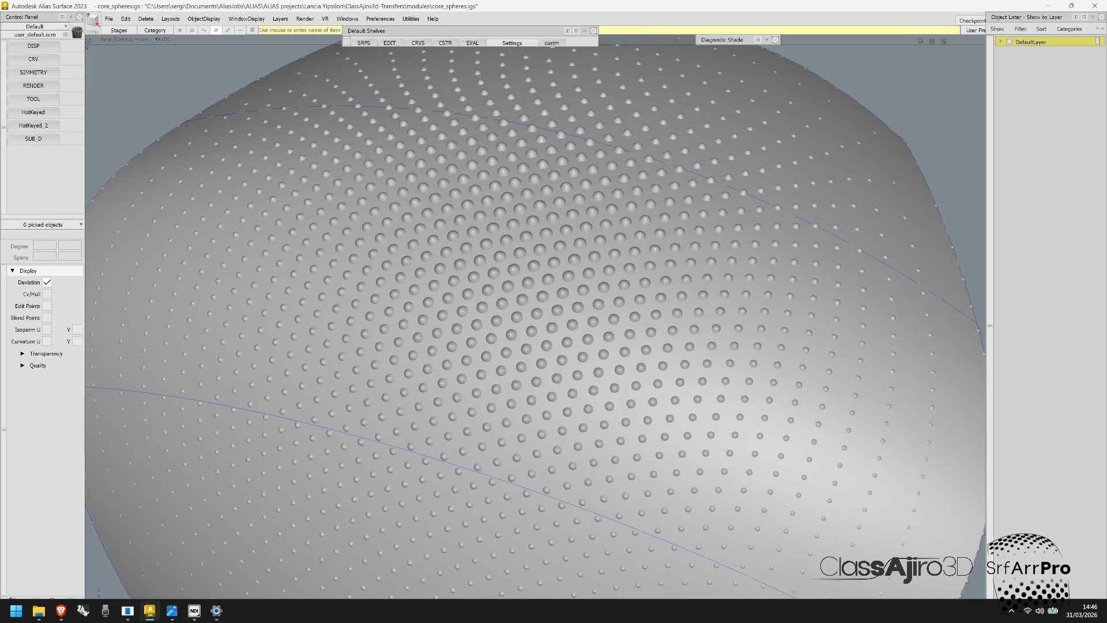
left_click(109, 19)
left_click(114, 43)
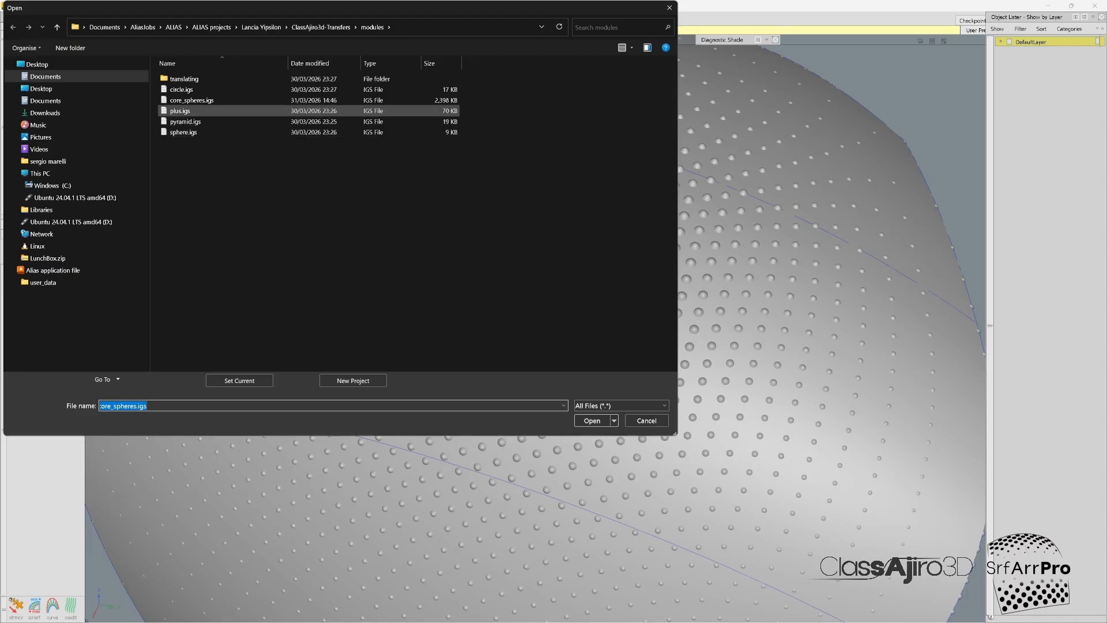
left_click(192, 100)
key("Return")
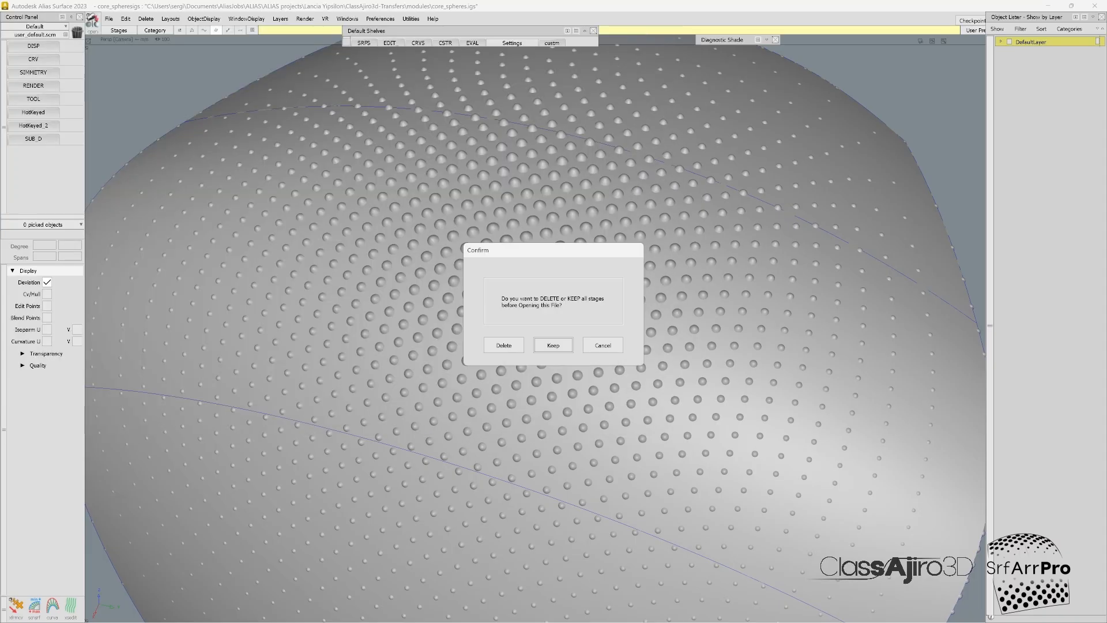
key("Return")
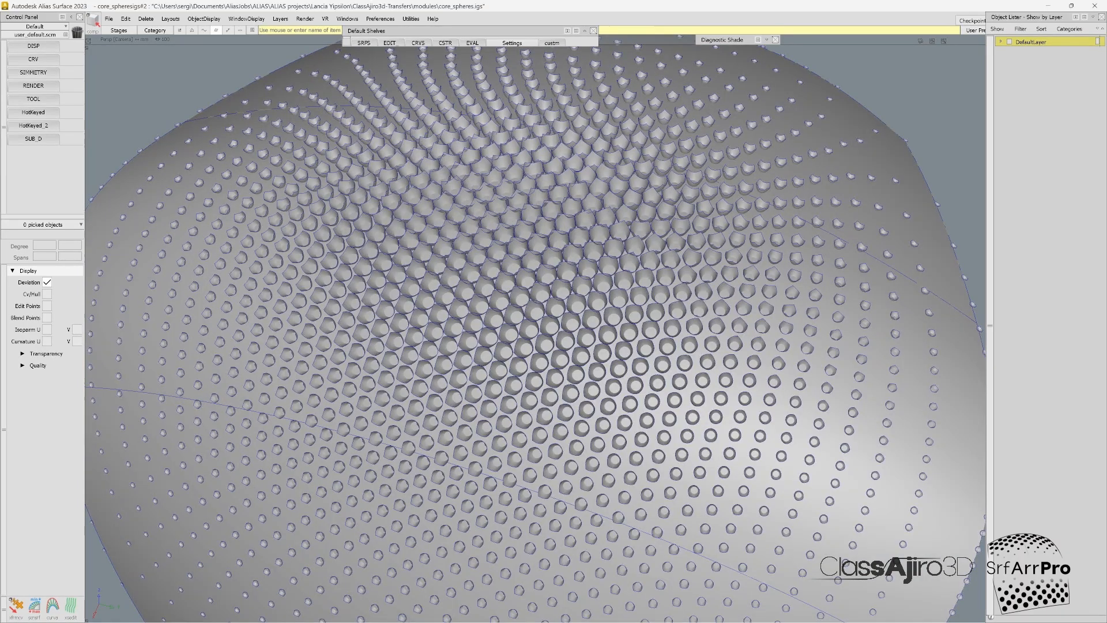
right_click_drag(917, 151, 806, 149, "alt+shift")
middle_click_drag(801, 147, 777, 284, "alt+shift")
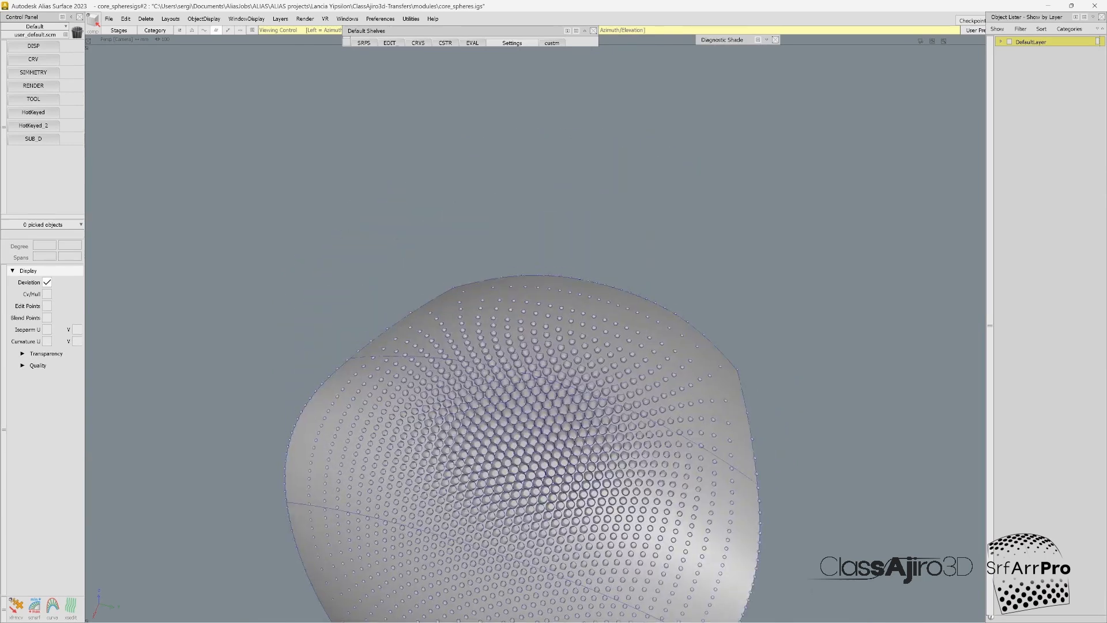
left_click_drag(777, 283, 702, 359, "ctrl+shift")
left_click(702, 359)
middle_click_drag(701, 359, 687, 176, "alt+shift")
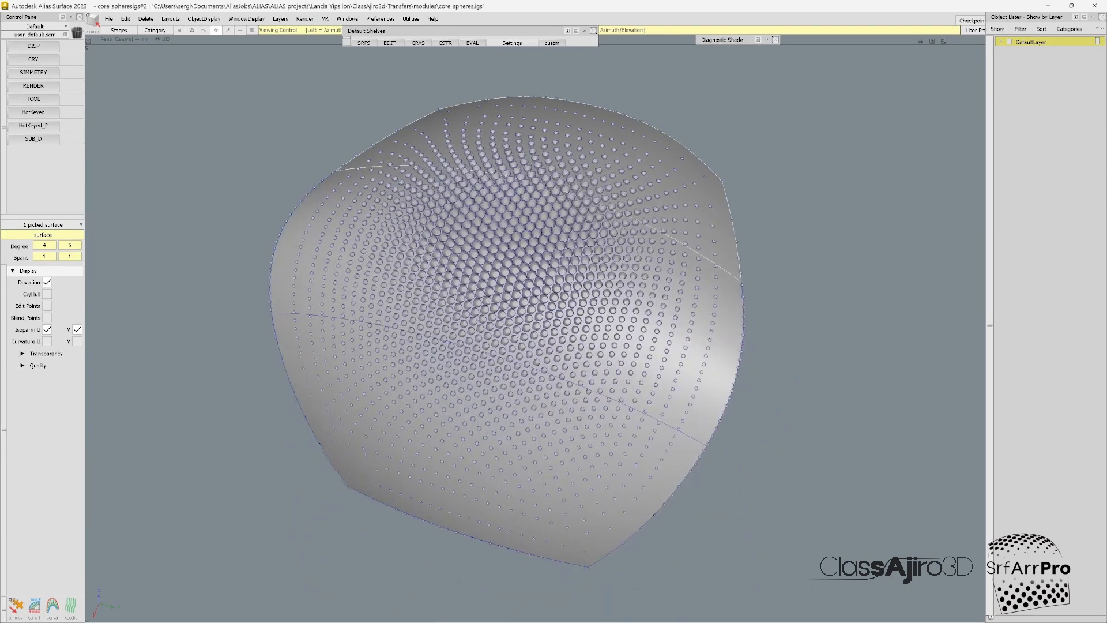
Step: Pick the three base surfaces beneath the spheres and delete them, keeping only the spheres
left_click(701, 347)
left_click(673, 494)
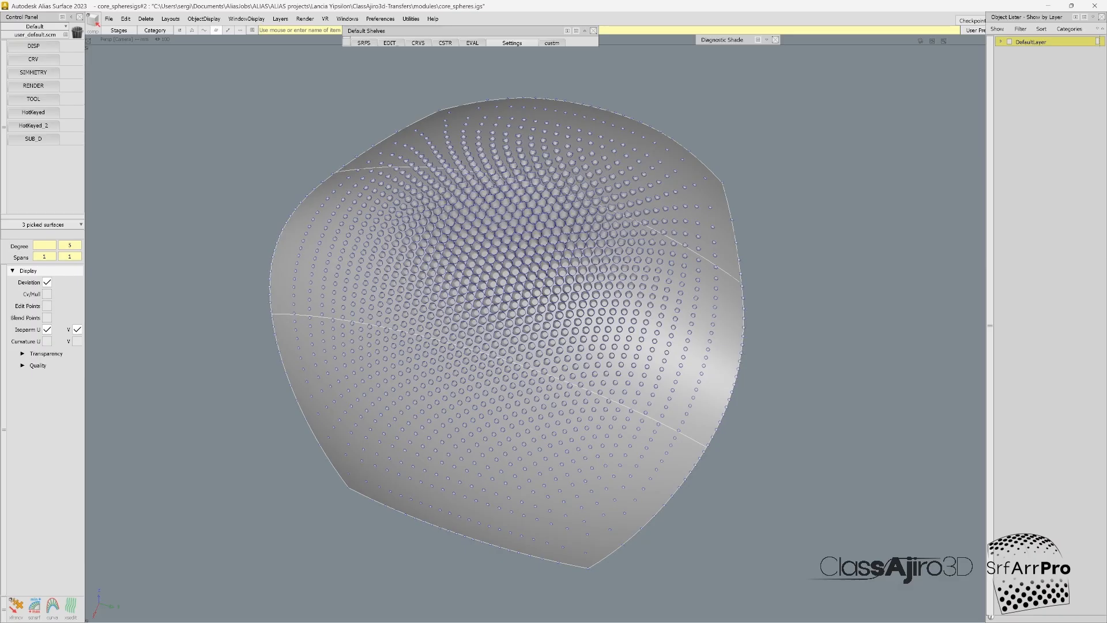
middle_click_drag(673, 495, 715, 554, "alt+shift")
key("Delete")
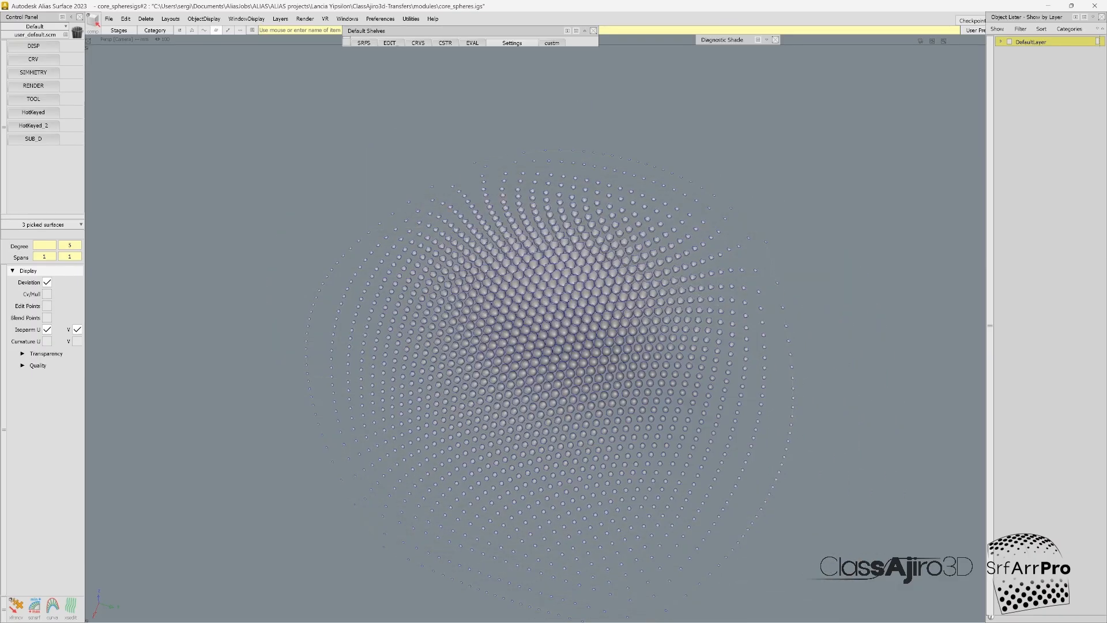
Step: Examine the isolated spheres up close and as a whole, toggling the model wireframe display
right_click_drag(564, 303, 726, 312, "alt+shift")
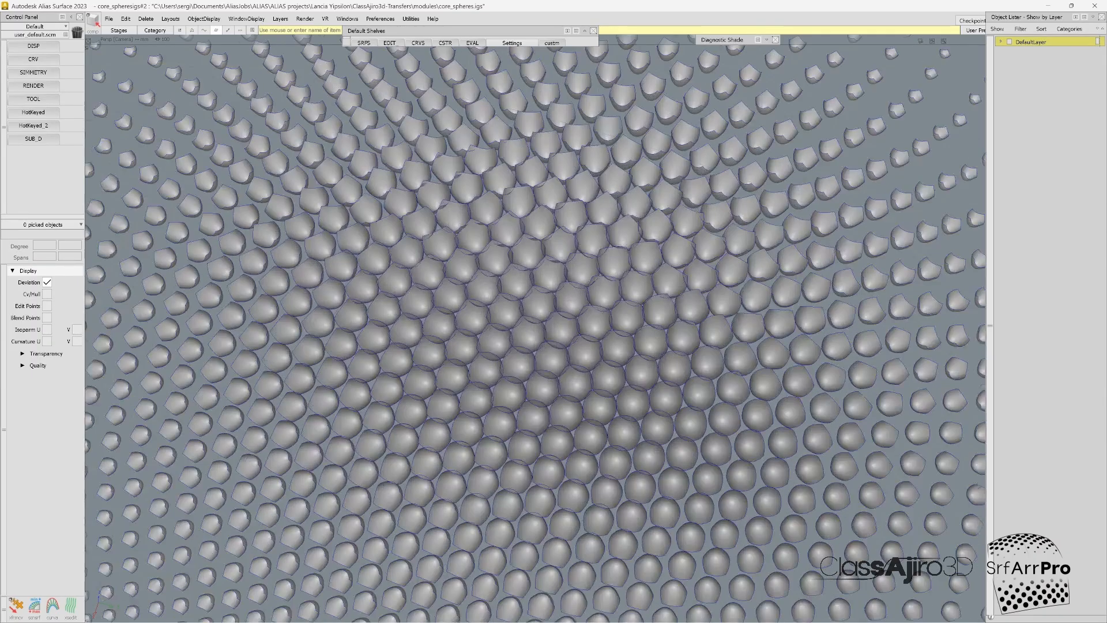
left_click_drag(726, 311, 680, 357, "alt+shift")
right_click_drag(680, 357, 426, 334, "alt+shift")
left_click_drag(427, 334, 513, 371, "alt+shift")
right_click_drag(513, 372, 645, 374, "alt+shift")
left_click_drag(645, 375, 605, 349, "alt+shift")
key("ctrl+m")
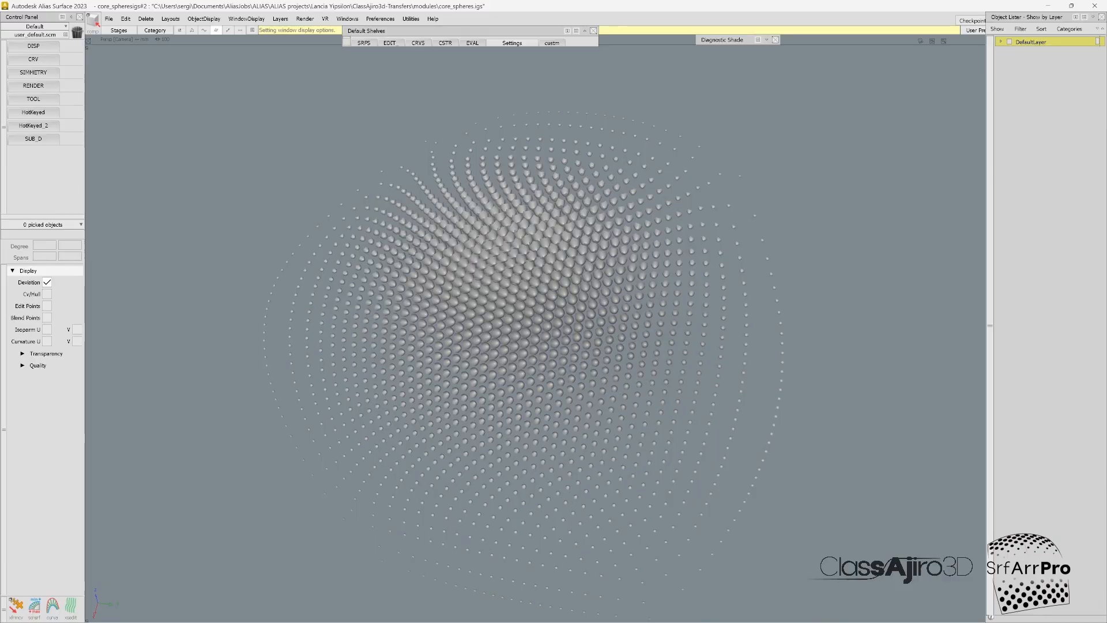
key("ctrl+m")
Step: Pick all the spheres, make INT05.wire the working stage, and paste them into a new layer L29
left_click_drag(826, 138, 845, 117, "ctrl+shift")
left_click_drag(853, 112, 175, 622)
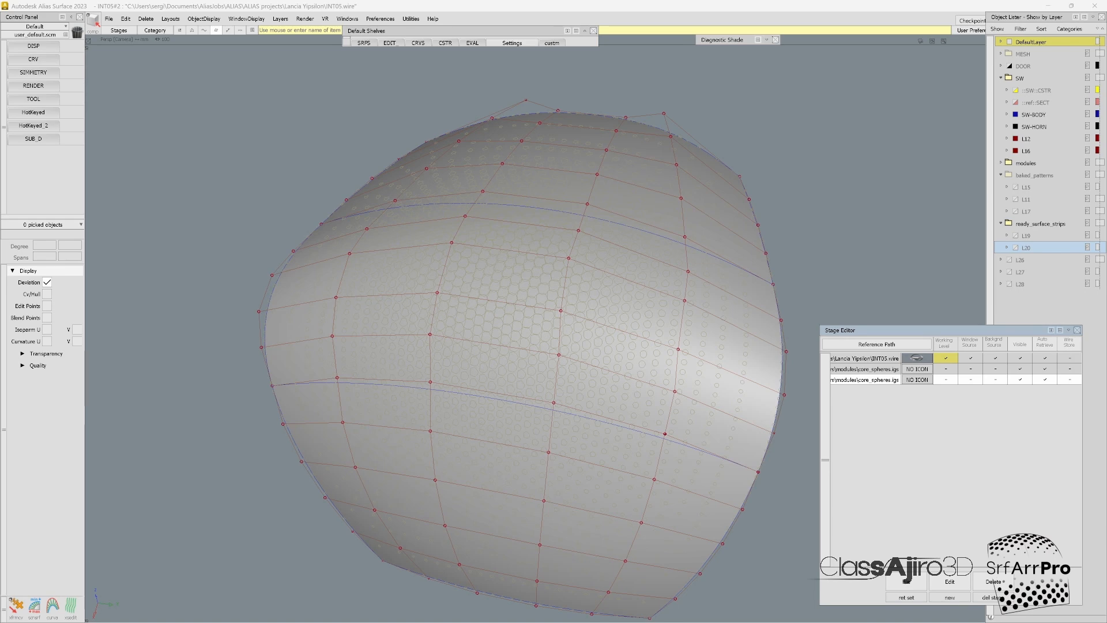
key("ctrl+l")
right_click(1015, 298)
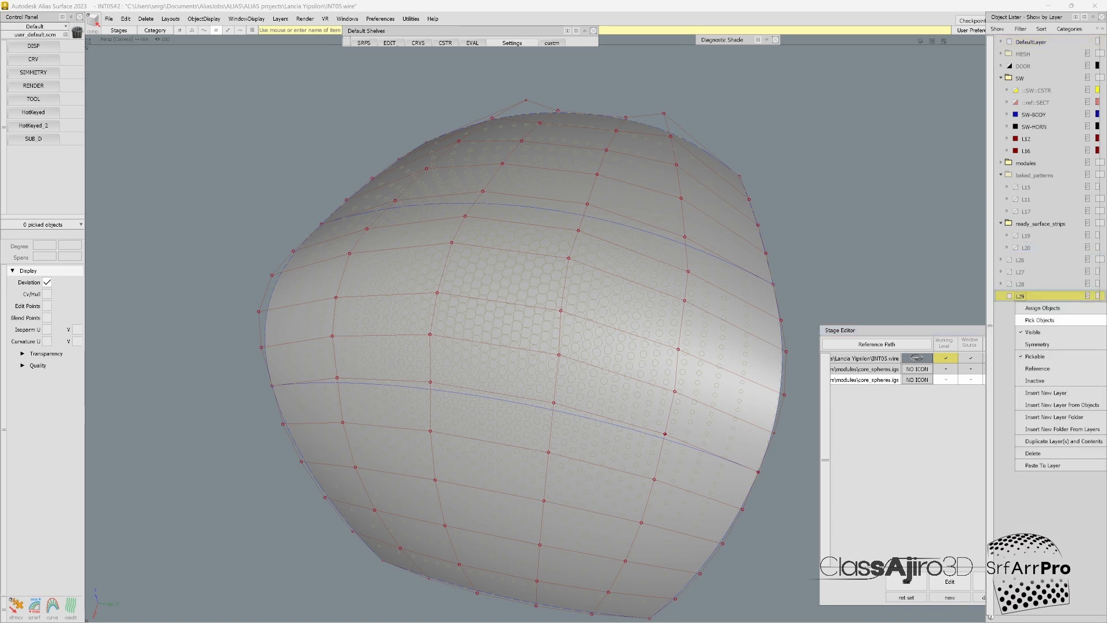
left_click(1044, 465)
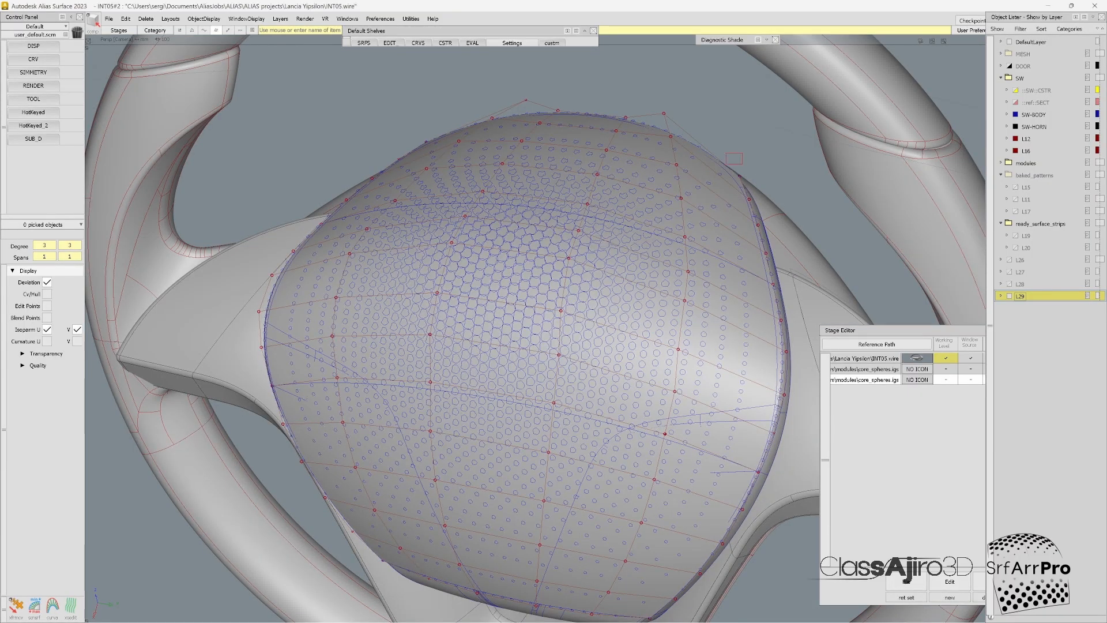
Step: Hide the control vertices on the steering wheel's centre pad and inspect the pasted spheres there
left_click_drag(348, 152, 742, 484)
left_click_drag(519, 456, 519, 407, "ctrl+shift")
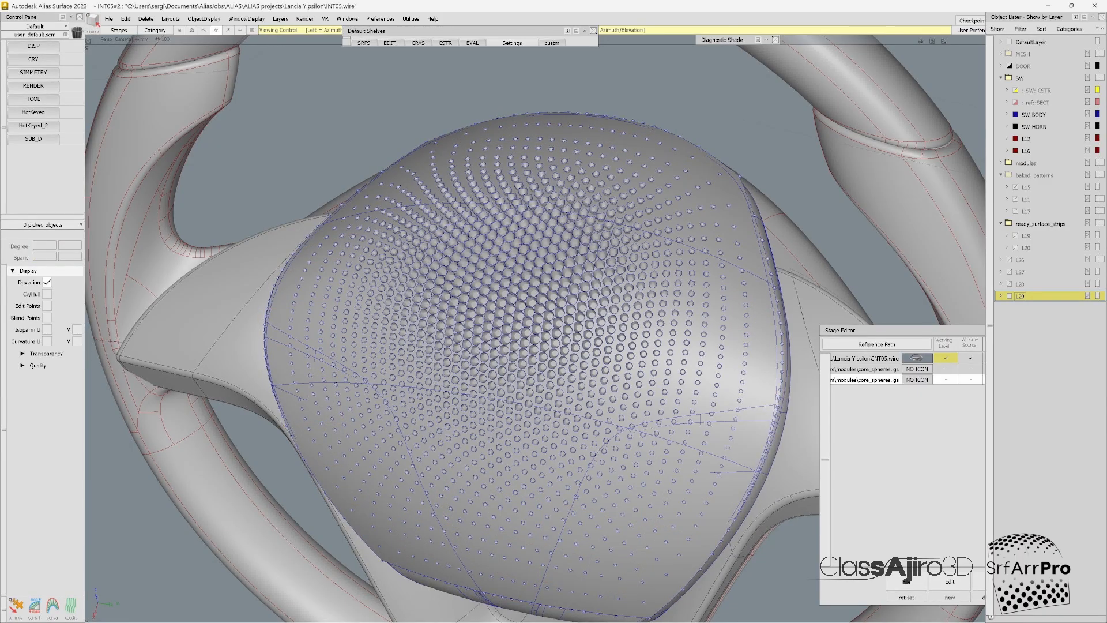
left_click_drag(530, 369, 403, 335, "alt+shift")
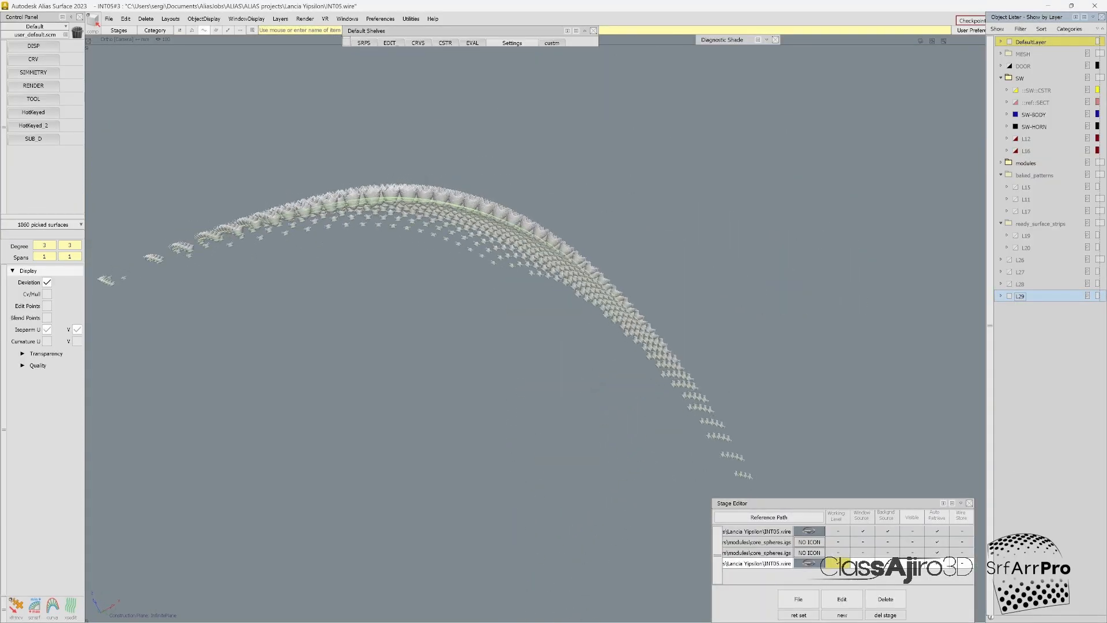
Step: Trim the spheres in successive batches along the ridge, discarding the portions above their intersection curves
left_click_drag(496, 323, 518, 302, "alt+shift")
scroll(519, 289, "up", 8)
scroll(519, 288, "down", 5)
scroll(518, 288, "up", 3)
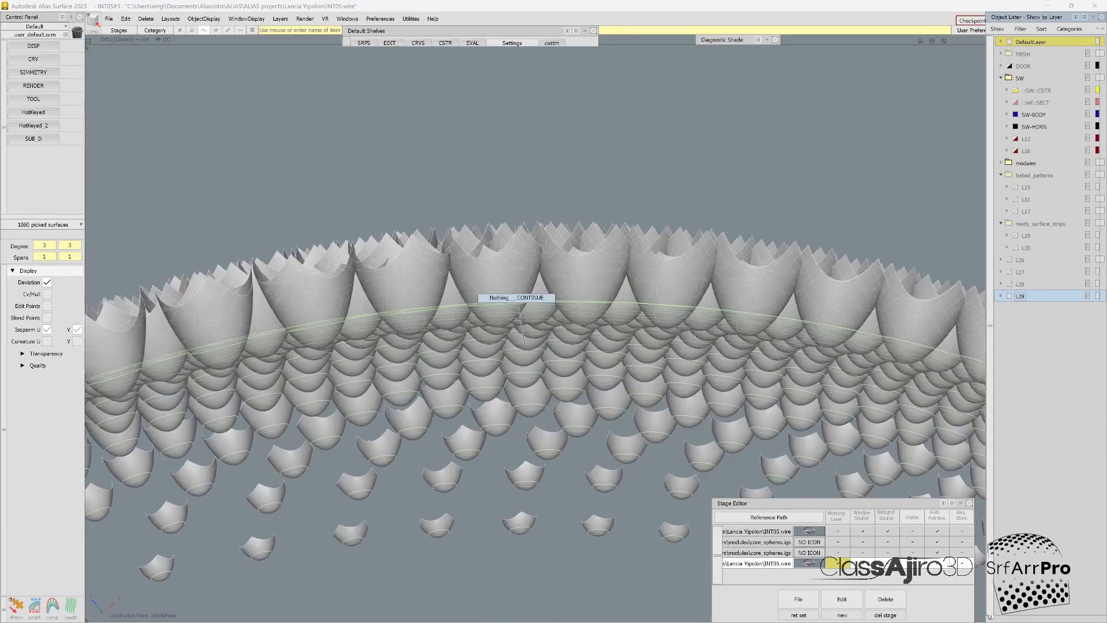
left_click(1058, 609)
left_click_drag(632, 295, 296, 196)
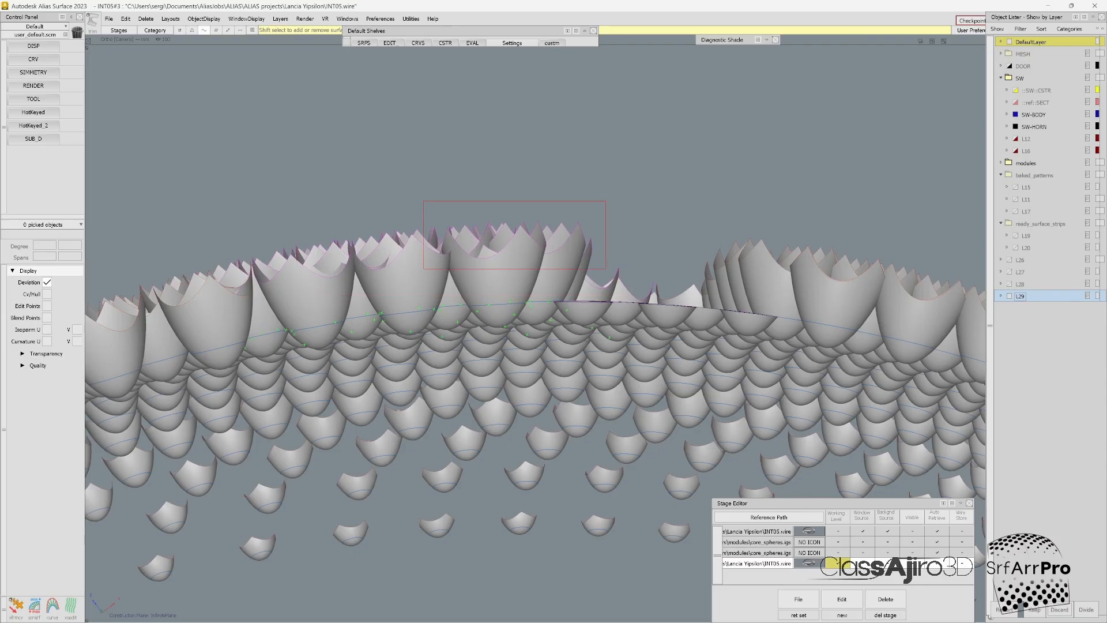
left_click_drag(605, 269, 424, 201)
left_click(1059, 609)
left_click_drag(413, 271, 312, 217)
left_click(1059, 609)
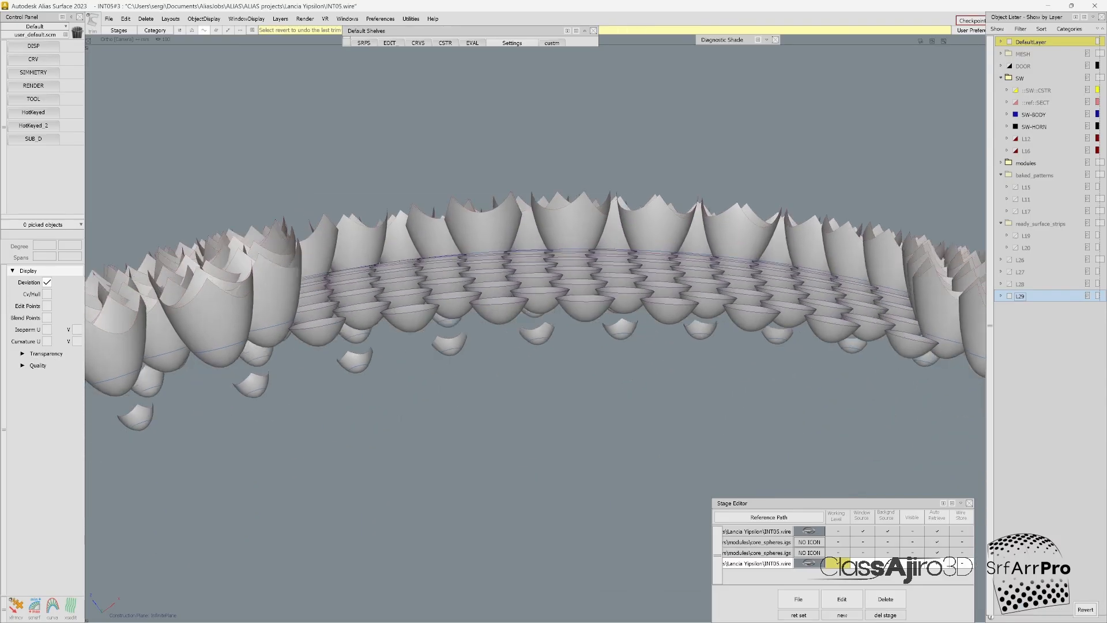
Step: Select the upper portions of the next row of untrimmed spheres as trim regions
left_click_drag(536, 346, 536, 299, "alt+shift")
right_click_drag(536, 299, 680, 299, "alt+shift")
left_click_drag(685, 199, 553, 110)
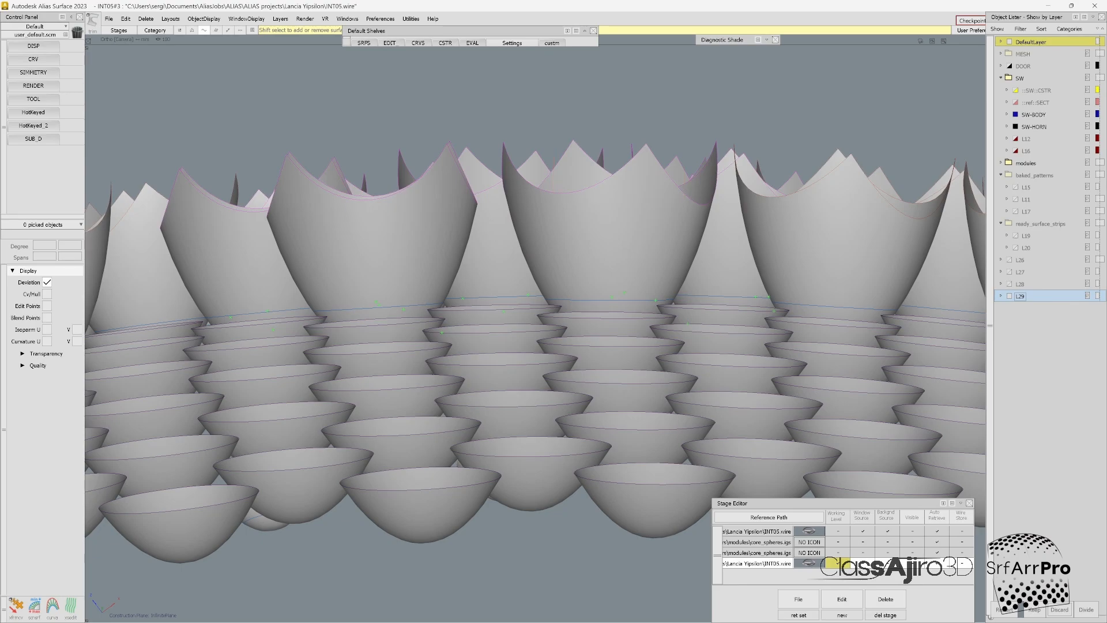
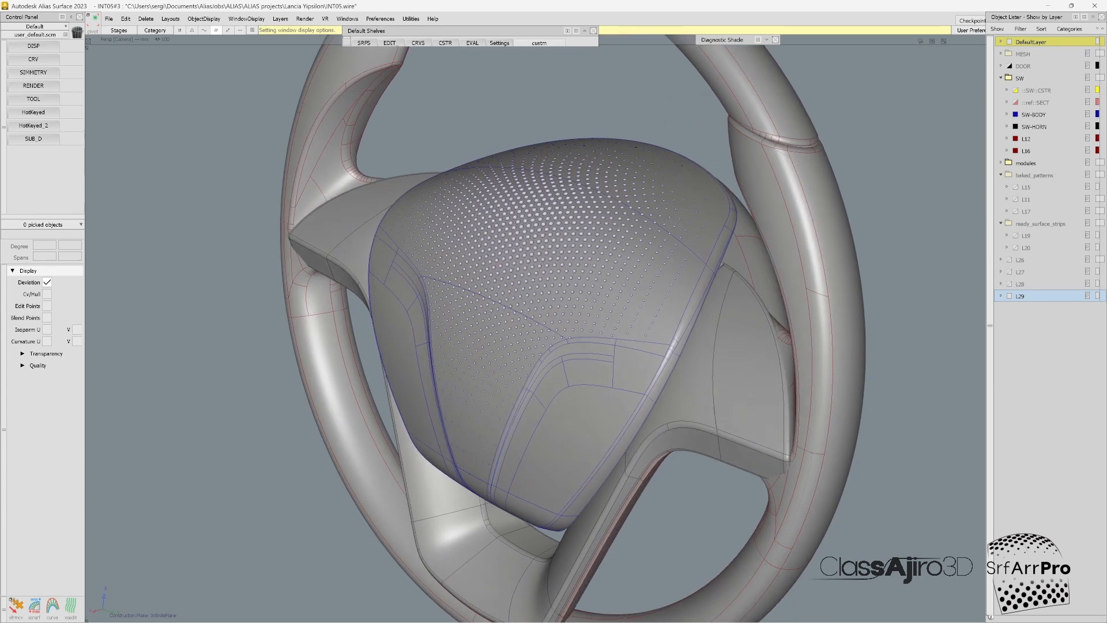
Step: Pick the steering wheel's pad surfaces and inspect the trimmed dimple pattern on the pad from several angles
left_click(542, 242)
left_click(651, 183)
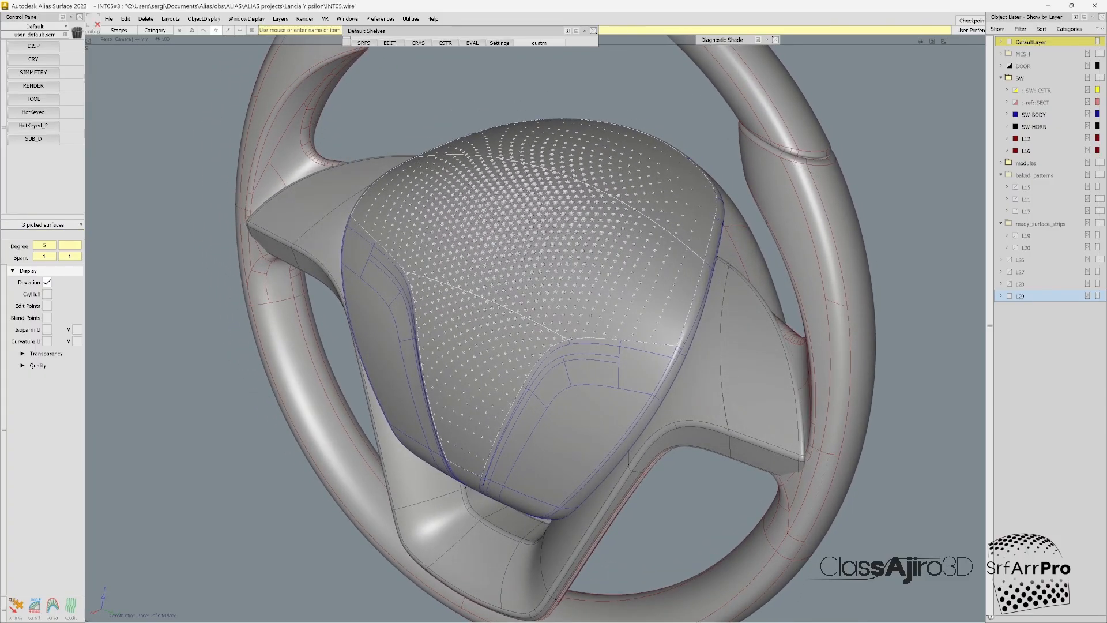
left_click_drag(519, 323, 614, 288, "alt+shift")
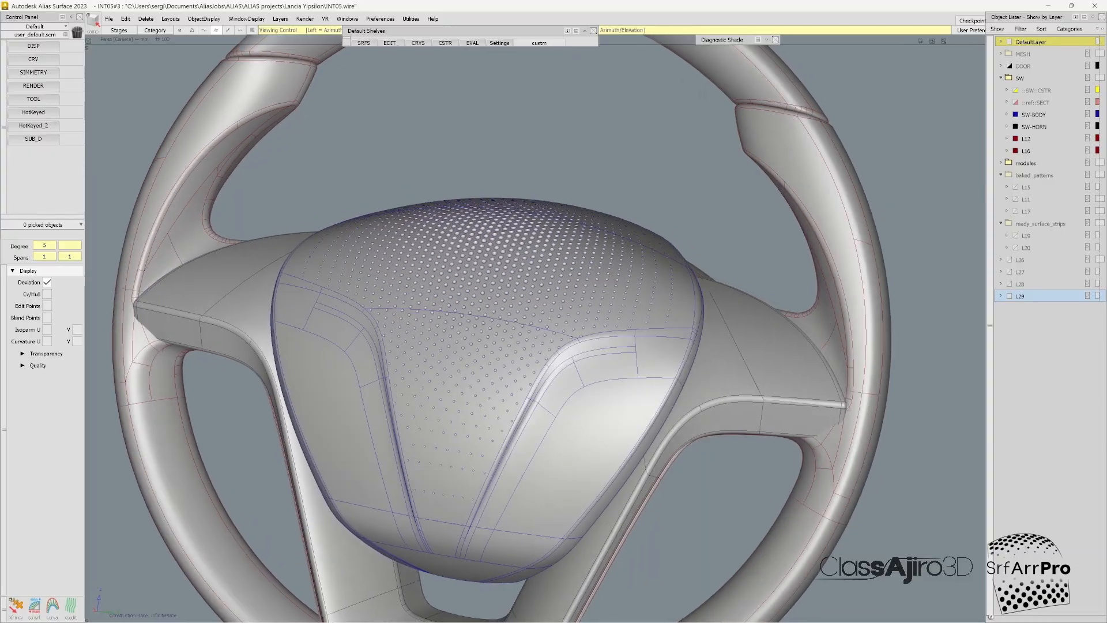
key("alt+m")
mouse_move(518, 300)
left_mouse_down("alt+shift")
mouse_move(568, 357)
mouse_move(669, 346)
mouse_move(579, 289)
left_mouse_up("alt+shift")
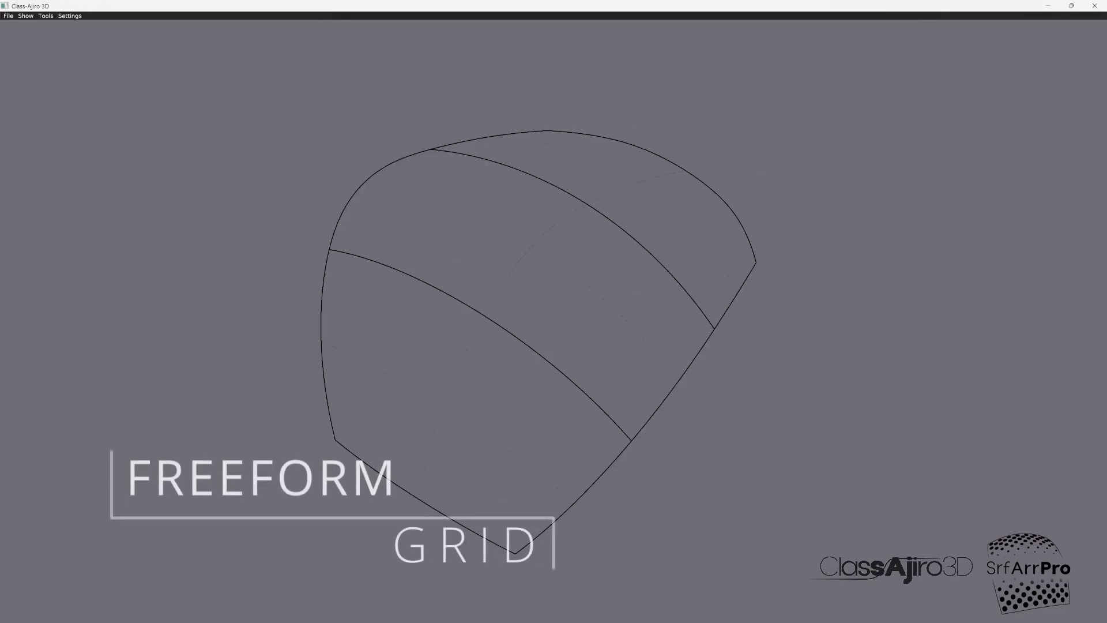
Step: Switch to Class-Ajiro 3D and start a FreeForm PtsGrid using all three surfaces as base surfaces
left_click(45, 16)
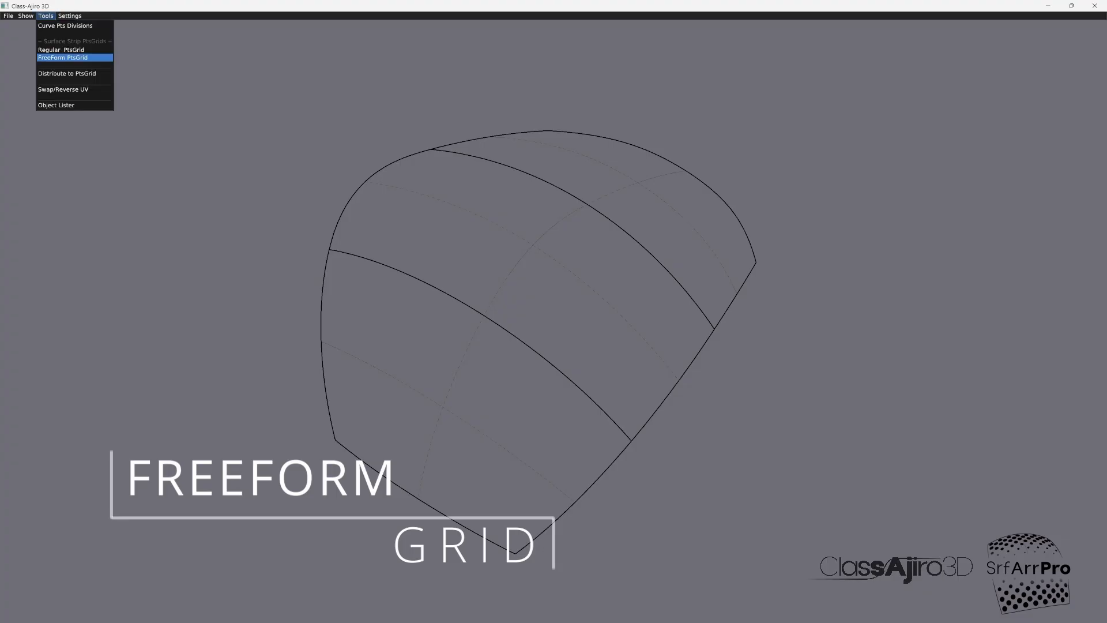
left_click(62, 58)
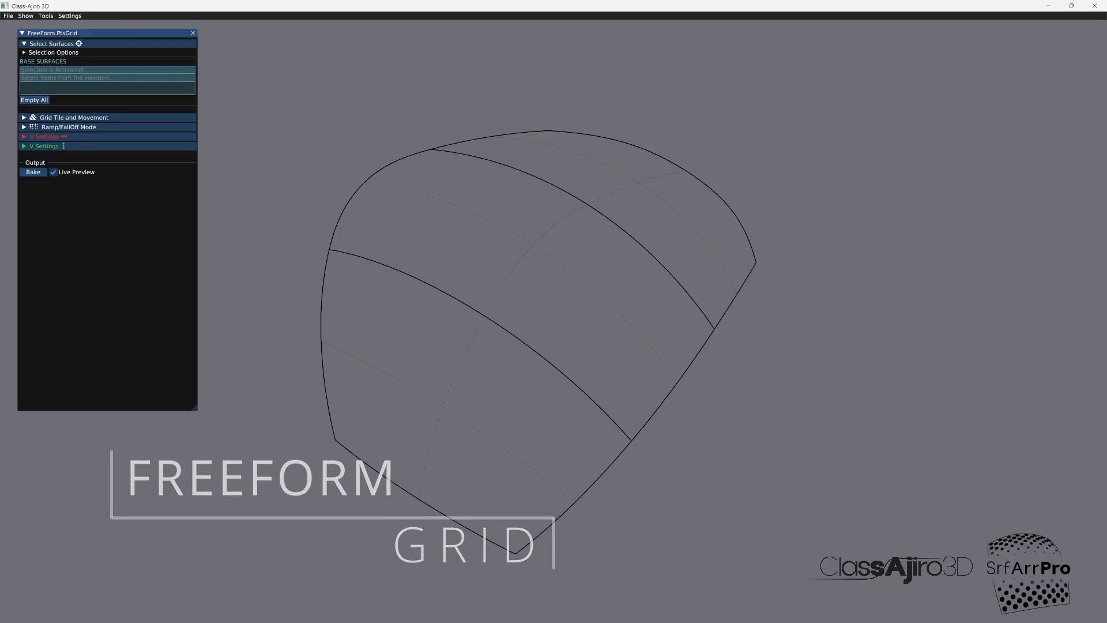
left_click_drag(615, 222, 697, 231)
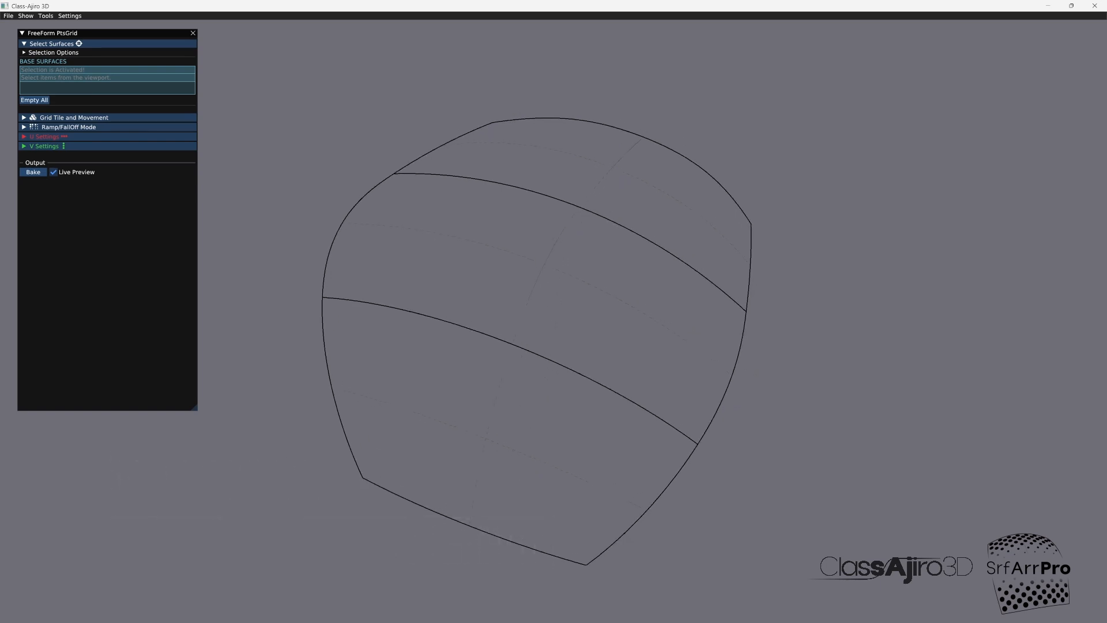
left_click(576, 167)
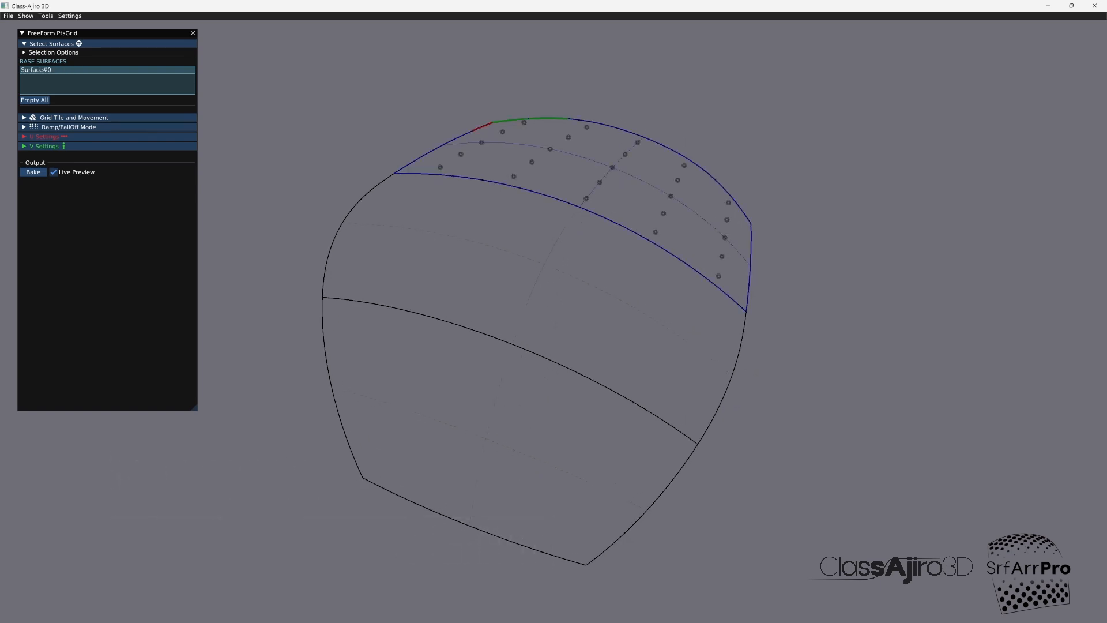
left_click(536, 248)
left_click(519, 462)
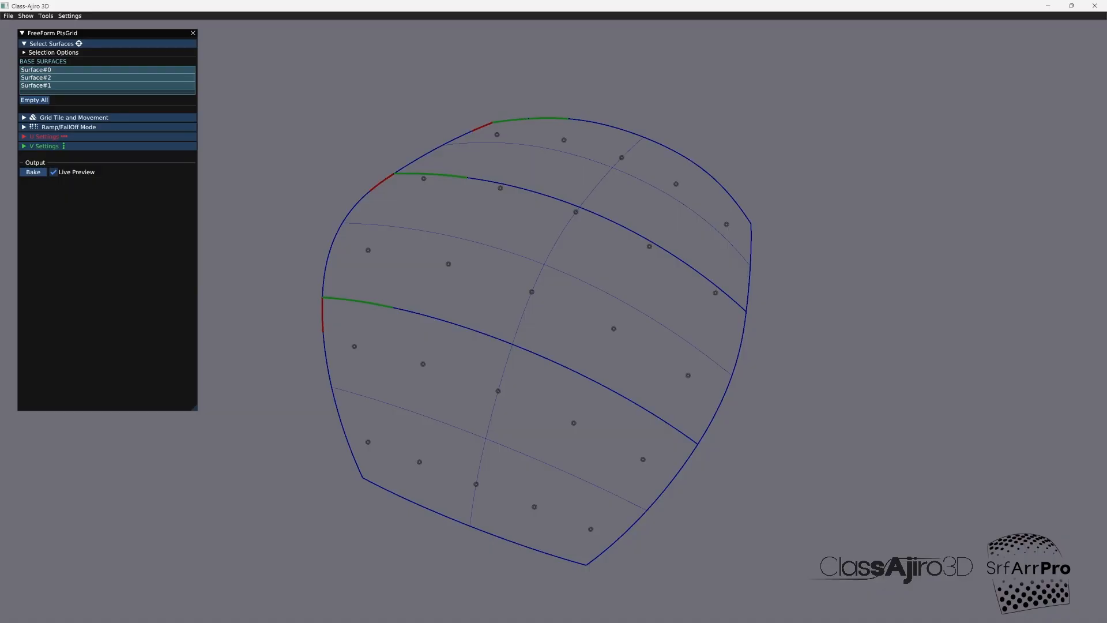
Step: Set the freeform grid's divisions to 27 U points and 27 V points
left_click(46, 136)
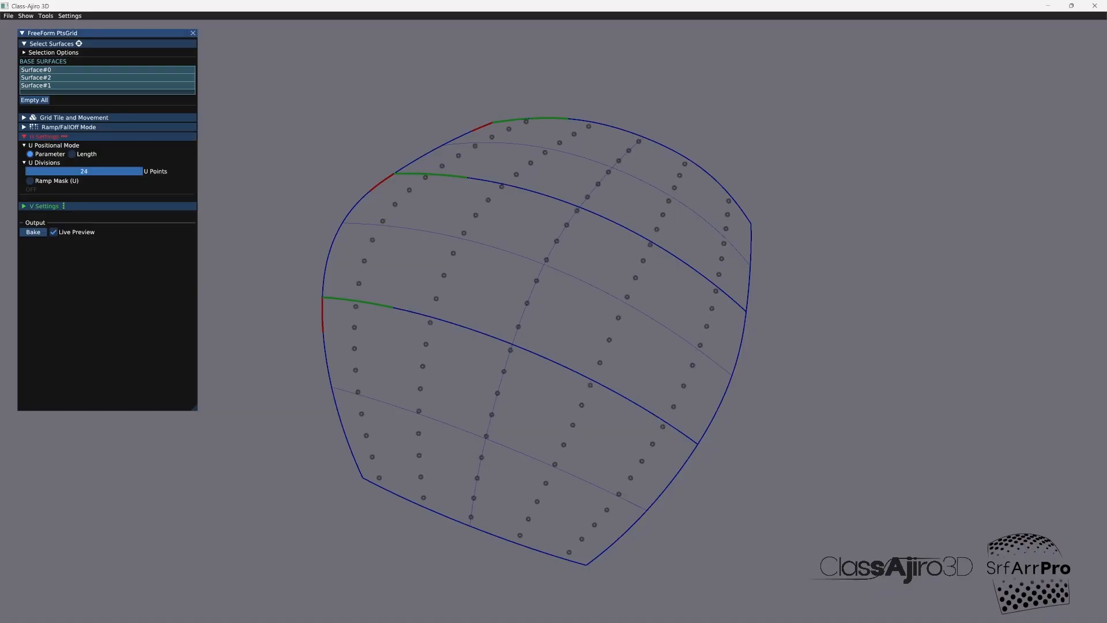
left_click_drag(81, 171, 87, 172)
left_click(44, 206)
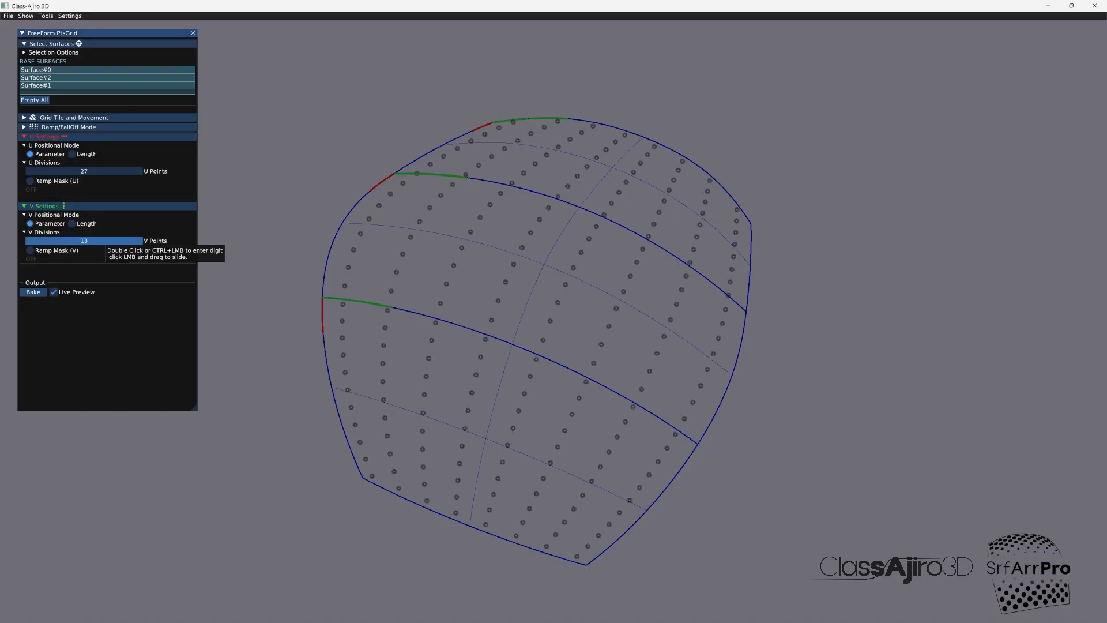
left_click_drag(104, 244, 124, 245)
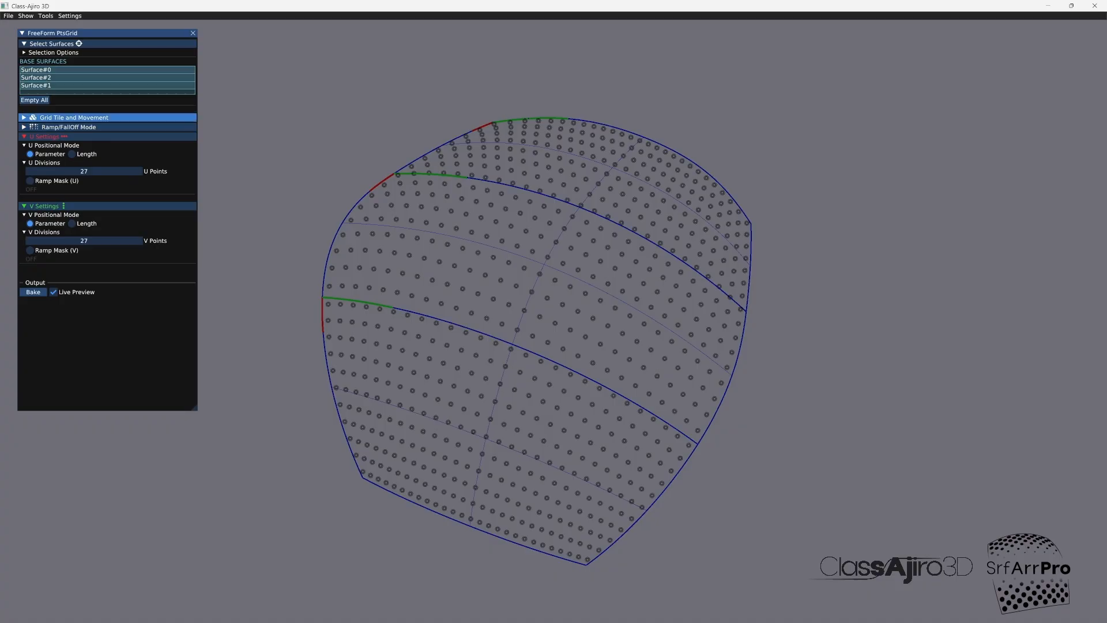
Step: Change the grid type to Diamond and set B1 U to 0.438, B1 V to 0.222 and B2 V to 0.553
left_click(74, 117)
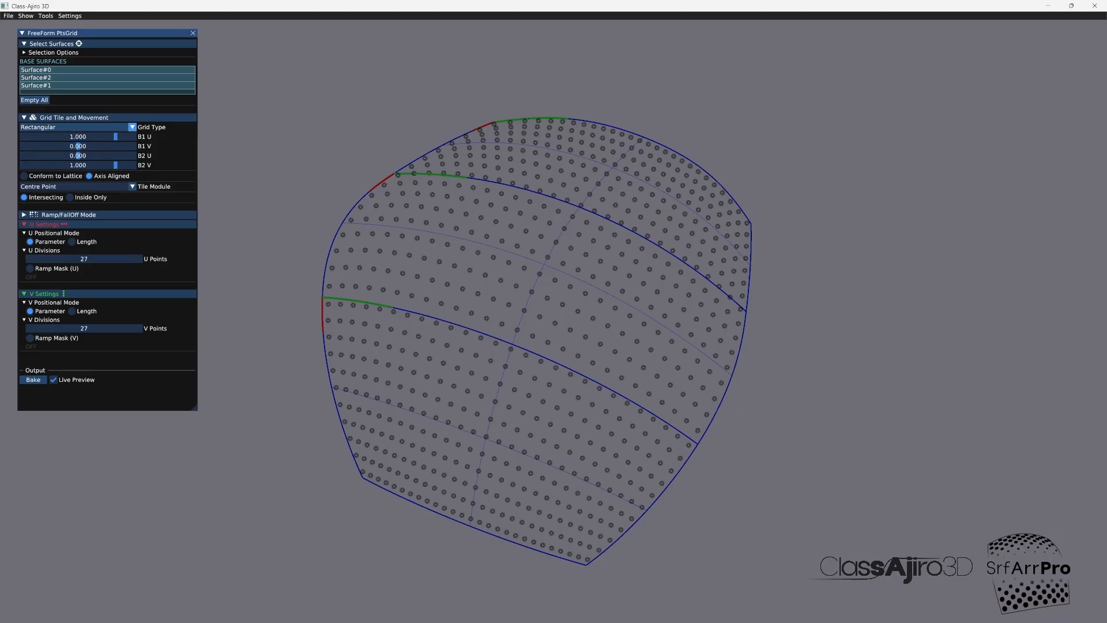
left_click(75, 127)
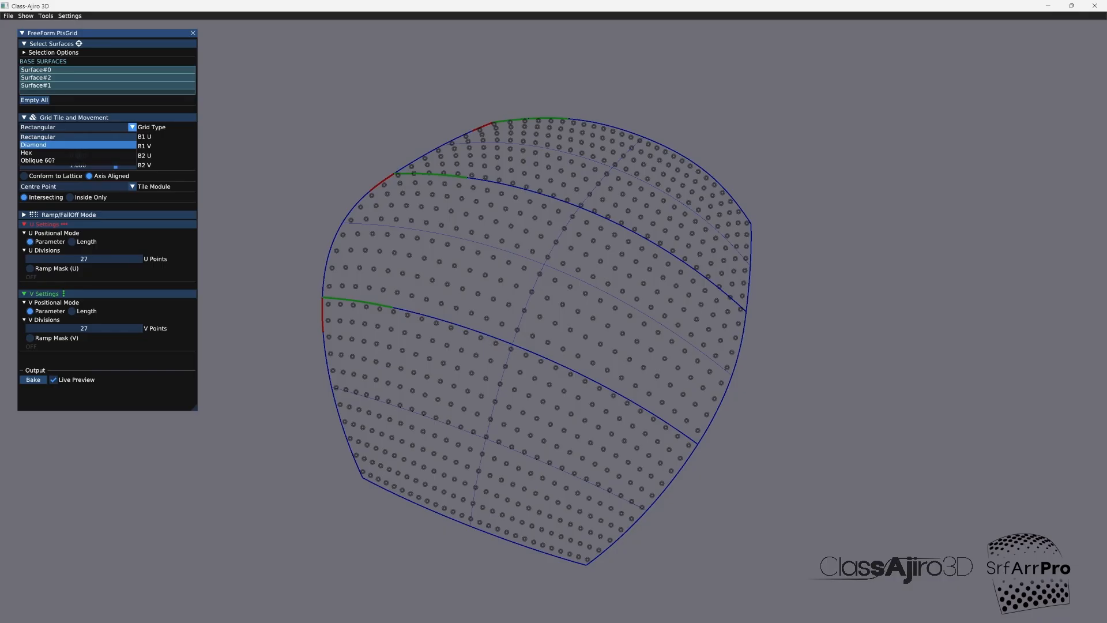
left_click(46, 145)
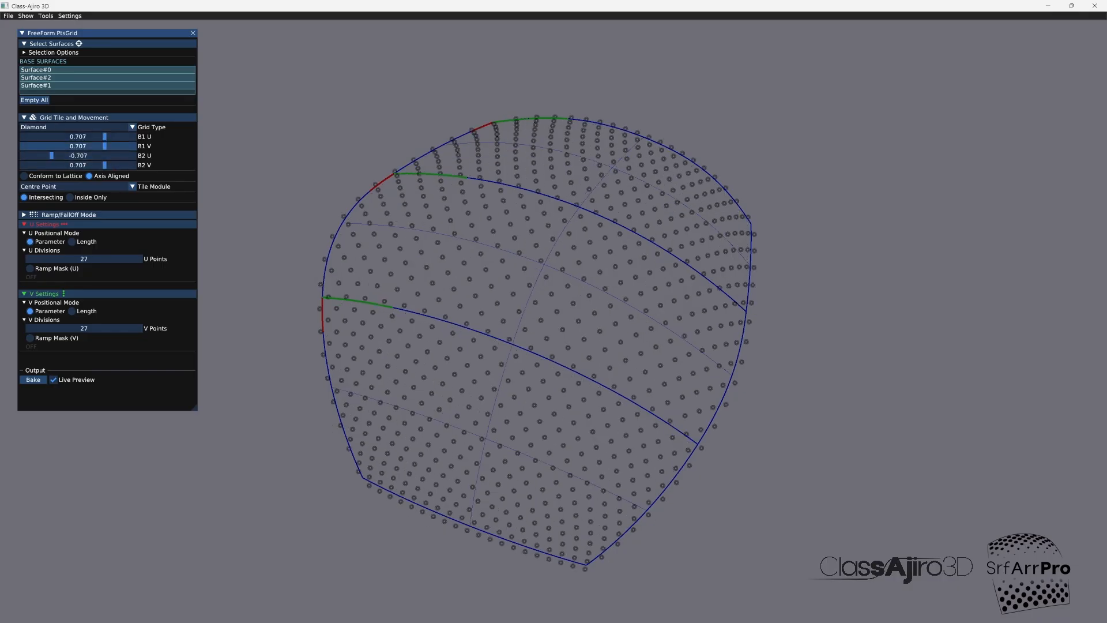
mouse_move(105, 146)
left_mouse_down()
mouse_move(87, 146)
mouse_move(103, 136)
mouse_move(102, 165)
mouse_move(113, 165)
mouse_move(98, 136)
mouse_move(110, 136)
mouse_move(95, 137)
left_mouse_up()
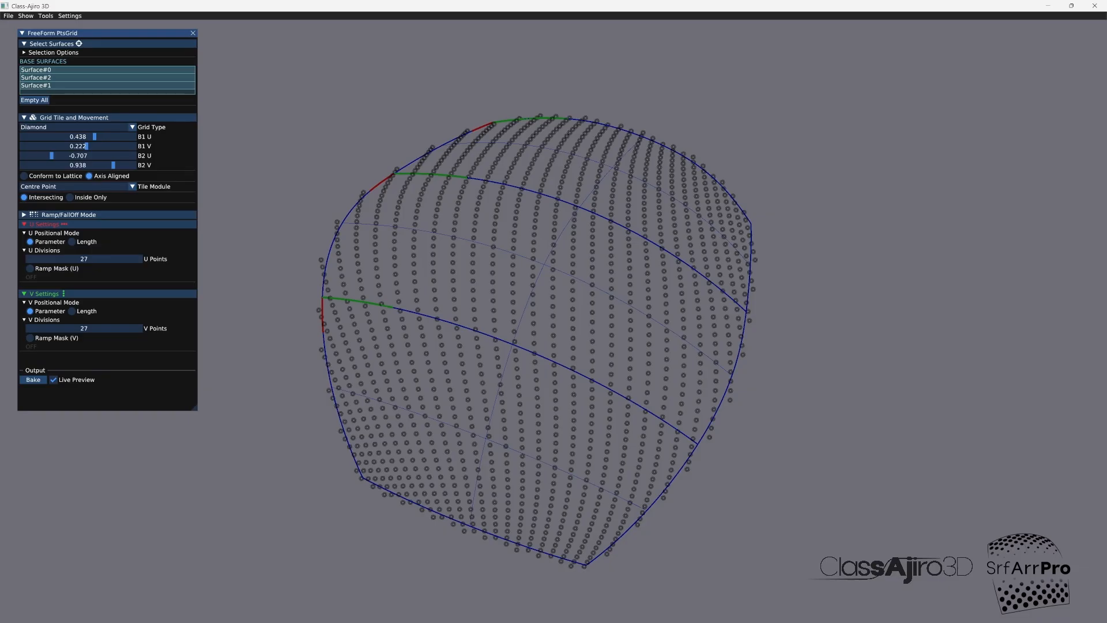
left_click_drag(113, 165, 98, 164)
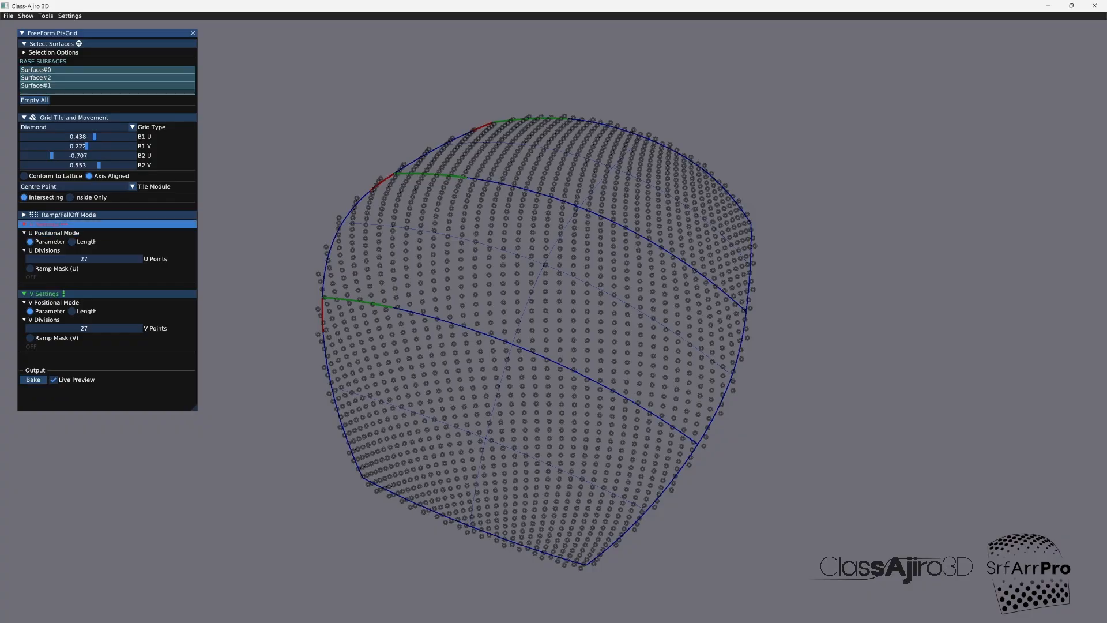
Step: Switch the grid's Ramp/FallOff mode to Image and open its image editor
left_click(68, 215)
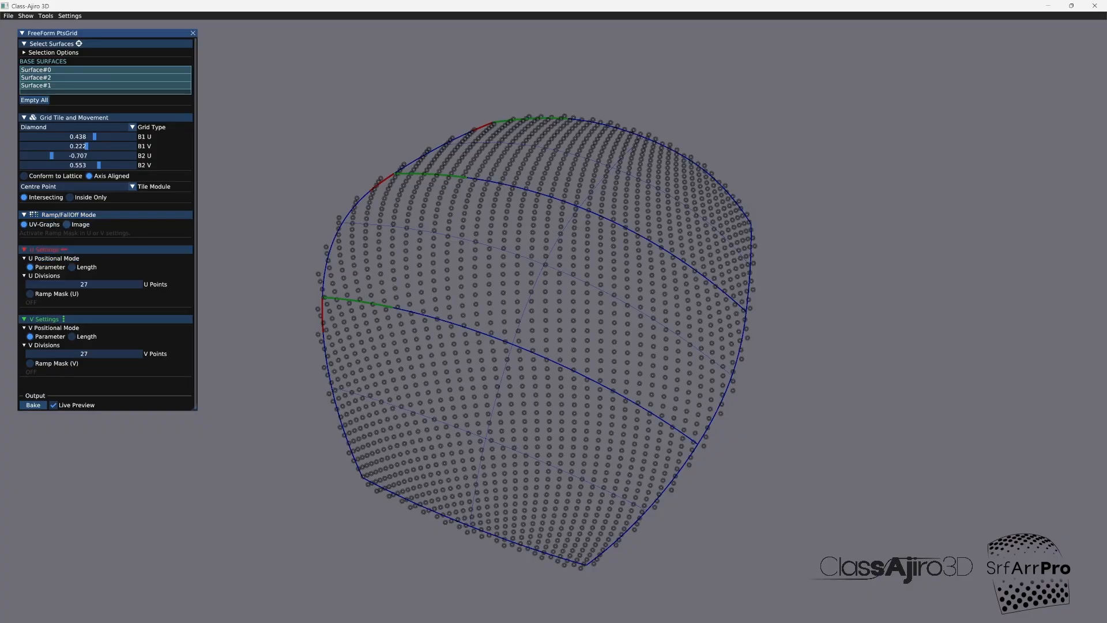
left_click(67, 225)
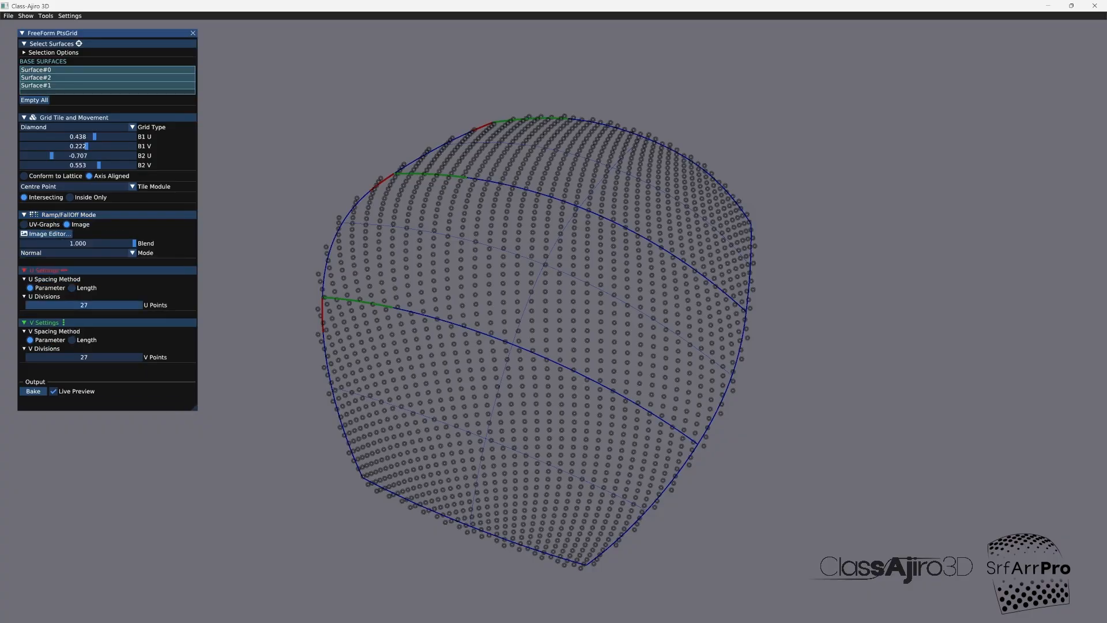
left_click(46, 233)
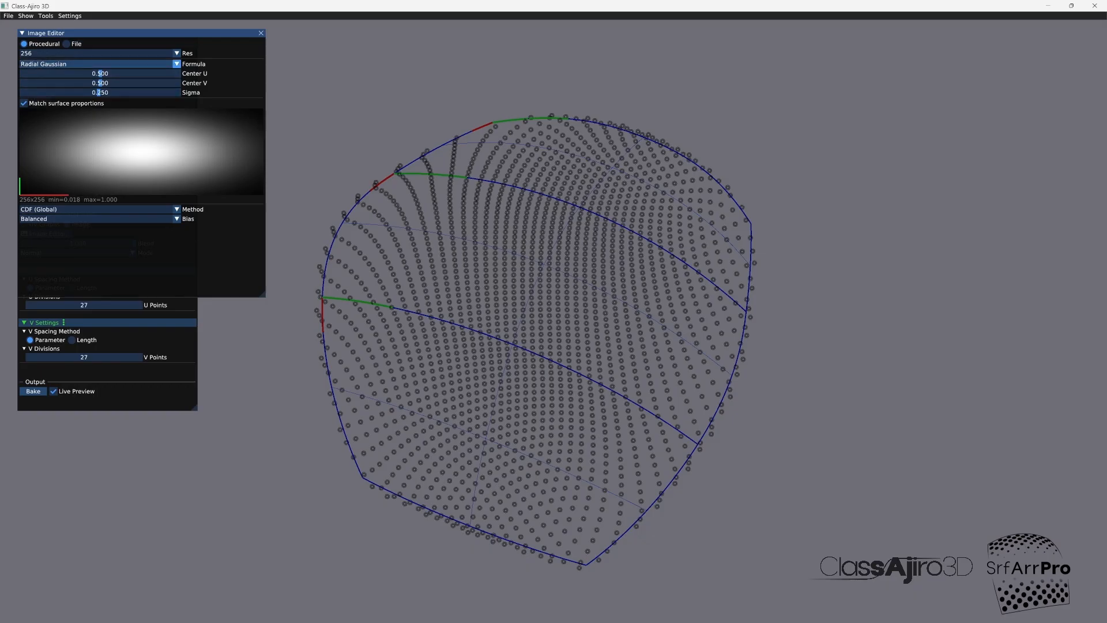
Step: Try the Multi-Point formula for the falloff image, moving point 2 to U 0.566 and V 0.406
left_click(177, 64)
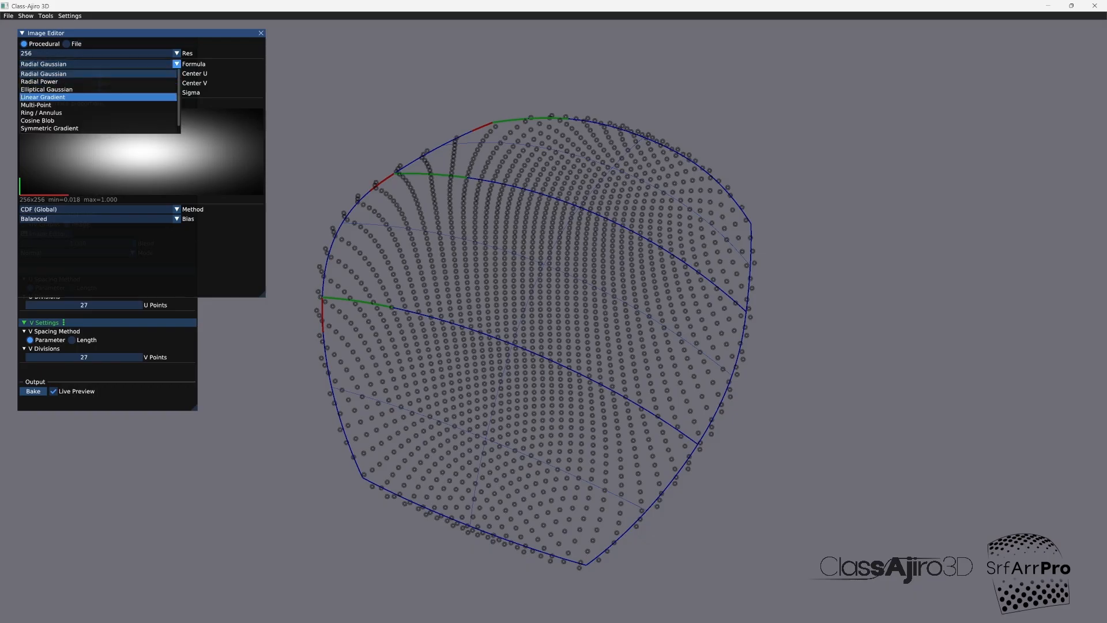
left_click(57, 106)
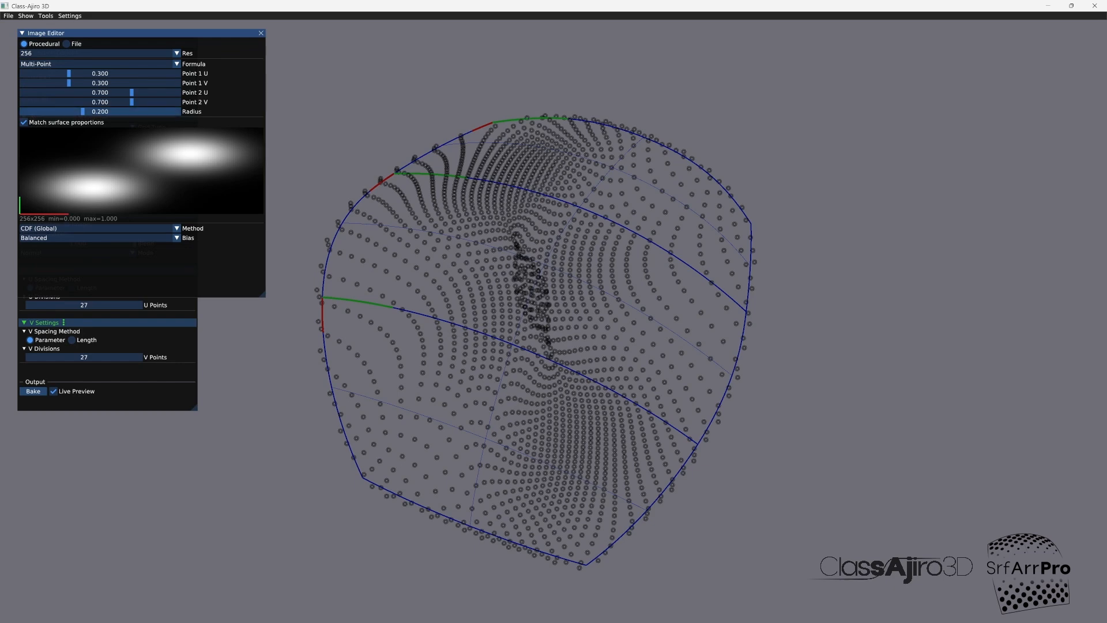
left_click_drag(131, 102, 110, 92)
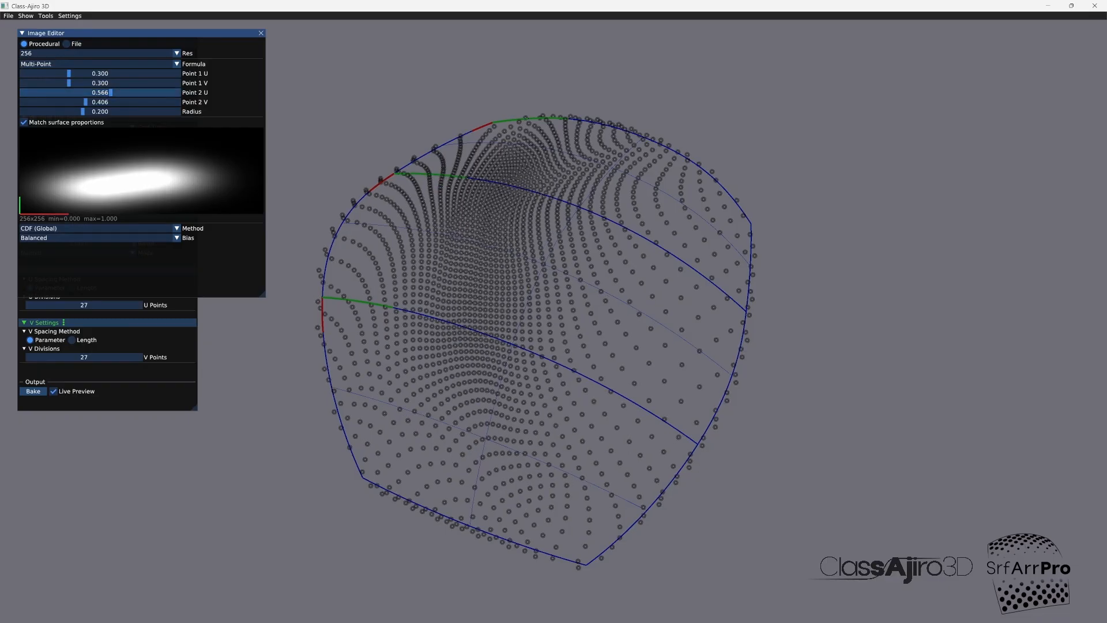
Step: Set the falloff image's formula to Symmetric Gradient with width 0.726, and adjust its falloff, center and angle
left_click(176, 64)
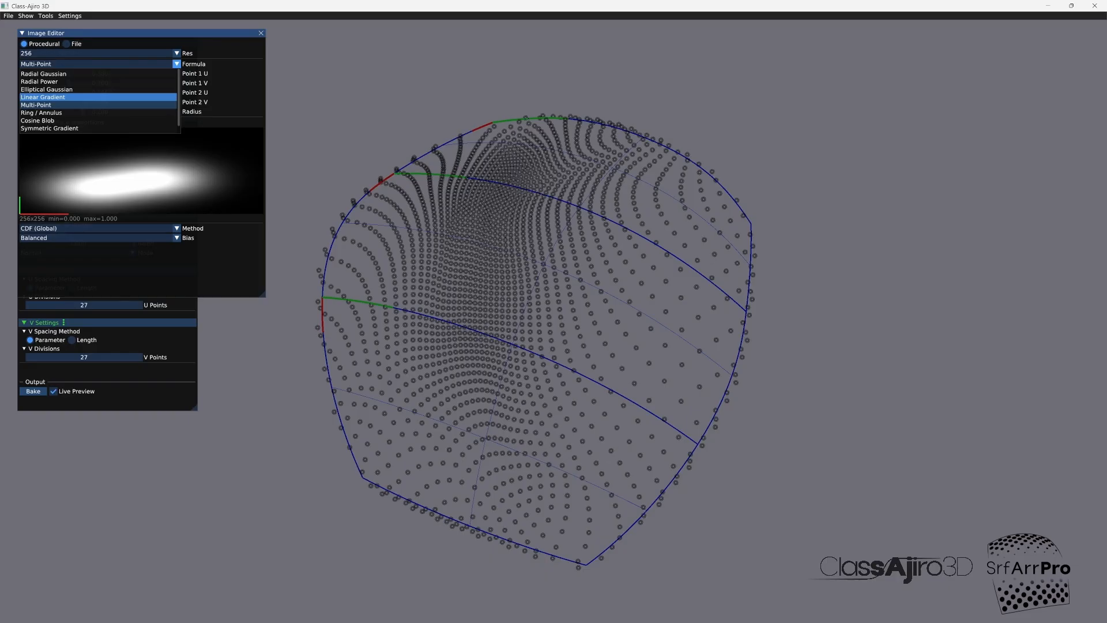
left_click(70, 96)
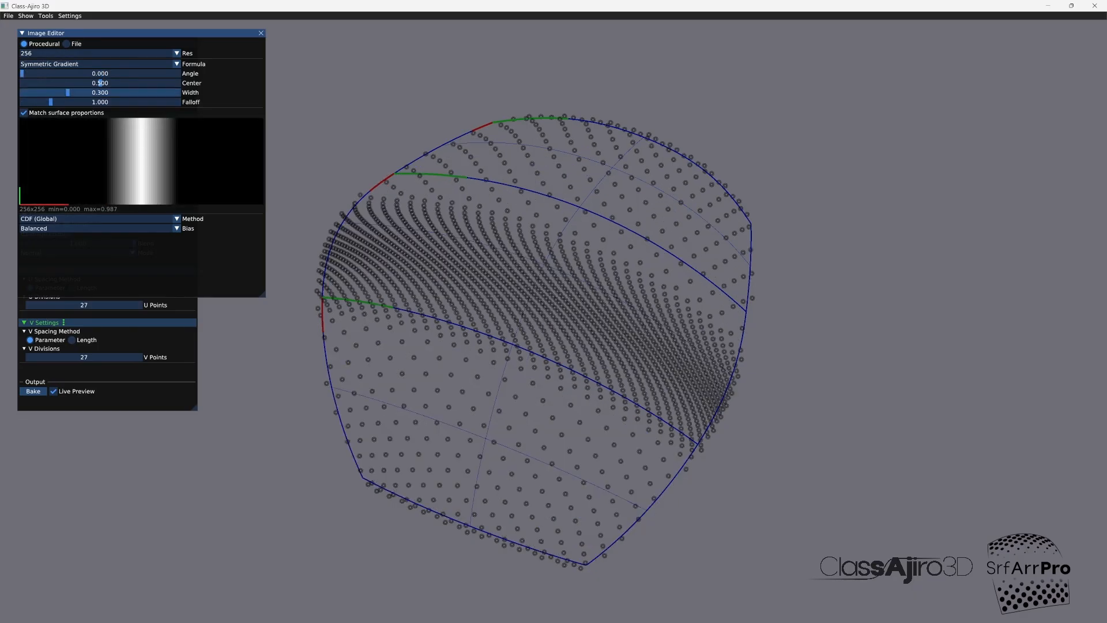
left_click_drag(68, 93, 135, 93)
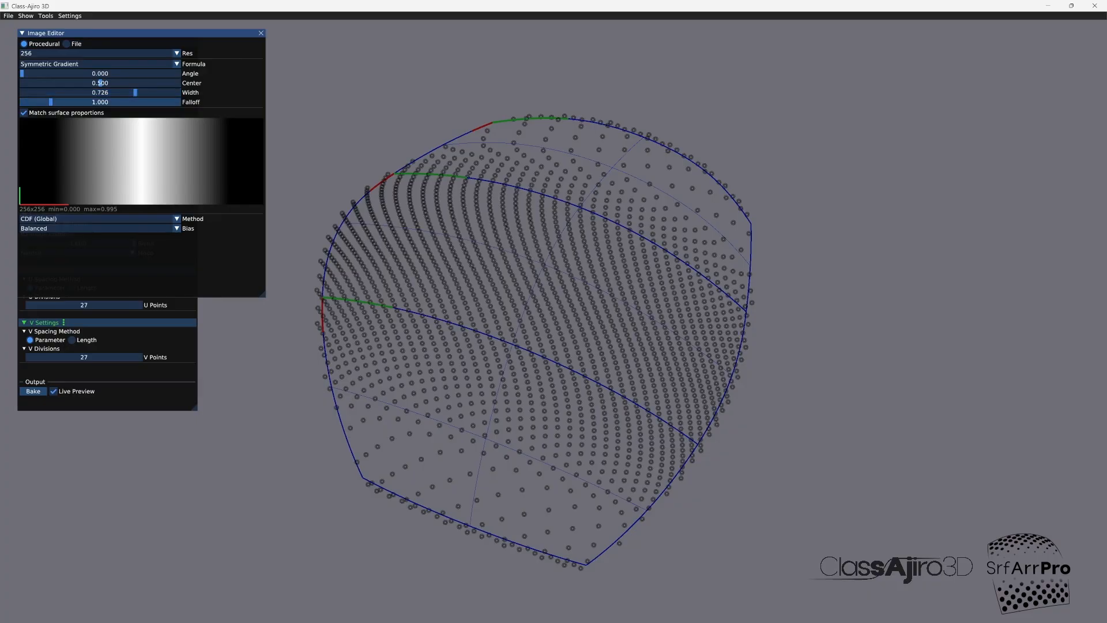
left_click_drag(50, 102, 100, 82)
mouse_move(22, 73)
left_mouse_down()
mouse_move(54, 73)
mouse_move(21, 73)
left_mouse_up()
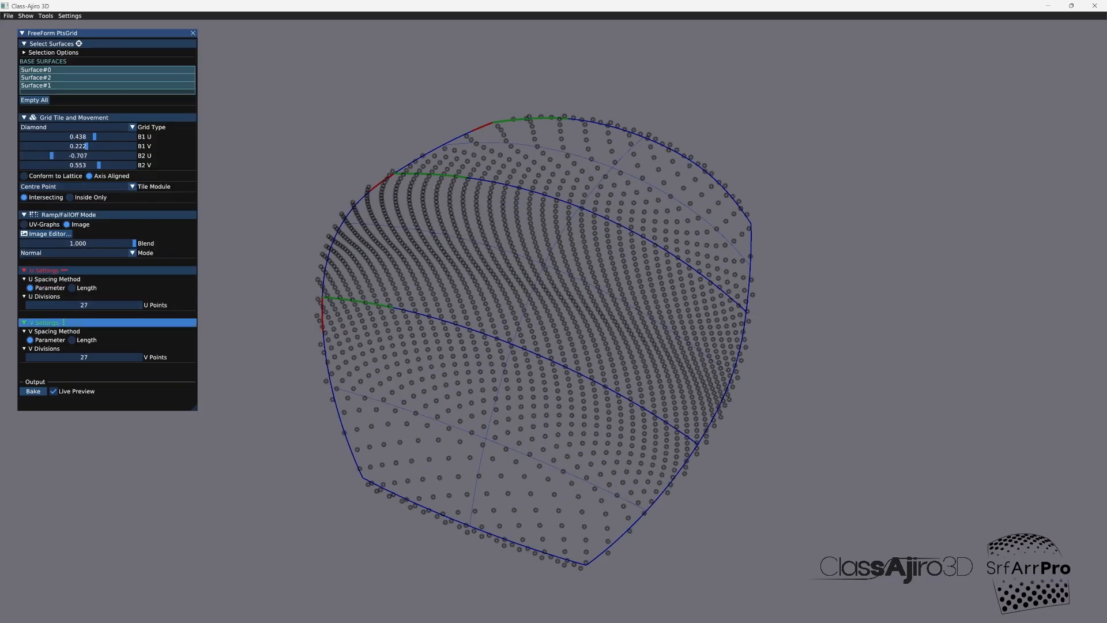
Step: Set the freeform grid's divisions to 21 U points and 49 V points and check the point density
left_click_drag(90, 306, 83, 306)
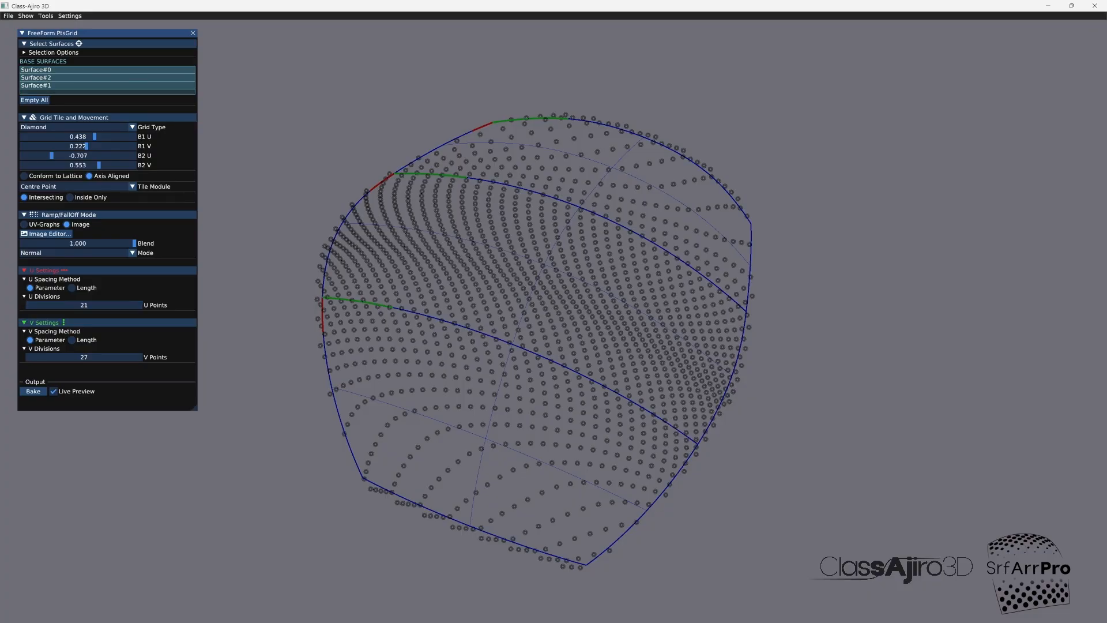
left_click_drag(85, 357, 100, 357)
left_click_drag(582, 161, 615, 223)
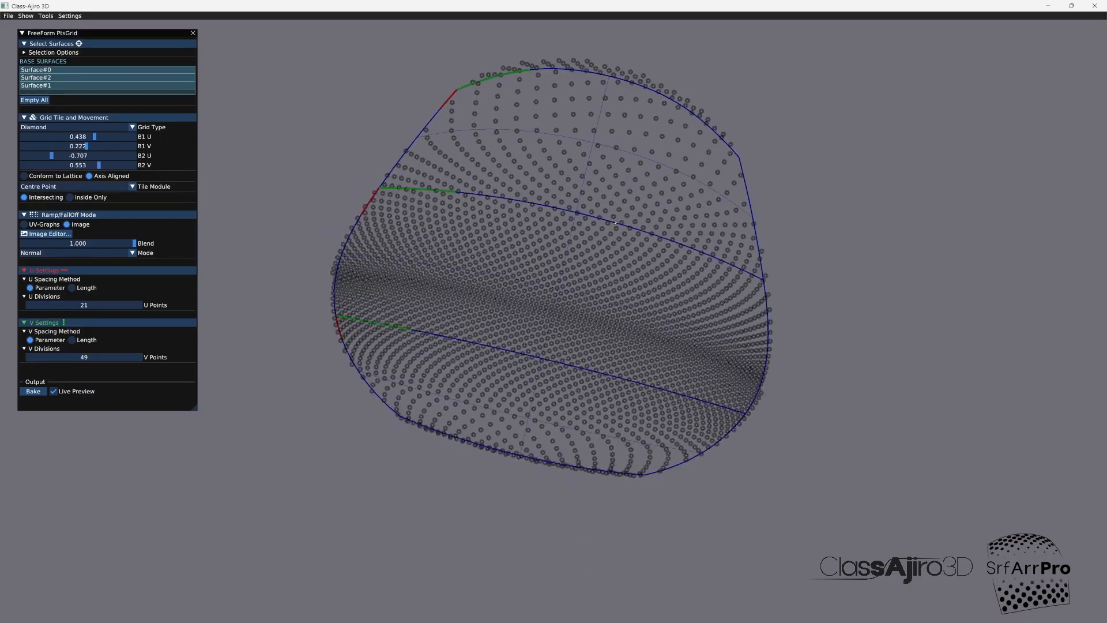
Step: Bake the freeform points grid and display its result on the surfaces through the object lister
middle_click_drag(616, 222, 615, 222)
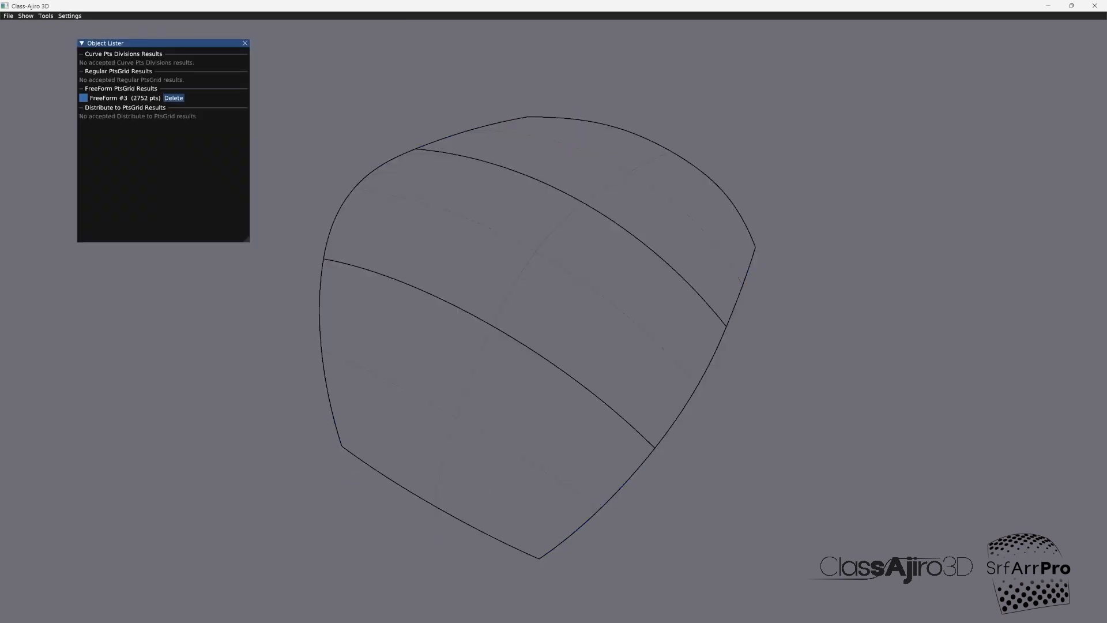
left_click(84, 98)
left_click(245, 43)
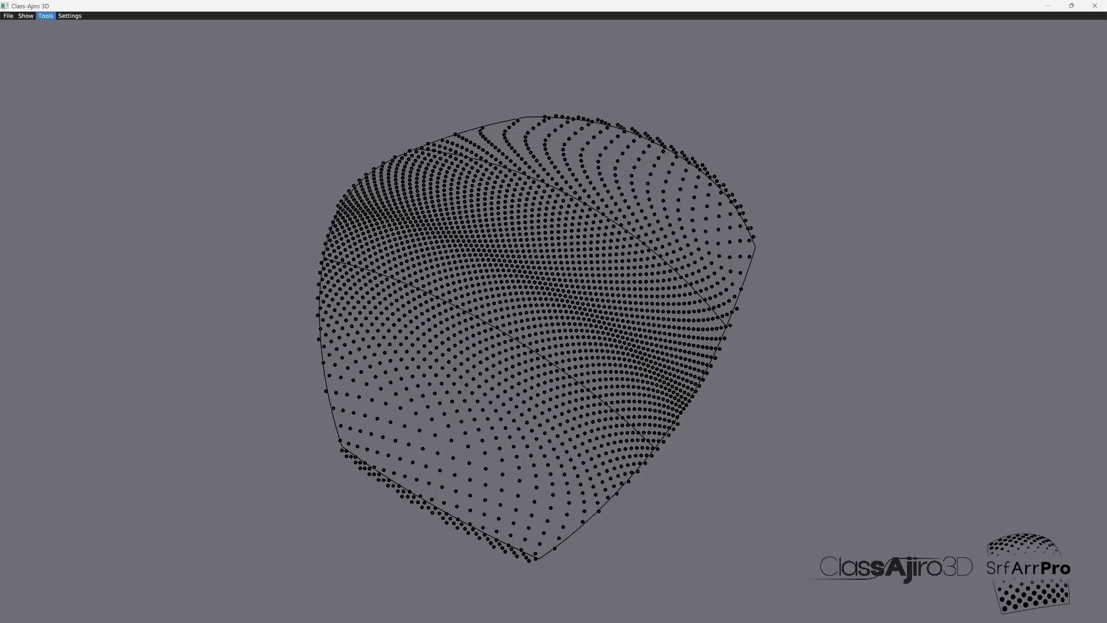
Step: Start Distribute to PtsGrid and import pyramid.igs from the modules folder as the object to distribute
left_click(45, 15)
left_click(64, 73)
left_click(40, 68)
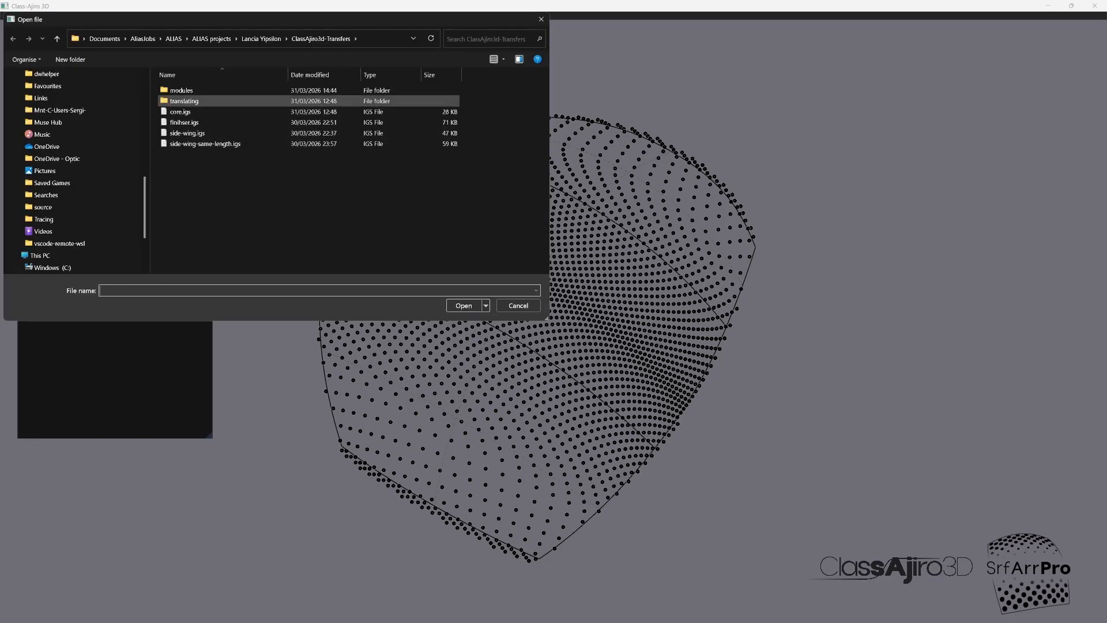
left_click(182, 91)
double_click(182, 90)
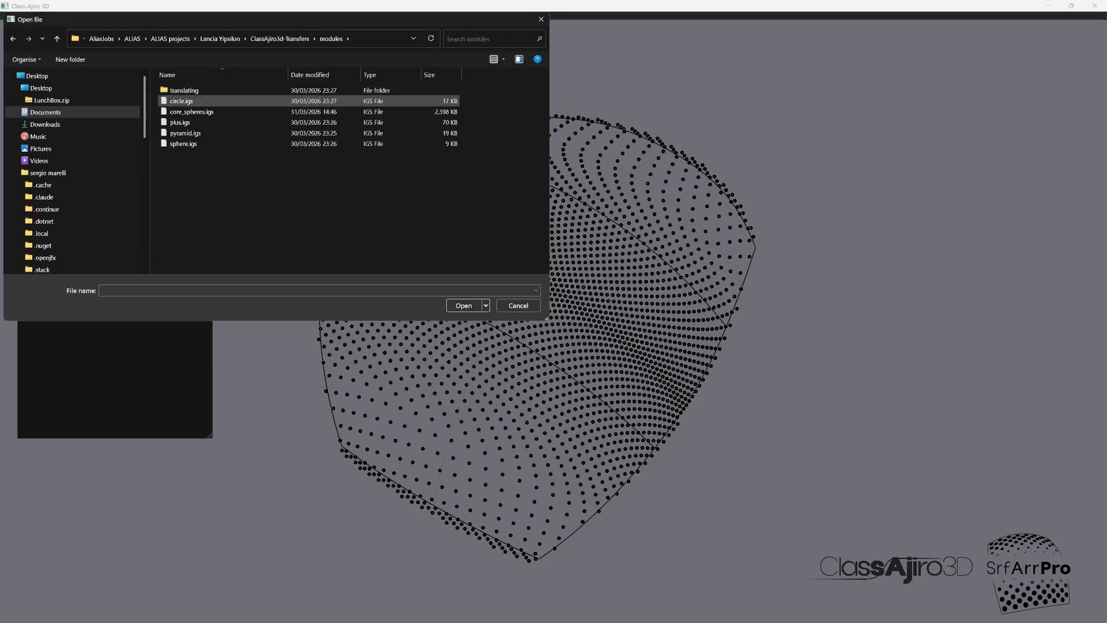
double_click(185, 133)
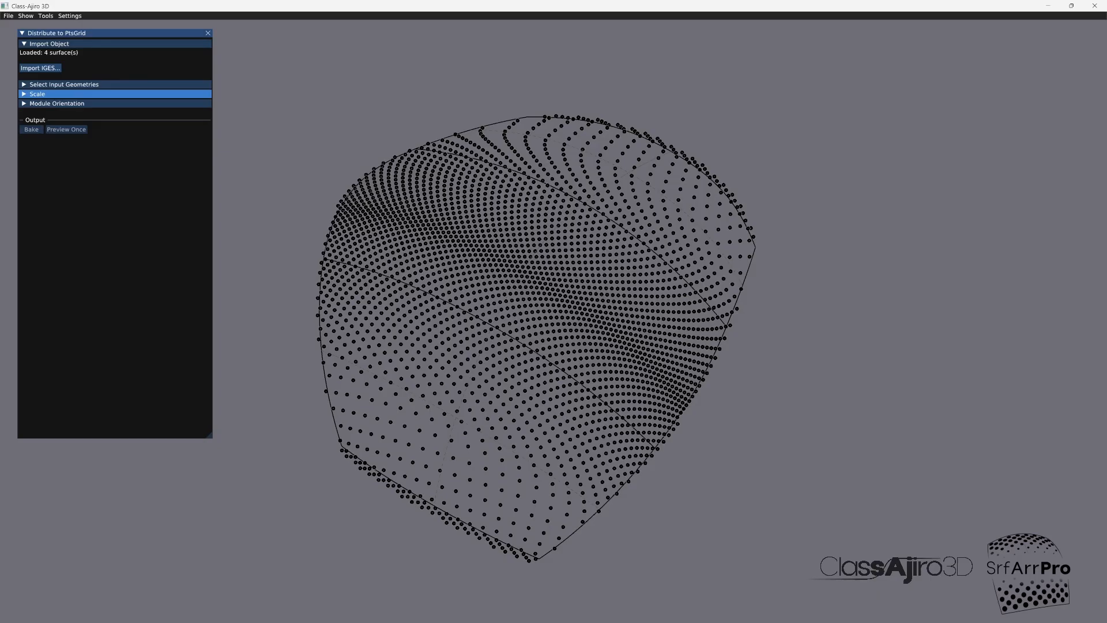
Step: Set the FreeForm #3 grid as the source result for distributing the imported pyramid
left_click(64, 84)
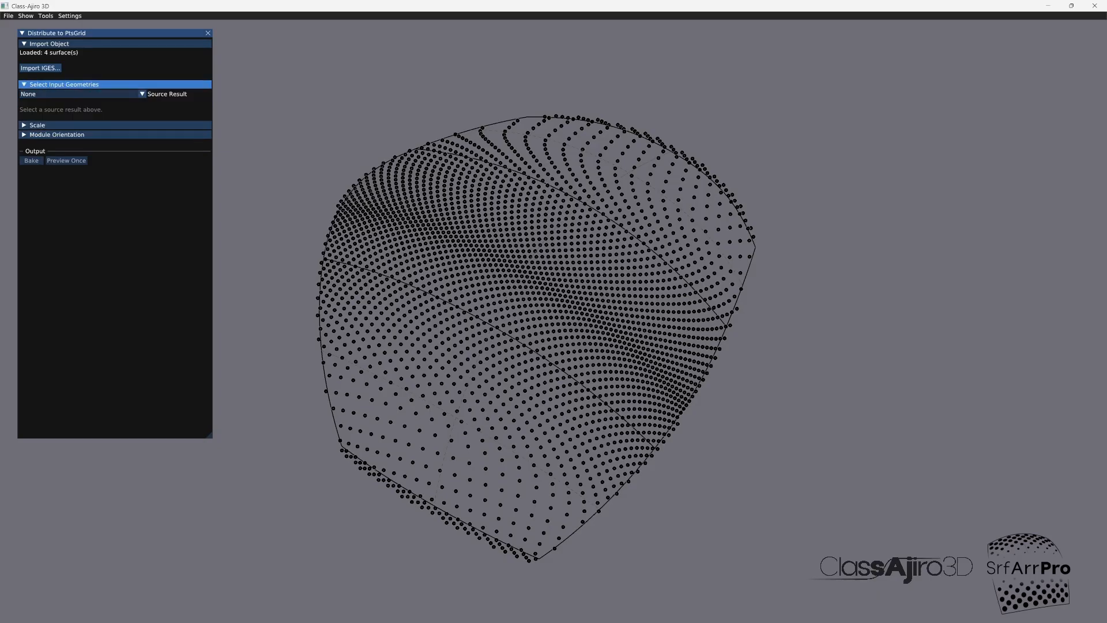
left_click(80, 93)
left_click(81, 111)
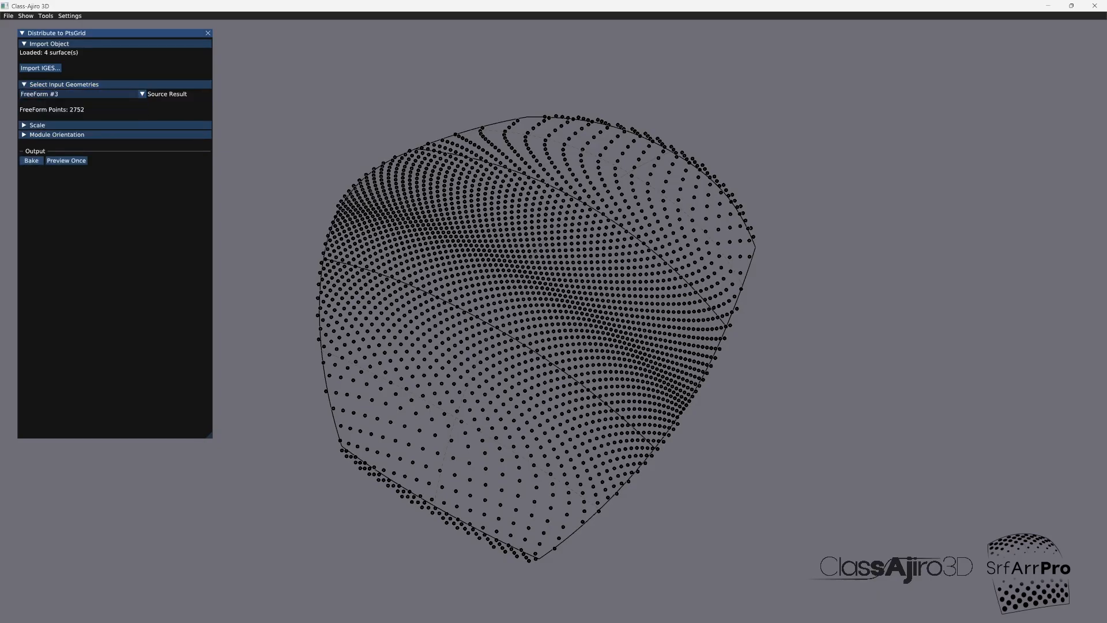
Step: Set the distributed pyramids' scale to 0.257 and Z scale to 0.277, previewing the distribution
left_click(67, 160)
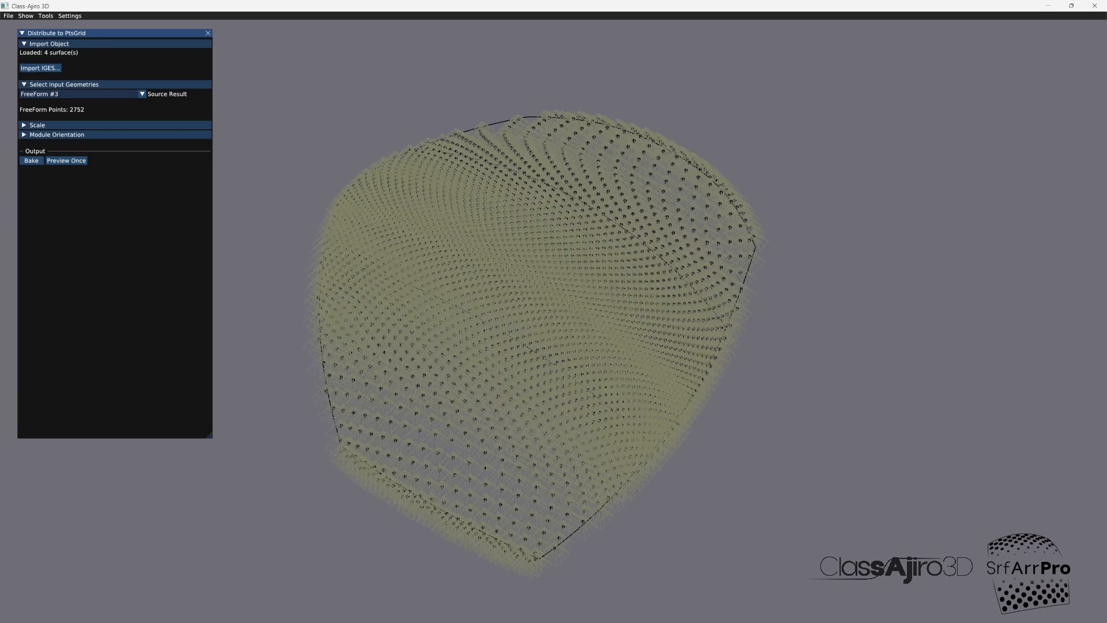
left_click(38, 125)
left_click_drag(62, 135, 32, 135)
left_click(66, 214)
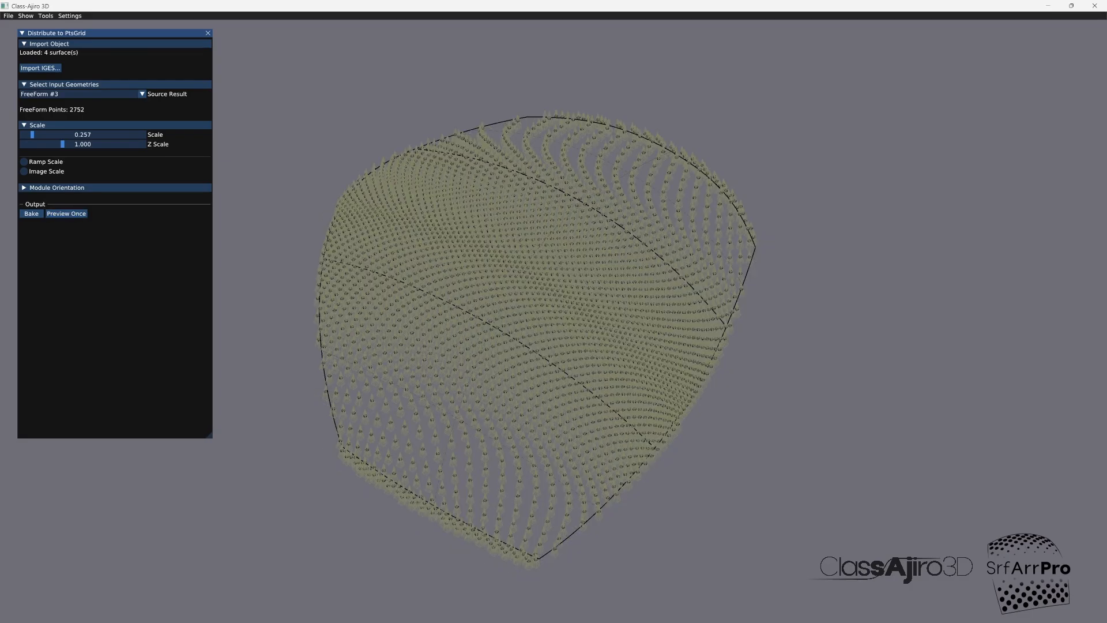
left_click_drag(62, 144, 33, 144)
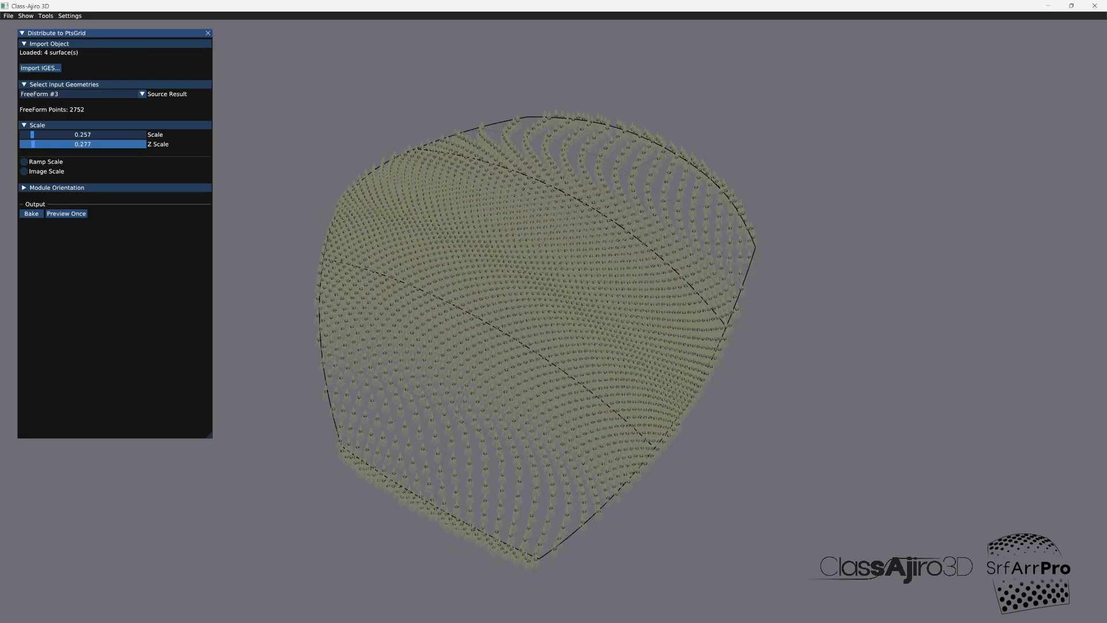
left_click(67, 213)
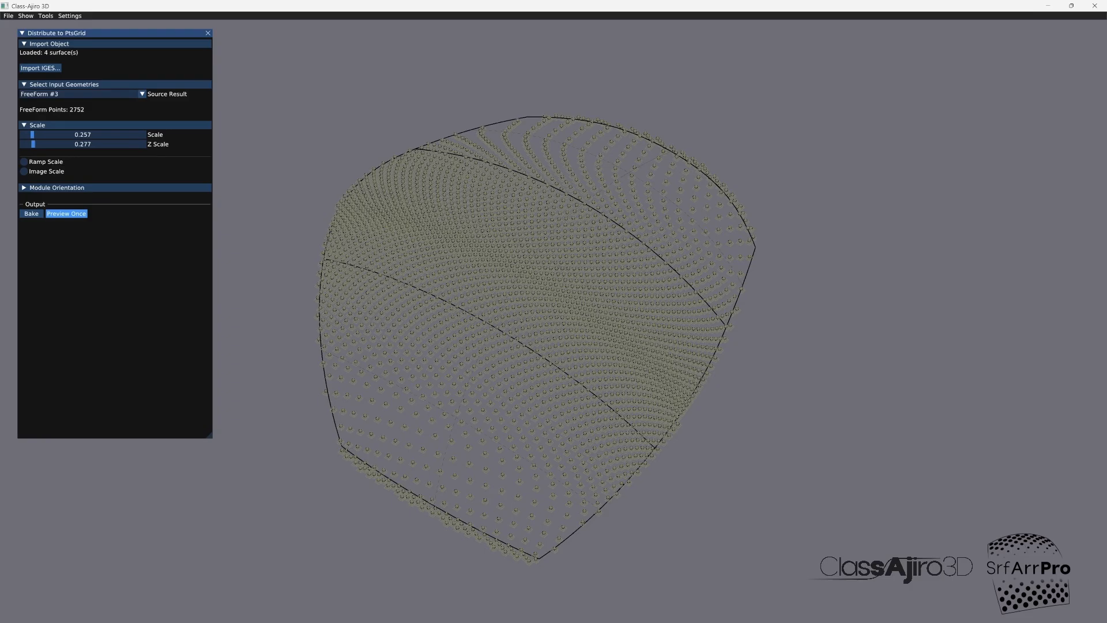
Step: Keep the modules oriented along Z, switch them to Image Scale with the Radial Gaussian image in Normal mode, and preview the result
left_click(57, 188)
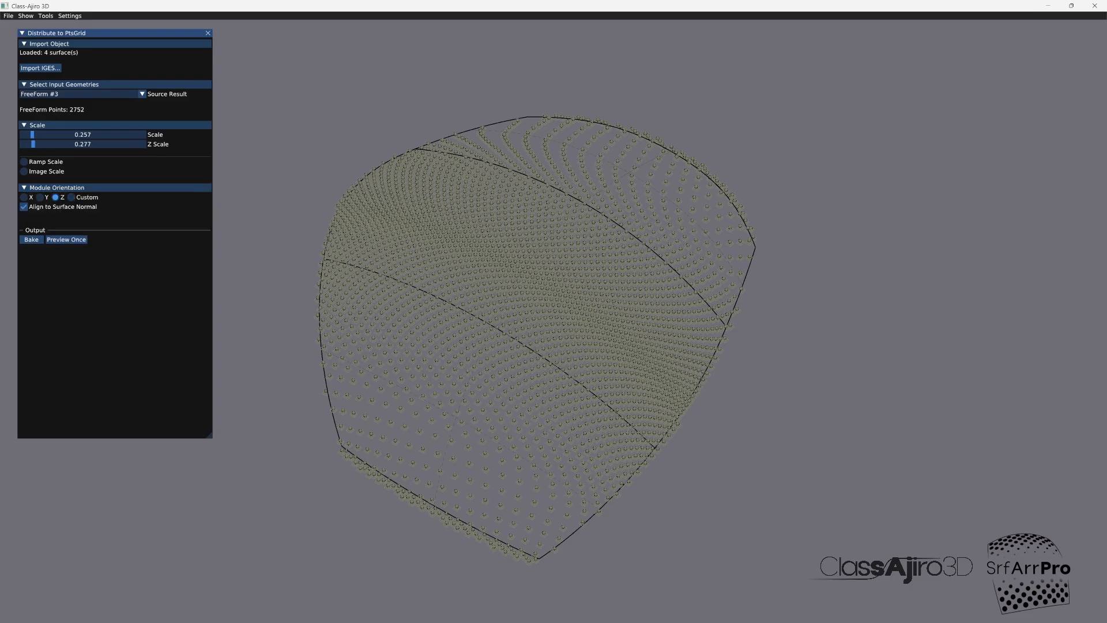
left_click(66, 239)
left_click(24, 171)
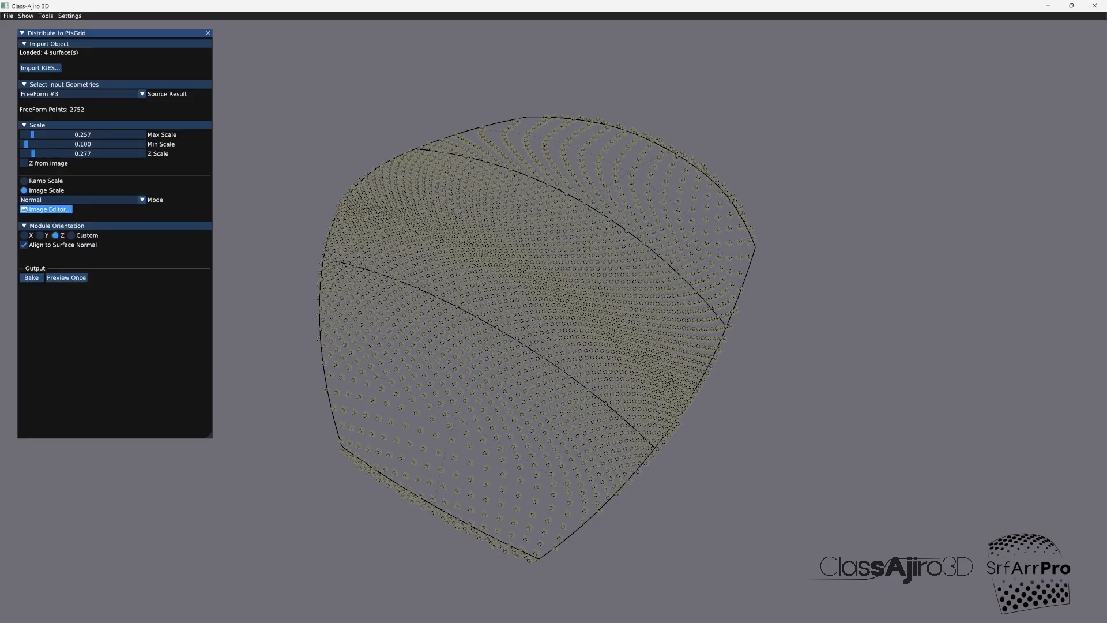
left_click(46, 209)
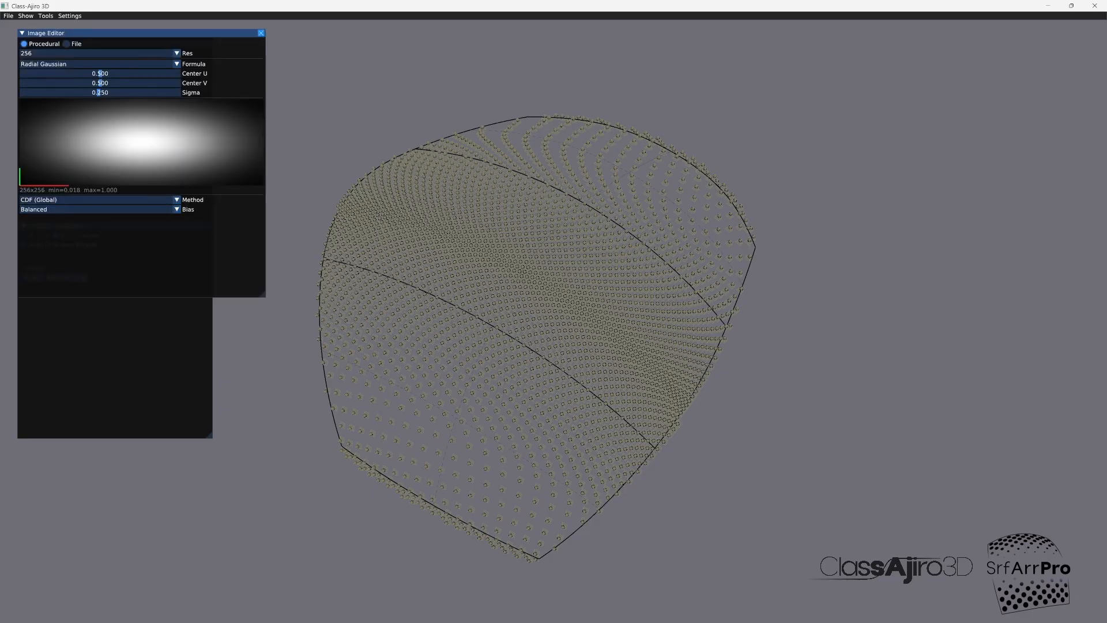
left_click(261, 33)
left_click(66, 278)
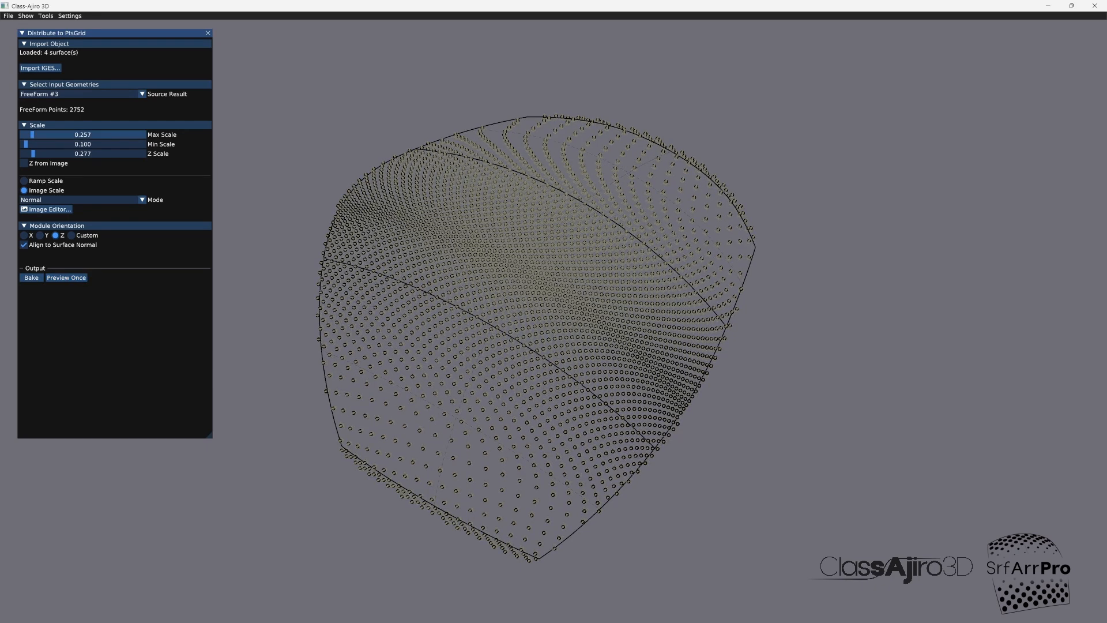
Step: Raise the pyramids' maximum scale to 0.356, preview it, and bake the distribution
left_click_drag(32, 134, 36, 135)
left_click(66, 277)
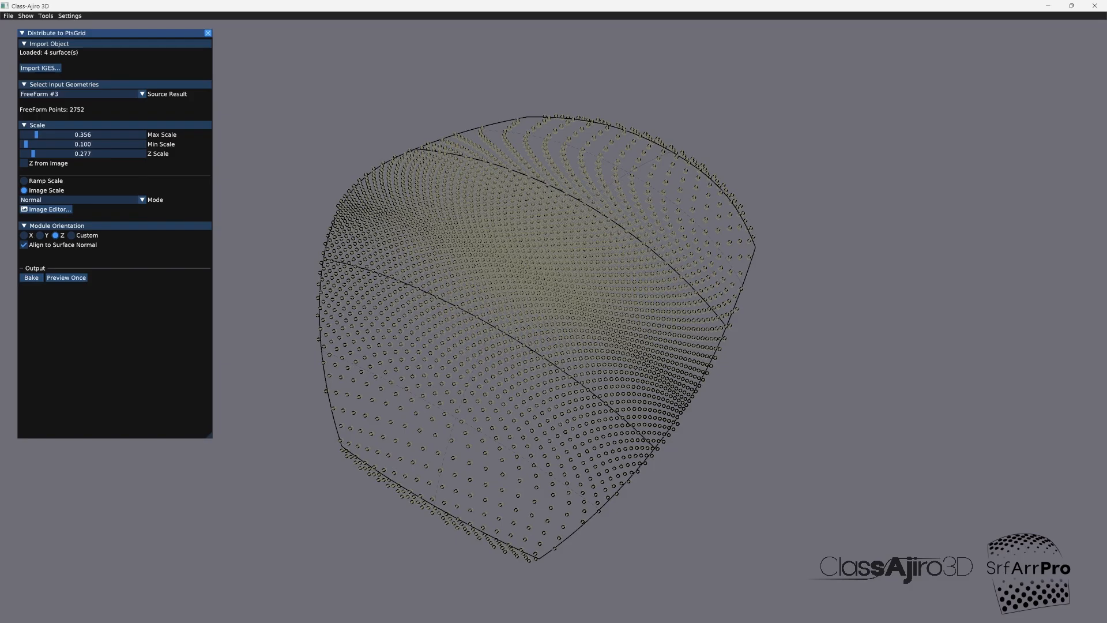
left_click(31, 277)
left_click(32, 277)
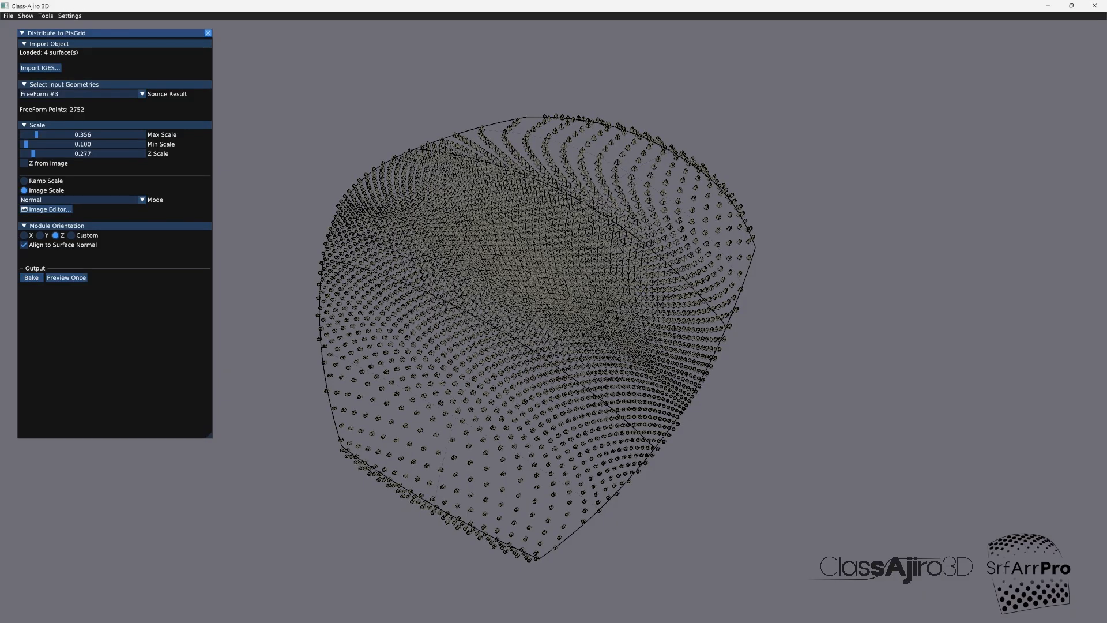
left_click(208, 33)
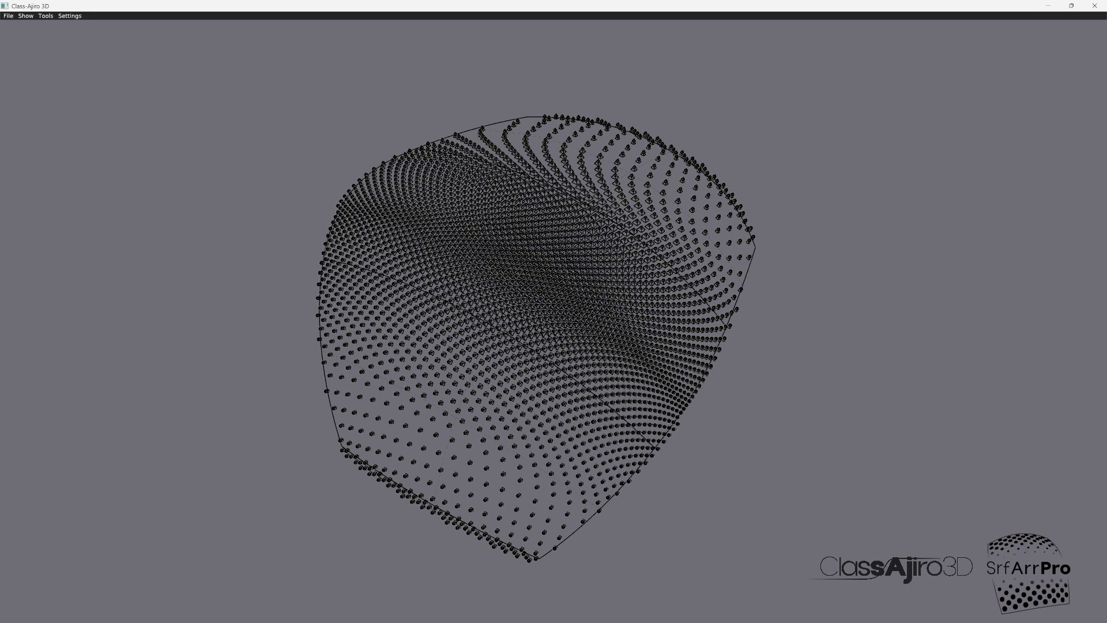
Step: Hide the FreeForm #3 points through the object lister, leaving only the distributed pyramids displayed
left_click(46, 15)
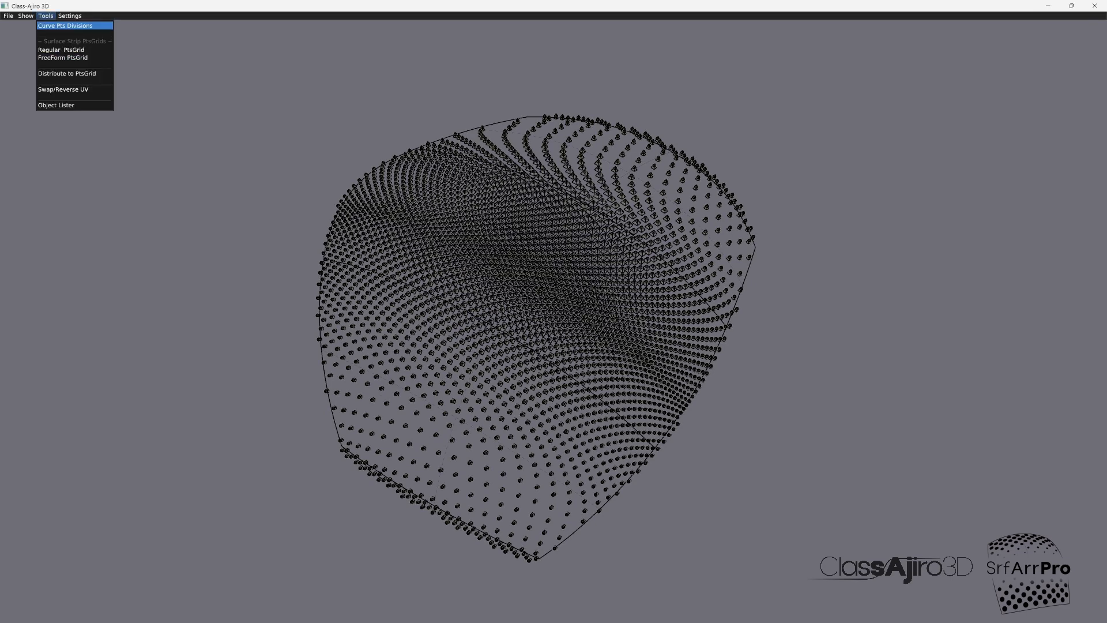
left_click(56, 105)
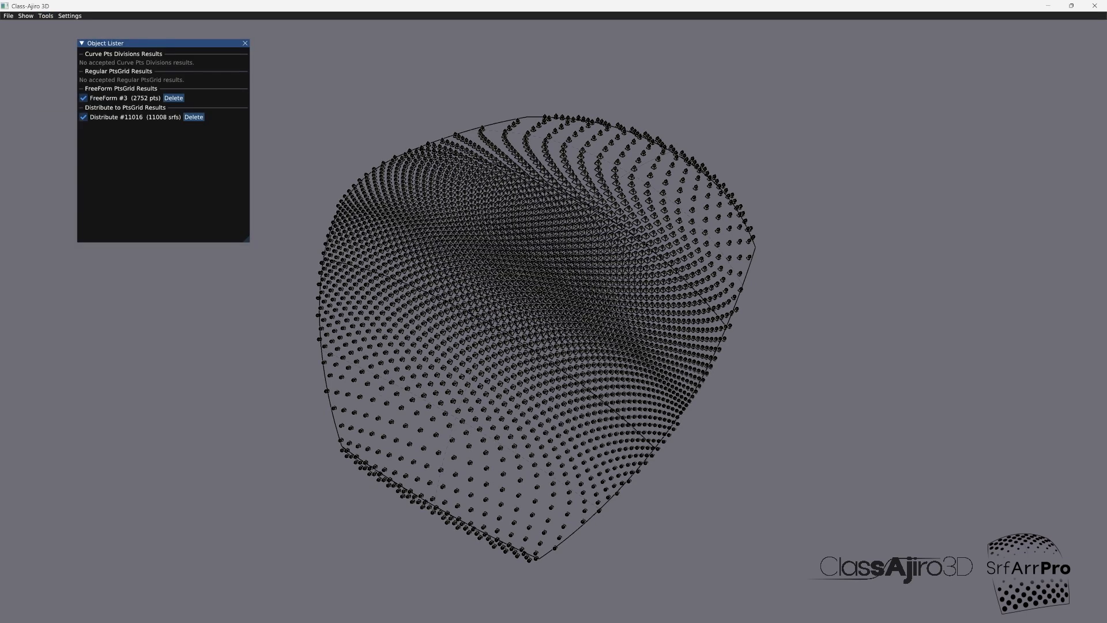
left_click(83, 98)
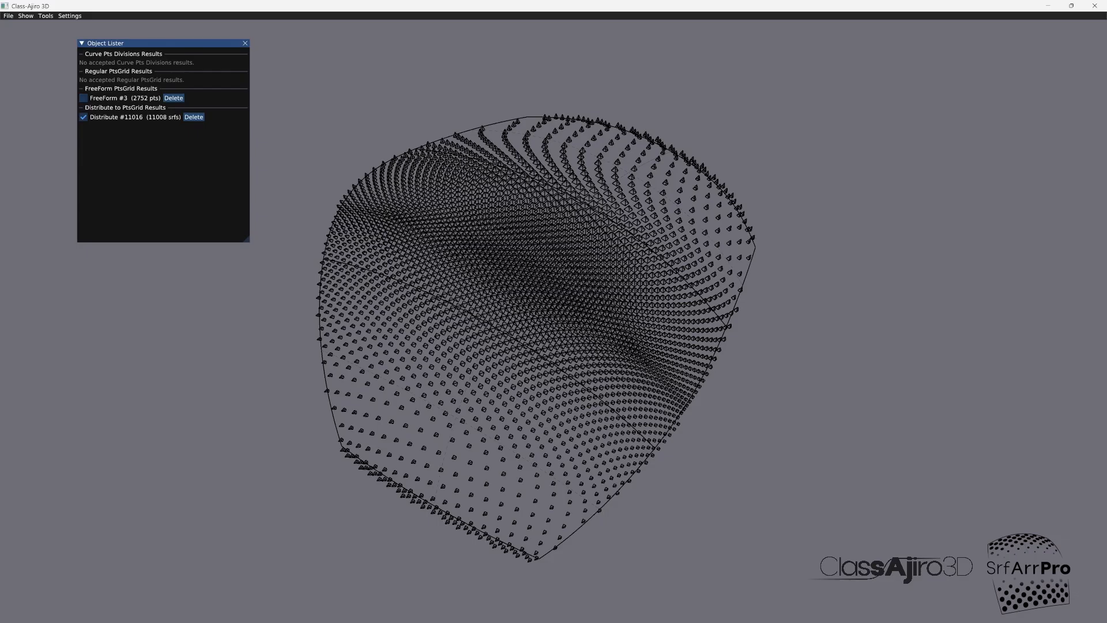
left_click(245, 44)
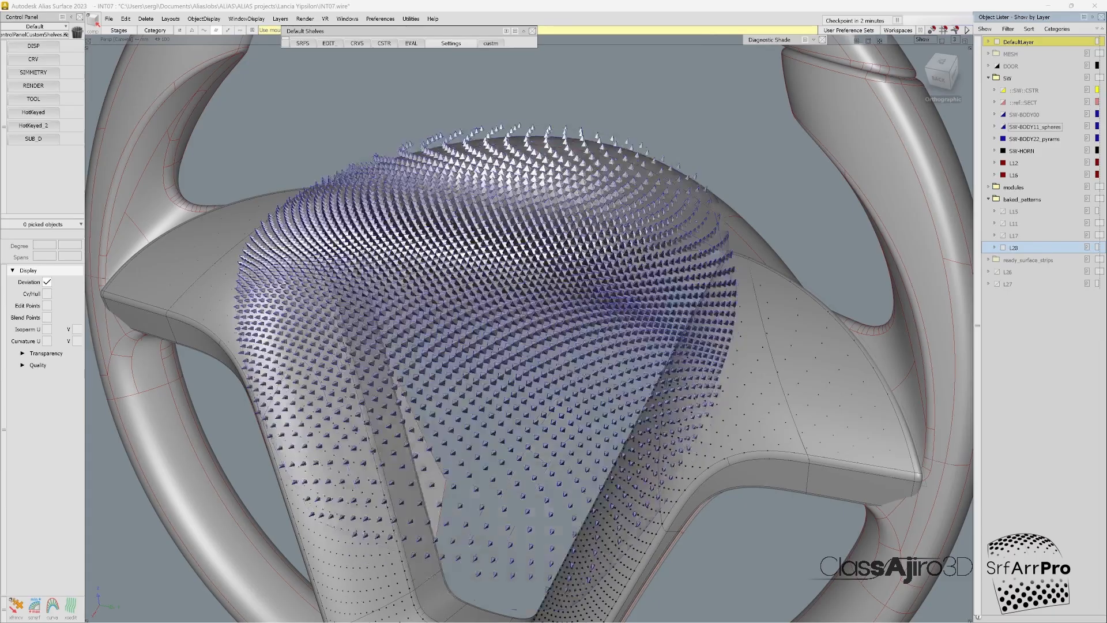
Step: Switch to Autodesk Alias and examine the pyramid pattern on the steering wheel's pad from several angles
left_click_drag(507, 311, 592, 374, "alt+shift")
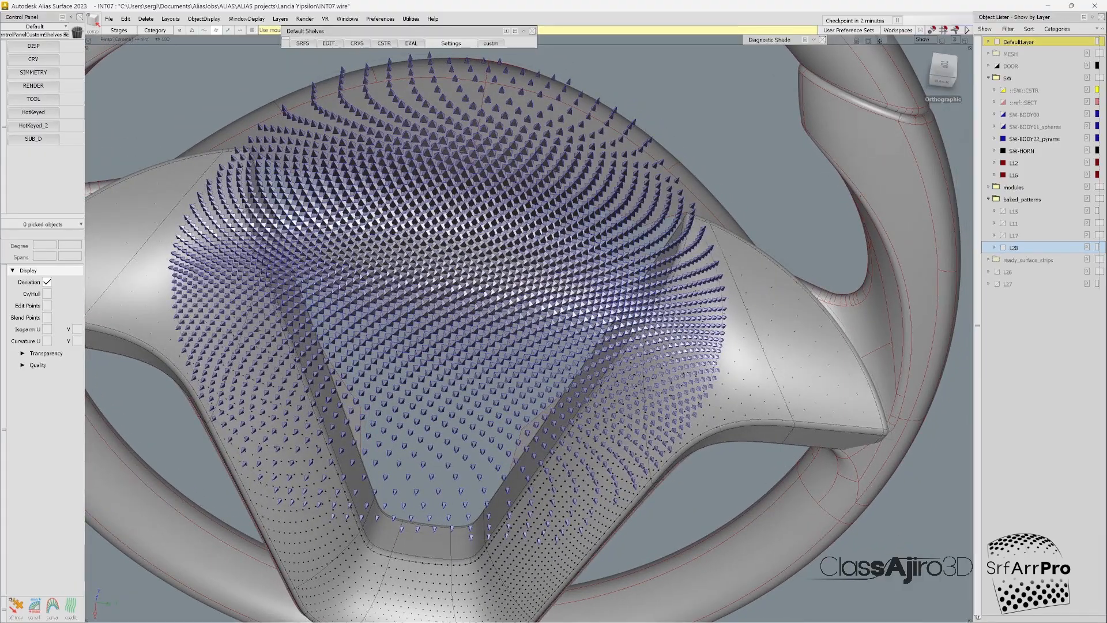
left_click_drag(519, 369, 513, 338, "alt+shift")
right_click_drag(513, 338, 467, 340, "alt+shift")
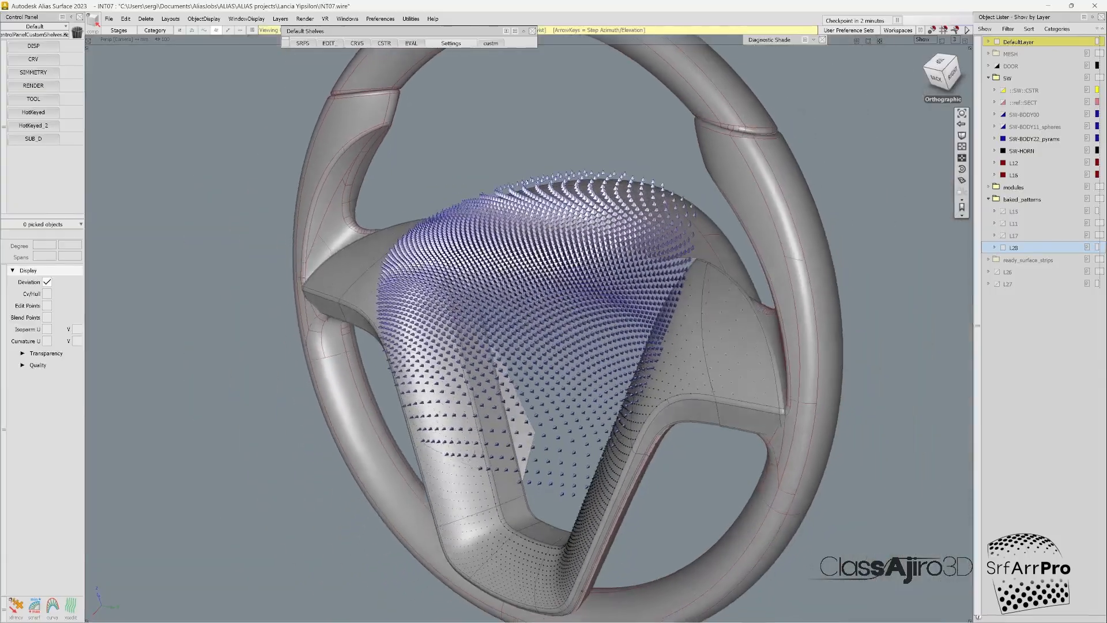
left_click_drag(467, 340, 386, 444, "alt+shift")
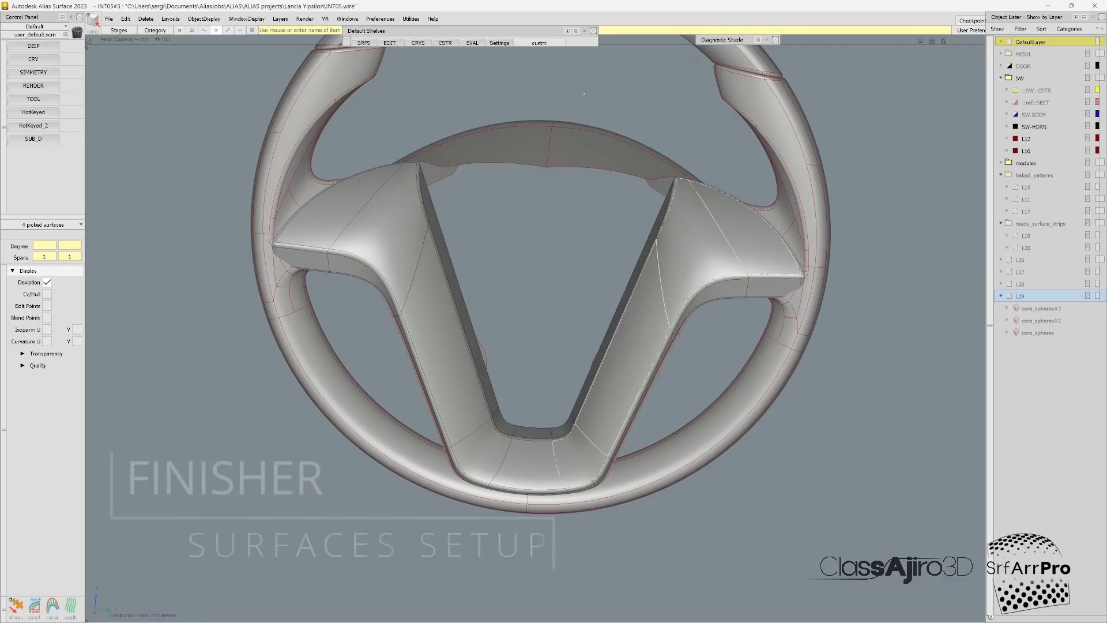
Step: Pick the remaining surfaces of the V-shaped steering wheel finisher and isolate the whole finisher from the model
left_click(476, 454)
left_click(445, 352)
left_click(387, 231)
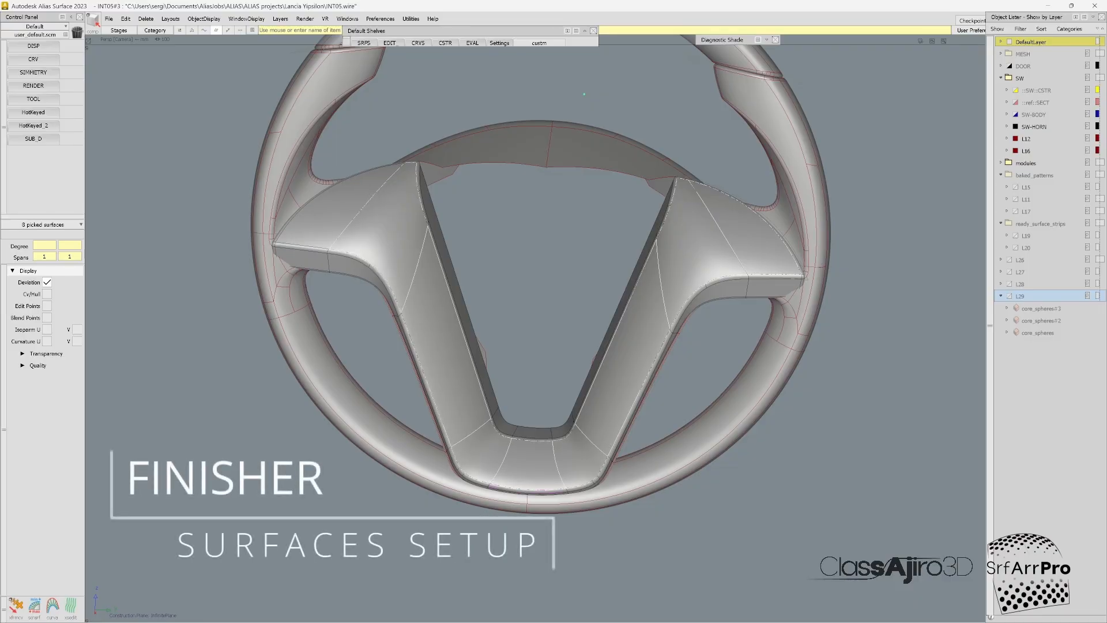
left_click(329, 214)
key("ctrl+shift+i")
left_click_drag(583, 93, 407, 190, "alt+shift")
left_click(406, 190)
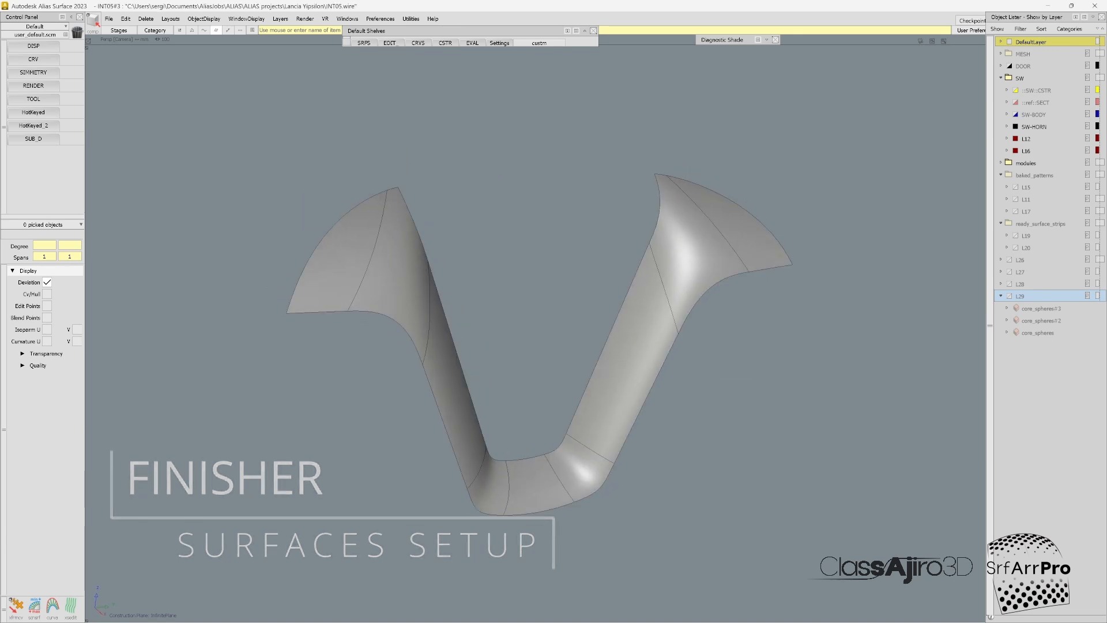
Step: Examine the control vertices and inner edge of the blend surface on the finisher's upper right arm
left_click_drag(536, 346, 567, 350, "alt+shift")
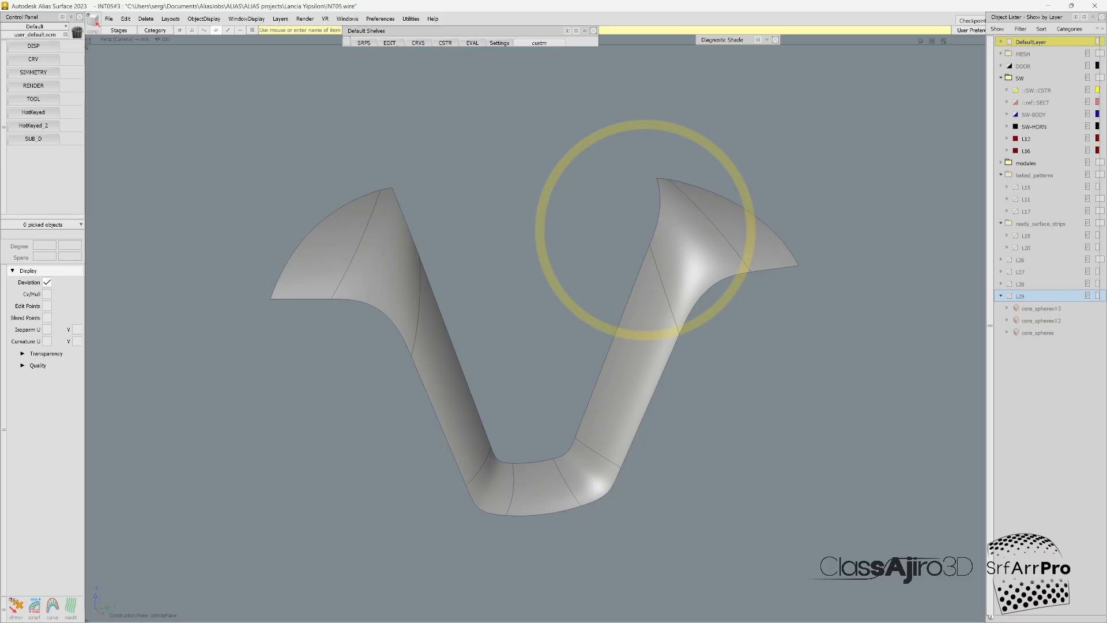
left_click(663, 285)
scroll(645, 229, "up", 5)
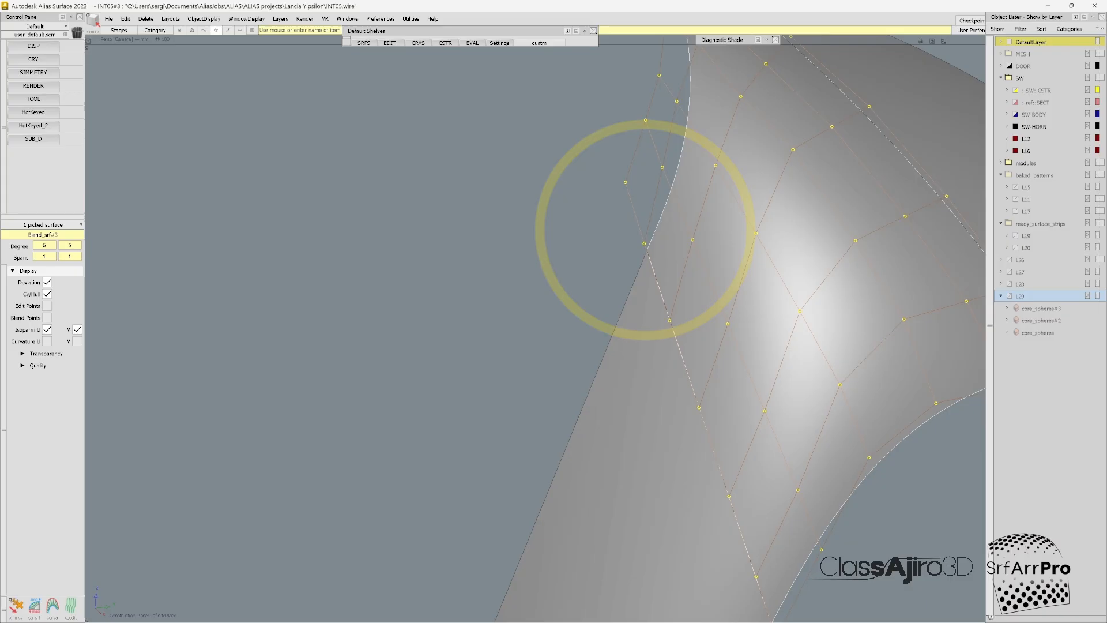
scroll(644, 230, "down", 4)
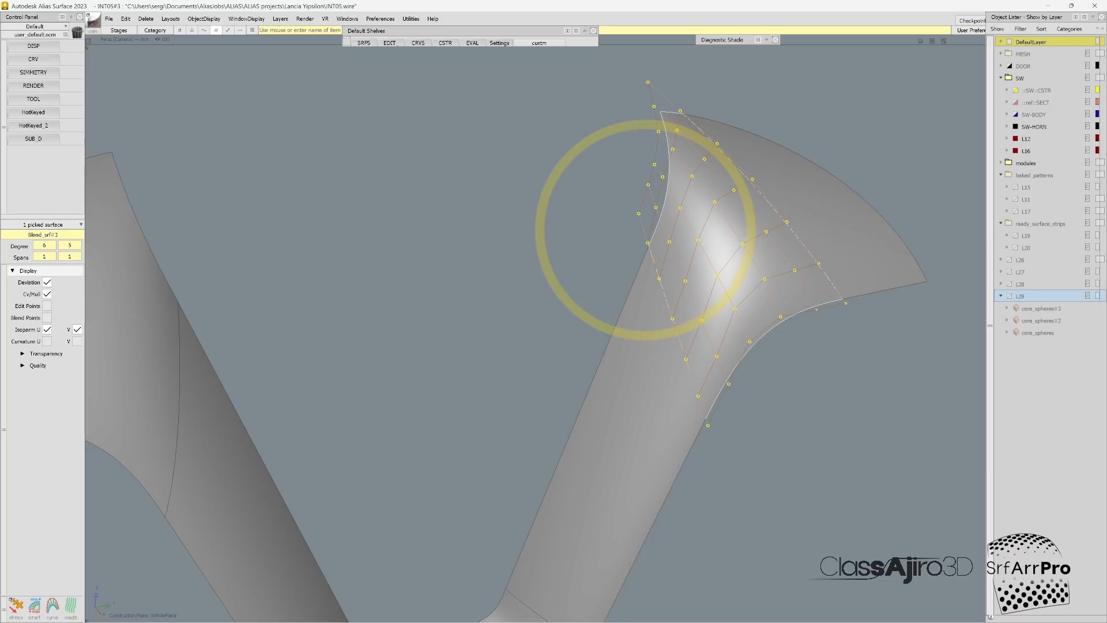
key("alt+c")
left_click_drag(743, 329, 745, 283, "ctrl+shift")
scroll(653, 241, "down", 4, "alt+shift")
left_click_drag(645, 230, 656, 222, "alt+shift")
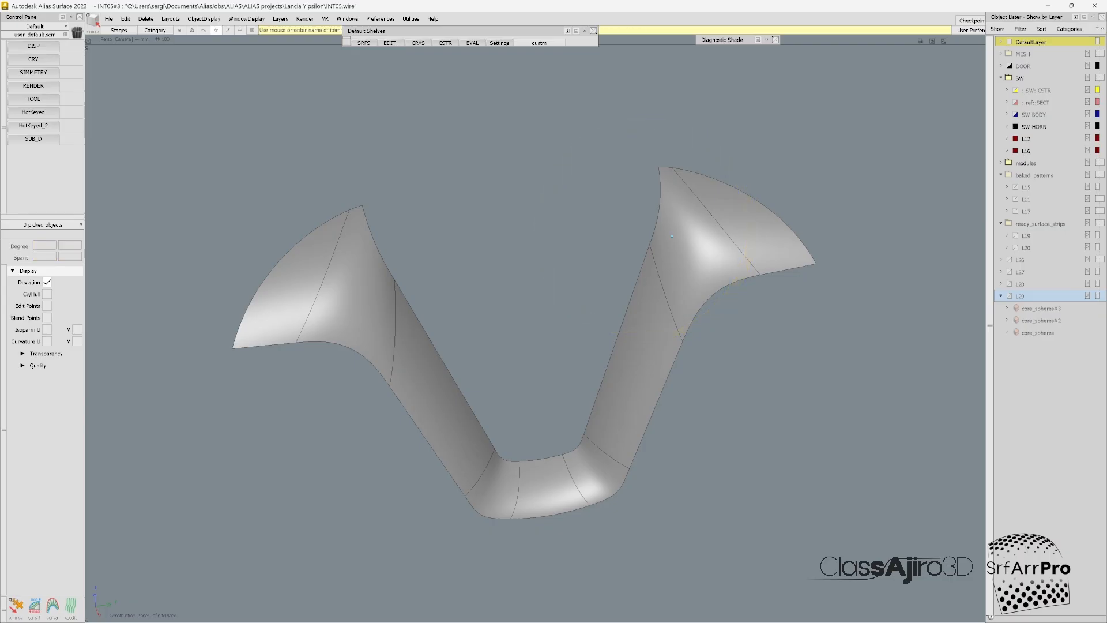
Step: Duplicate the inner edge of the finisher's straight right arm surface as a curve without rebuilding it
left_click_drag(645, 231, 705, 288, "alt+shift")
left_click(637, 330)
left_click_drag(636, 330, 717, 334, "alt+shift")
mouse_move(680, 231)
right_mouse_down("alt+shift")
mouse_move(807, 231)
mouse_move(690, 230)
right_mouse_up("alt+shift")
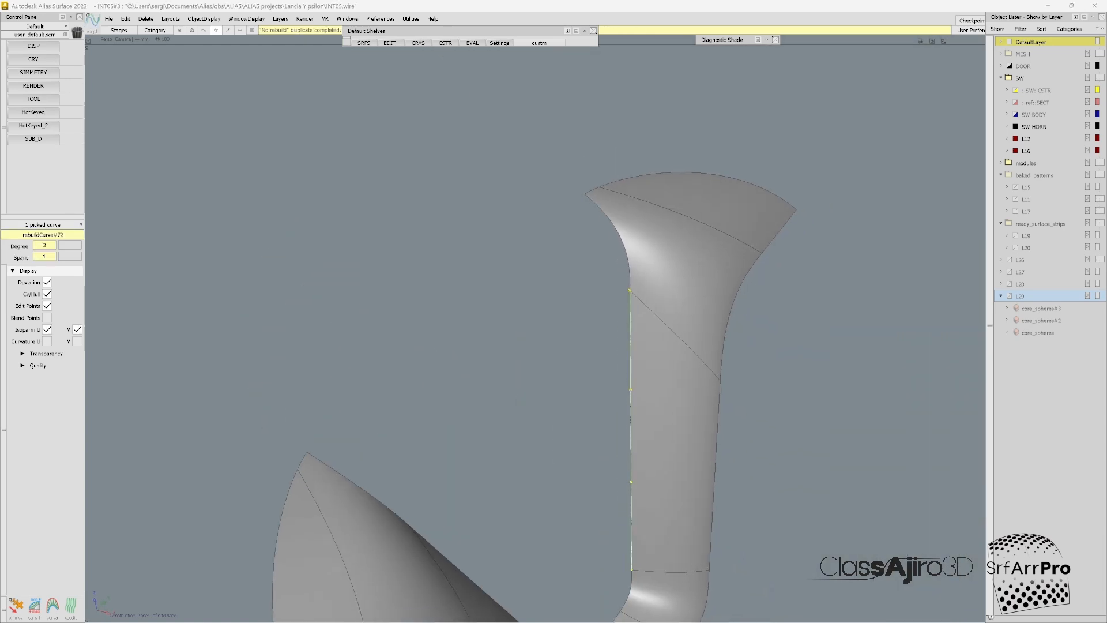
Step: Extend the duplicated edge curve upward beyond the finisher's upper right end
left_click(636, 294, "ctrl+shift")
left_click(630, 297, "ctrl+shift")
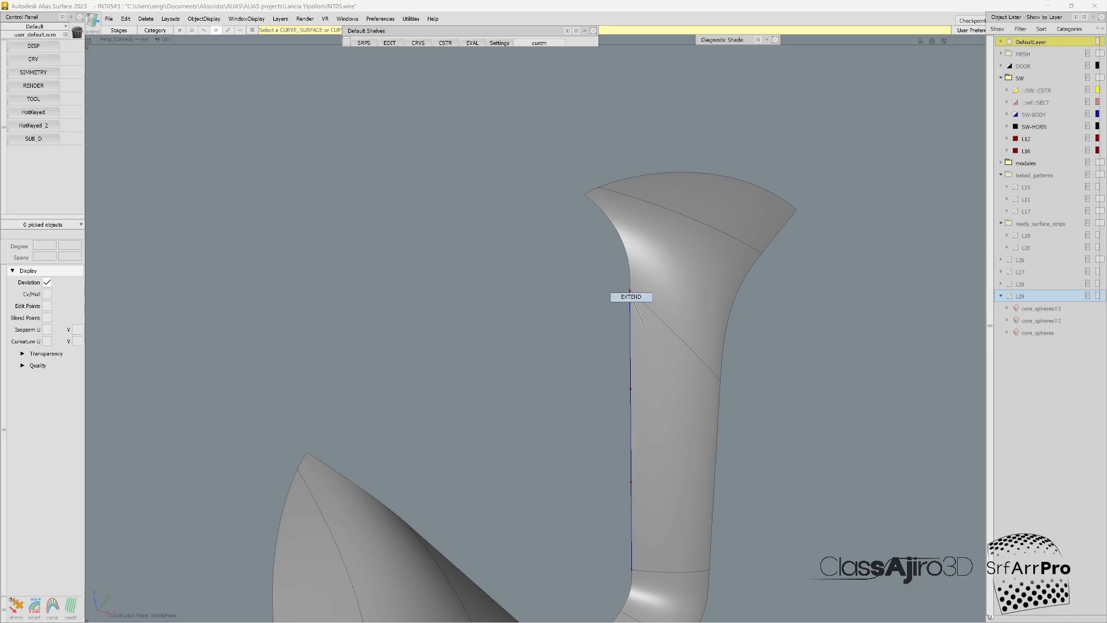
left_click(629, 297)
left_click(646, 315)
left_click_drag(630, 289, 629, 128)
left_click(628, 128, "ctrl+shift")
Step: Project the extended curve onto the upper right blend surface and its adjoining end surface
left_click(737, 286)
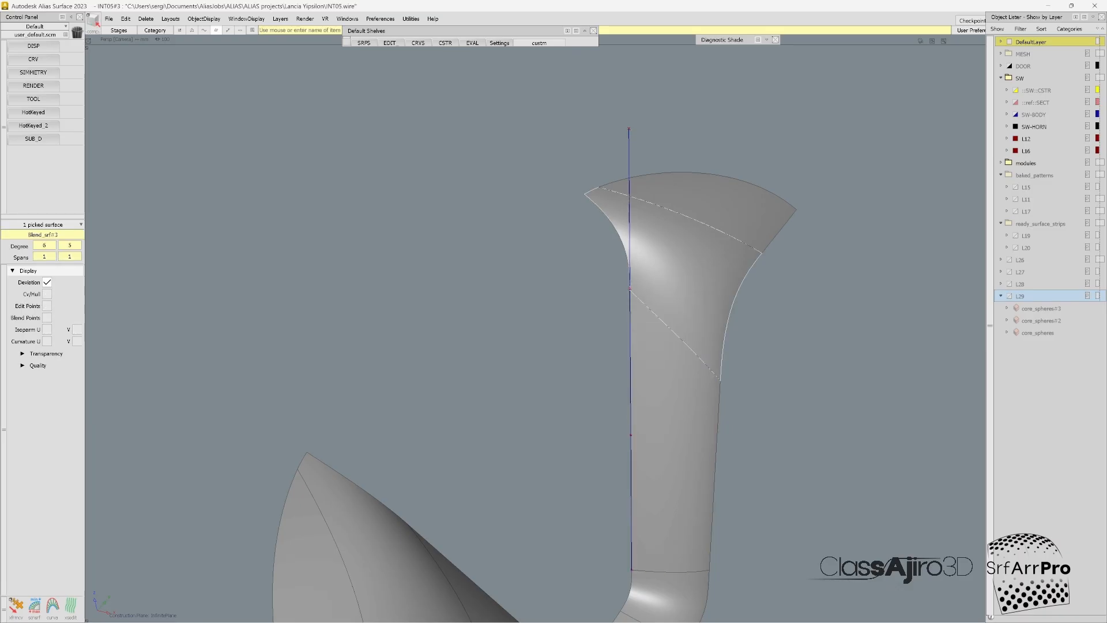
left_click(728, 181)
key("p")
left_click(630, 295)
left_click_drag(648, 293, 686, 260, "ctrl+shift")
Step: Trim the upper right blend and end surfaces at the projected curve, keeping their outer regions, and check the new inner edge
key("u")
left_click(686, 276)
left_click(671, 236)
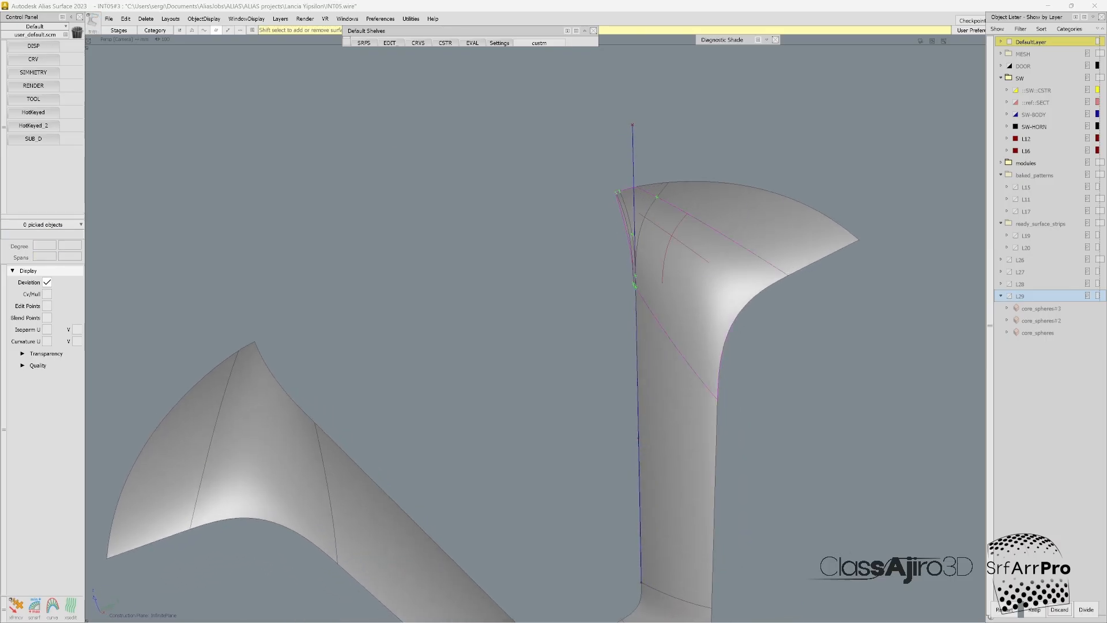
left_click(1034, 610)
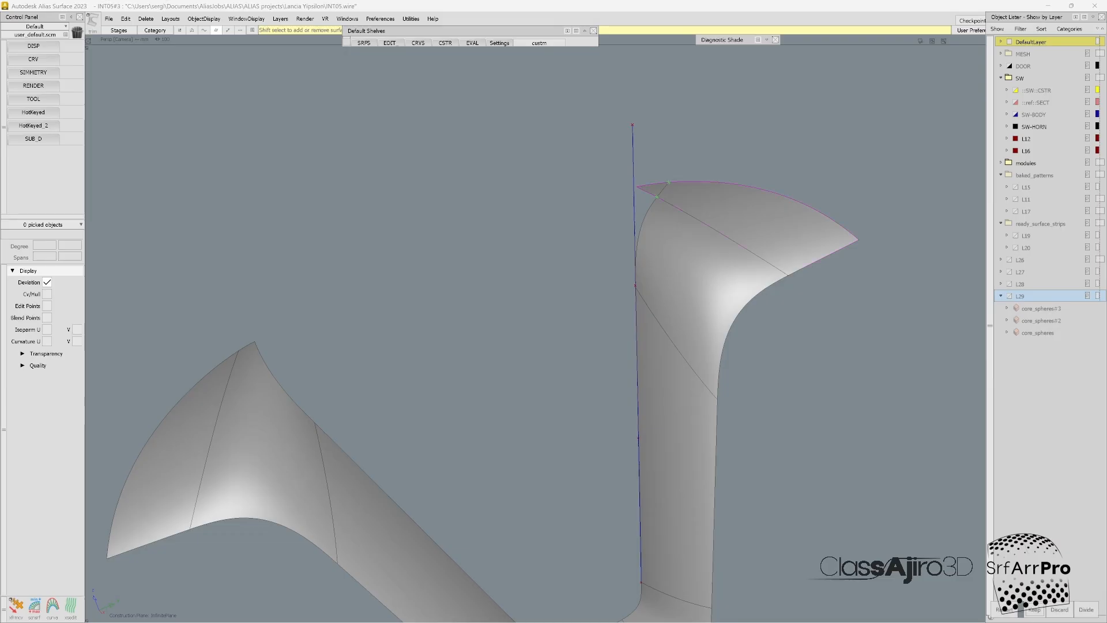
left_click(691, 205)
left_click(1035, 609)
left_click_drag(663, 323, 711, 258, "alt+shift")
left_click(637, 226)
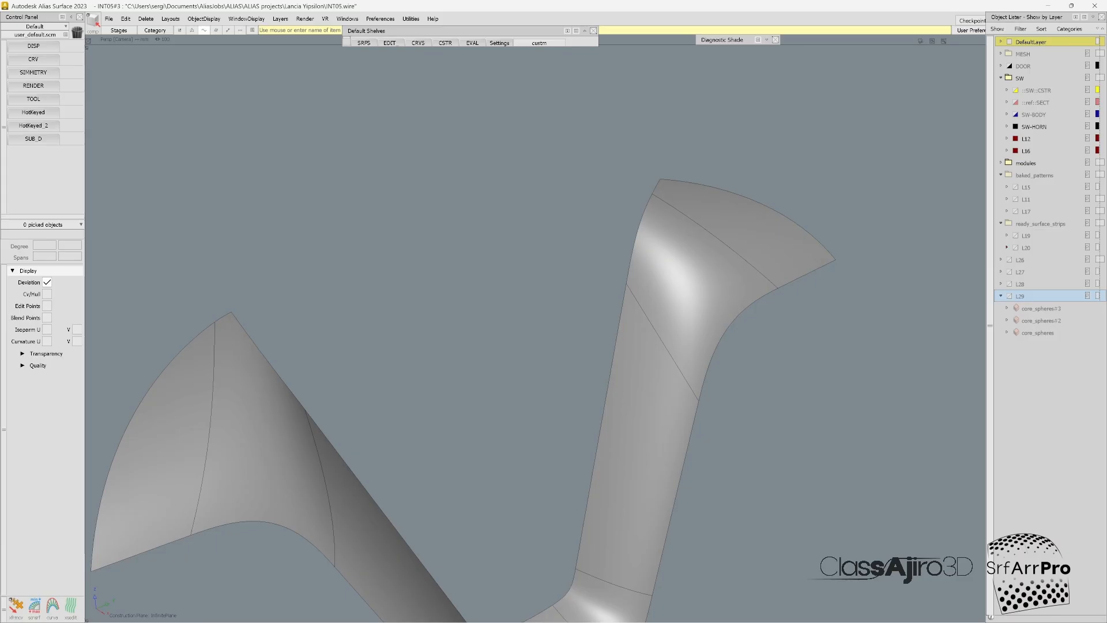
left_click_drag(690, 324, 690, 295, "ctrl+shift")
left_click(690, 295)
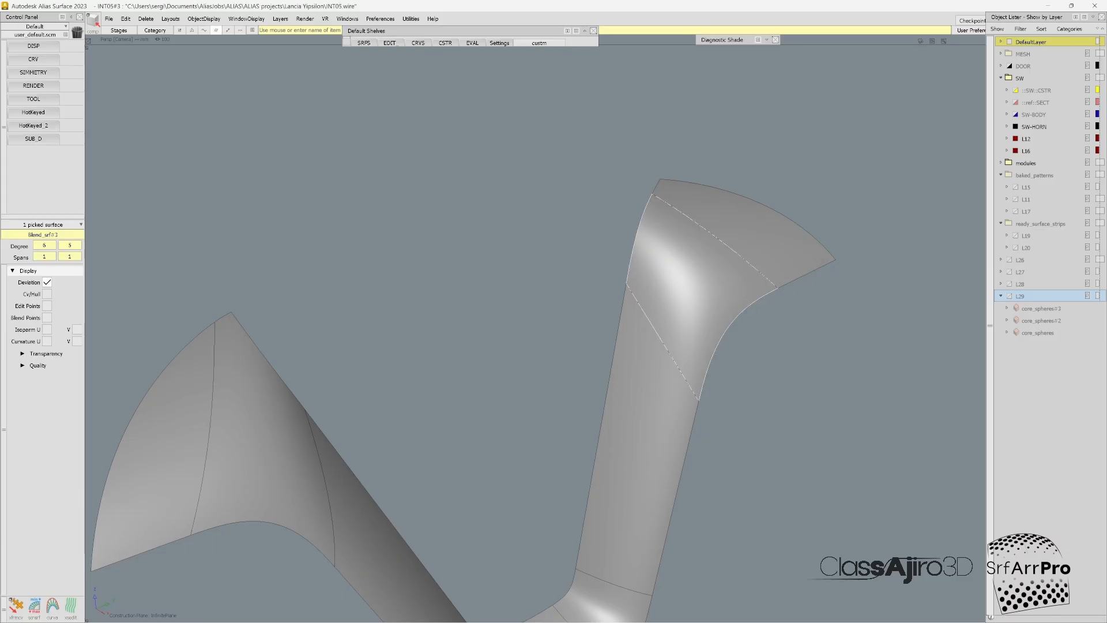
left_click_drag(800, 314, 800, 339, "ctrl+shift")
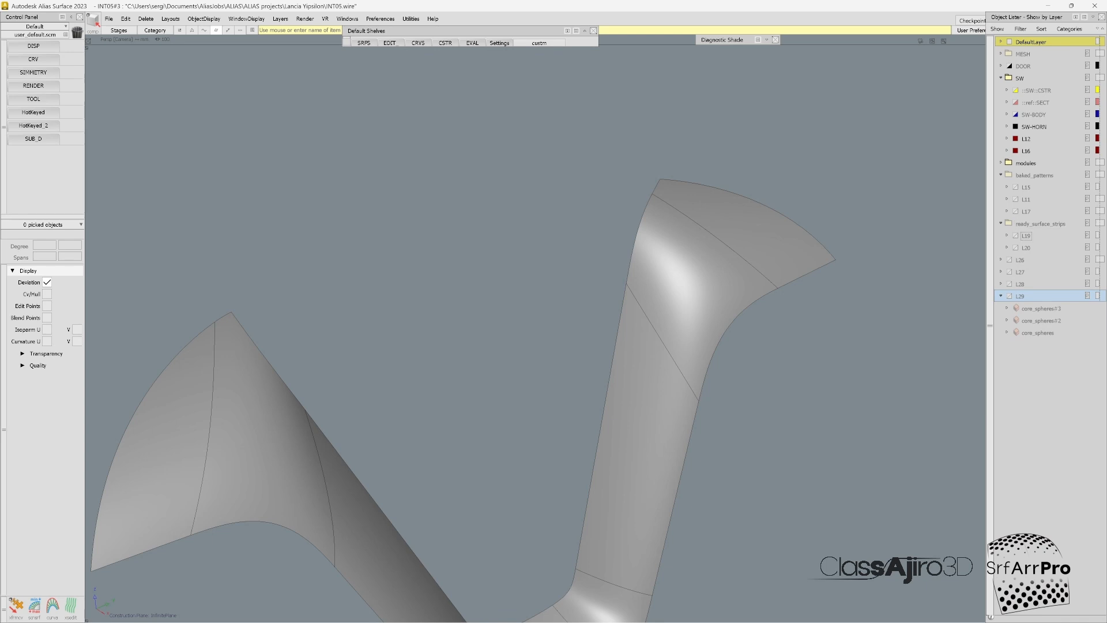
Step: Hide the SW layer folder, show the ready_surface_strips folder with layer L19 instead of L20, and pick the finisher strip's upper right end surface
left_click(1008, 78)
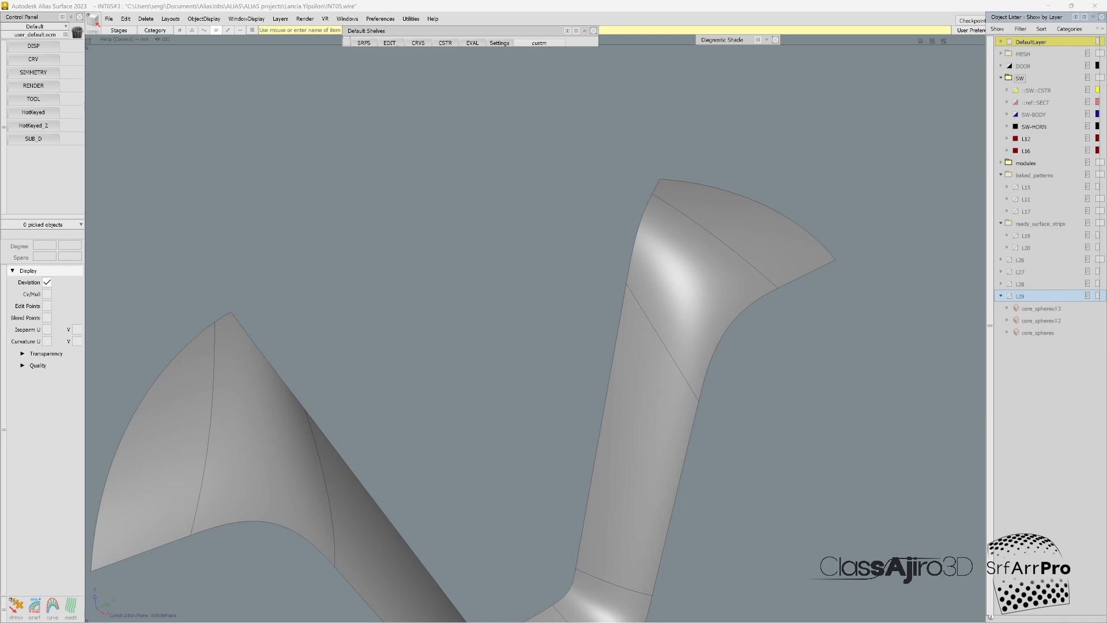
left_click(1015, 248)
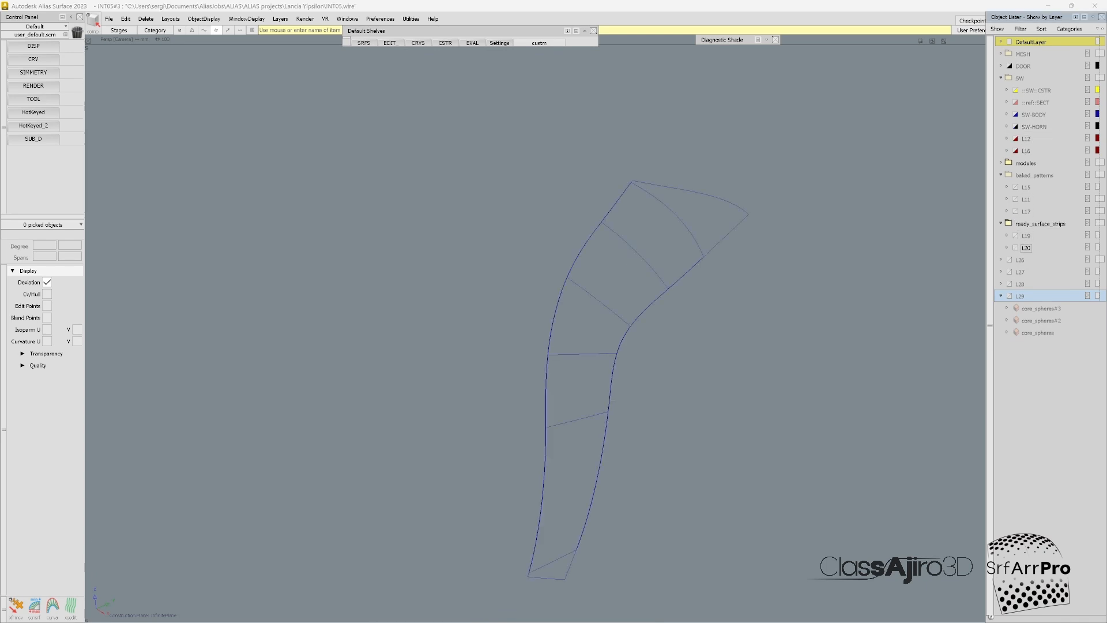
left_click(1015, 248)
left_click(1016, 236)
scroll(679, 293, "down", 4)
left_click_drag(680, 294, 635, 268, "alt+shift")
left_click(734, 272)
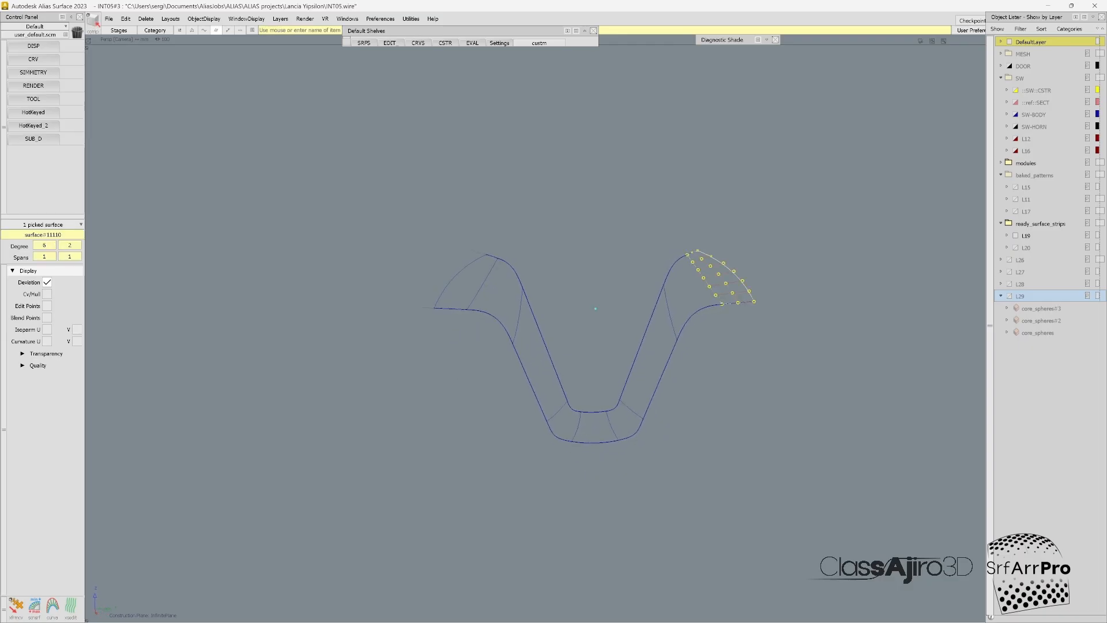
Step: Inspect the control vertices and hulls on all nine surfaces of the finisher strip, and hide them again
mouse_move(734, 273)
left_mouse_down("alt+shift")
mouse_move(739, 279)
mouse_move(750, 259)
mouse_move(700, 300)
left_mouse_up("alt+shift")
left_click(694, 312)
left_click(733, 272)
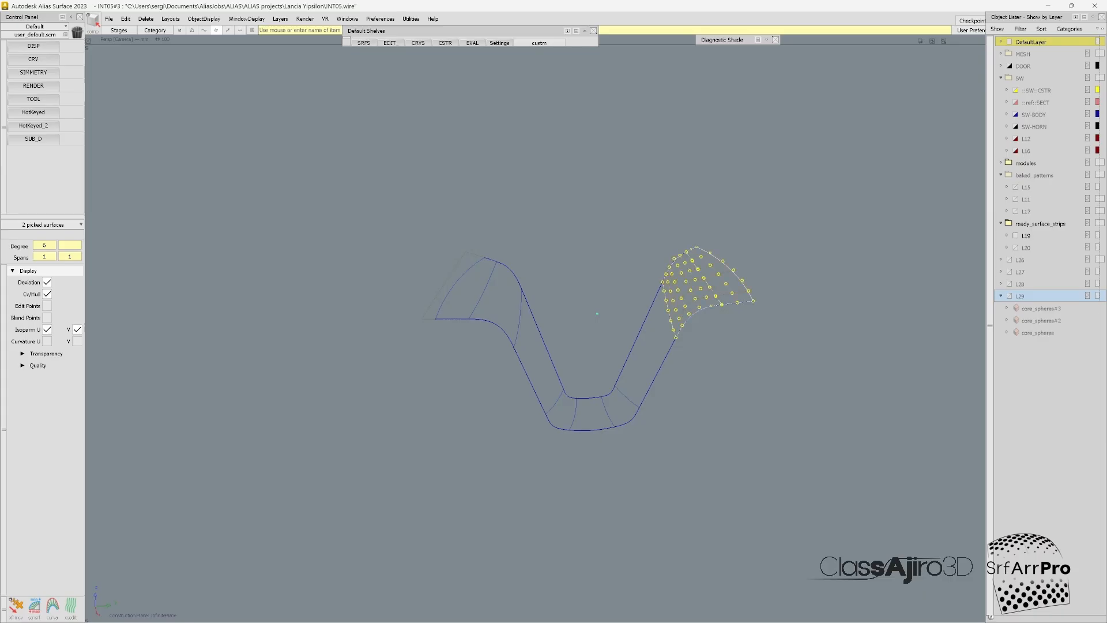
left_click(657, 372)
left_click(534, 380)
left_click(503, 327)
left_click(456, 318)
key("c")
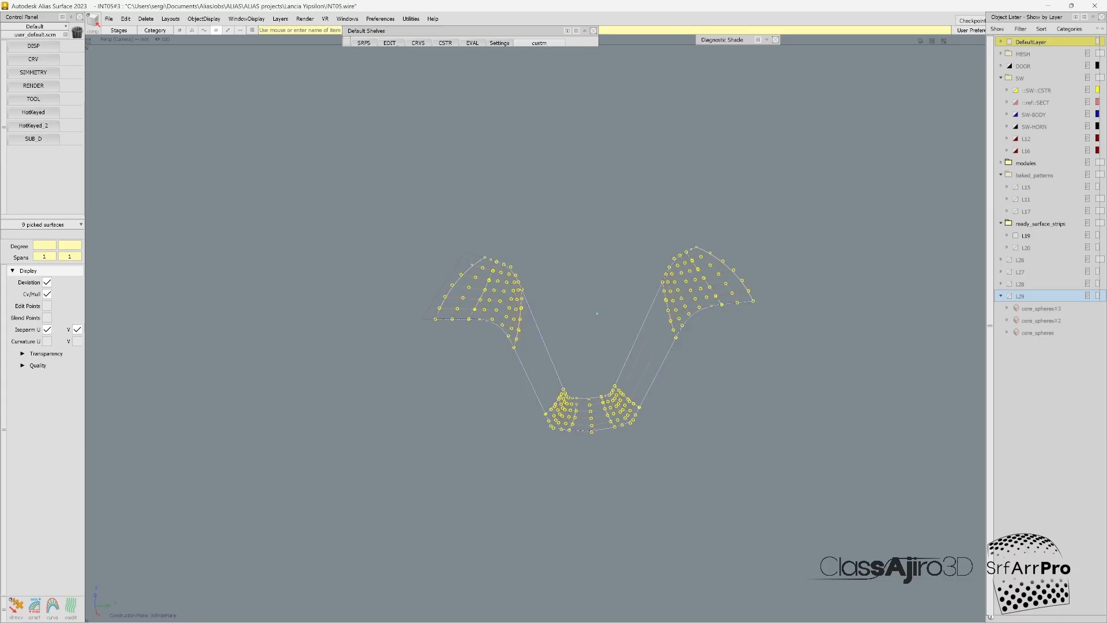
left_click_drag(646, 432, 648, 359, "ctrl+shift")
left_click_drag(857, 202, 773, 286, "ctrl+shift")
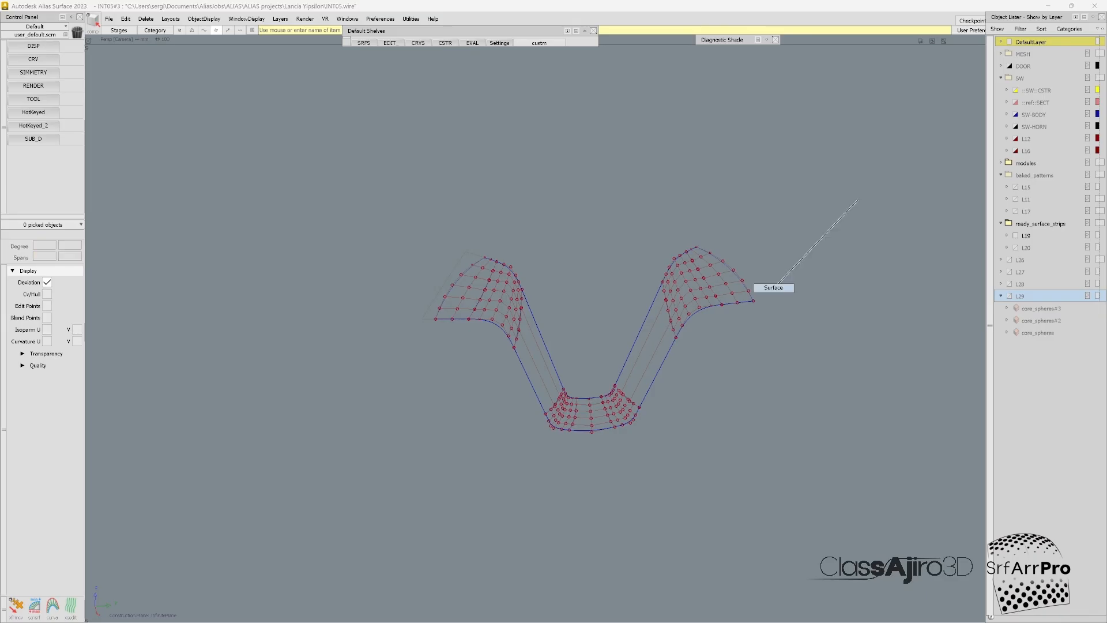
left_click_drag(807, 204, 433, 454)
key("c")
Step: Delete the two curves running along the finisher strip's long edges, leaving only its surfaces
left_click_drag(601, 486, 513, 372, "ctrl+shift")
right_click_drag(513, 372, 611, 369, "alt+shift")
middle_click_drag(611, 368, 605, 392, "alt+shift")
right_click_drag(605, 392, 554, 393, "alt+shift")
left_click_drag(835, 289, 781, 230, "ctrl+shift")
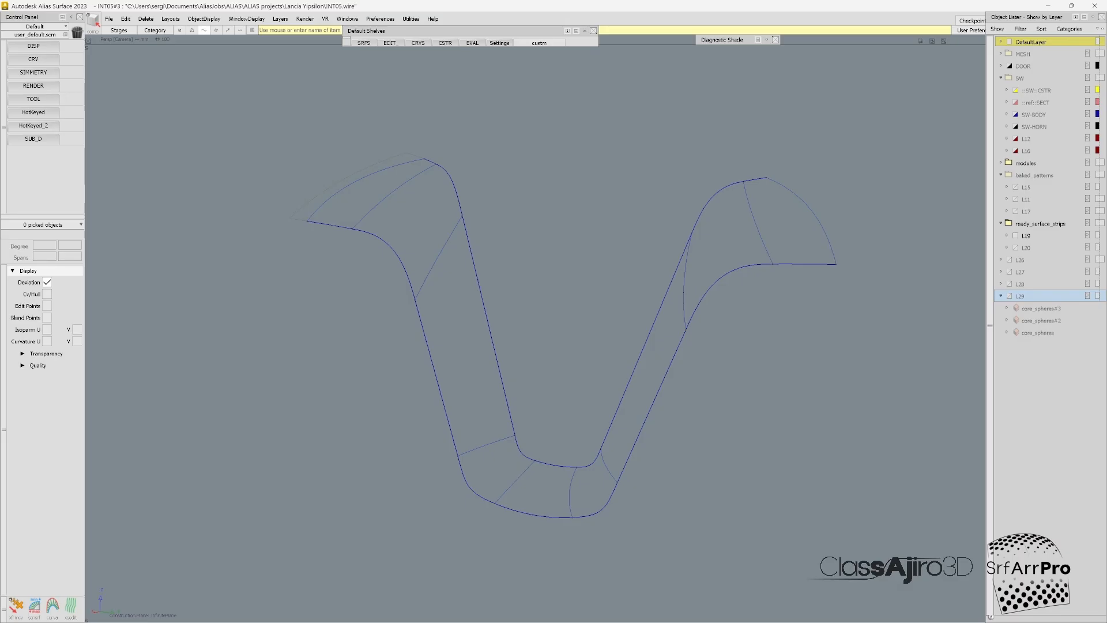
left_click_drag(861, 116, 235, 602)
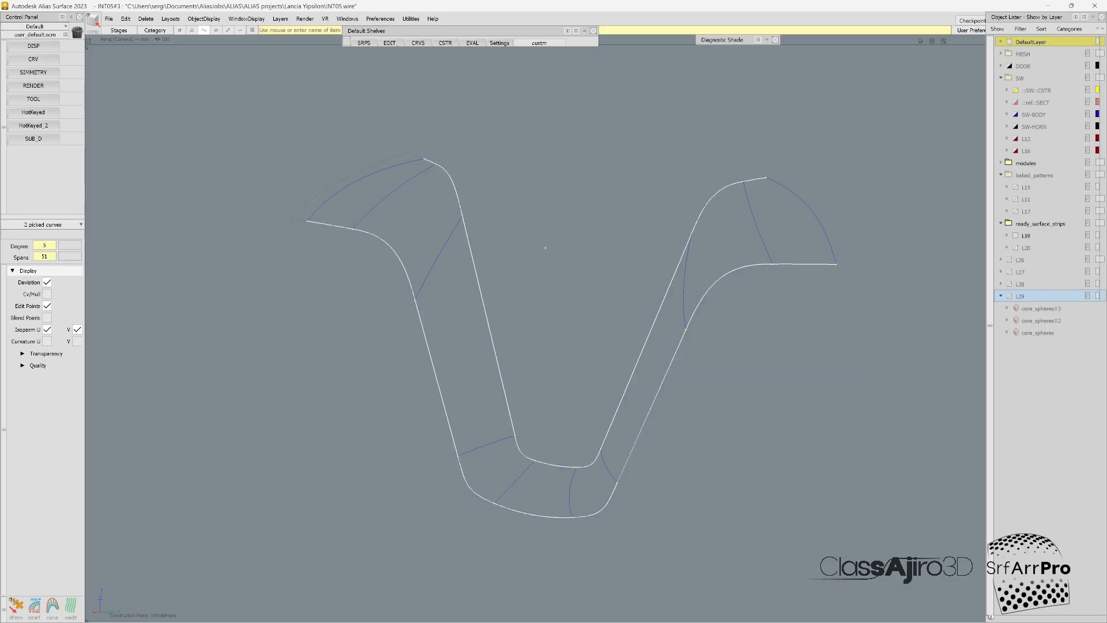
key("Delete")
Step: Export all nine finisher strip surfaces as active geometry in IGES format
left_click_drag(815, 207, 861, 160, "ctrl+shift")
left_click_drag(851, 140, 291, 551)
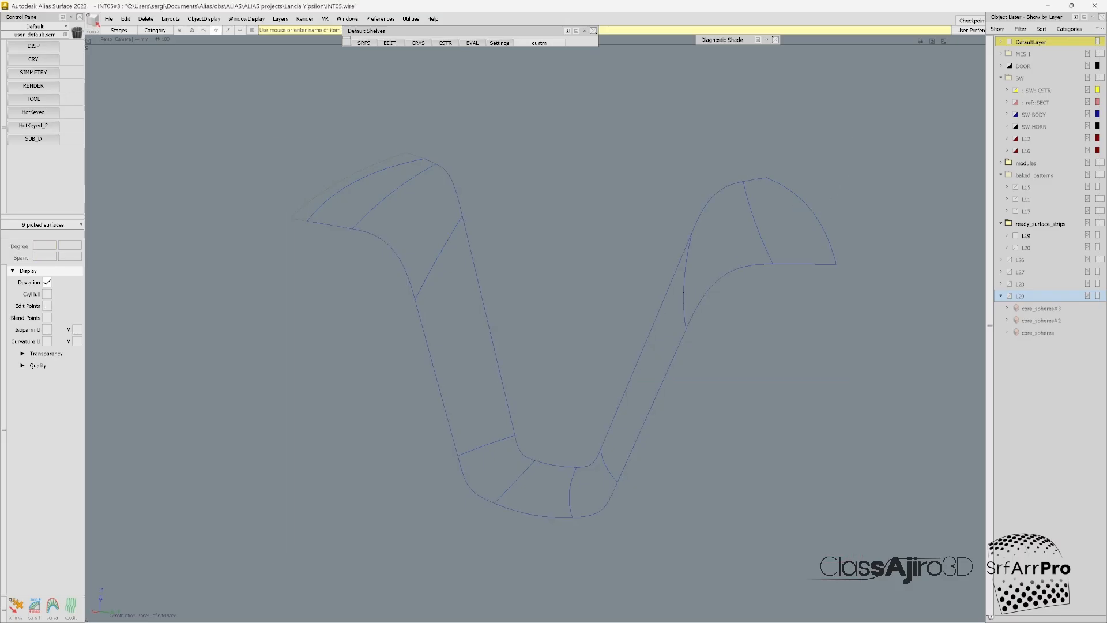
left_click(109, 19)
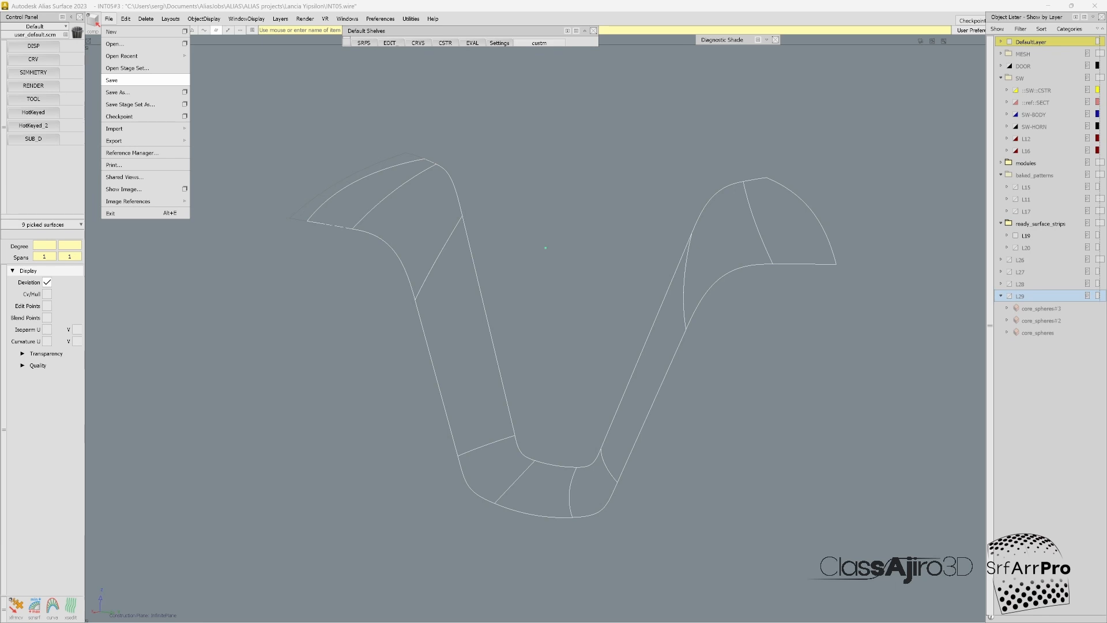
mouse_move(144, 141)
left_click(252, 141)
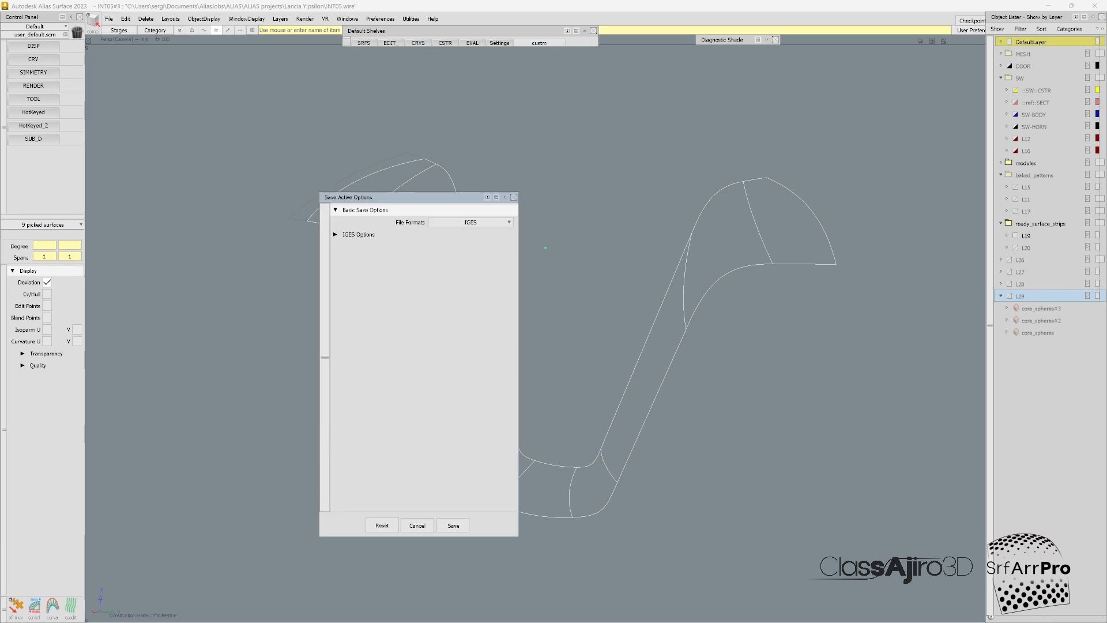
left_click(453, 525)
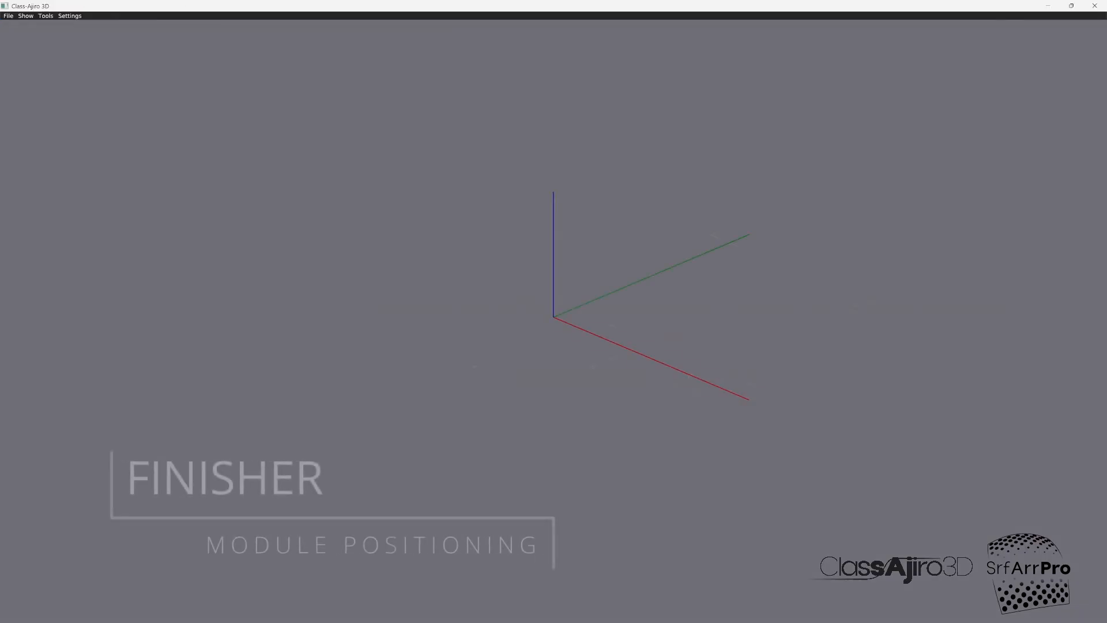
Step: Switch to Class-Ajiro 3D and open finihser.igs from the ClassAjiro3d-Transfers folder
left_click(8, 16)
left_click(23, 25)
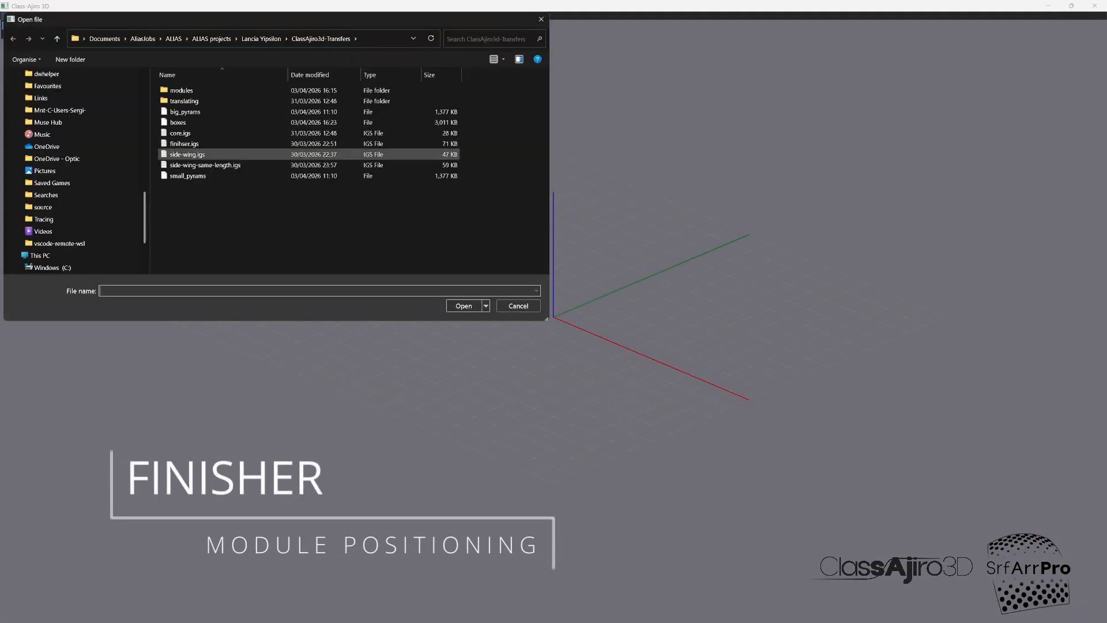
left_click(196, 144)
left_click(464, 306)
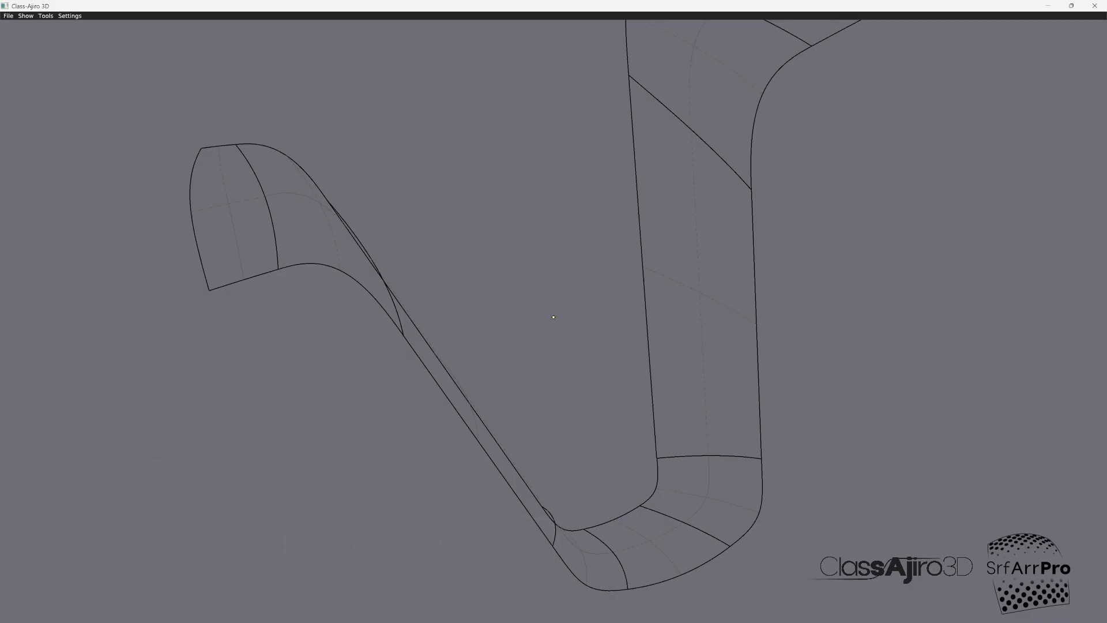
Step: Check the UV directions of the upper left end surface and reverse V on the adjoining upper left blend surface
middle_click_drag(554, 317, 715, 317)
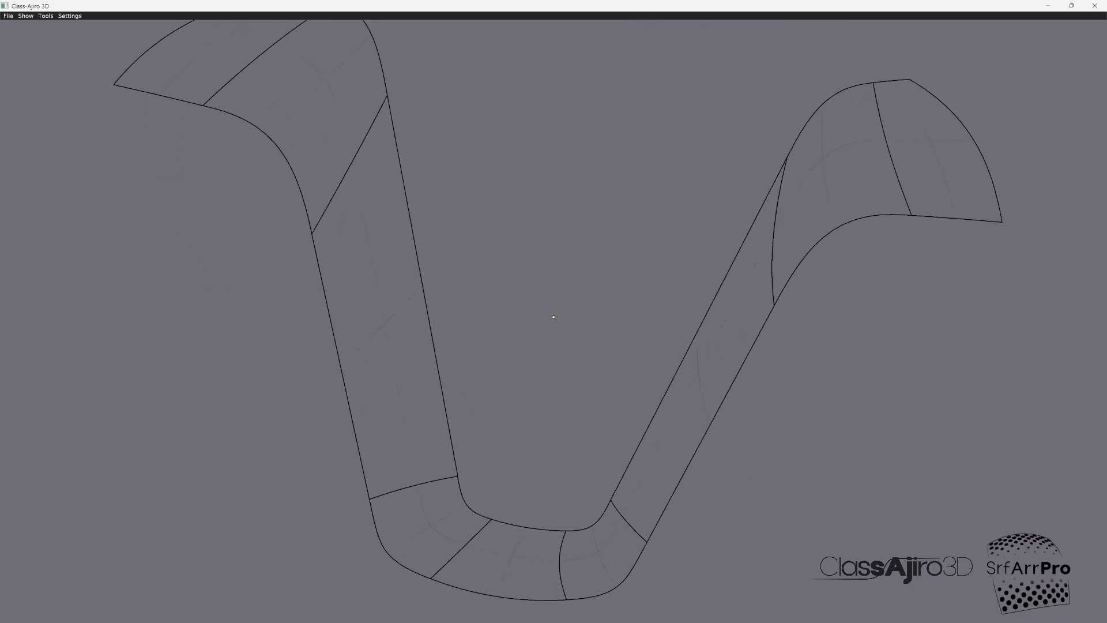
scroll(553, 317, "down", 3)
scroll(554, 317, "down", 6)
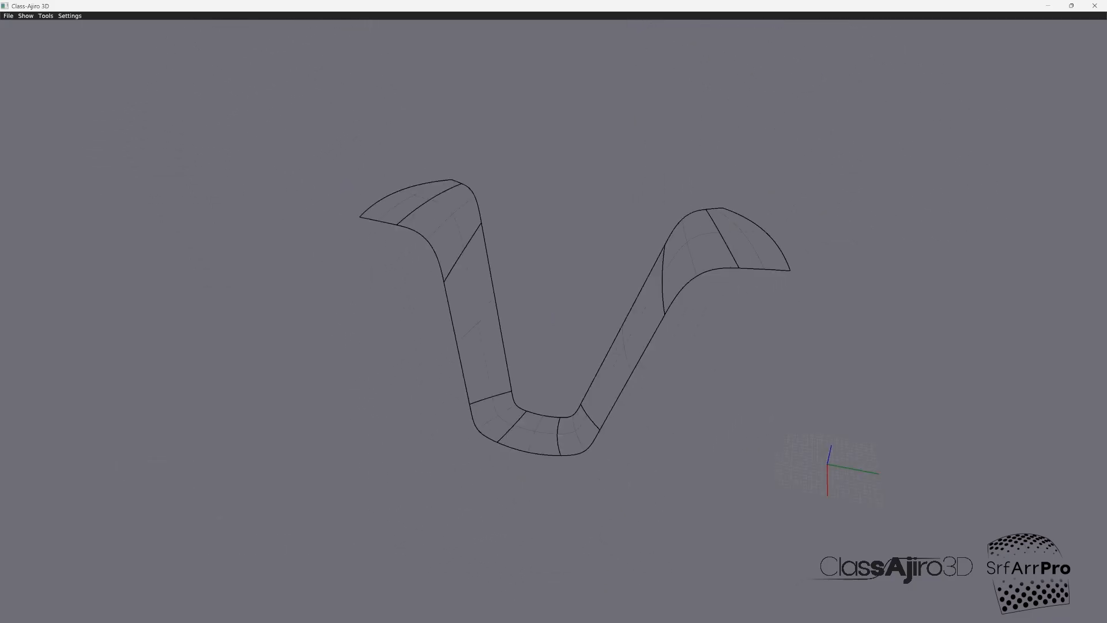
mouse_move(553, 317)
middle_mouse_down()
mouse_move(548, 375)
mouse_move(551, 324)
mouse_move(614, 317)
mouse_move(484, 322)
mouse_move(557, 321)
middle_mouse_up()
scroll(554, 320, "up", 5)
scroll(555, 321, "down", 3)
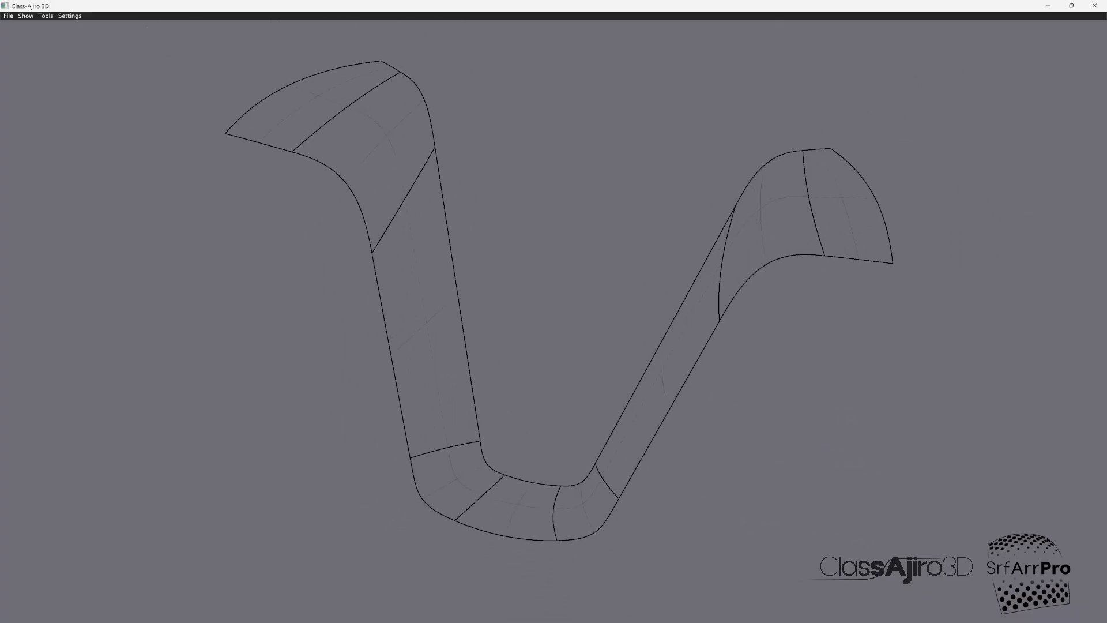
left_click(46, 16)
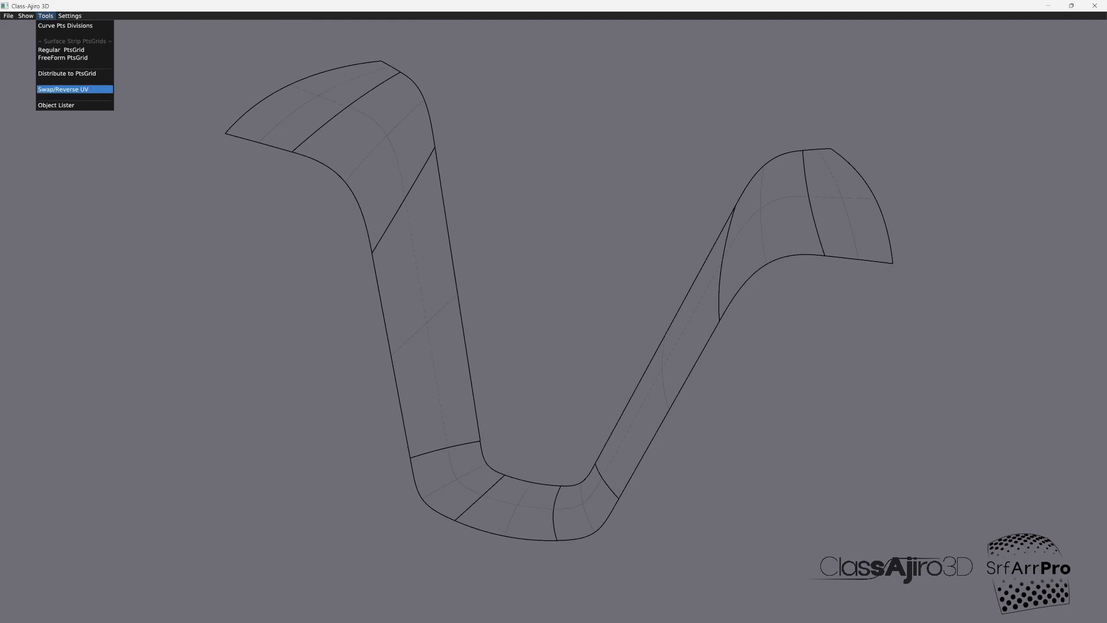
left_click(64, 89)
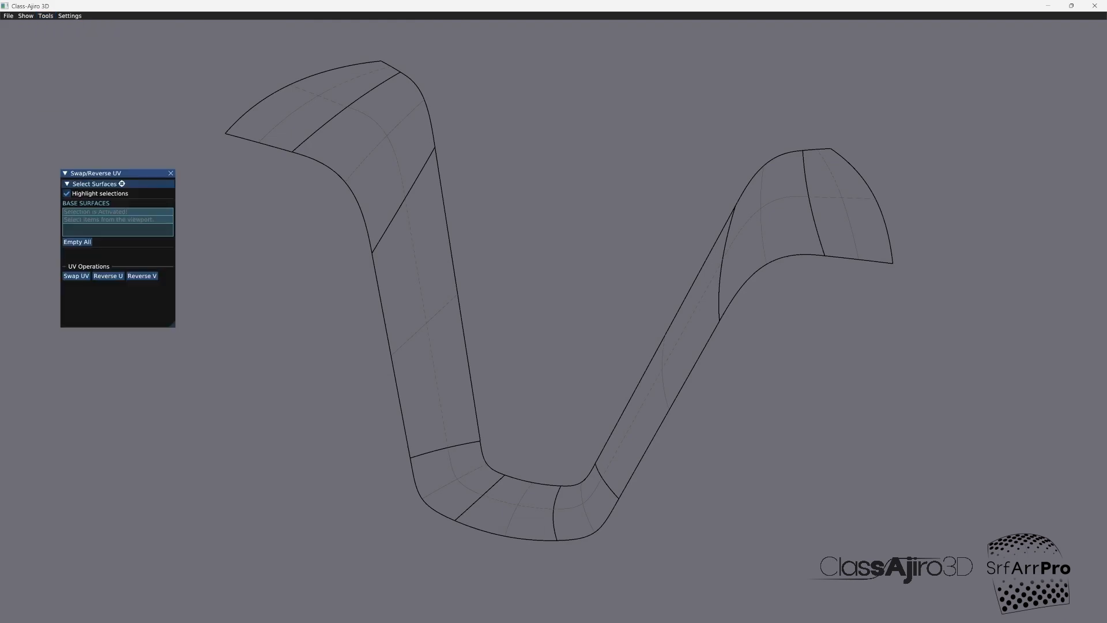
left_click(318, 96)
left_click(387, 135)
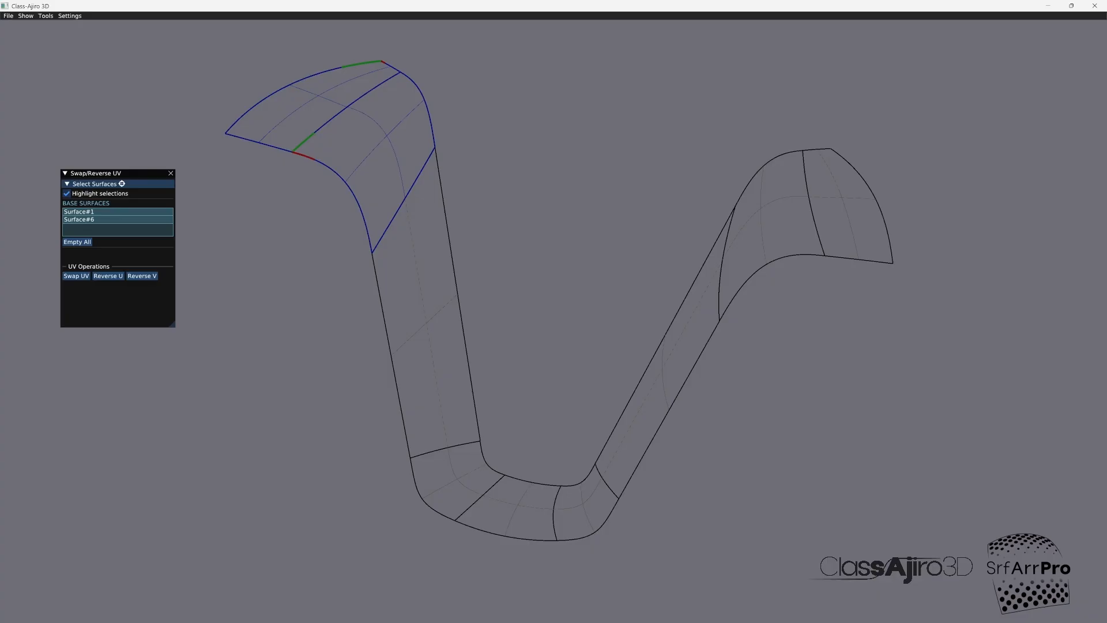
left_click(318, 95)
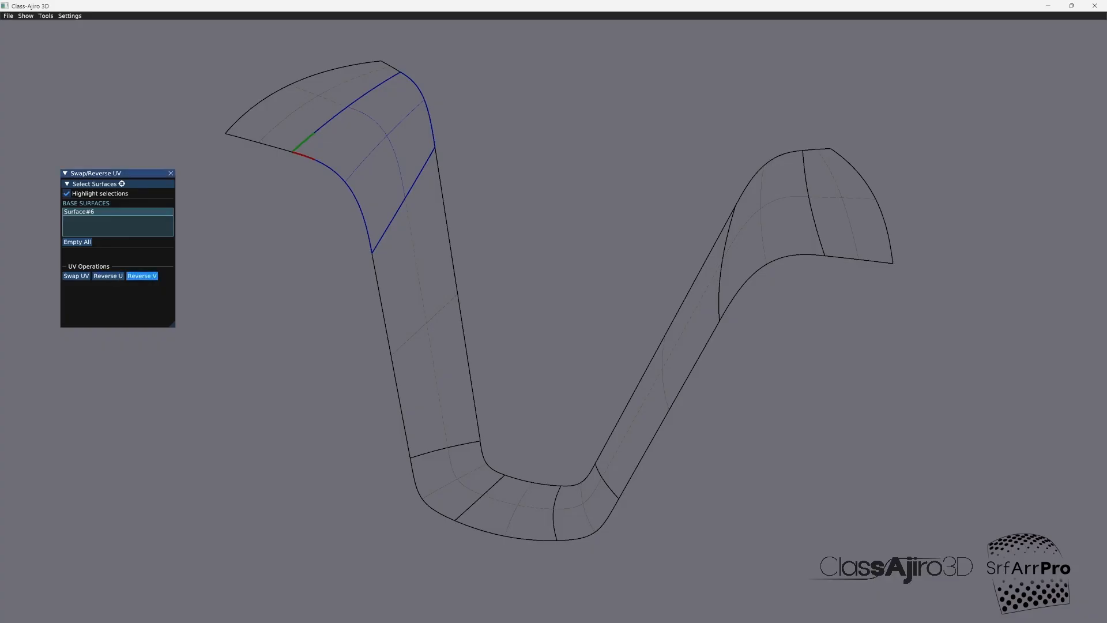
left_click(142, 275)
left_click(387, 136)
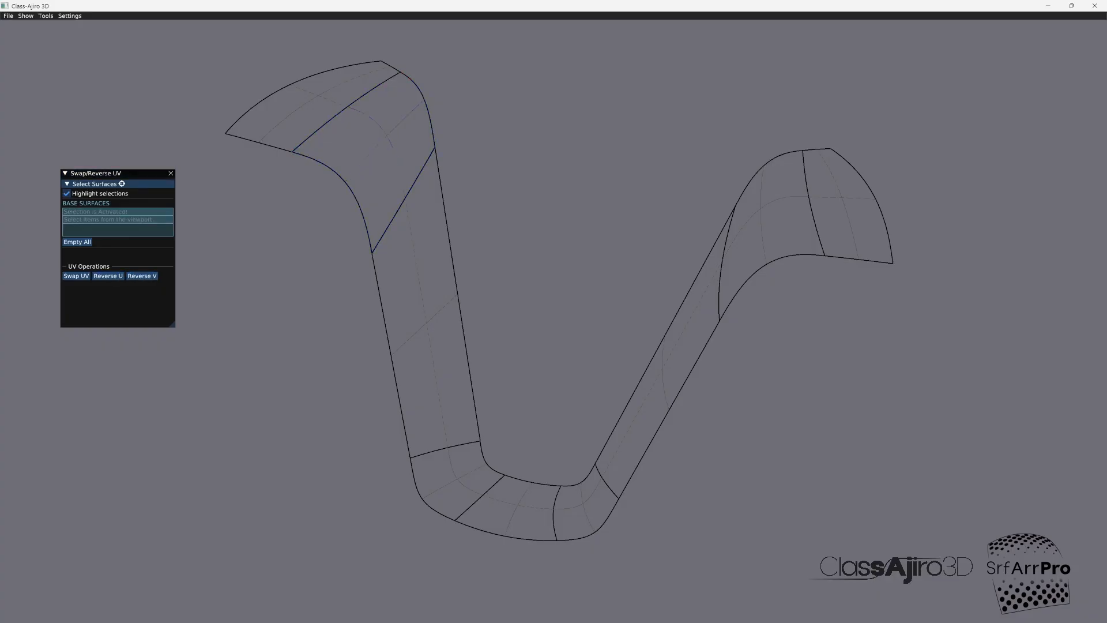
Step: Reverse U and swap UV on the long left leg surface, and reverse U on the lower left corner surface
left_click(425, 316)
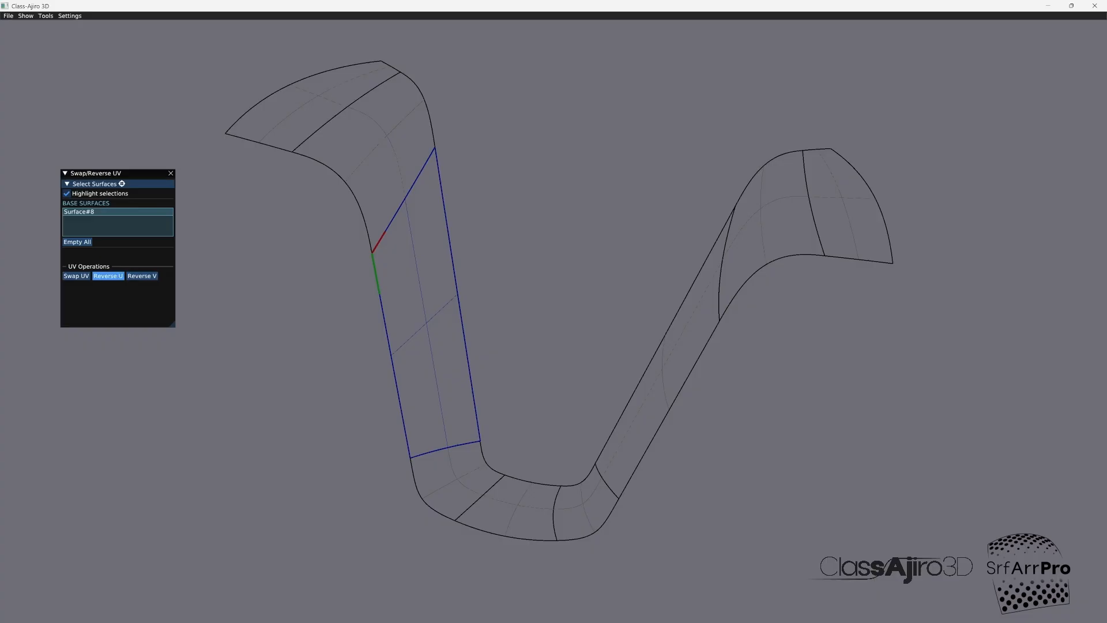
left_click(108, 276)
left_click(76, 276)
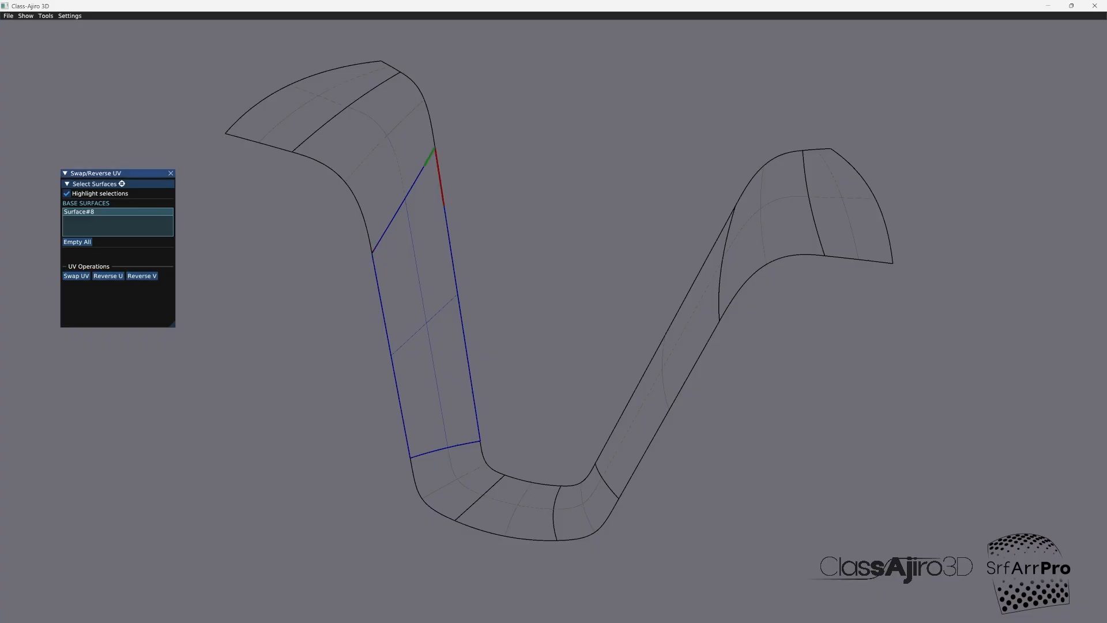
left_click(426, 321)
left_click(457, 479)
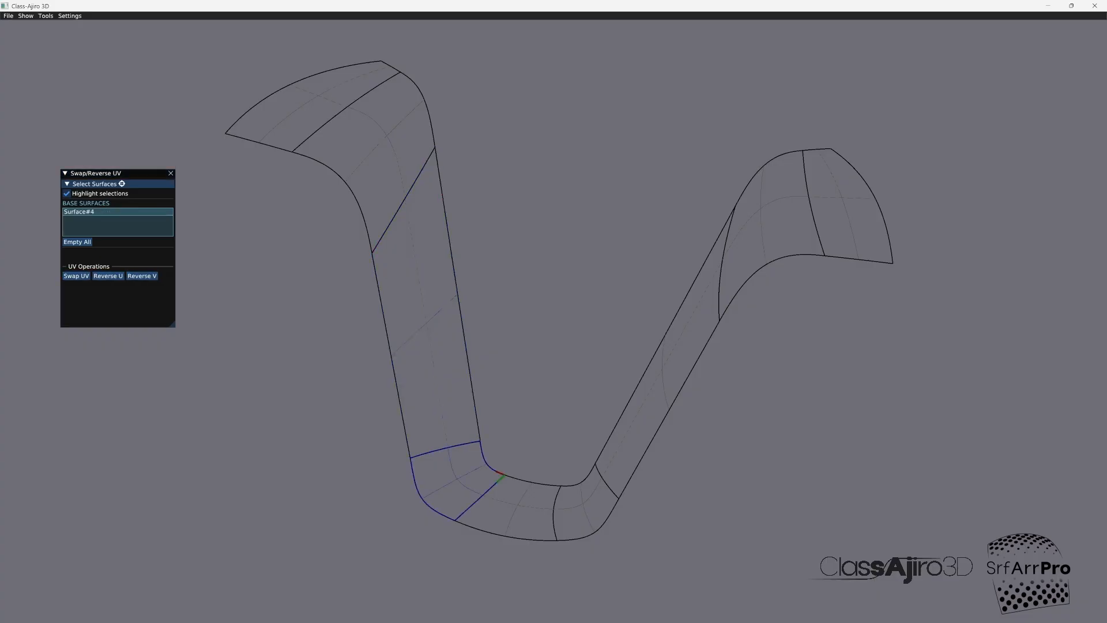
left_click(108, 276)
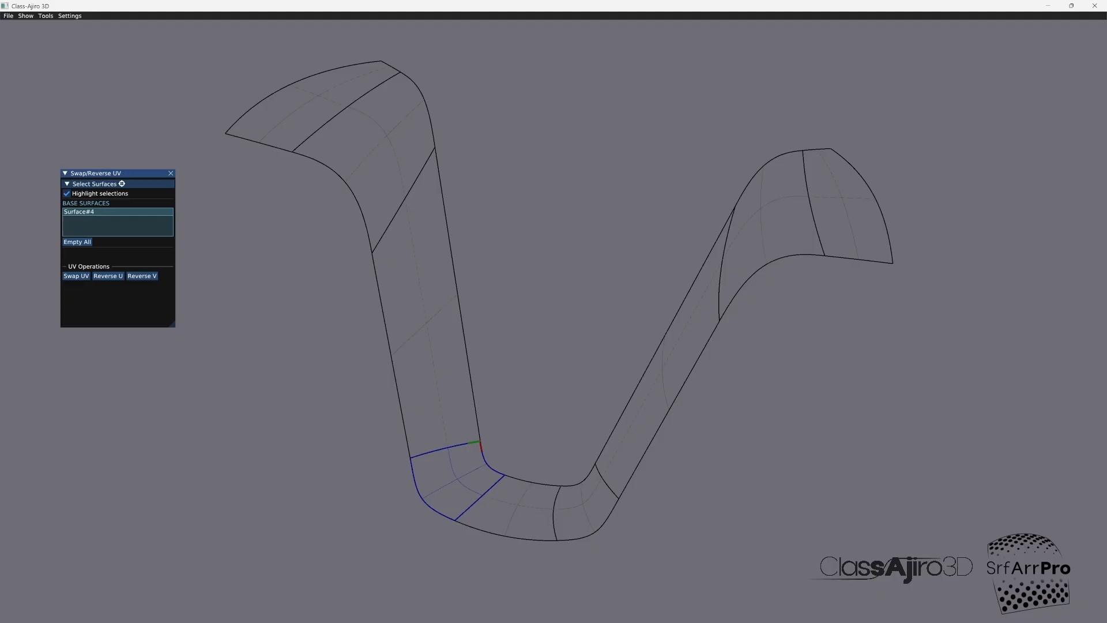
key("Escape")
Step: Compare the UV directions of the bottom centre and lower right corner surfaces, and swap UV on the corner surface
left_click(513, 506)
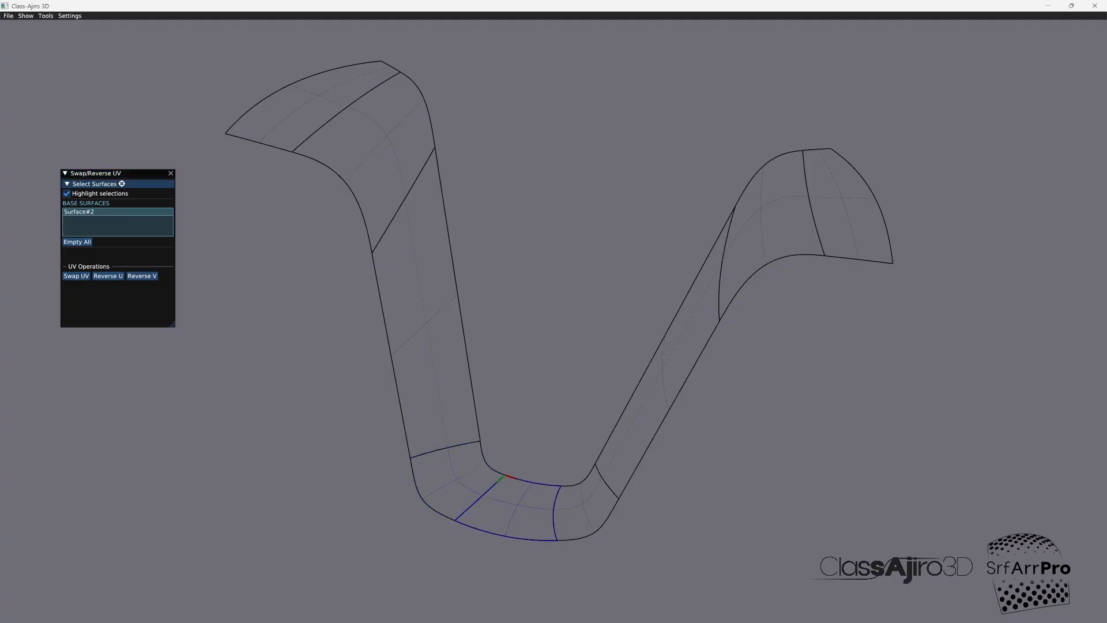
left_click(588, 507)
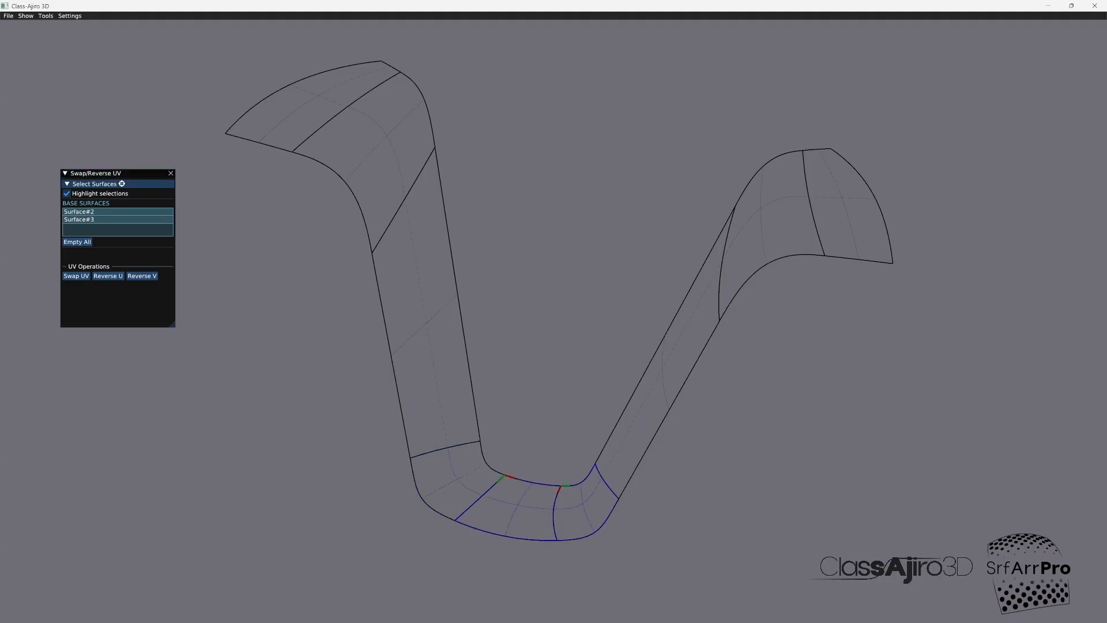
left_click(513, 507)
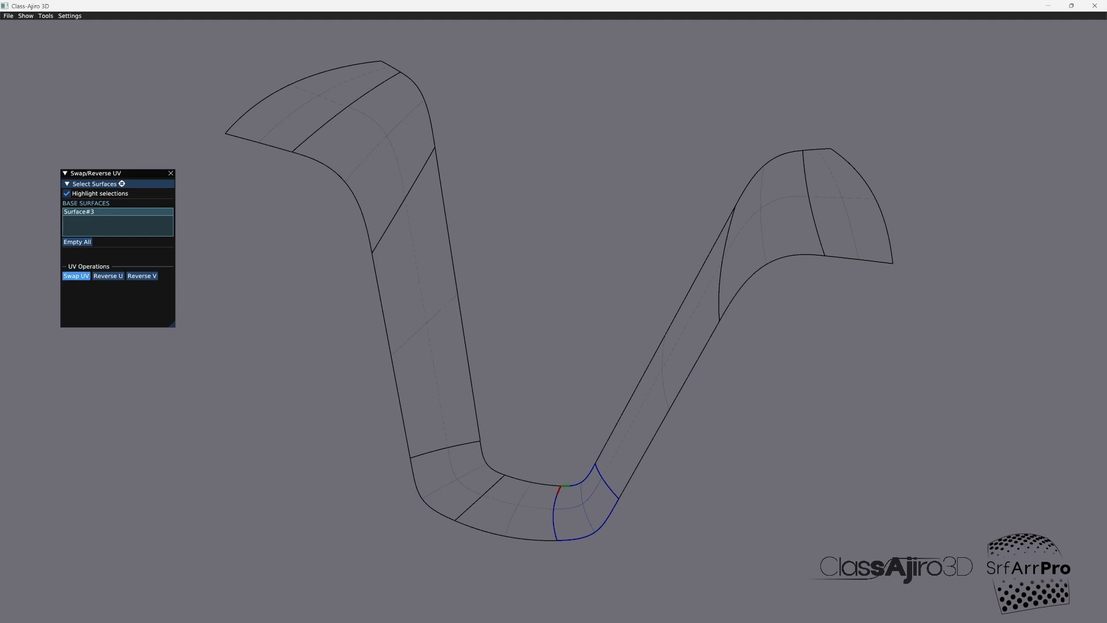
left_click(76, 275)
Step: Reverse both V and U on the long right leg surface
left_click(663, 375)
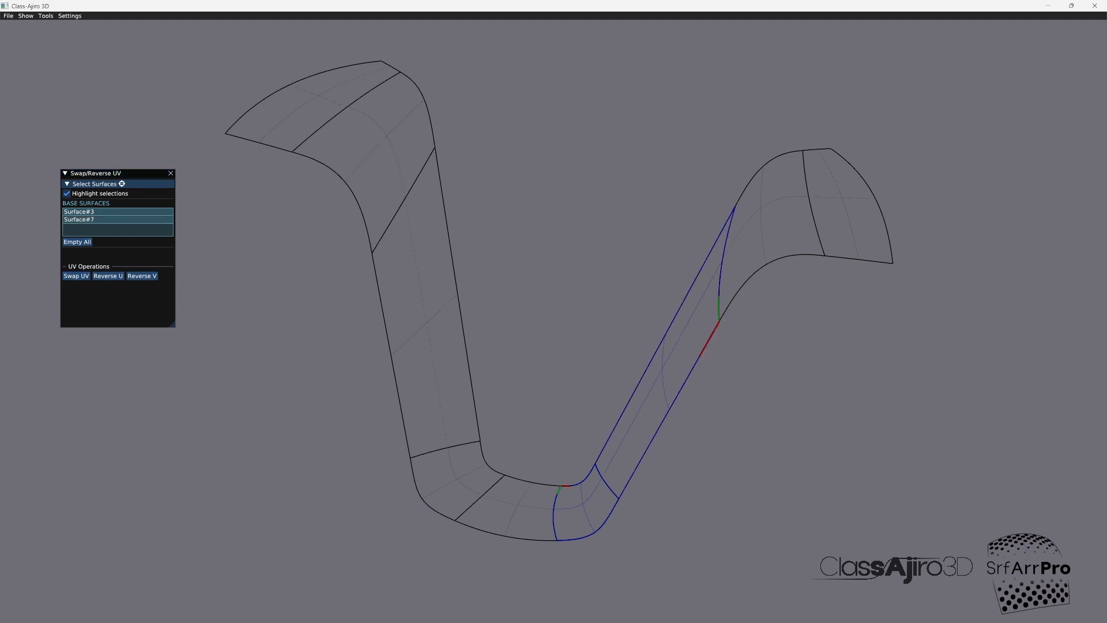
left_click(585, 507)
left_click(142, 276)
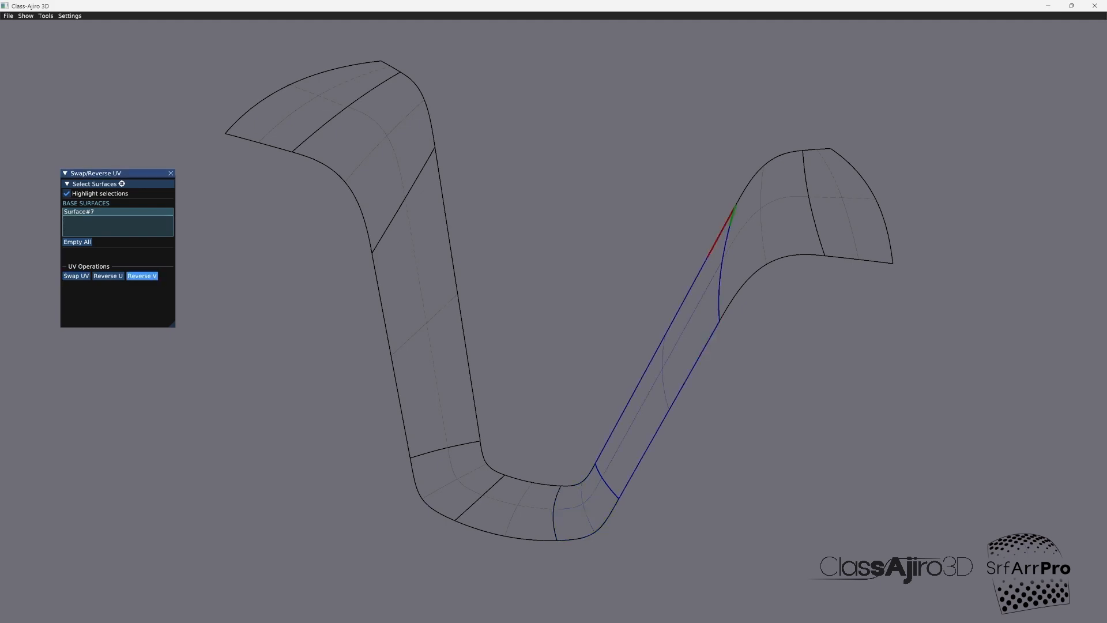
left_click(109, 276)
left_click(45, 16)
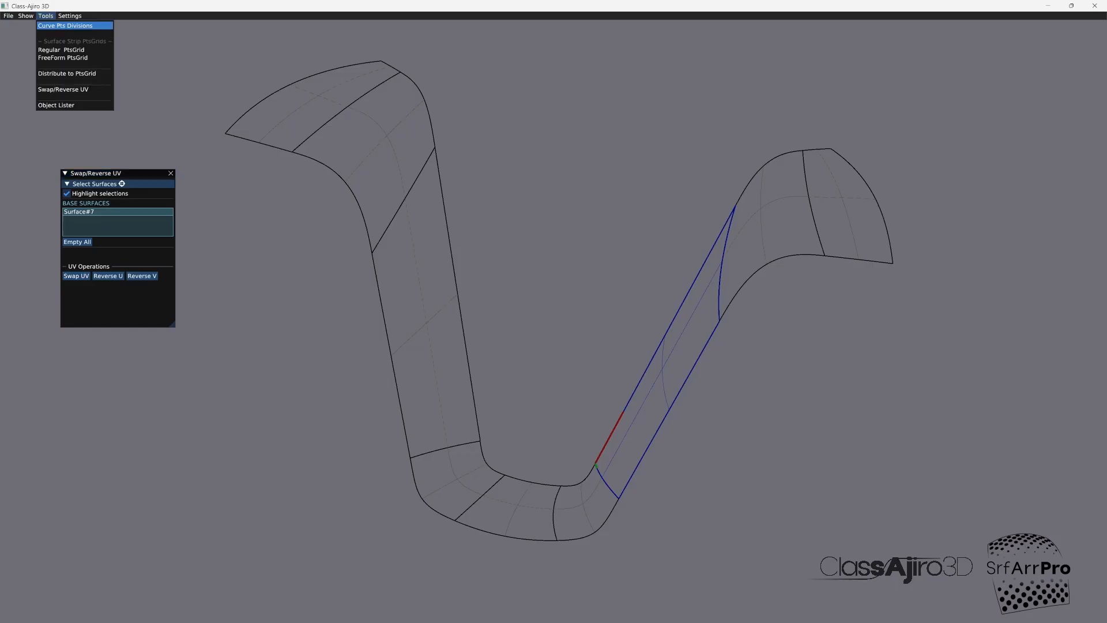
key("Escape")
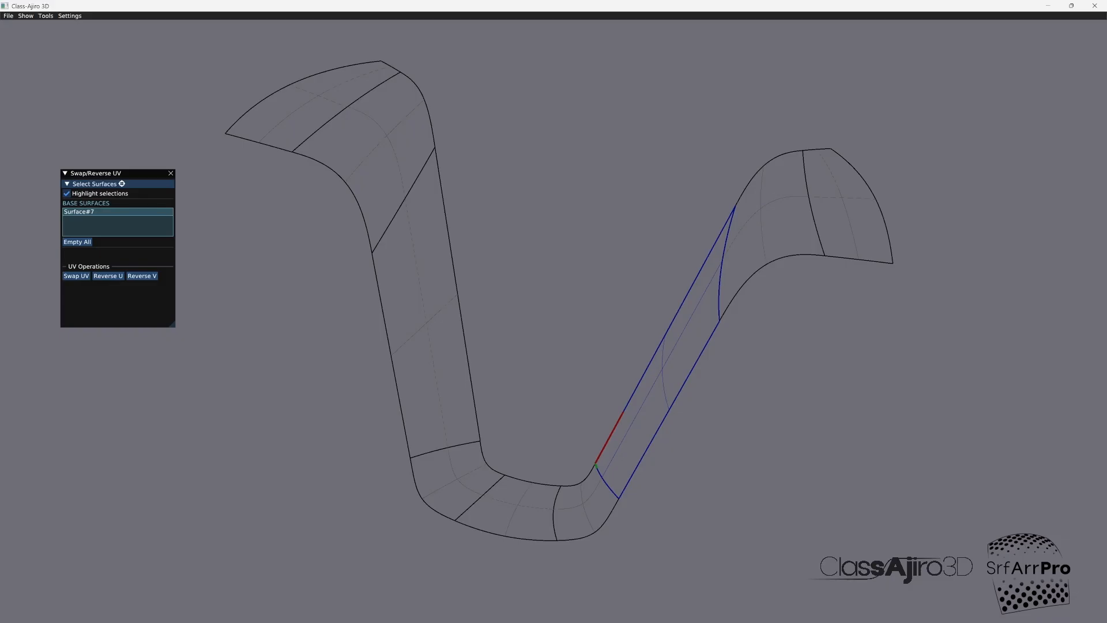
key("Escape")
Step: Align the upper right blend surface's UV directions by reversing U, swapping UV and reversing U again
left_click(762, 209)
left_click(109, 276)
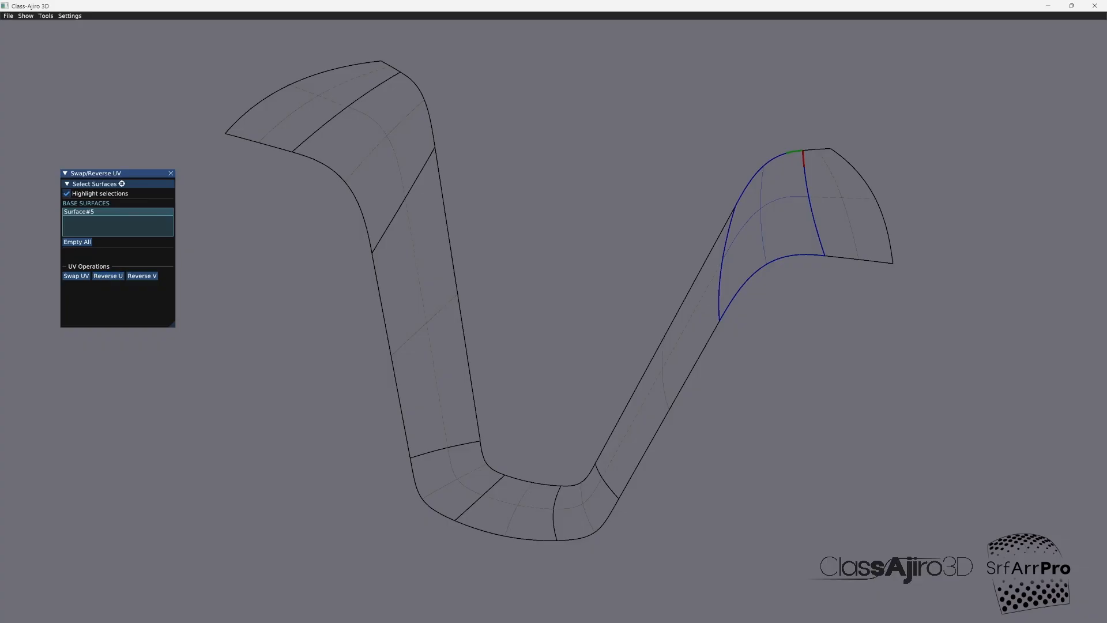
left_click(76, 276)
left_click(108, 276)
Step: Swap UV and reverse U on the upper right end surface, and close the Swap/Reverse UV tool
left_click(843, 198)
left_click(761, 208)
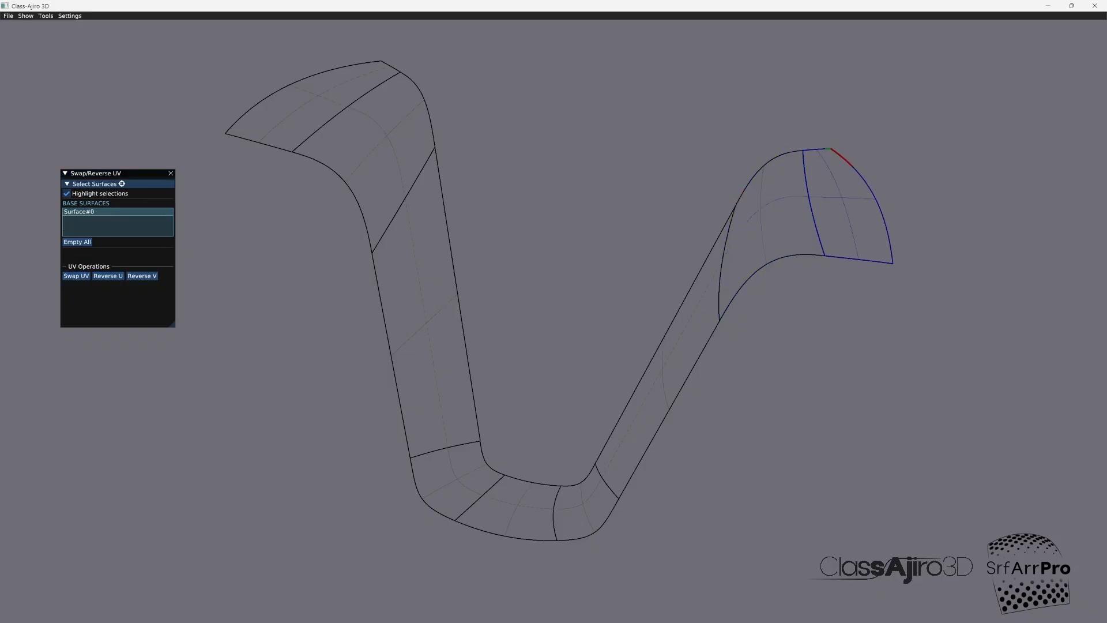
left_click(76, 275)
left_click(109, 276)
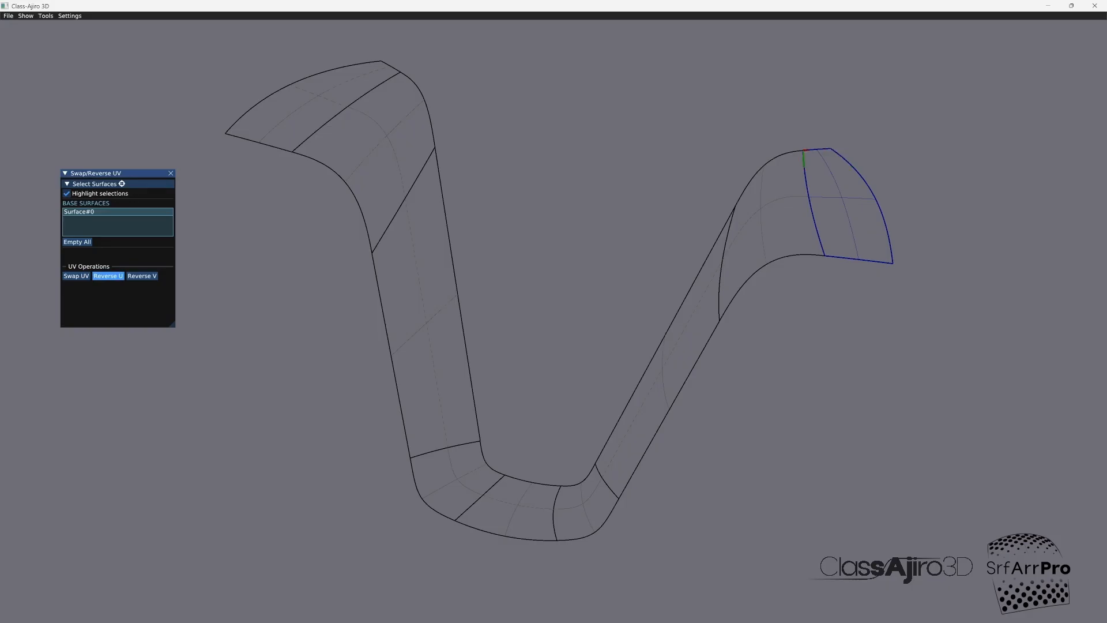
left_click(842, 198)
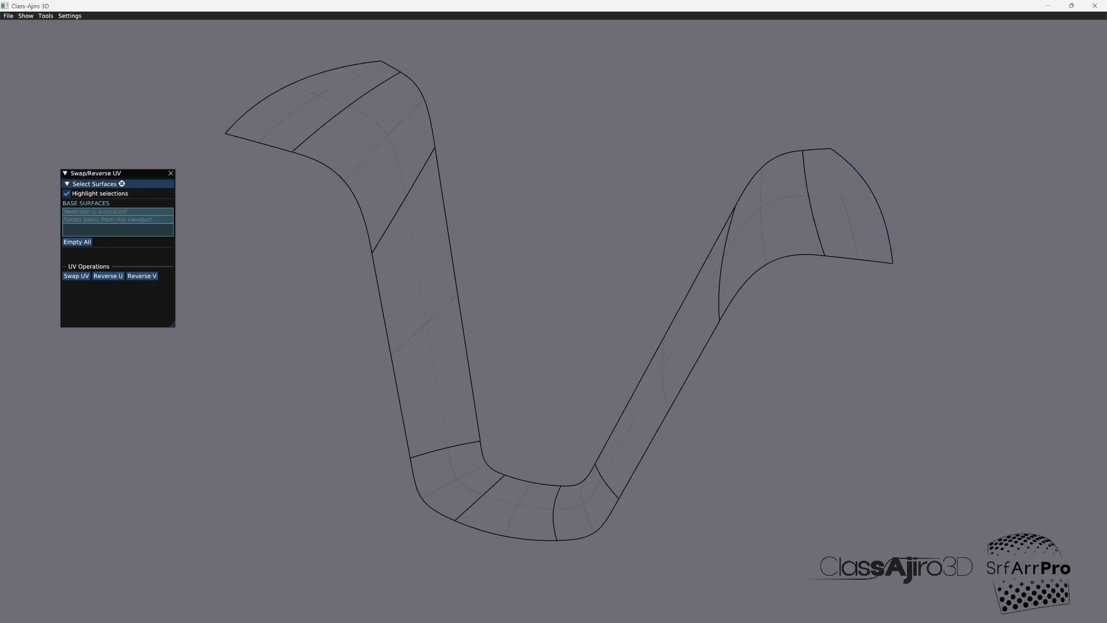
left_click(171, 173)
left_click(46, 15)
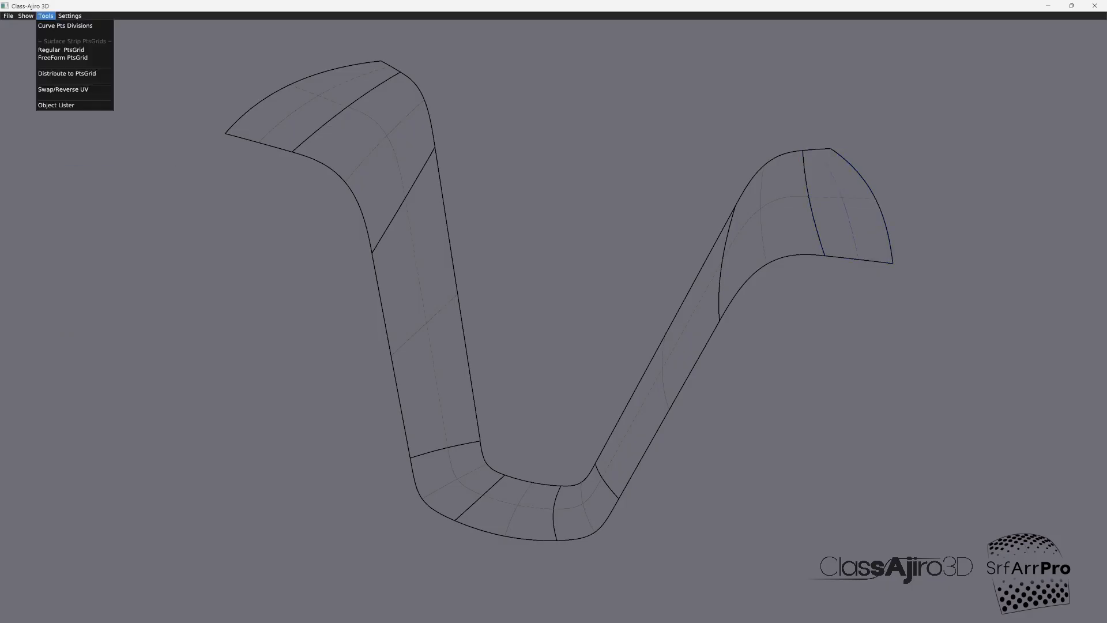
Step: Start a Regular PtsGrid and select all the finisher strip's surfaces in order, from the upper left end to the upper right end
left_click(61, 50)
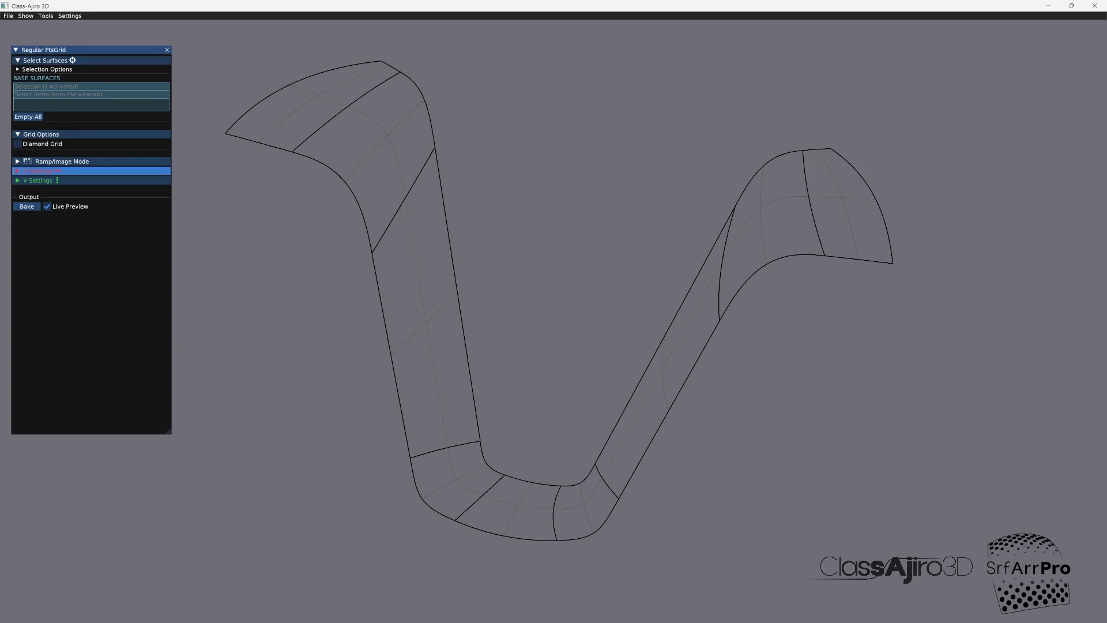
left_click(314, 106)
left_click(385, 136)
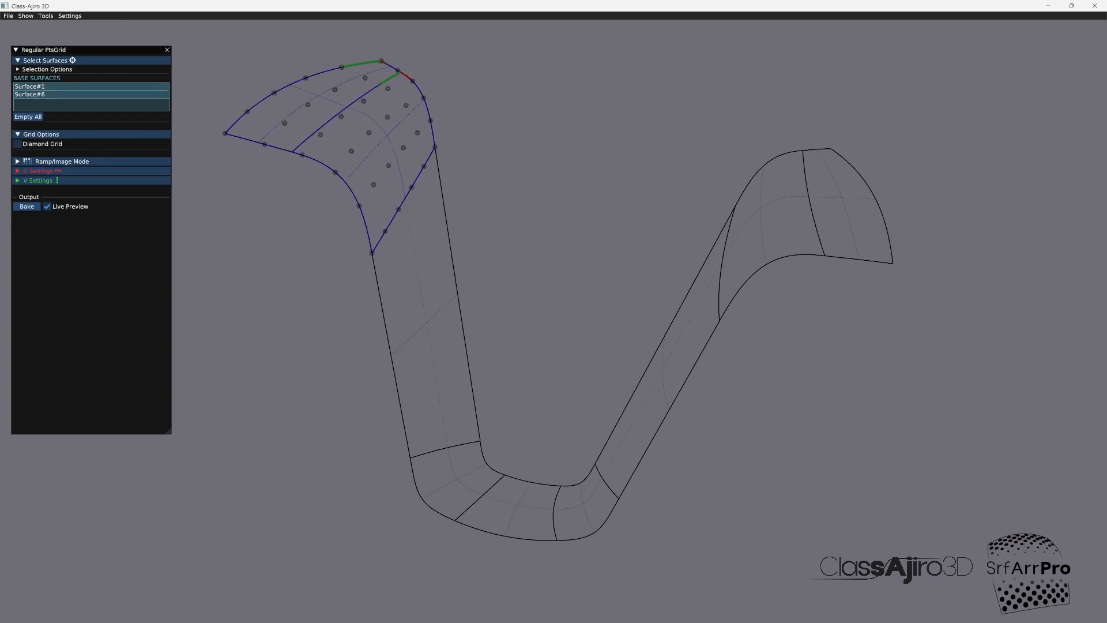
left_click(429, 323)
left_click(457, 481)
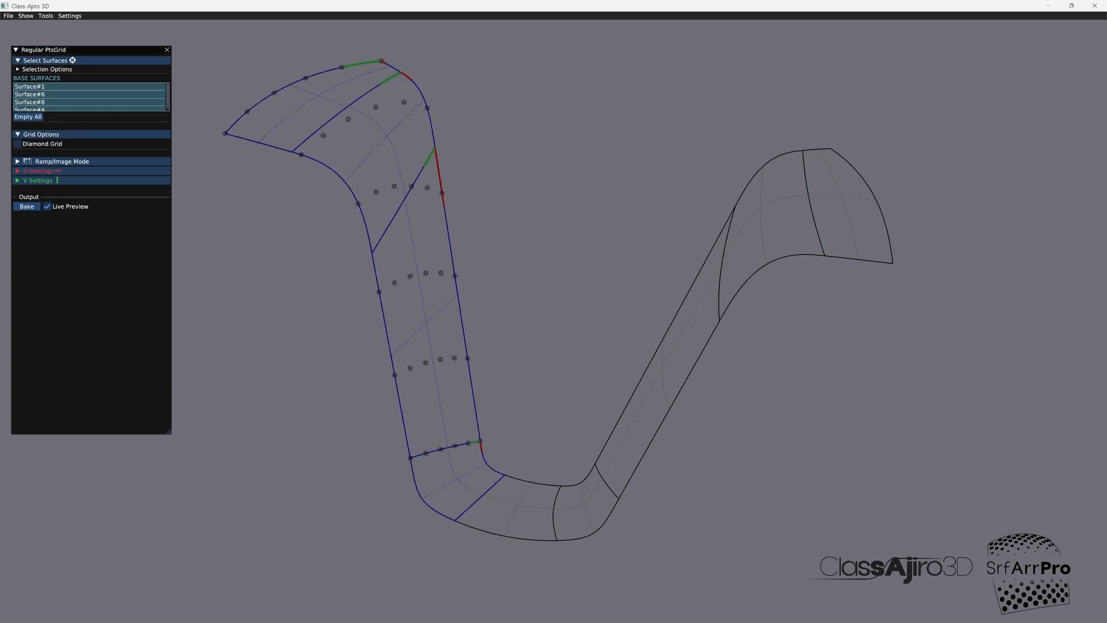
left_click(516, 506)
left_click(581, 505)
left_click(657, 369)
left_click(842, 219)
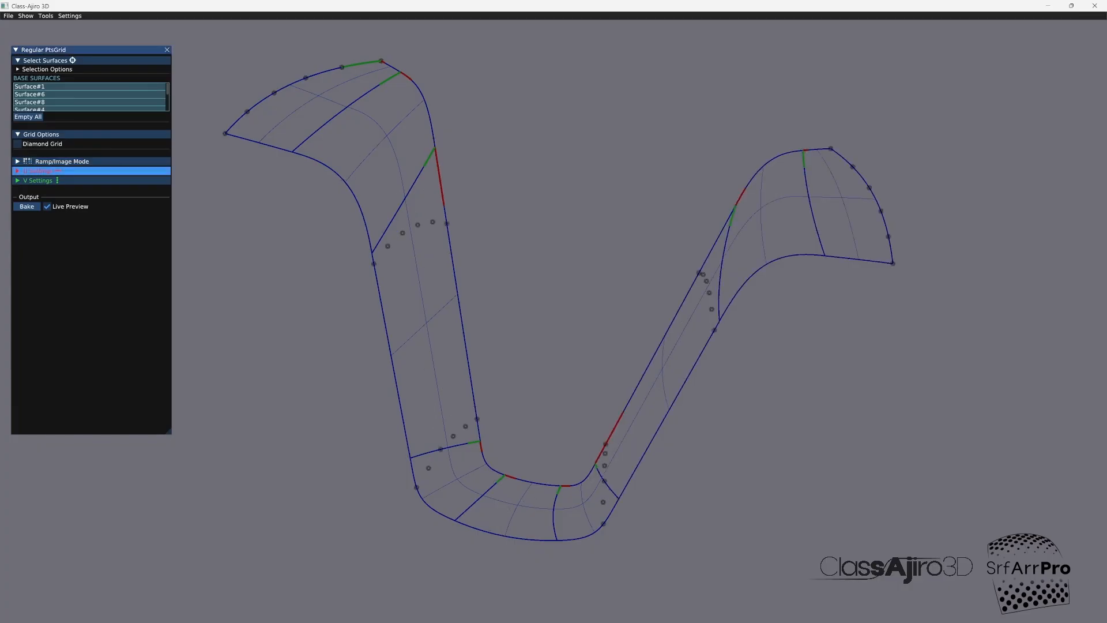
Step: Set the grid's U divisions to 19 points, enable Diamond Grid, bake the point grid and close the tool
left_click(40, 171)
left_click_drag(69, 205, 98, 205)
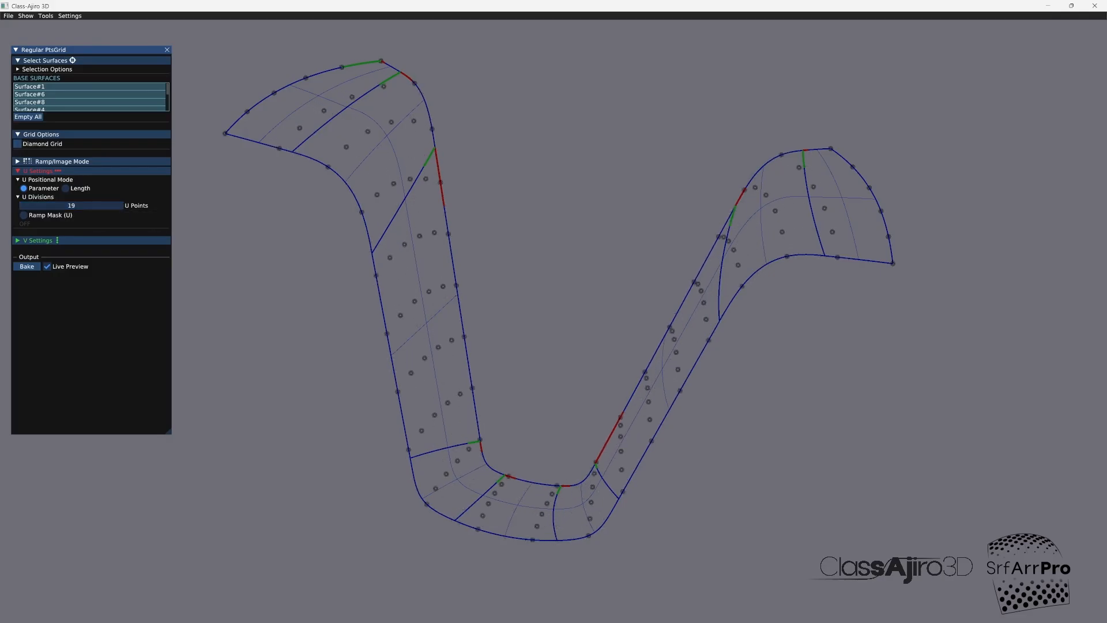
left_click(17, 143)
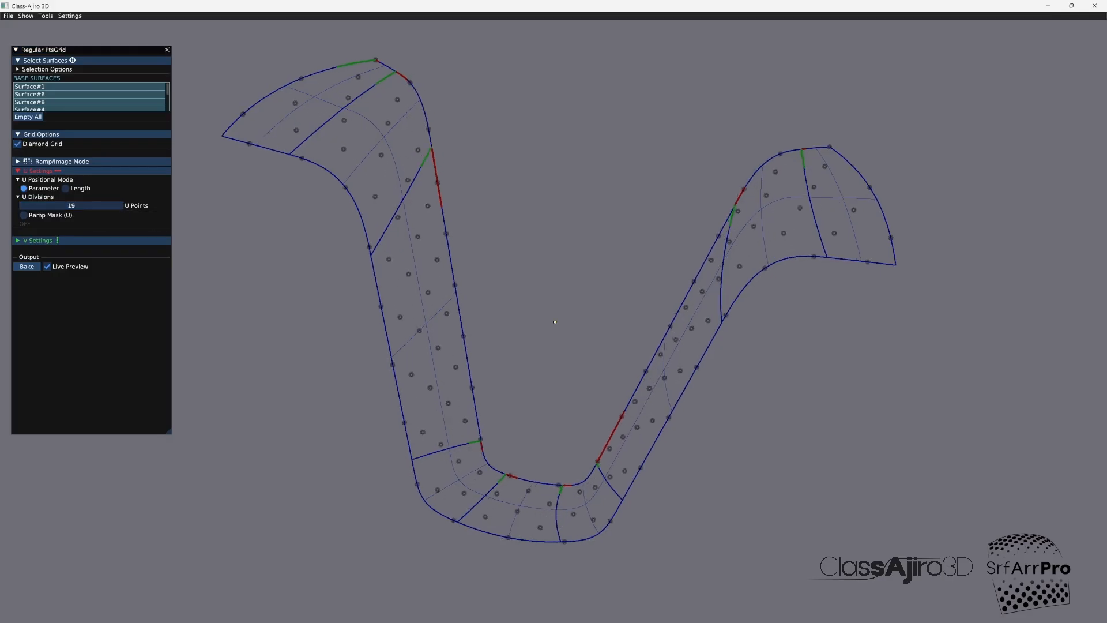
mouse_move(555, 322)
middle_mouse_down()
mouse_move(536, 324)
mouse_move(563, 334)
middle_mouse_up()
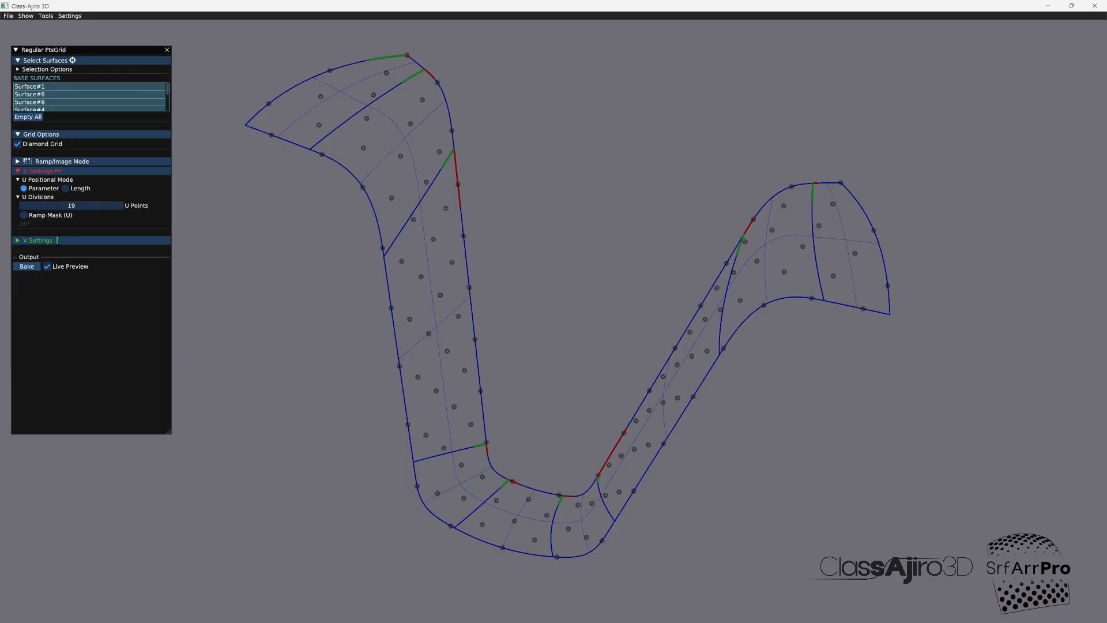
left_click(47, 266)
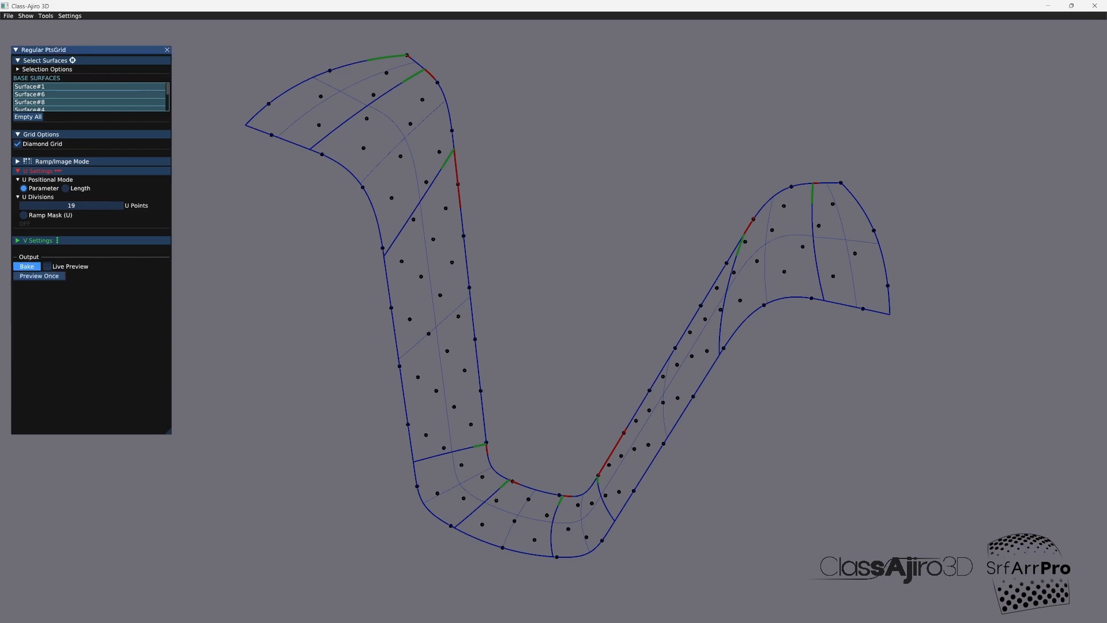
left_click(167, 49)
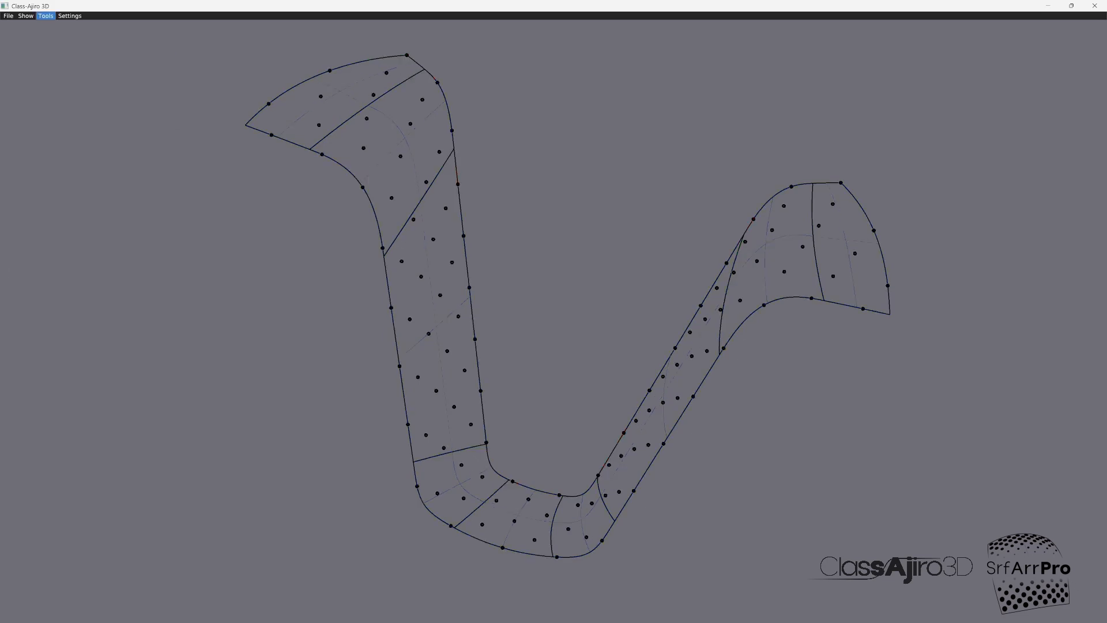
Step: Start Distribute to PtsGrid and import box.igs from the modules folder as the object to distribute
left_click(45, 16)
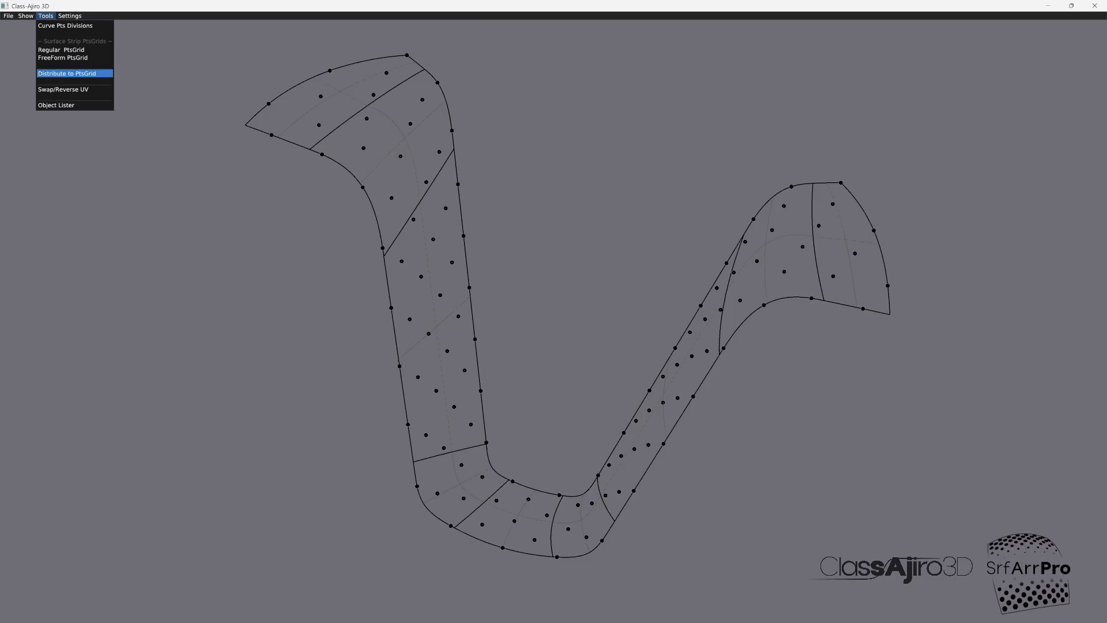
left_click(67, 73)
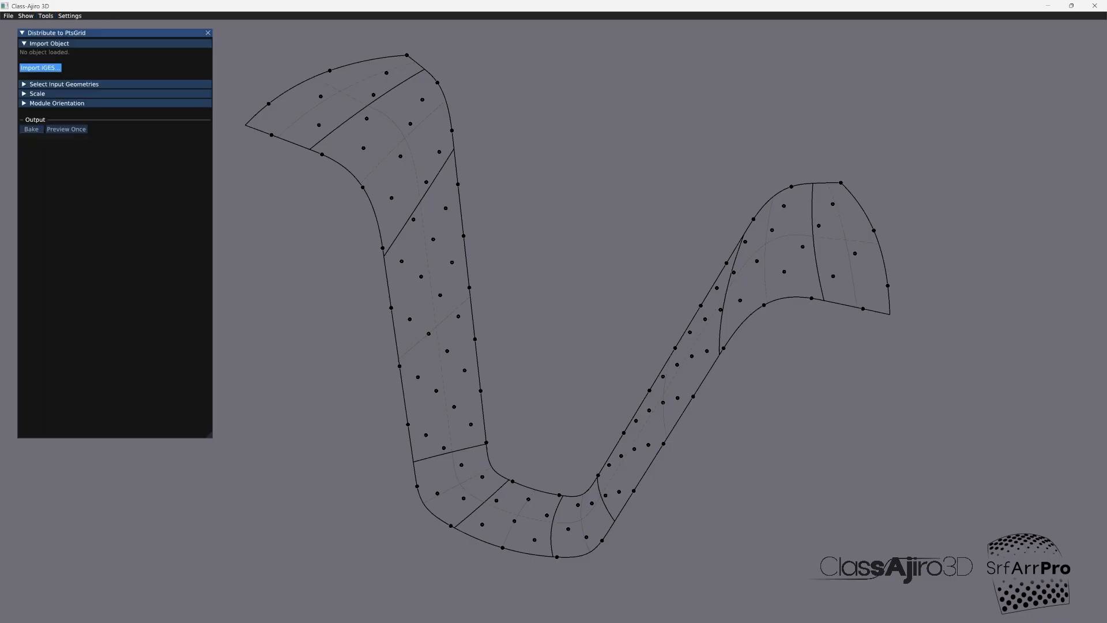
left_click(40, 68)
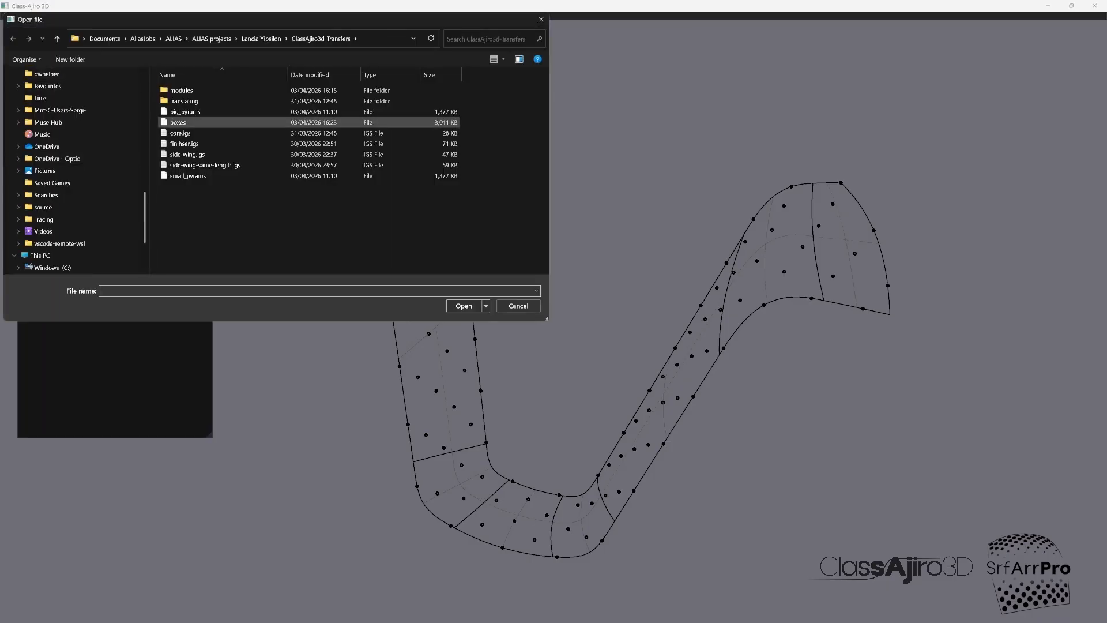
double_click(181, 90)
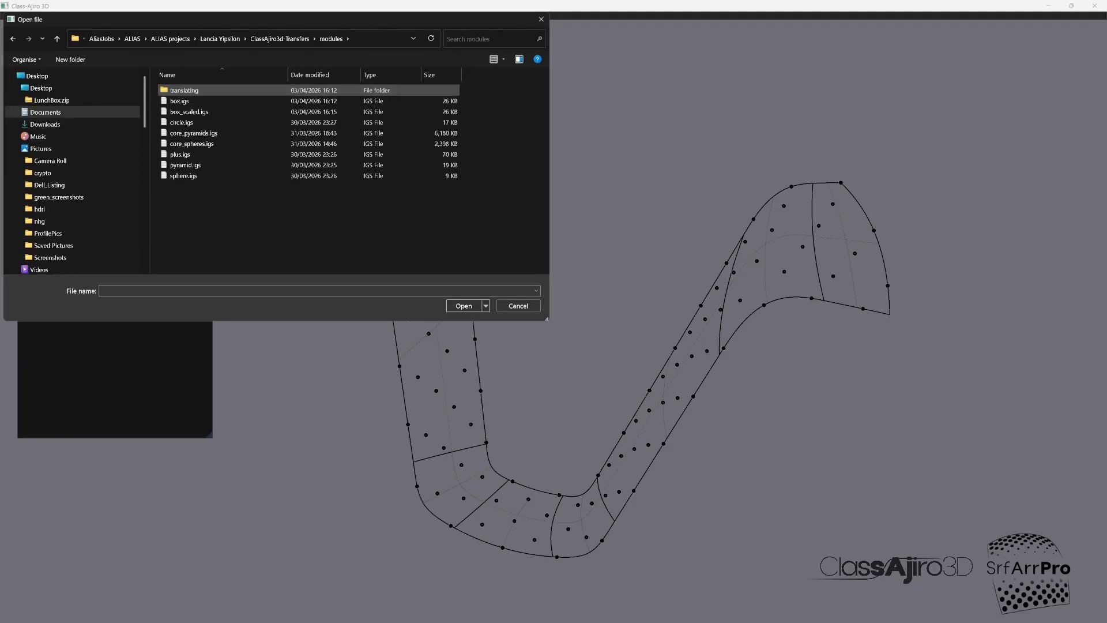
double_click(179, 101)
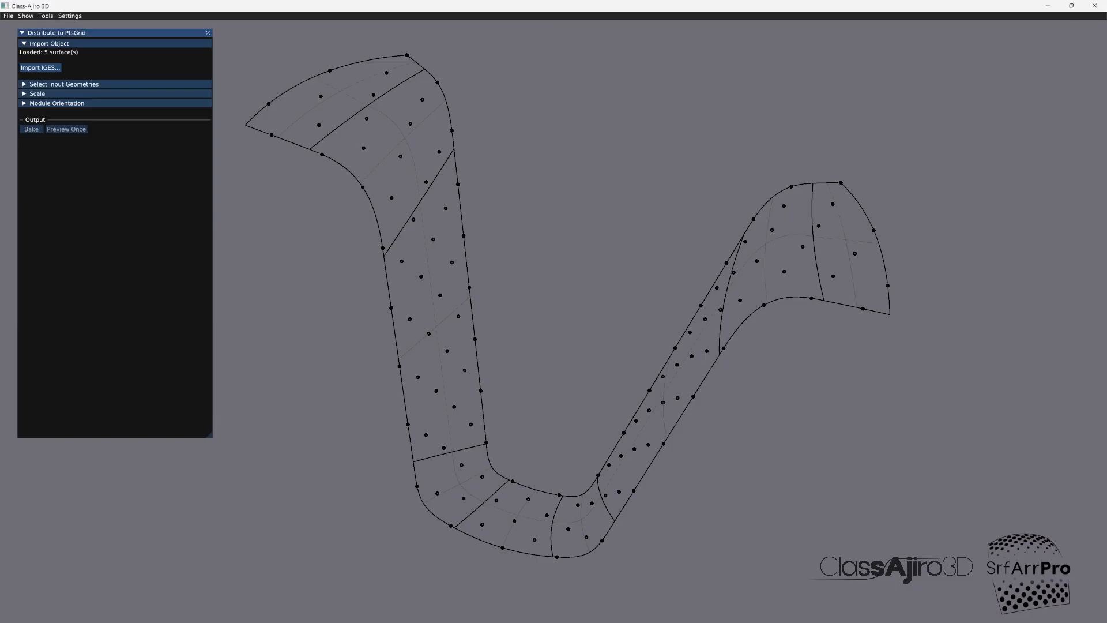
Step: Switch to Autodesk Alias to inspect the box module's shape from several angles, and return to Class-Ajiro 3D
left_click(127, 611)
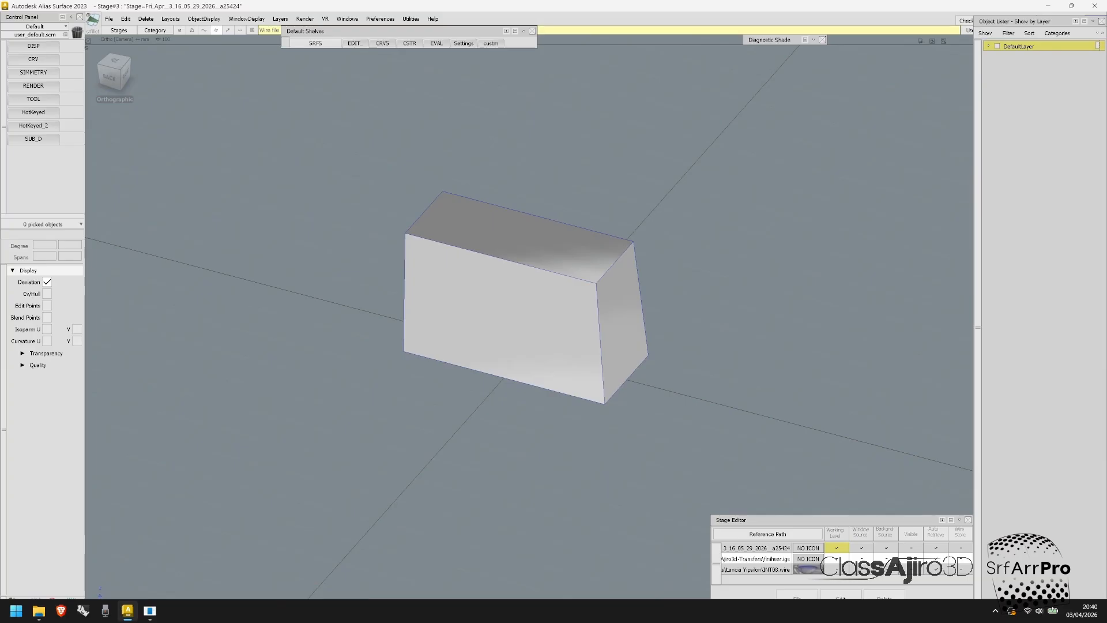
left_click_drag(582, 346, 631, 412, "alt+shift")
left_click_drag(631, 413, 622, 317, "ctrl+shift")
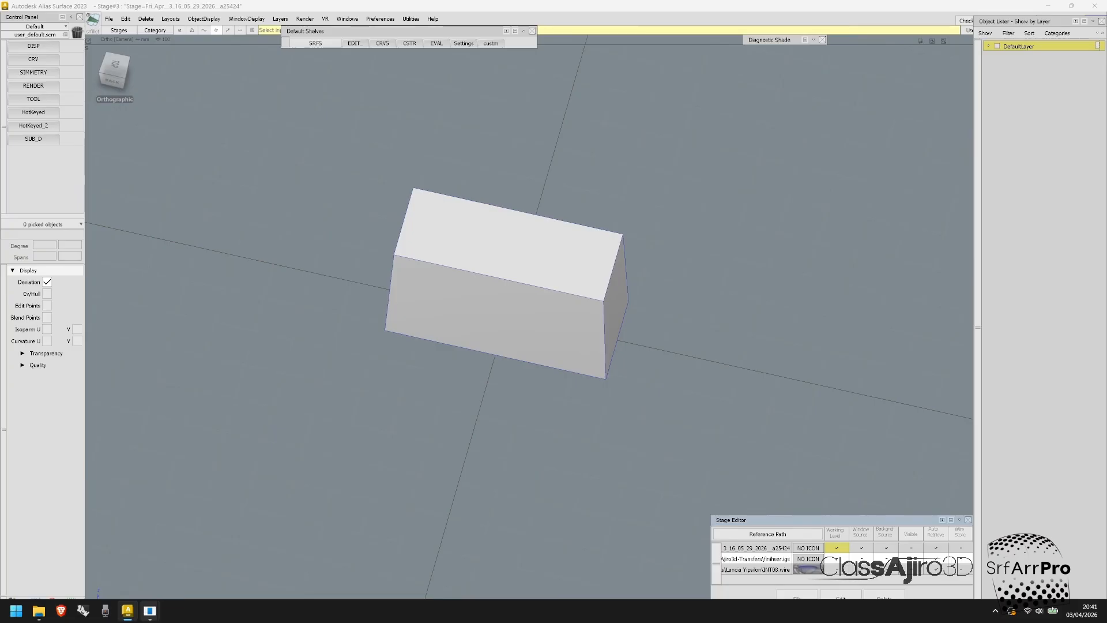
mouse_move(150, 610)
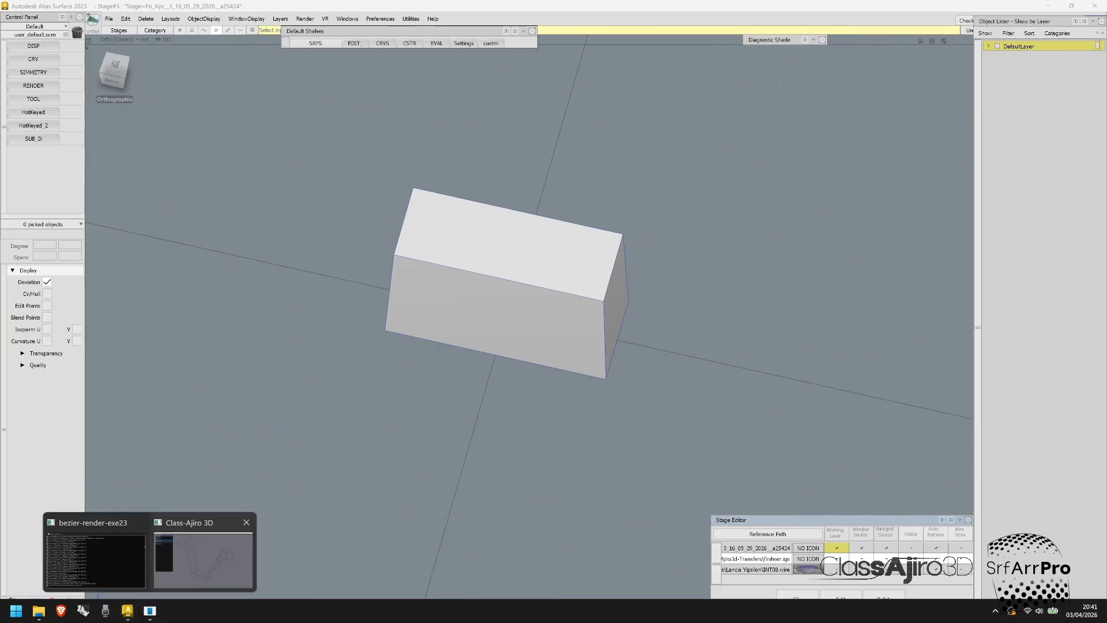
left_click(203, 558)
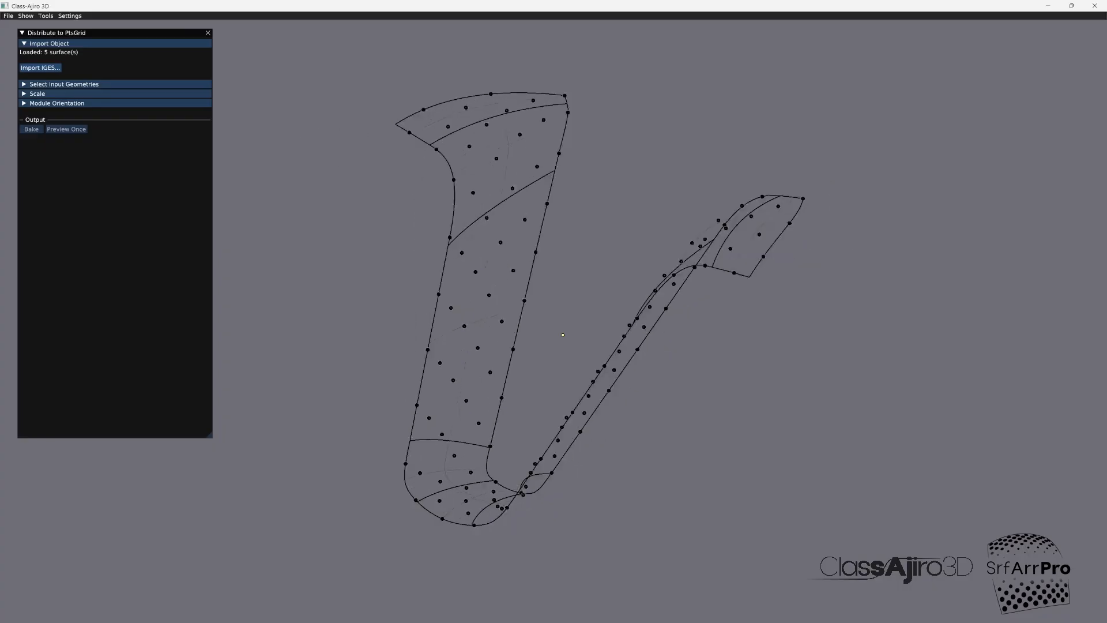
middle_click_drag(562, 335, 554, 312)
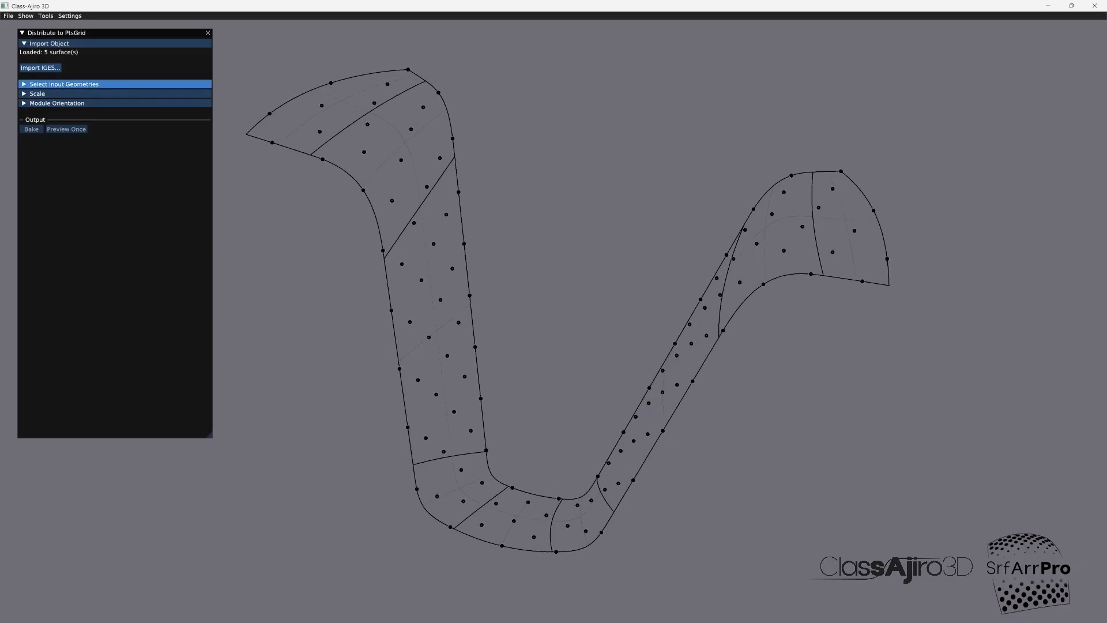
Step: Use Regular #9 as the source result and preview the box distribution on the finisher strip
left_click(75, 85)
left_click(81, 93)
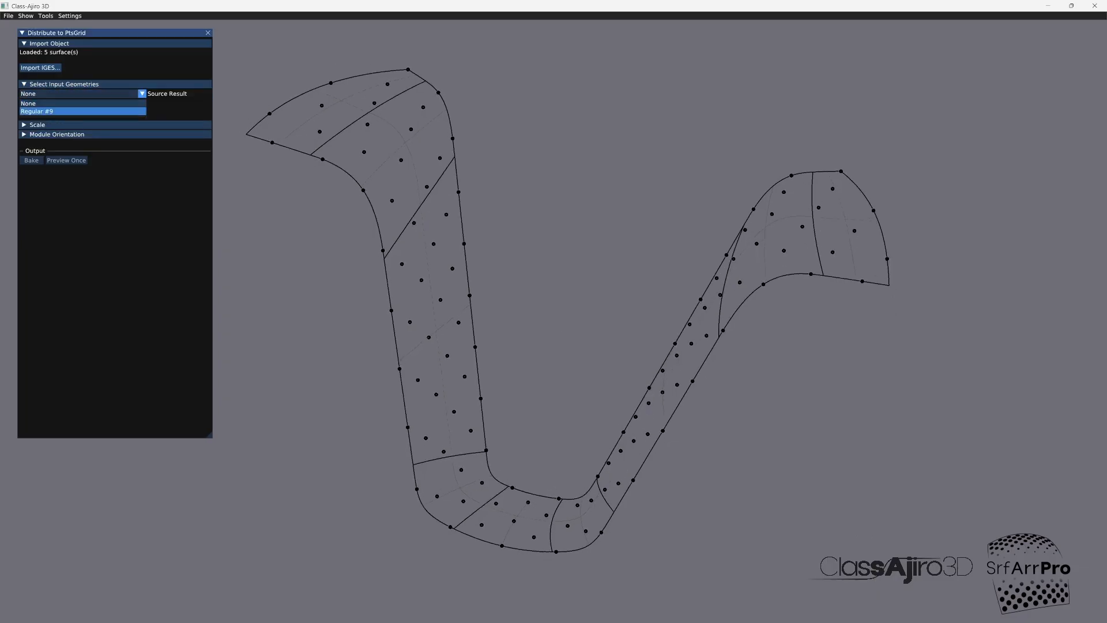
left_click(58, 111)
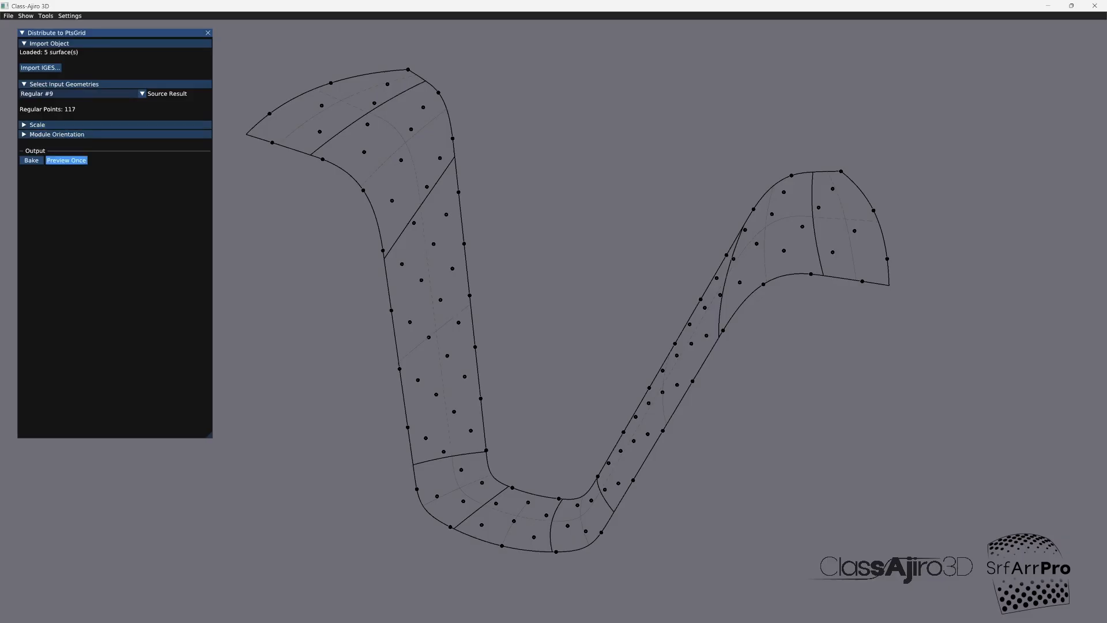
left_click(66, 160)
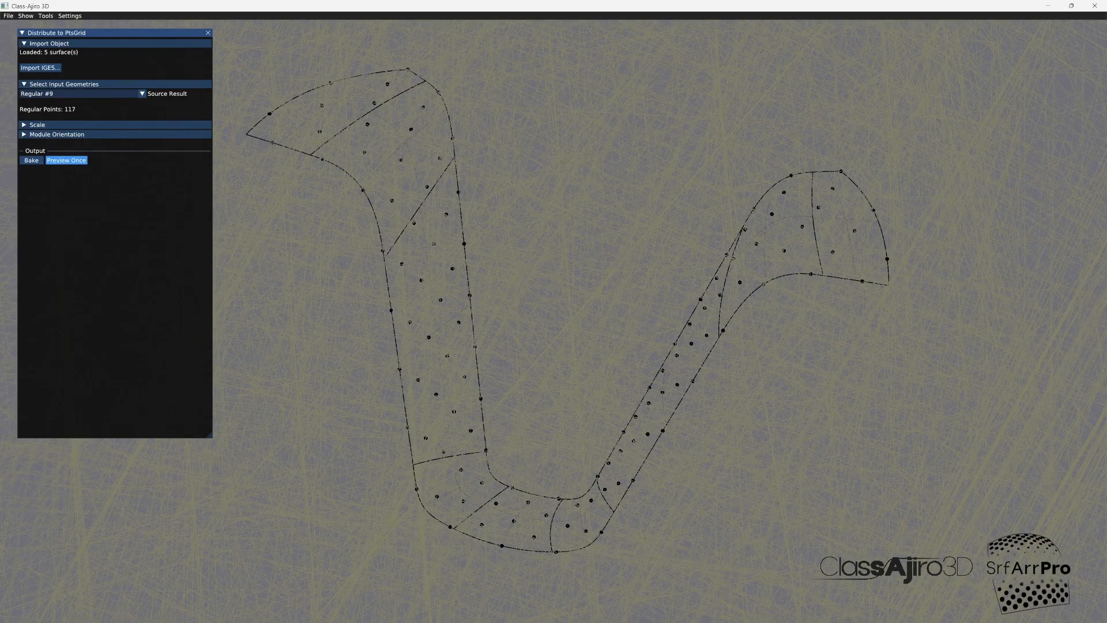
scroll(563, 334, "down", 5)
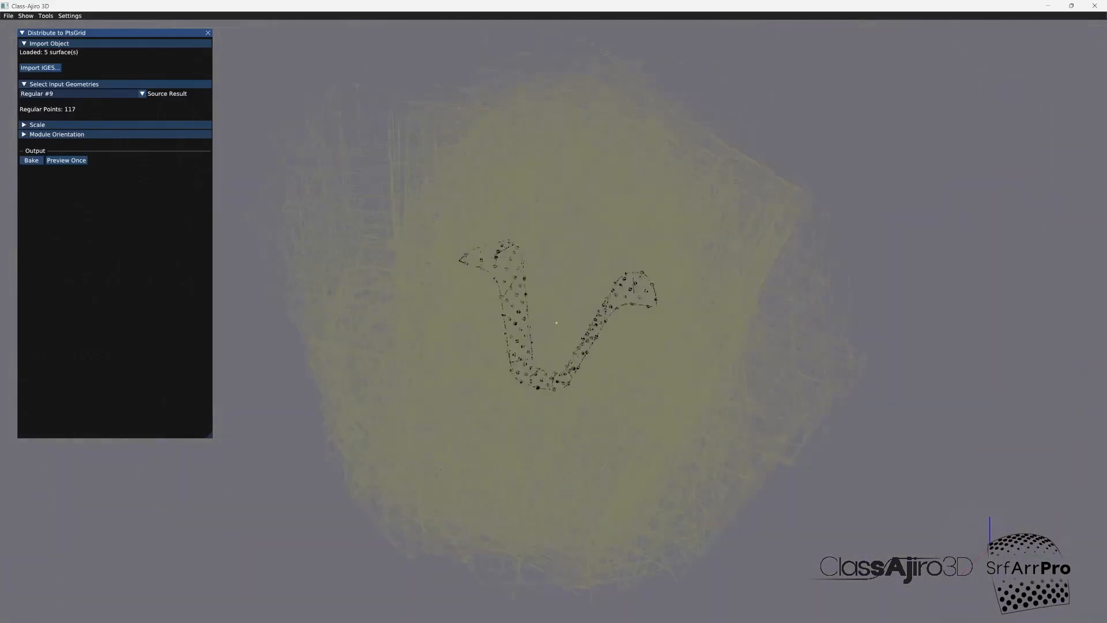
middle_click_drag(556, 345, 519, 323)
Step: Reduce the module scale to X 0.293, Y 0.342 and Z 0.348, and preview the distribution again
left_click(37, 125)
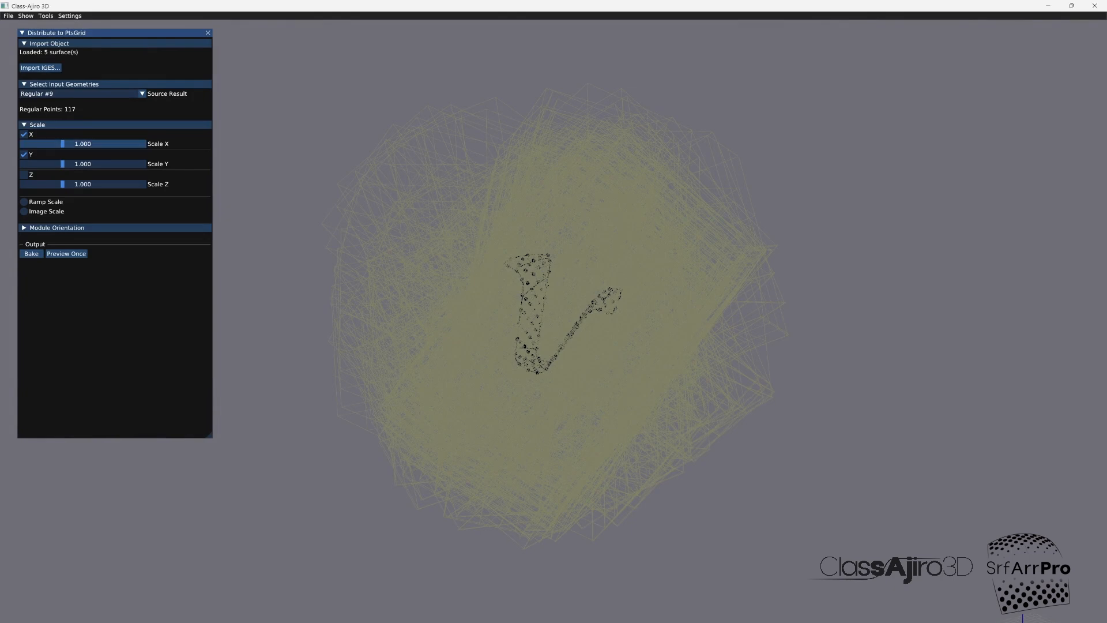
left_click_drag(62, 144, 35, 164)
left_click_drag(62, 184, 36, 184)
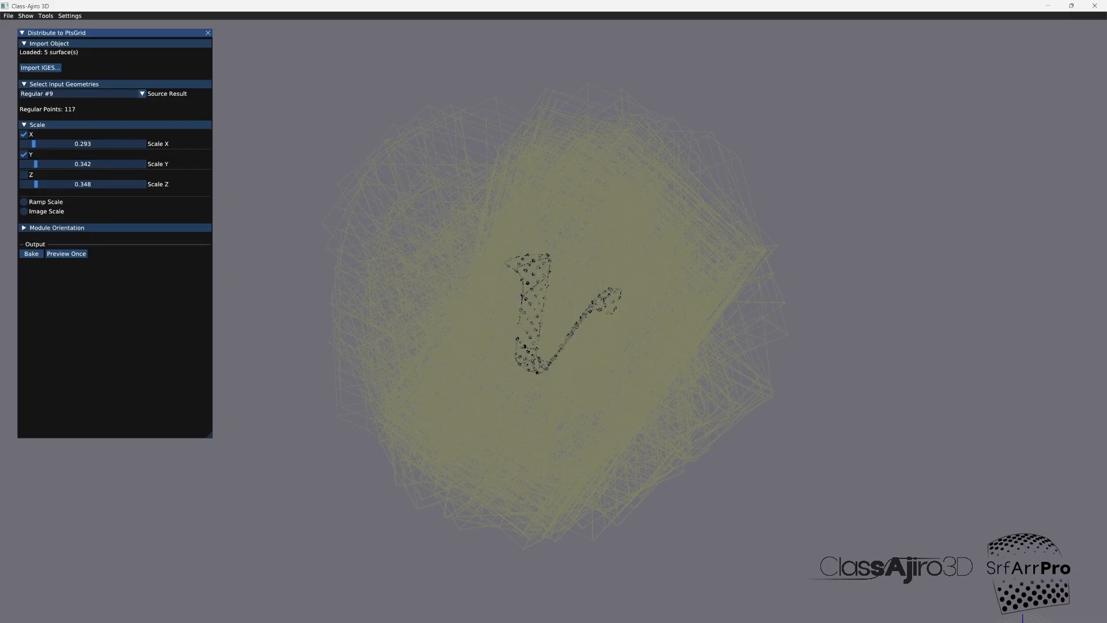
left_click(56, 227)
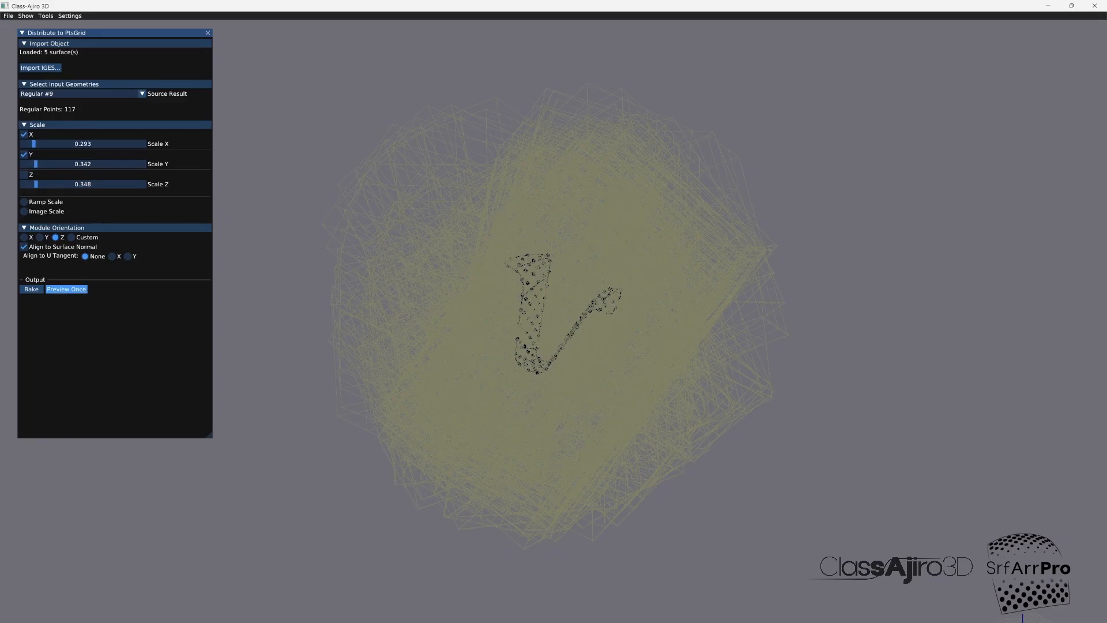
left_click(66, 290)
left_click_drag(553, 357, 461, 297)
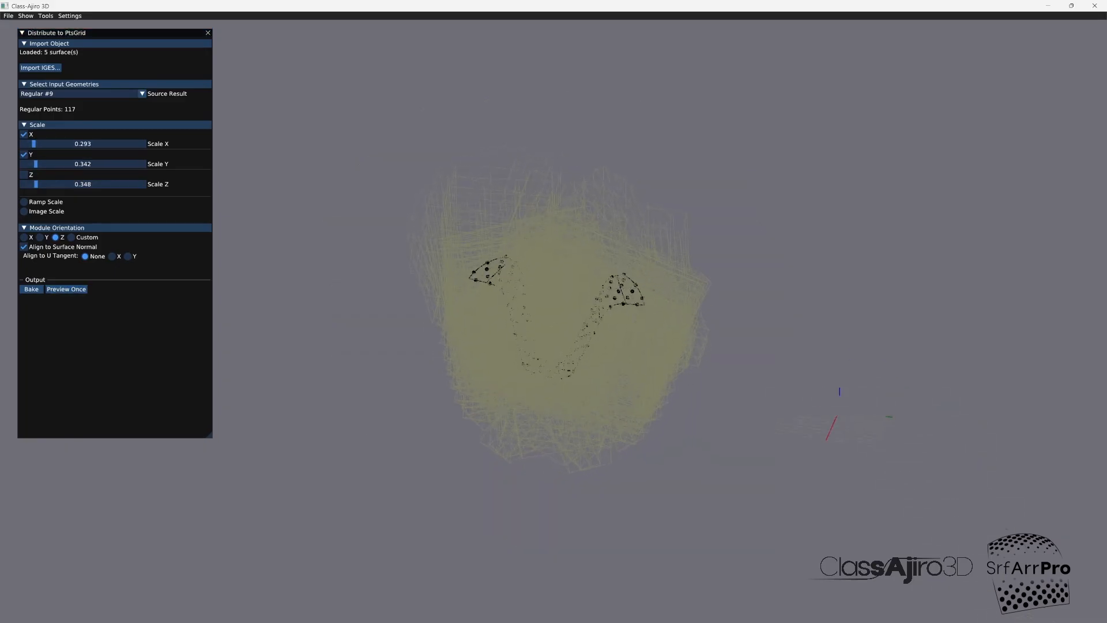
mouse_move(553, 357)
left_mouse_down()
mouse_move(490, 314)
mouse_move(516, 331)
mouse_move(548, 427)
mouse_move(555, 349)
left_mouse_up()
scroll(553, 346, "up", 3)
Step: Switch to Autodesk Alias and move the box module in the top view to line it up beside the steering wheel
mouse_move(553, 622)
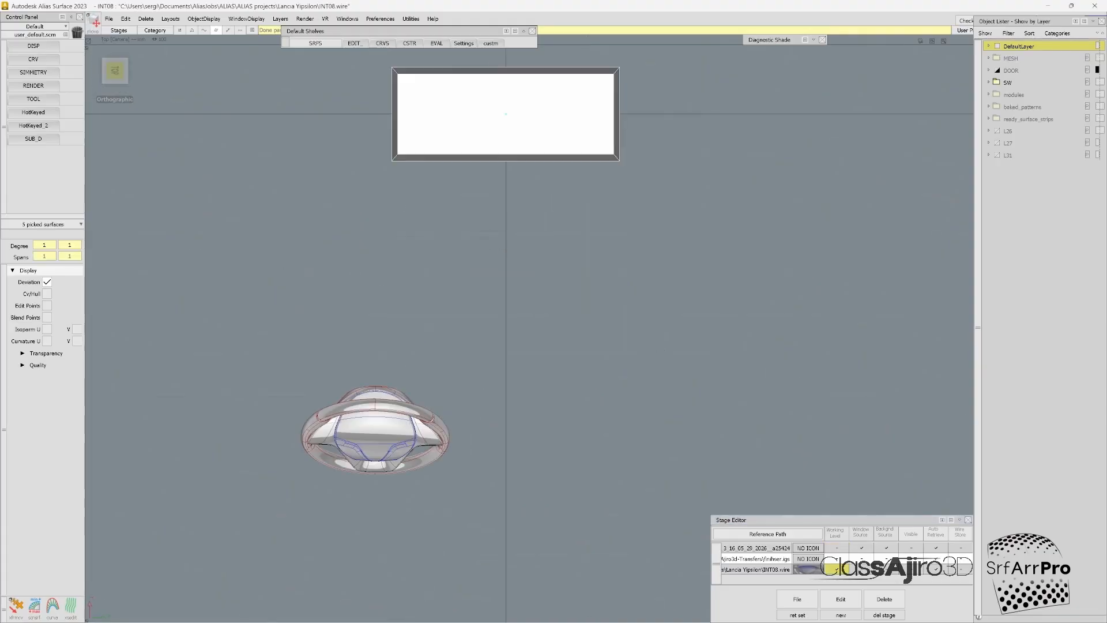
left_click_drag(581, 214, 582, 485)
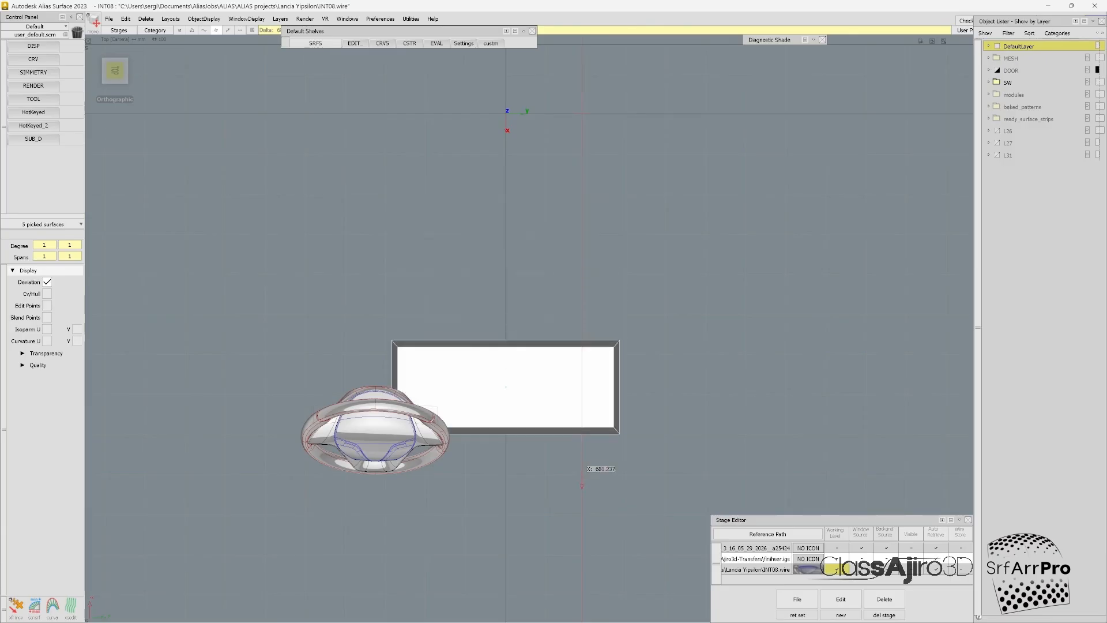
right_click_drag(581, 486, 581, 618)
middle_click_drag(650, 381, 753, 217, "alt+shift")
right_click_drag(753, 217, 753, 238)
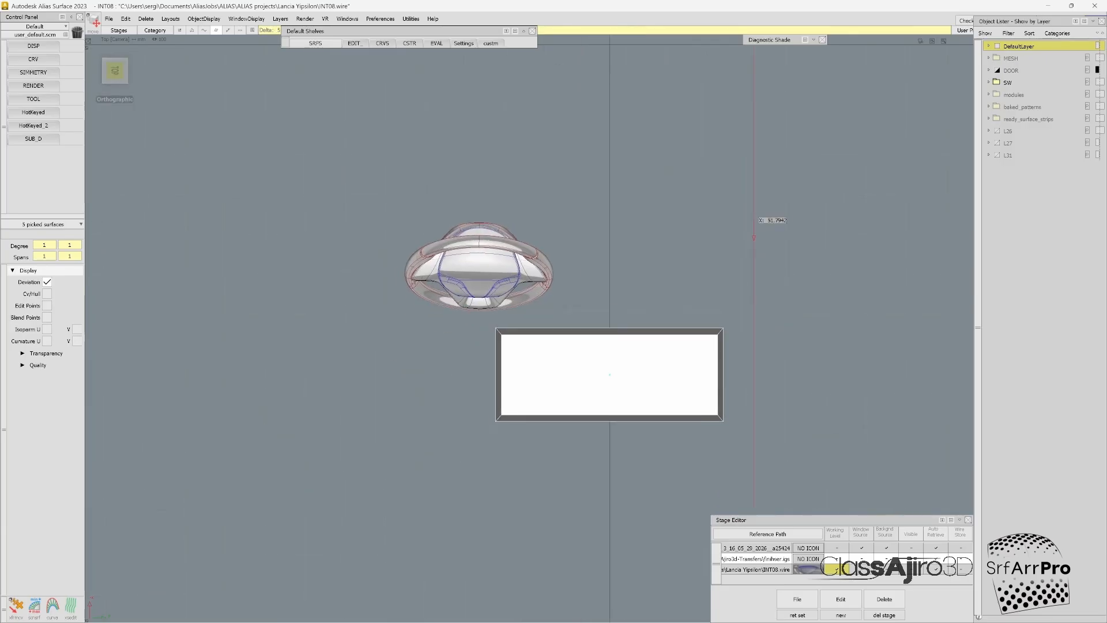
middle_click_drag(754, 236, 699, 234)
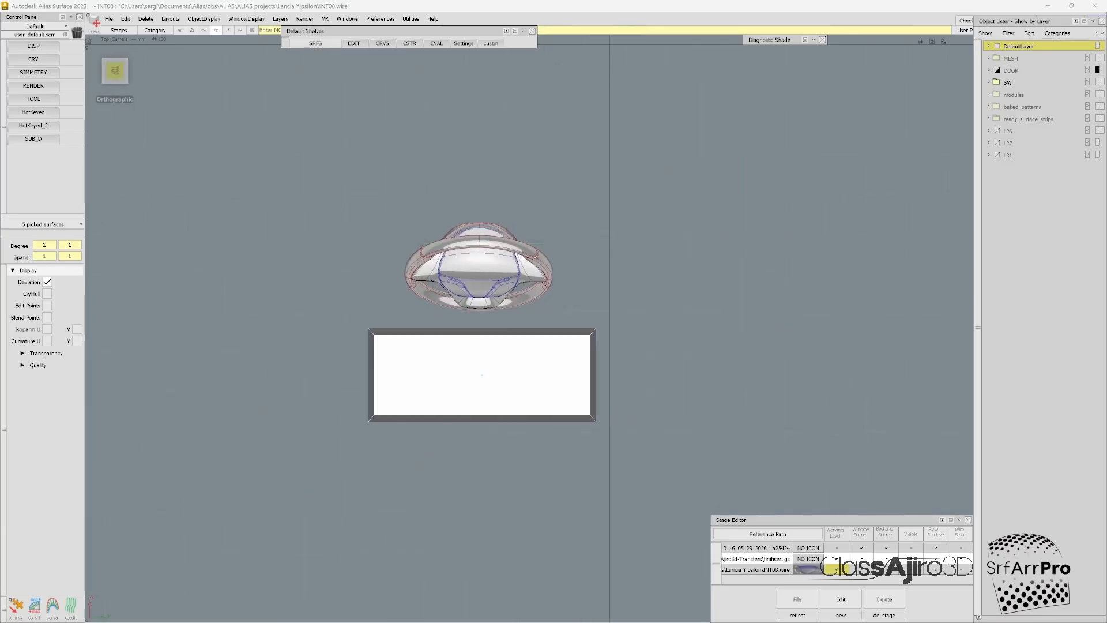
Step: Scale the box module down to a small fraction of the steering wheel's size
middle_click_drag(630, 205, 630, 241, "ctrl+shift")
left_click_drag(630, 241, 531, 242)
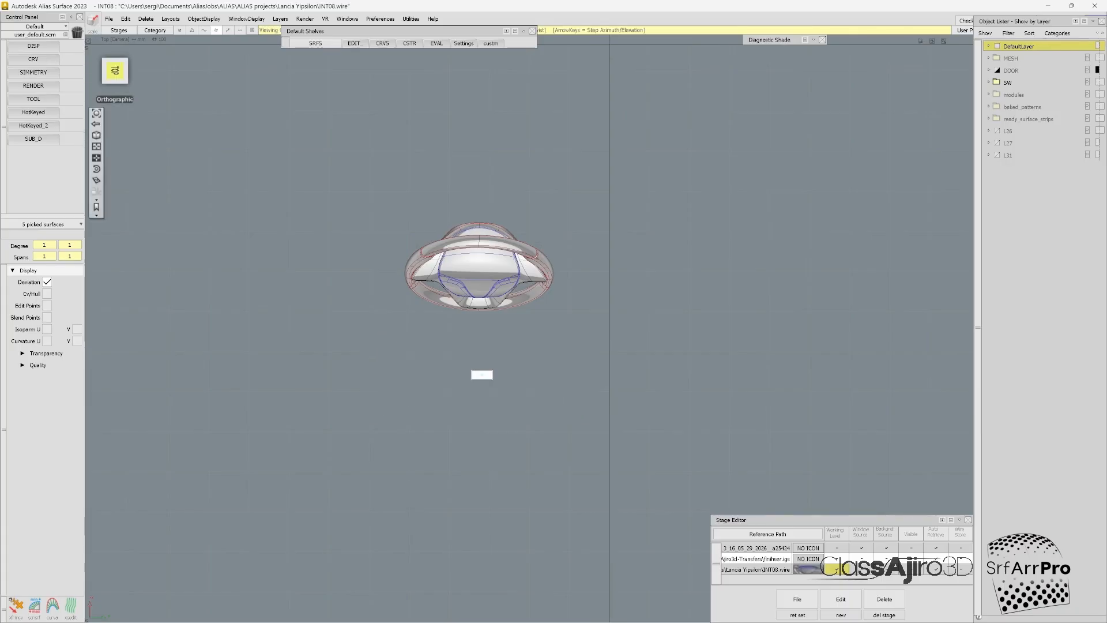
right_click_drag(482, 301, 582, 248, "alt+shift")
middle_click_drag(557, 323, 560, 282, "ctrl+shift")
right_click_drag(655, 483, 655, 208)
middle_click_drag(641, 217, 623, 227)
left_click_drag(623, 231, 516, 230)
right_click_drag(457, 123, 533, 124, "alt+shift")
middle_click_drag(533, 381, 542, 359, "ctrl+shift")
left_click_drag(542, 358, 542, 288)
right_click_drag(541, 288, 415, 288, "alt+shift")
left_click_drag(415, 288, 415, 248, "alt+shift")
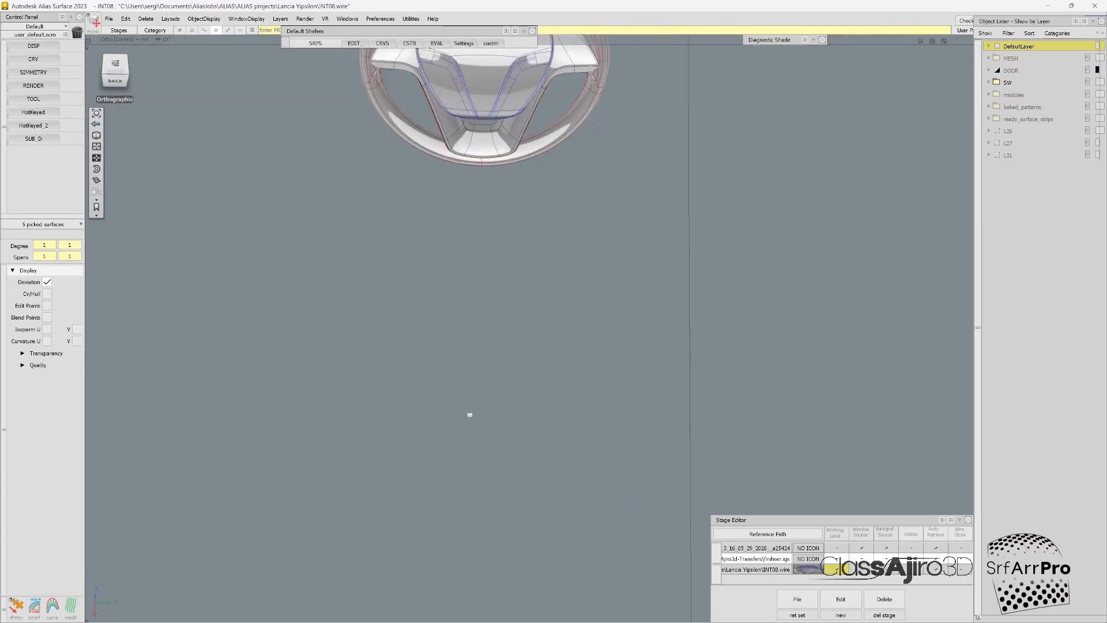
Step: Move the box module up along Z onto the steering wheel's lower spoke and save the Alias file
left_click_drag(553, 403, 560, 346, "alt+shift")
middle_click_drag(561, 346, 559, 323, "ctrl+shift")
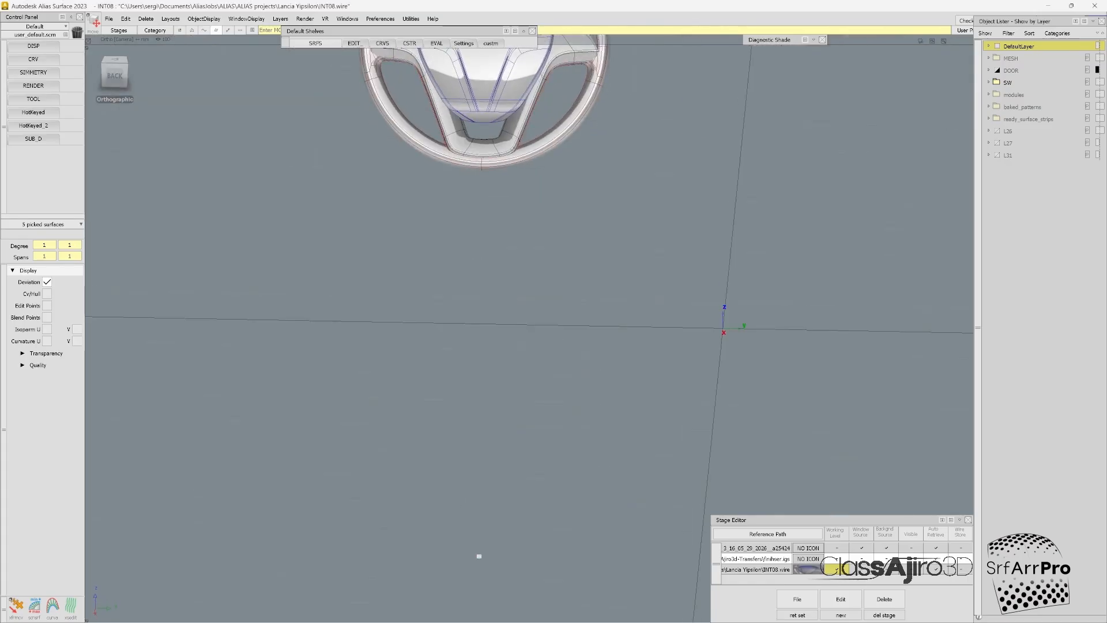
right_click_drag(570, 419, 571, 147)
right_click_drag(635, 290, 635, 146)
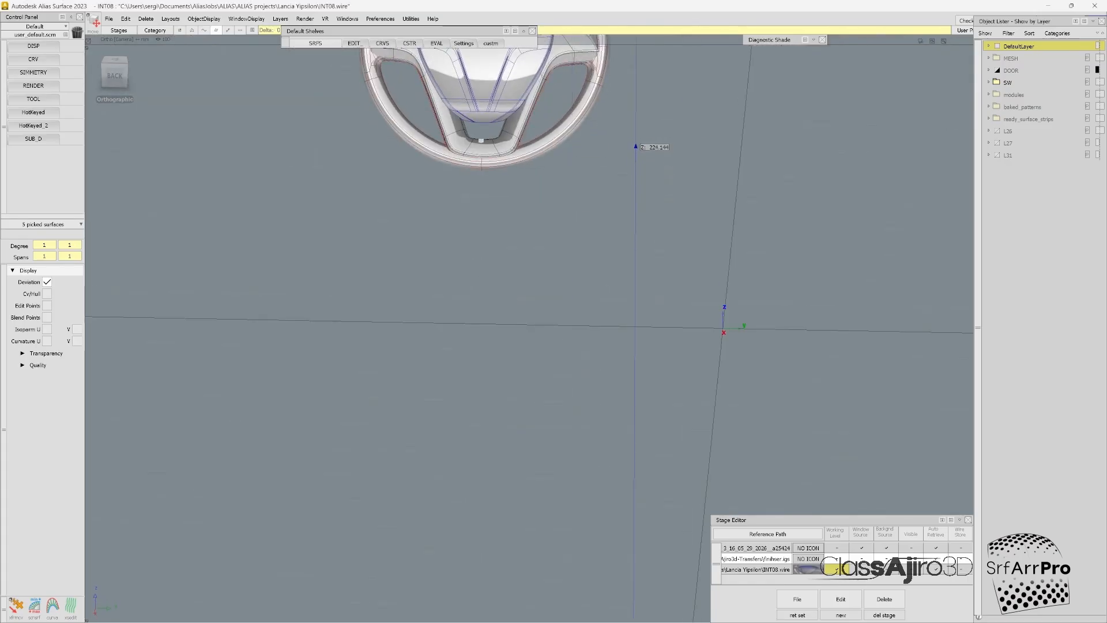
key("alt+shift")
scroll(480, 147, "up", 10)
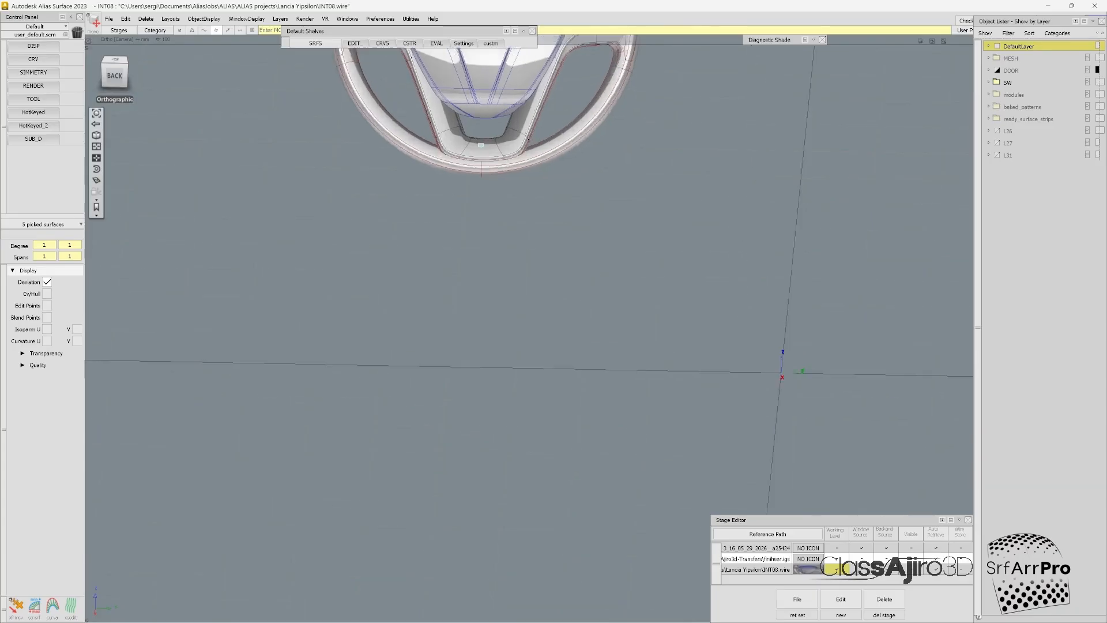
left_click_drag(548, 64, 529, 138, "alt+shift")
key("ctrl+s")
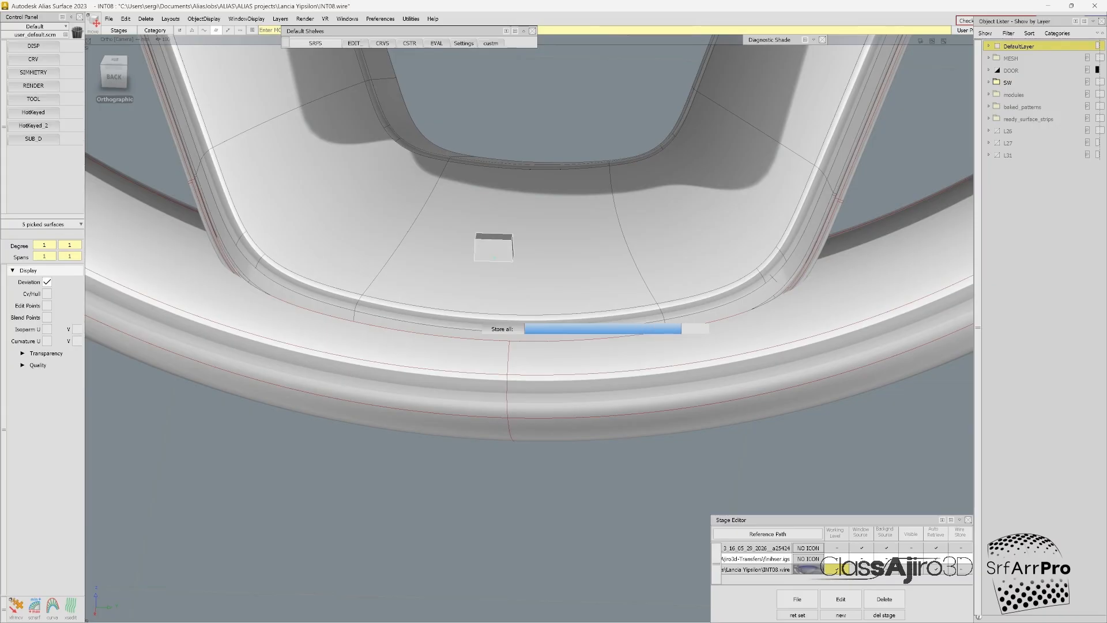
Step: Scale the box module up to roughly twice its width on the lower spoke and check its proportions from below
left_click_drag(494, 256, 547, 256)
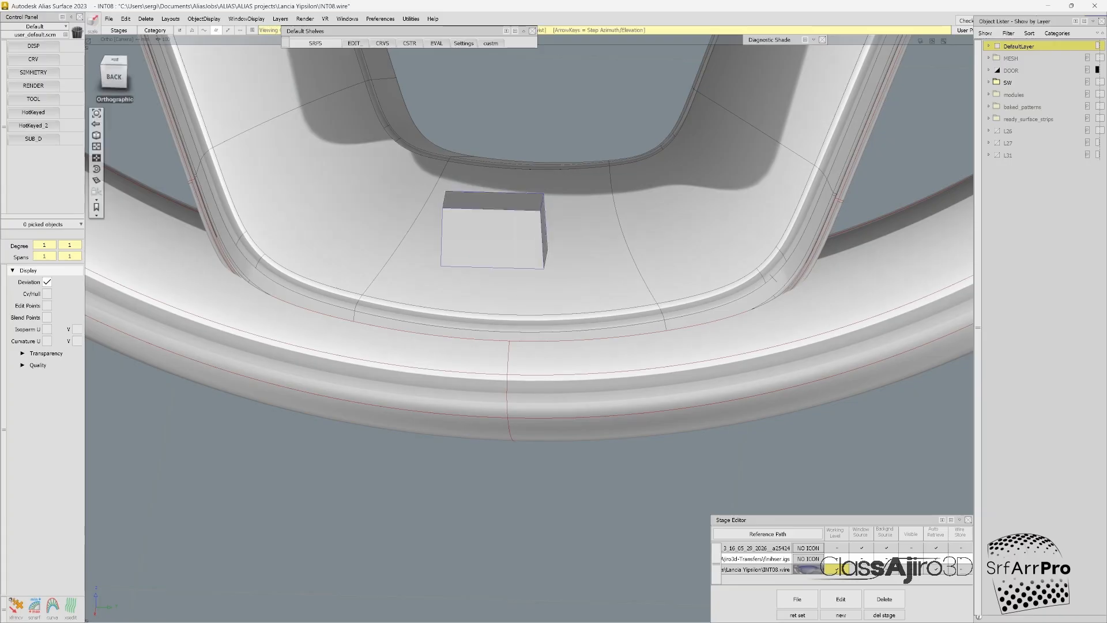
left_click_drag(114, 77, 133, 84)
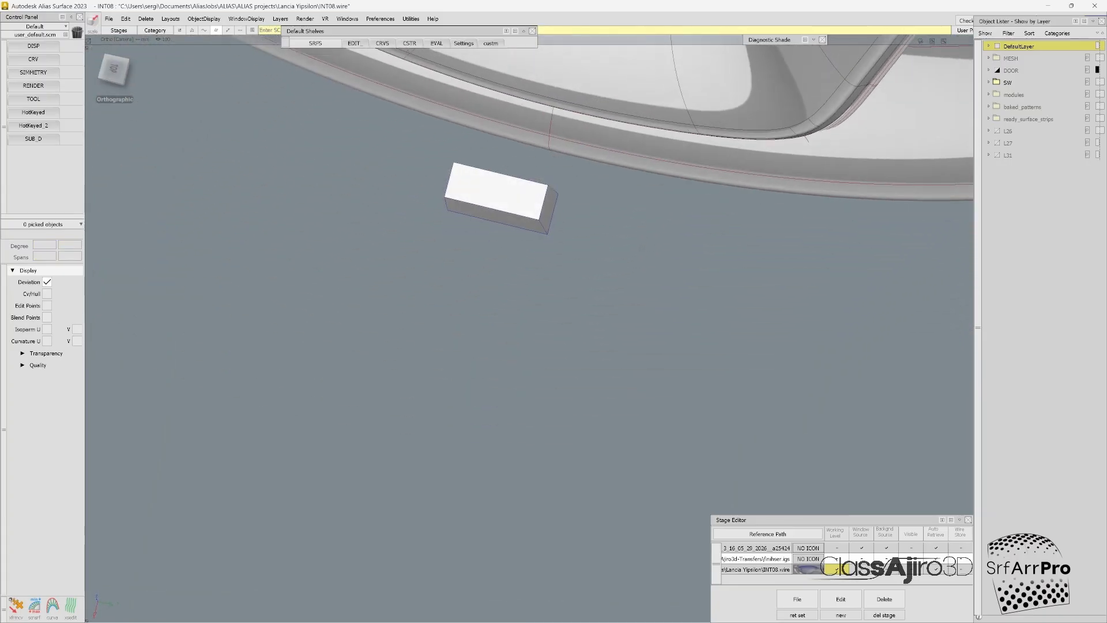
right_click_drag(576, 184, 576, 207, "ctrl+shift")
Step: Export the box module's surfaces as IGES to ClassAjiro3d-Transfers/modules, replacing box_scaled.igs
left_click_drag(434, 161, 559, 256)
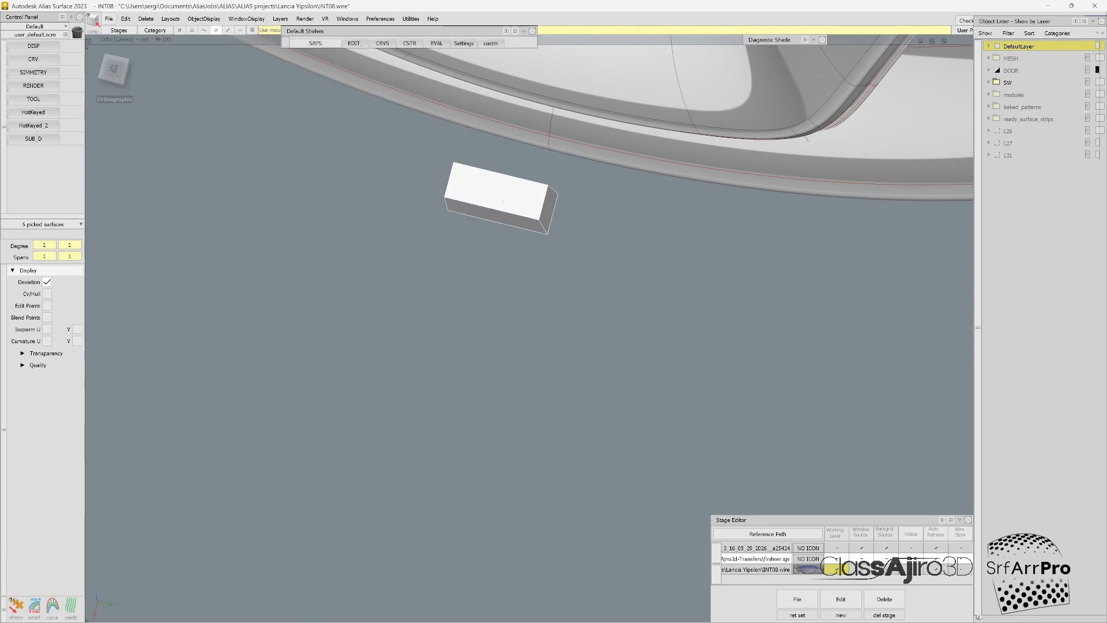
left_click(109, 19)
mouse_move(124, 140)
left_click(252, 141)
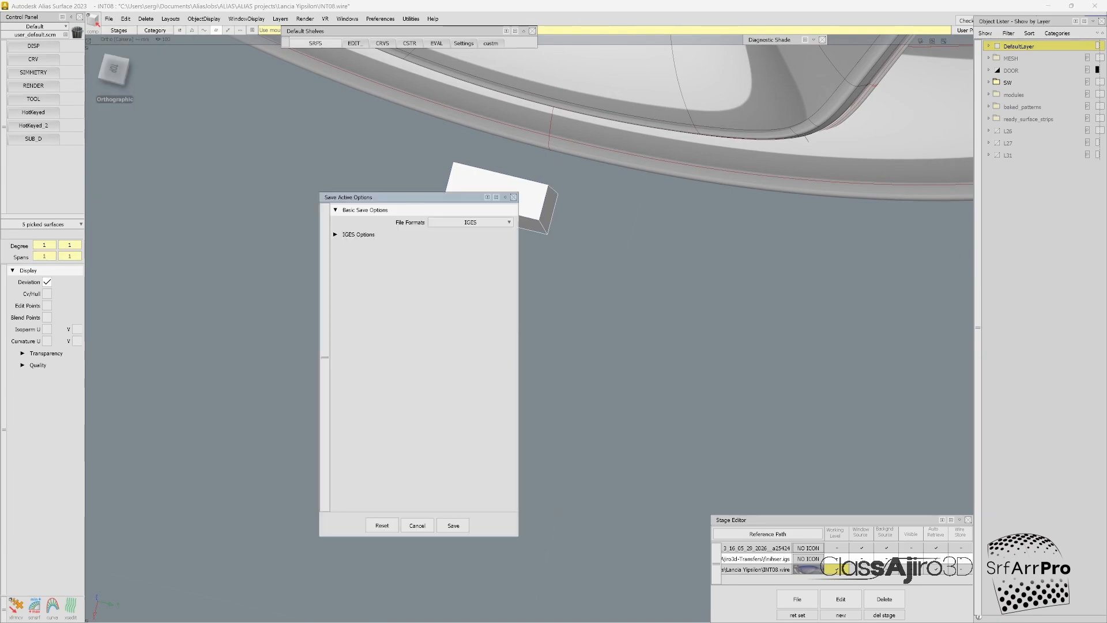
left_click(453, 526)
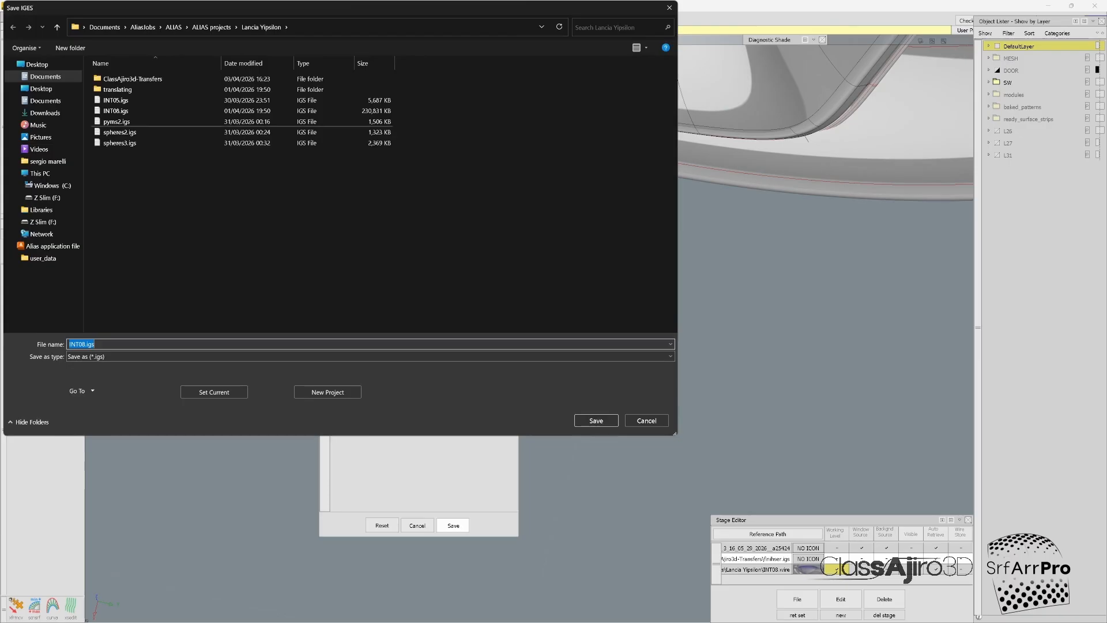
double_click(133, 79)
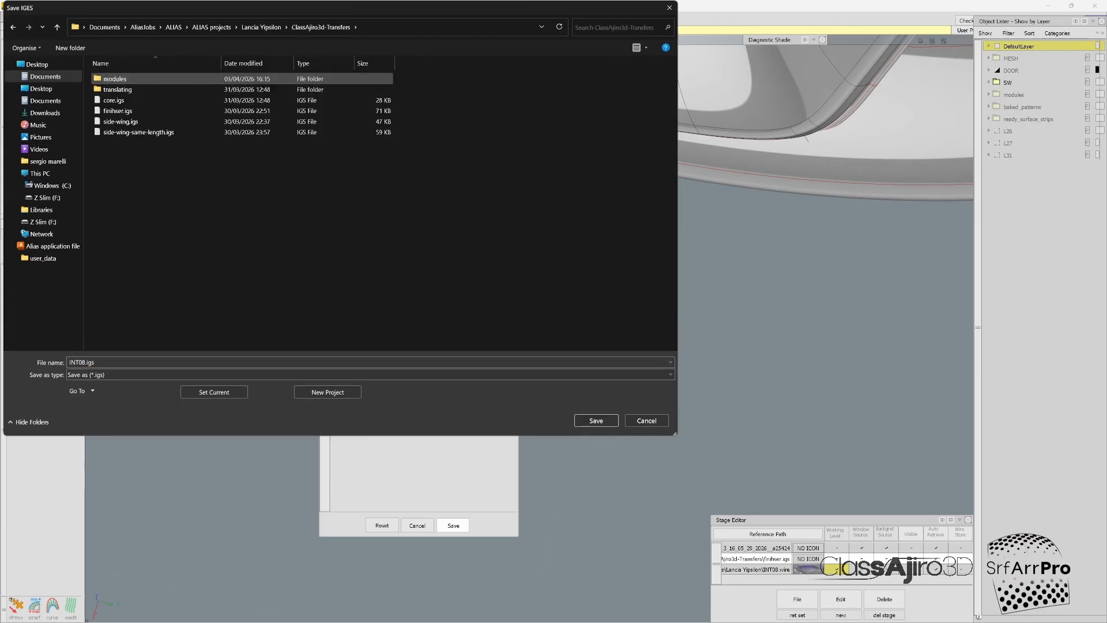
double_click(133, 79)
left_click(123, 100)
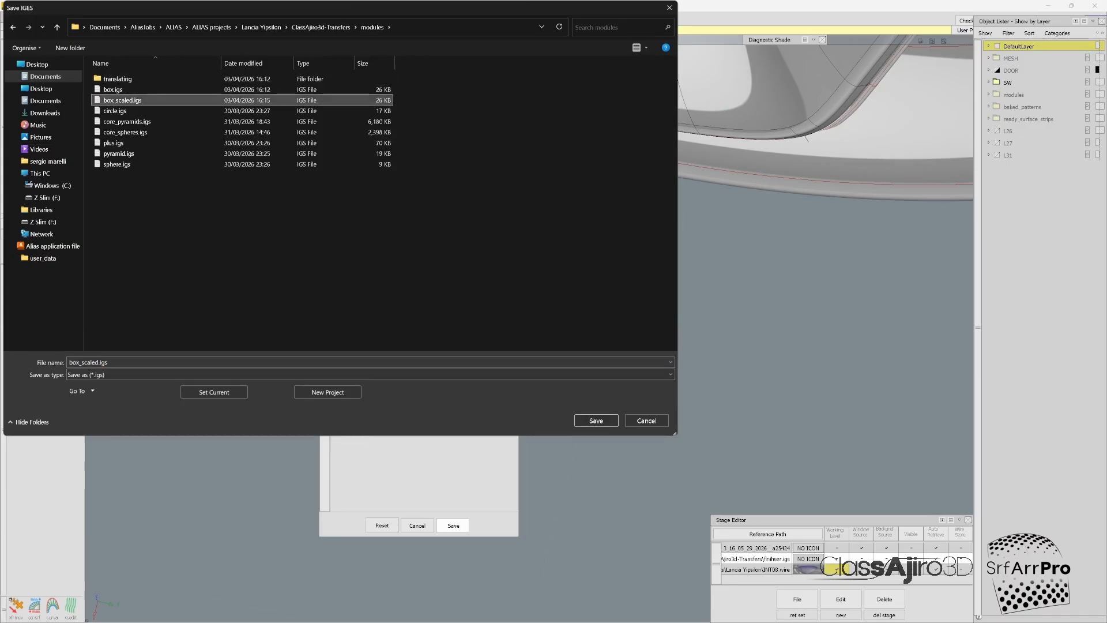
left_click(596, 420)
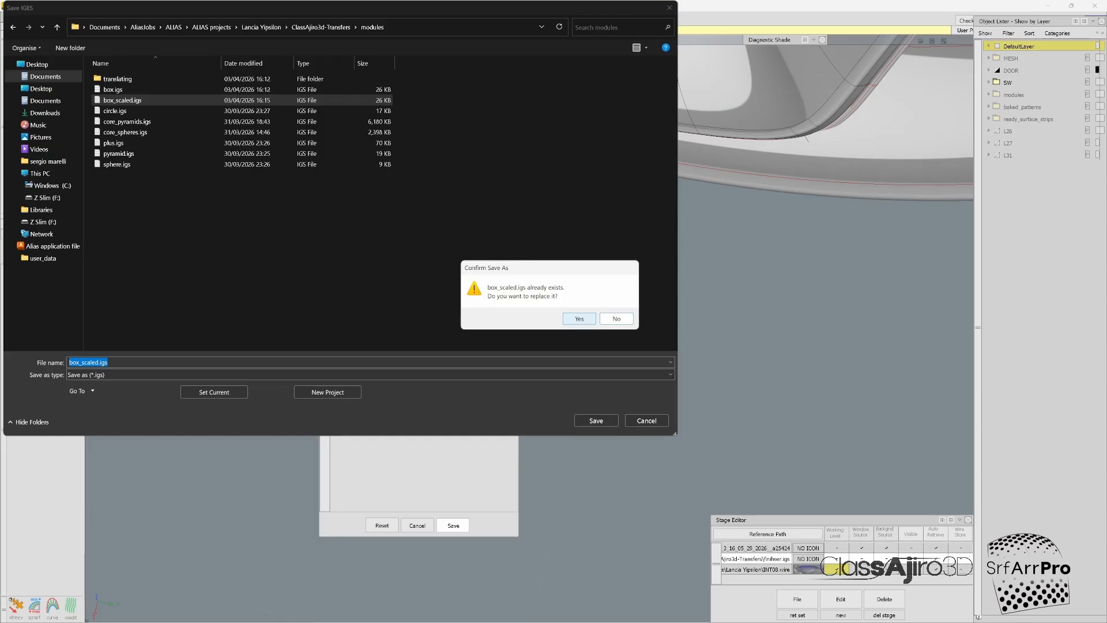
key("Return")
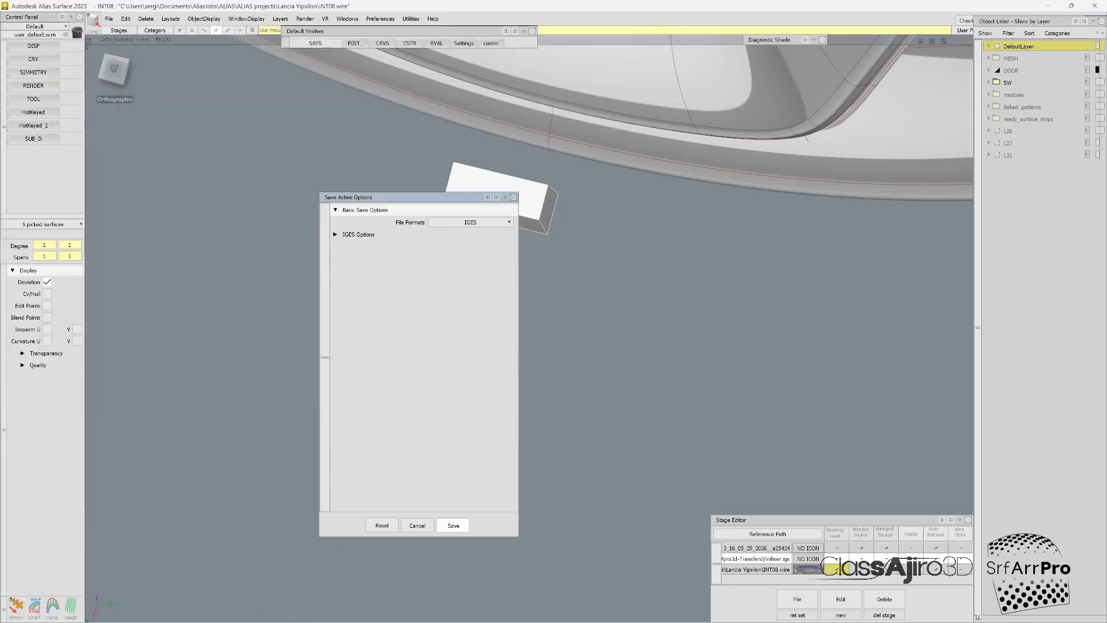
Step: Switch to Class-Ajiro 3D and import box_scaled.igs as the module to distribute
mouse_move(151, 610)
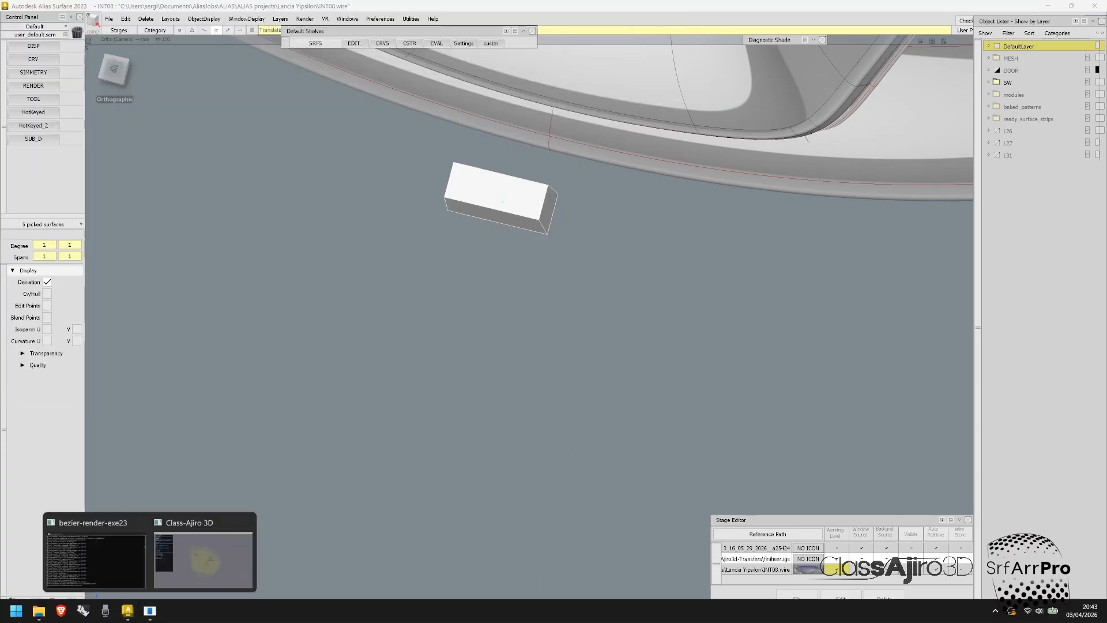
left_click(206, 559)
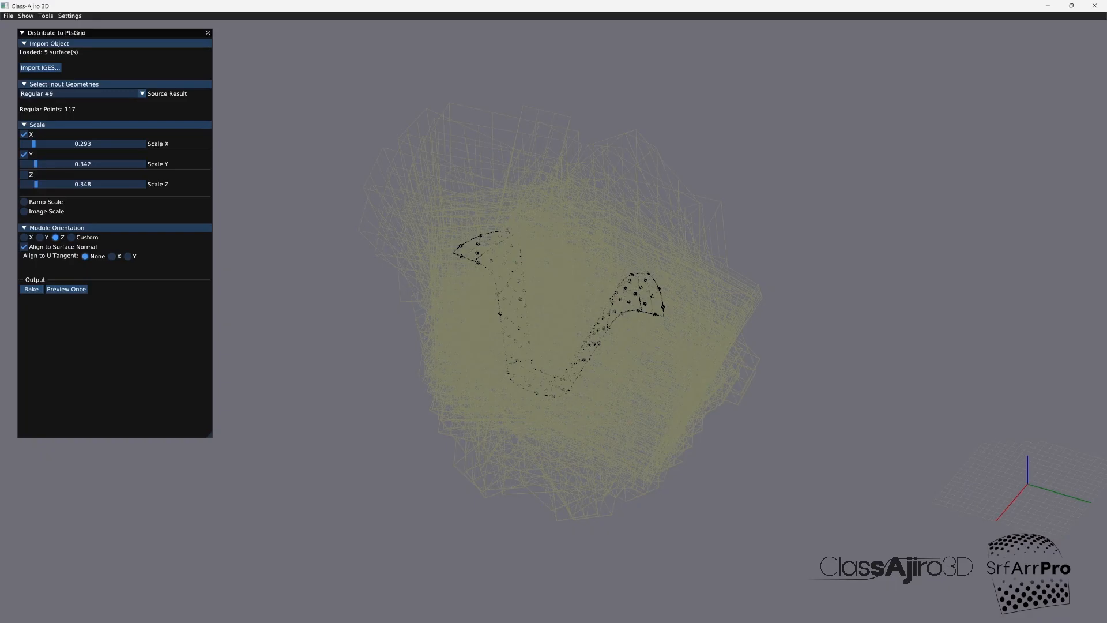
left_click(40, 68)
left_click(190, 112)
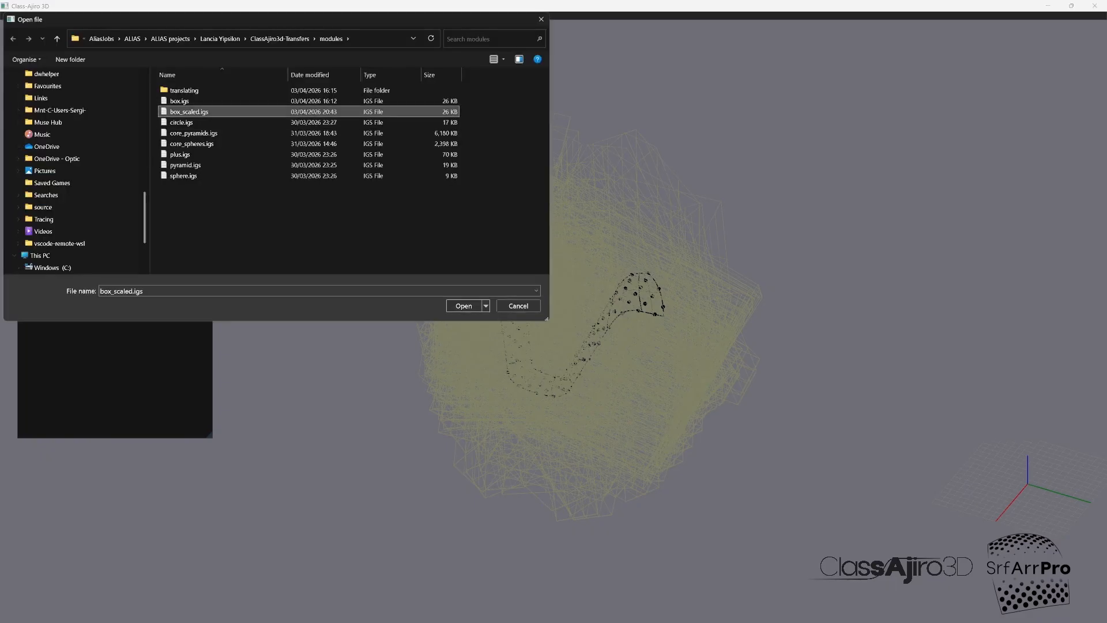
left_click(464, 306)
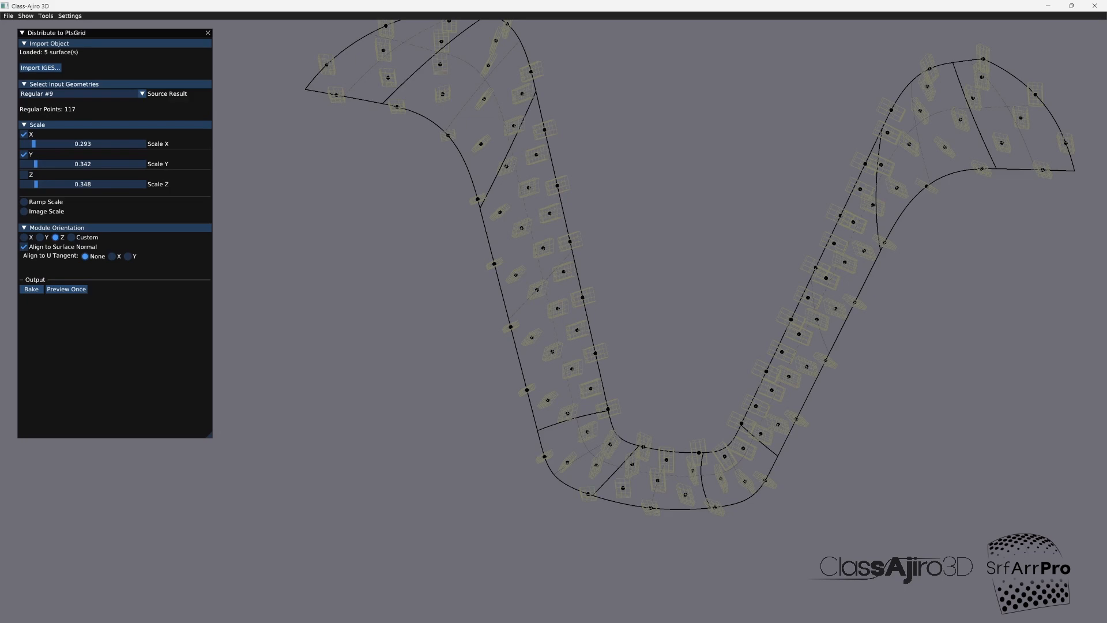
Step: Set a custom module orientation with Vec Z at -1.000 and preview the box distribution on the strip
left_click(71, 237)
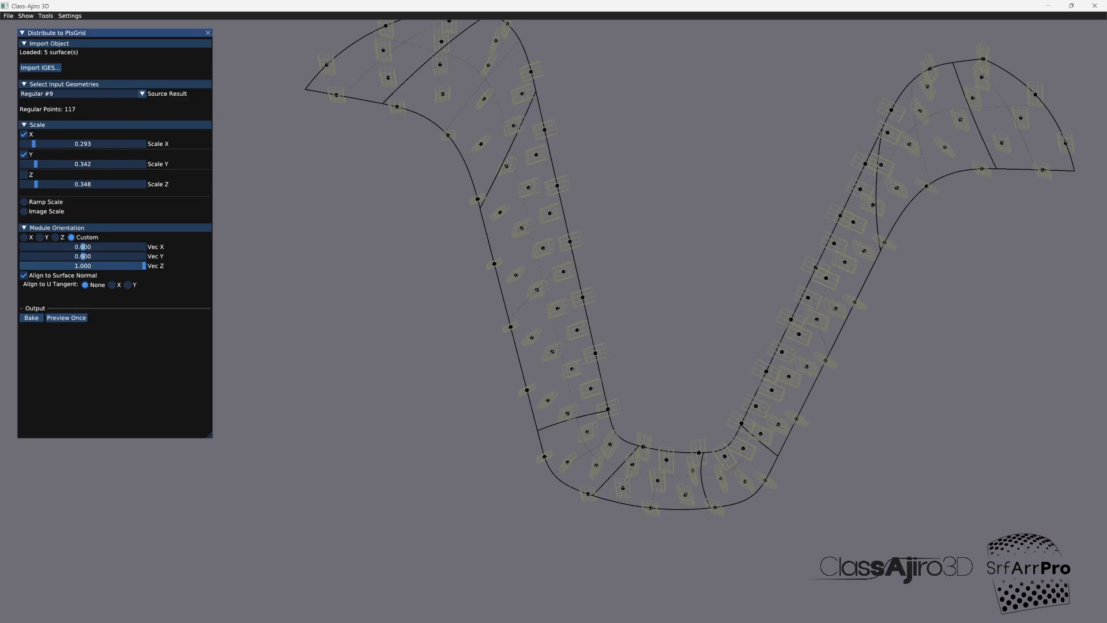
left_click_drag(143, 266, 22, 270)
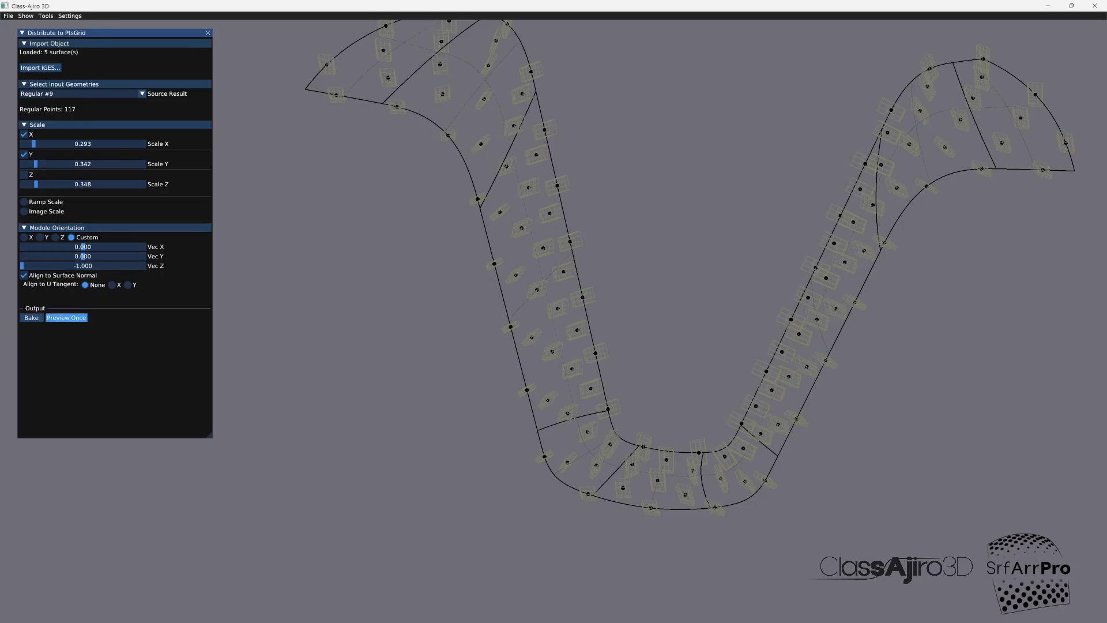
left_click(66, 317)
scroll(573, 425, "up", 5)
scroll(573, 425, "up", 4)
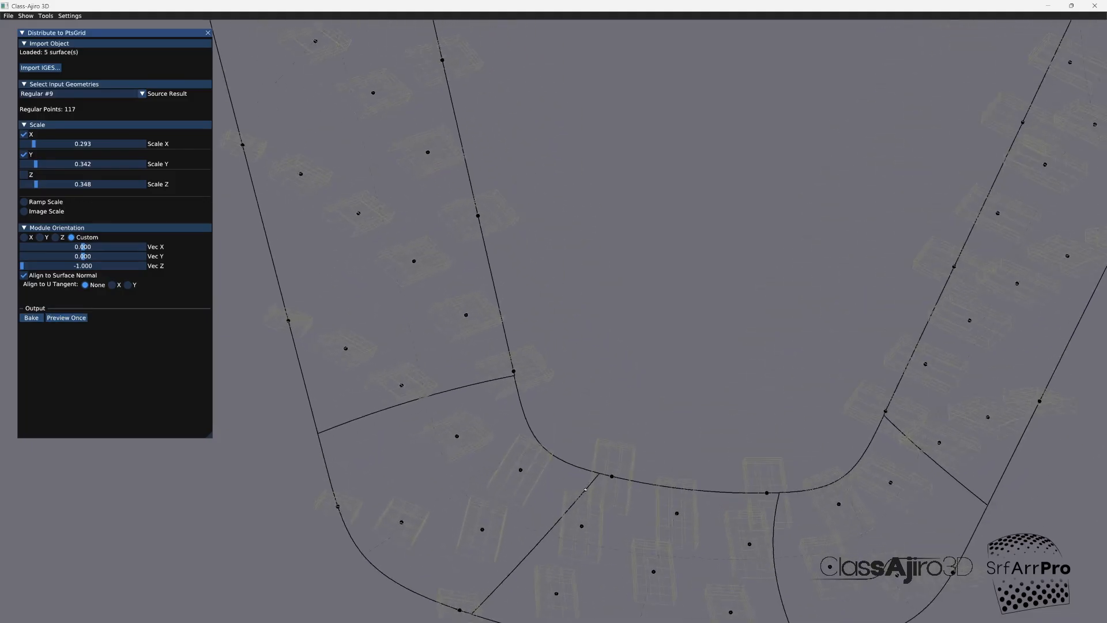
mouse_move(573, 425)
middle_mouse_down()
mouse_move(496, 427)
mouse_move(564, 425)
middle_mouse_up()
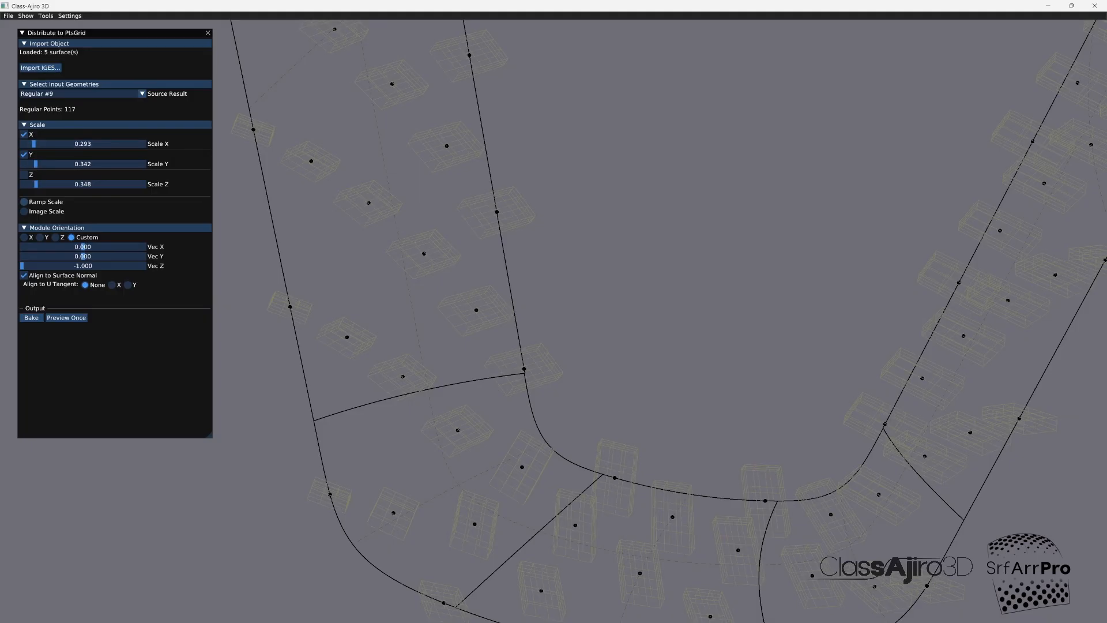
scroll(554, 321, "down", 8)
middle_click_drag(556, 380, 570, 440)
Step: Enable Ramp Scale including Z, with Max/Min X 0.675/0.107, Y 0.646/0.100 and Z 0.093/0.015
left_click(24, 202)
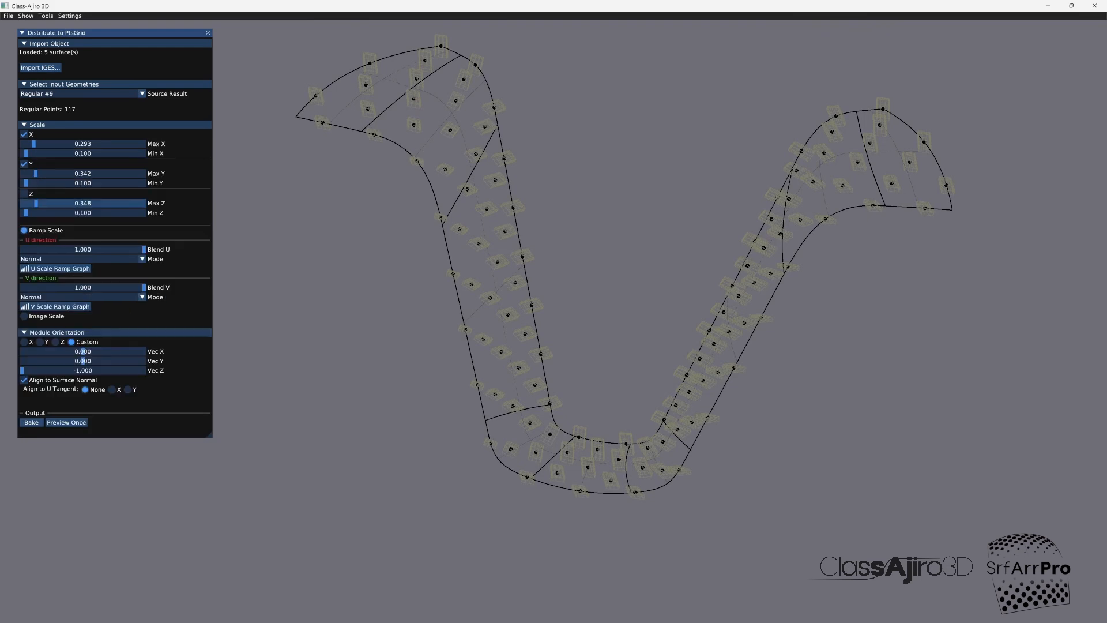
left_click_drag(33, 143, 23, 213)
left_click(25, 154)
left_click(23, 194)
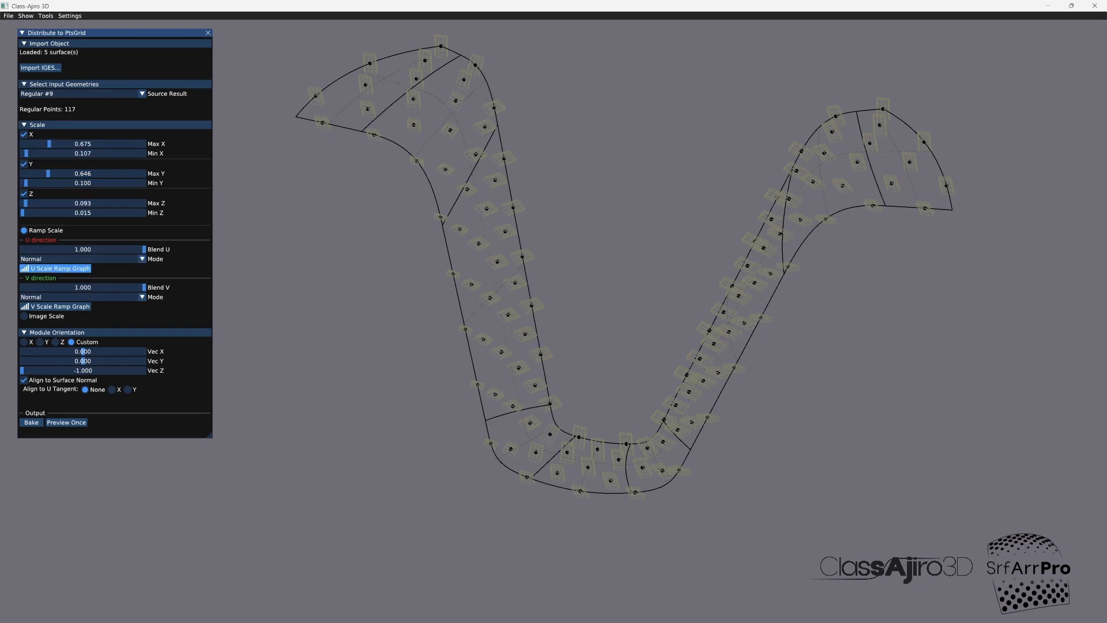
Step: Reshape the U scale ramp with snapping on, setting the middle control point's Y to 1.000 and its two neighbours' to 0.875
left_click(61, 268)
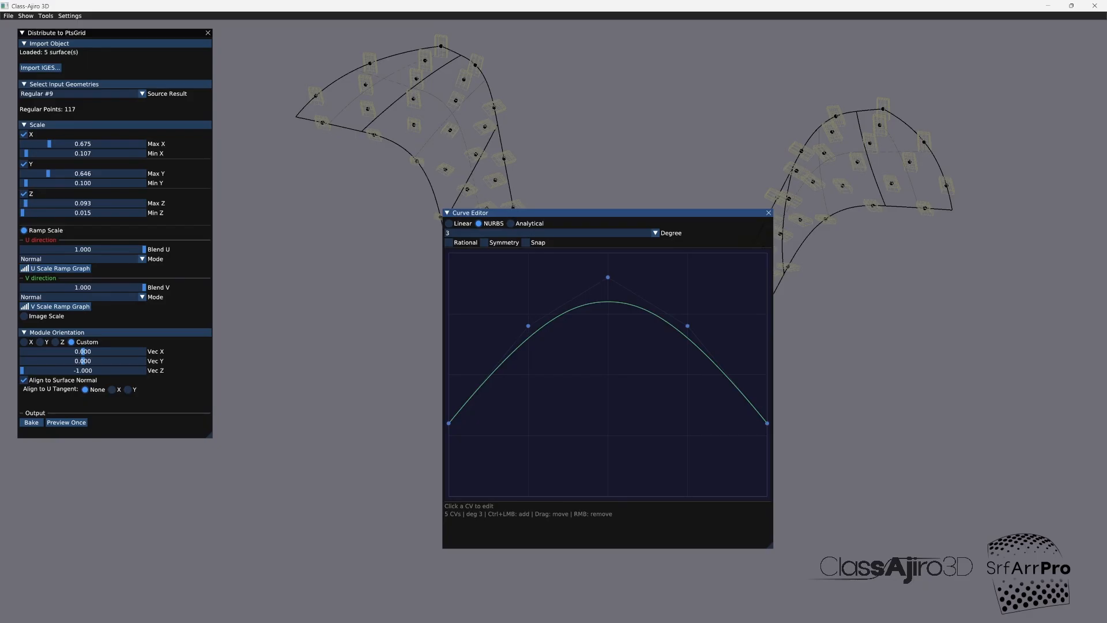
left_click_drag(608, 278, 610, 260)
left_click(525, 242)
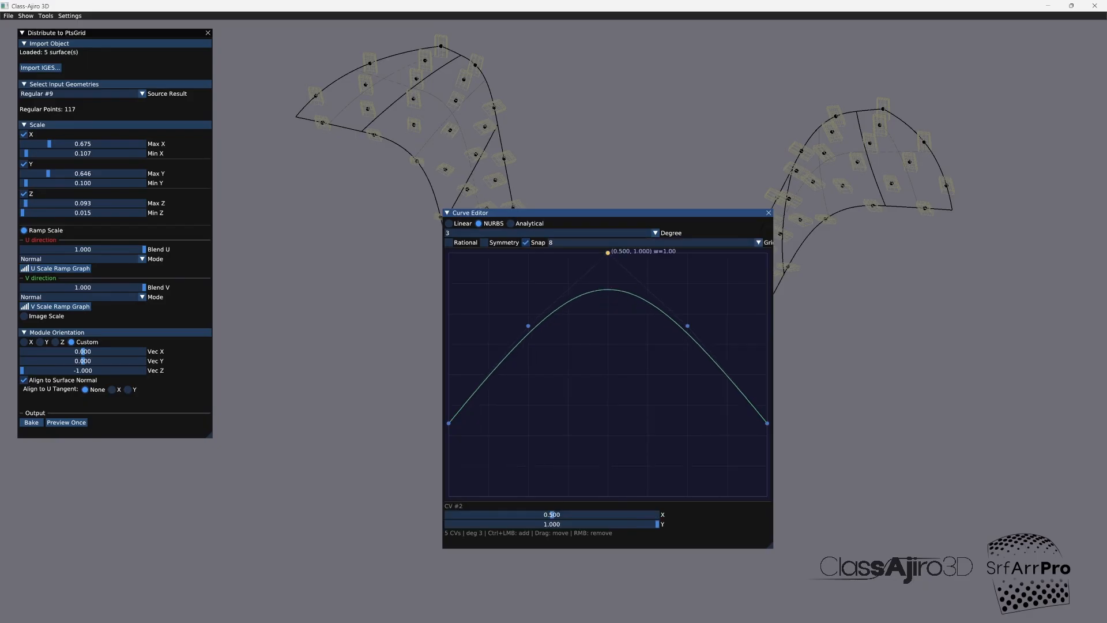
left_click_drag(687, 325, 687, 283)
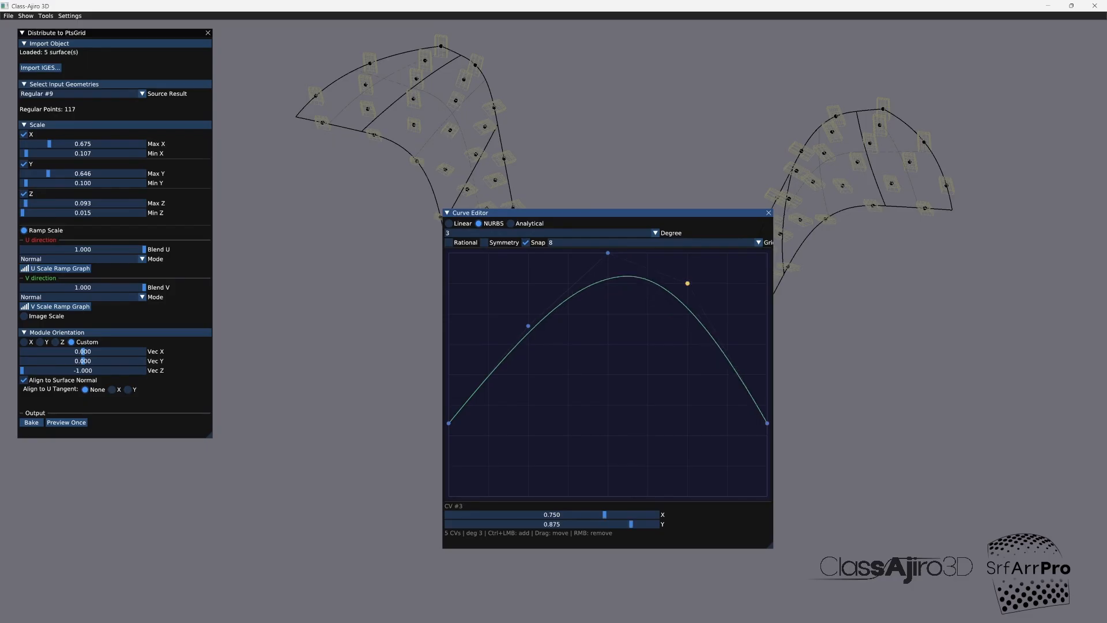
left_click_drag(528, 326, 528, 283)
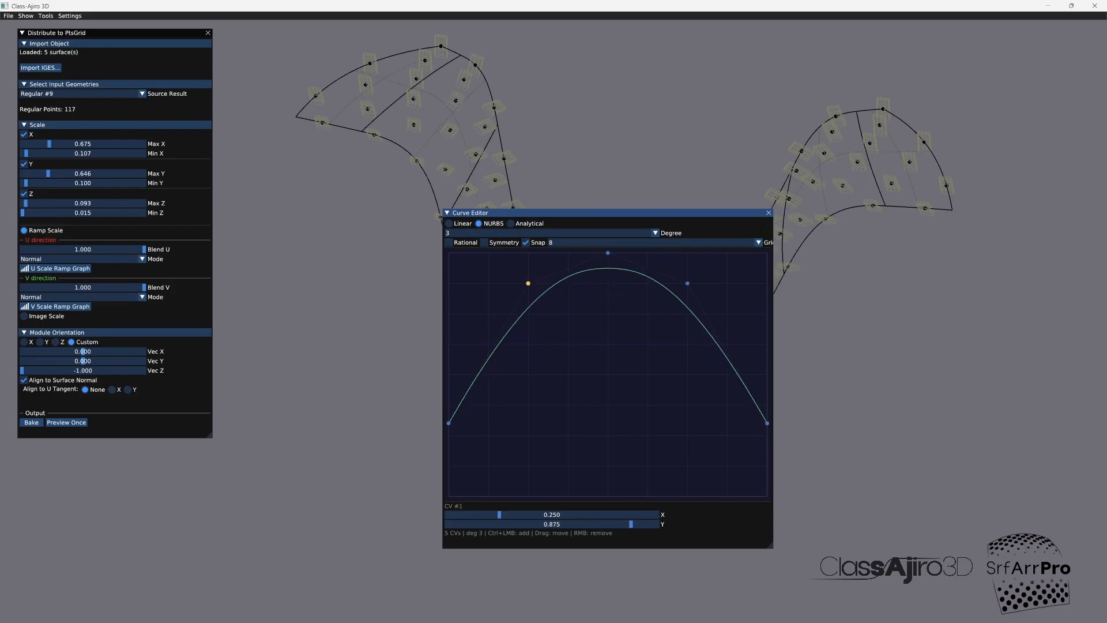
left_click(768, 213)
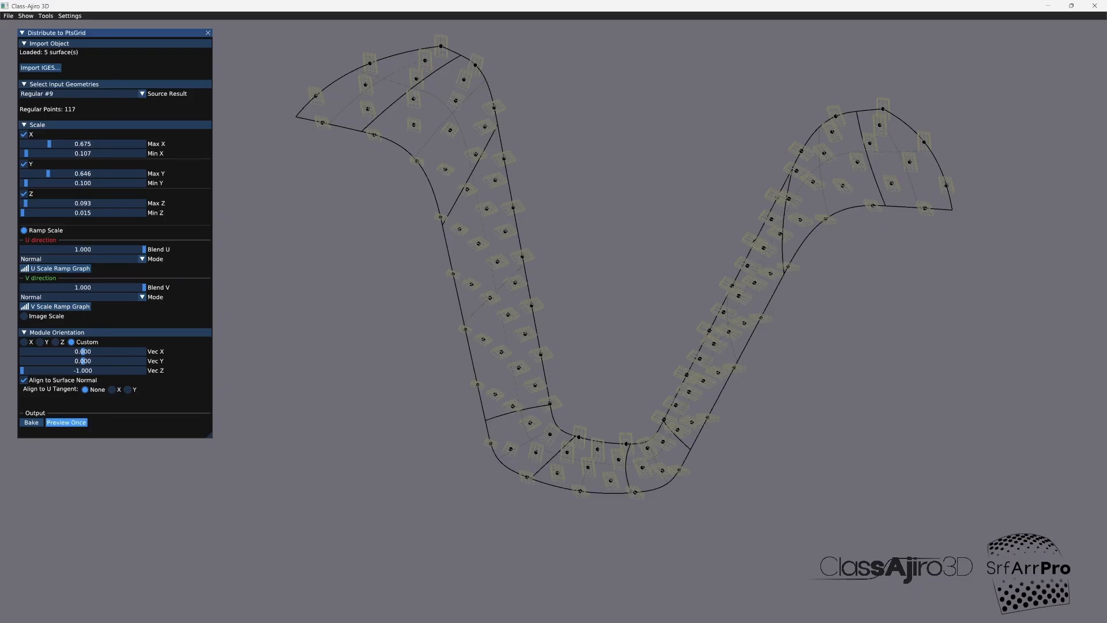
Step: Preview the ramp-scaled distribution and inspect the box sizes along the strip up close
left_click_drag(534, 346, 570, 441)
scroll(529, 331, "up", 8)
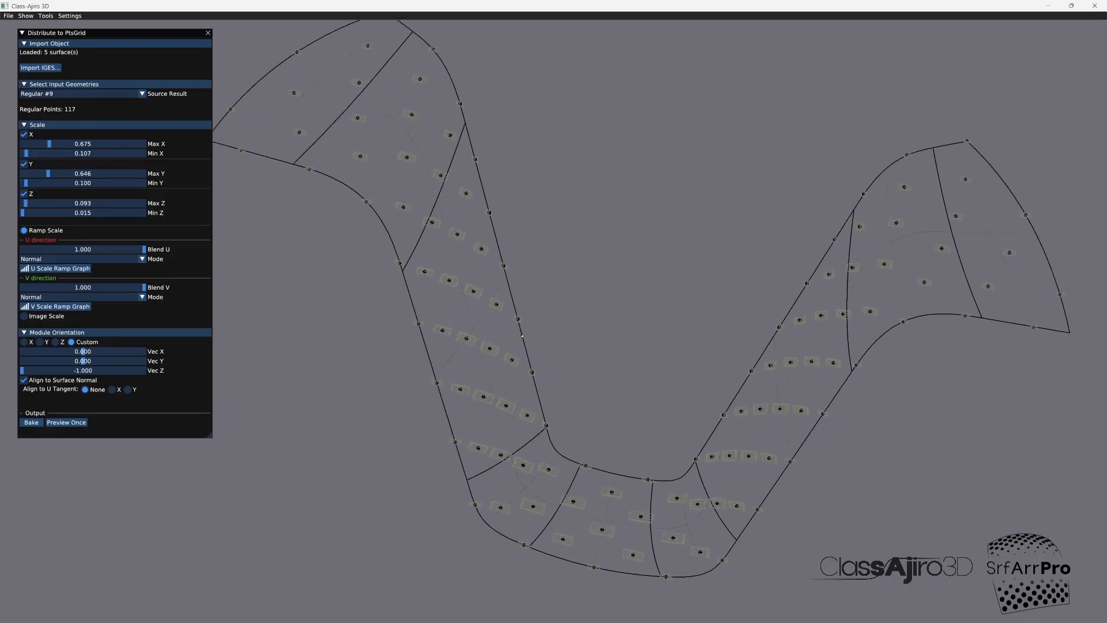
mouse_move(497, 351)
left_mouse_down()
mouse_move(456, 376)
mouse_move(386, 346)
left_mouse_up()
left_click_drag(455, 375, 468, 373)
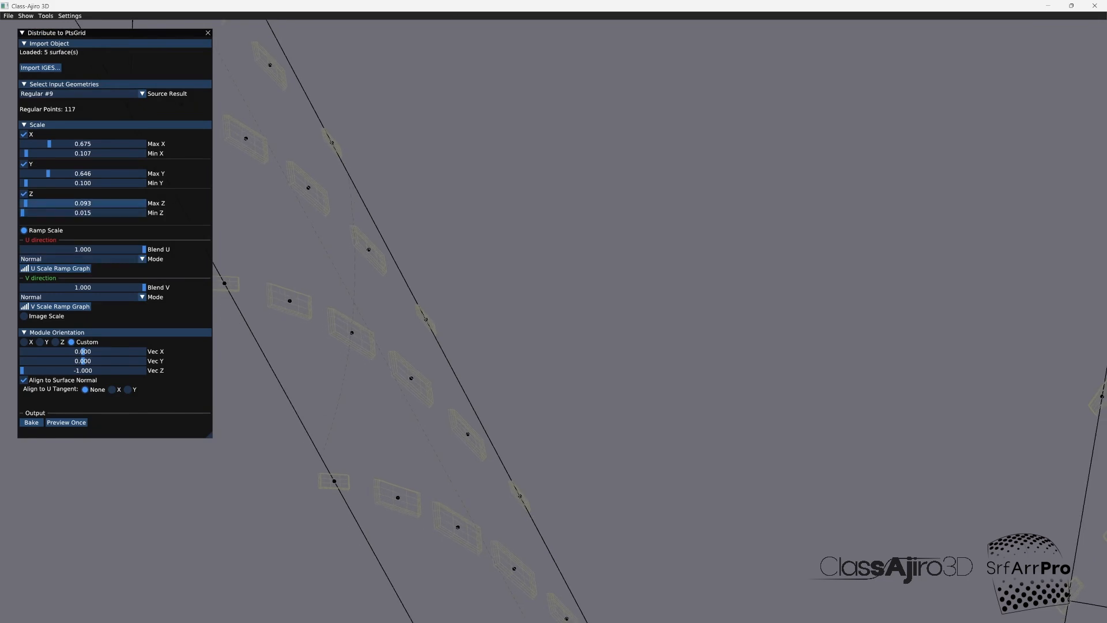
Step: Increase the Max Z scale to 0.171 and further to 0.291, previewing the distribution each time
left_click_drag(25, 203, 29, 204)
left_click(66, 422)
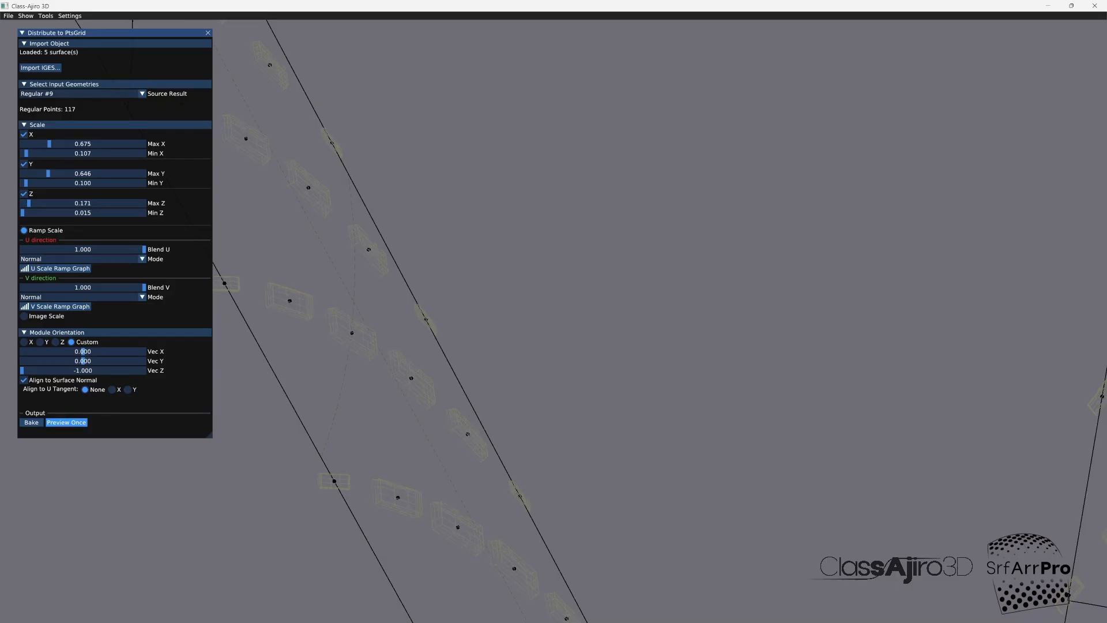
left_click_drag(29, 203, 34, 203)
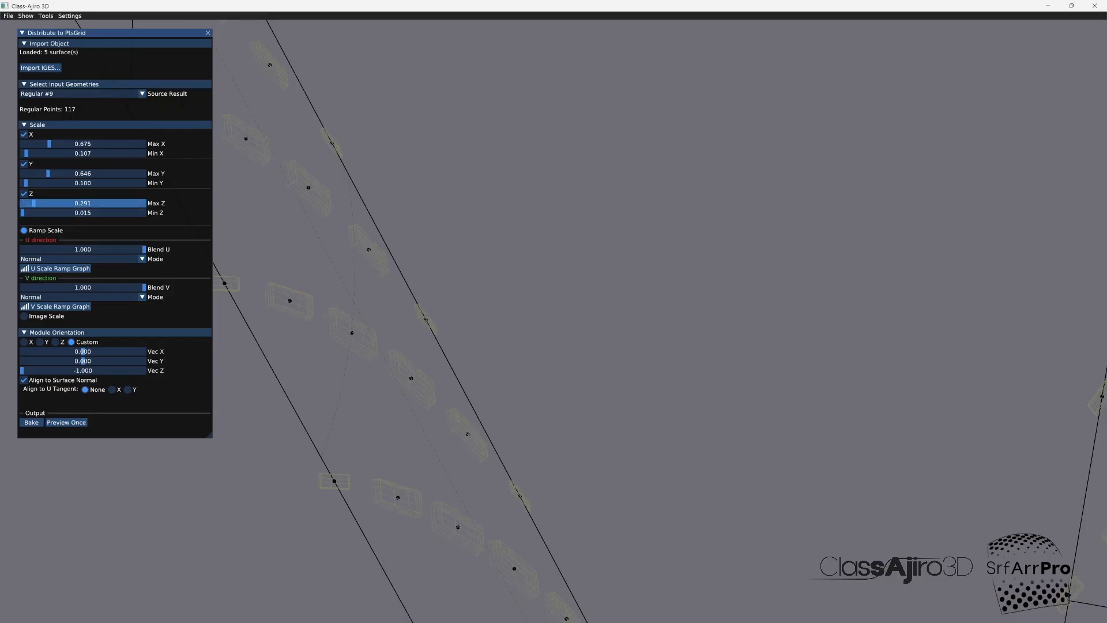
left_click(66, 422)
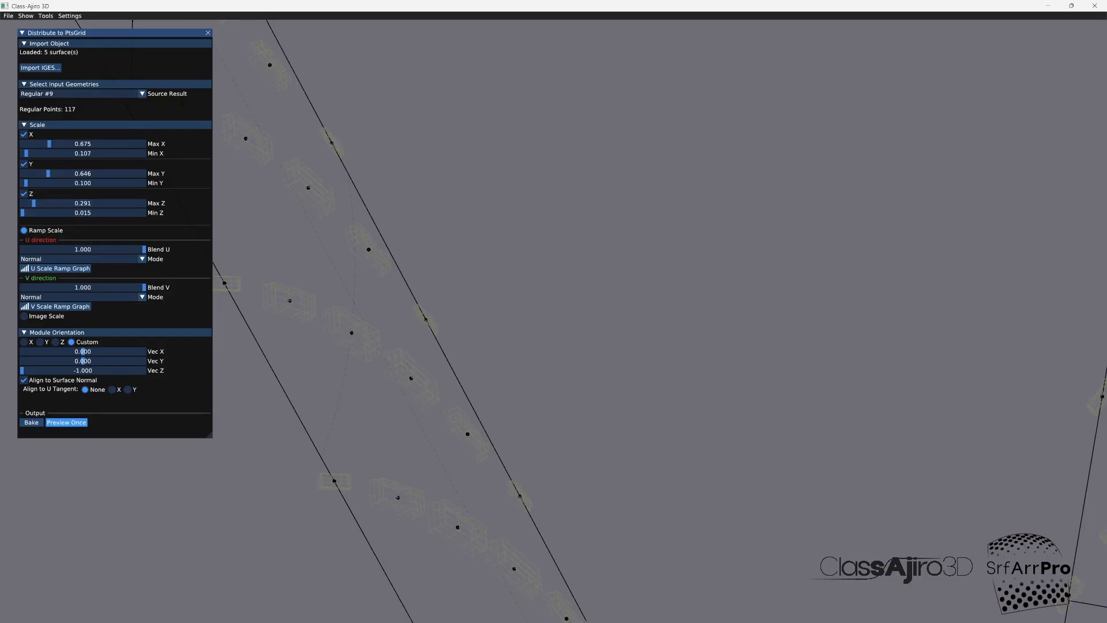
scroll(513, 341, "down", 10)
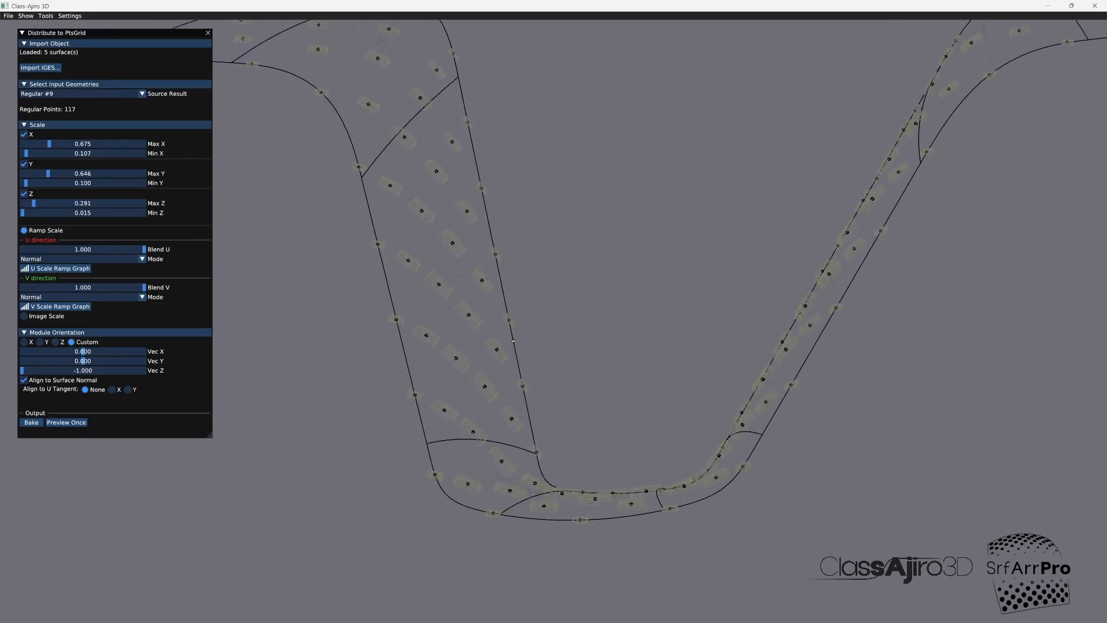
scroll(513, 342, "up", 6)
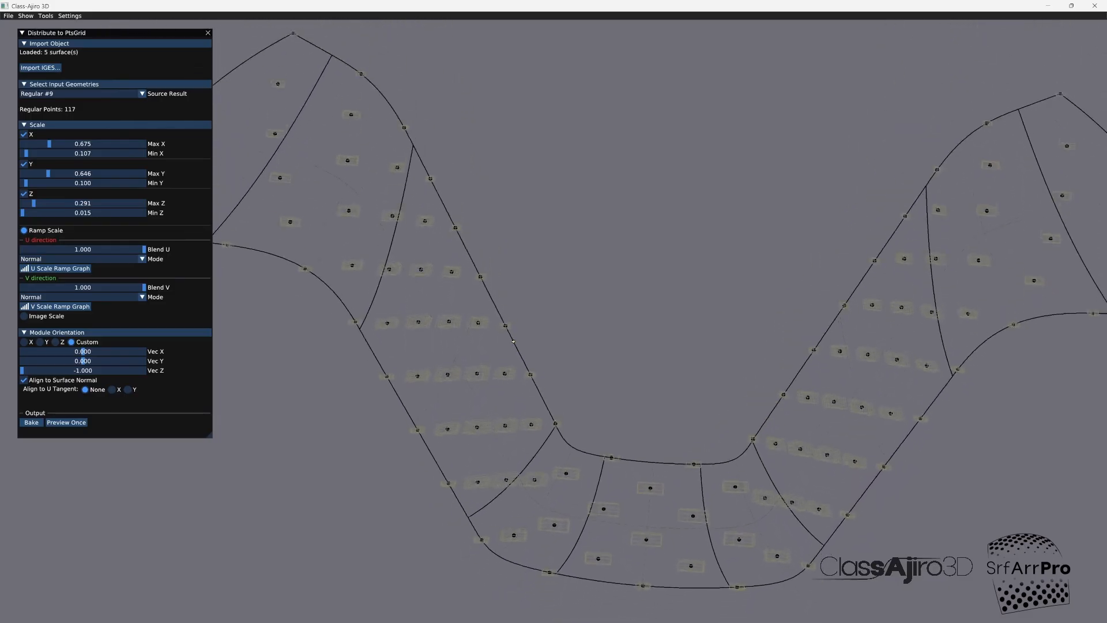
Step: Edit the V scale ramp, raising its end control point to the maximum and placing the middle one at (0.647, 0.380)
mouse_move(513, 341)
middle_mouse_down()
mouse_move(513, 323)
mouse_move(513, 341)
mouse_move(523, 334)
middle_mouse_up()
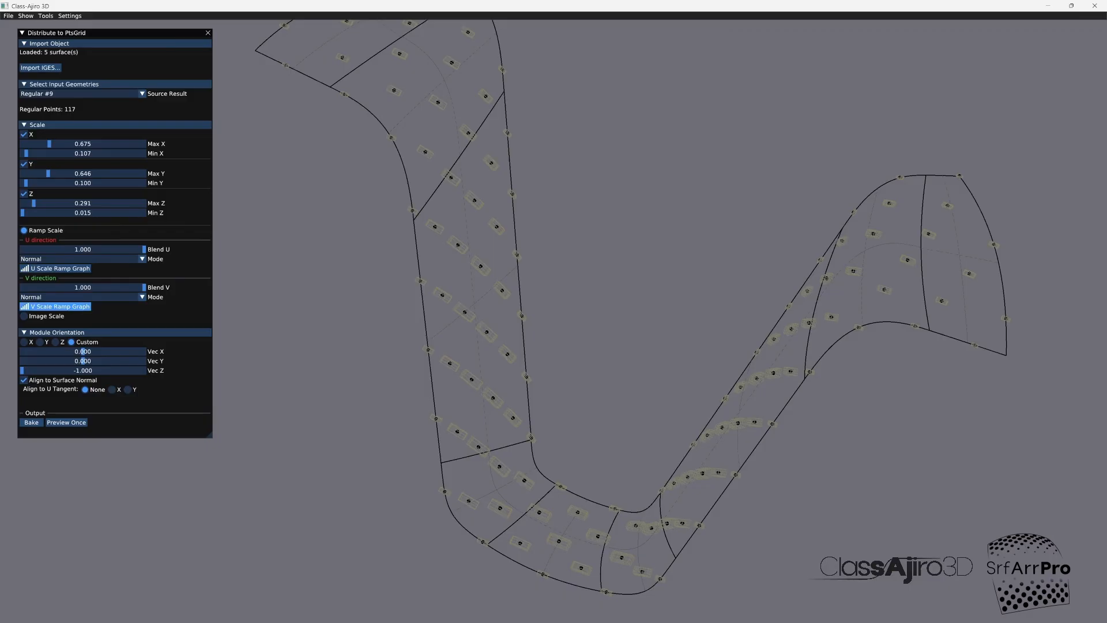
left_click(57, 306)
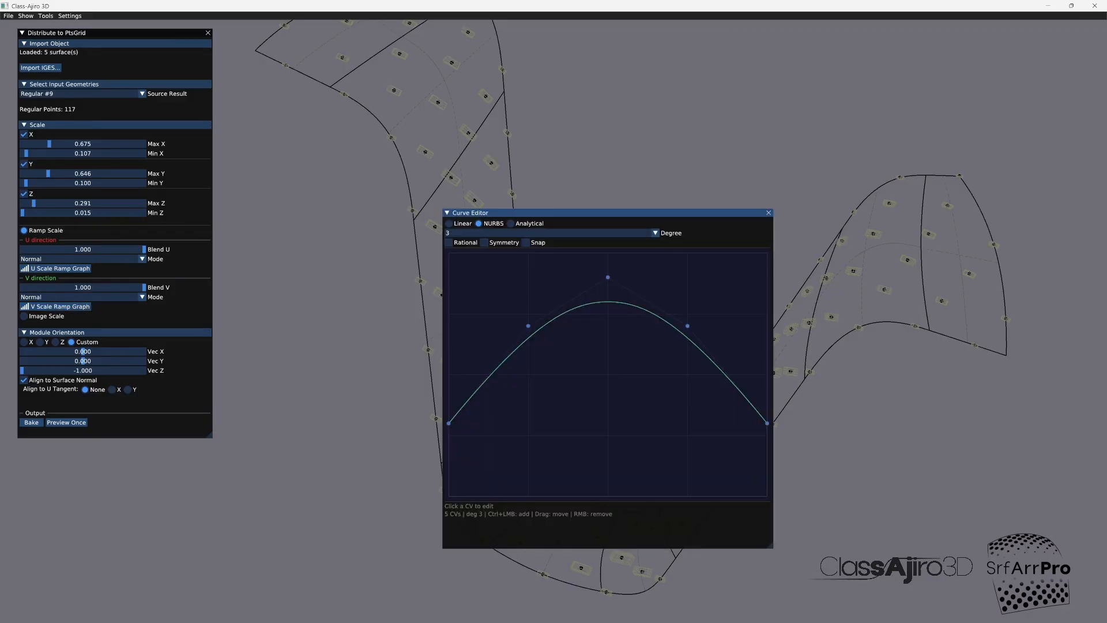
left_click_drag(576, 212, 808, 150)
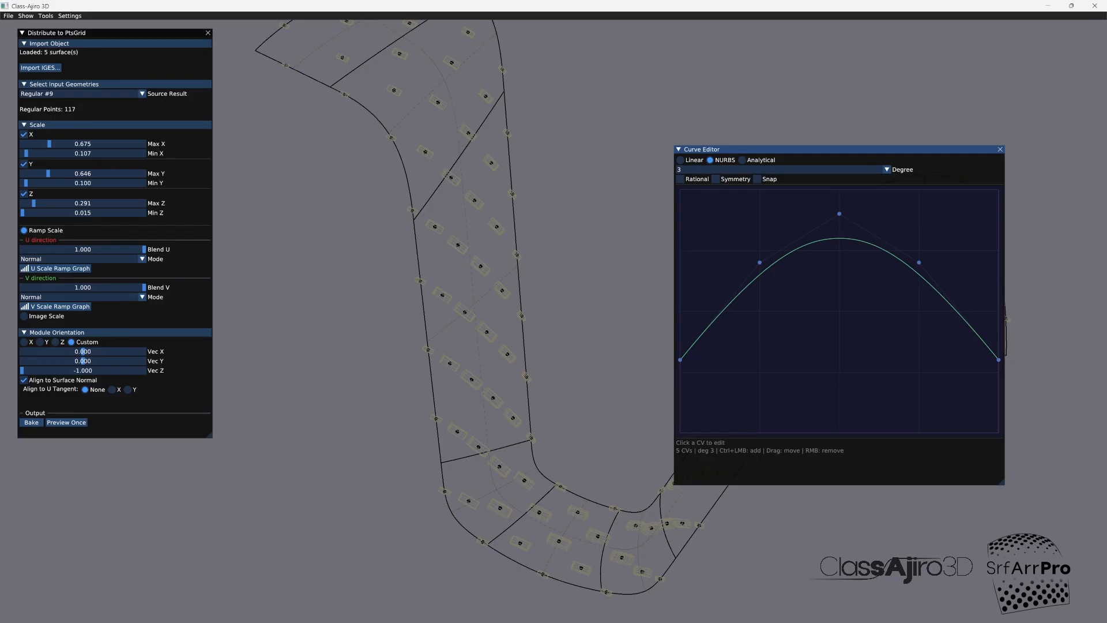
left_click_drag(998, 359, 997, 189)
left_click_drag(839, 213, 886, 340)
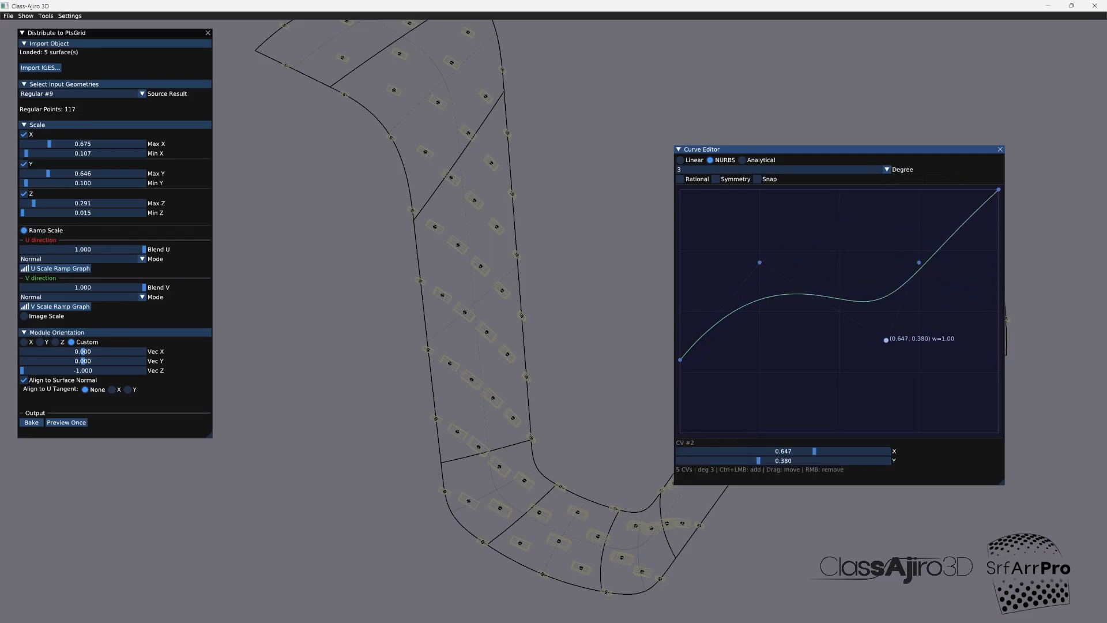
Step: Set the V ramp's start Y to 0.185, its second control point to (0.463, 0.280) and fourth to (0.801, 0.536), and preview the distribution
left_click_drag(918, 262, 929, 311)
left_click_drag(759, 262, 830, 358)
left_click_drag(929, 311, 934, 302)
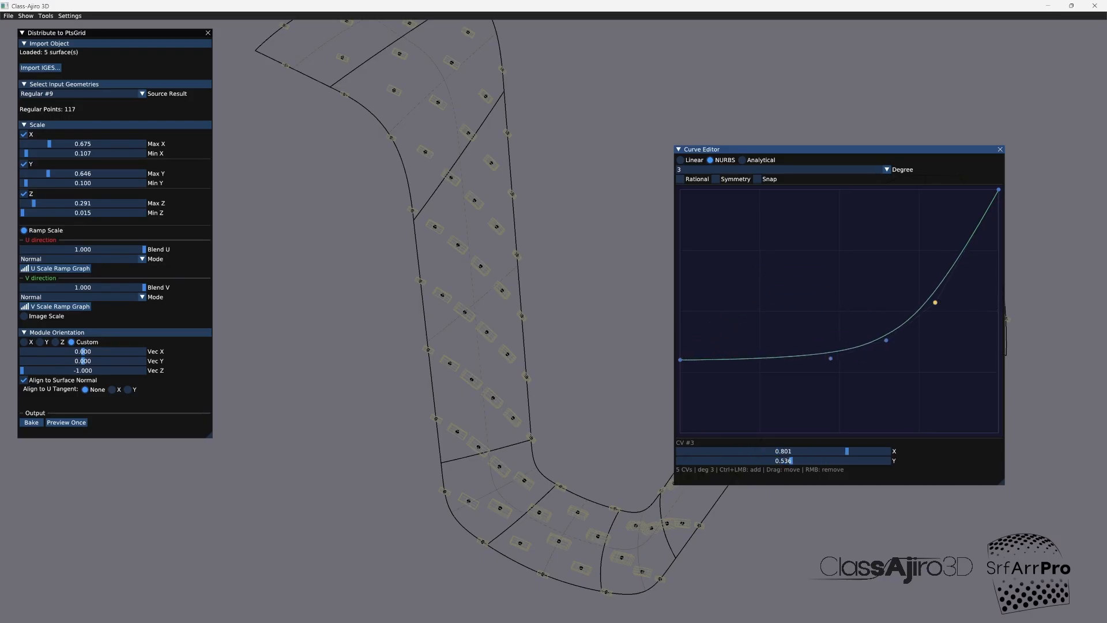
left_click_drag(680, 359, 680, 387)
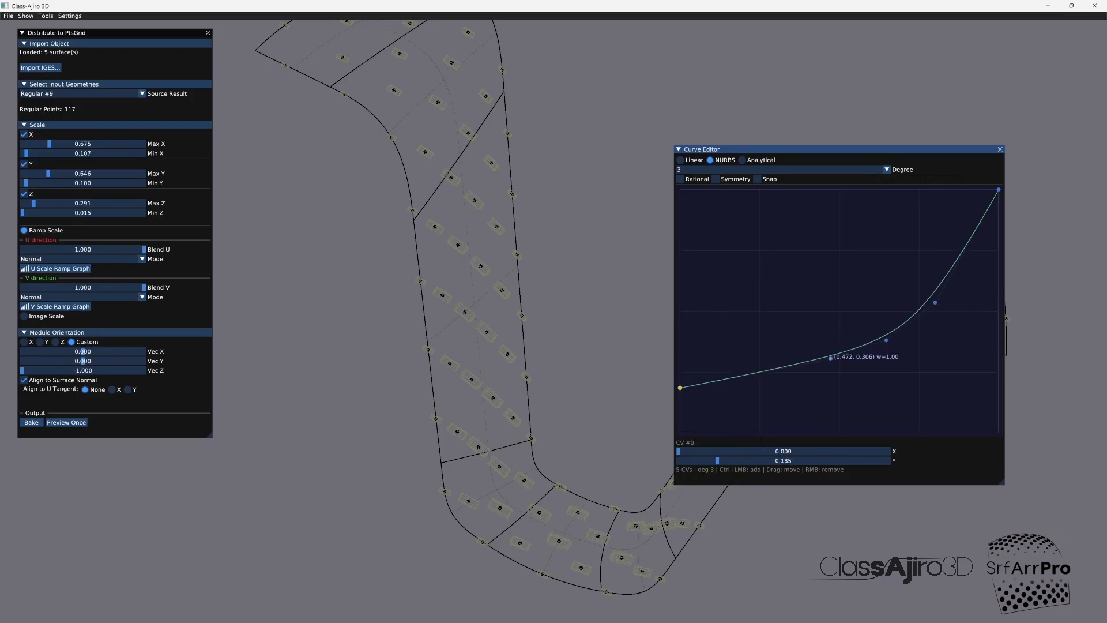
left_click_drag(830, 358, 827, 365)
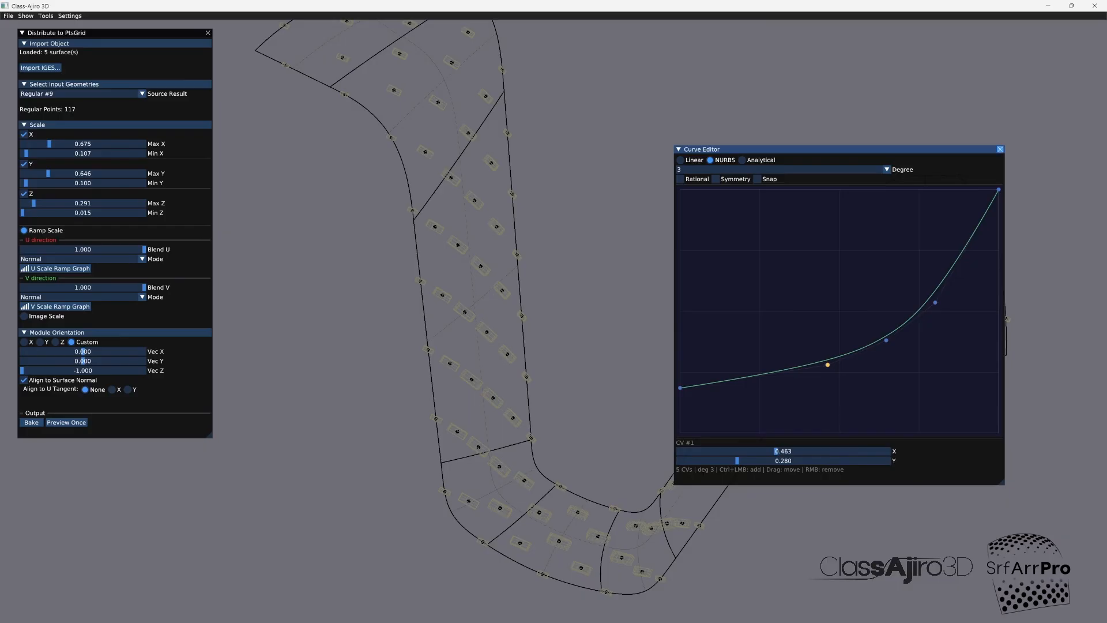
left_click(1000, 149)
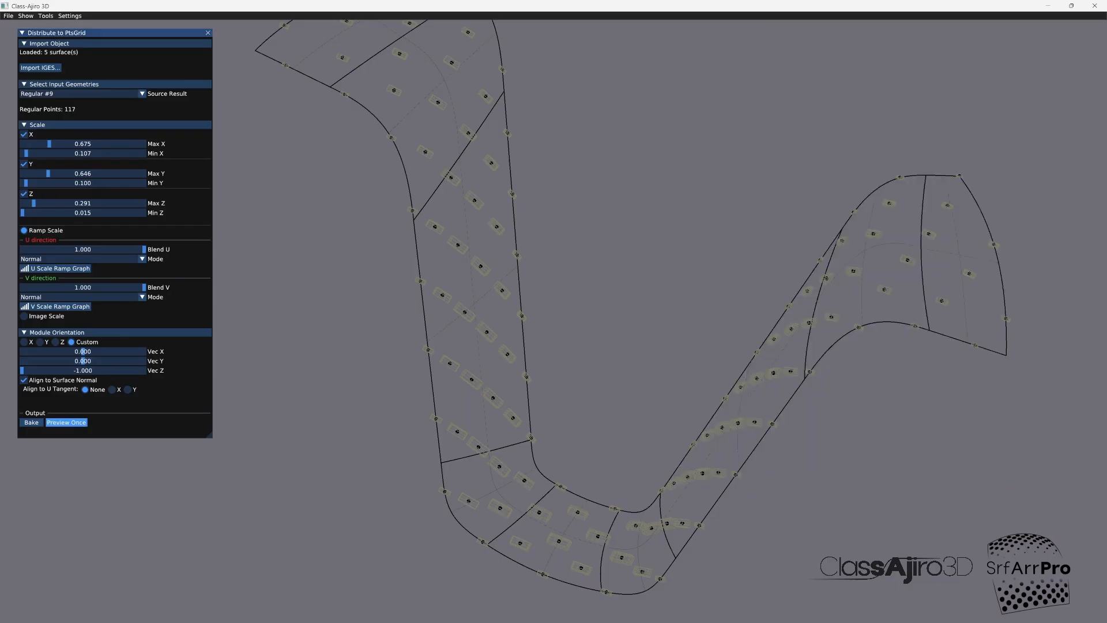
left_click(66, 422)
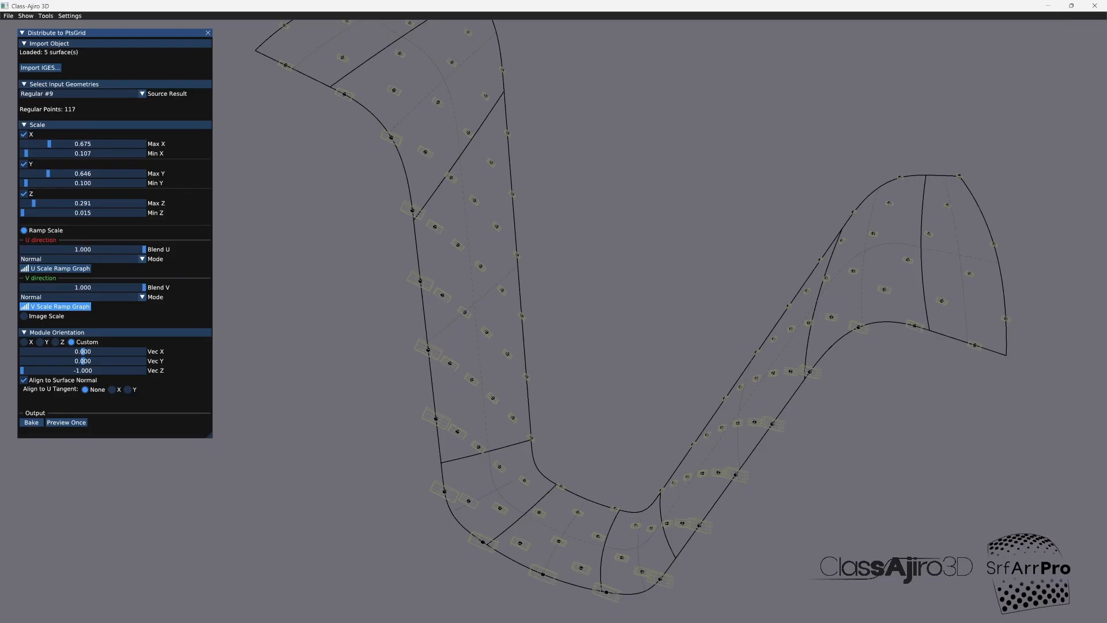
Step: Switch the V direction ramp mode to Complement and preview the distribution
left_click(86, 297)
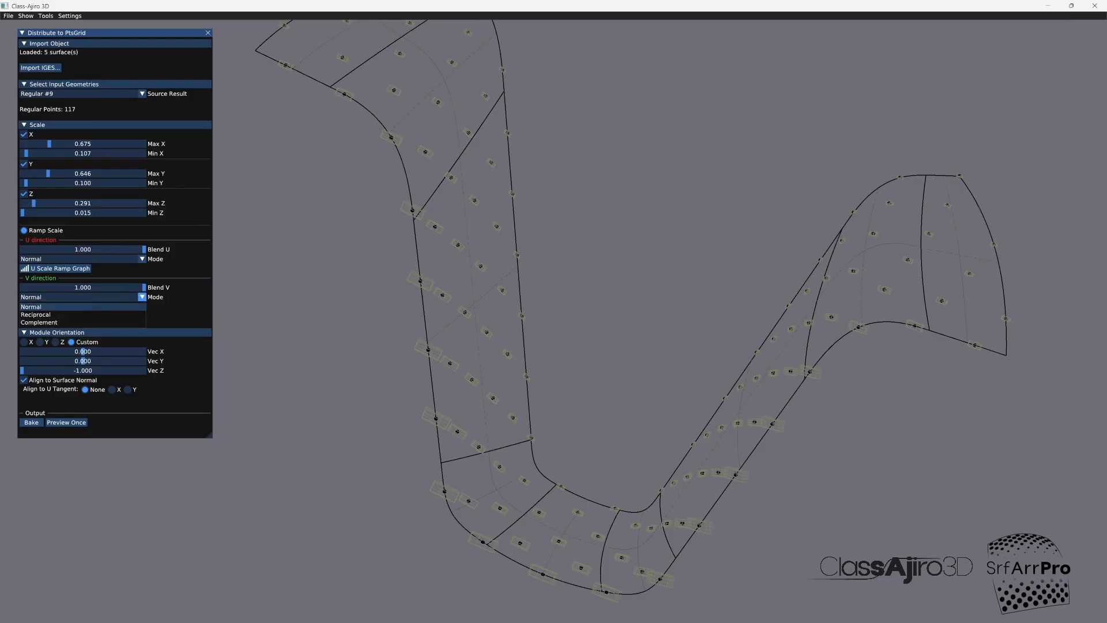
left_click(82, 322)
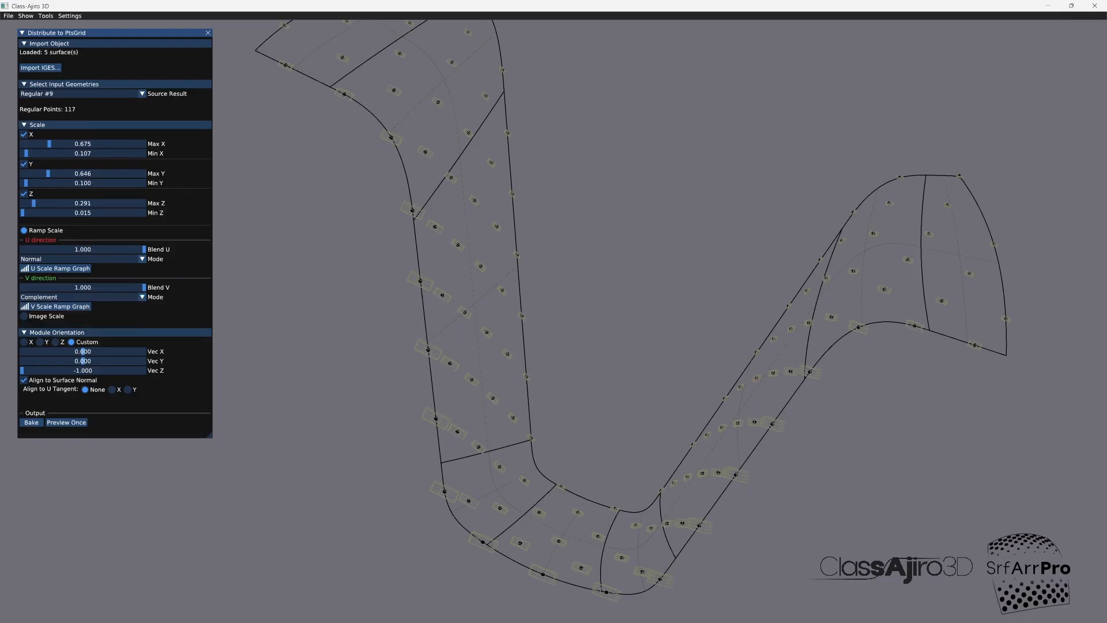
left_click(67, 422)
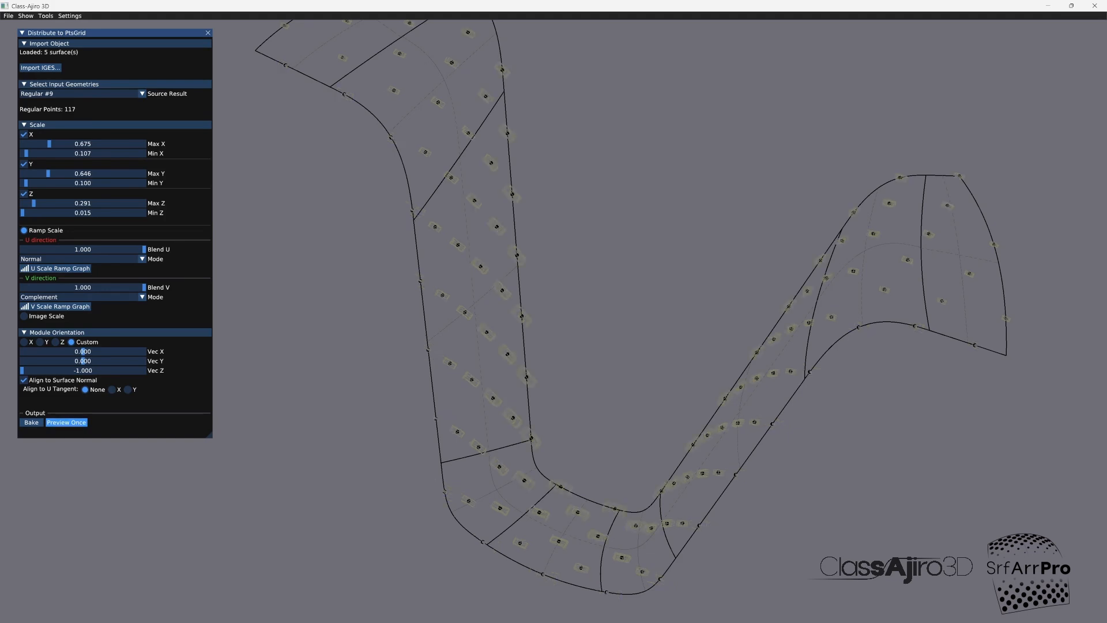
Step: Examine the complemented box scaling across the strip's width from several angles and distances
left_click_drag(523, 335, 611, 316)
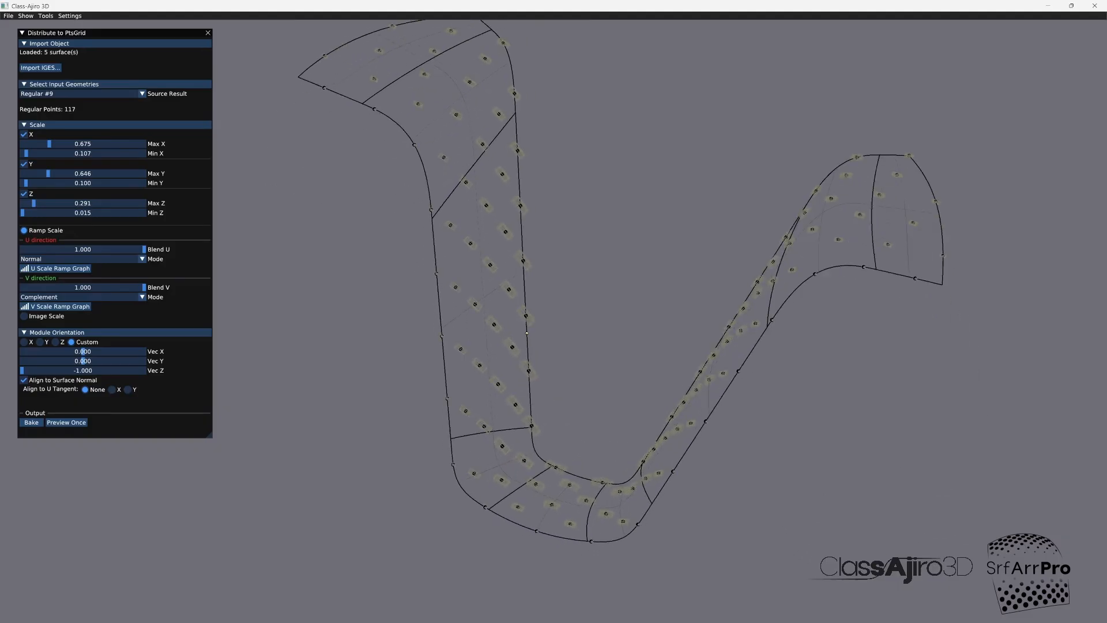
scroll(527, 332, "up", 10)
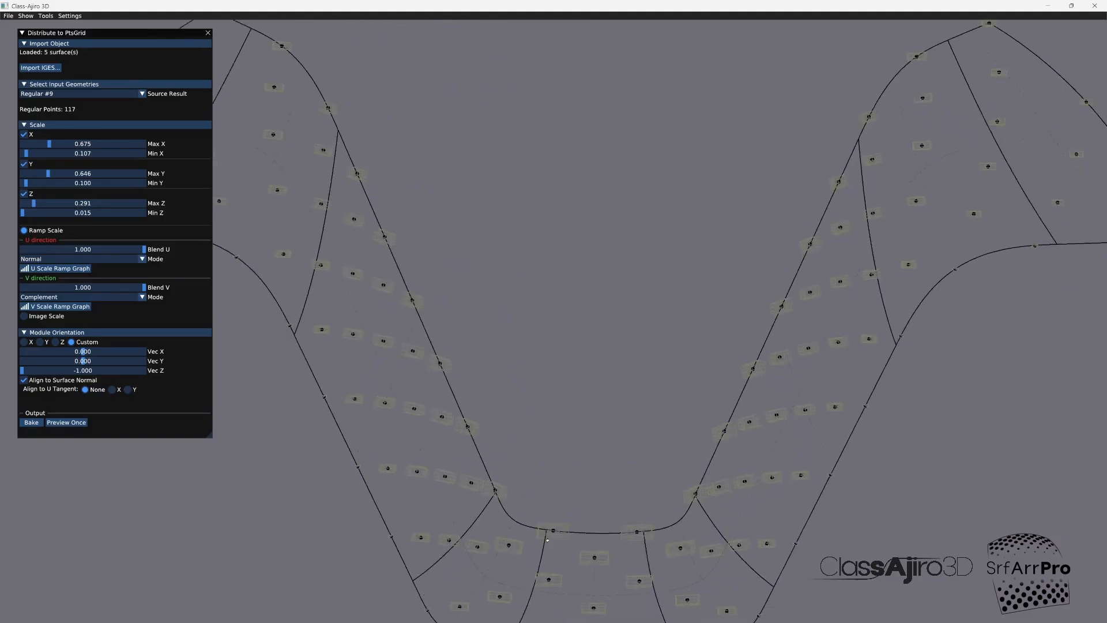
scroll(541, 451, "down", 5)
scroll(541, 452, "up", 6)
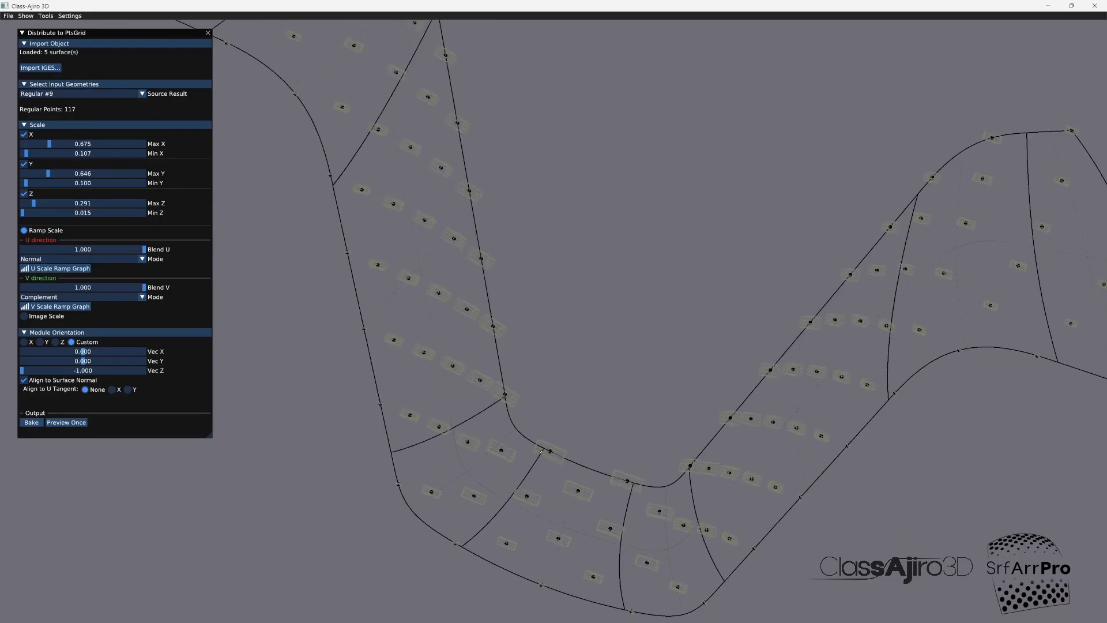
scroll(541, 451, "down", 2)
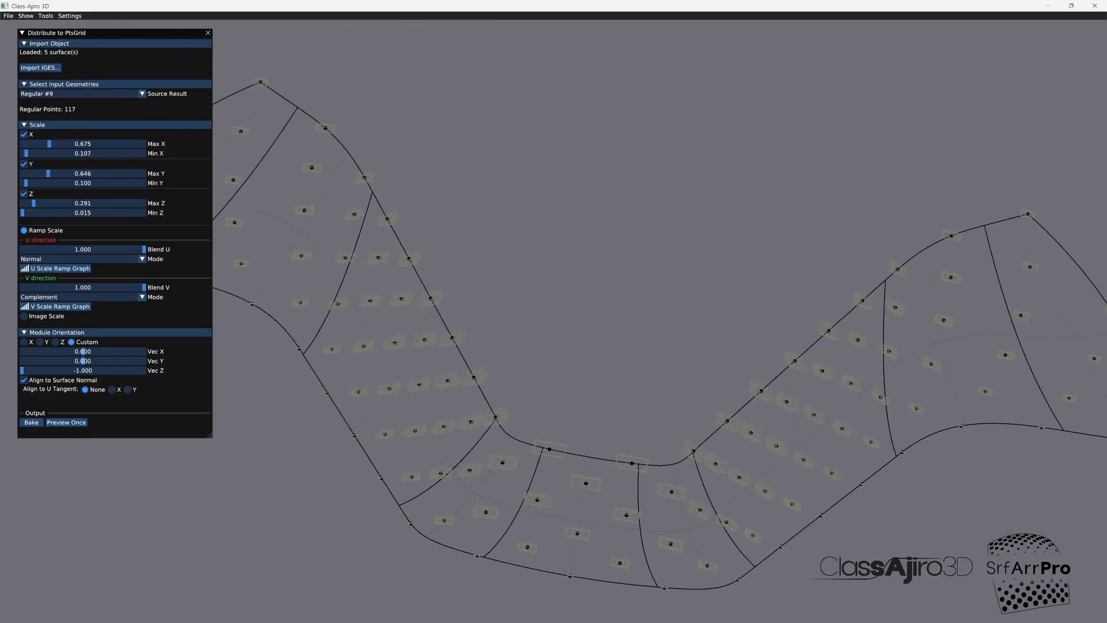
left_click_drag(484, 442, 418, 301)
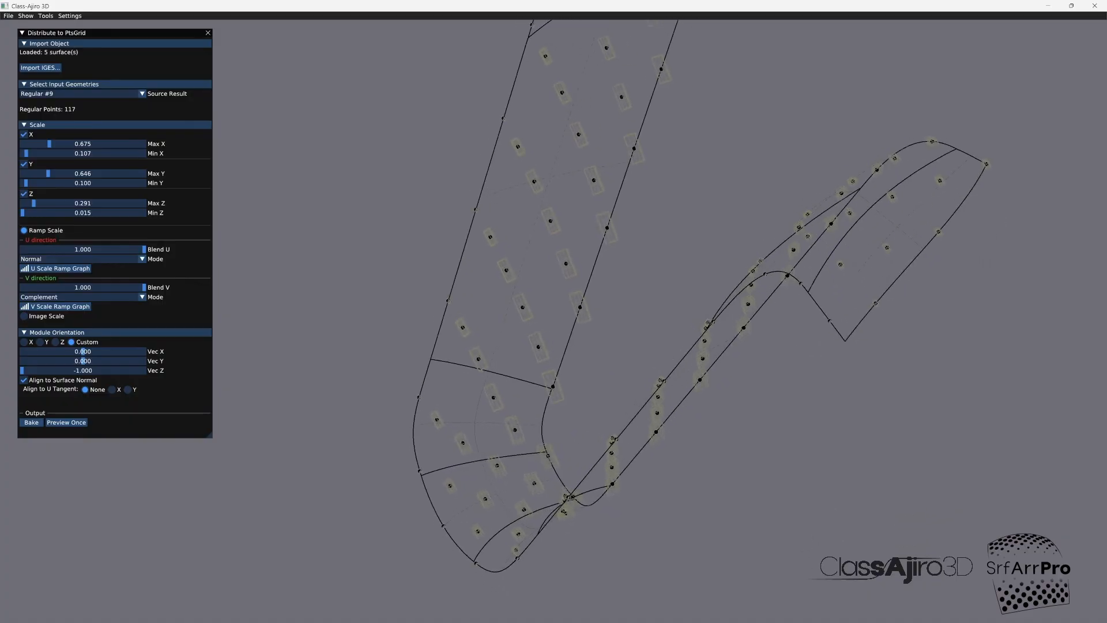
left_click_drag(419, 301, 545, 412)
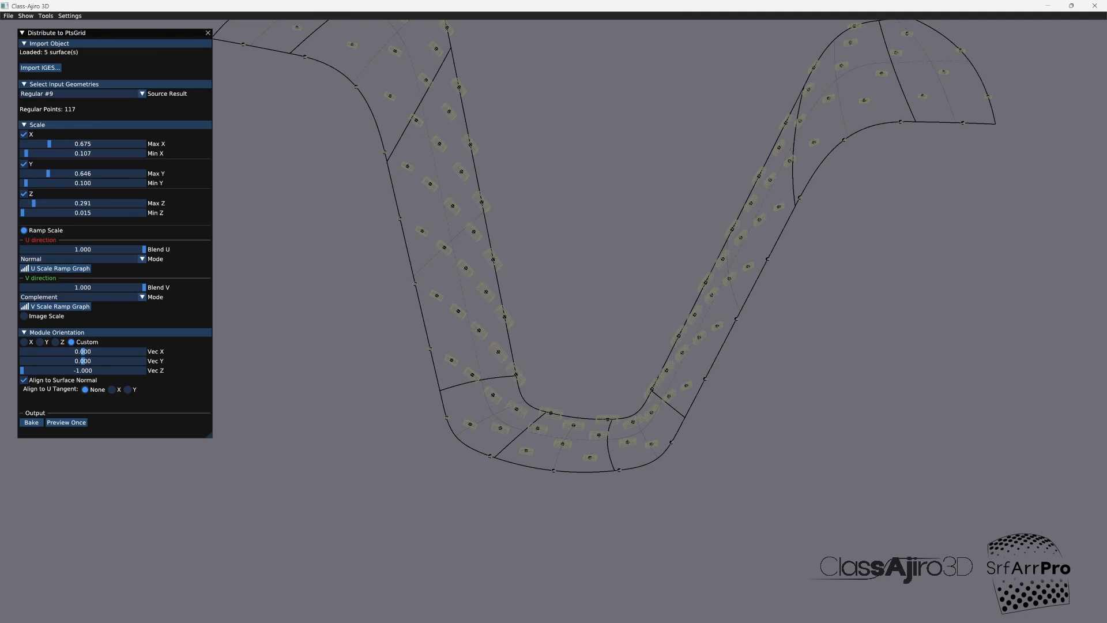
left_click_drag(546, 411, 490, 435)
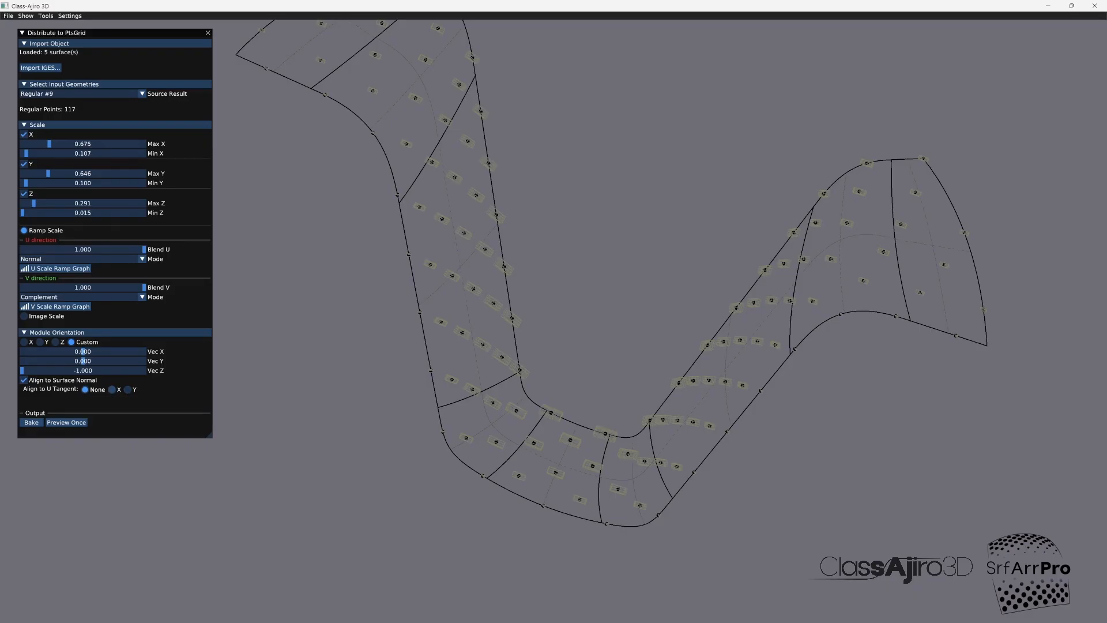
Step: Align the modules to the U tangent by X and then by Y, previewing the distribution each time
left_click(112, 389)
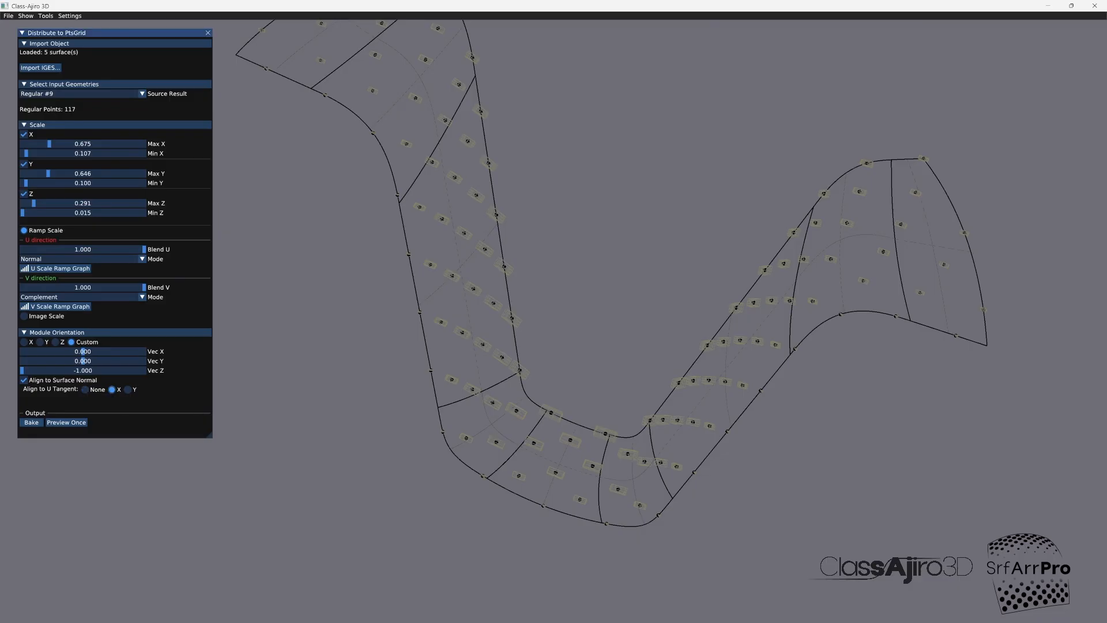
left_click(66, 421)
left_click(127, 389)
left_click(66, 422)
left_click_drag(381, 398, 561, 500)
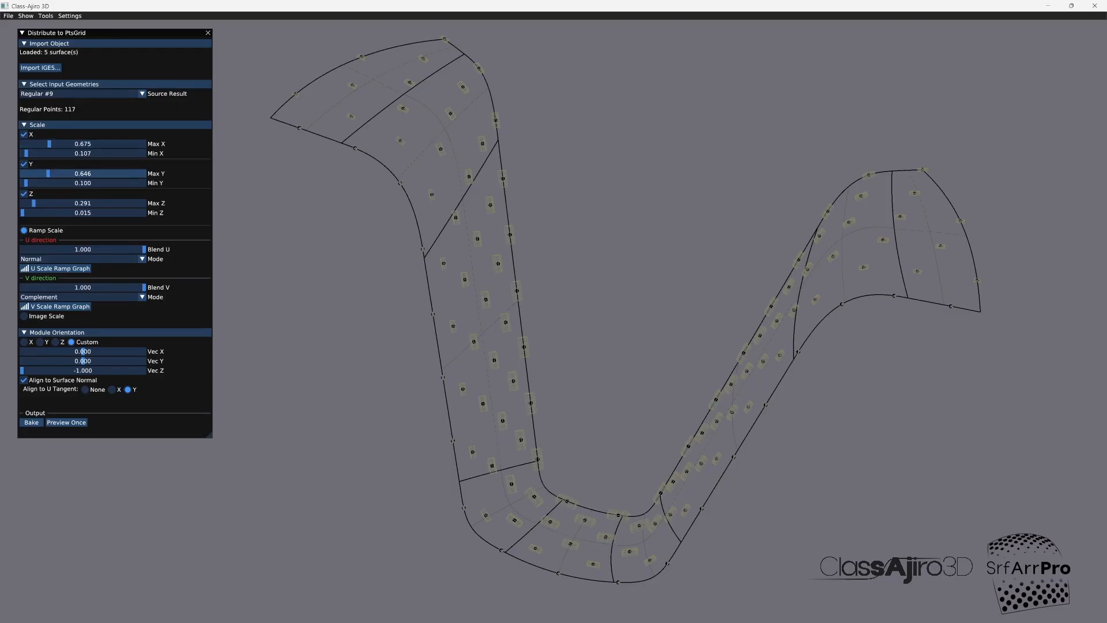
Step: Set Min X to 0.680, Max Y to 0.660 and Min Y to 0.079, and preview the distribution
left_click_drag(26, 154, 49, 153)
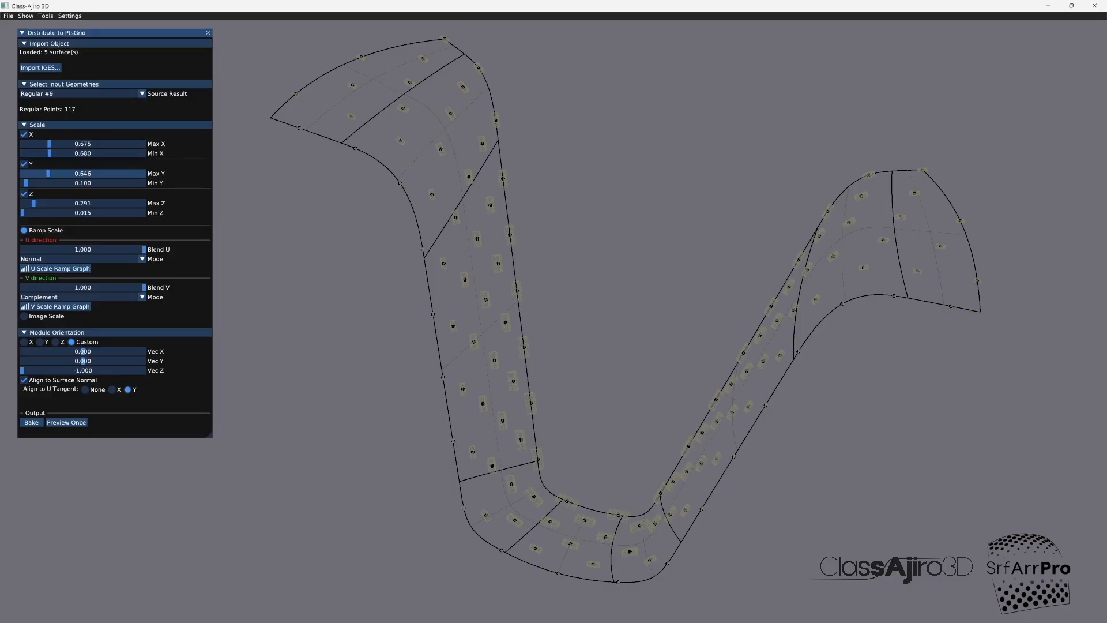
left_click_drag(48, 174, 25, 183)
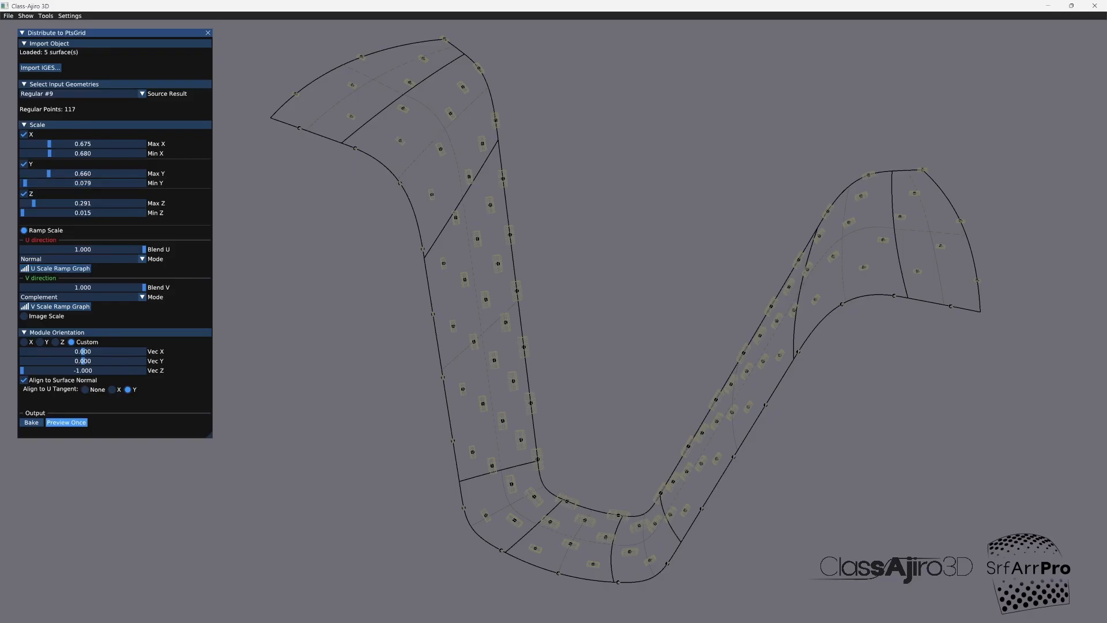
left_click(66, 422)
left_click_drag(556, 429, 567, 499)
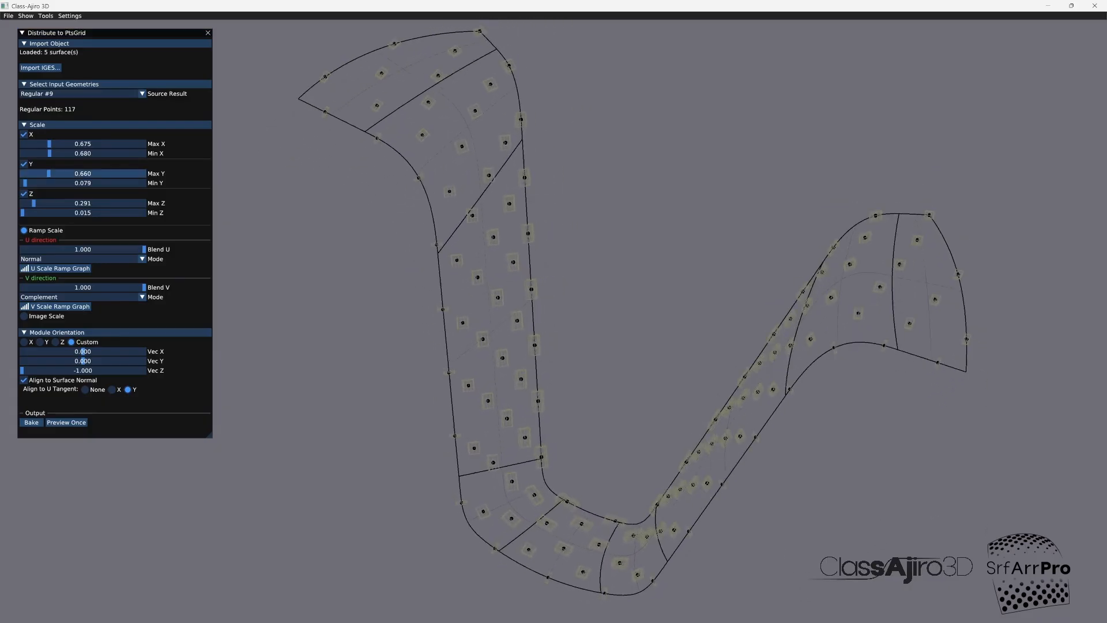
Step: Increase the Max Y scale to 1.770 and preview the stretched boxes on the strip
left_click_drag(48, 173, 93, 173)
left_click(66, 422)
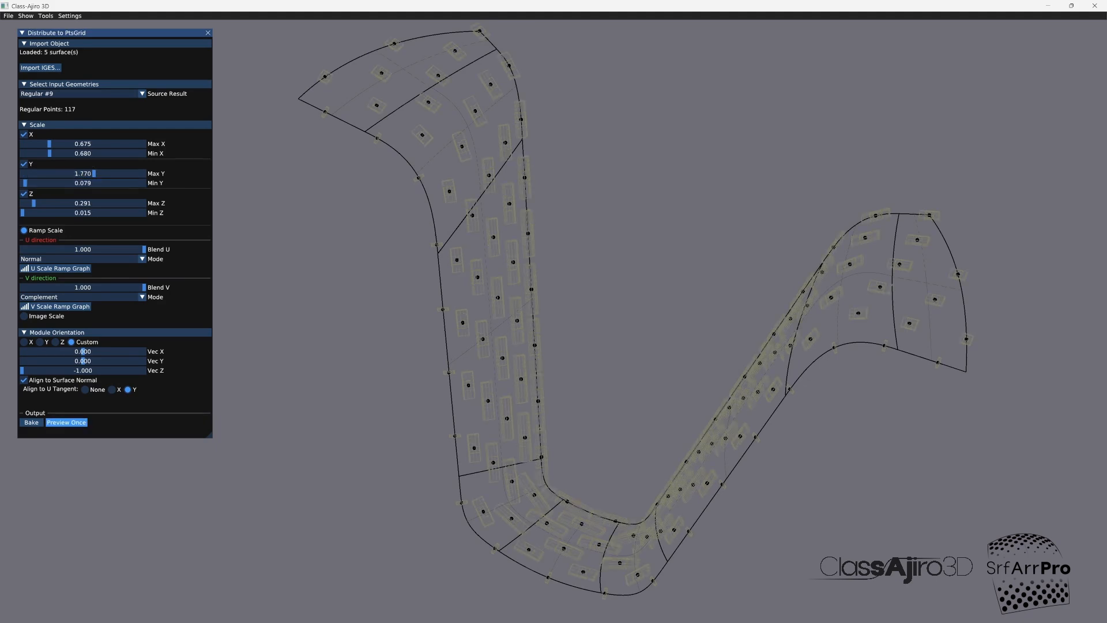
left_click_drag(346, 369, 355, 392)
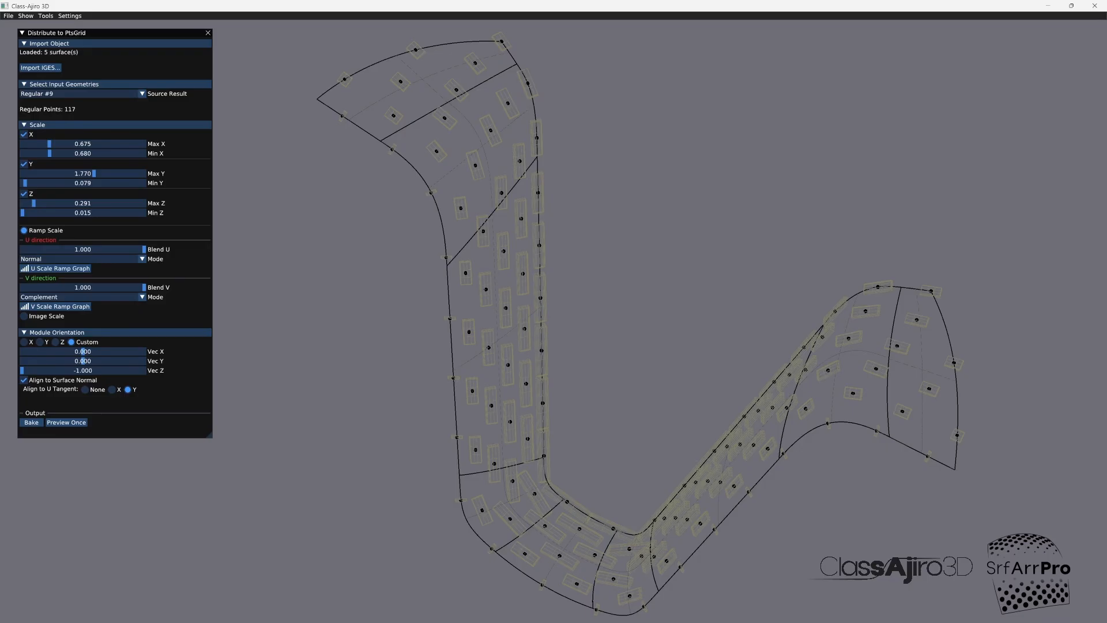
Step: Invert the U scale ramp with the middle point's Y at 0.000, its neighbours at 0.125 and the ends at 1.000, and preview it
left_click(60, 268)
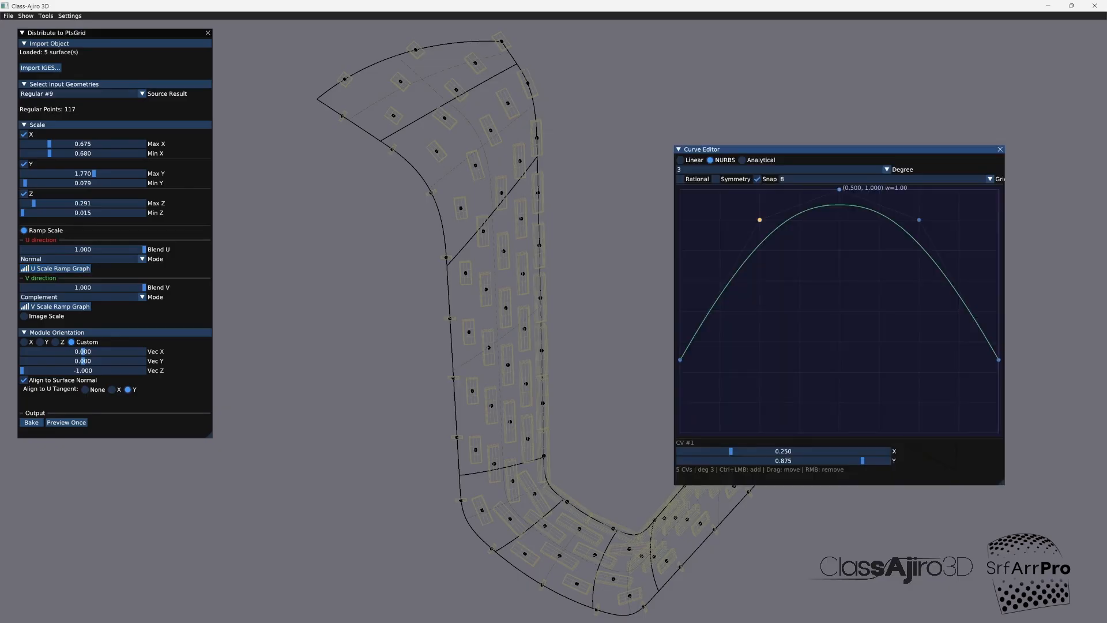
left_click(838, 189)
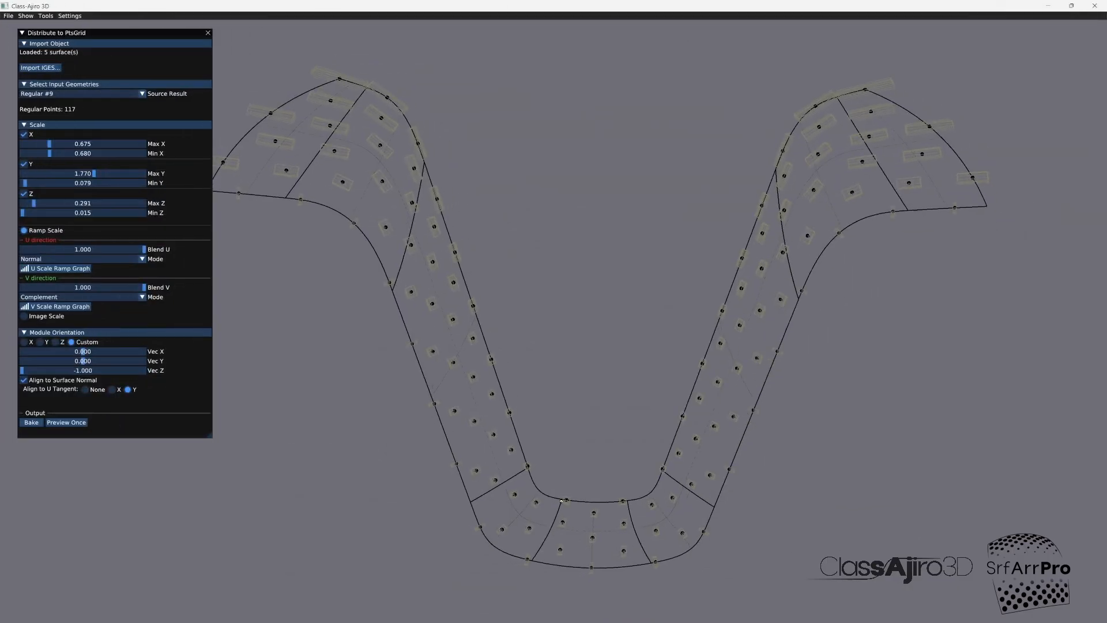
middle_click_drag(562, 500, 480, 501)
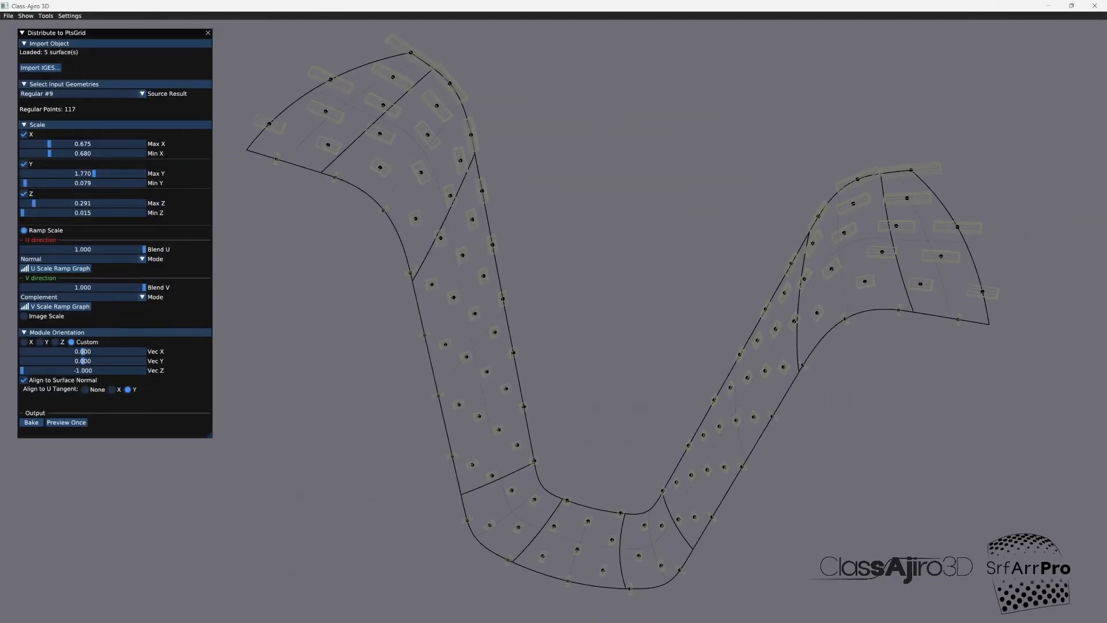
Step: Reshape the U scale ramp into an arch with the middle point's Y at 1.000, its neighbours at 0.875 and both ends at 0.125
left_click(60, 268)
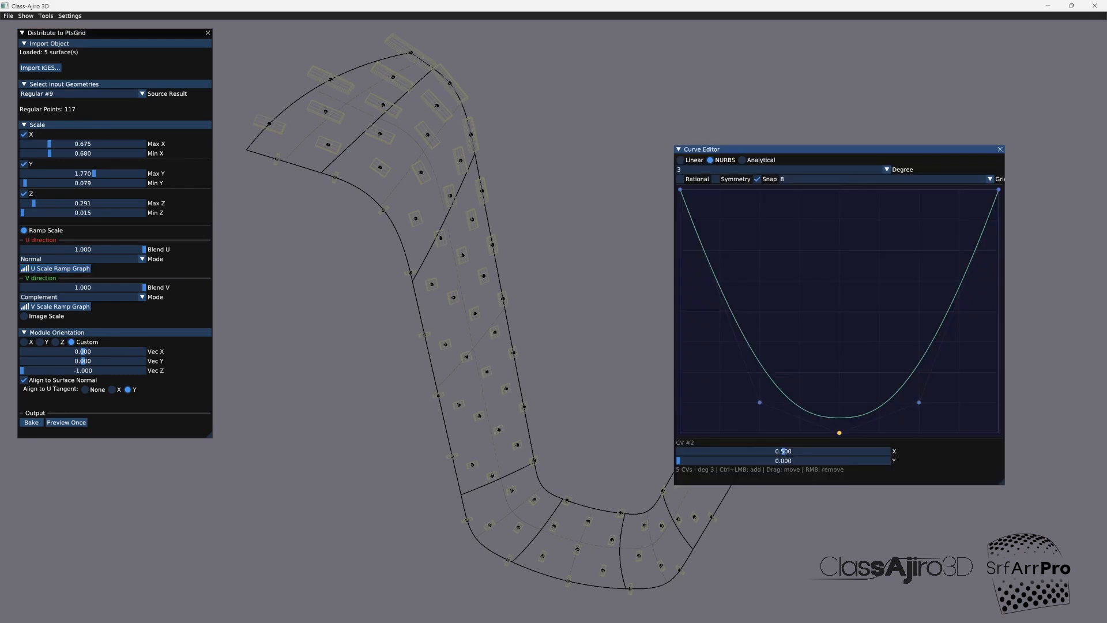
left_click_drag(840, 432, 839, 189)
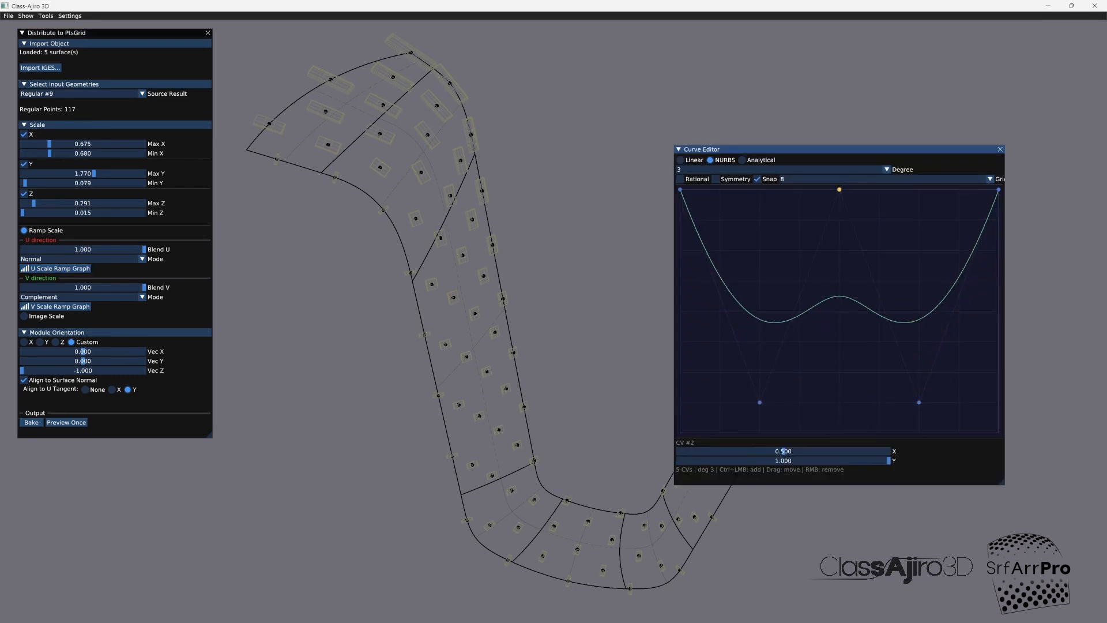
left_click(759, 402)
left_click_drag(760, 401, 759, 219)
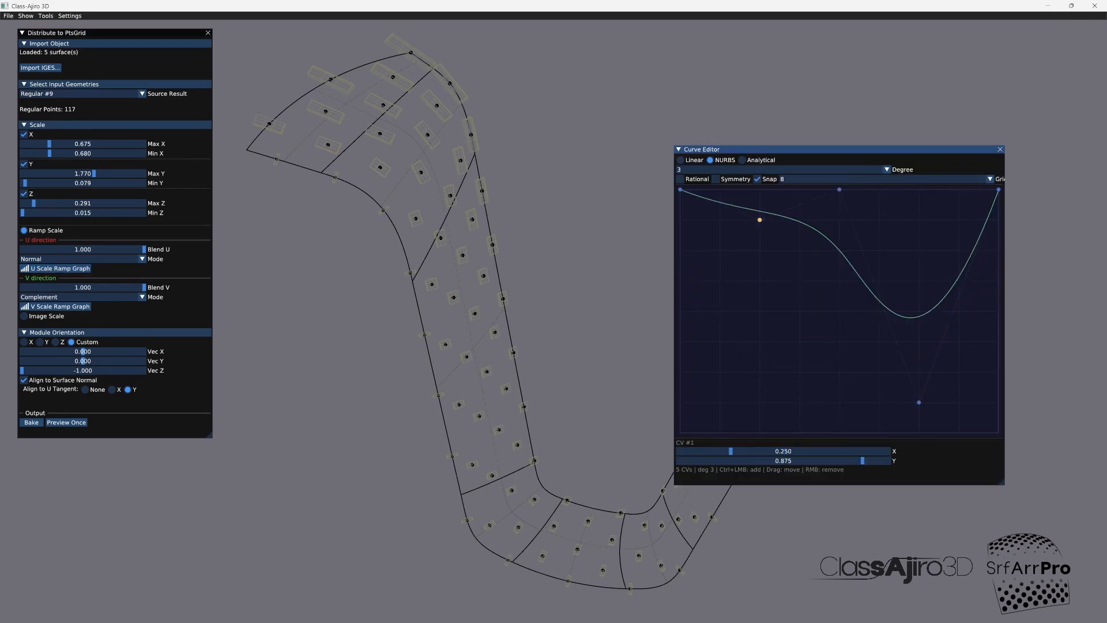
left_click_drag(919, 402, 919, 220)
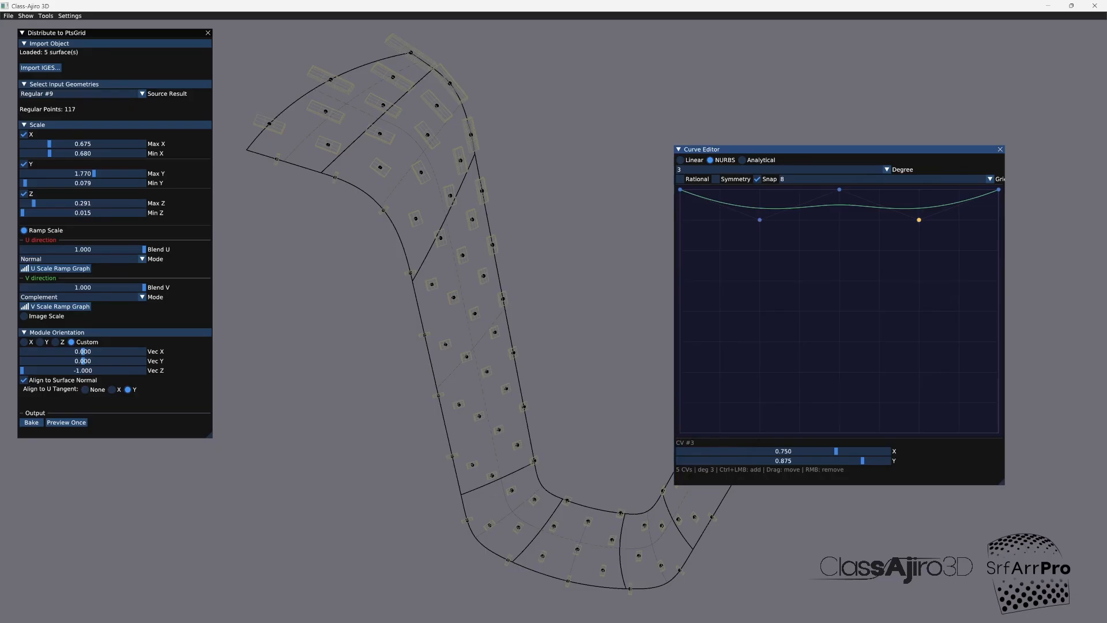
left_click_drag(680, 189, 680, 402)
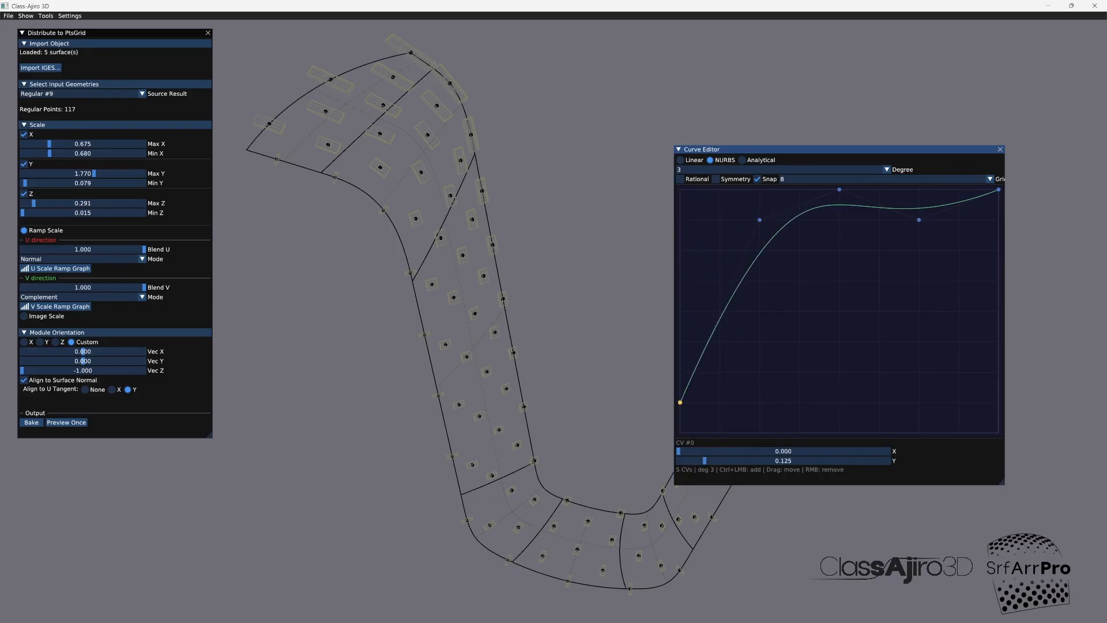
left_click_drag(998, 189, 998, 401)
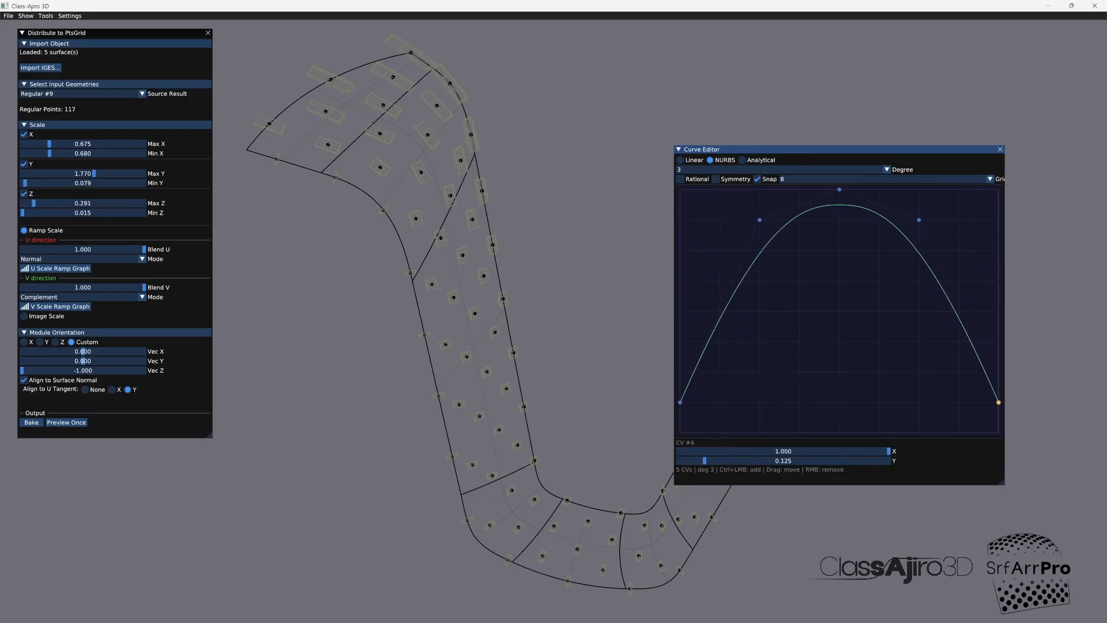
Step: Close the U scale ramp graph, preview the boxes, then lower the Max Y scale and preview the distribution again
left_click(1000, 149)
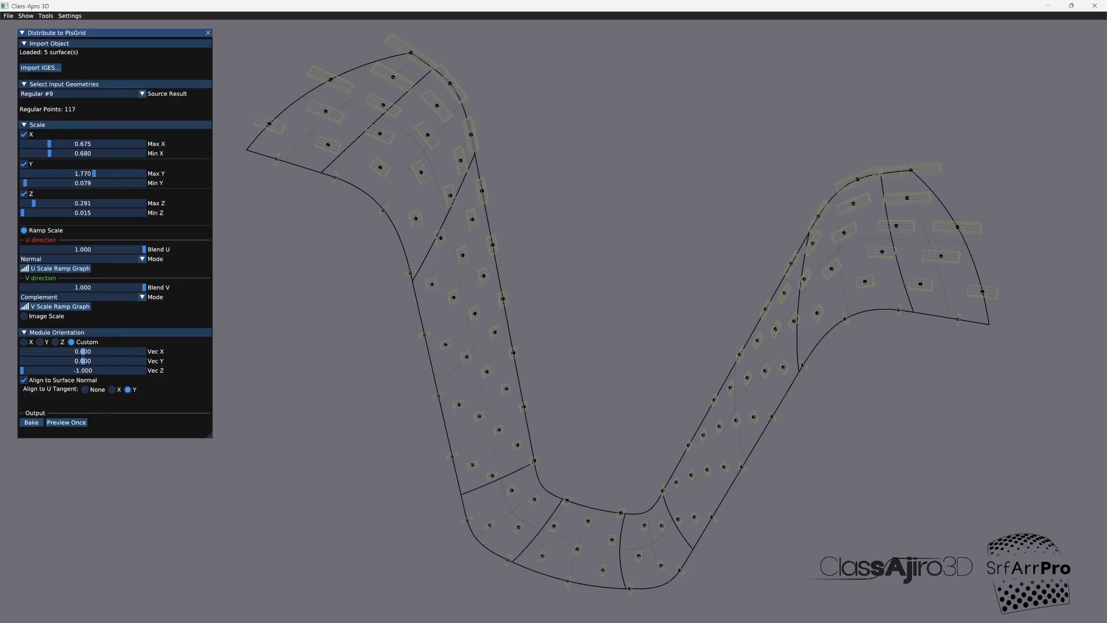
left_click(66, 422)
left_click_drag(94, 174, 67, 174)
left_click(66, 423)
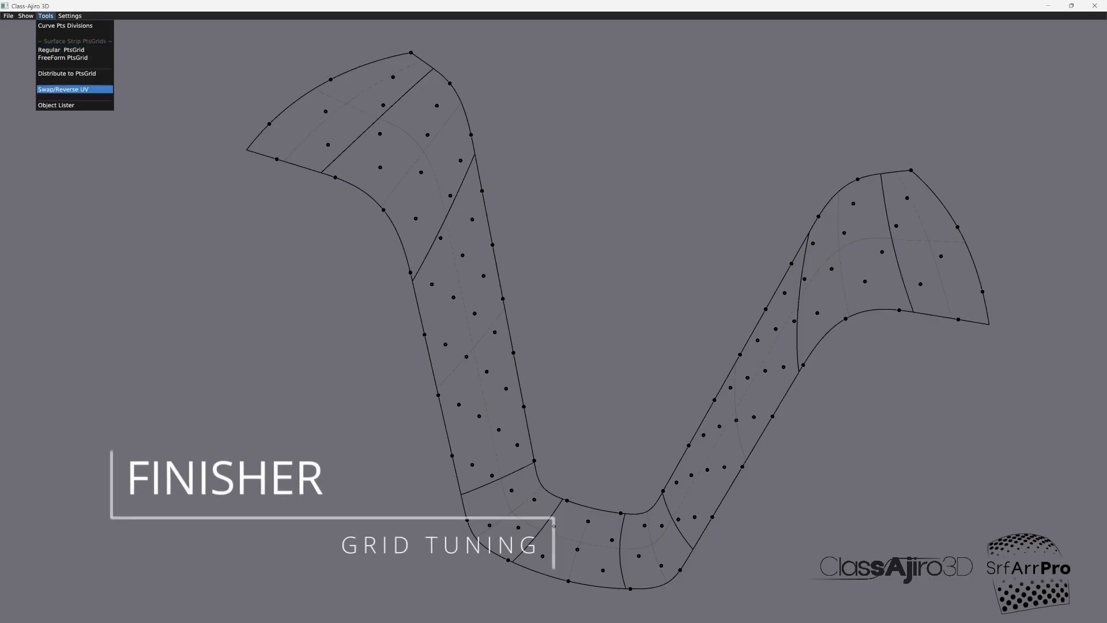
Step: Hide the Regular #9 points grid result through the Object Lister
left_click(75, 105)
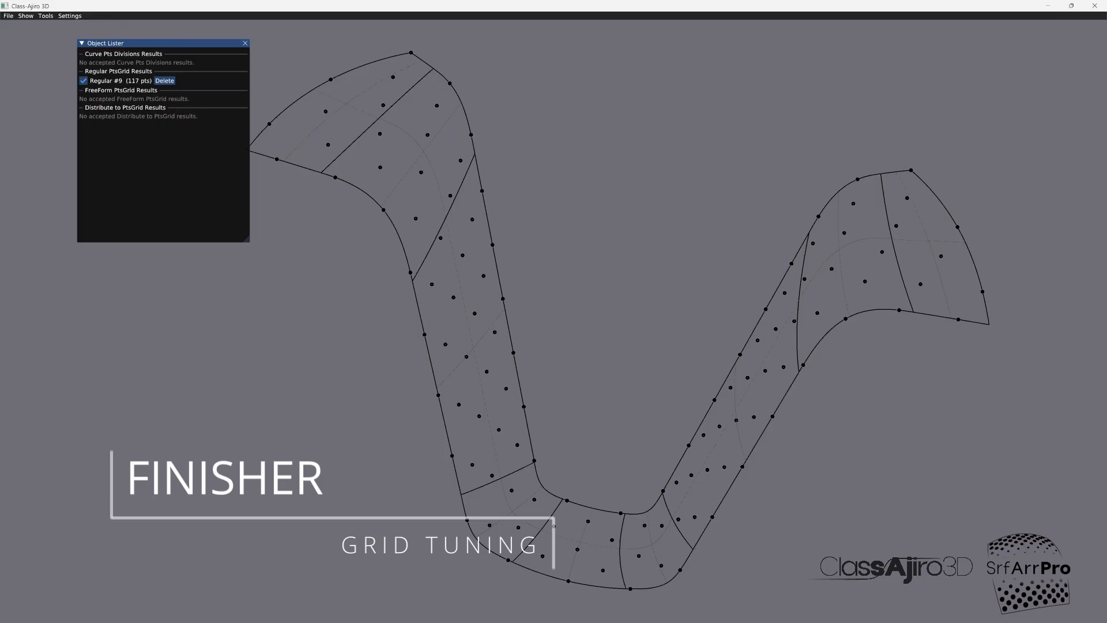
left_click(83, 81)
left_click(245, 43)
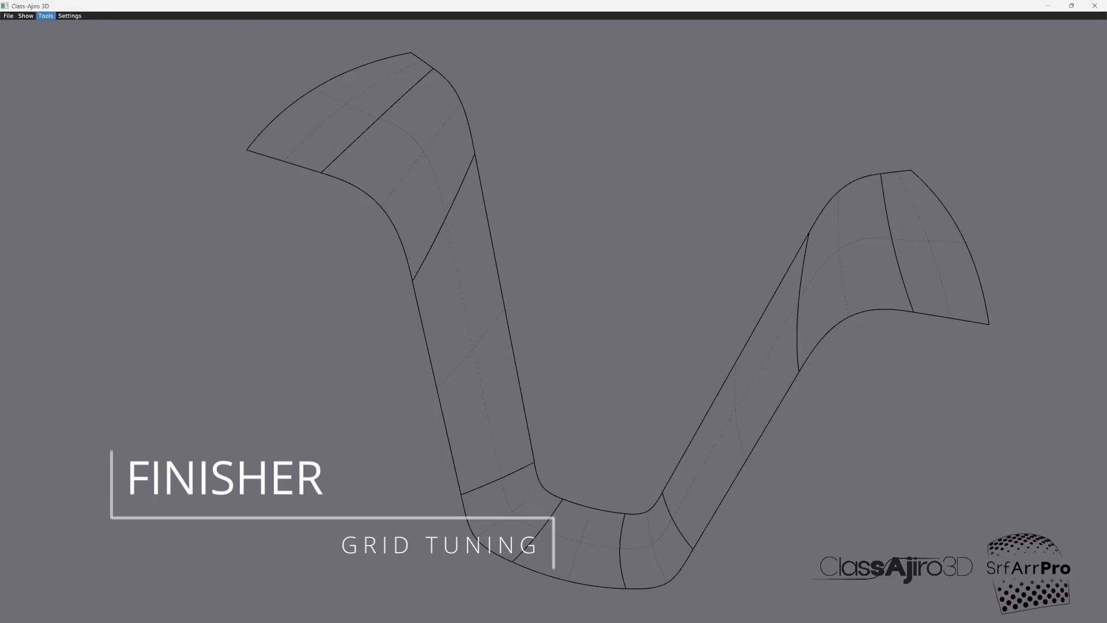
Step: Set up a new regular points grid on the strip with live preview, using 37 U points and 14 V points
left_click(45, 15)
left_click(64, 50)
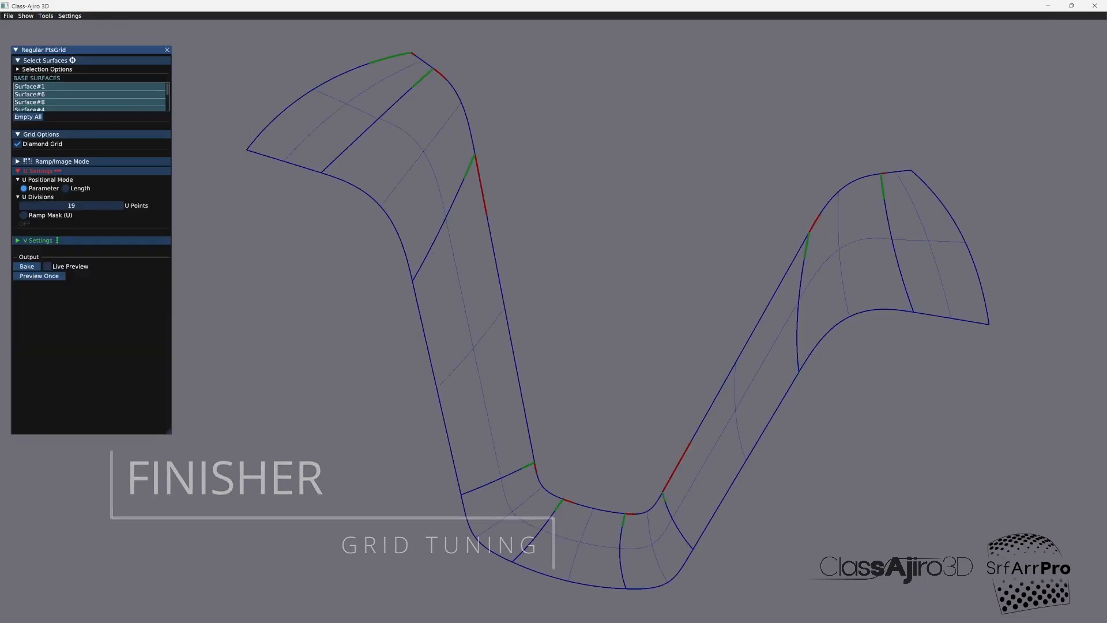
left_click(47, 267)
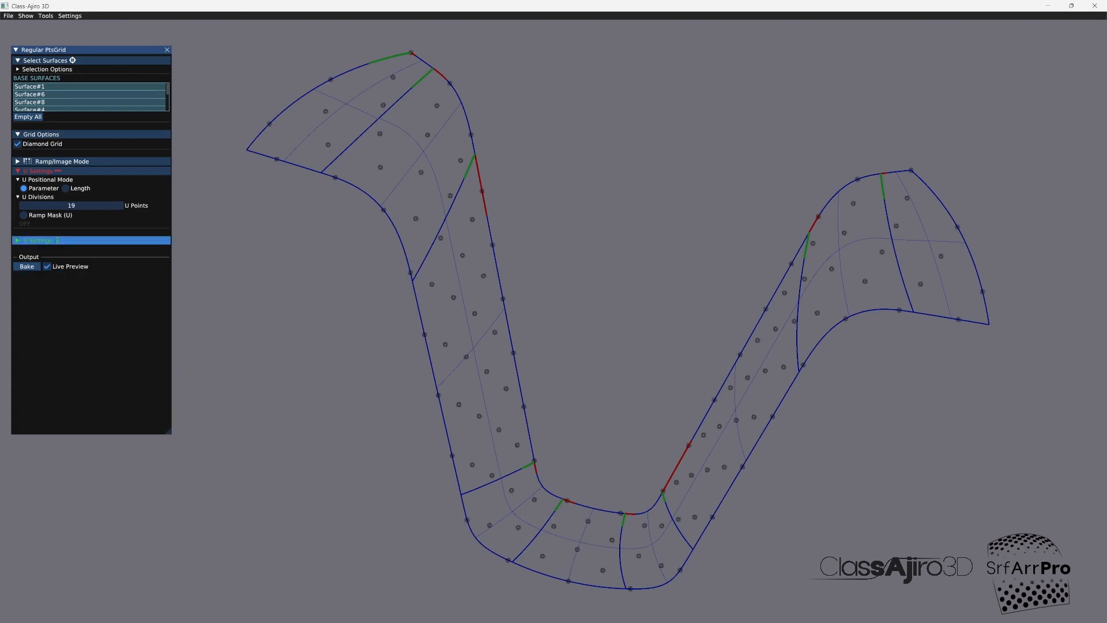
left_click(37, 240)
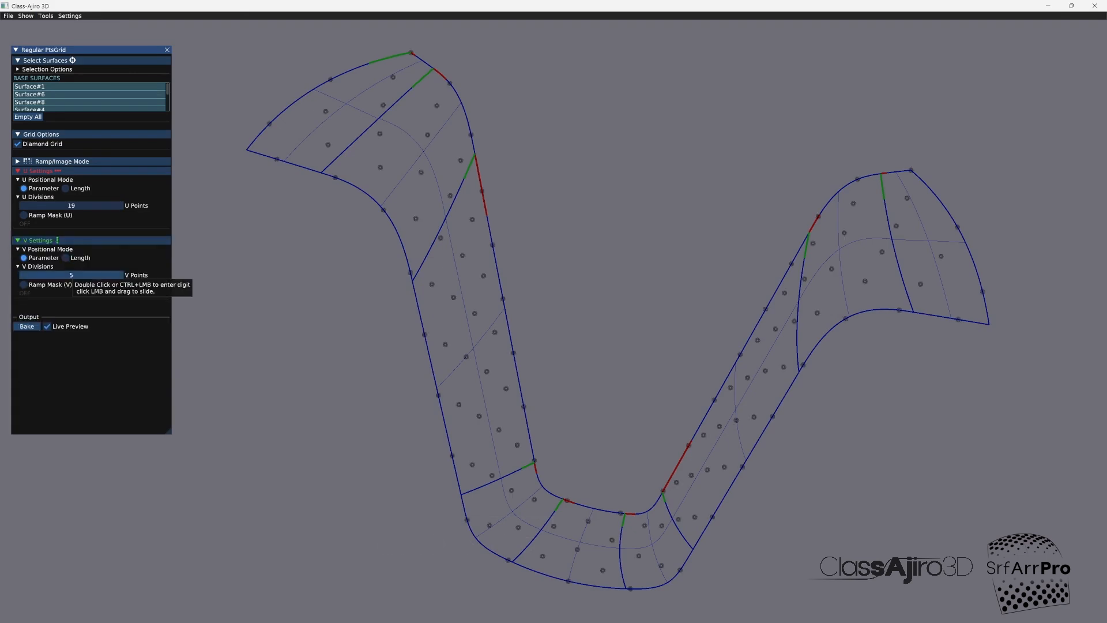
left_click_drag(72, 275, 86, 275)
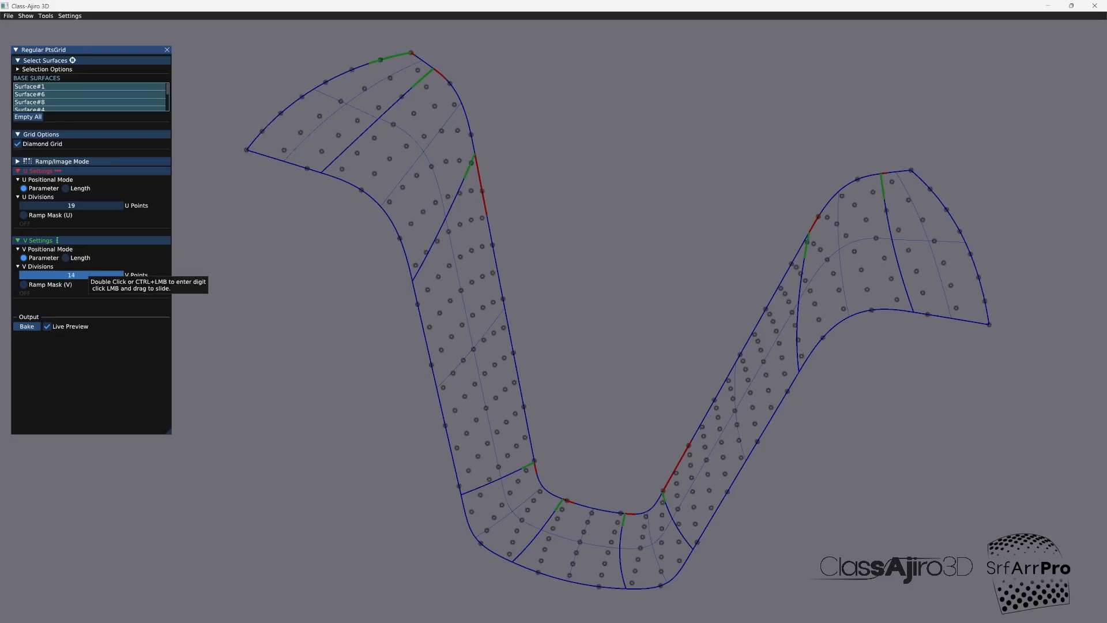
left_click_drag(40, 205, 97, 207)
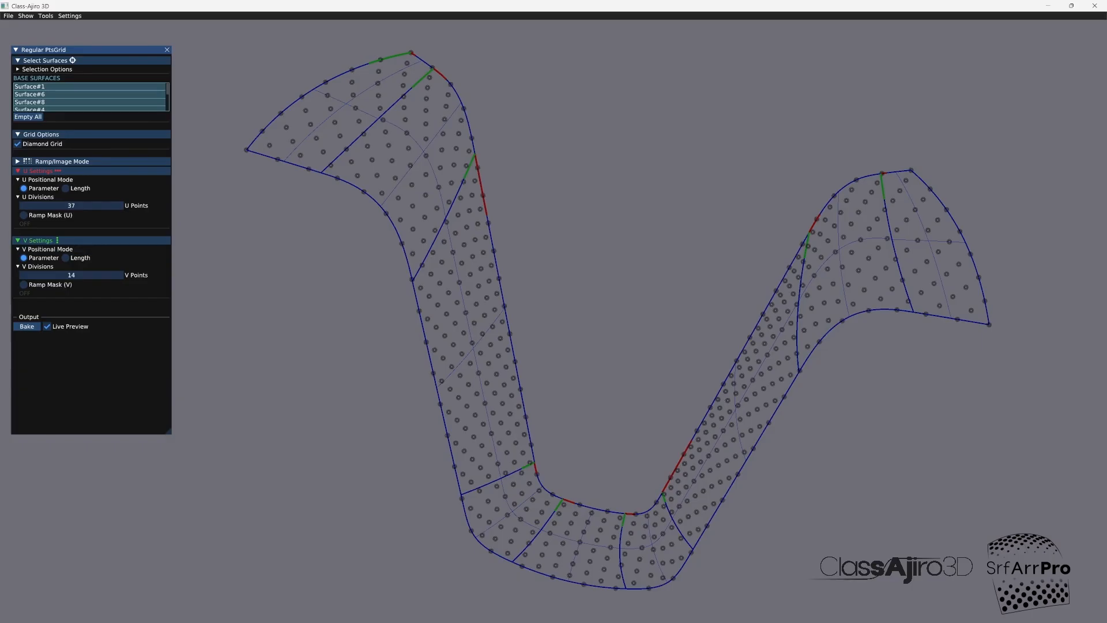
Step: Enable the U ramp mask and, with Snap on, set its curve's end points to Y 1.000 and its middle point to 0.000
left_click(24, 215)
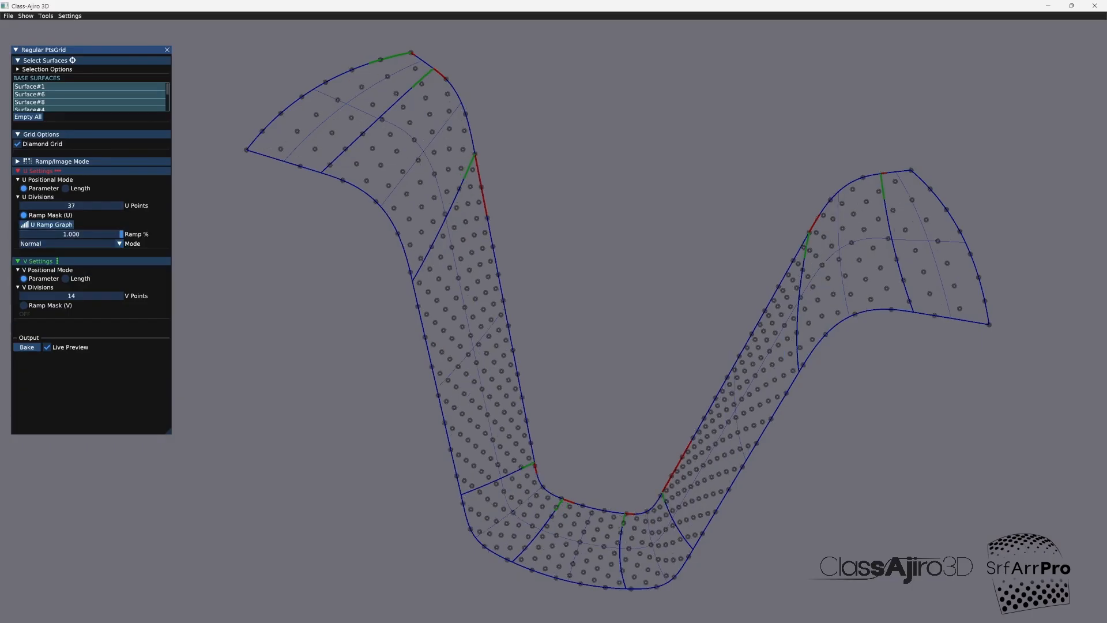
left_click(51, 224)
left_click_drag(680, 358, 680, 189)
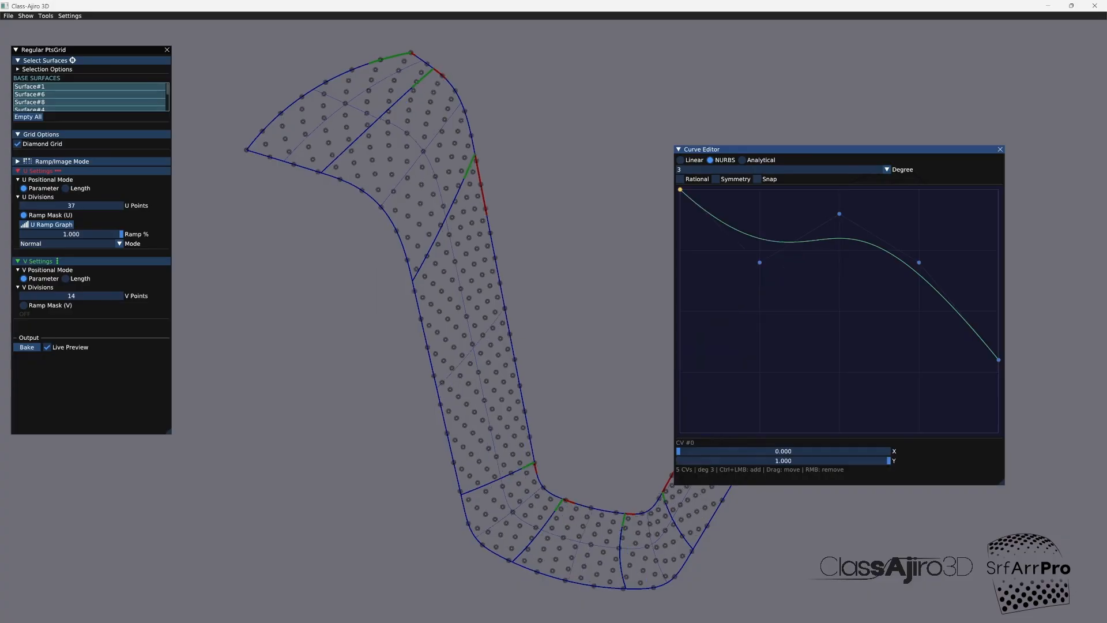
left_click_drag(839, 214, 838, 421)
left_click(756, 179)
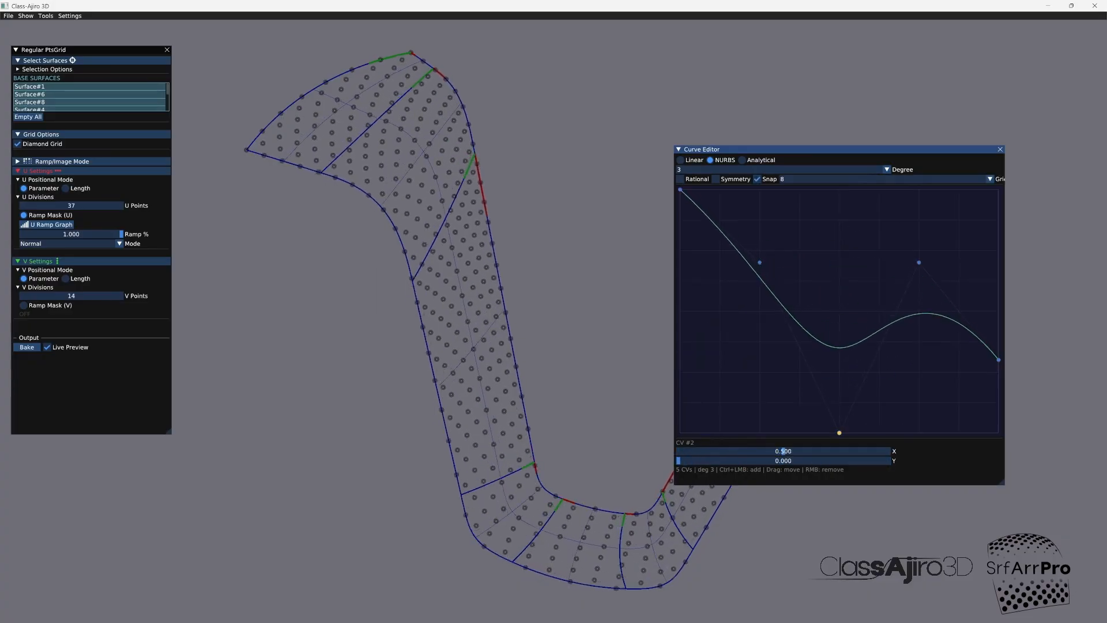
left_click_drag(998, 359, 998, 189)
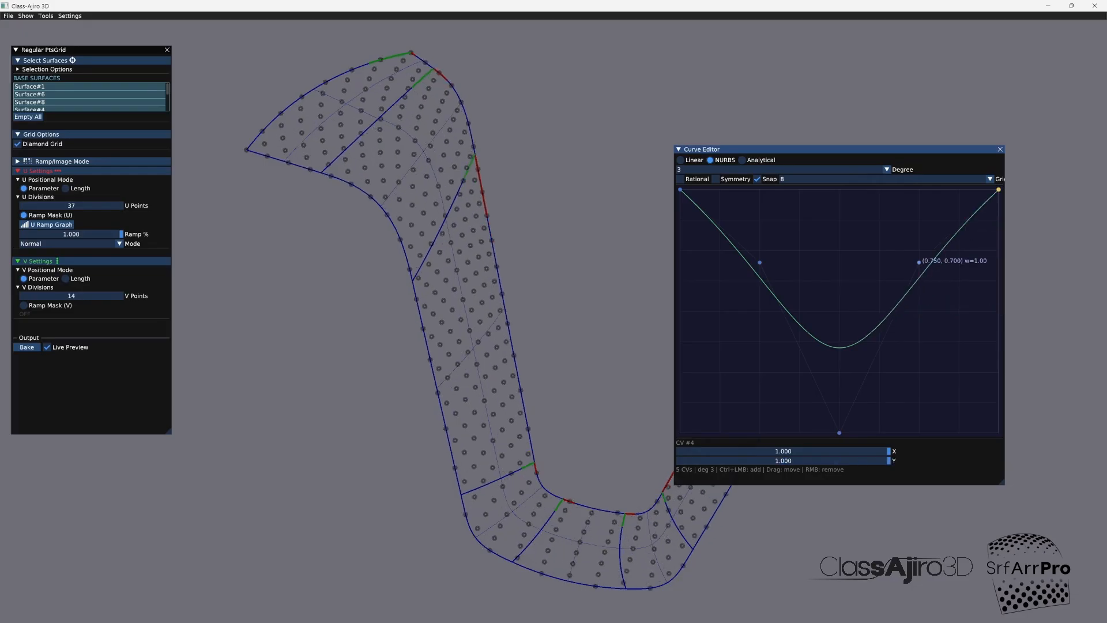
Step: Shape the U ramp into a symmetrical valley with both inner points at Y 0.375 and the middle point at 0.000
left_click_drag(919, 263, 919, 402)
left_click_drag(759, 263, 760, 372)
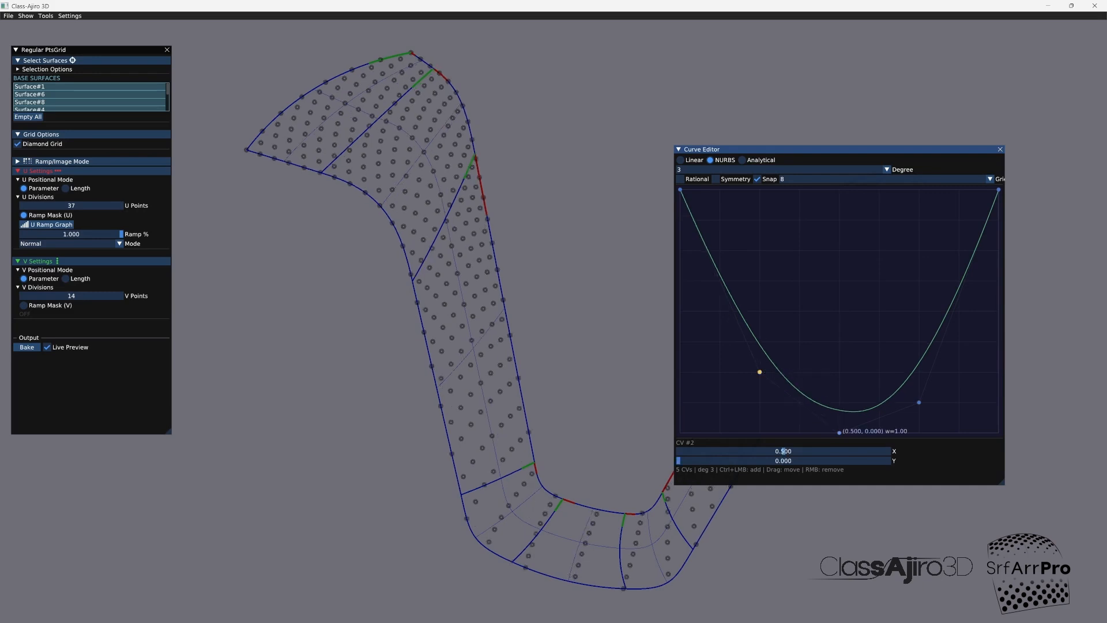
left_click_drag(839, 432, 839, 342)
left_click_drag(759, 372, 760, 342)
left_click_drag(839, 341, 840, 371)
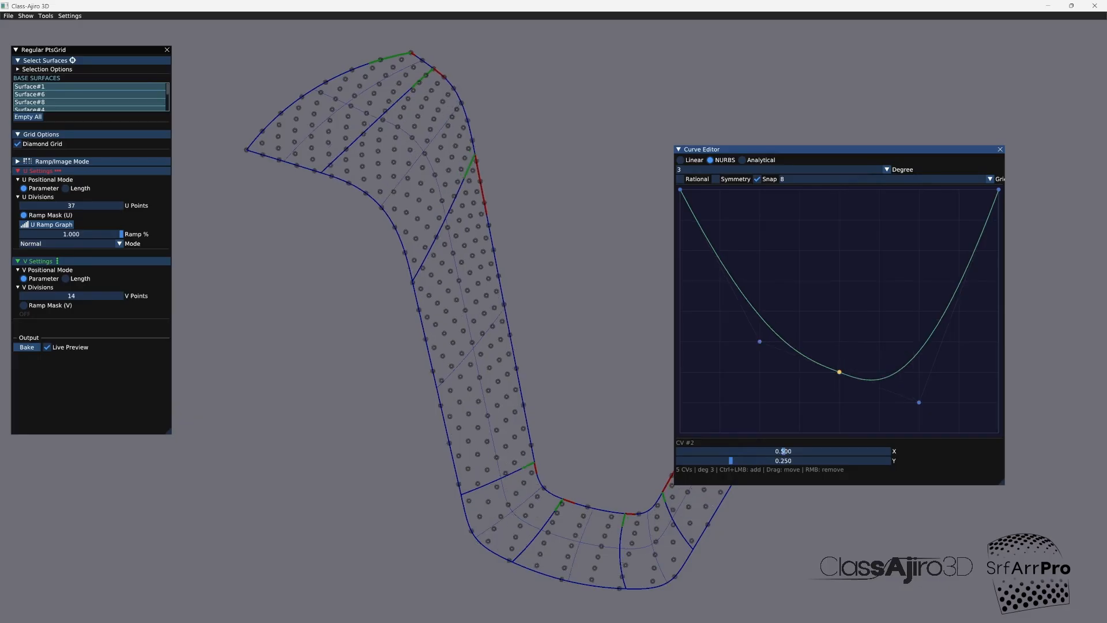
left_click_drag(919, 402, 919, 341)
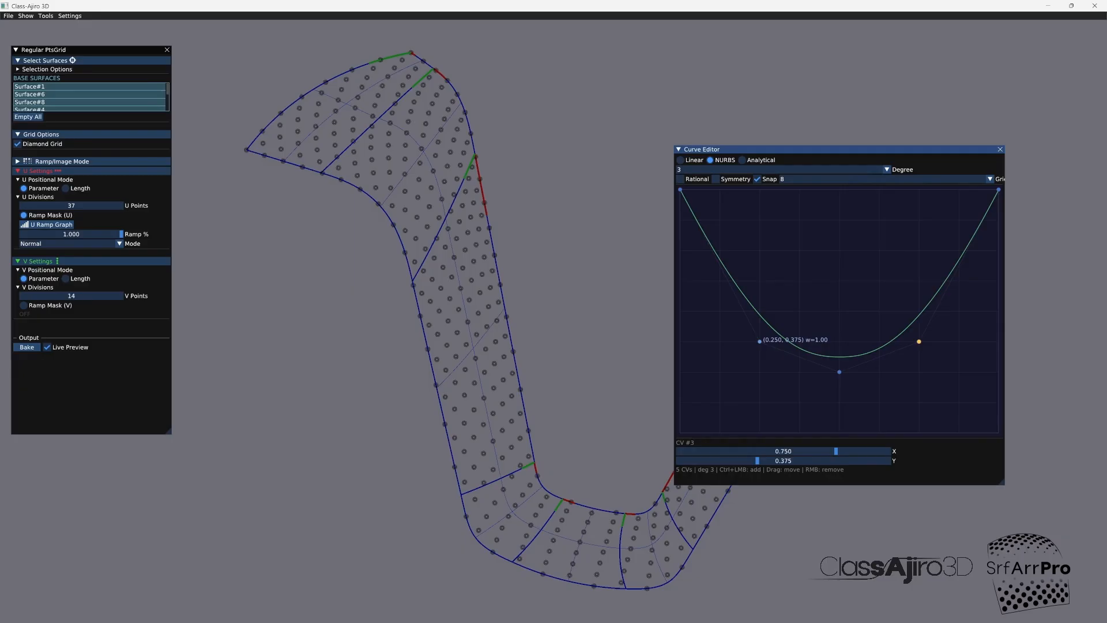
left_click_drag(839, 371, 839, 432)
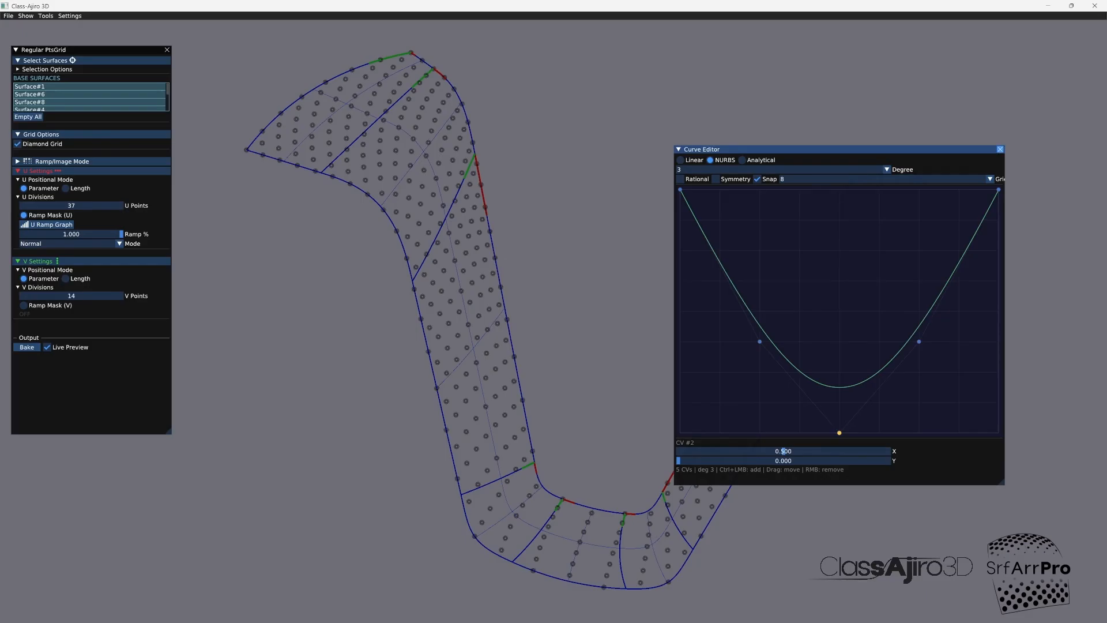
left_click(999, 150)
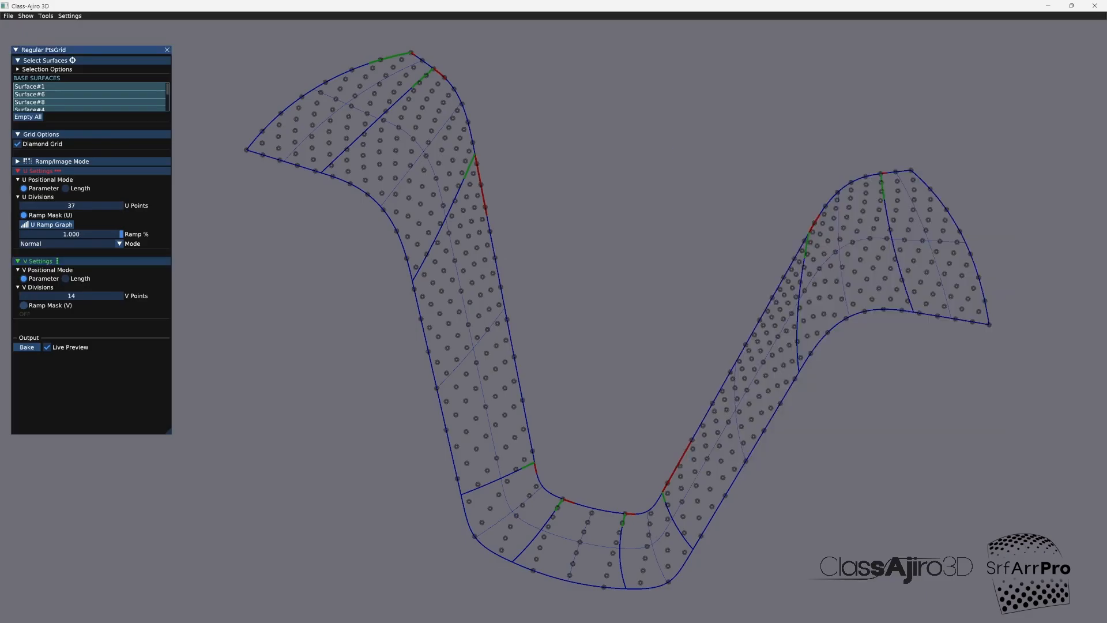
Step: Enable the V ramp mask and switch its curve to Analytical, moving the curve editor clear of the strip
left_click(23, 304)
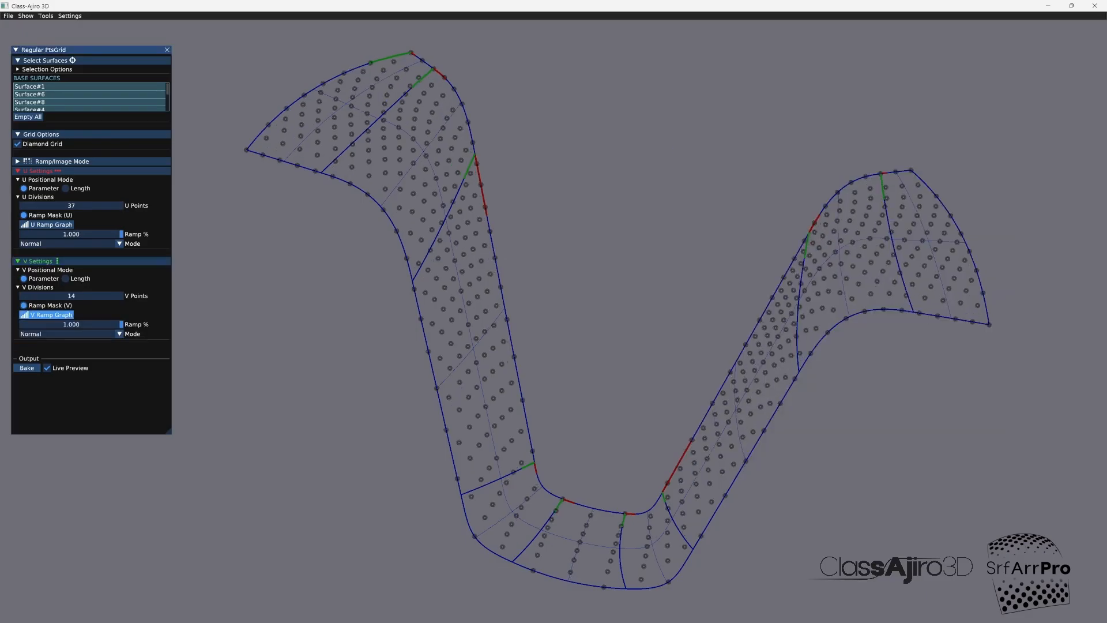
left_click(52, 315)
left_click(886, 170)
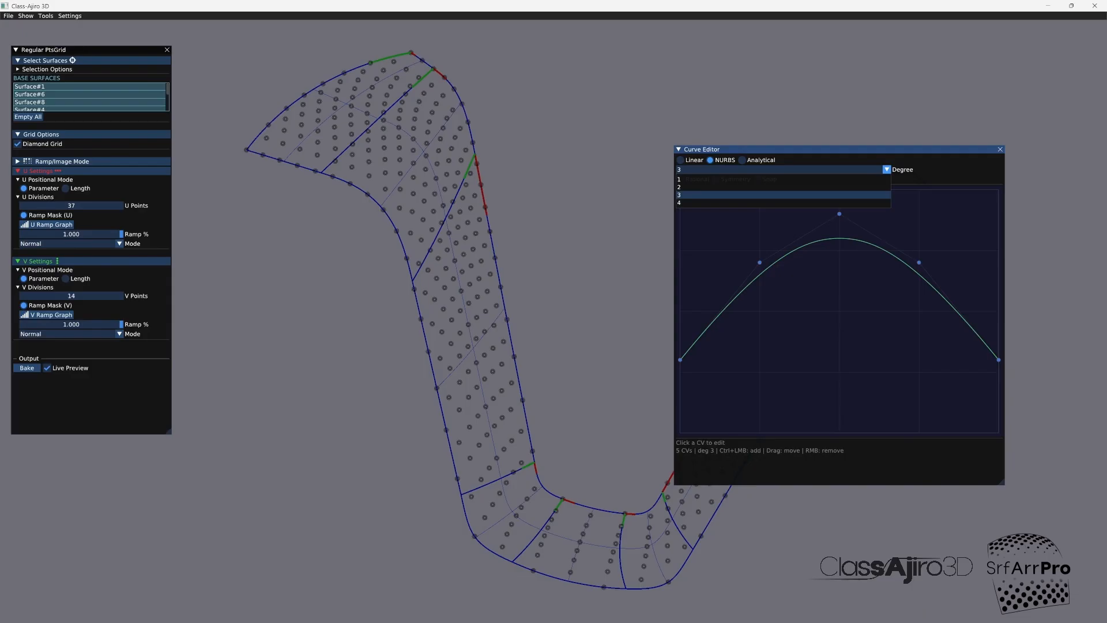
left_click(743, 160)
left_click(742, 160)
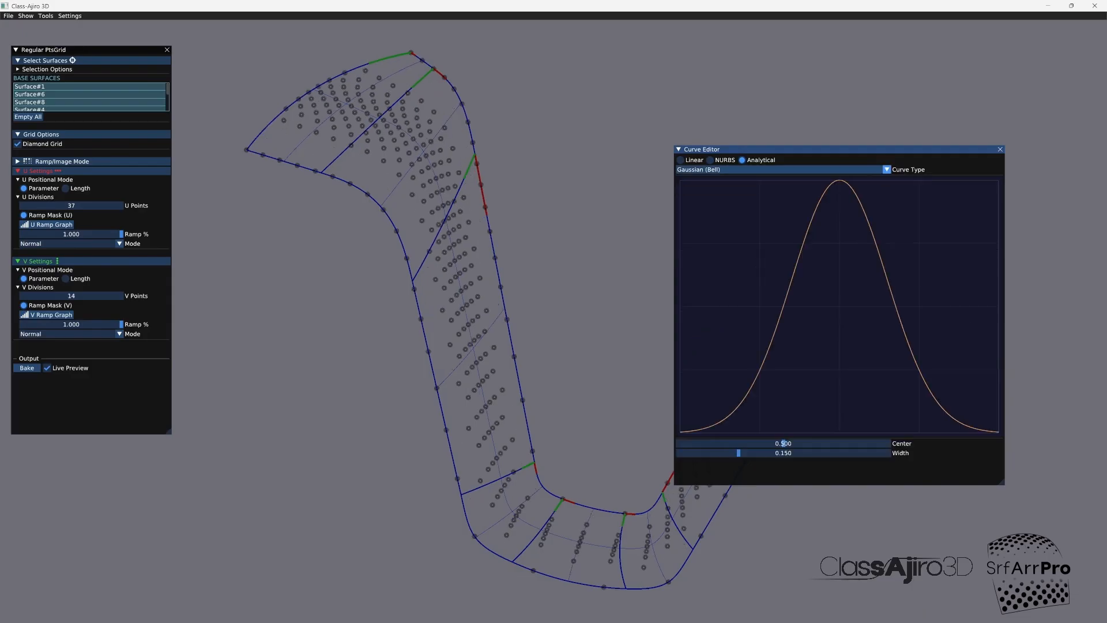
left_click_drag(807, 149, 869, 76)
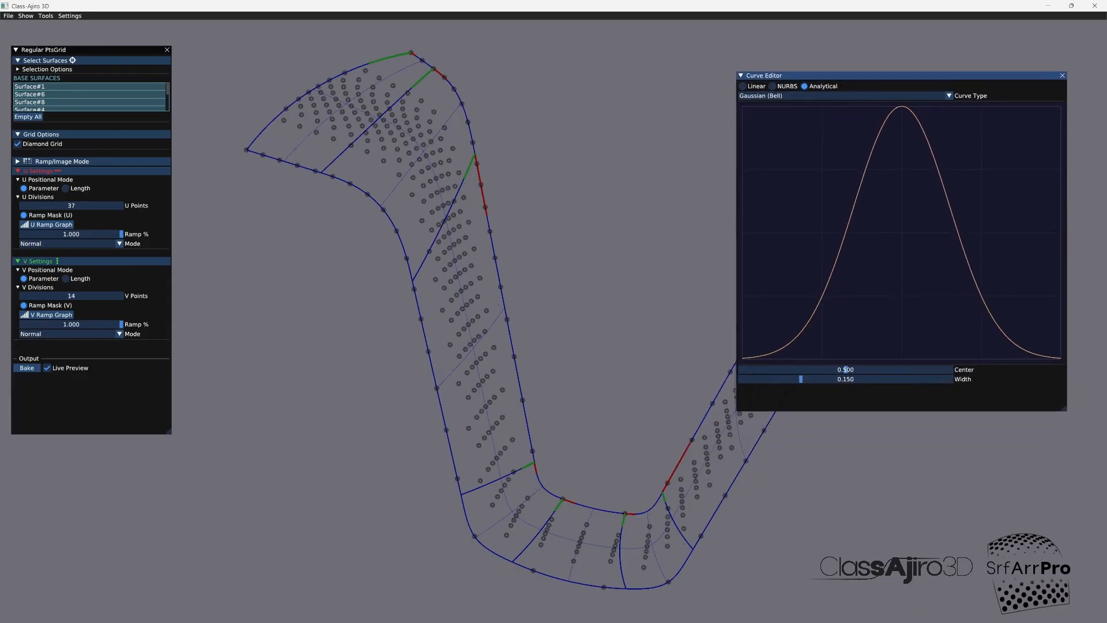
Step: Change the V ramp's curve type to Sigmoid (S-curve) with a steepness of 3.803
left_click(862, 96)
left_click(766, 121)
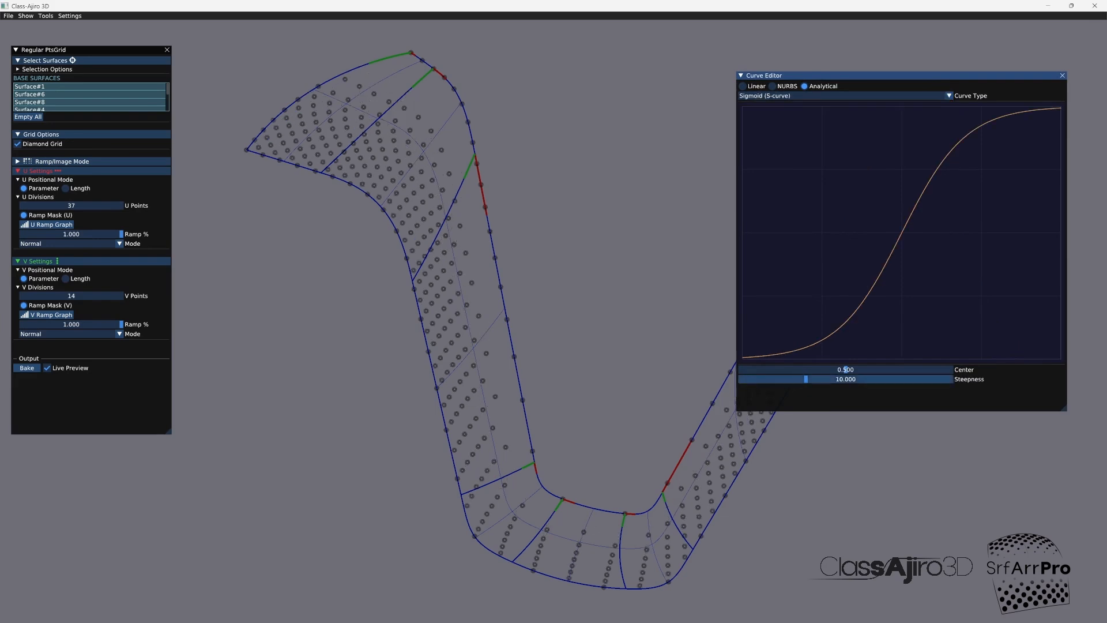
left_click_drag(806, 379, 761, 379)
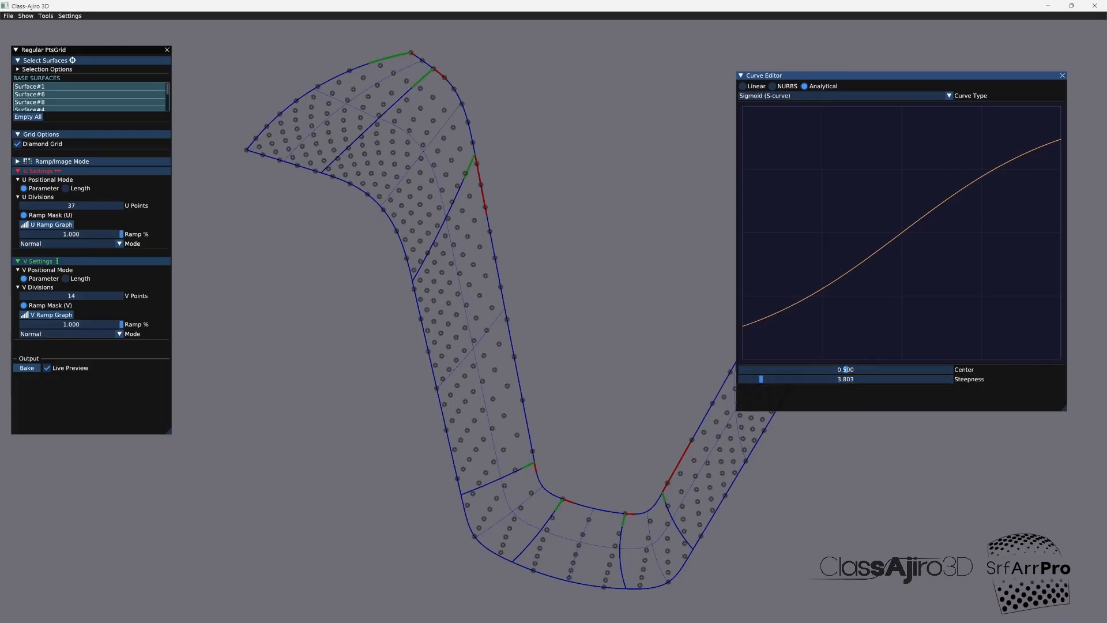
left_click(1062, 76)
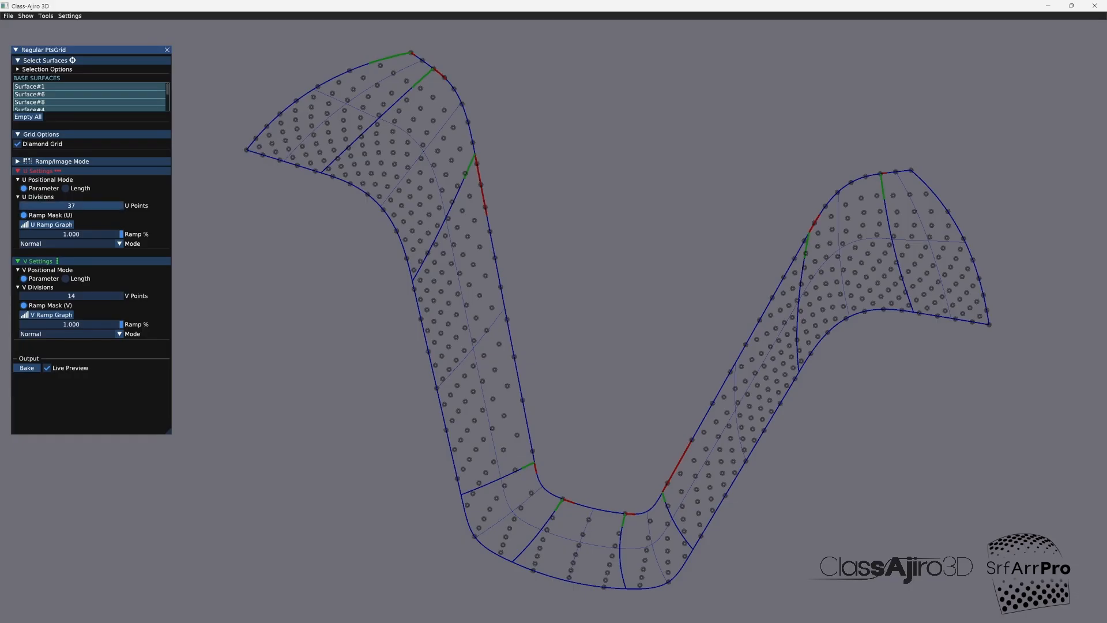
Step: Set the diamond grid to 36 U points and 17 V points, then bake it
left_click_drag(75, 206, 73, 206)
left_click(17, 144)
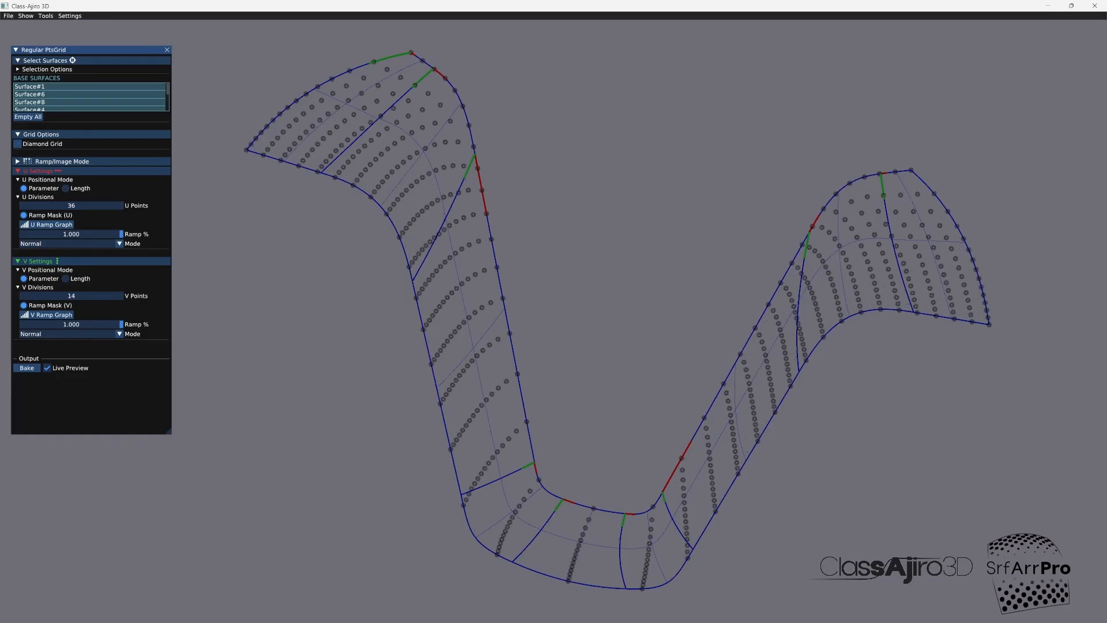
left_click(17, 143)
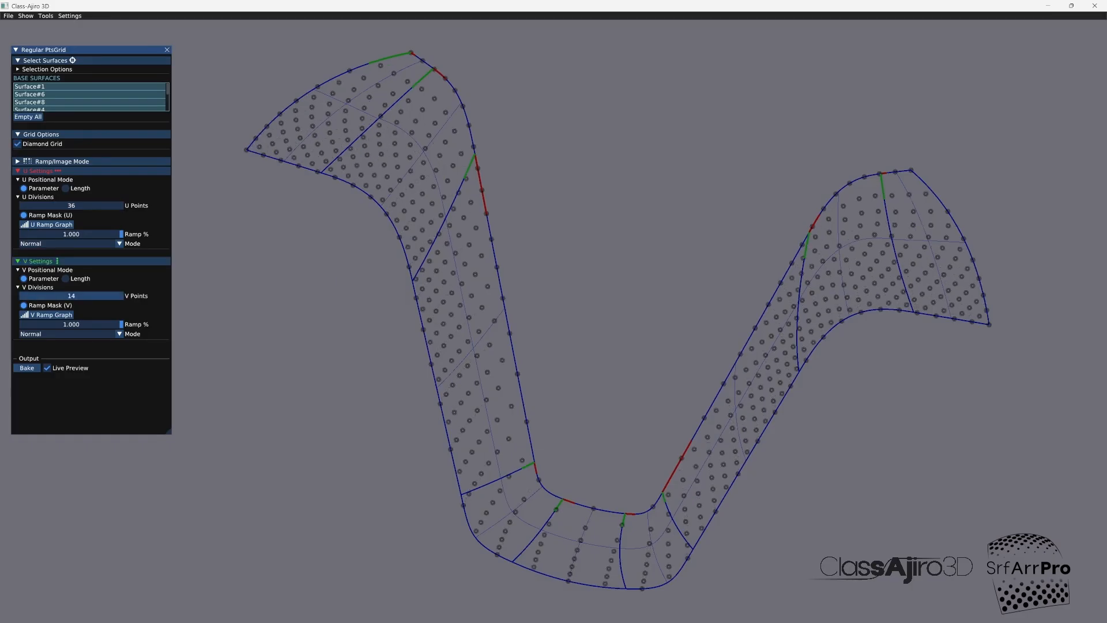
mouse_move(87, 296)
left_mouse_down()
mouse_move(65, 295)
mouse_move(87, 295)
left_mouse_up()
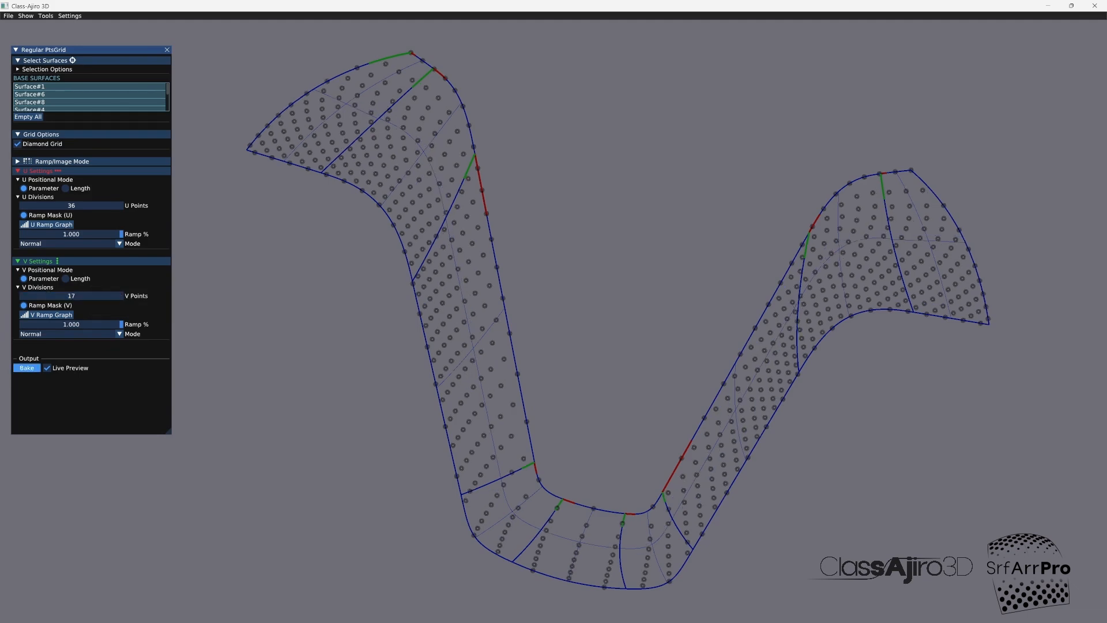
left_click(26, 368)
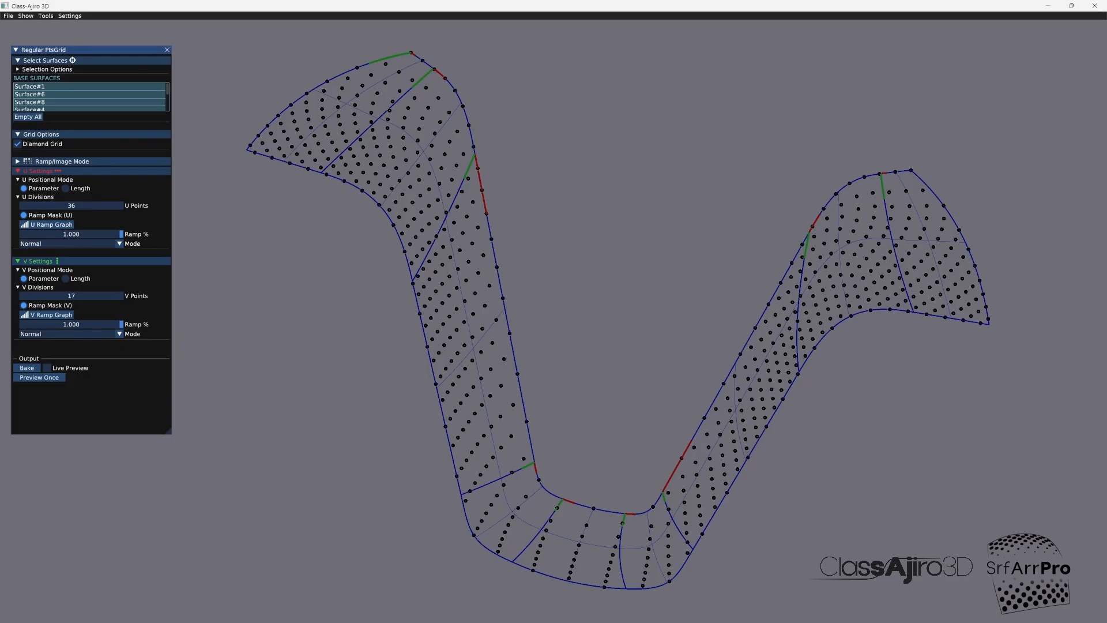
left_click(167, 50)
Step: Choose Regular #20 as the source result for Distribute to PtsGrid and preview the boxes on the strip
left_click(46, 15)
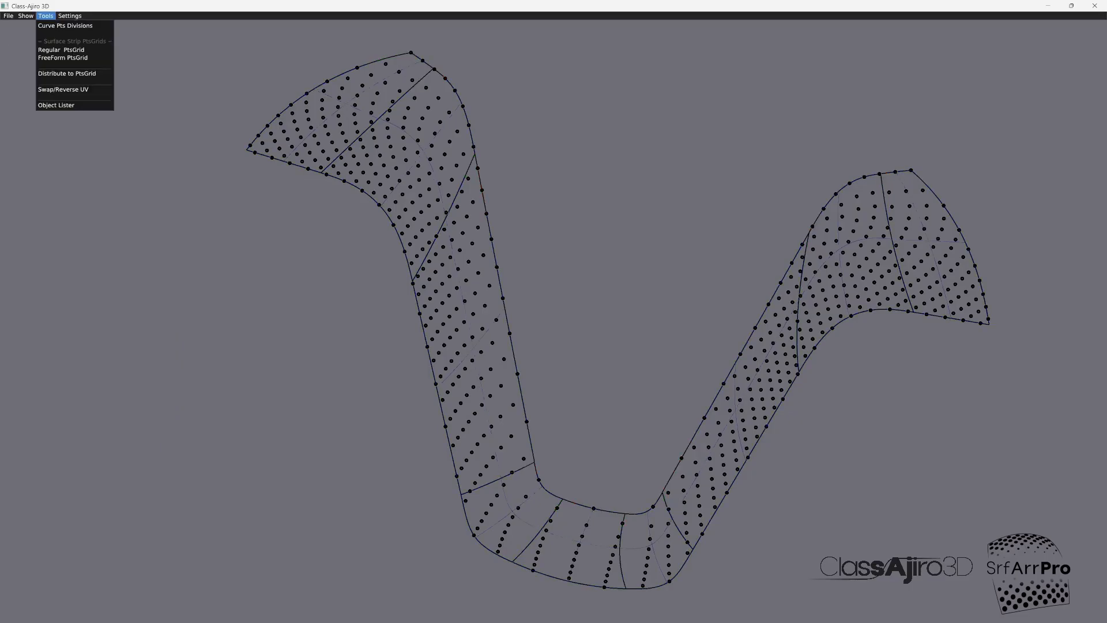
left_click(66, 73)
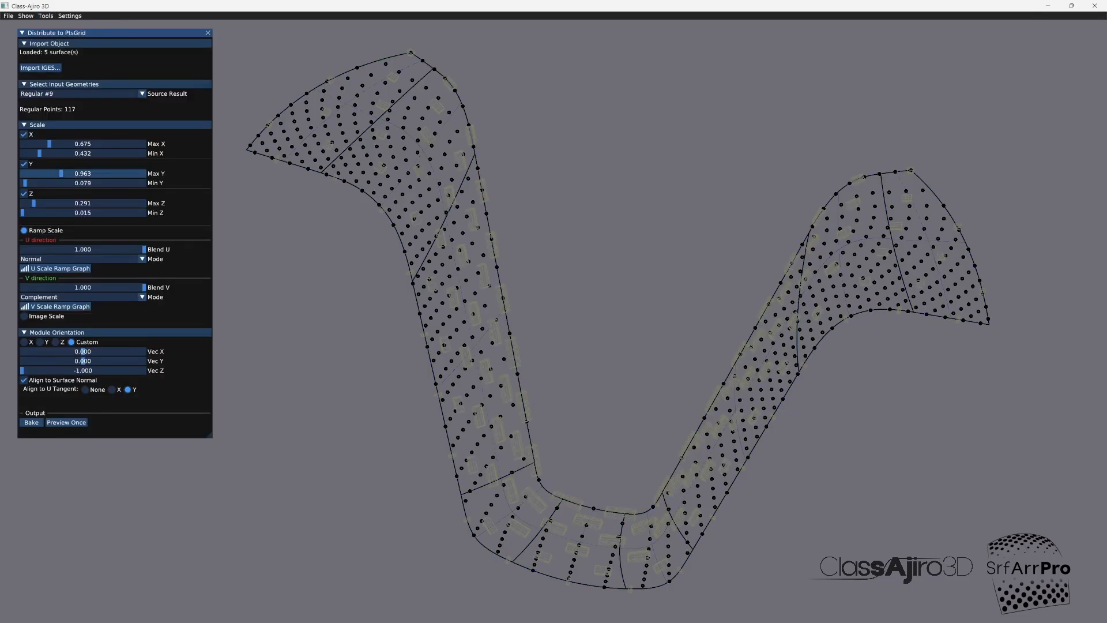
left_click(81, 93)
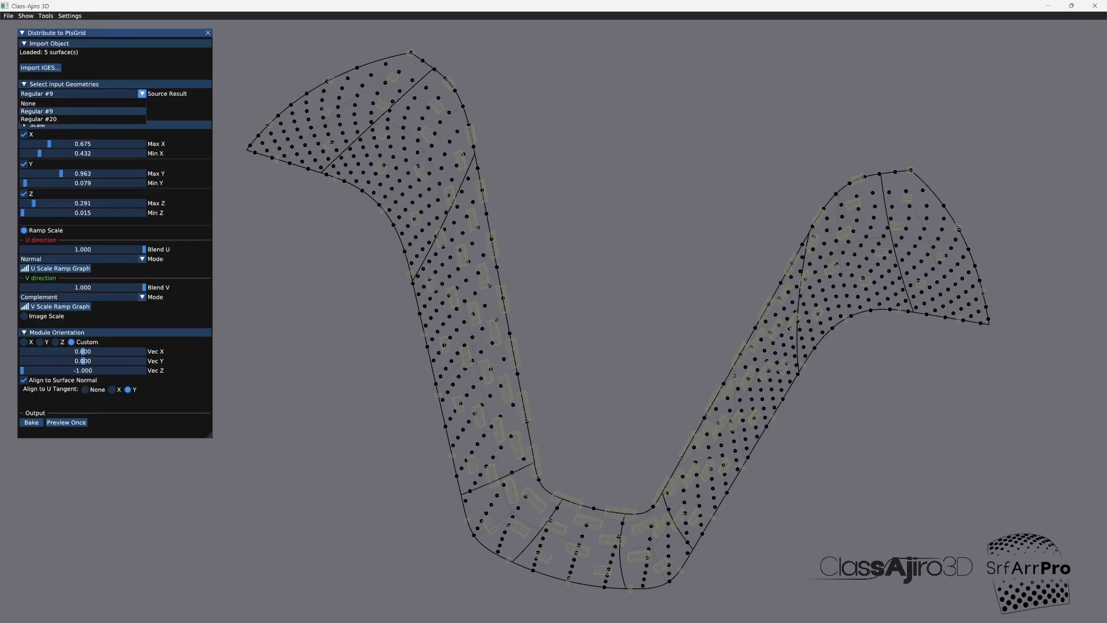
left_click(81, 118)
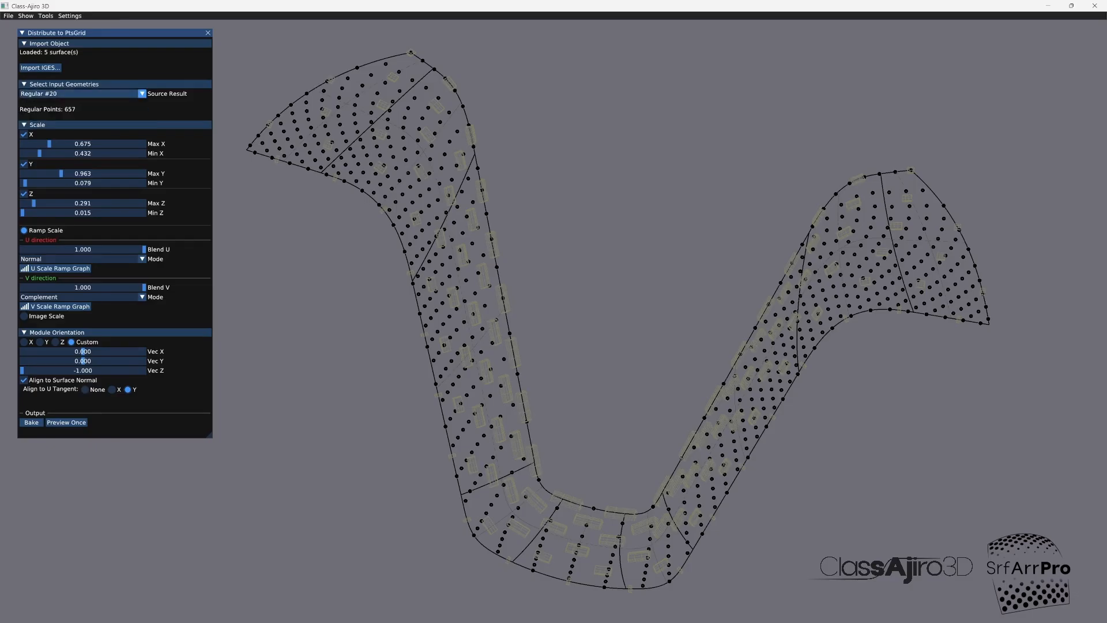
left_click(66, 423)
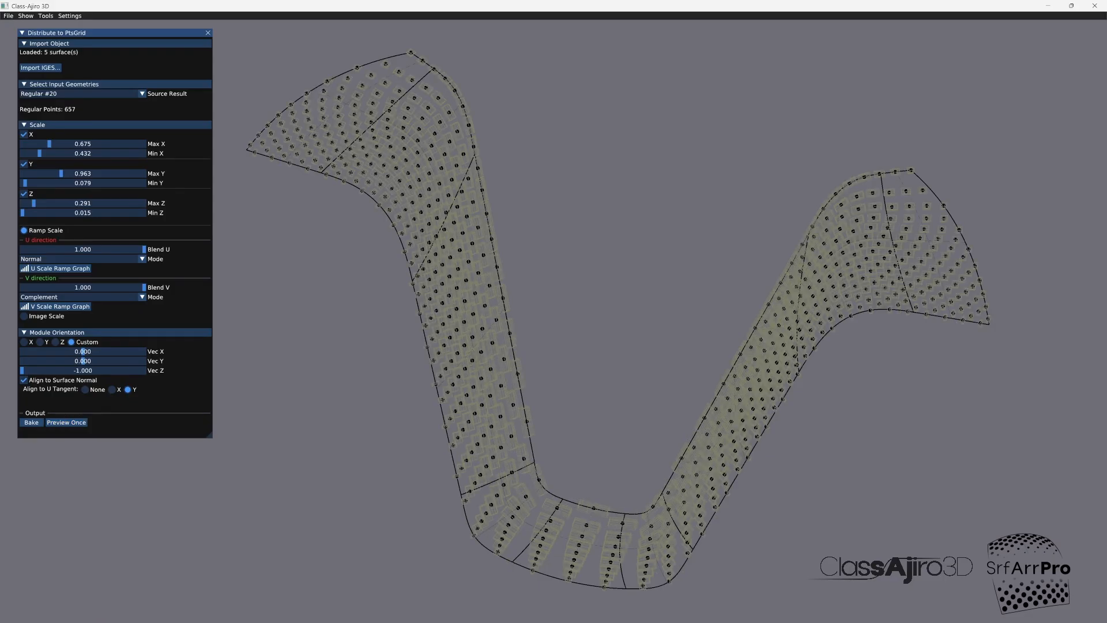
mouse_move(561, 501)
left_mouse_down()
mouse_move(680, 490)
mouse_move(568, 496)
mouse_move(547, 449)
mouse_move(565, 502)
left_mouse_up()
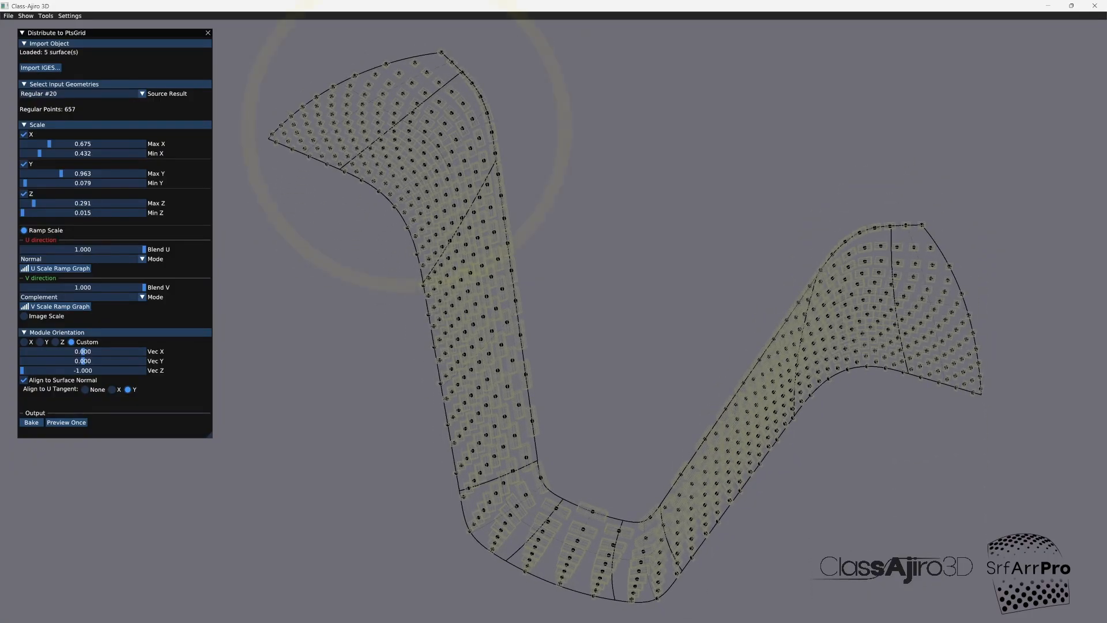
Step: Delete the Regular #20 points grid from the Object Lister, leaving the box distribution setup closed
left_click_drag(565, 501, 592, 506)
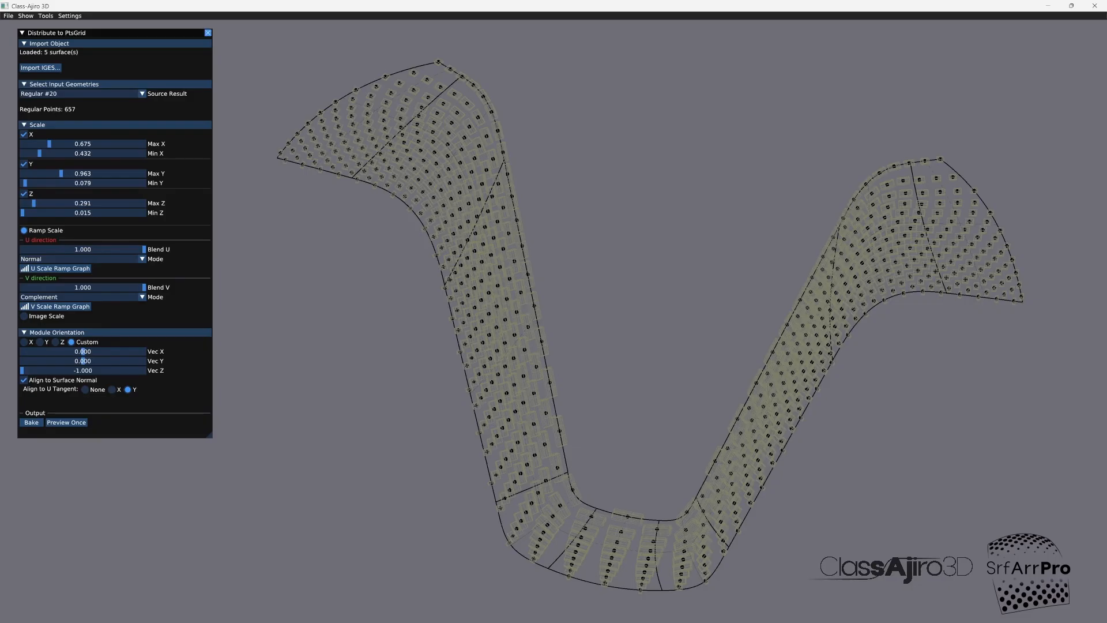
left_click(207, 33)
left_click(45, 15)
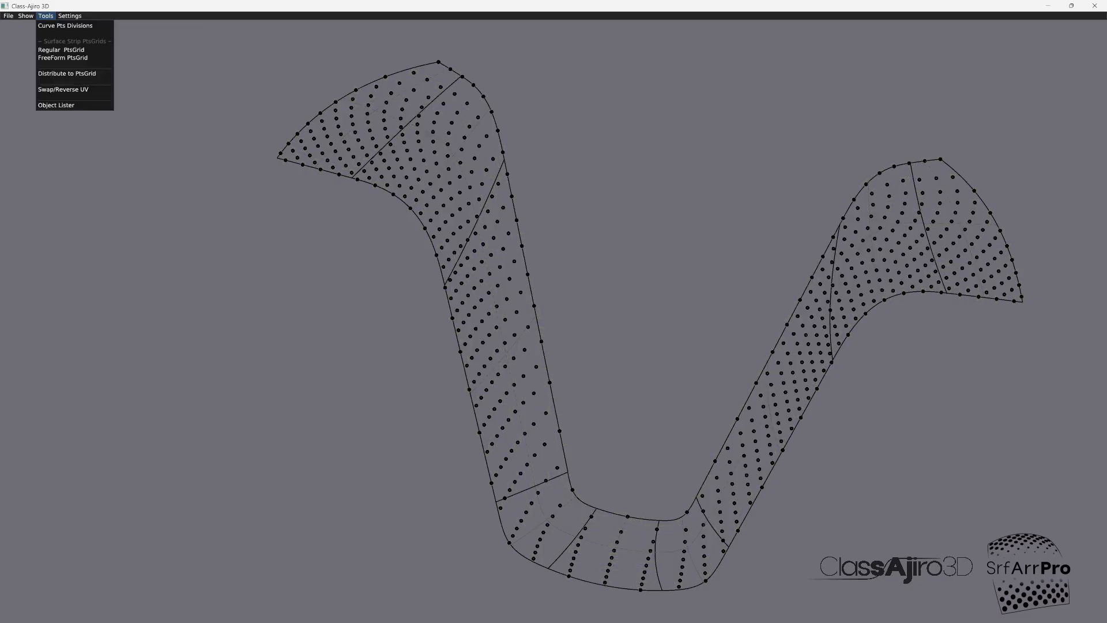
left_click(56, 105)
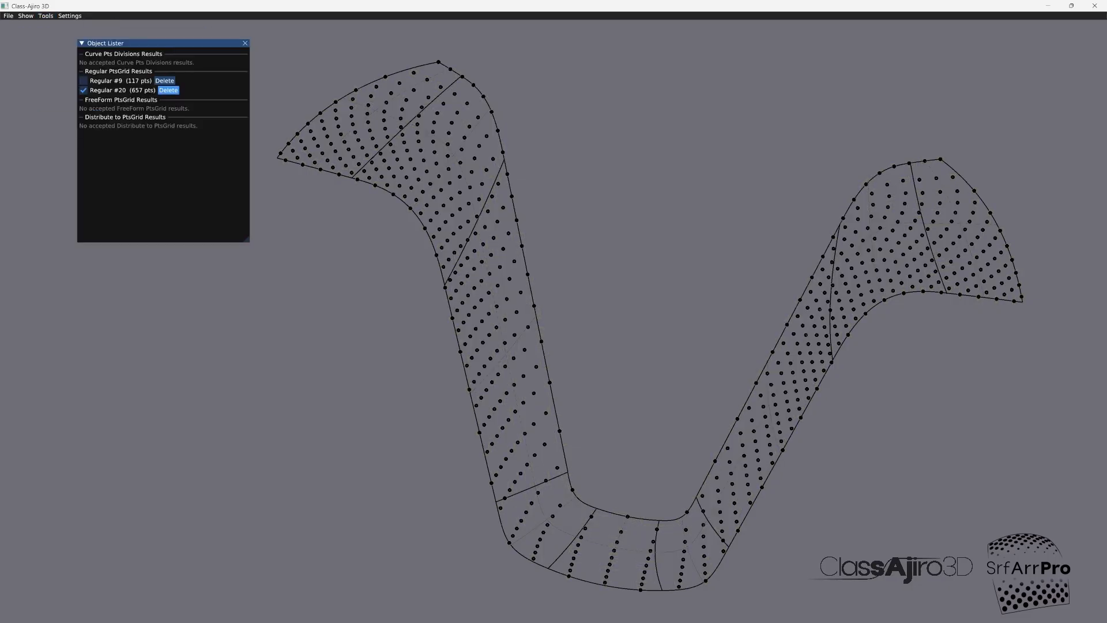
left_click(168, 90)
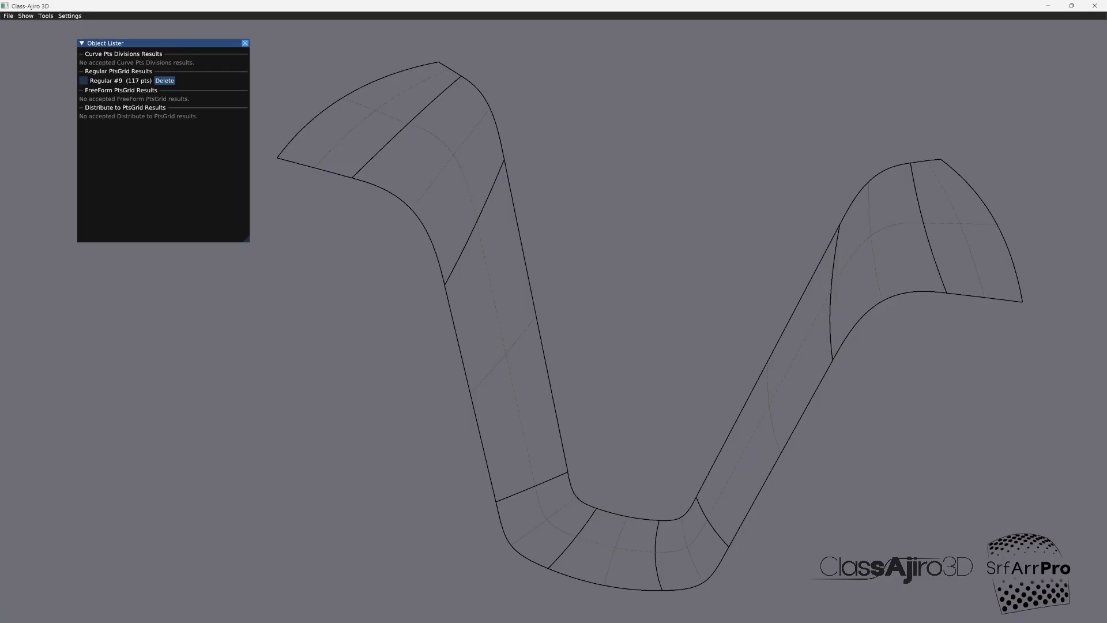
left_click(245, 43)
Step: Reshape the regular grid's U ramp NURBS curve into a symmetric arch, with both end CVs at 0 and the three middle CVs at 1
left_click(46, 15)
left_click(60, 49)
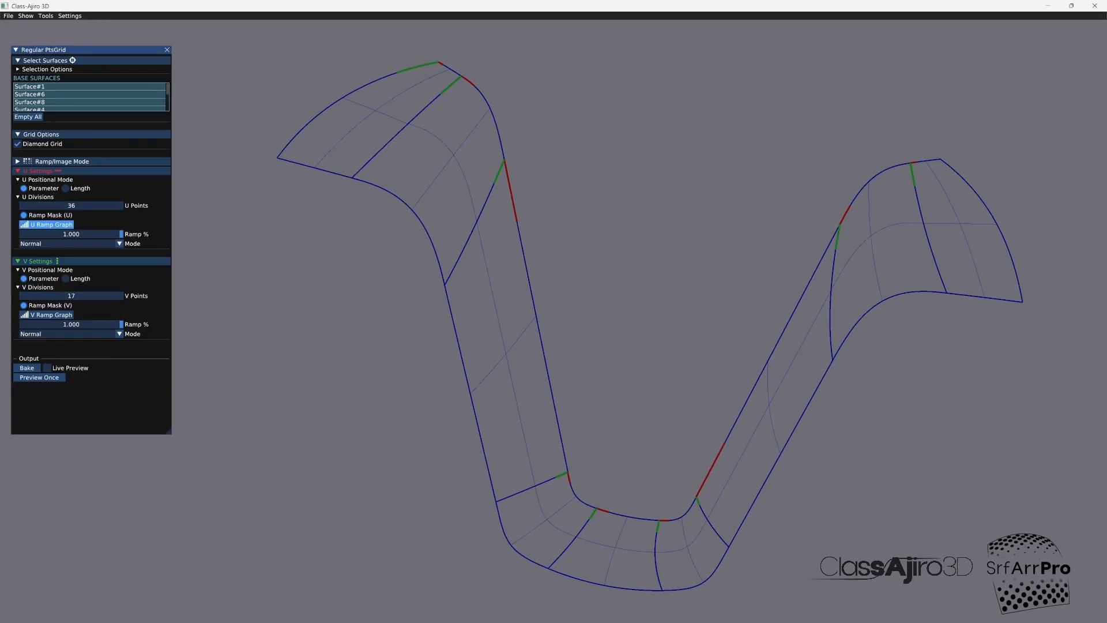
left_click(52, 224)
left_click_drag(742, 115, 742, 358)
left_click_drag(902, 359, 901, 116)
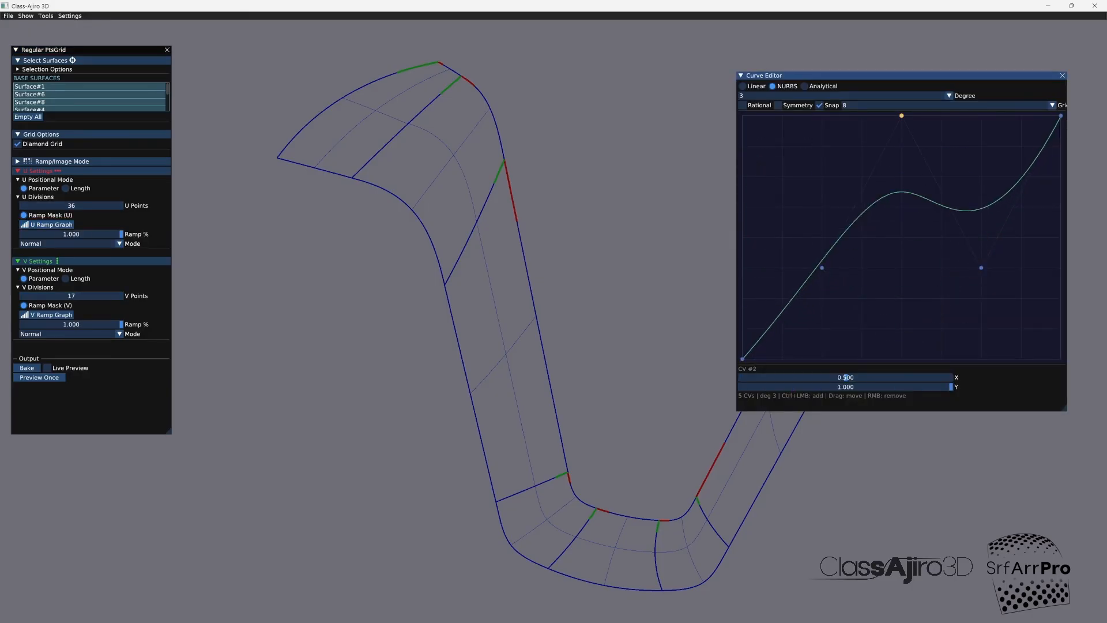
left_click_drag(981, 267, 981, 175)
left_click_drag(1061, 115, 1060, 359)
left_click_drag(822, 267, 821, 115)
left_click(981, 176)
left_click_drag(981, 176, 981, 115)
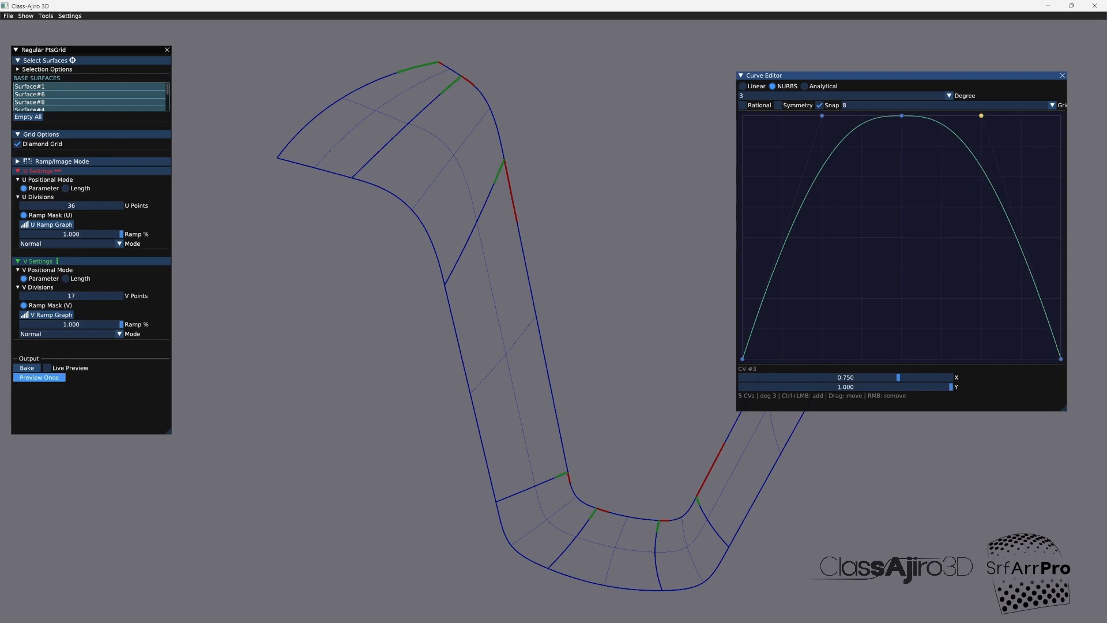
Step: Turn on live preview of the points grid and set the V ramp mode to Complement
left_click(47, 368)
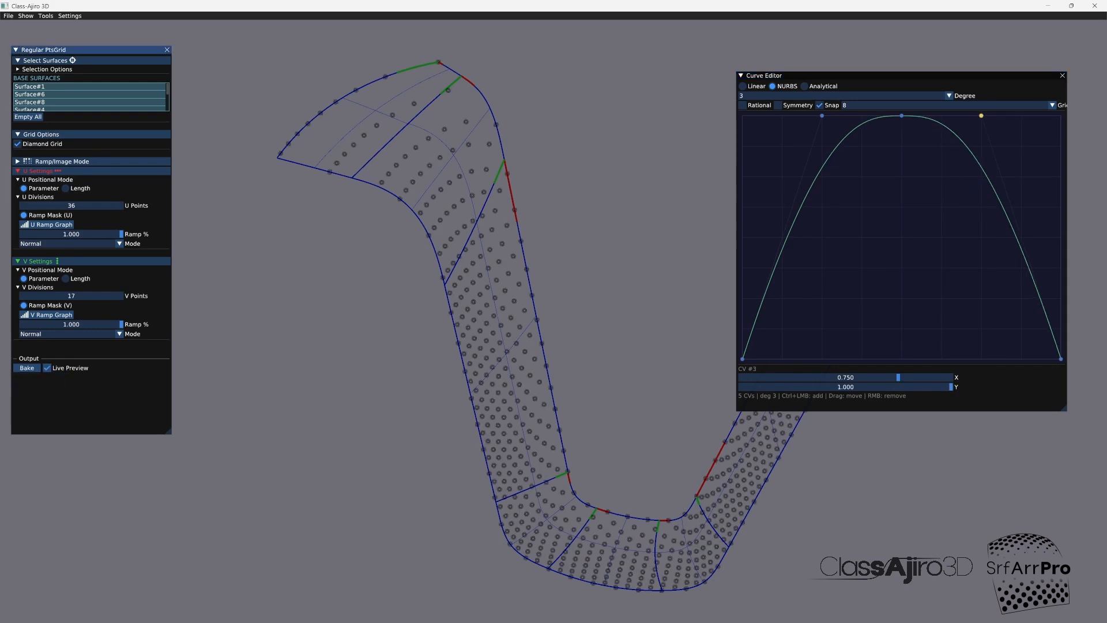
middle_click_drag(496, 346, 394, 336)
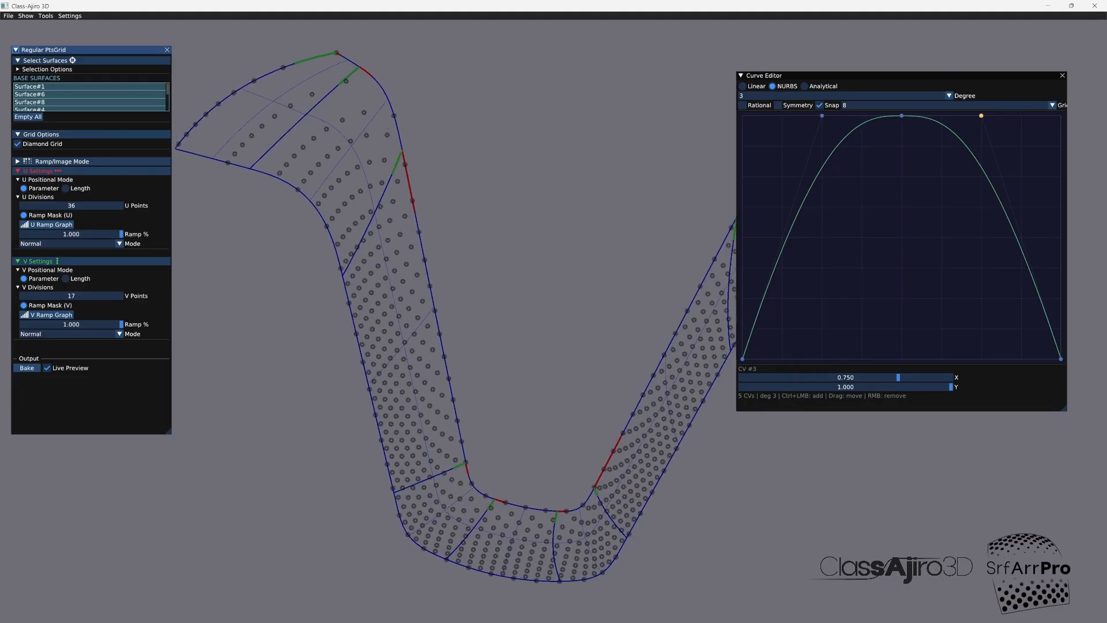
mouse_move(394, 337)
left_mouse_down()
mouse_move(340, 327)
mouse_move(328, 282)
mouse_move(305, 335)
mouse_move(282, 323)
mouse_move(381, 323)
left_mouse_up()
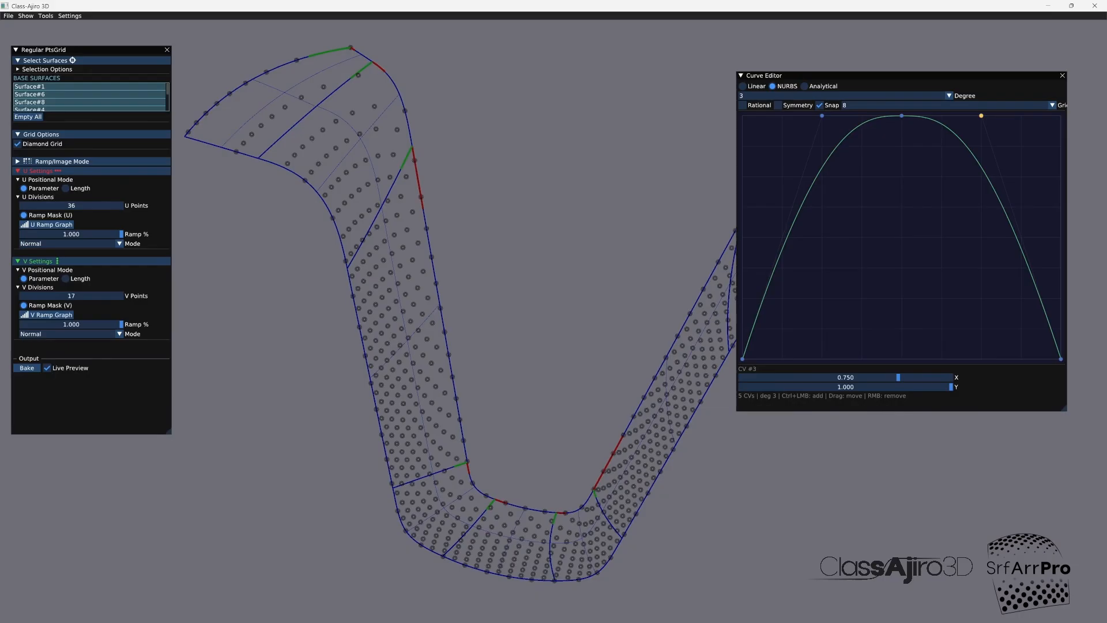
left_click(69, 334)
left_click(69, 359)
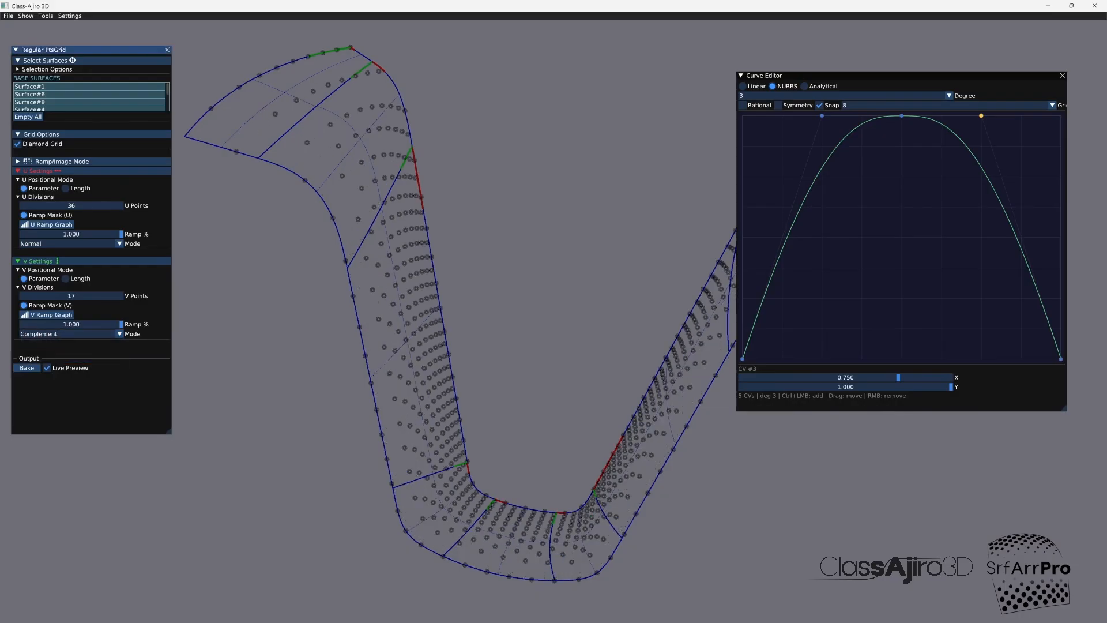
mouse_move(260, 311)
left_mouse_down()
mouse_move(288, 296)
mouse_move(276, 305)
left_mouse_up()
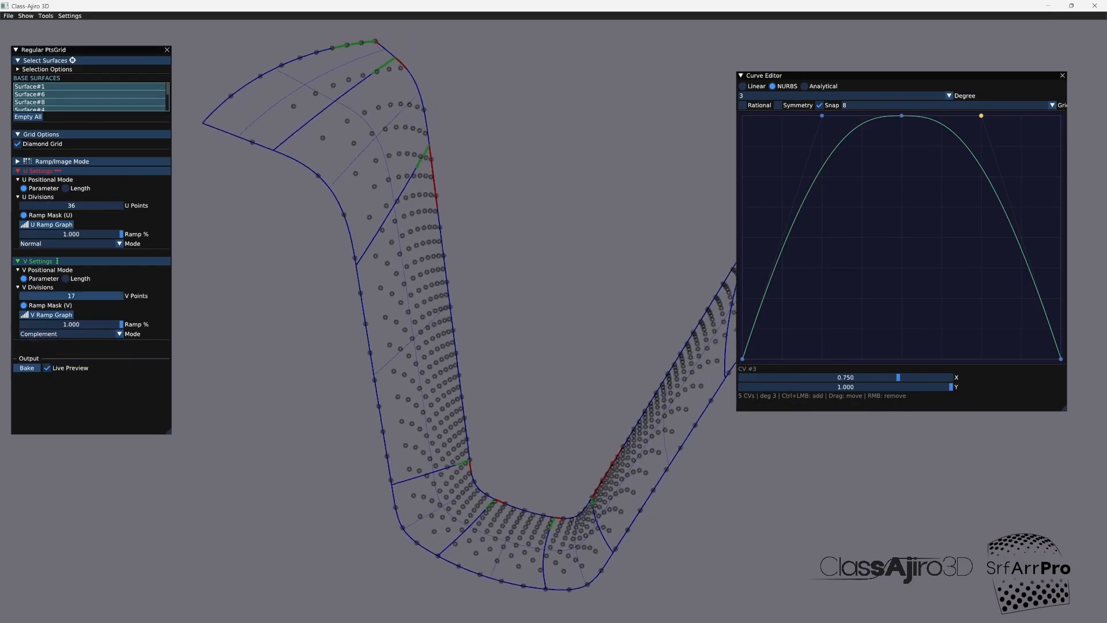
Step: Set the V ramp's Sigmoid curve to a steepness of 1.000 and a center of 0.670
left_click(52, 315)
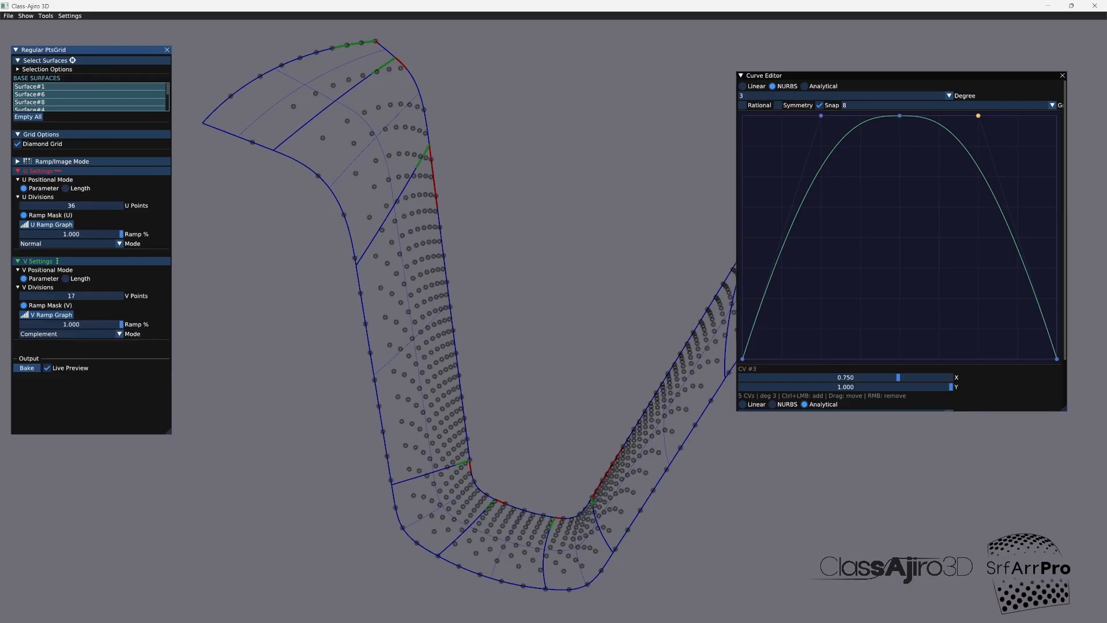
left_click(1062, 76)
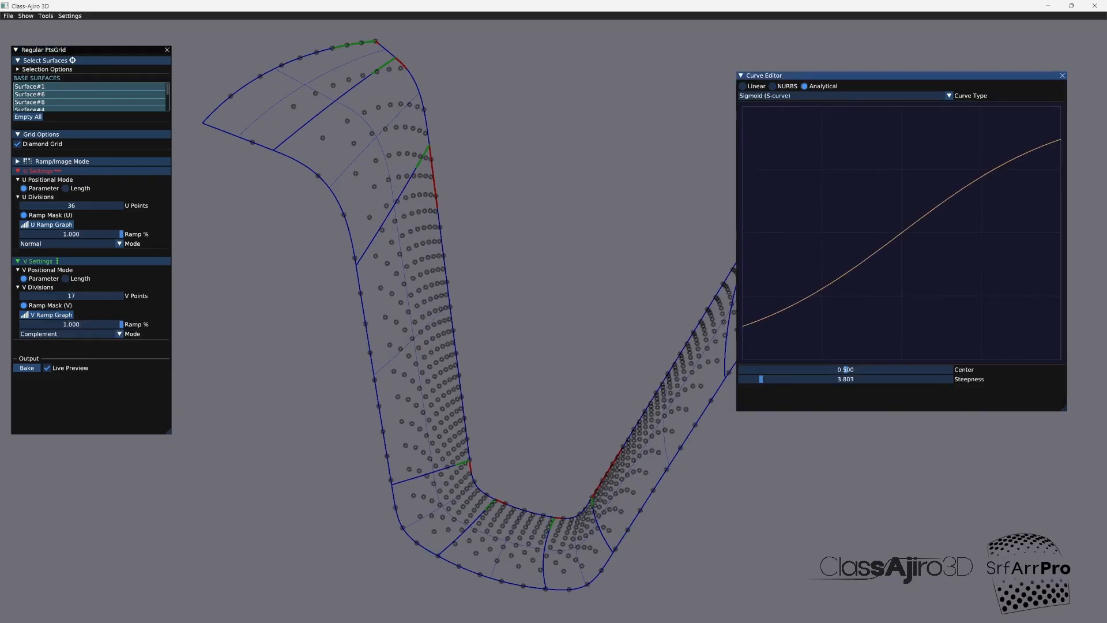
mouse_move(761, 379)
left_mouse_down()
mouse_move(770, 378)
mouse_move(740, 379)
left_mouse_up()
left_click_drag(845, 369, 881, 369)
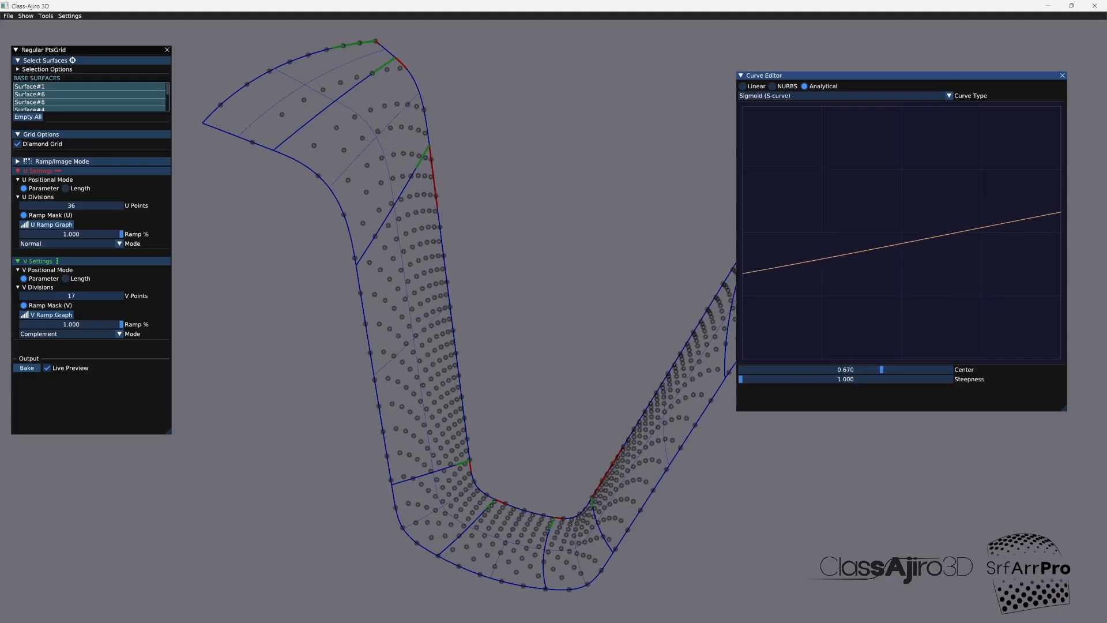
left_click(1061, 76)
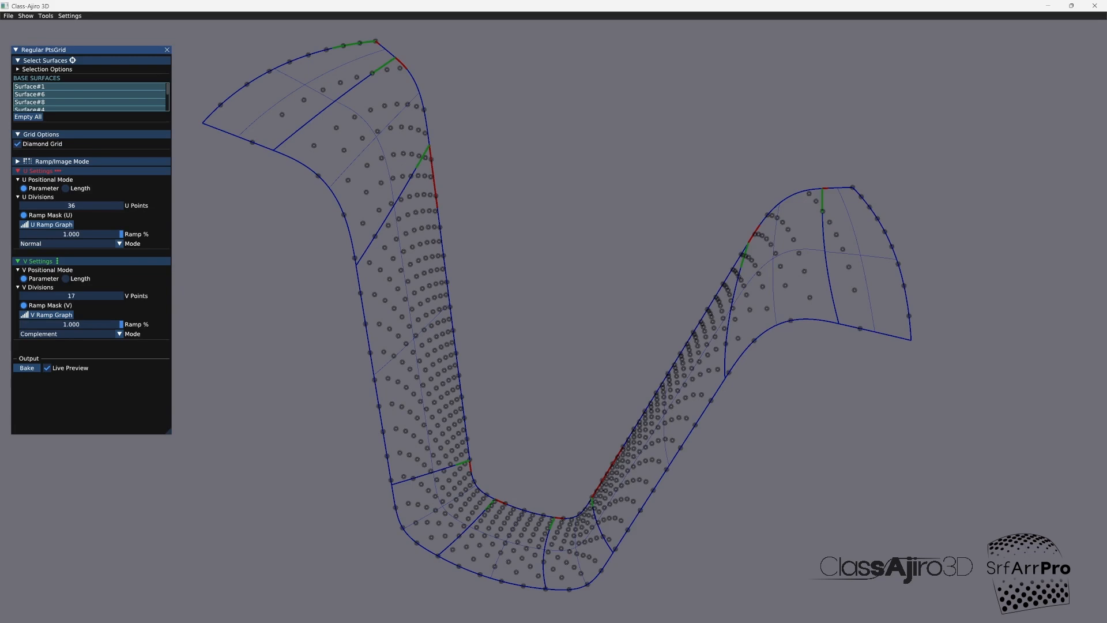
Step: Set the diamond grid to 8 V points and 47 U points, turn off live preview and bake it
mouse_move(69, 295)
left_mouse_down()
mouse_move(108, 295)
mouse_move(71, 296)
left_mouse_up()
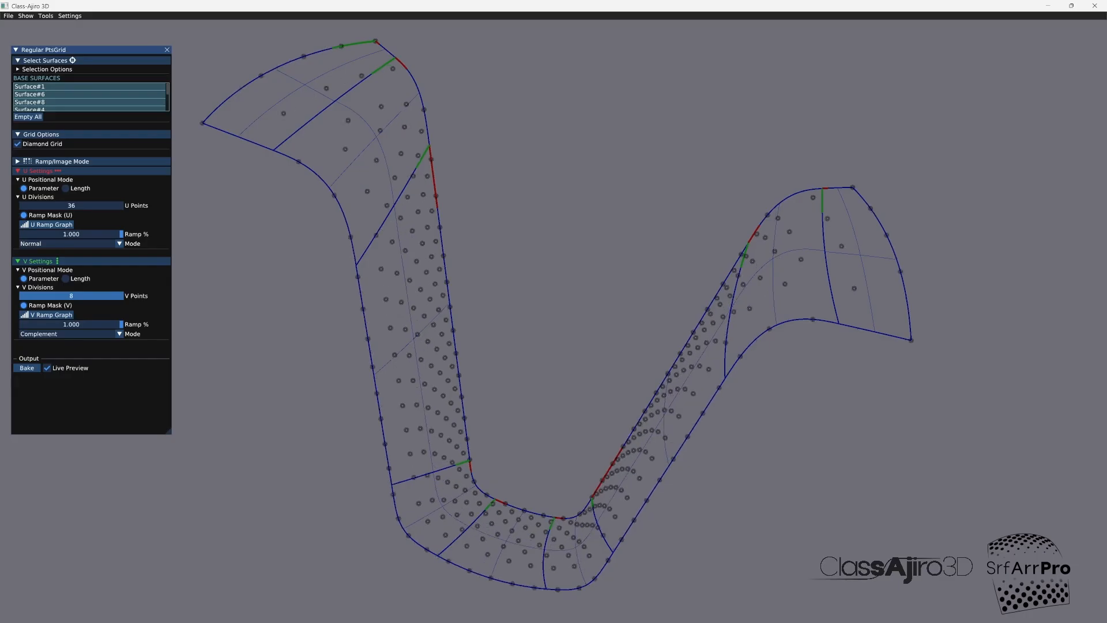
left_click_drag(77, 205, 92, 206)
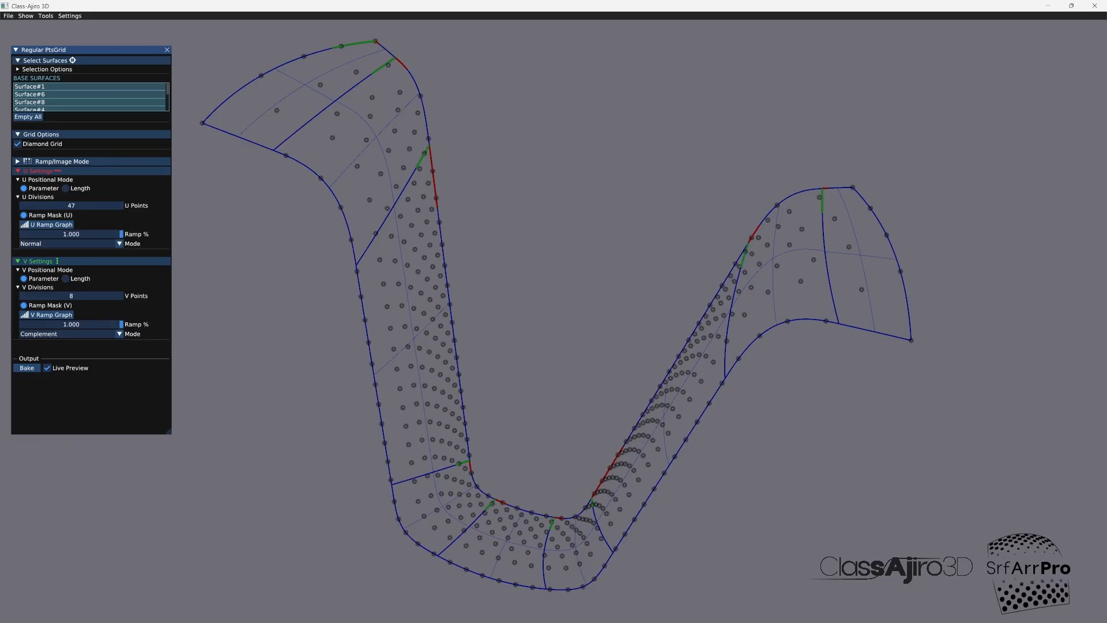
left_click(47, 367)
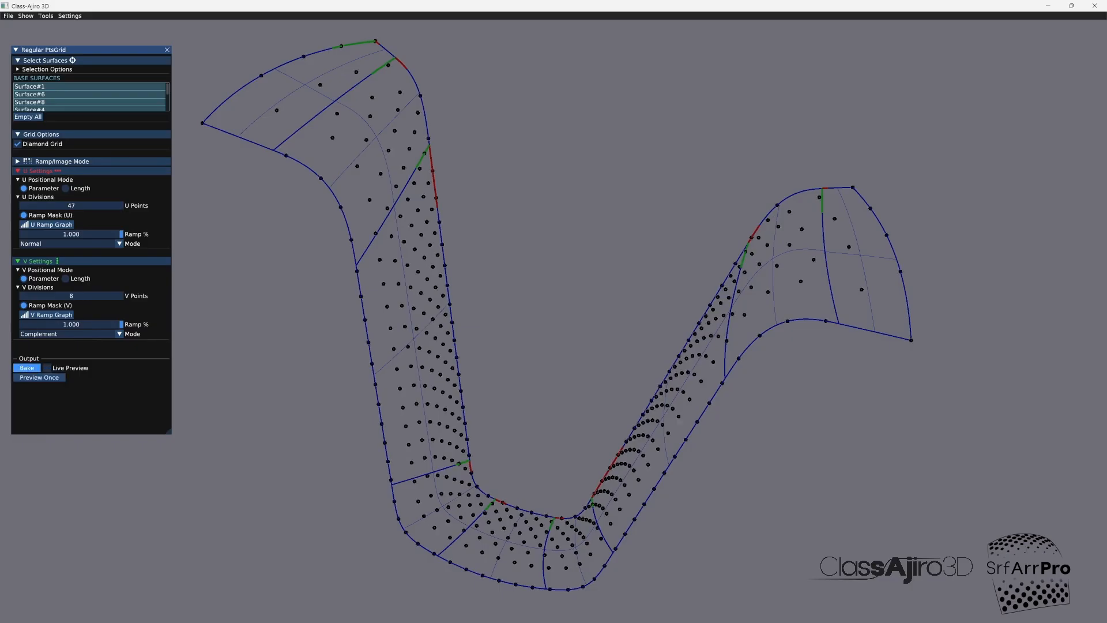
left_click(167, 50)
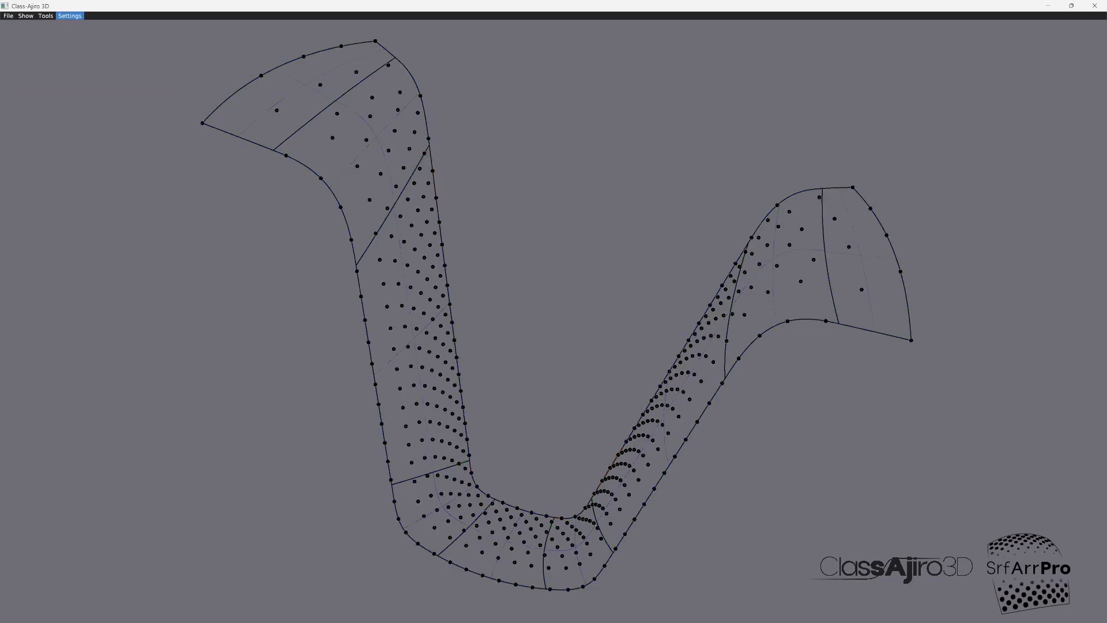
Step: Choose Regular #21 as the source result for Distribute to PtsGrid and preview the boxes once
left_click(45, 16)
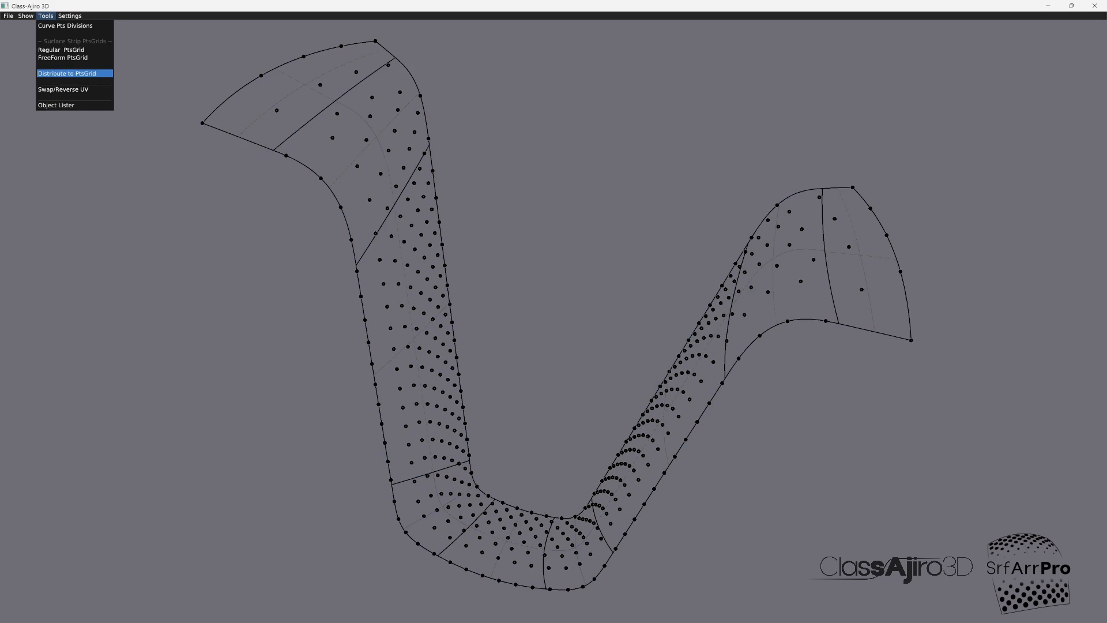
left_click(67, 74)
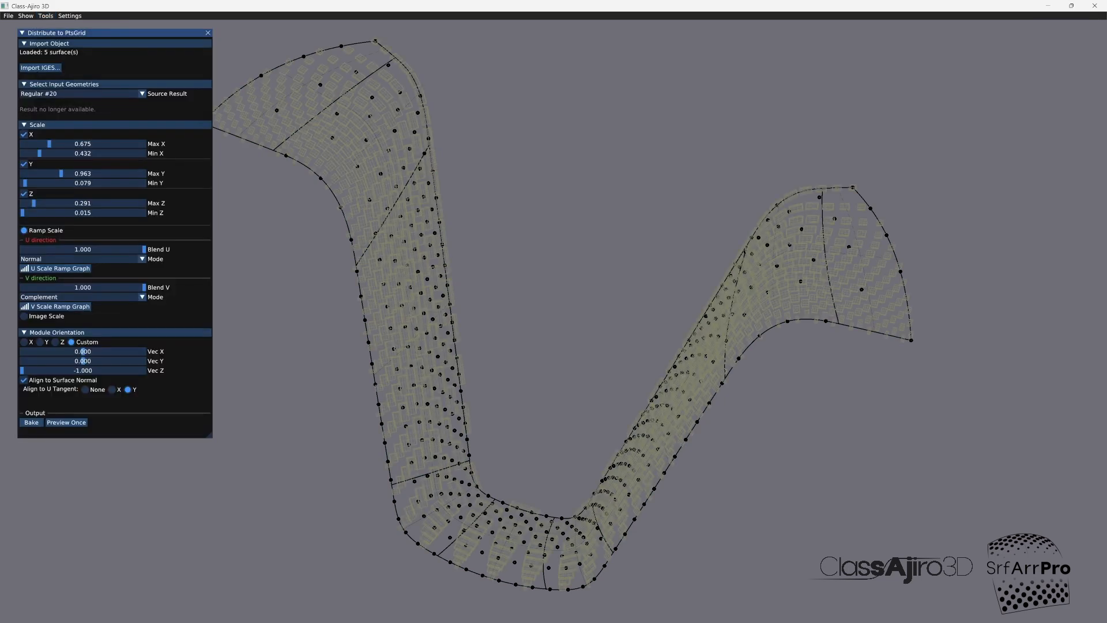
left_click(81, 94)
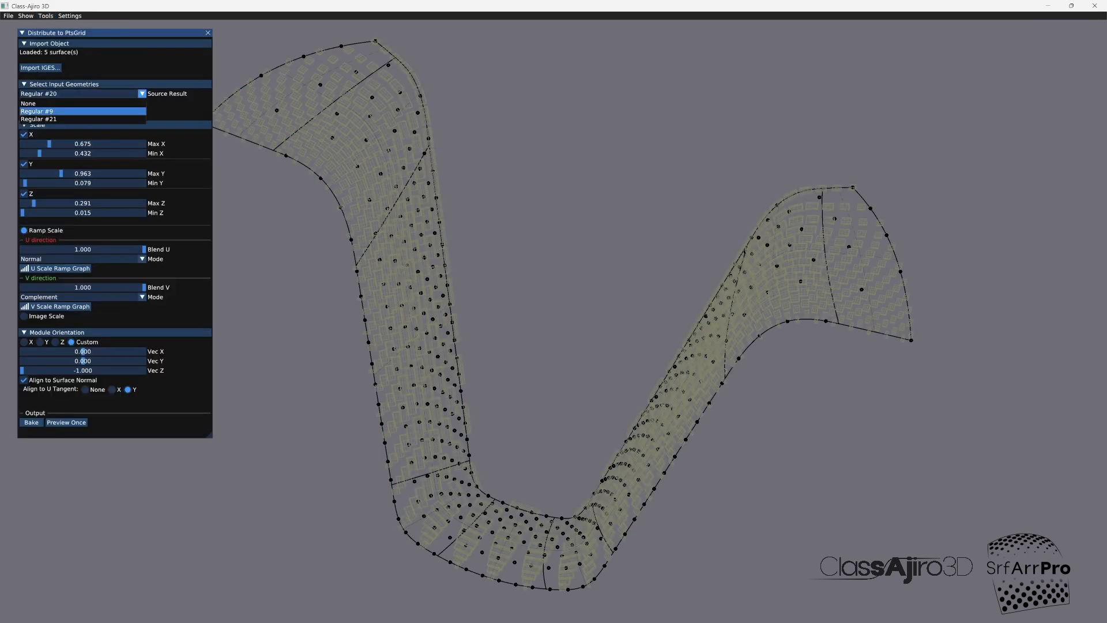
left_click(39, 119)
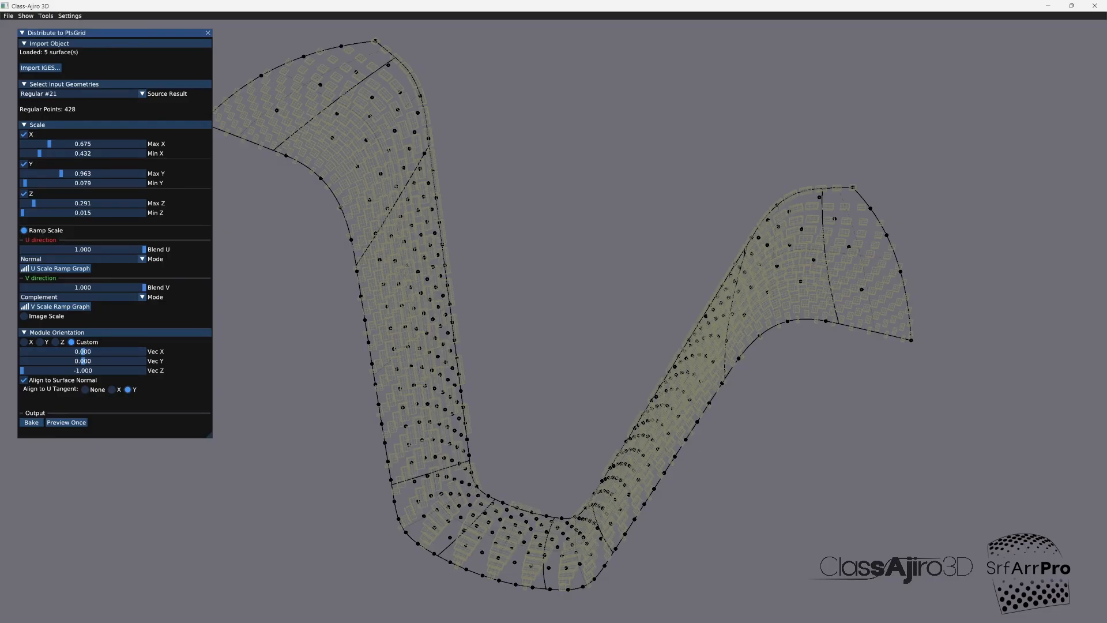
left_click(66, 422)
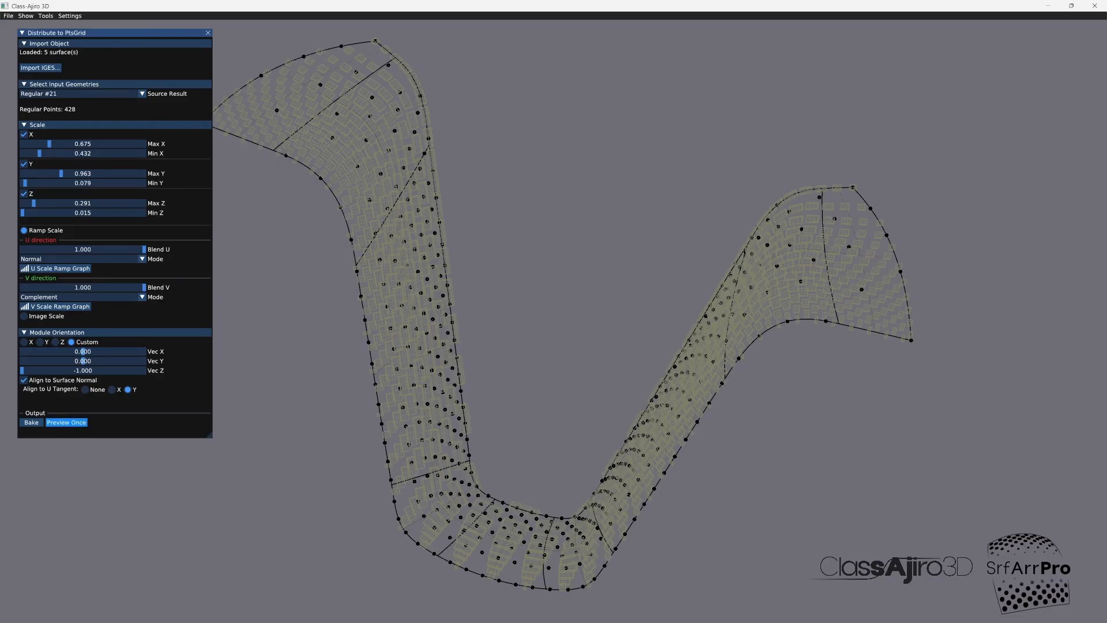
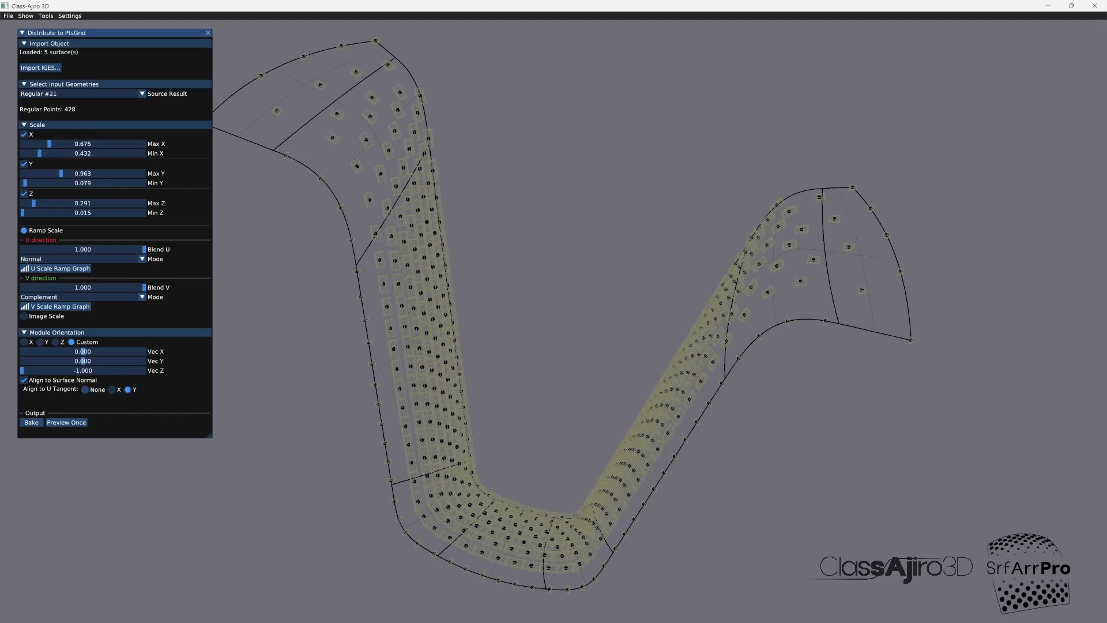
Step: Set the modules' Align to U Tangent to None and preview the boxes once, inspecting the strip's lower bend
left_click(84, 389)
left_click(67, 422)
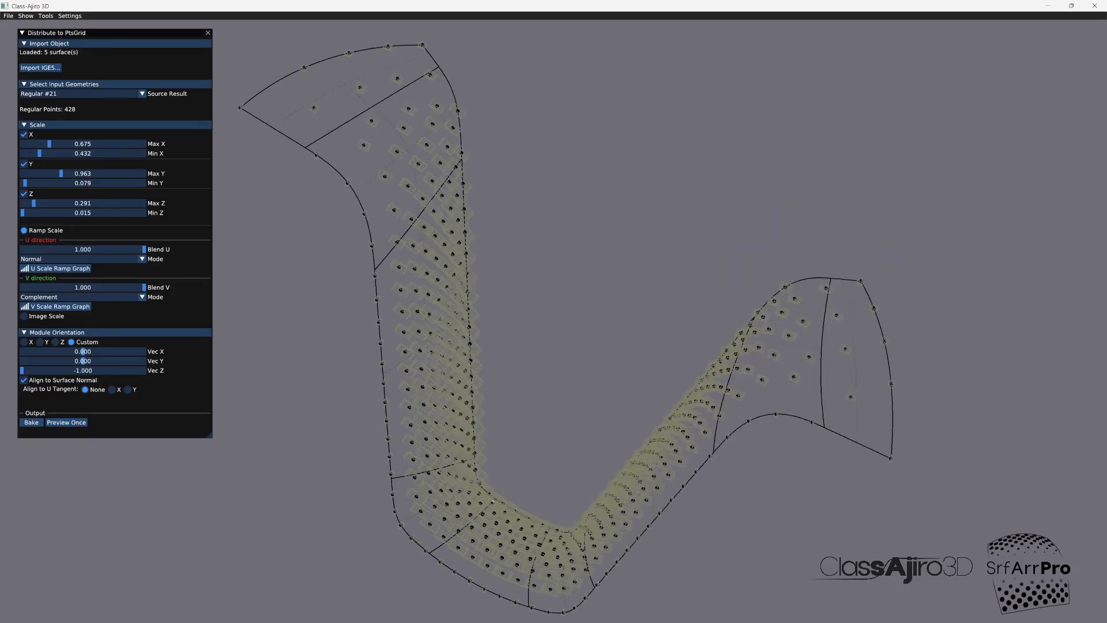
scroll(472, 430, "up", 5)
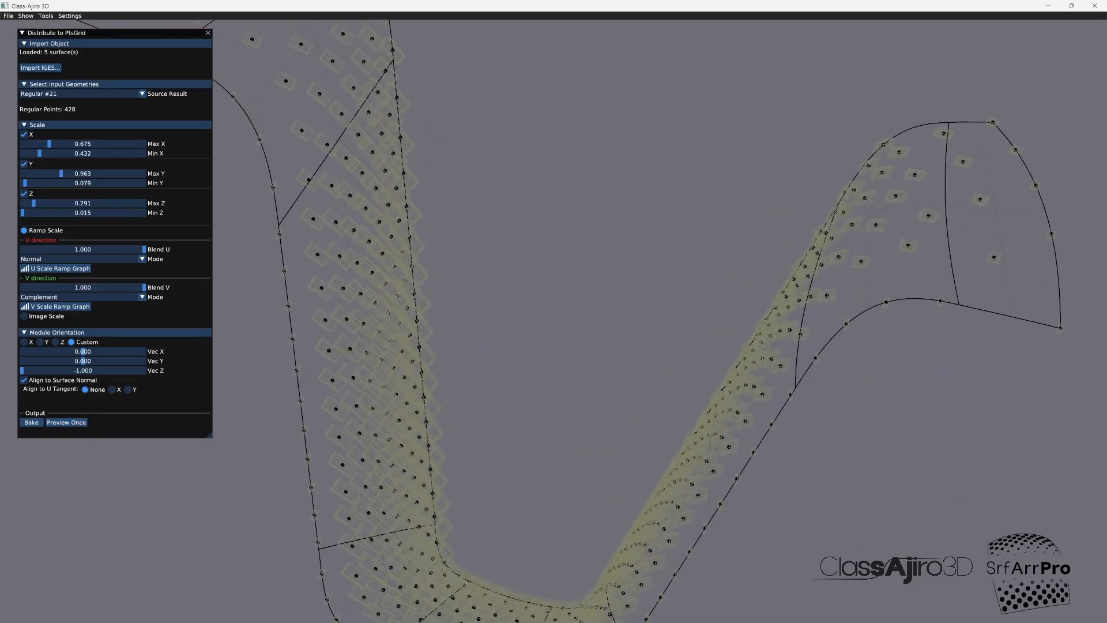
left_click_drag(473, 430, 472, 284)
scroll(473, 284, "up", 5)
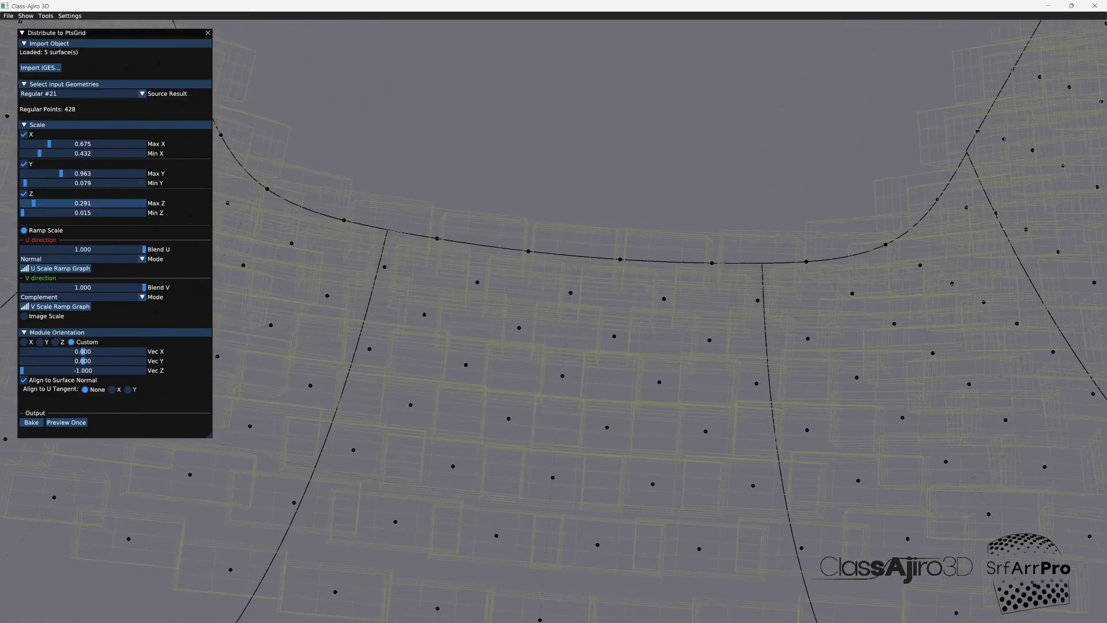
Step: Reduce the box scale to Max X 0.336, Min X 0.170 and Max Y 0.425, and refresh the one-time preview
left_click_drag(61, 173, 45, 173)
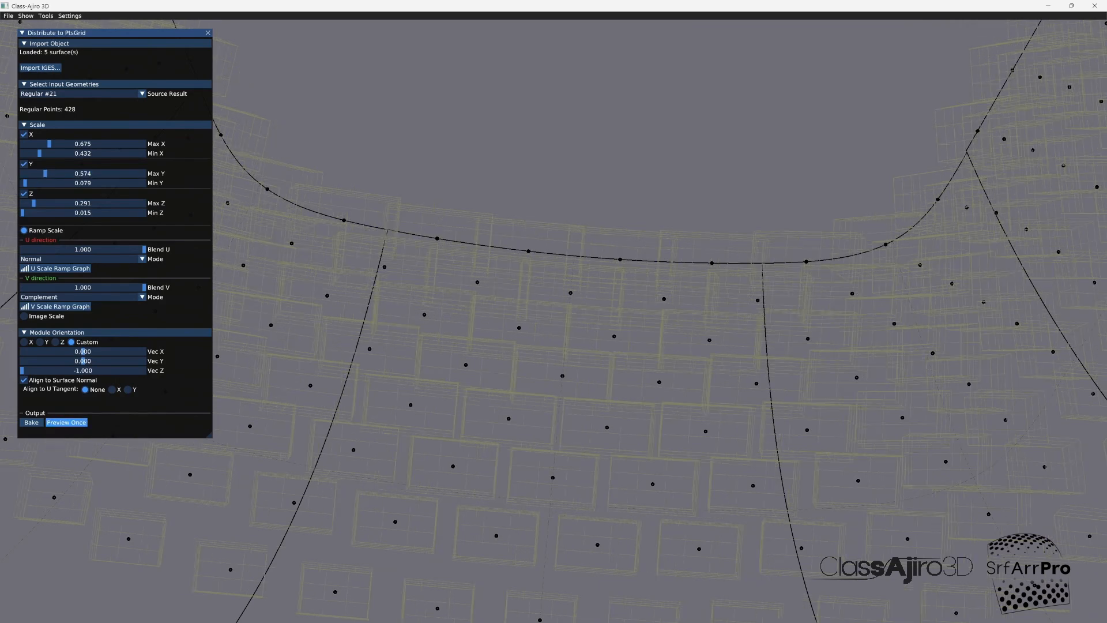
left_click_drag(49, 144, 33, 154)
left_click(67, 423)
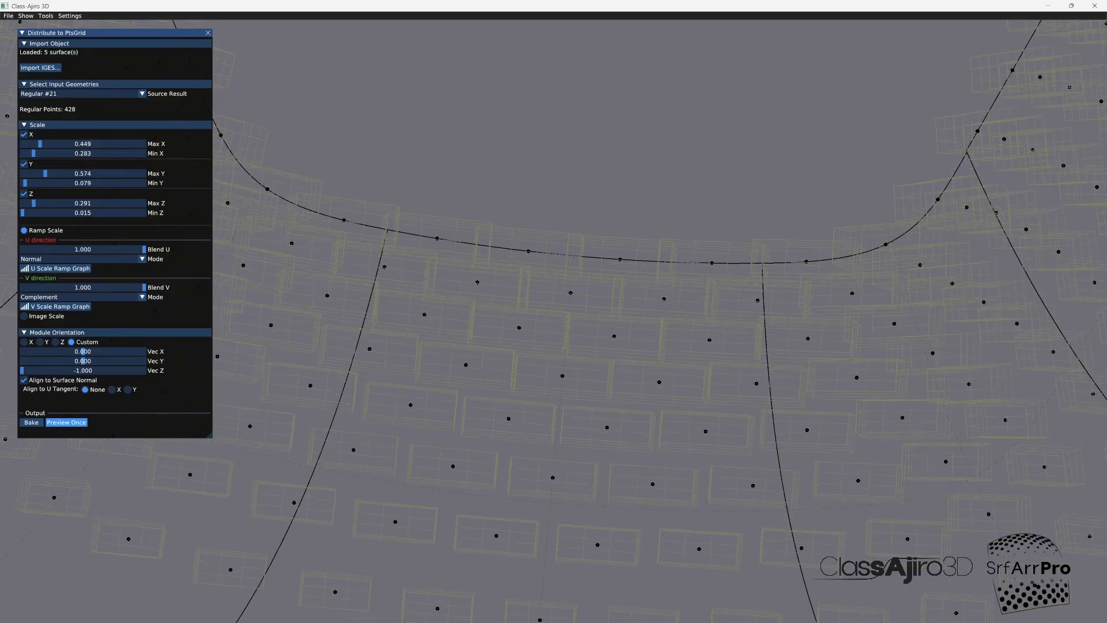
left_click_drag(45, 174, 44, 173)
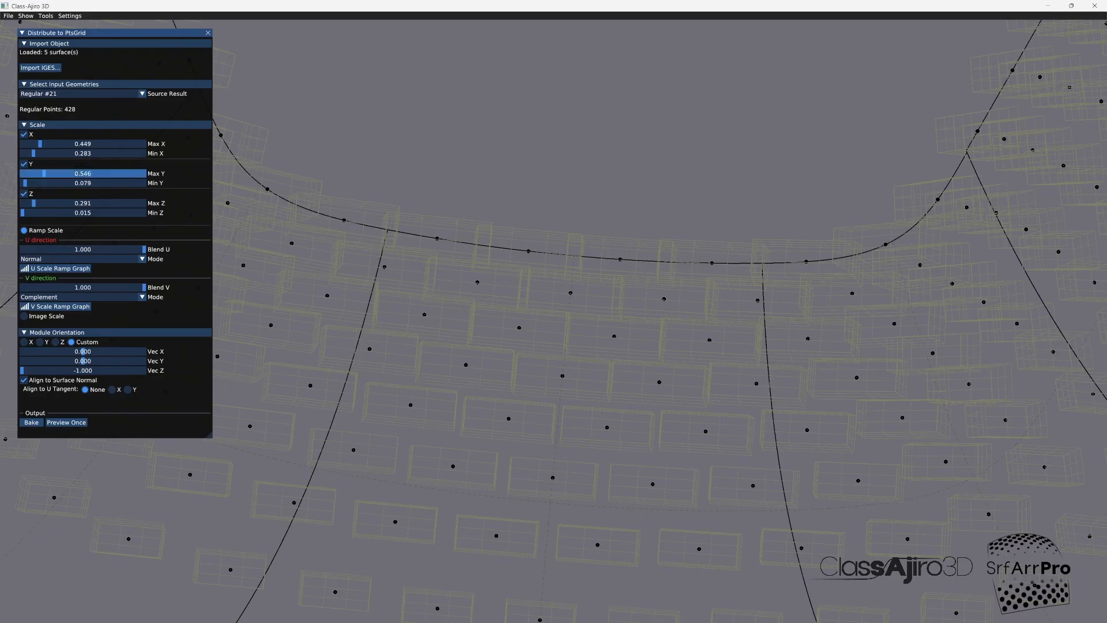
left_click(66, 423)
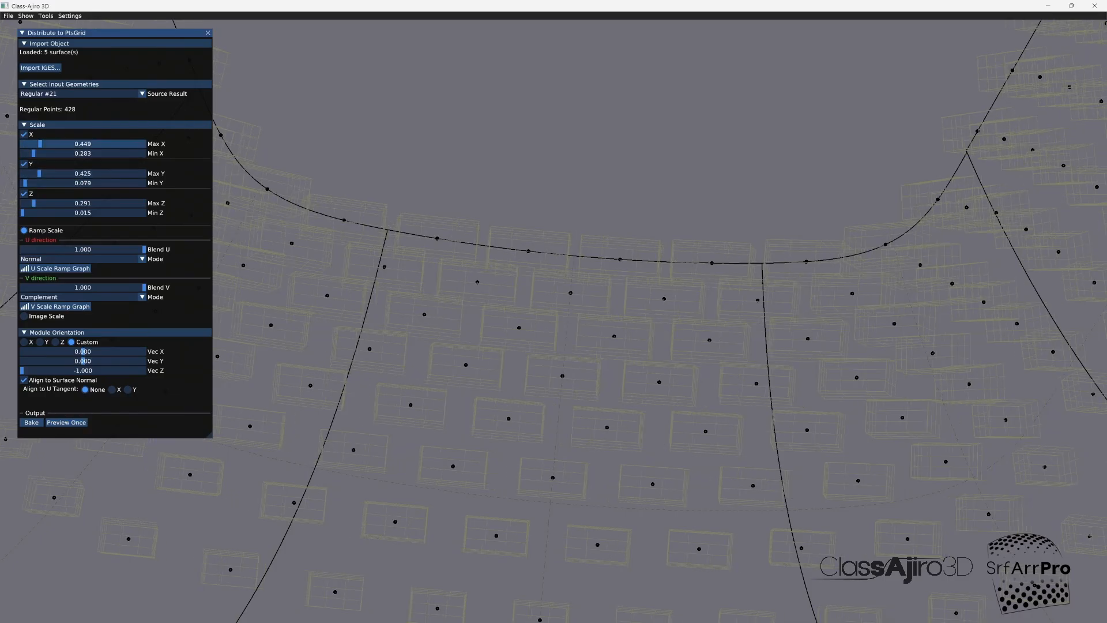
left_click_drag(40, 144, 29, 153)
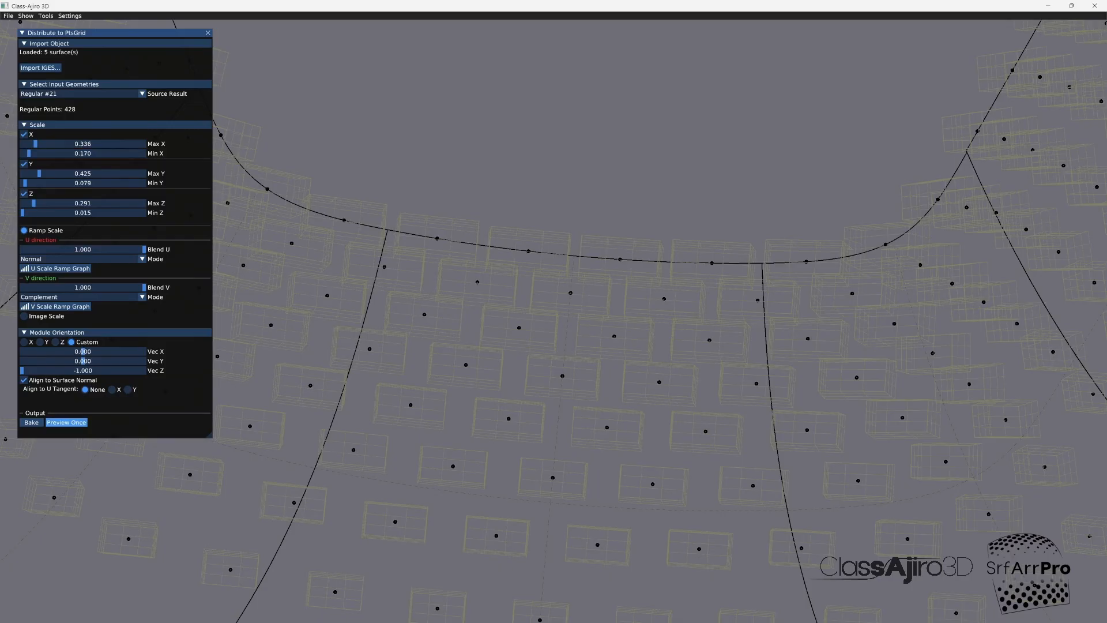
left_click(67, 422)
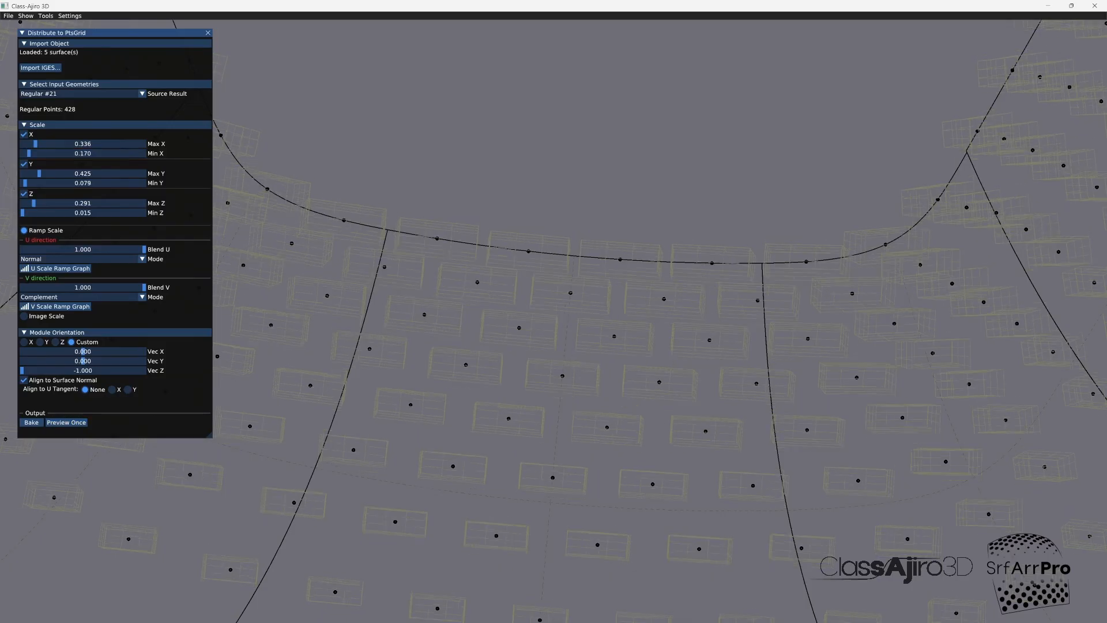
Step: Examine the spacing and orientation of the previewed boxes along the whole finisher strip from several angles
left_click_drag(576, 323, 553, 369)
scroll(542, 346, "down", 3)
scroll(428, 266, "down", 3)
left_click_drag(428, 266, 616, 307)
scroll(616, 307, "down", 4)
middle_click_drag(616, 308, 609, 394)
left_click_drag(609, 395, 574, 373)
middle_click_drag(574, 373, 581, 495)
left_click_drag(581, 494, 588, 528)
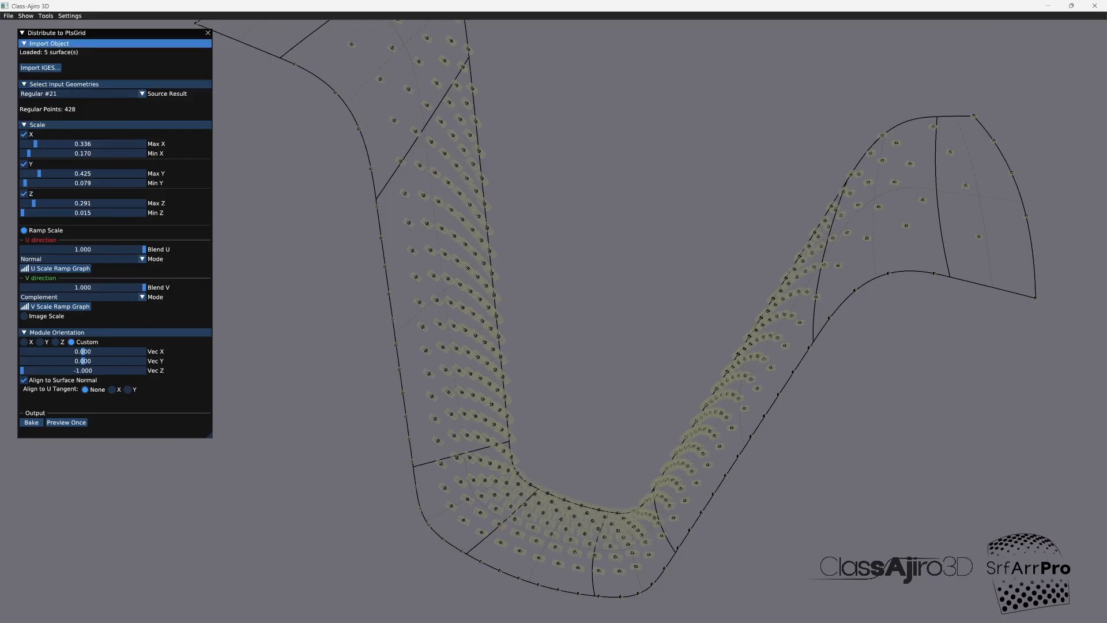
Step: Close Distribute to PtsGrid and hide the Regular #21 points grid in the Object Lister
left_click(207, 33)
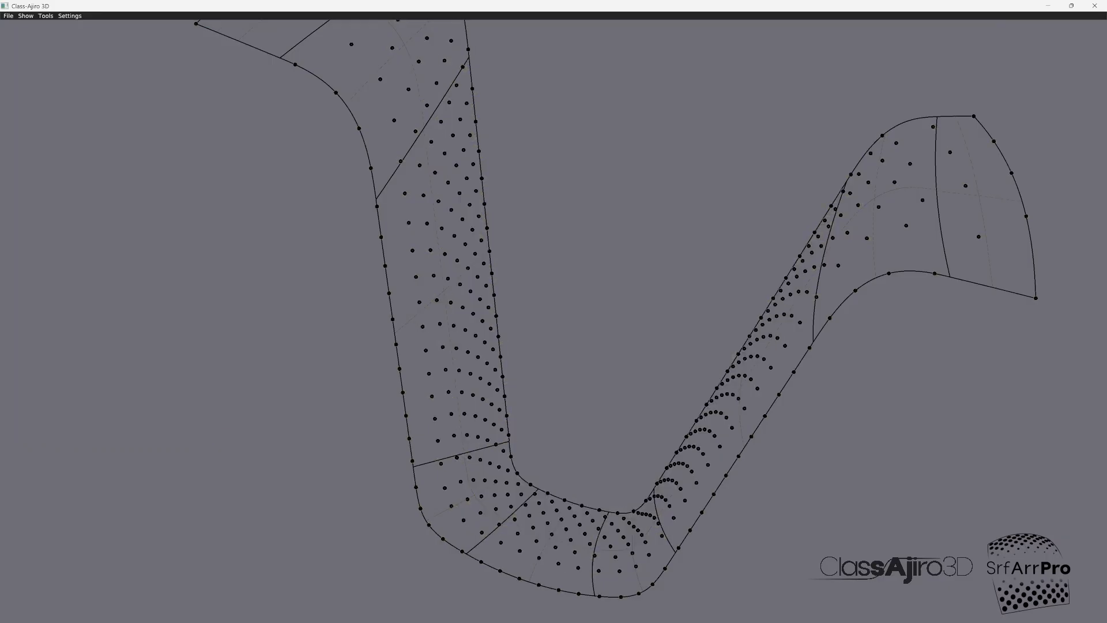
left_click(45, 15)
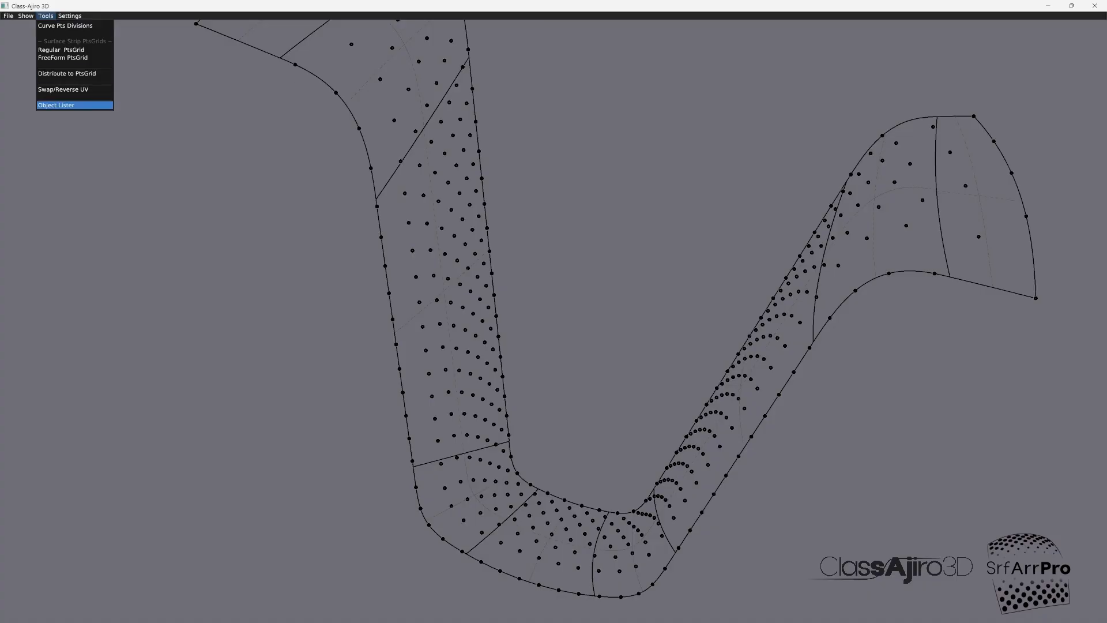
left_click(56, 105)
left_click(83, 89)
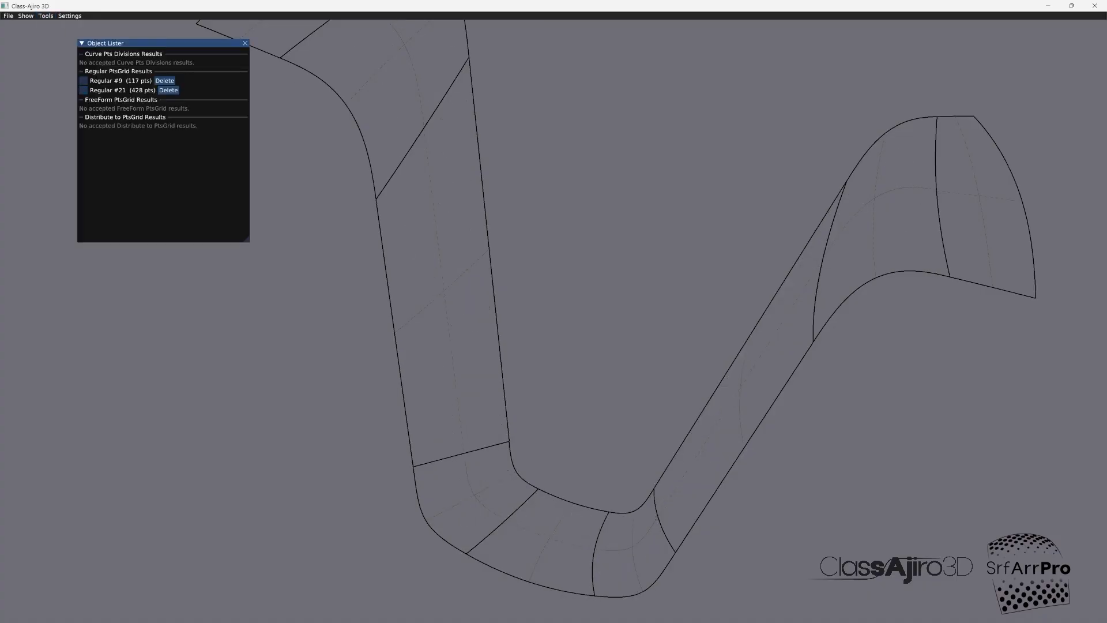
left_click(245, 43)
Step: Reopen Regular PtsGrid for the strip with live preview on and bring up the V ramp graph
scroll(573, 464, "down", 3)
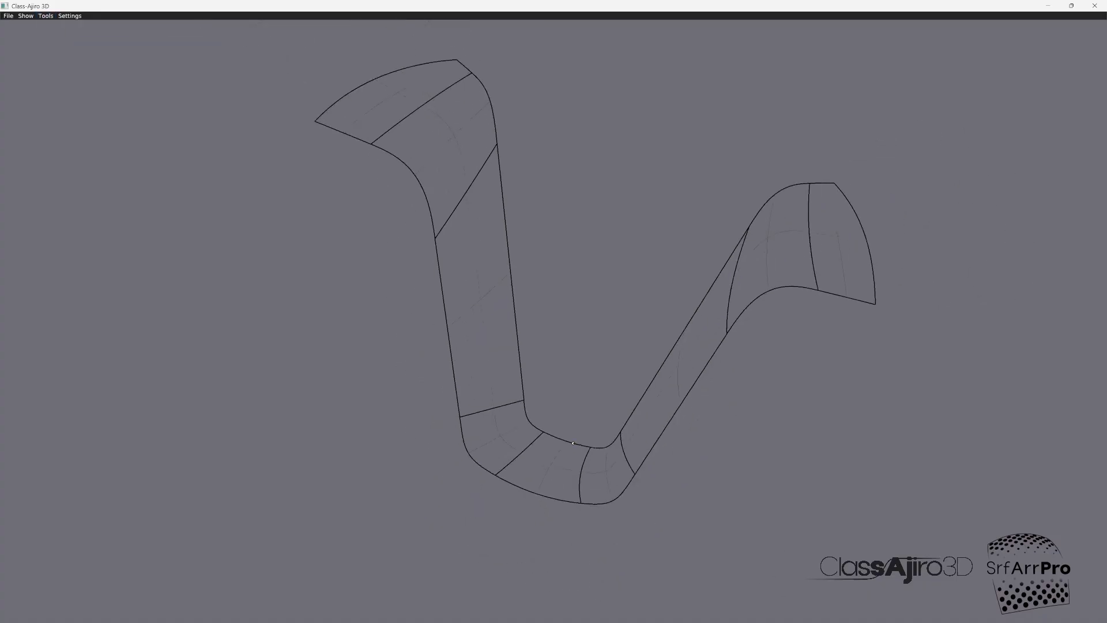
middle_click_drag(573, 464, 564, 509)
scroll(563, 509, "up", 1)
left_click(46, 15)
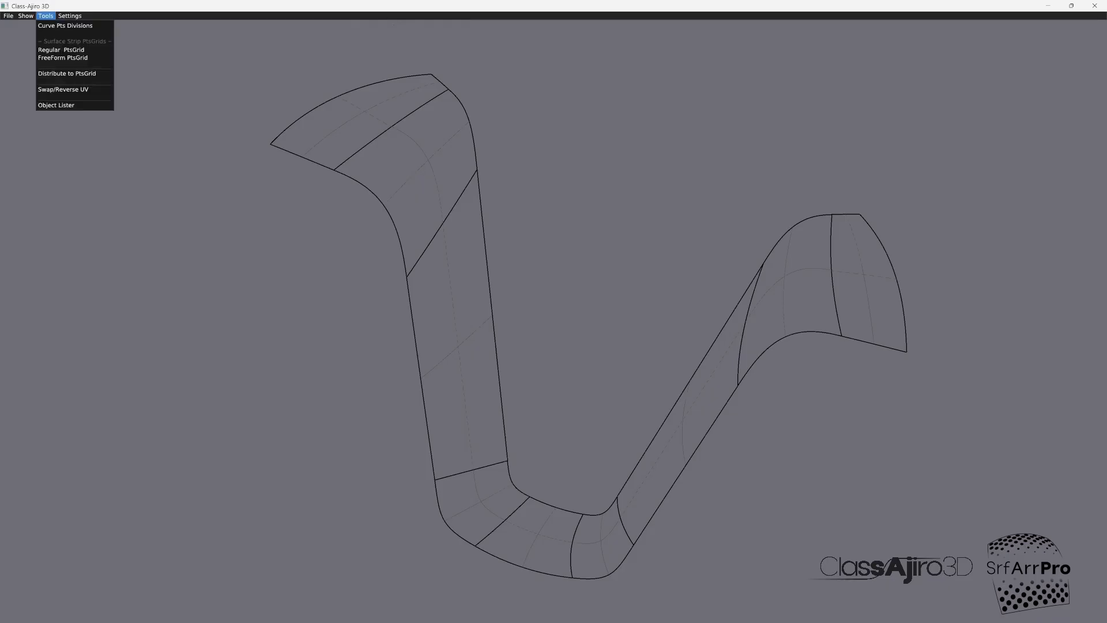
left_click(57, 50)
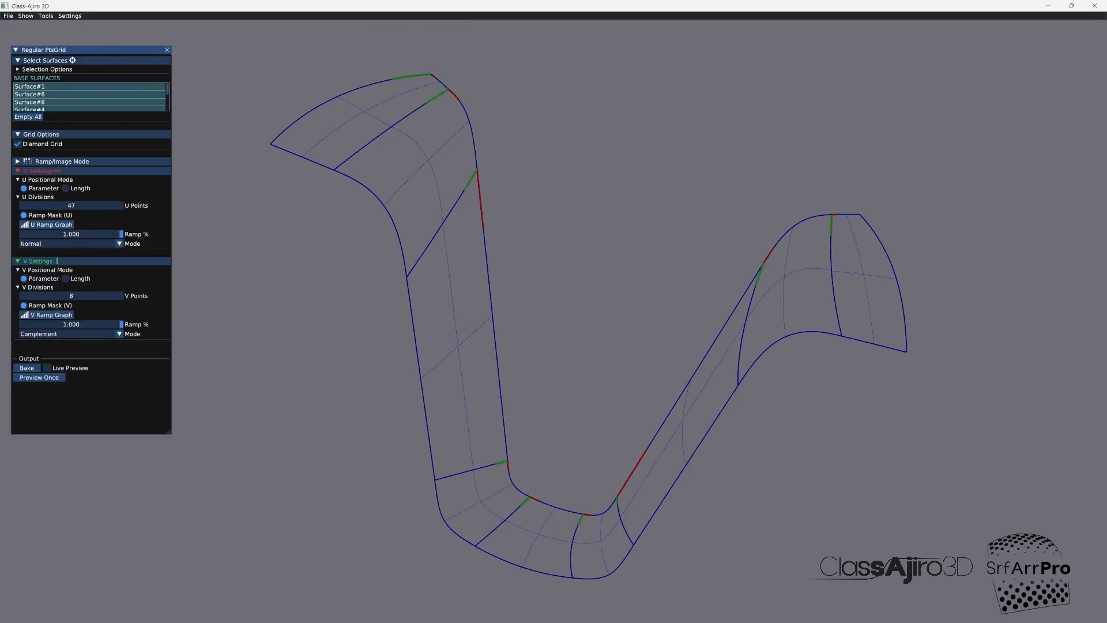
left_click(47, 368)
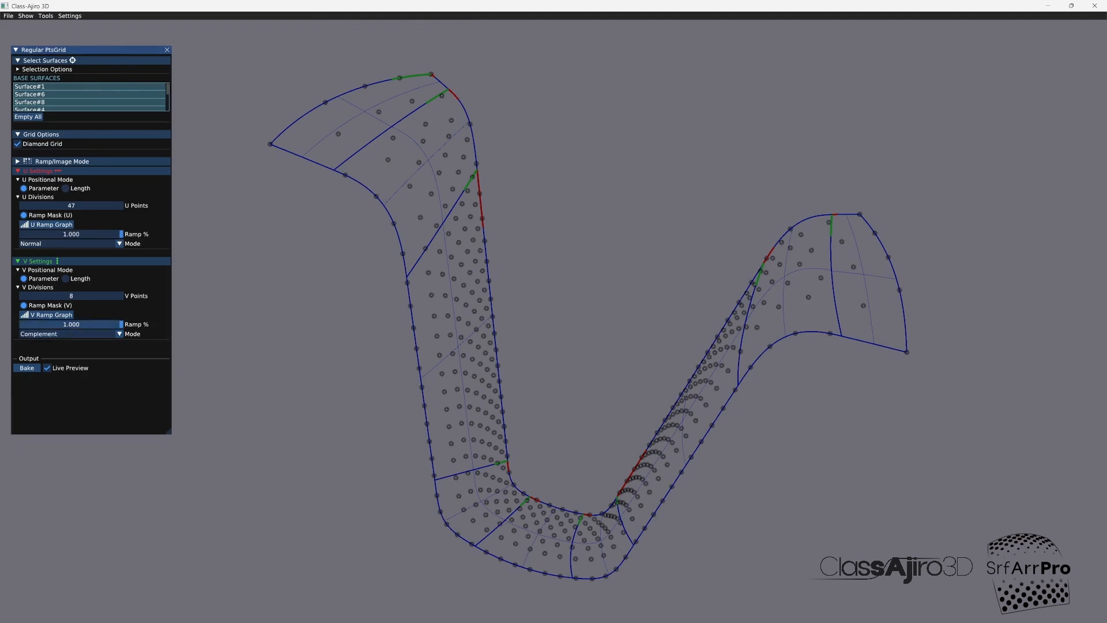
left_click(51, 315)
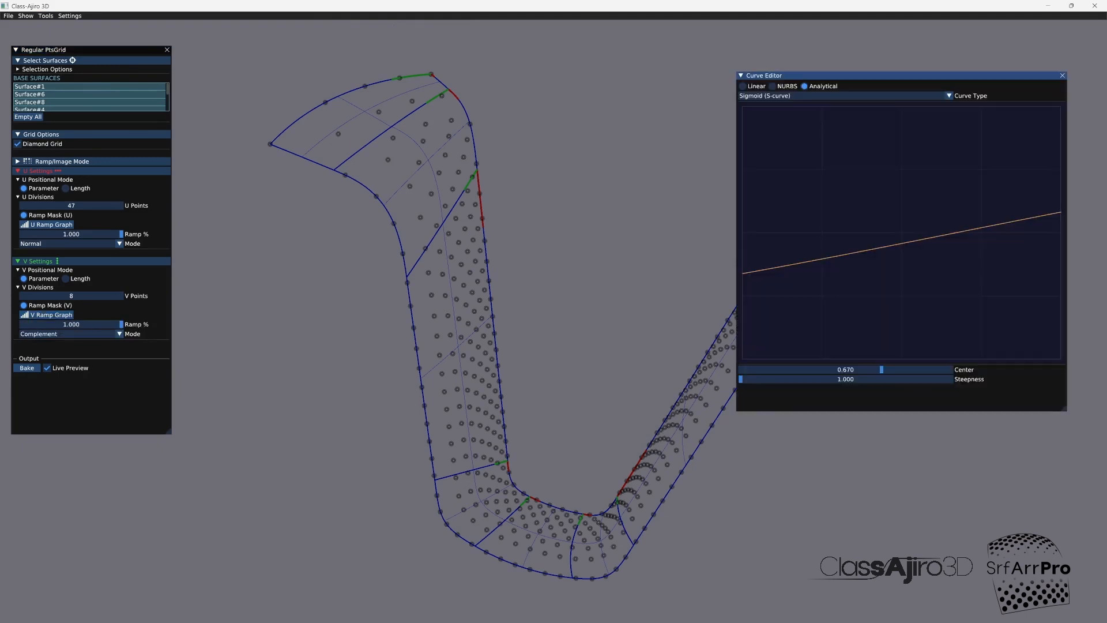
Step: Try a degree 3 NURBS V ramp with inner control points at about (0.327, 0.376), (0.546, 0.603) and (0.767, 0.412)
left_click(773, 87)
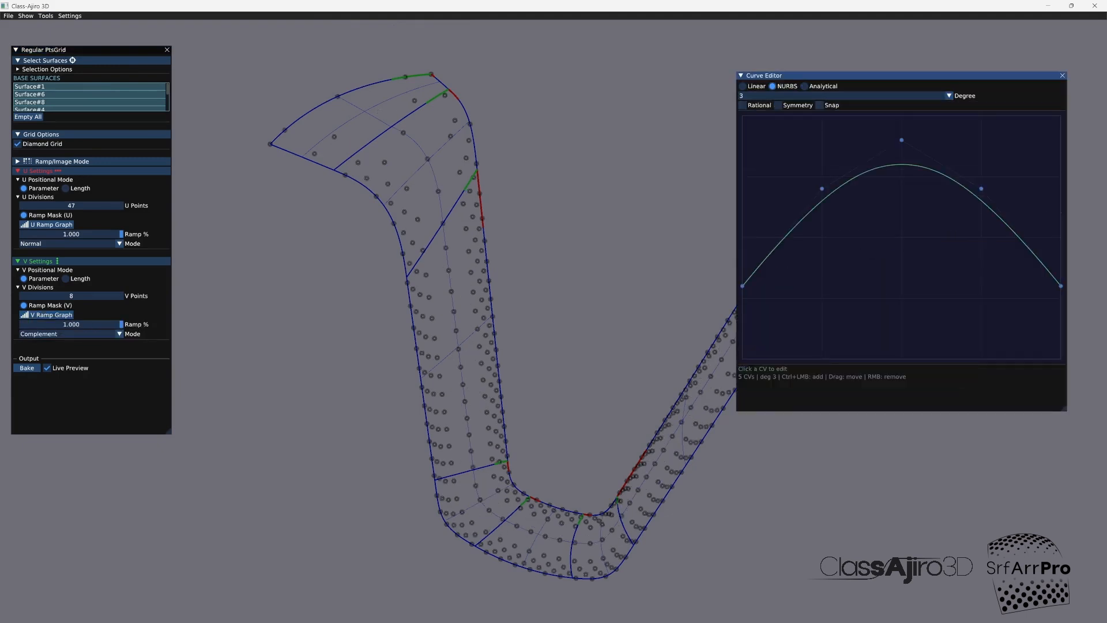
left_click_drag(1060, 285, 1059, 159)
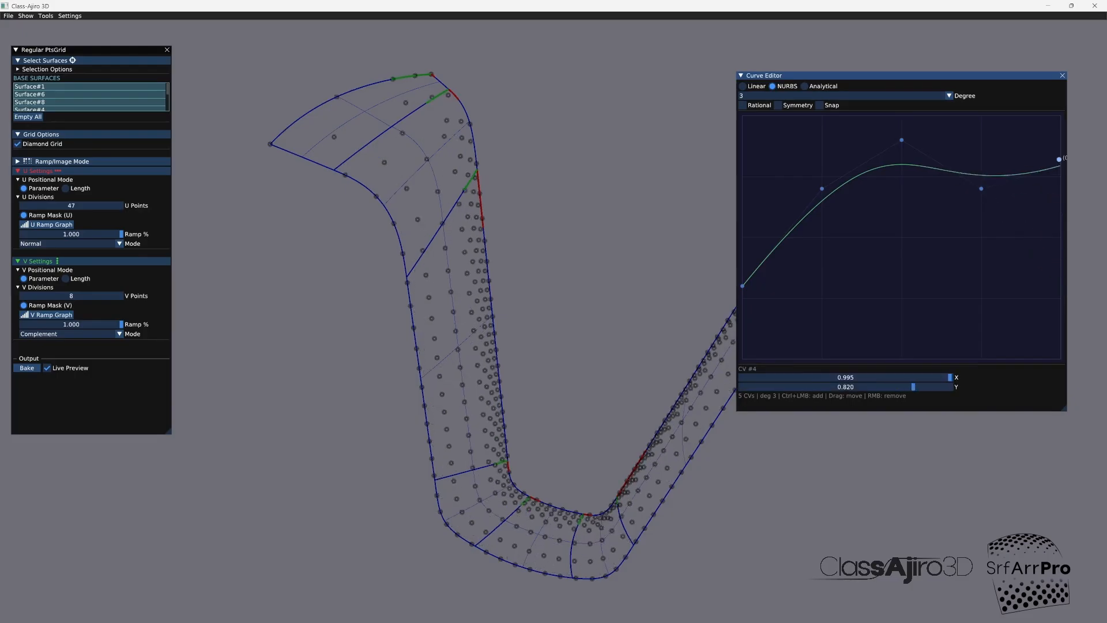
left_click_drag(901, 139, 916, 211)
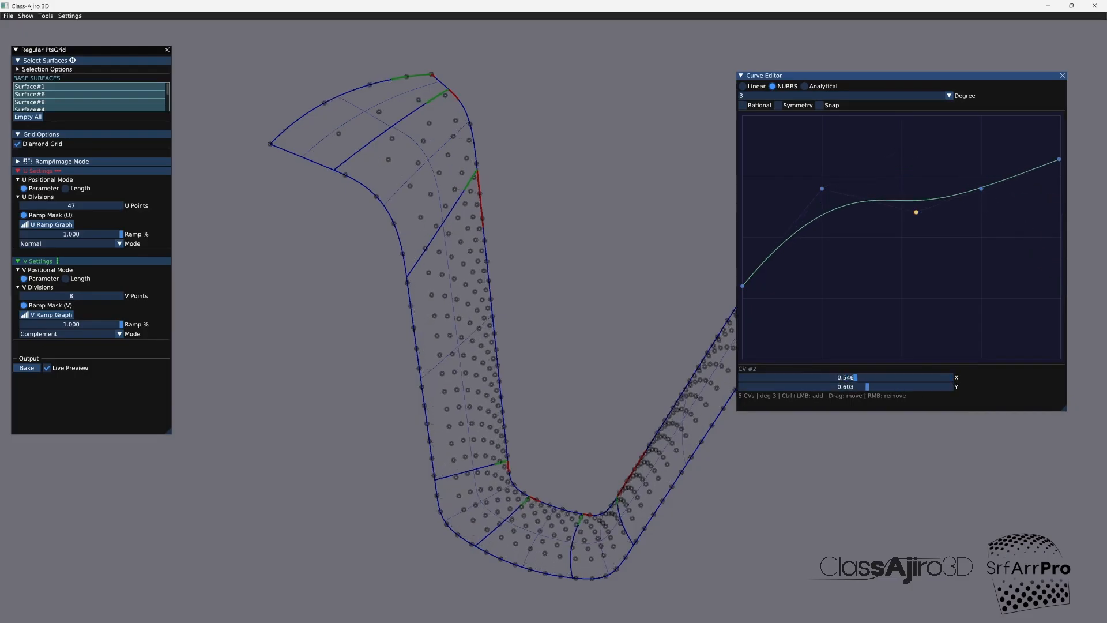
left_click_drag(822, 189, 846, 268)
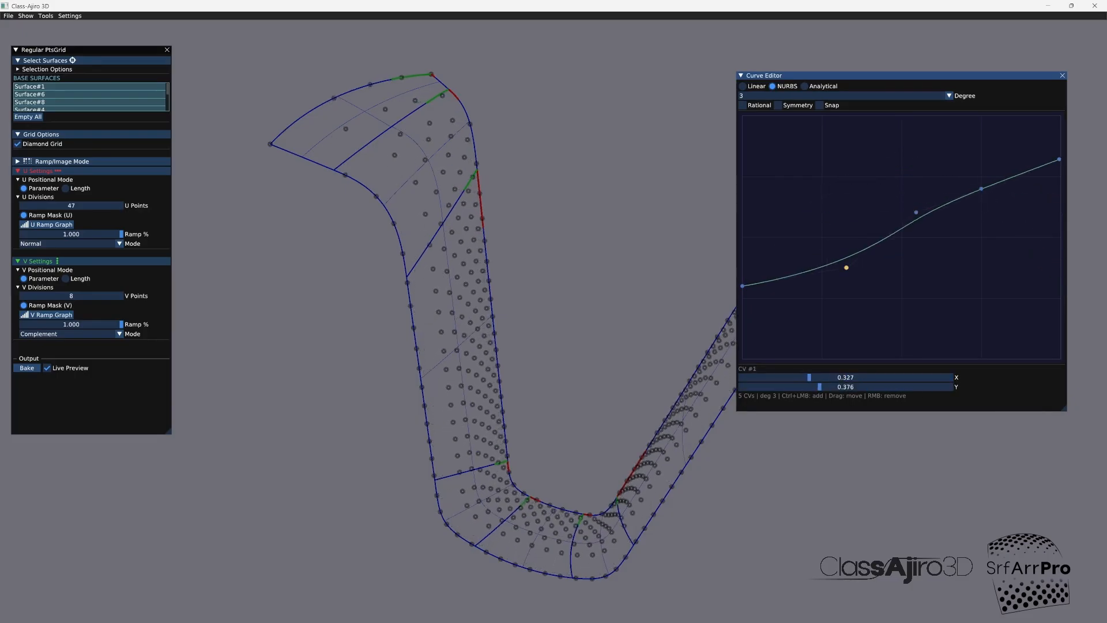
mouse_move(742, 286)
left_mouse_down()
mouse_move(742, 344)
mouse_move(741, 285)
left_mouse_up()
left_click_drag(1059, 159, 1057, 254)
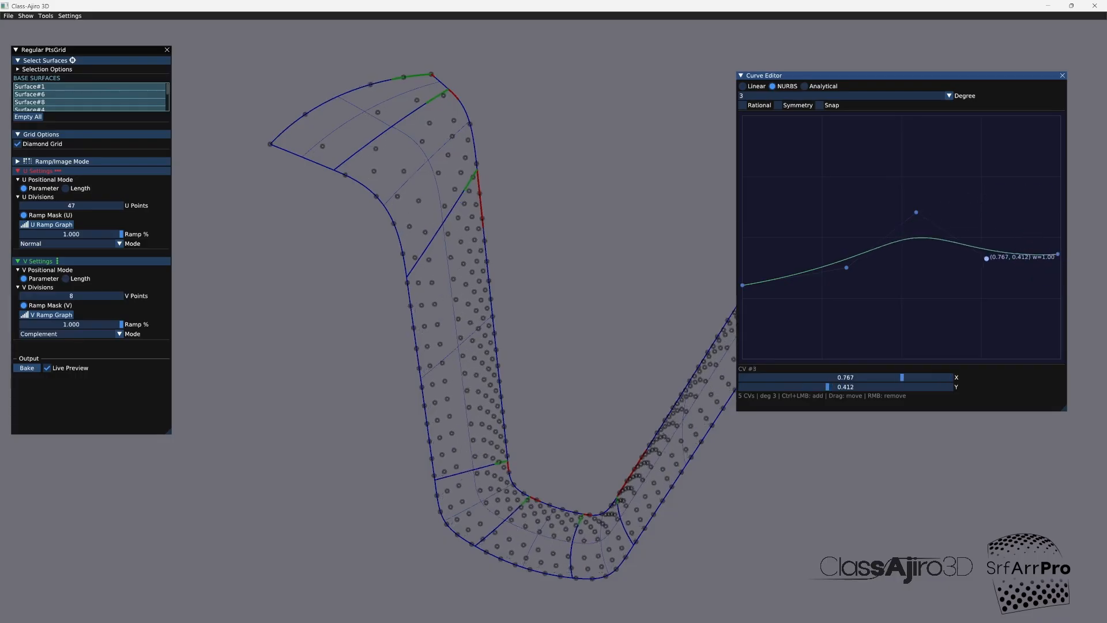
Step: Switch the V ramp to Linear and flatten it with points at about (0, 0.125), (0.559, 0.253) and (1, 0.25)
left_click(743, 86)
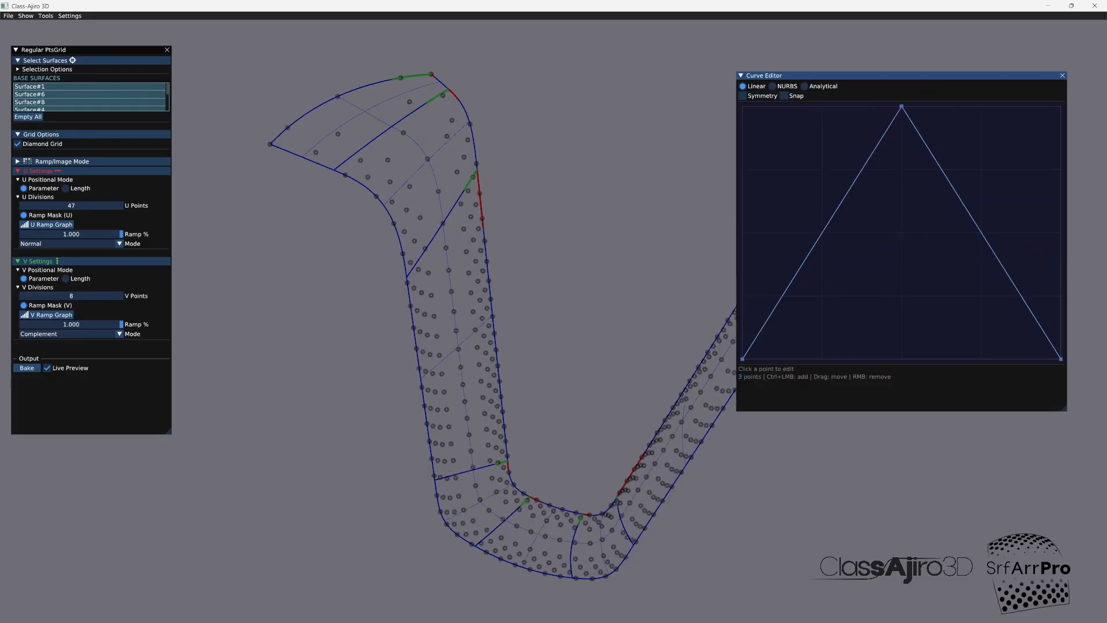
left_click_drag(902, 106, 910, 305)
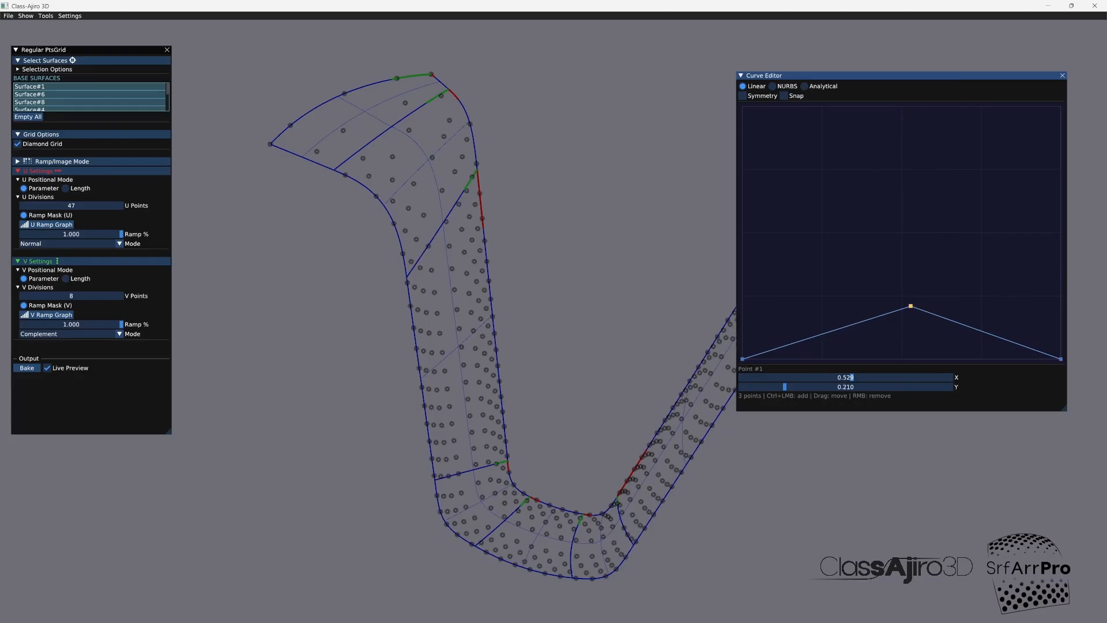
left_click_drag(741, 359, 742, 317)
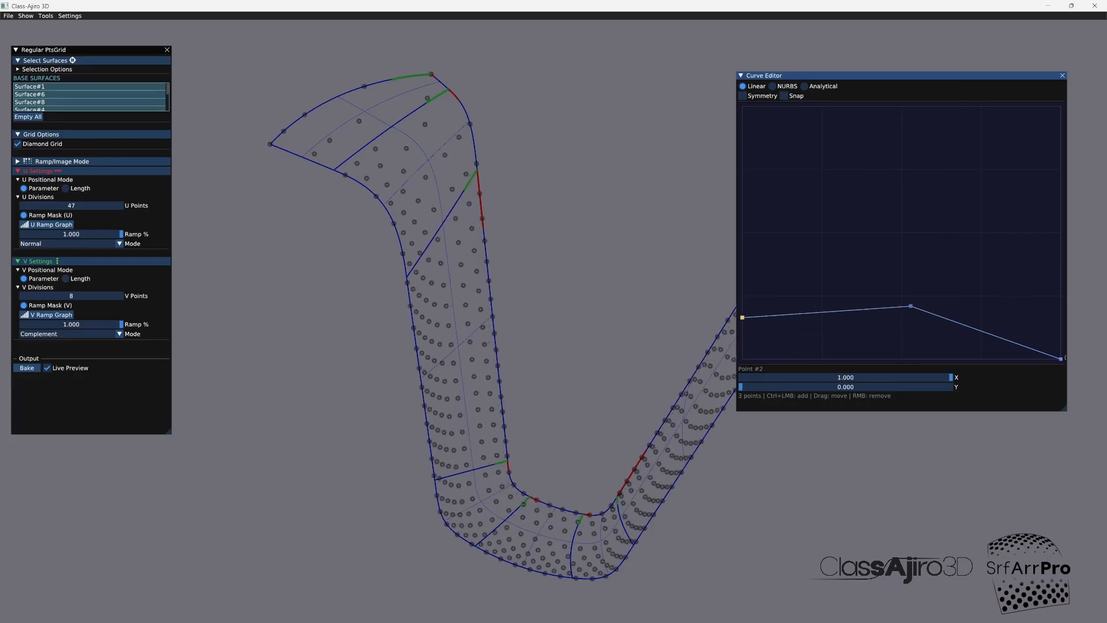
left_click_drag(1061, 358, 1059, 296)
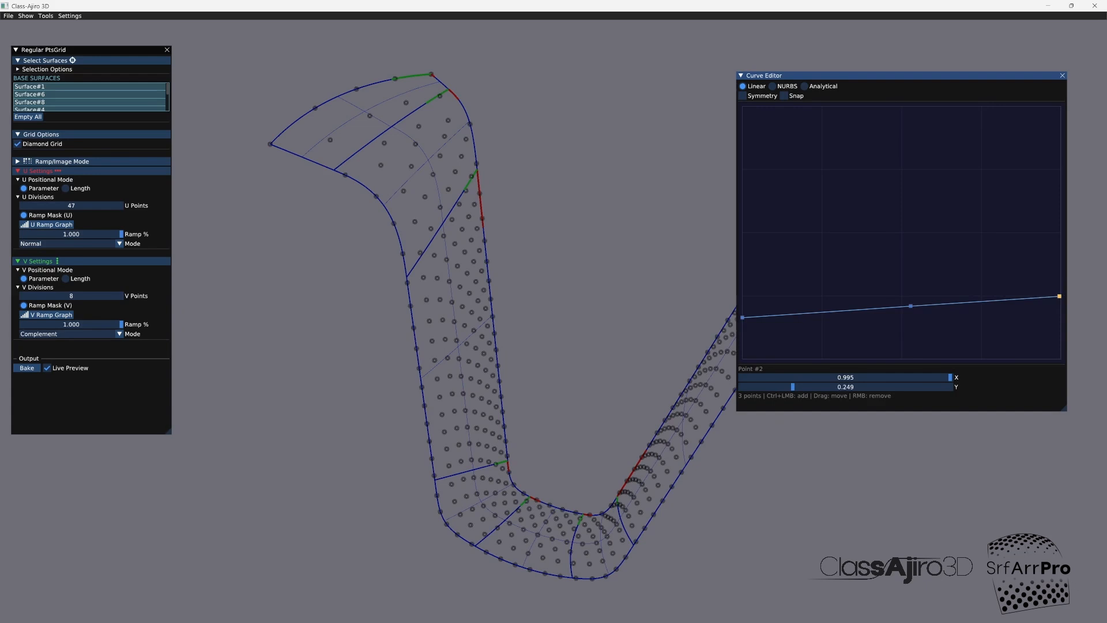
left_click_drag(1059, 296, 1061, 297)
left_click_drag(742, 317, 742, 326)
left_click_drag(910, 306, 920, 295)
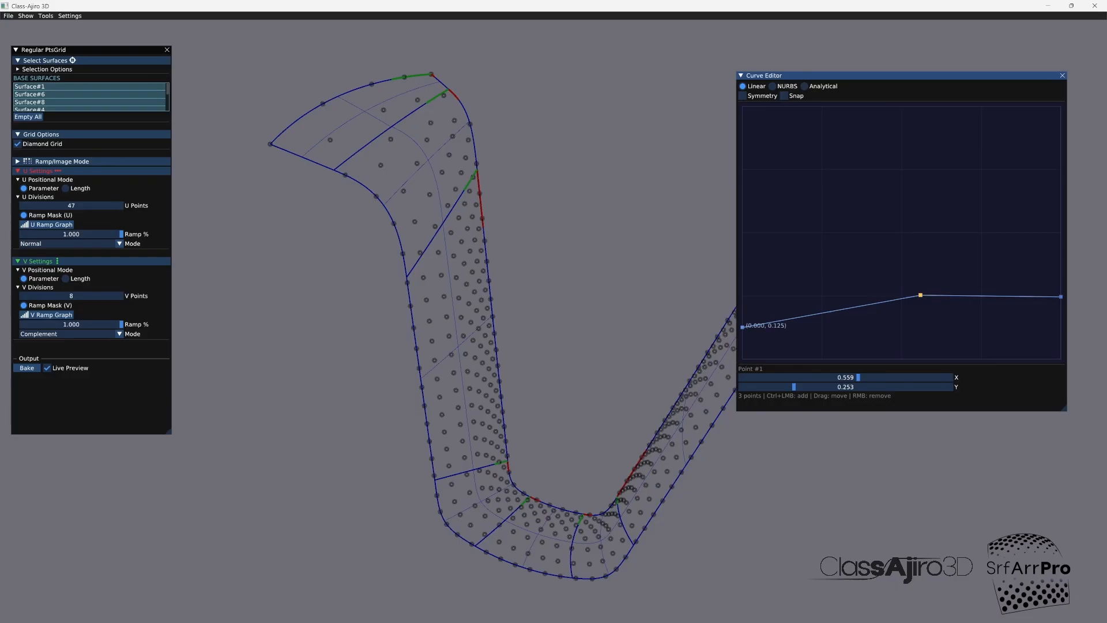
Step: Reshape the linear V ramp into a gentle downward slope from 0.219 at the start point to 0.121 at the end point
left_click_drag(742, 327, 748, 279)
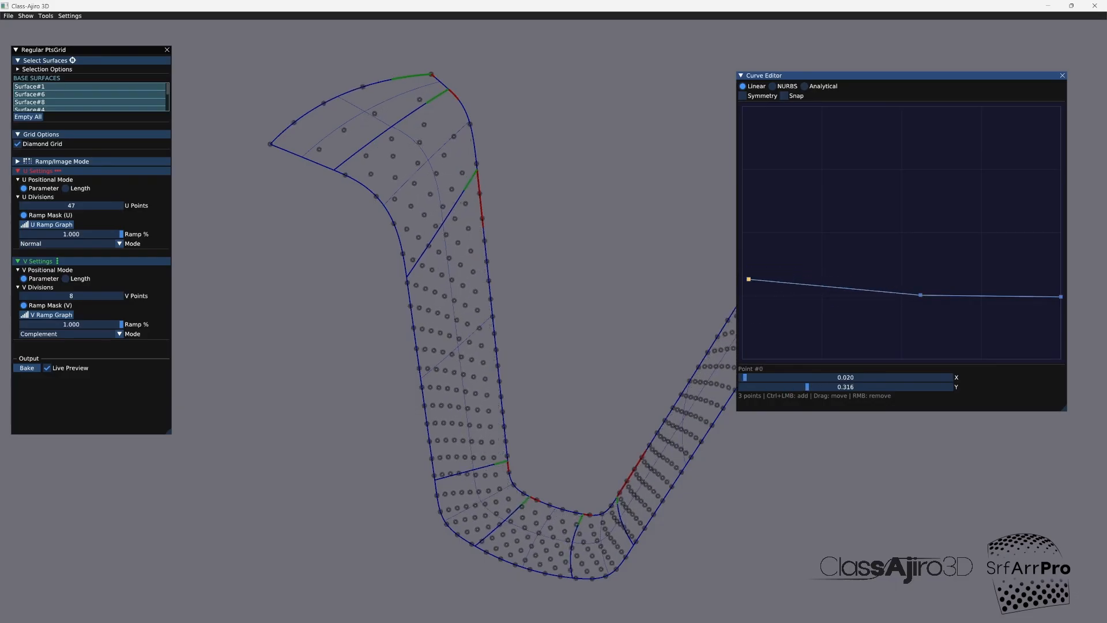
left_click_drag(1060, 296, 1060, 316)
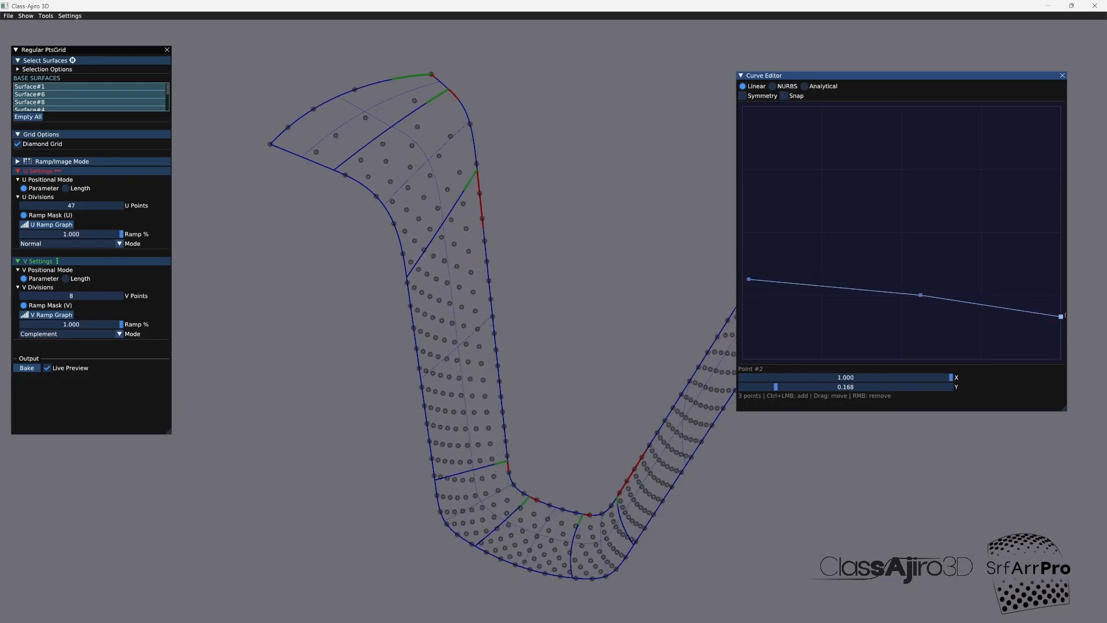
mouse_move(748, 279)
left_mouse_down()
mouse_move(743, 262)
mouse_move(742, 274)
left_mouse_up()
left_click_drag(920, 295, 898, 313)
left_click_drag(1061, 316, 1061, 328)
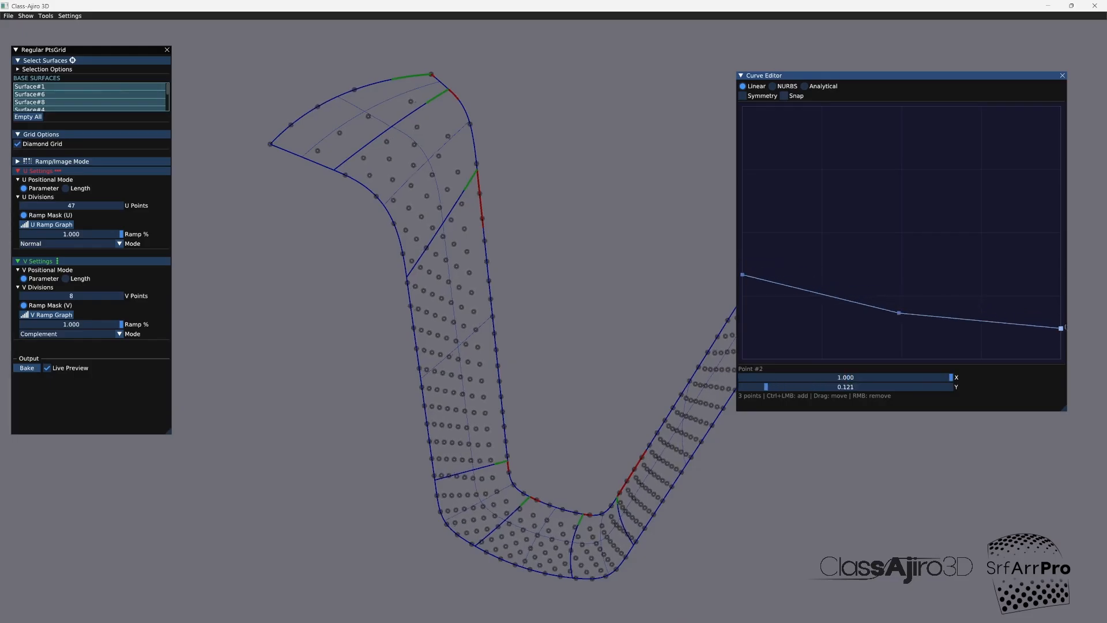
left_click_drag(742, 274, 742, 304)
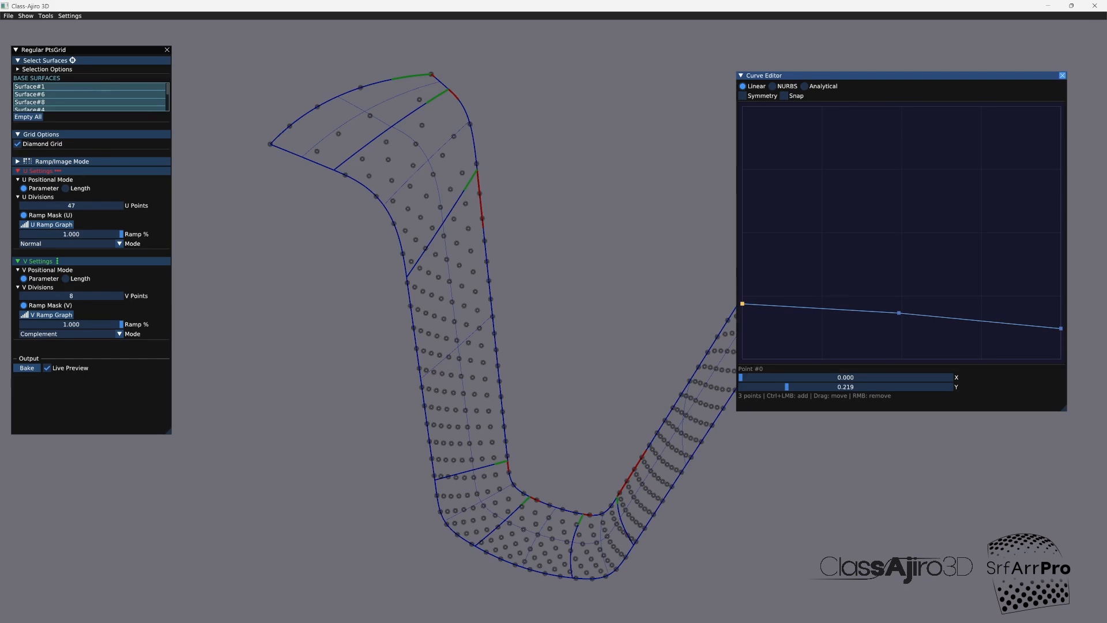
Step: Close the curve editor, bake the retuned diamond grid, turn off live preview and close Regular PtsGrid
left_click(1062, 75)
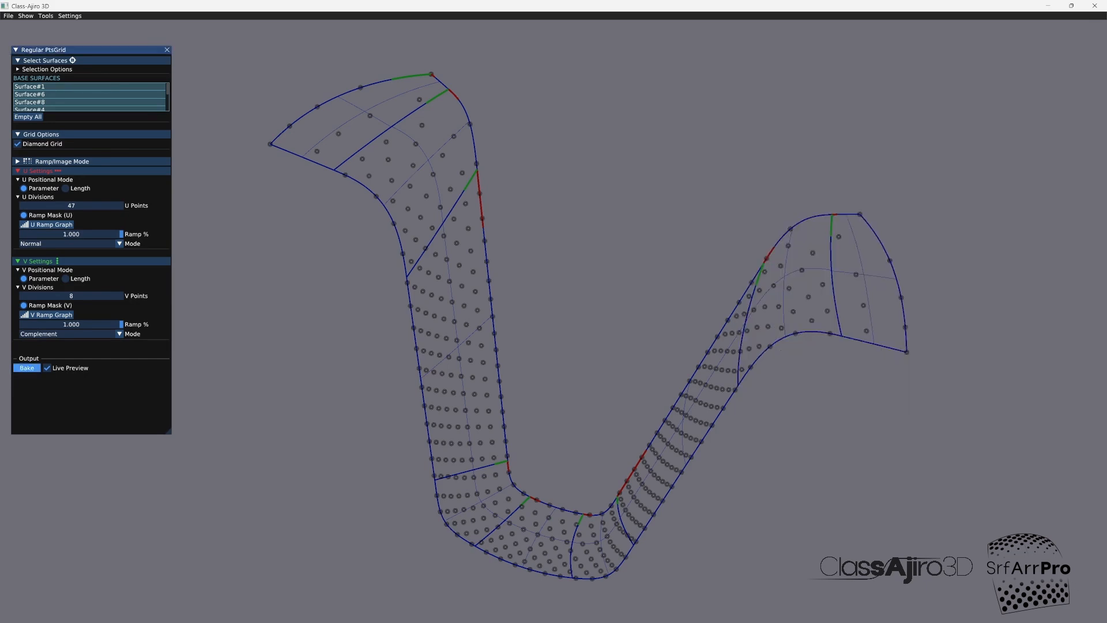
left_click(47, 368)
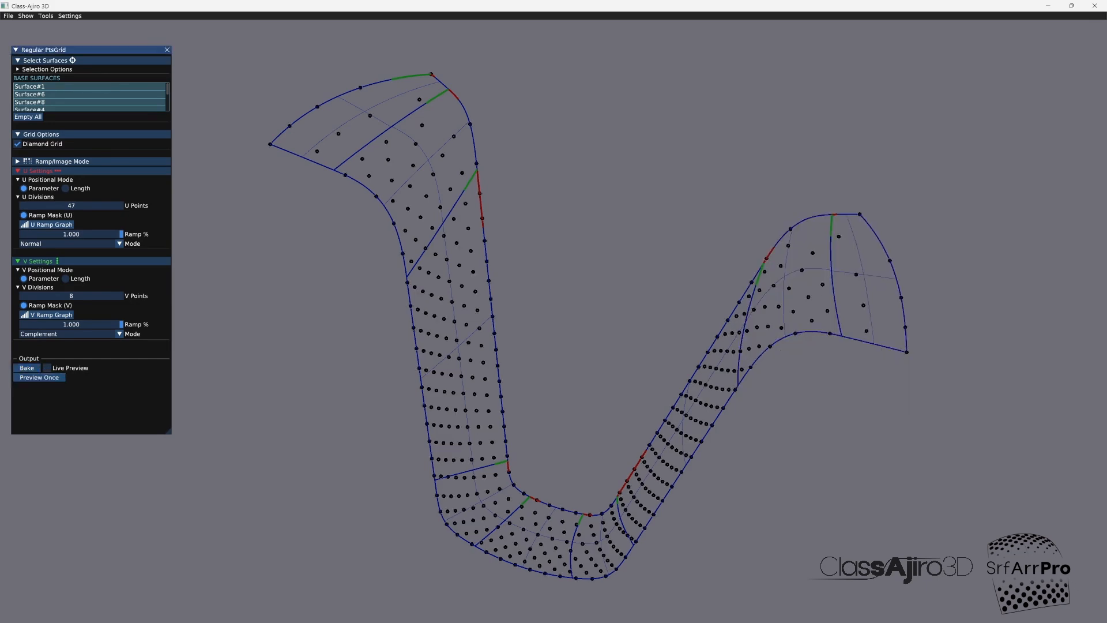
left_click(166, 50)
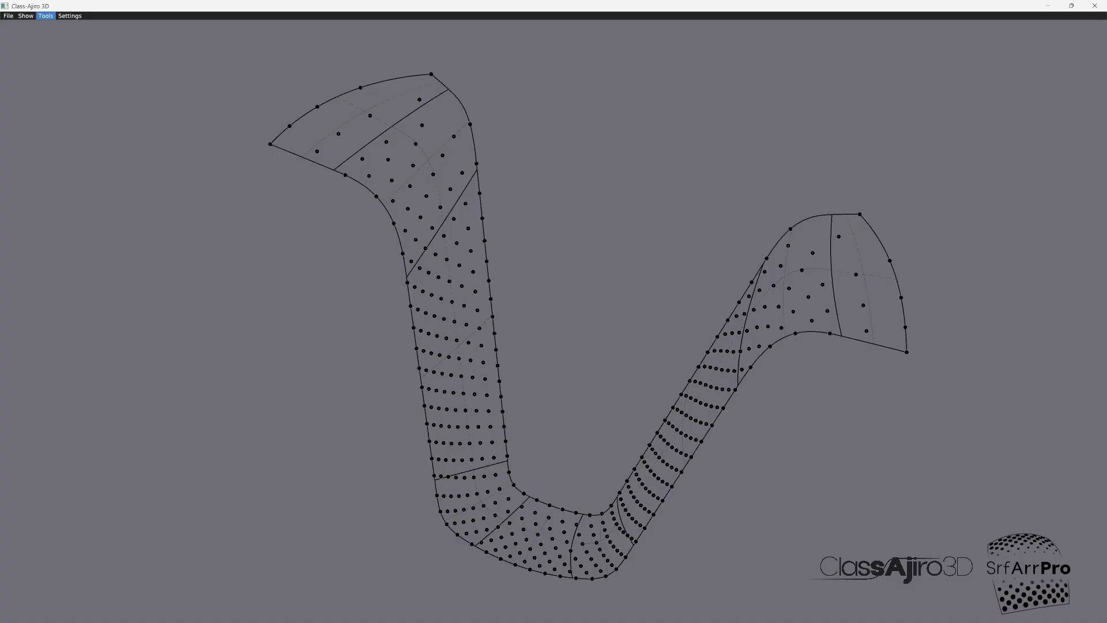
Step: Open Distribute to PtsGrid, set the source result to Regular #22, and preview the box modules along the strip
left_click(46, 15)
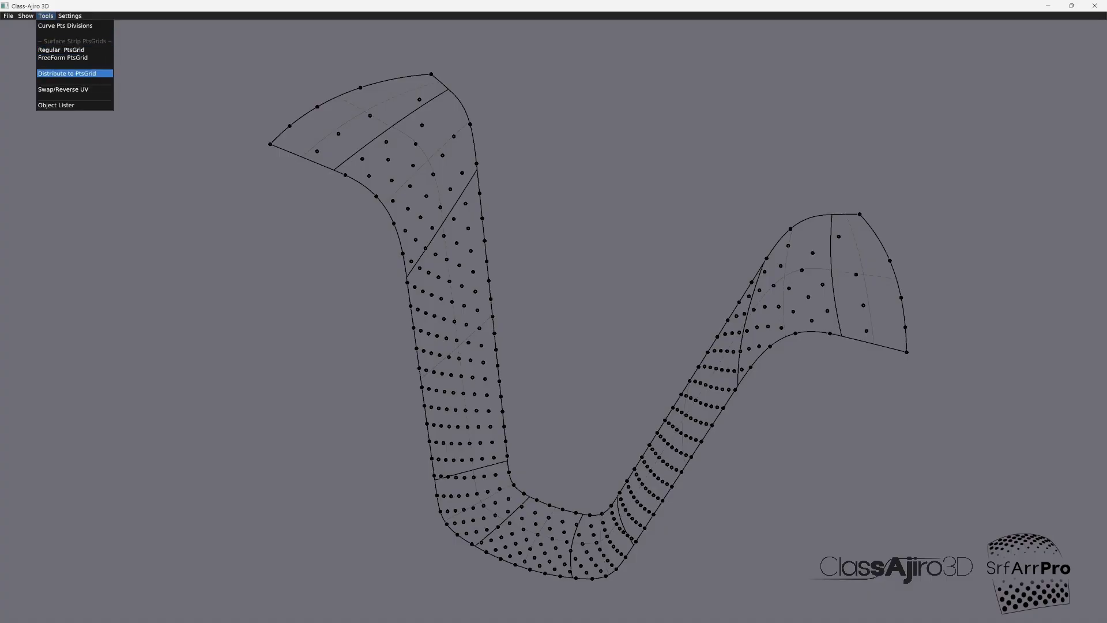
left_click(67, 73)
left_click(74, 93)
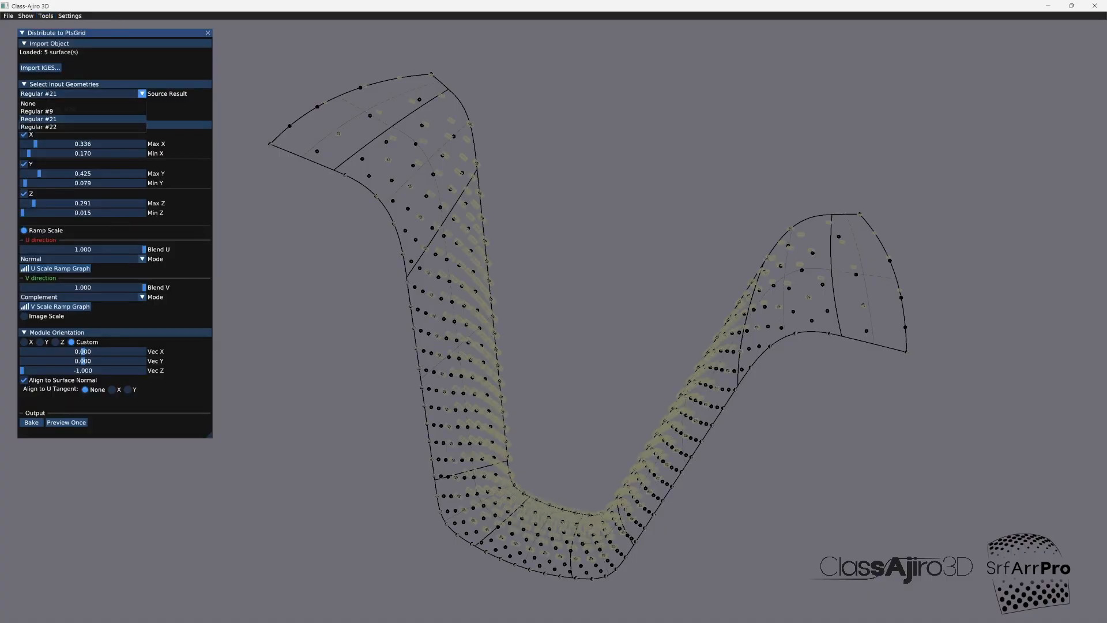
left_click(70, 127)
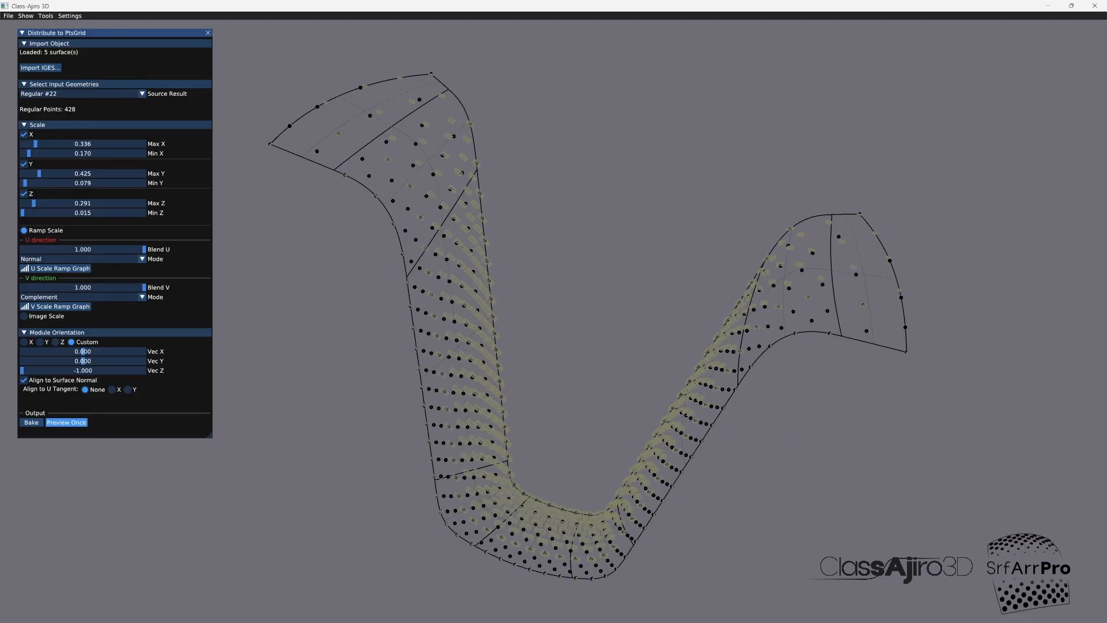
left_click(66, 422)
left_click_drag(577, 288, 473, 288)
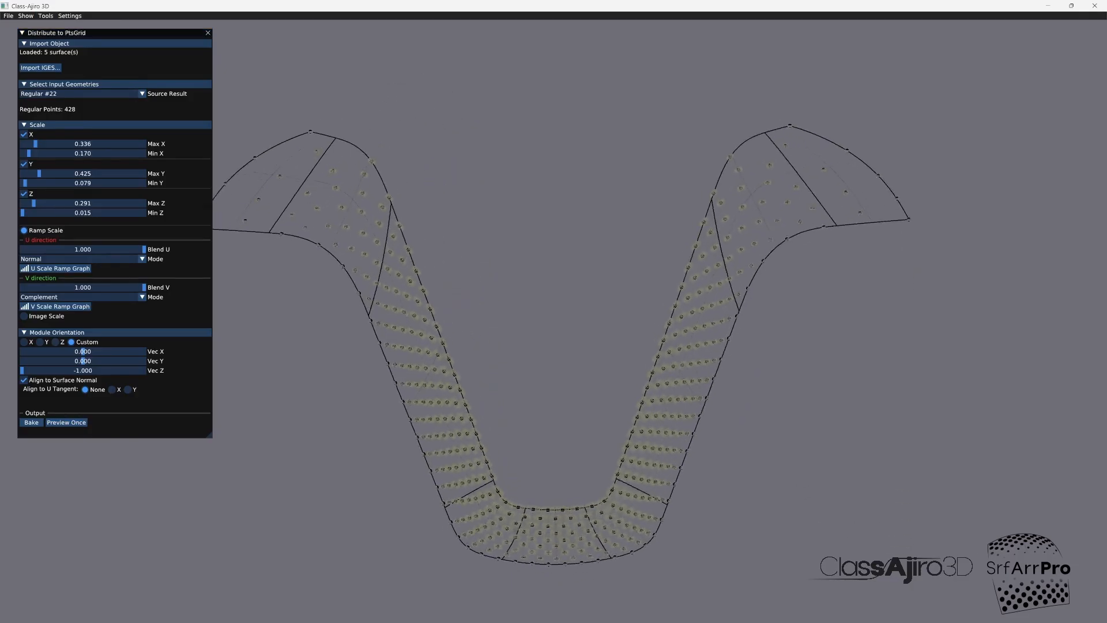
left_click_drag(553, 322, 461, 328)
scroll(554, 322, "up", 4)
middle_click_drag(554, 438, 567, 283)
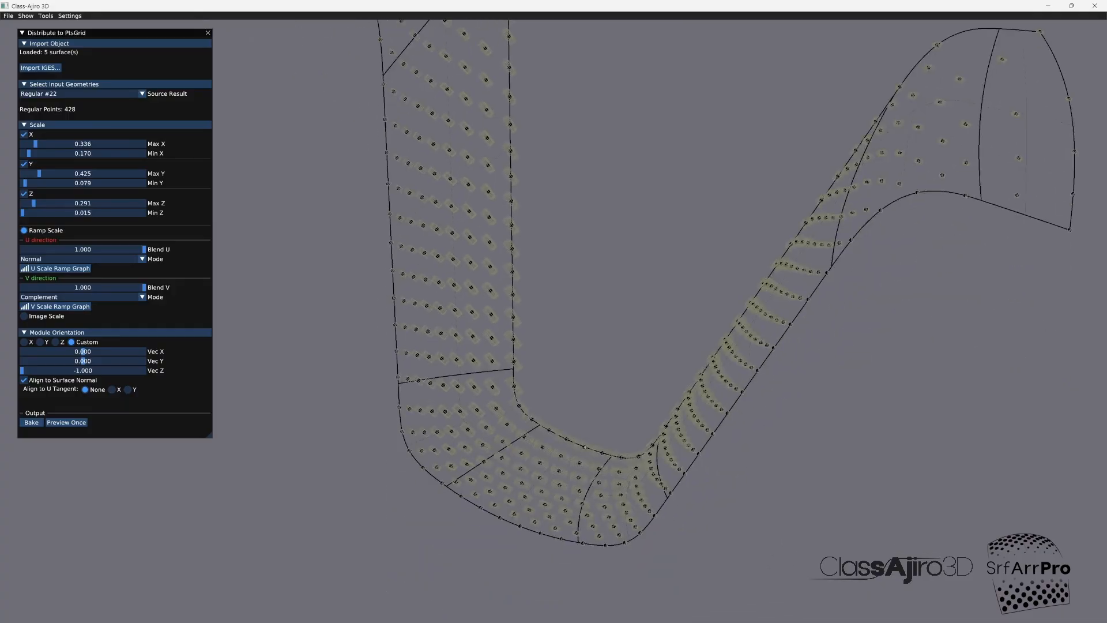
mouse_move(584, 447)
middle_mouse_down()
mouse_move(672, 435)
mouse_move(585, 447)
mouse_move(582, 565)
mouse_move(599, 438)
middle_mouse_up()
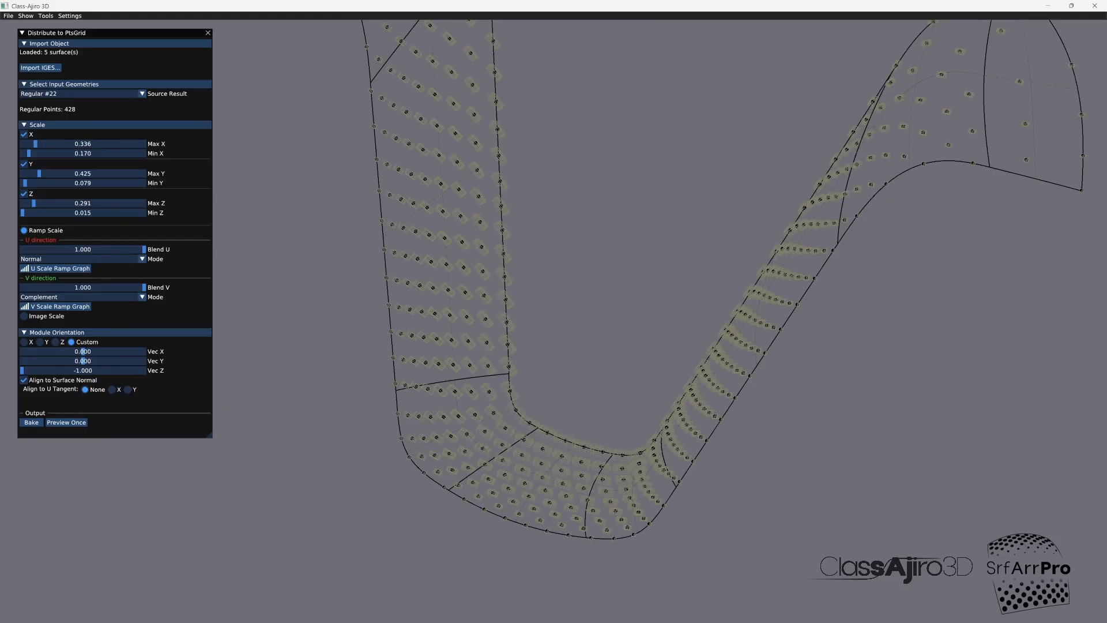
Step: Hide the Regular #22 points grid in the Object Lister and close the lister
left_click(46, 16)
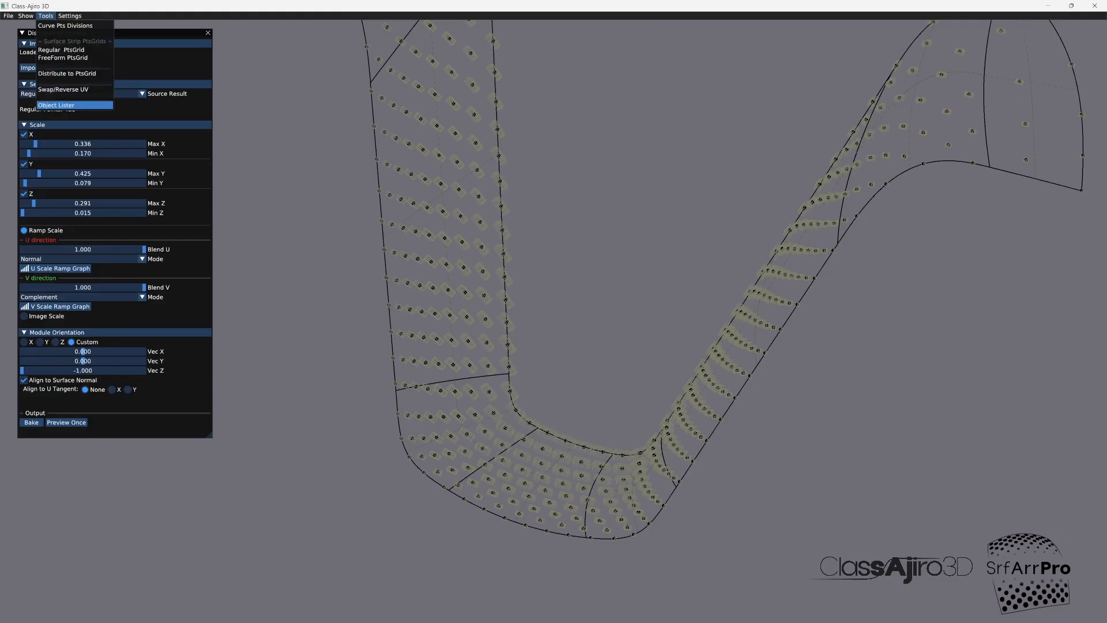
left_click(74, 105)
left_click(84, 100)
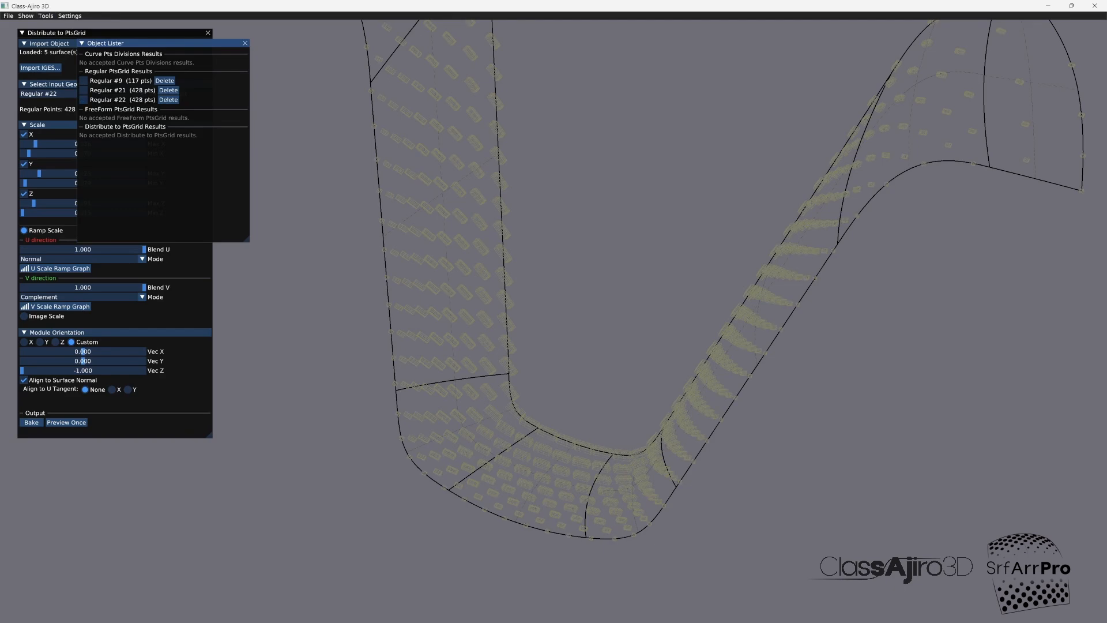
left_click(245, 44)
Step: Reopen Regular PtsGrid with live preview on and set the V divisions to 14 points
left_click(46, 16)
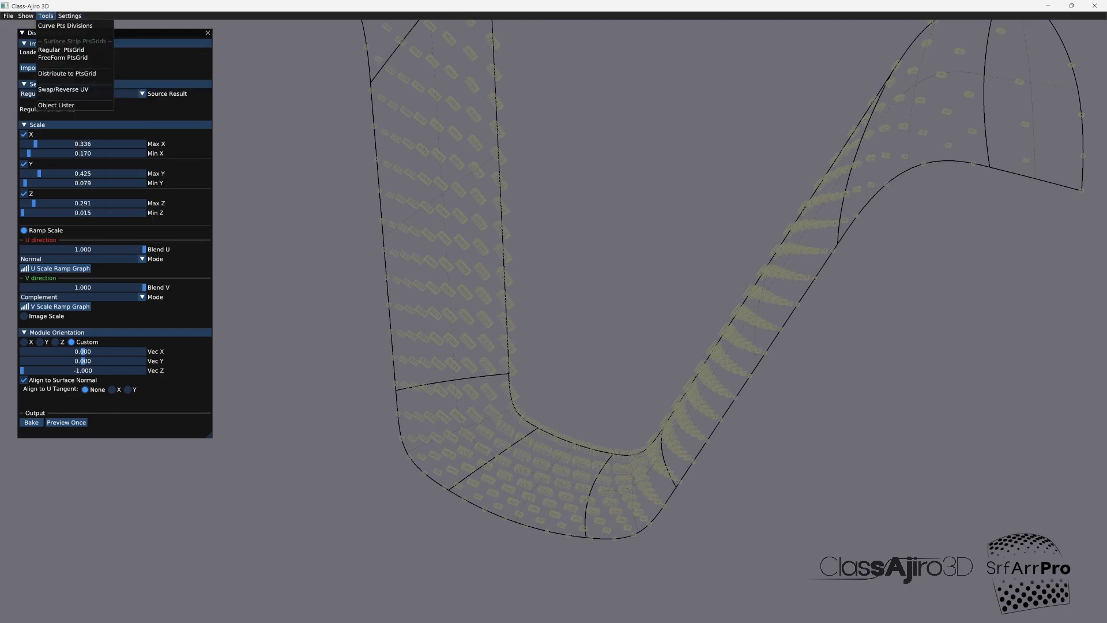
left_click(61, 49)
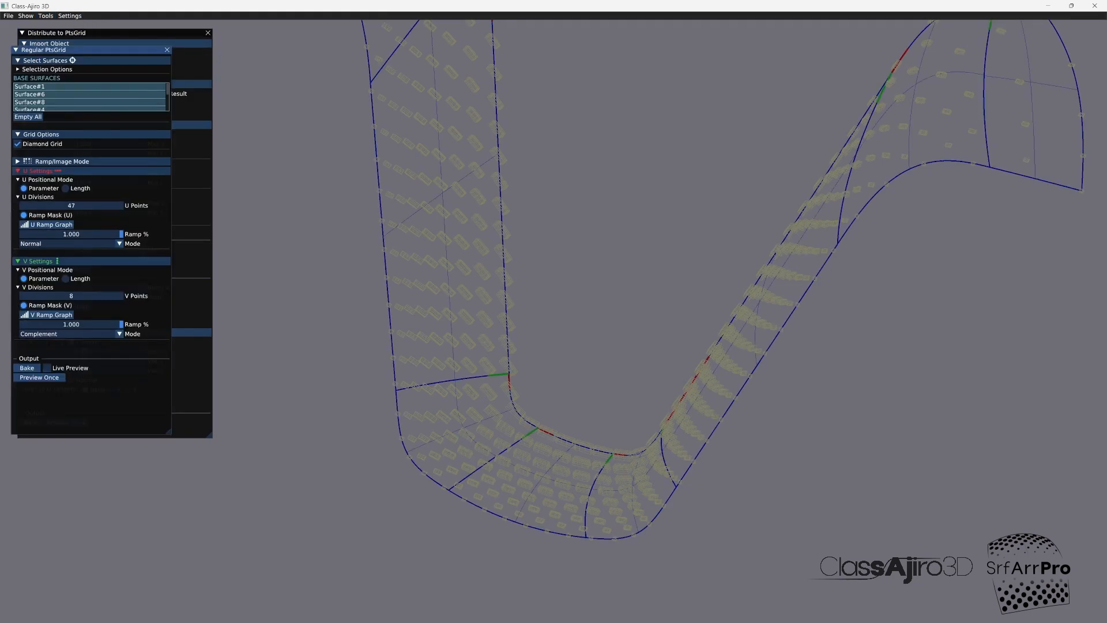
left_click(47, 367)
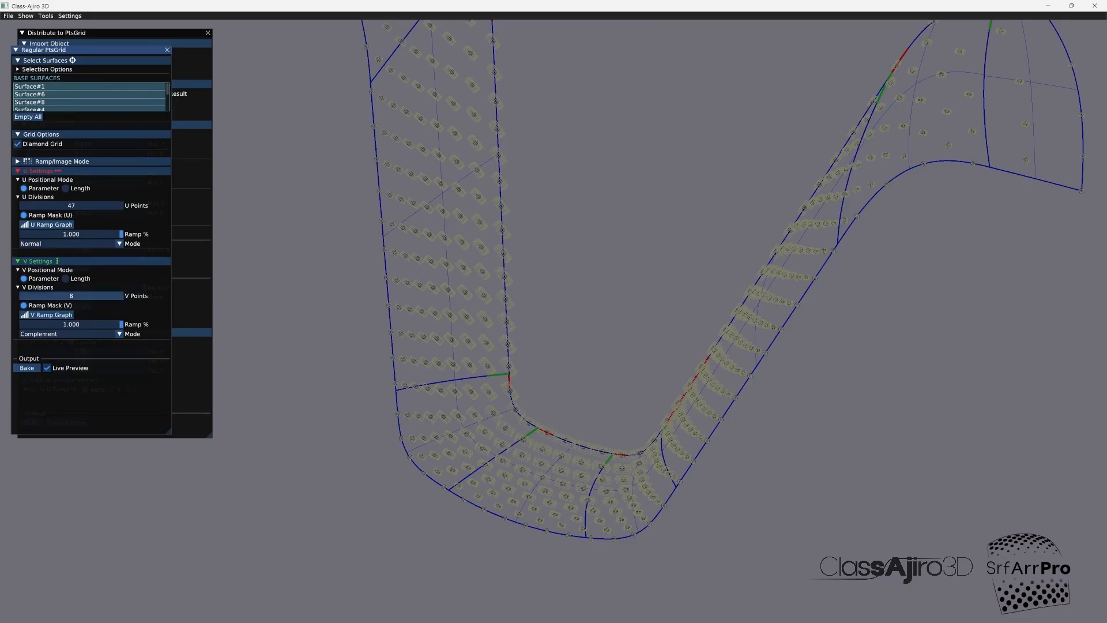
left_click_drag(80, 295, 90, 296)
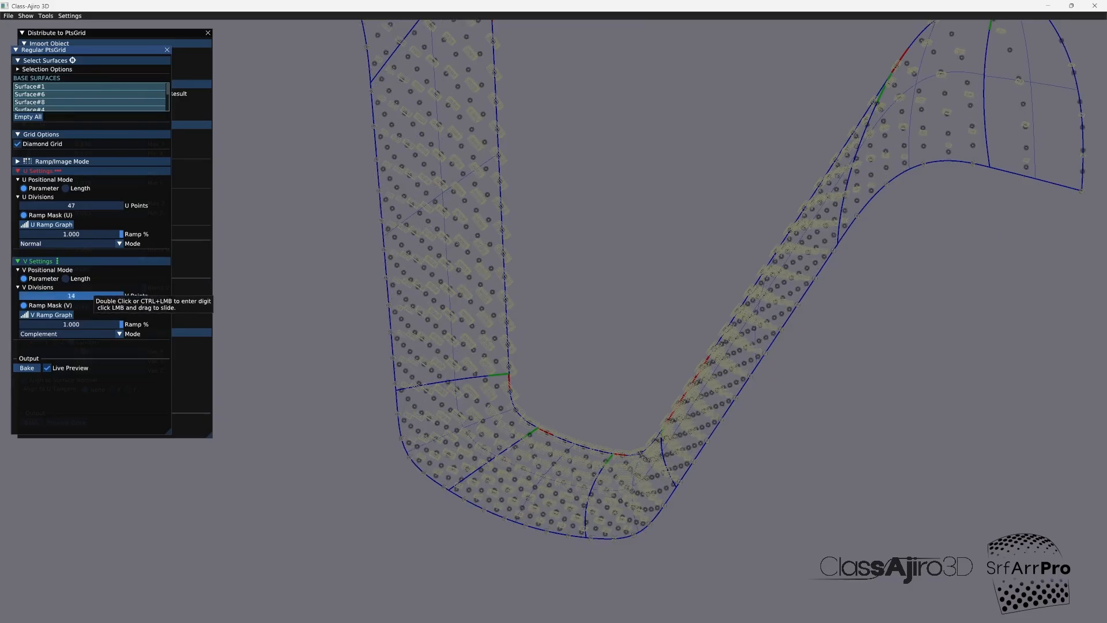
Step: Flatten the first part of the linear V ramp by lowering its start point and moving the middle point to about (0.443, 0.184)
left_click(65, 316)
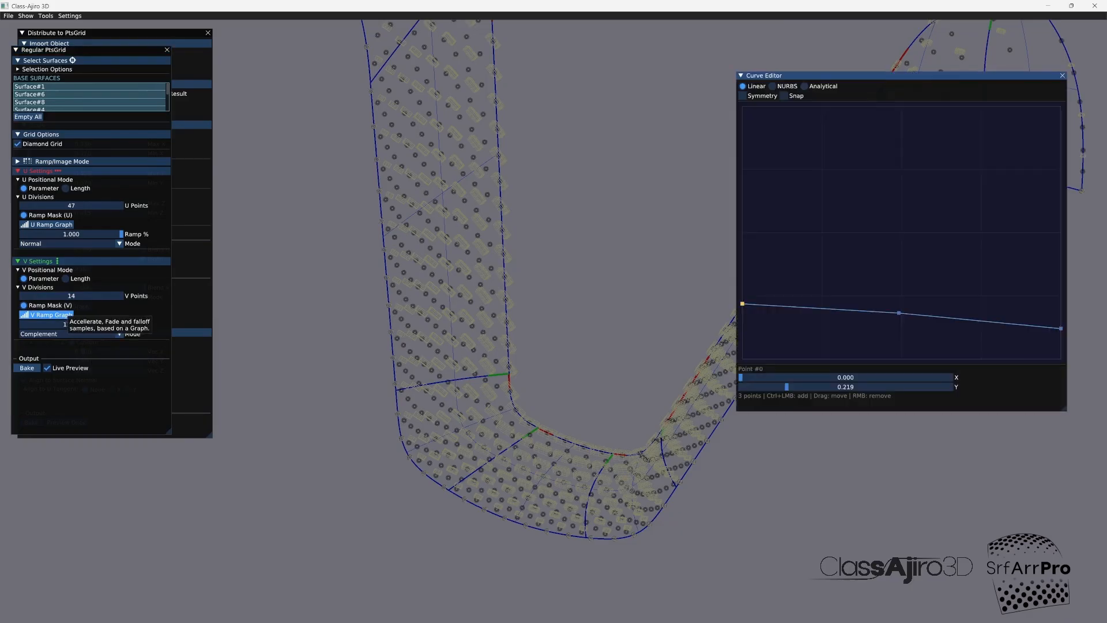
left_click_drag(742, 303, 742, 310)
mouse_move(898, 313)
left_mouse_down()
mouse_move(885, 311)
mouse_move(886, 291)
mouse_move(884, 312)
left_mouse_up()
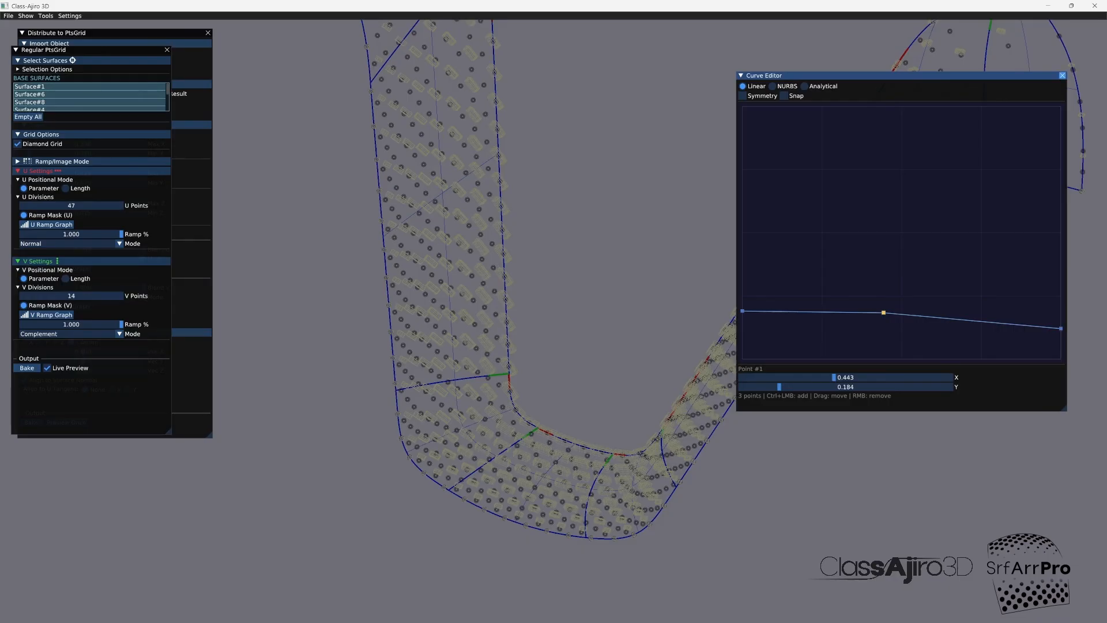
Step: Close the curve editor, bake the denser diamond grid with live preview turned off, and close Regular PtsGrid
left_click(1061, 75)
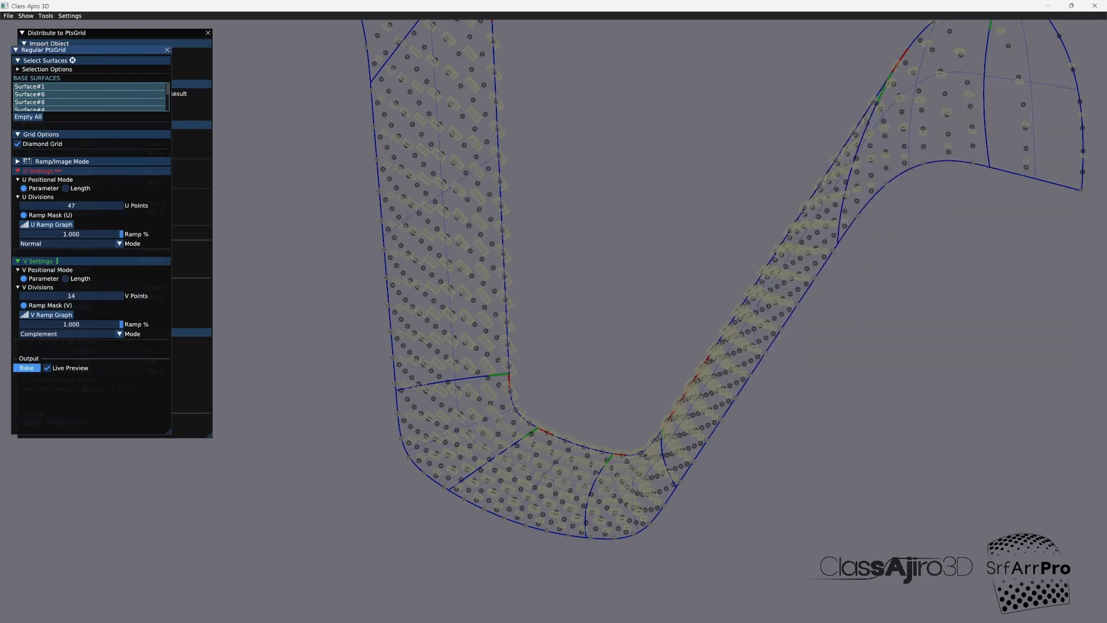
left_click(27, 368)
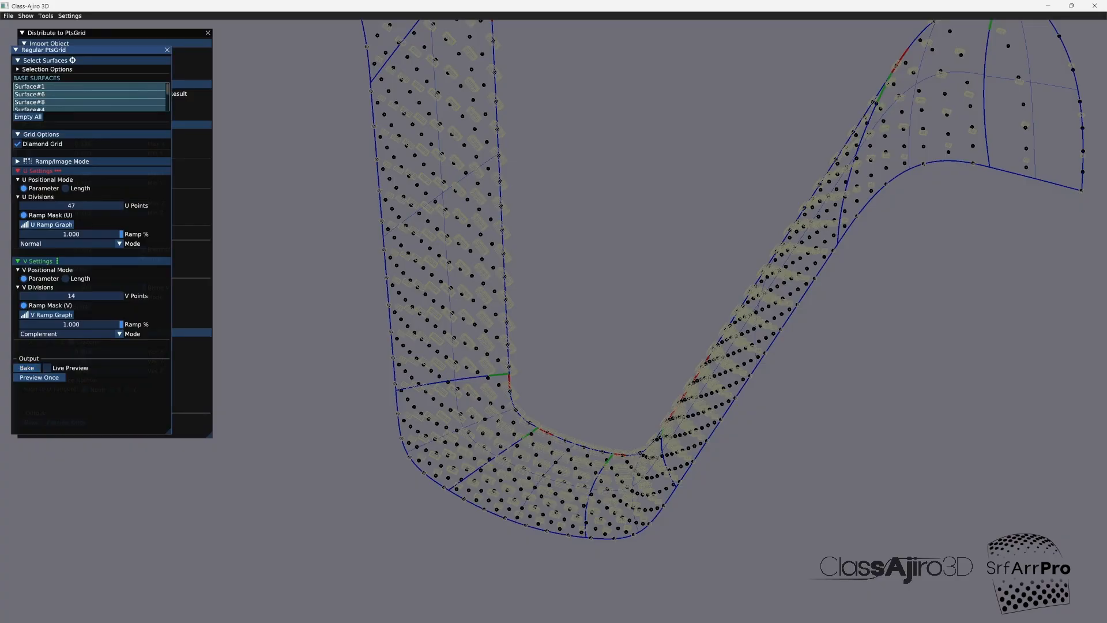
left_click(166, 50)
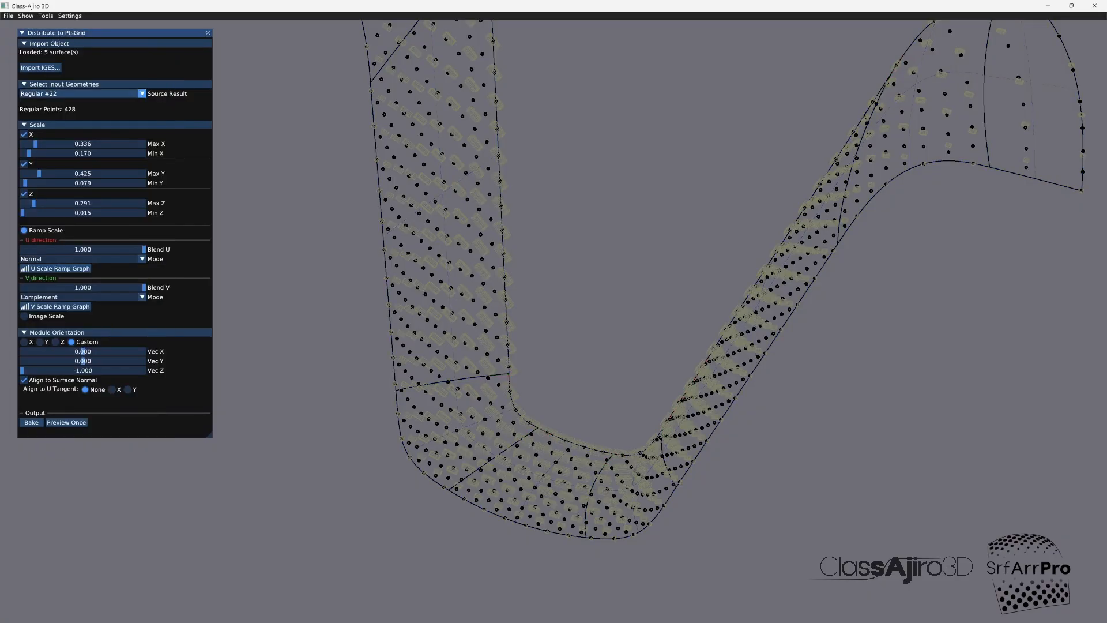
Step: Set the distribution's source result to Regular #23 and preview the box modules on it
left_click(141, 93)
left_click(81, 133)
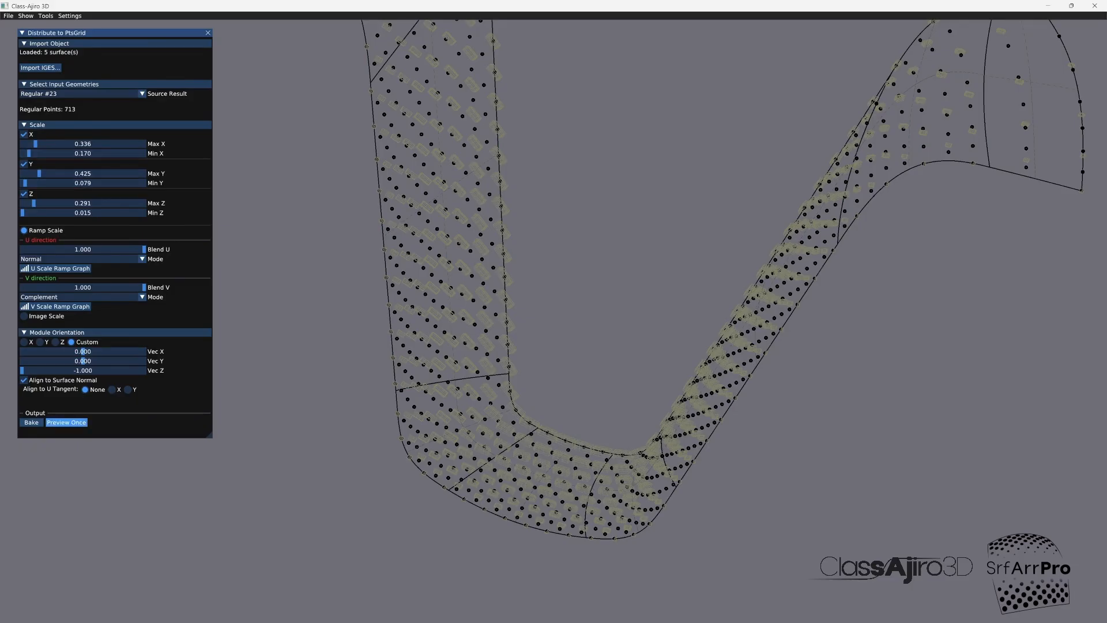
left_click(66, 422)
left_click(66, 422)
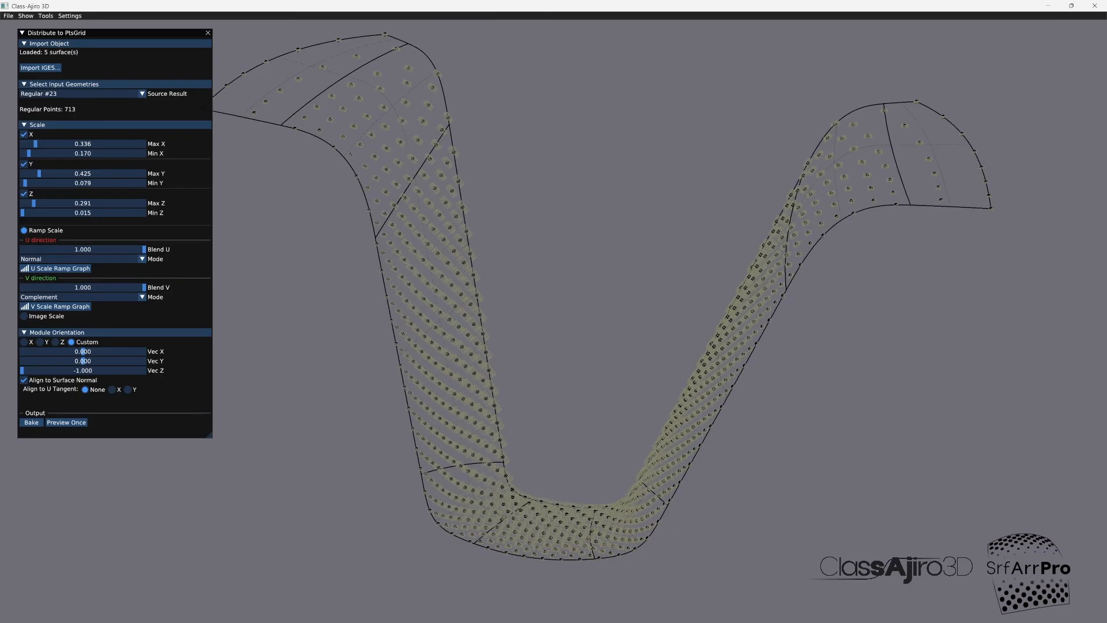
Step: Try aligning the box modules to the U tangent with the X option and preview the orientation
left_click(112, 389)
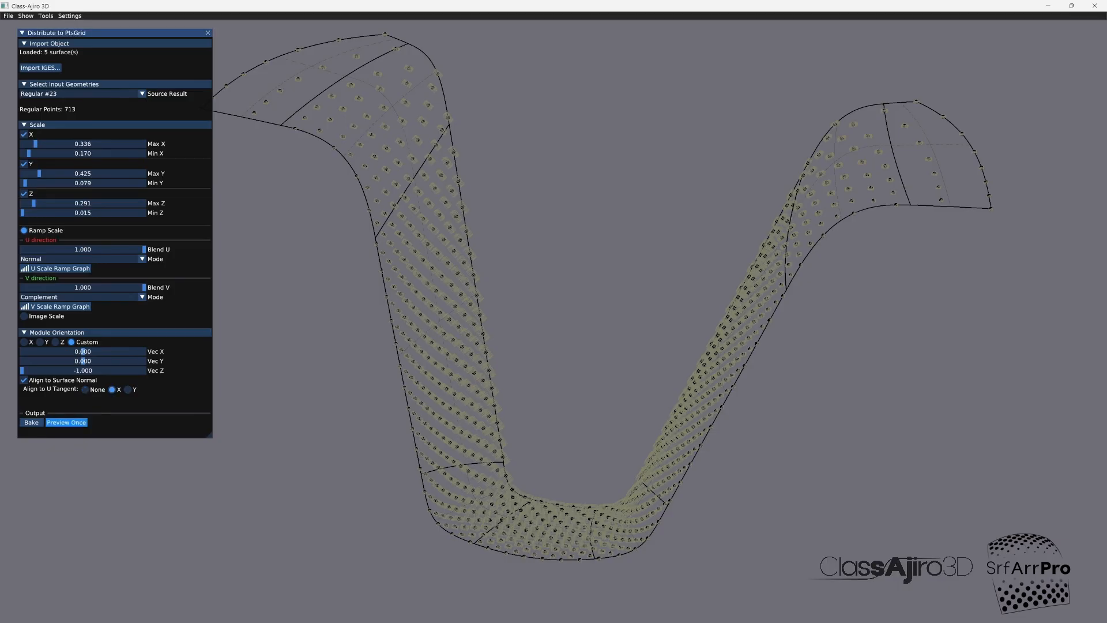
left_click(67, 422)
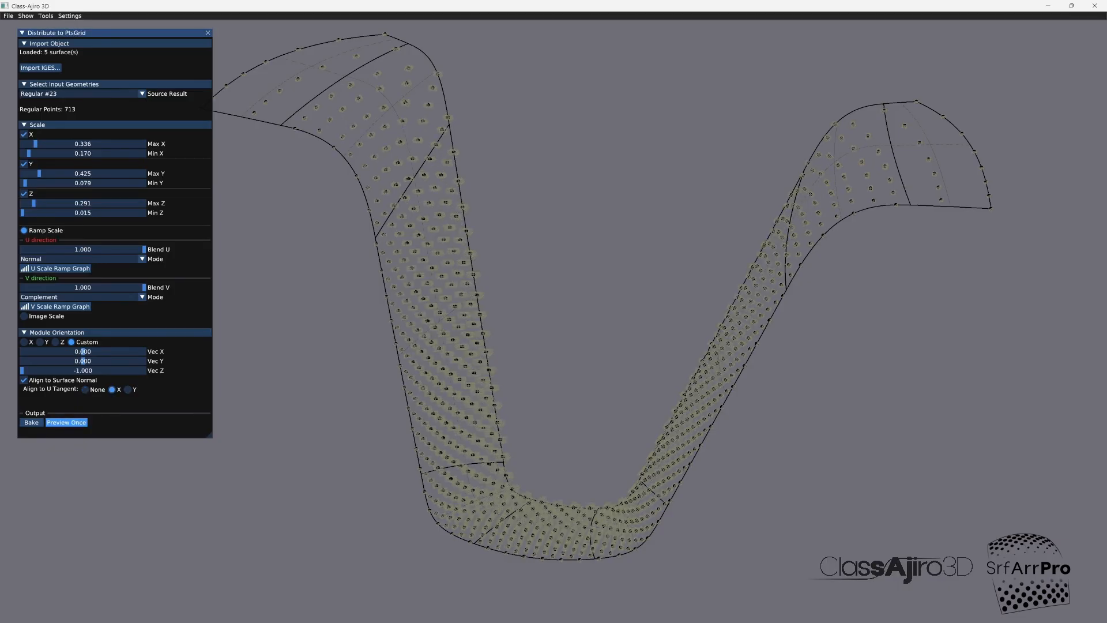
left_click_drag(576, 346, 599, 346)
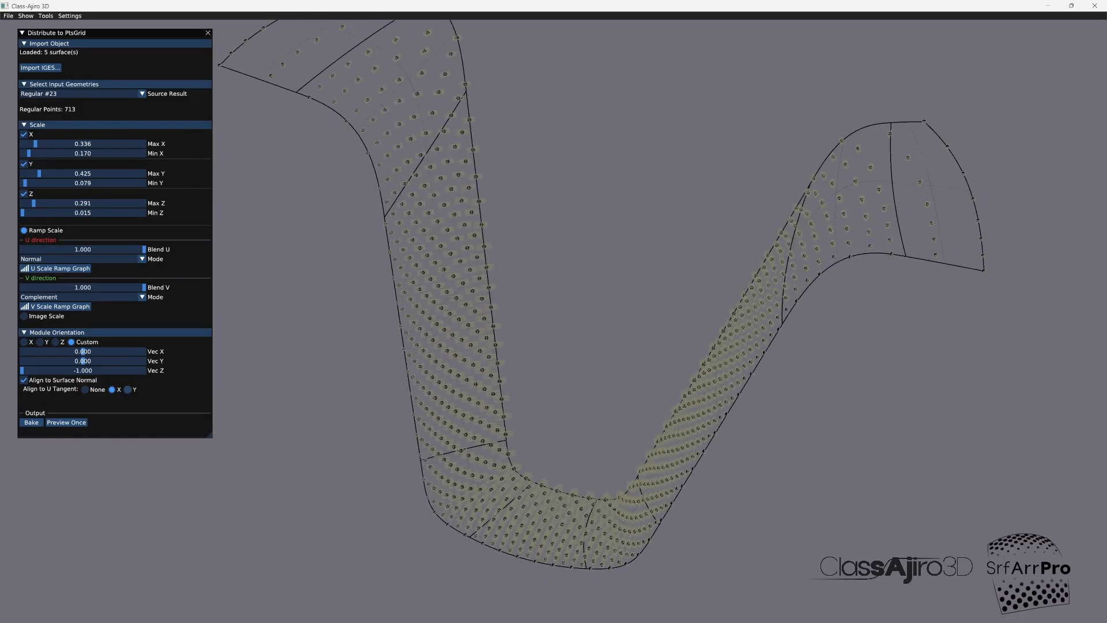
Step: Align the box modules to the U tangent with the Y option, preview the orientation, and bake the distribution
left_click(128, 389)
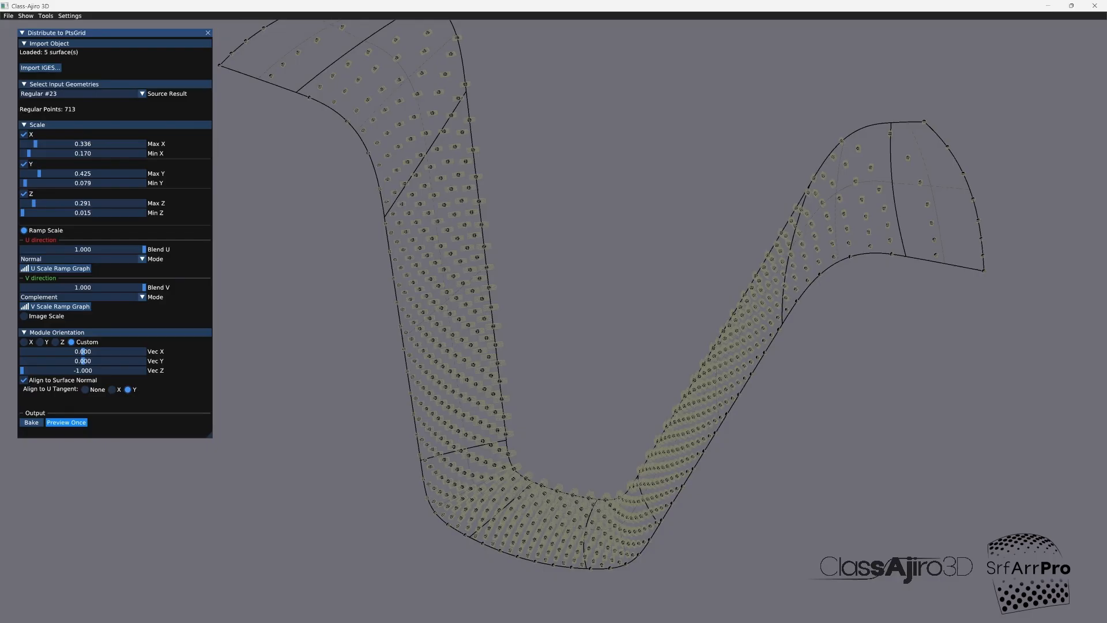
left_click(67, 421)
left_click_drag(576, 346, 400, 347)
left_click_drag(496, 346, 628, 347)
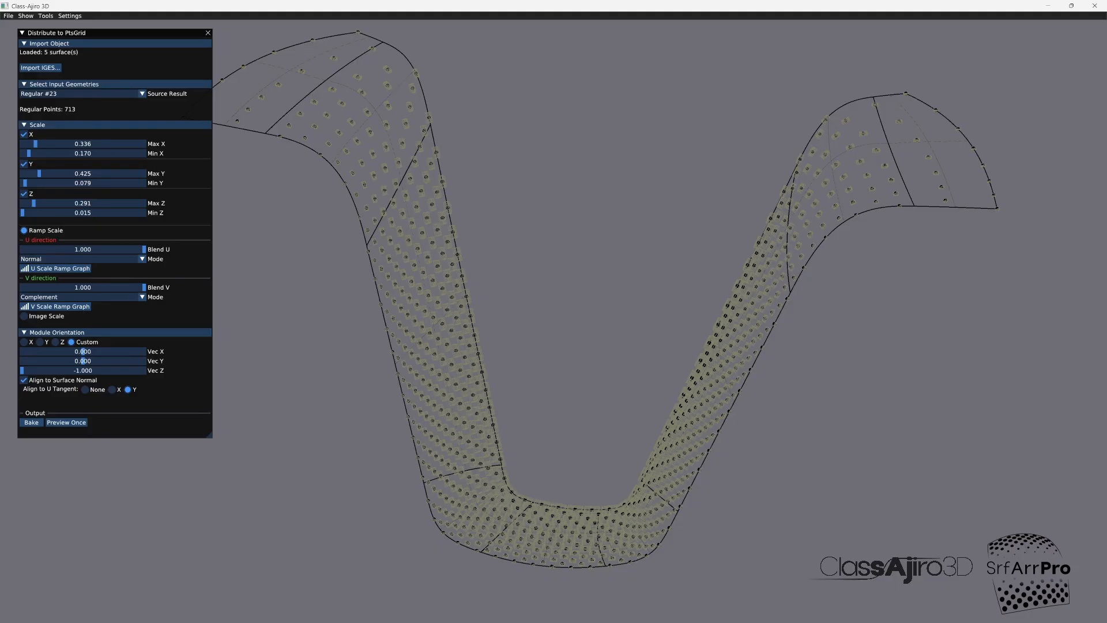
middle_click_drag(674, 412, 717, 413)
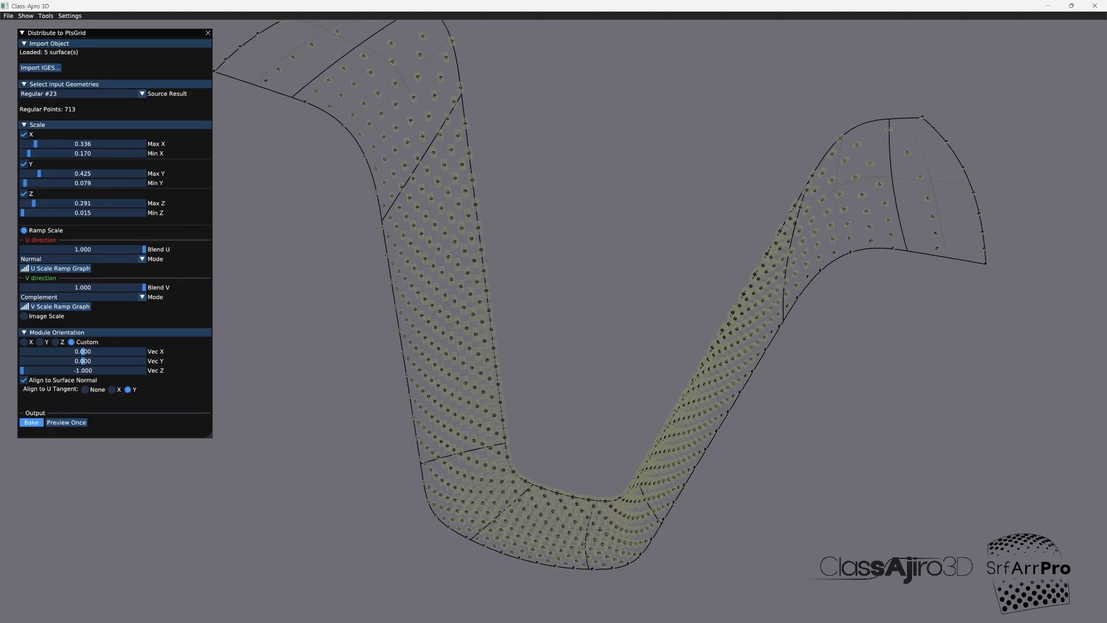
left_click(32, 422)
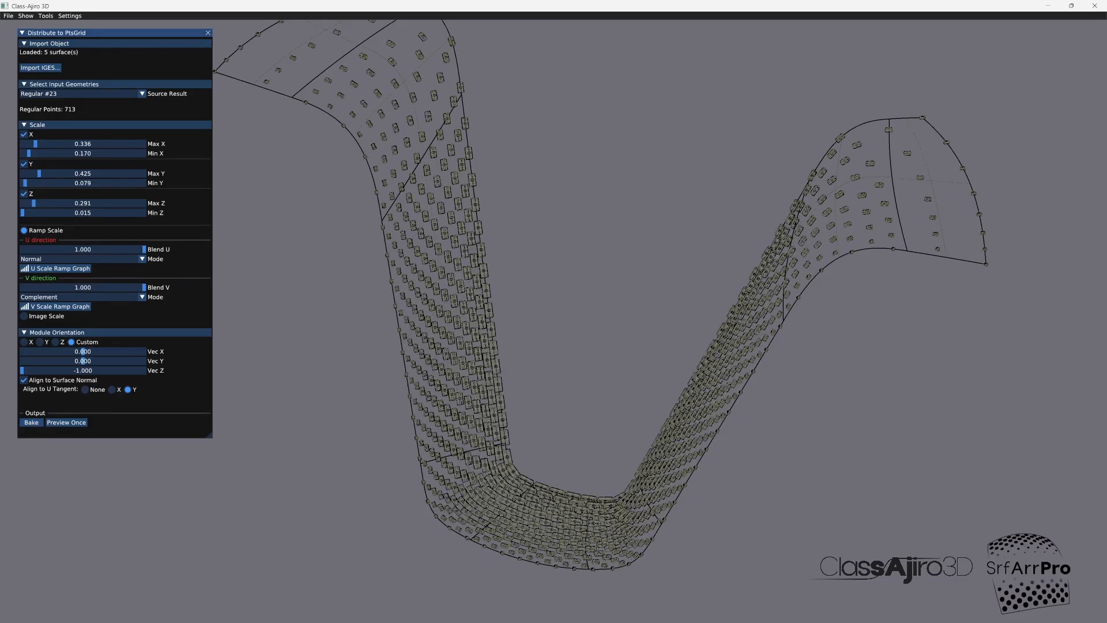
mouse_move(807, 412)
left_mouse_down()
mouse_move(674, 413)
mouse_move(801, 402)
left_mouse_up()
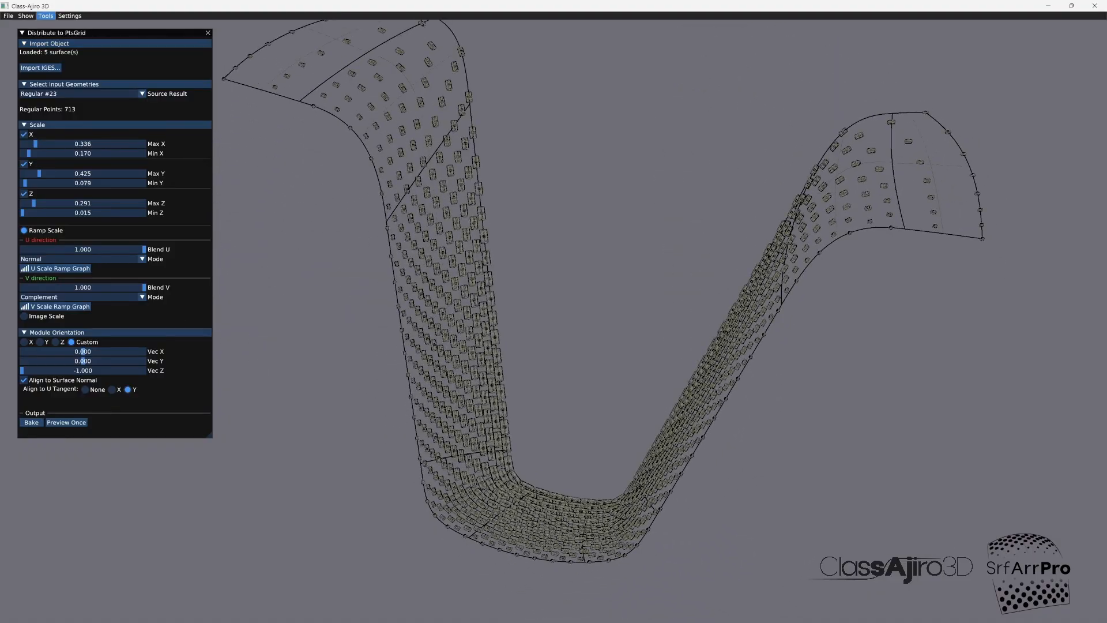
Step: Hide the Regular #23 points grid in the Object Lister, and close both the lister and Distribute to PtsGrid
left_click(45, 16)
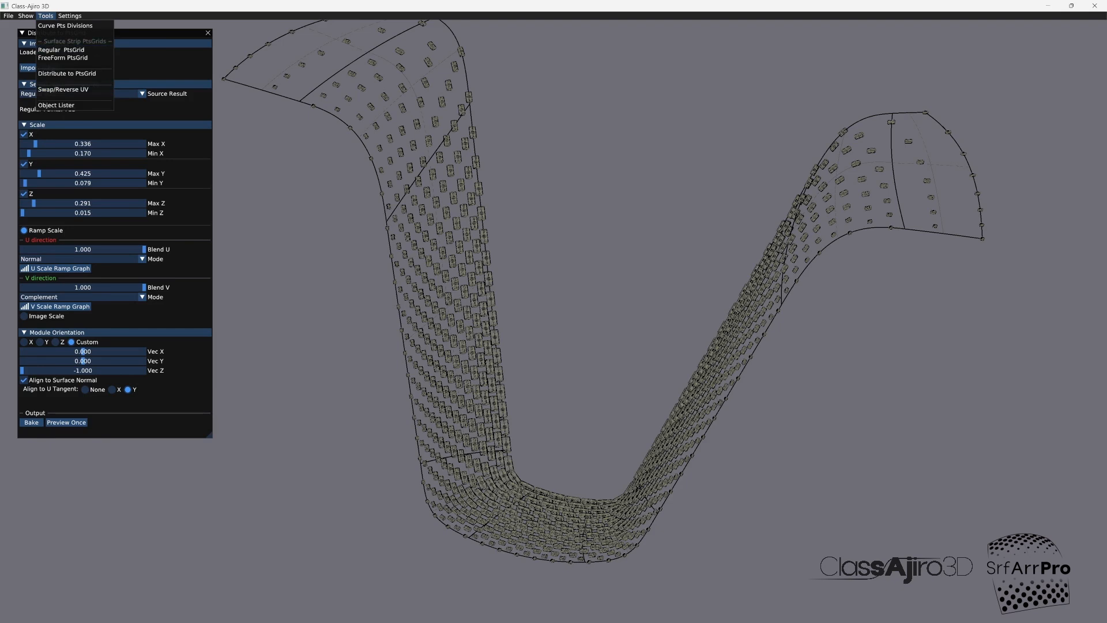
left_click(56, 105)
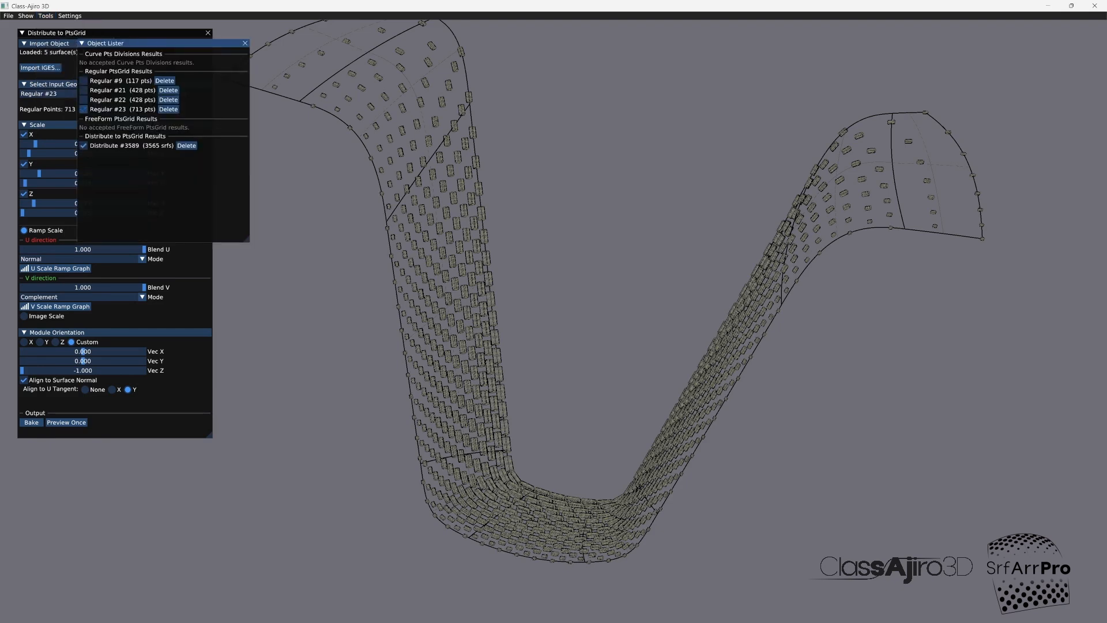
left_click(245, 43)
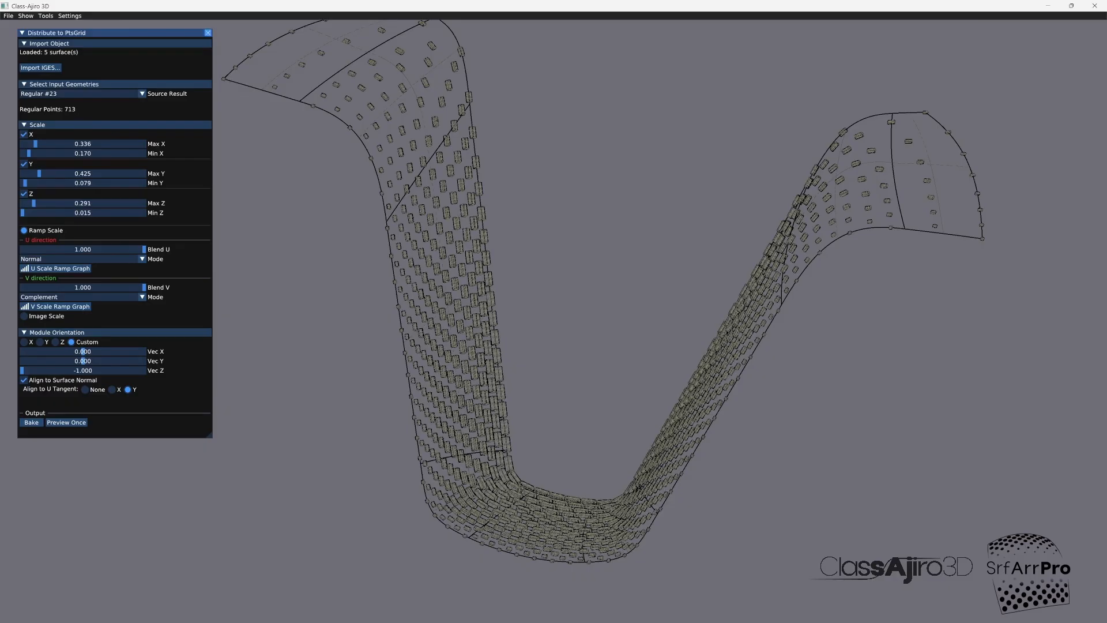
left_click(208, 33)
middle_click_drag(449, 398, 691, 445)
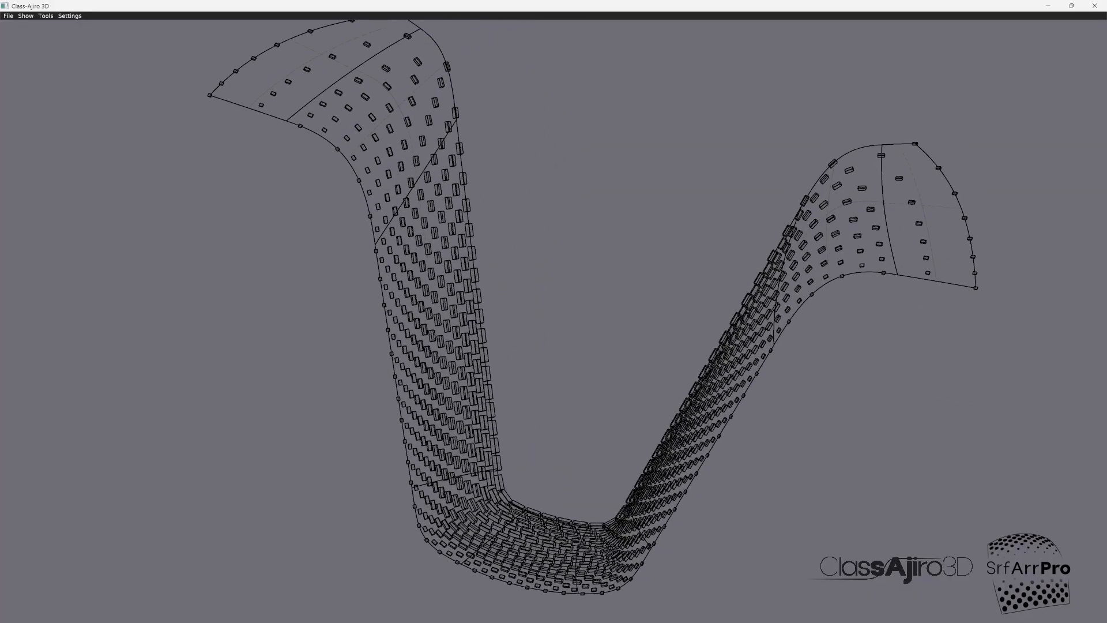
Step: Save the results to IGES as boxes2 in the ClassAjiro3d-Transfers folder
left_click(8, 16)
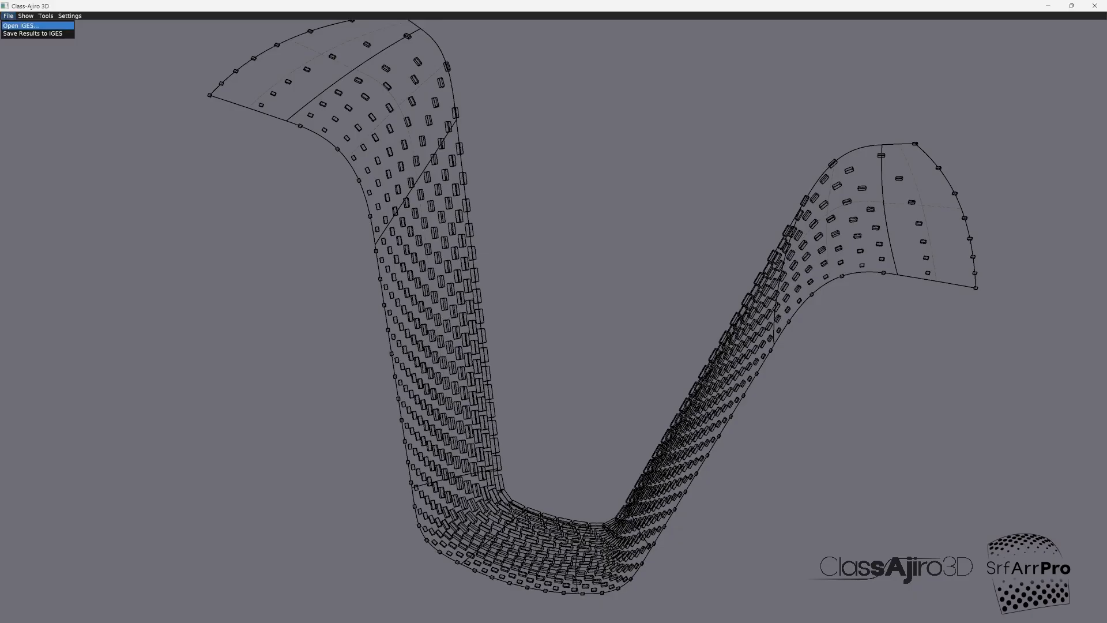
left_click(34, 34)
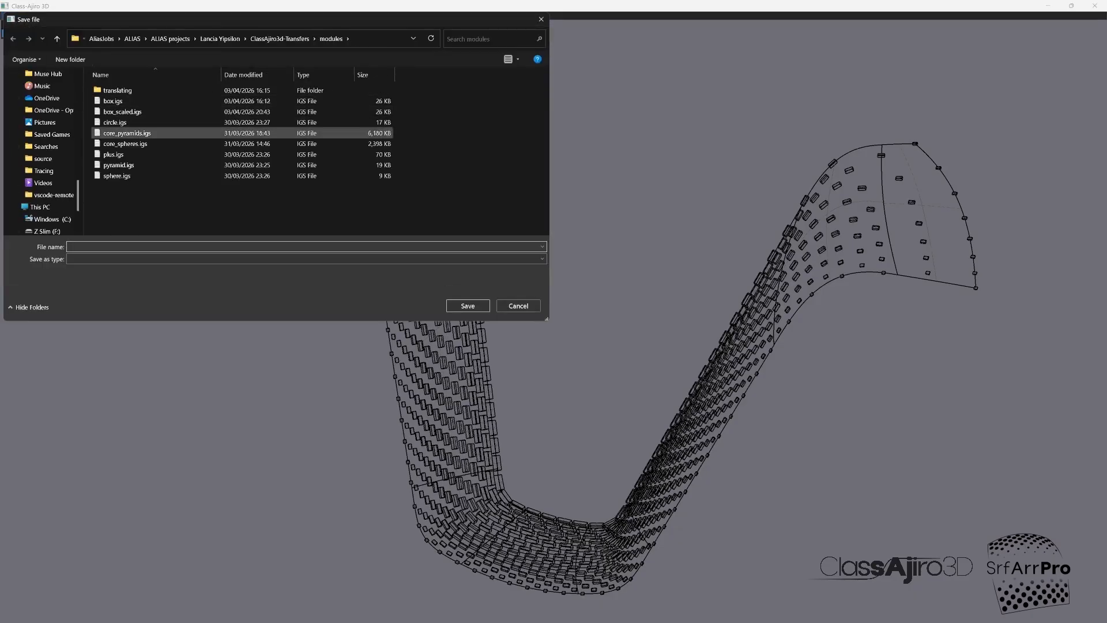
left_click(280, 38)
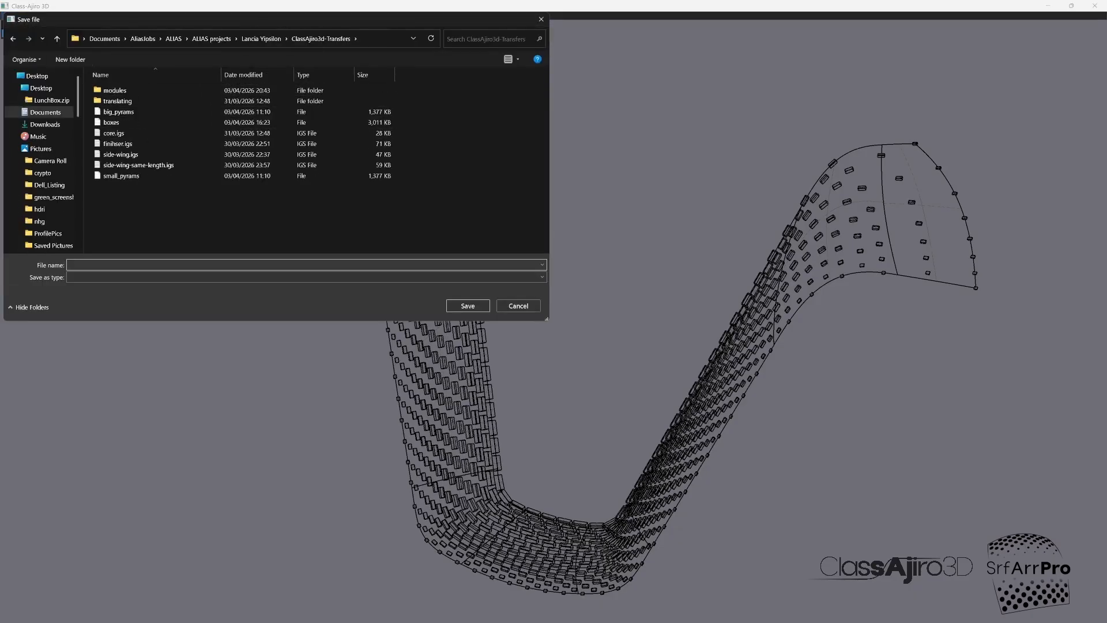
left_click(134, 122)
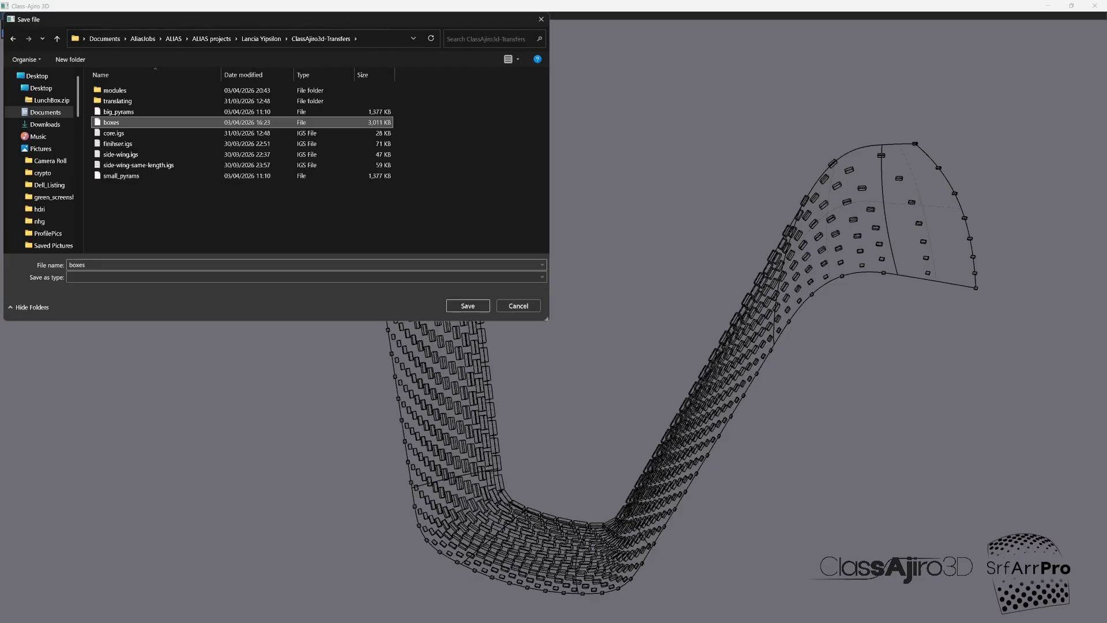
type("2")
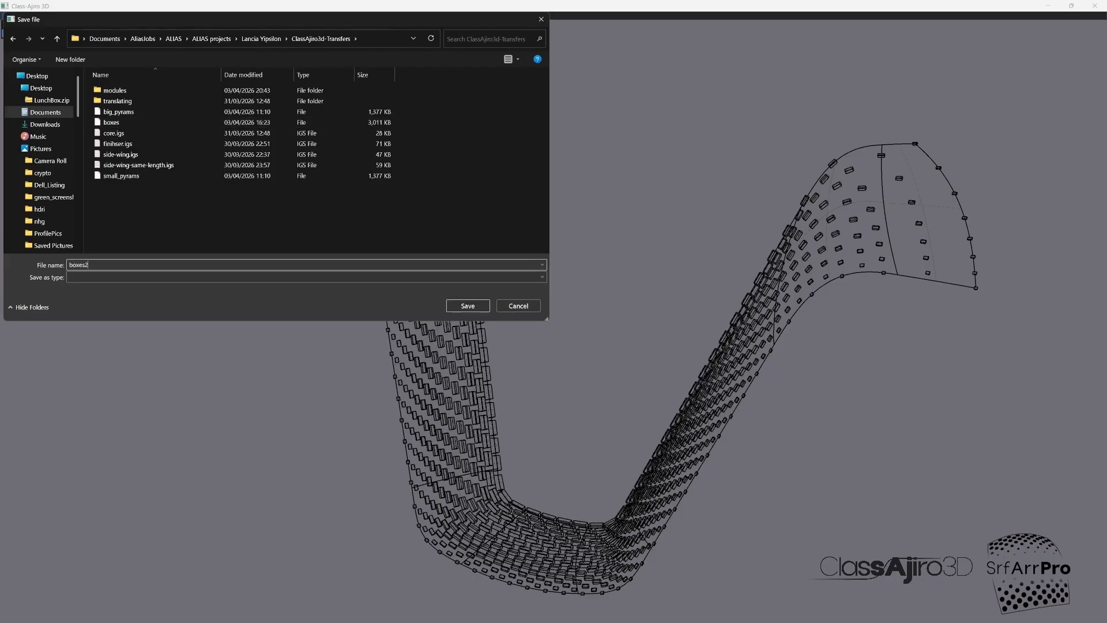
key("Return")
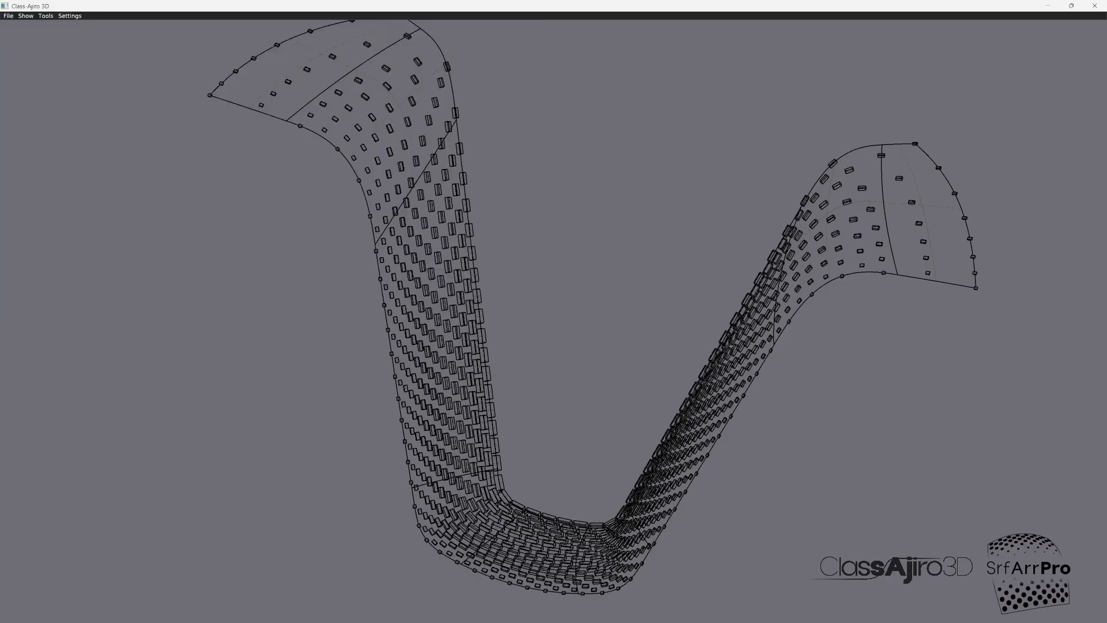
Step: Switch to Autodesk Alias Surface, put the picked box on a new layer, hide that layer, and show layer L31
left_click(128, 611)
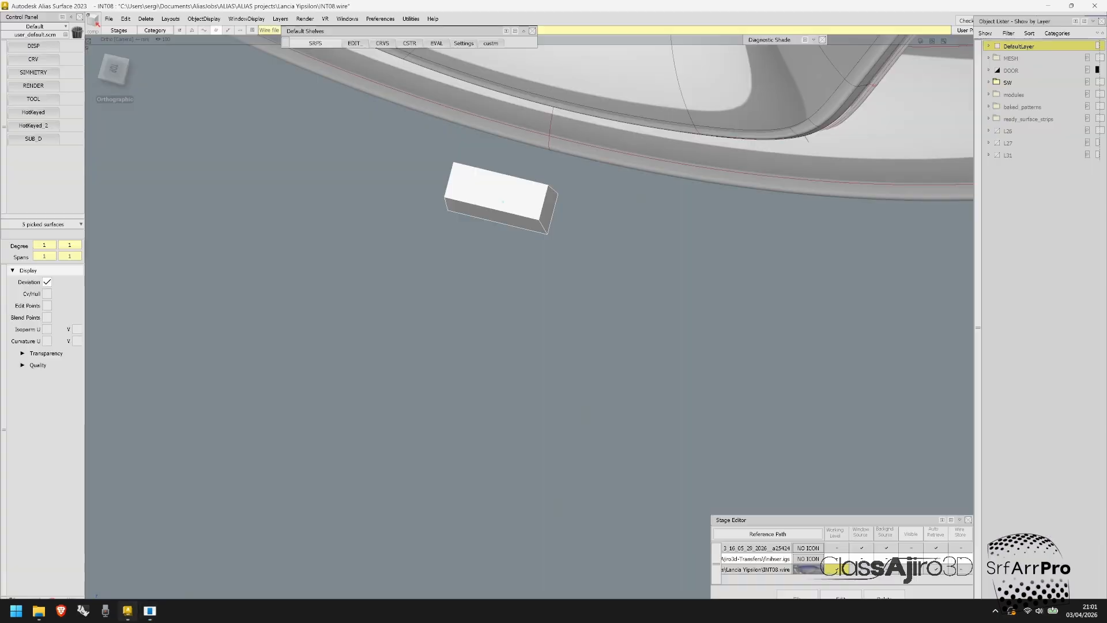
right_click_drag(501, 202, 443, 202, "alt+shift")
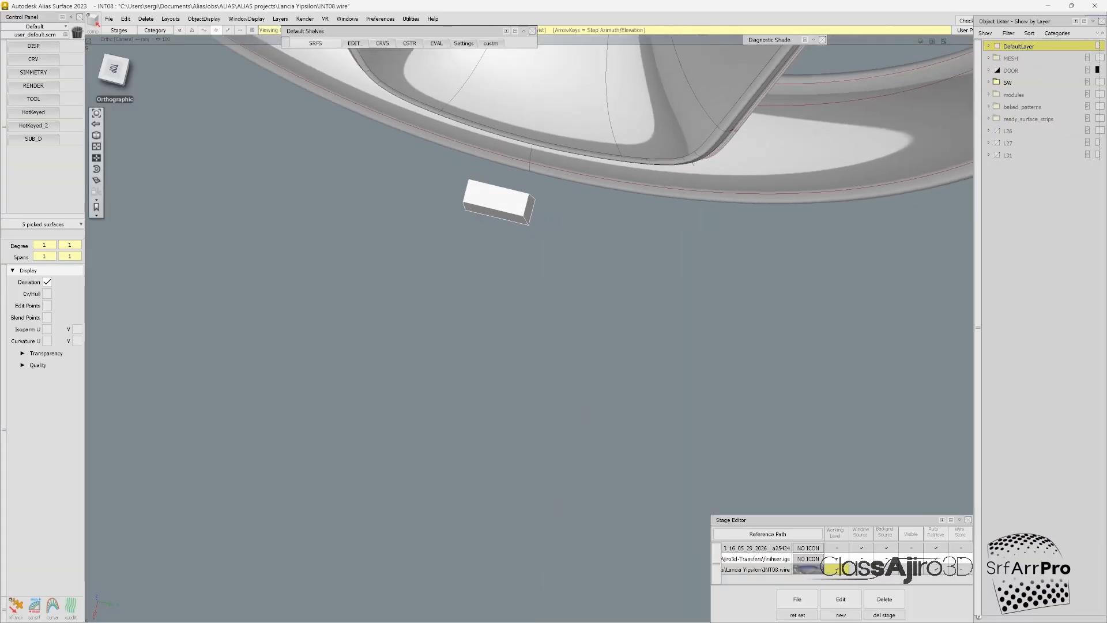
middle_click_drag(497, 201, 490, 368, "alt+shift")
right_click_drag(489, 367, 433, 368, "alt+shift")
left_click_drag(432, 368, 466, 260, "alt+shift")
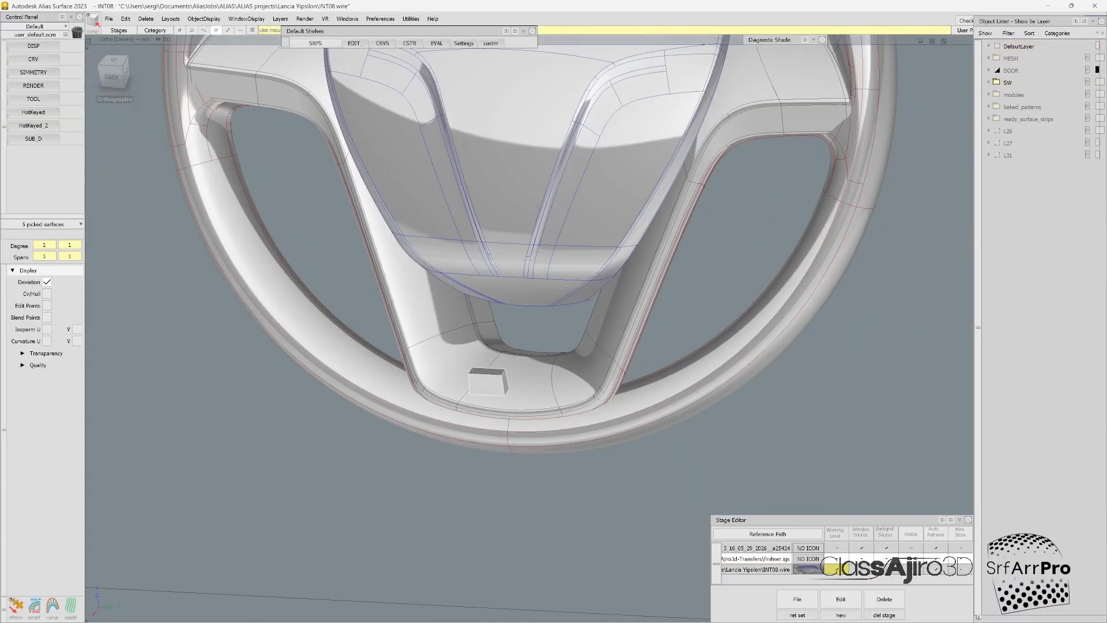
right_click(1004, 168)
left_click(1017, 178)
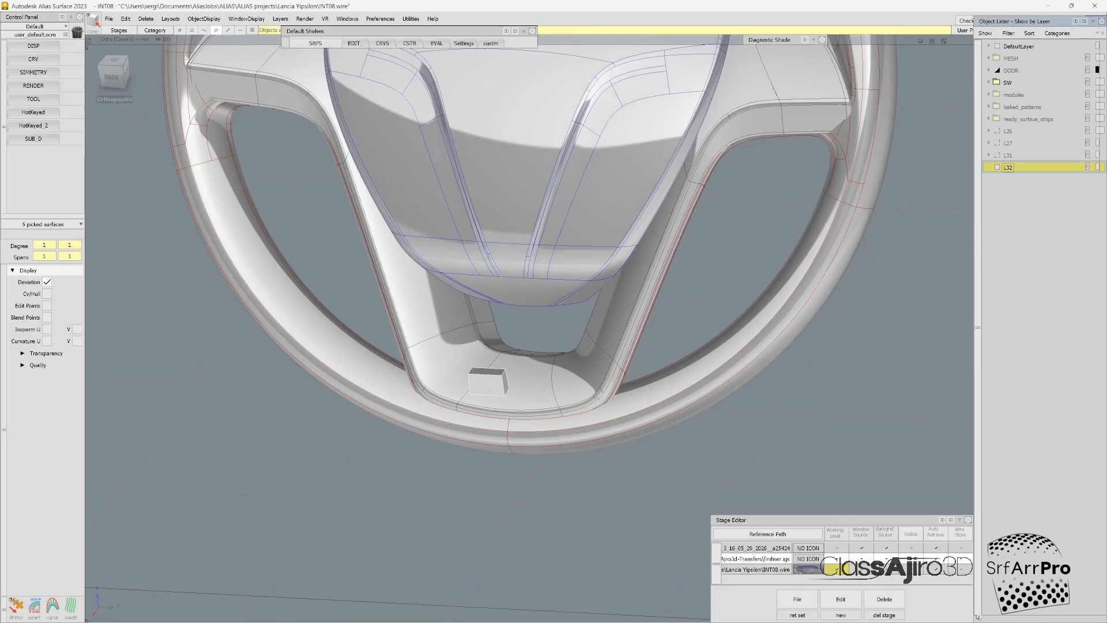
left_click(997, 168)
left_click(997, 155)
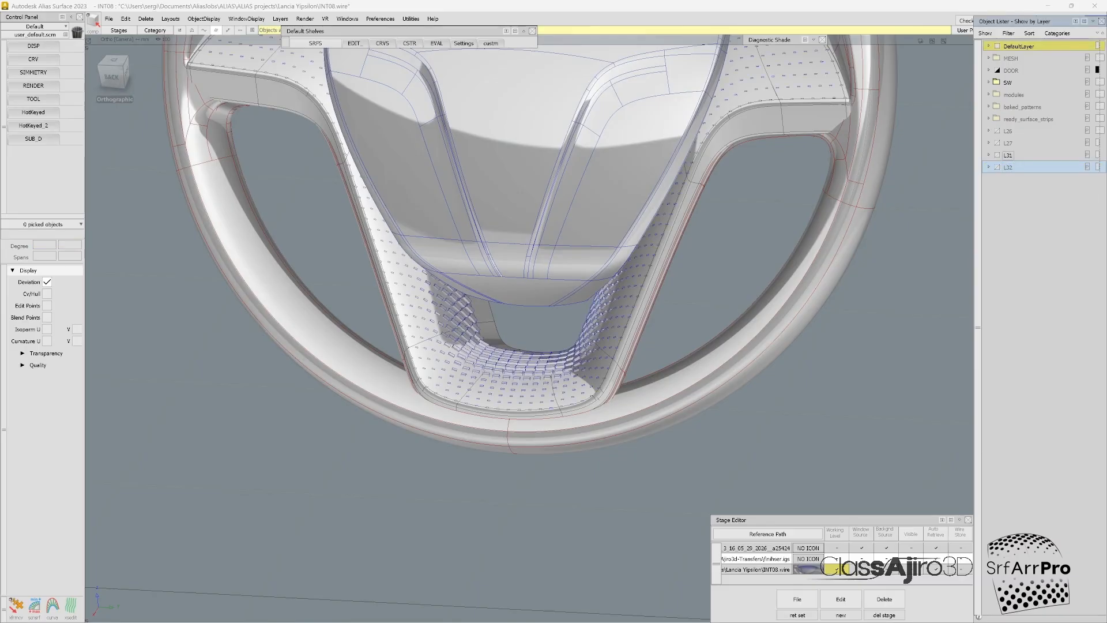
Step: Examine the layer L31 box pattern on the steering wheel's finisher, especially around the lower spoke
right_click_drag(522, 364, 556, 364, "alt+shift")
mouse_move(557, 365)
left_mouse_down("alt+shift")
mouse_move(561, 441)
mouse_move(552, 369)
left_mouse_up("alt+shift")
right_click_drag(553, 369, 461, 369, "alt+shift")
left_click_drag(461, 369, 450, 412, "alt+shift")
right_click_drag(450, 413, 521, 411, "alt+shift")
middle_click_drag(522, 411, 538, 461, "alt+shift")
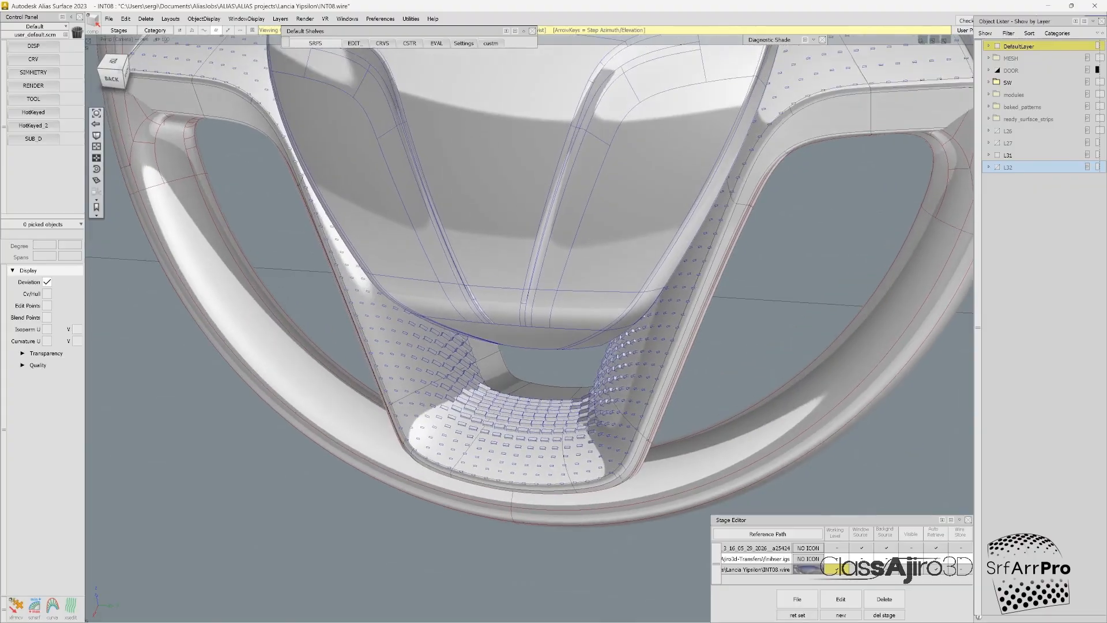
right_click_drag(537, 461, 481, 461, "alt+shift")
Step: Open the boxes2 file from the ClassAjiro3d-Transfers folder while keeping all existing stages
left_click(108, 18)
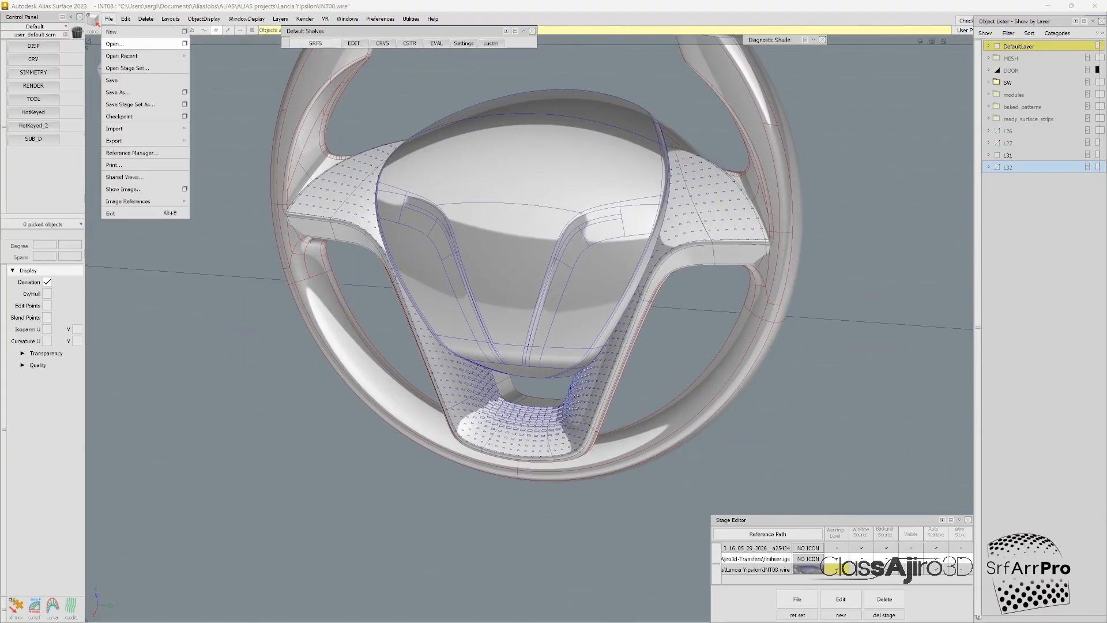
left_click(115, 44)
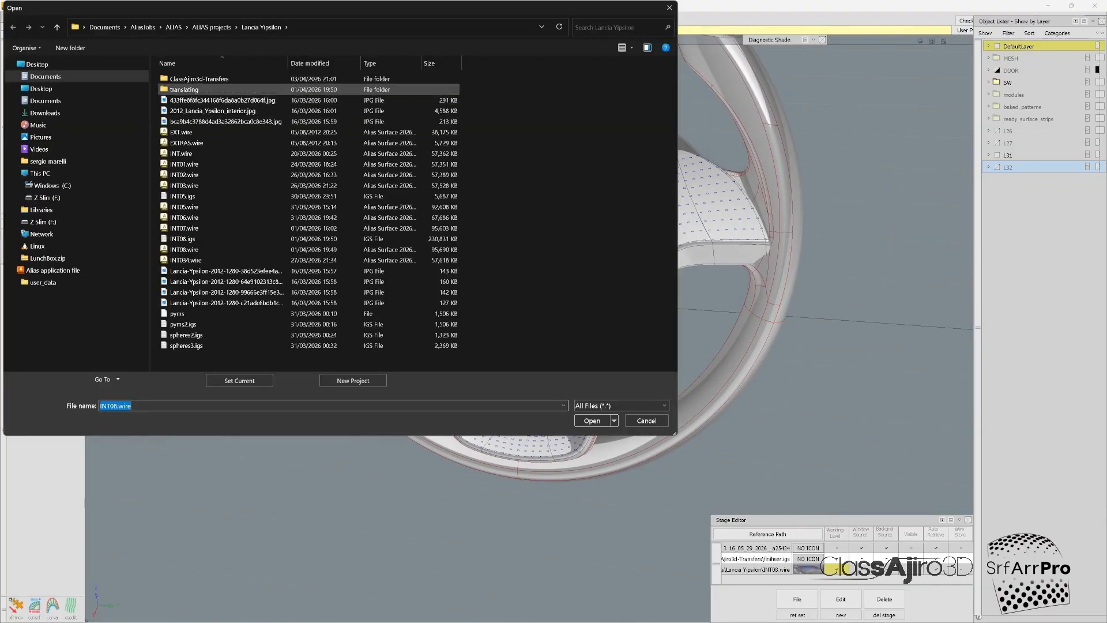
double_click(199, 79)
left_click(199, 122)
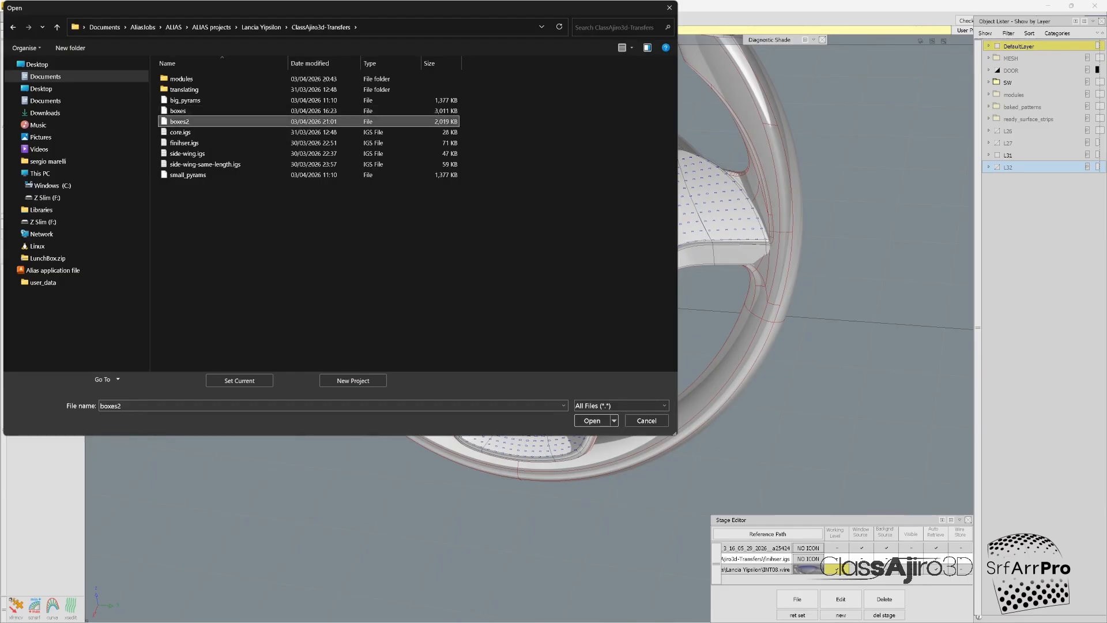
left_click(592, 420)
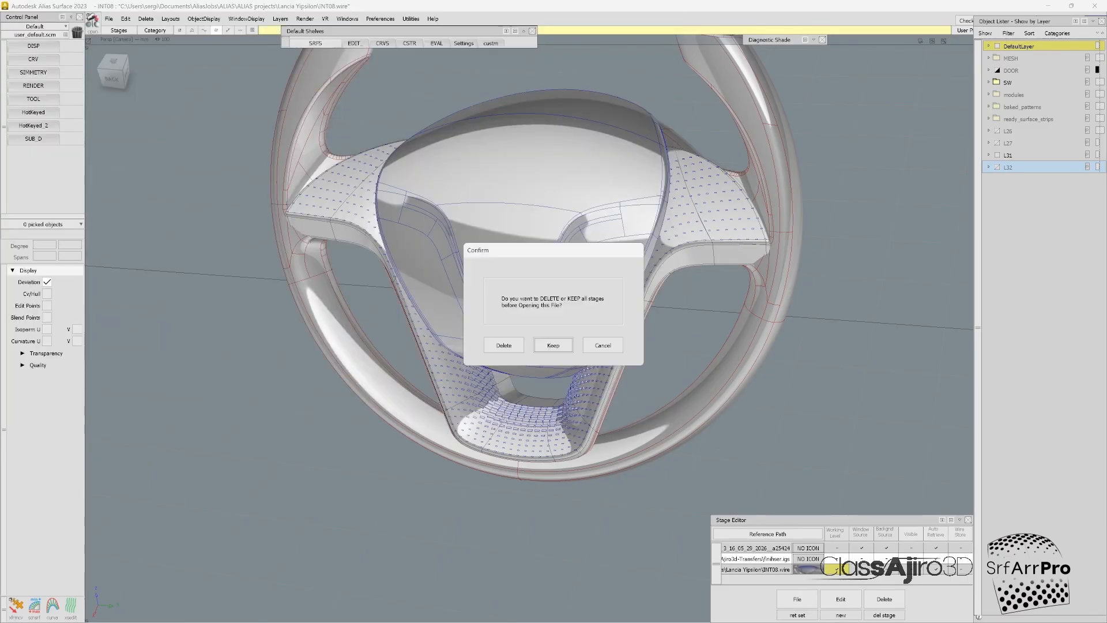
key("Return")
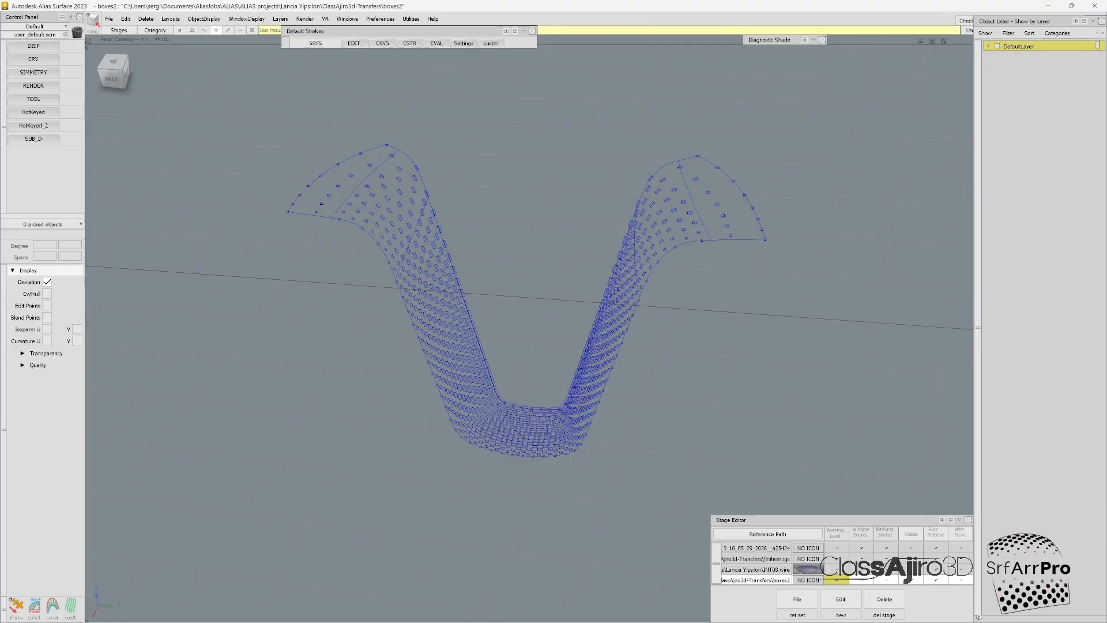
Step: Pick all the finisher strip's base surfaces in the boxes2 stage and delete them, keeping only the box modules
left_click_drag(533, 323, 501, 326, "alt+shift")
left_click(318, 171)
left_click(377, 205)
left_click(404, 284)
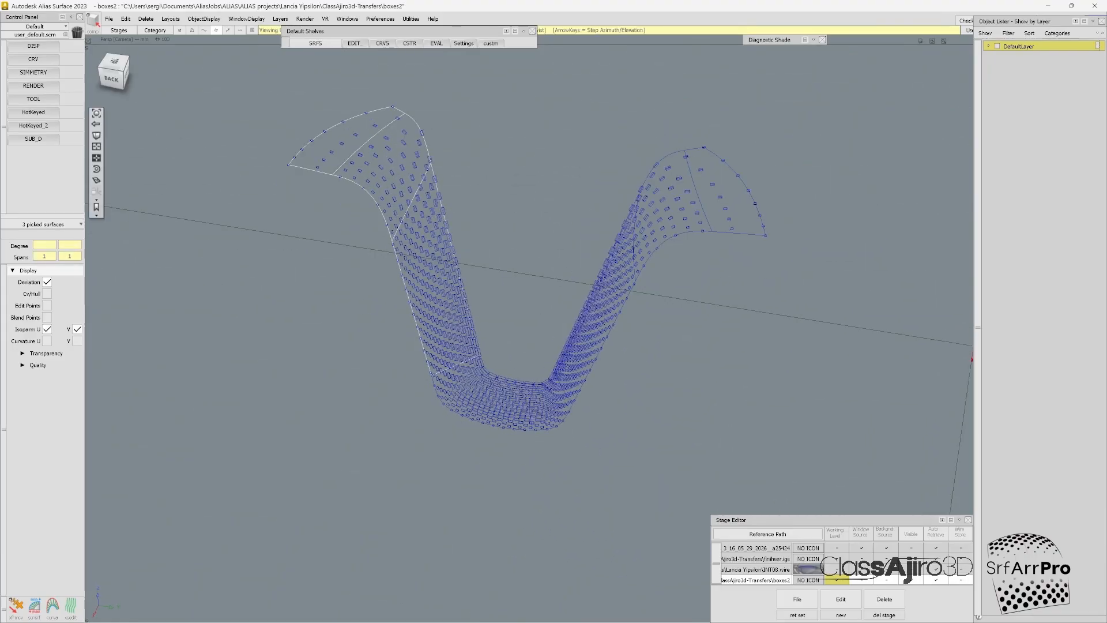
right_click_drag(499, 388, 652, 388, "alt+shift")
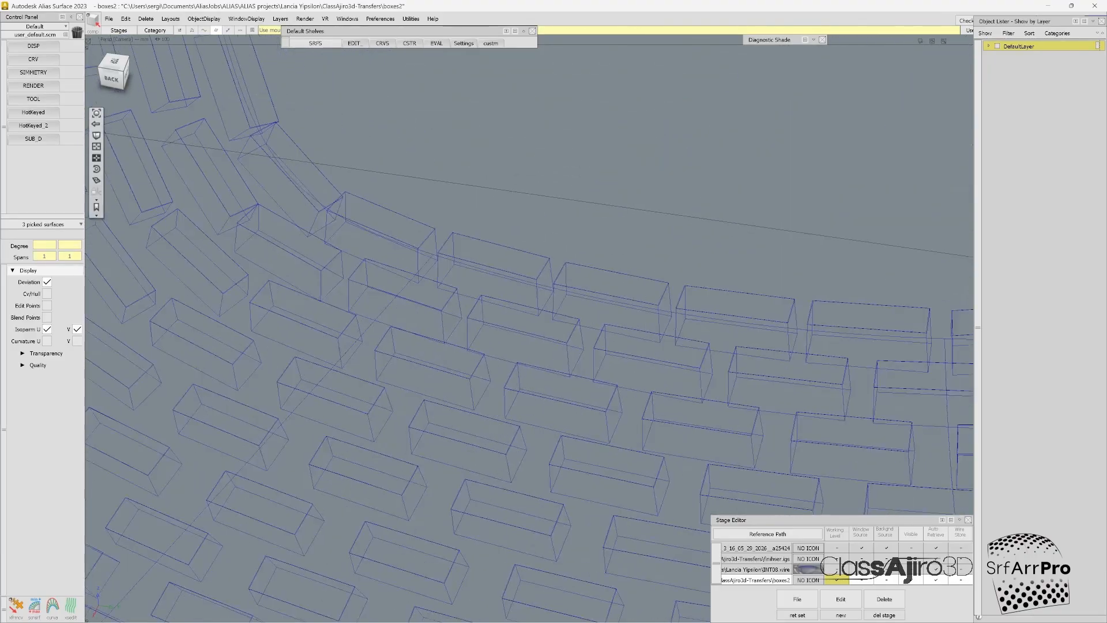
left_click(367, 326)
right_click_drag(369, 327, 242, 327, "alt+shift")
left_click_drag(242, 327, 254, 340, "alt+shift")
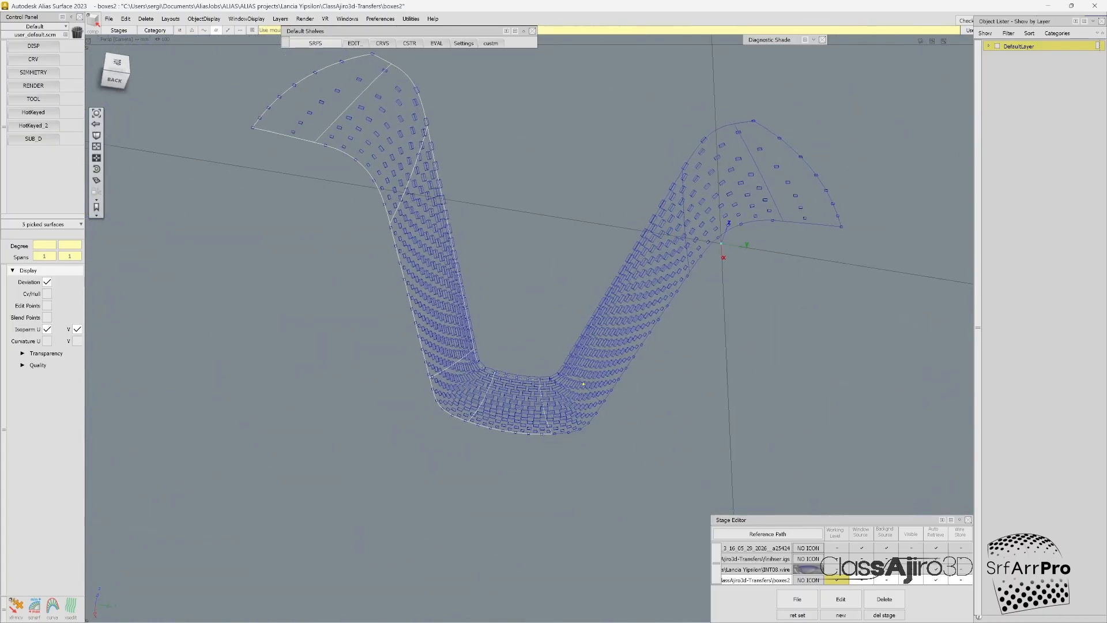
right_click_drag(583, 383, 727, 384, "alt+shift")
left_click(665, 472)
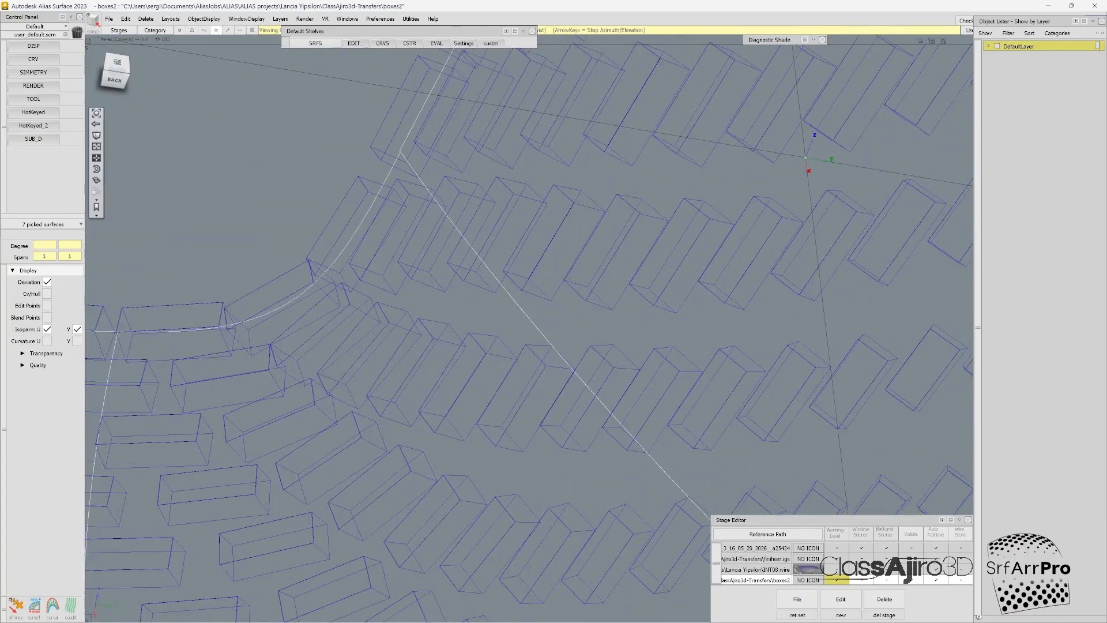
right_click_drag(664, 472, 513, 472, "alt+shift")
right_click_drag(542, 266, 695, 267, "alt+shift")
left_click(700, 221)
right_click_drag(738, 208, 600, 229, "ctrl+shift")
key("Return")
Step: Hide the grid and select all the box modules in the boxes2 stage
left_click_drag(479, 443, 461, 438, "alt+shift")
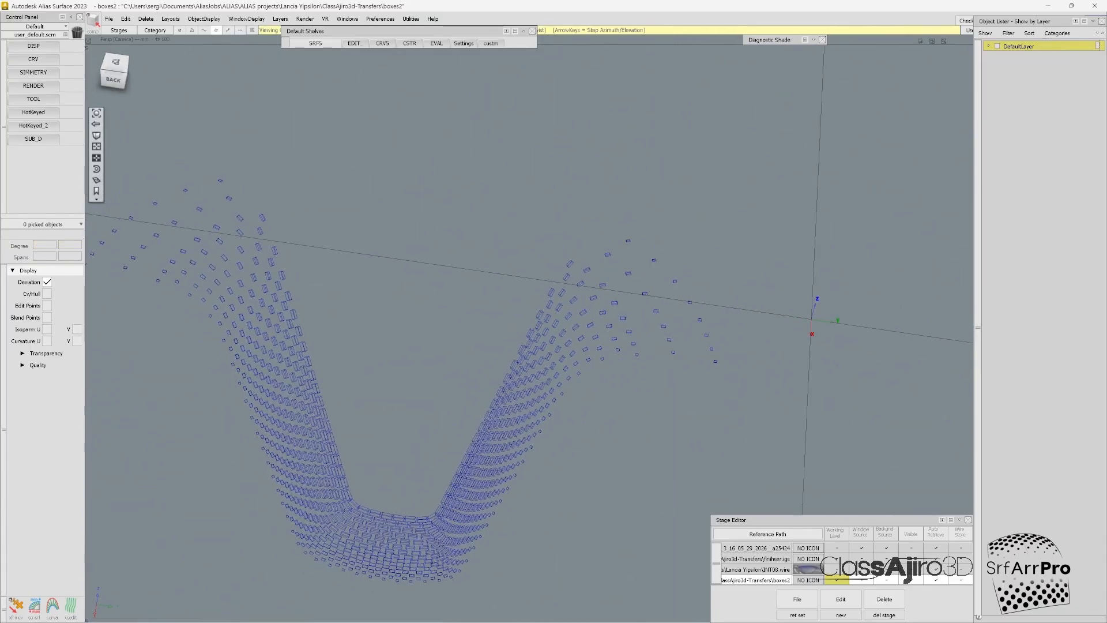
middle_click_drag(461, 438, 570, 339, "alt+shift")
left_click_drag(569, 338, 546, 334, "alt+shift")
left_click_drag(761, 148, 761, 148, "ctrl+shift")
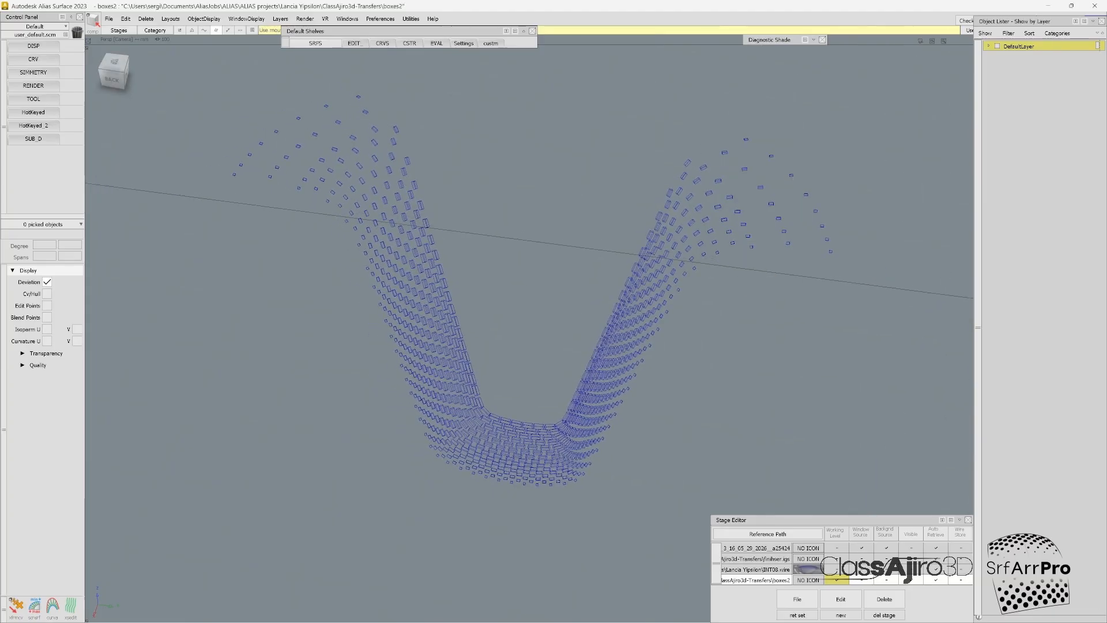
mouse_move(811, 102)
left_mouse_down("ctrl+shift")
mouse_move(835, 120)
mouse_move(830, 86)
mouse_move(843, 96)
mouse_move(832, 87)
mouse_move(807, 95)
left_mouse_up("ctrl+shift")
key("alt+g")
left_click_drag(800, 137, 244, 541, "ctrl+shift")
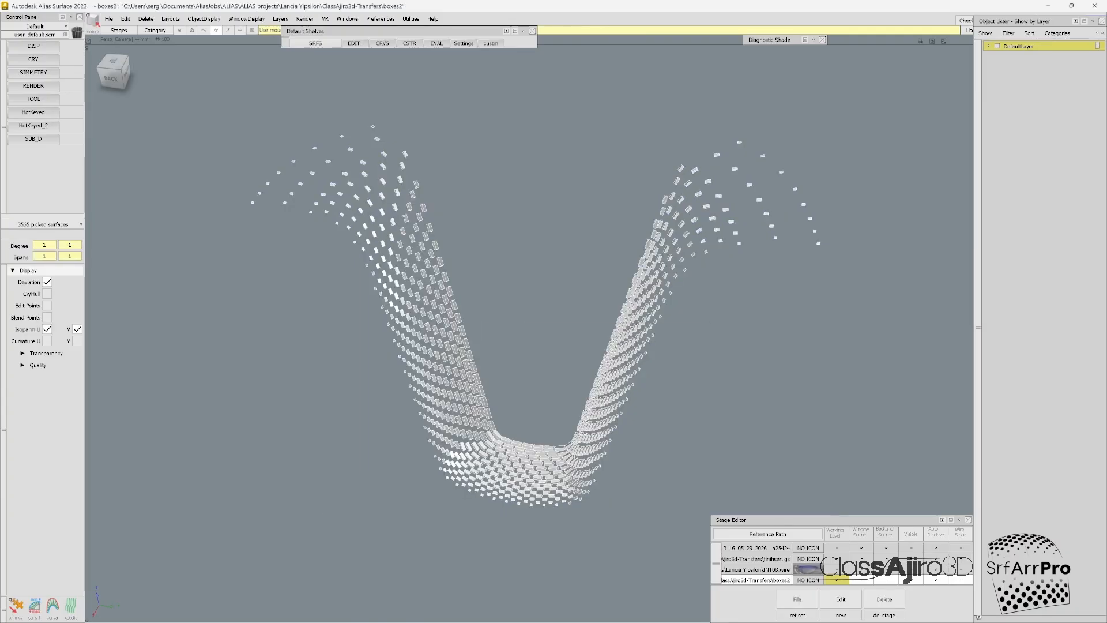
Step: Paste the box modules onto a new layer in the INT08 stage, with layer L31 and the boxes2 stage hidden
left_click(836, 569)
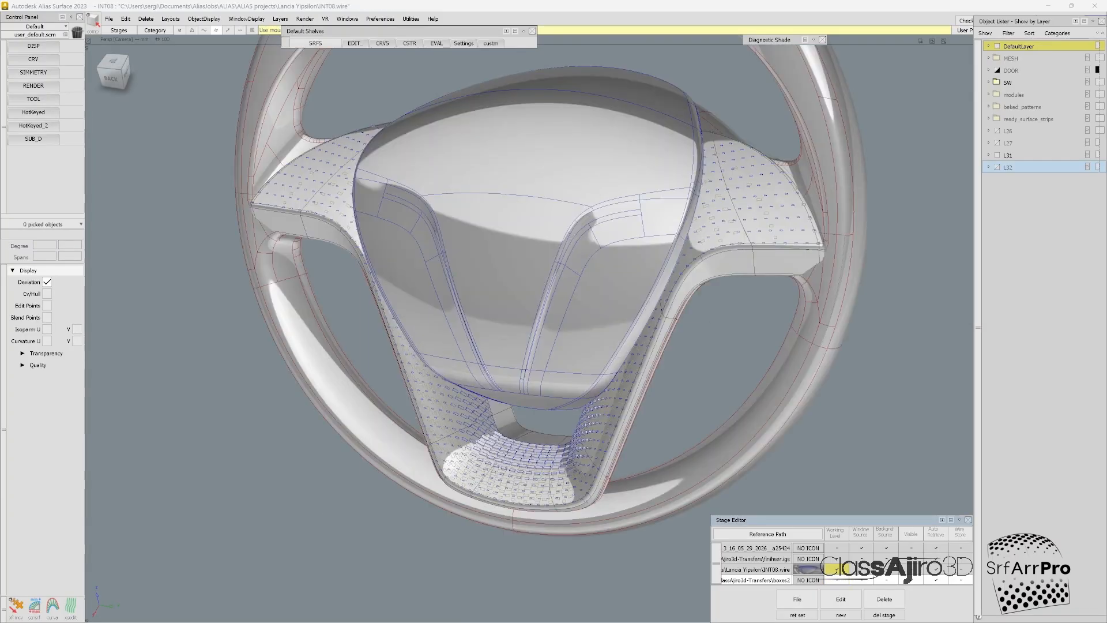
left_click(997, 156)
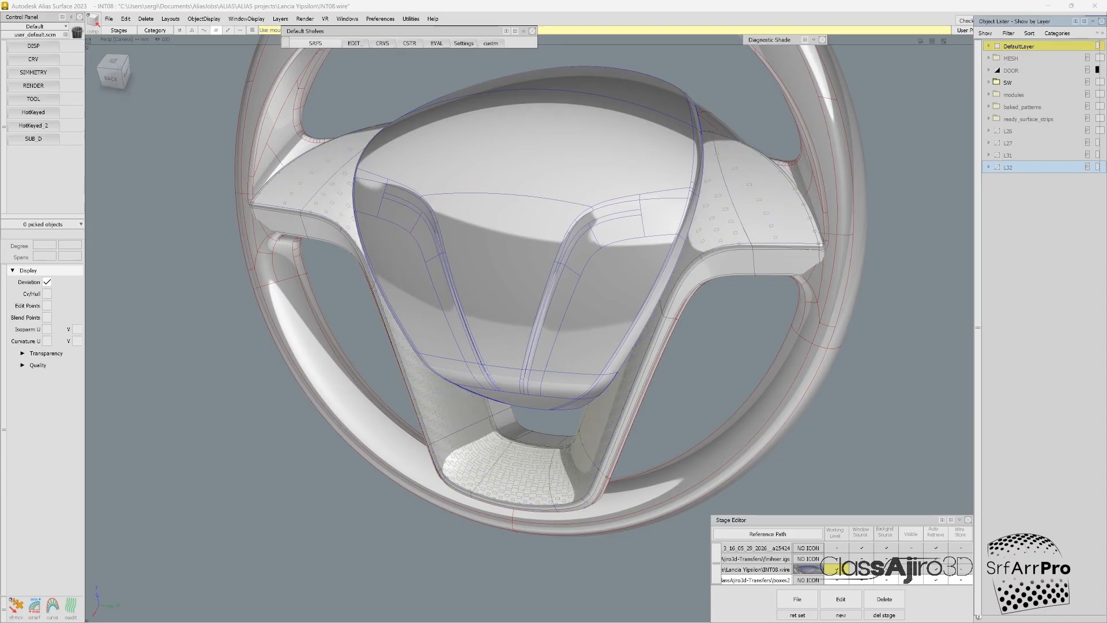
key("ctrl+l")
left_click(910, 580)
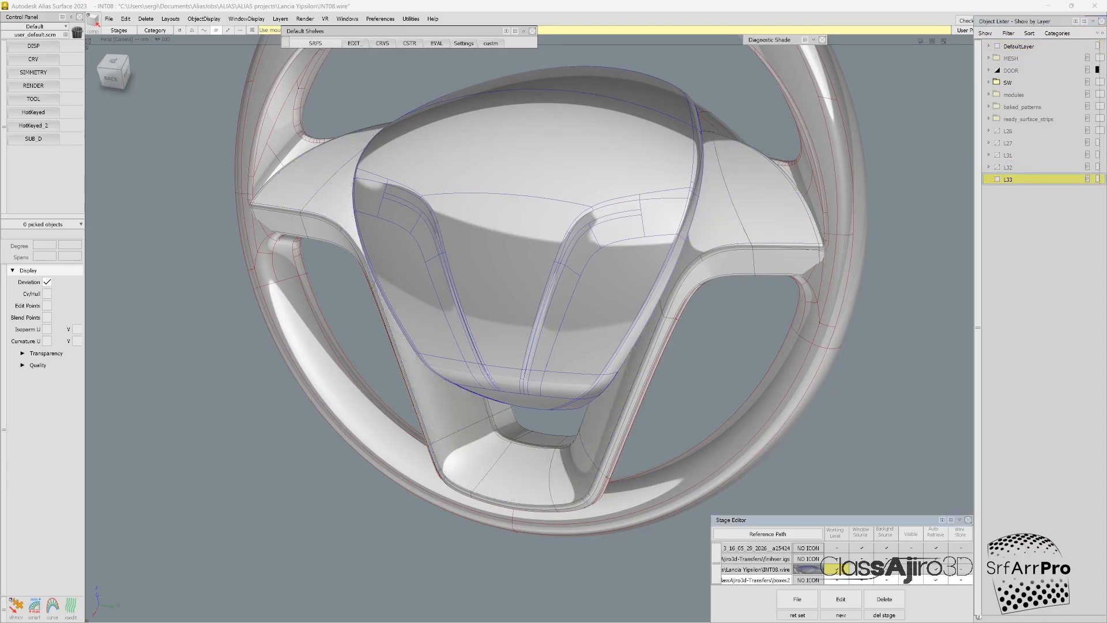
right_click(1006, 181)
left_click(1038, 347)
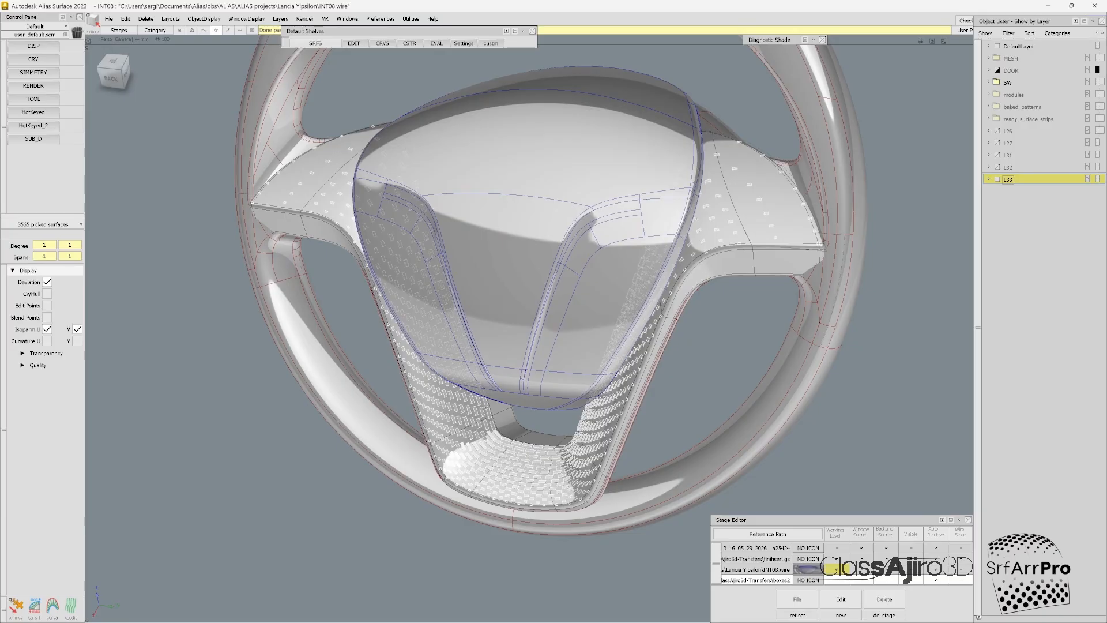
Step: Examine the pasted box modules on the steering wheel's finisher from the back view and close up around the lower spoke
left_click(113, 73)
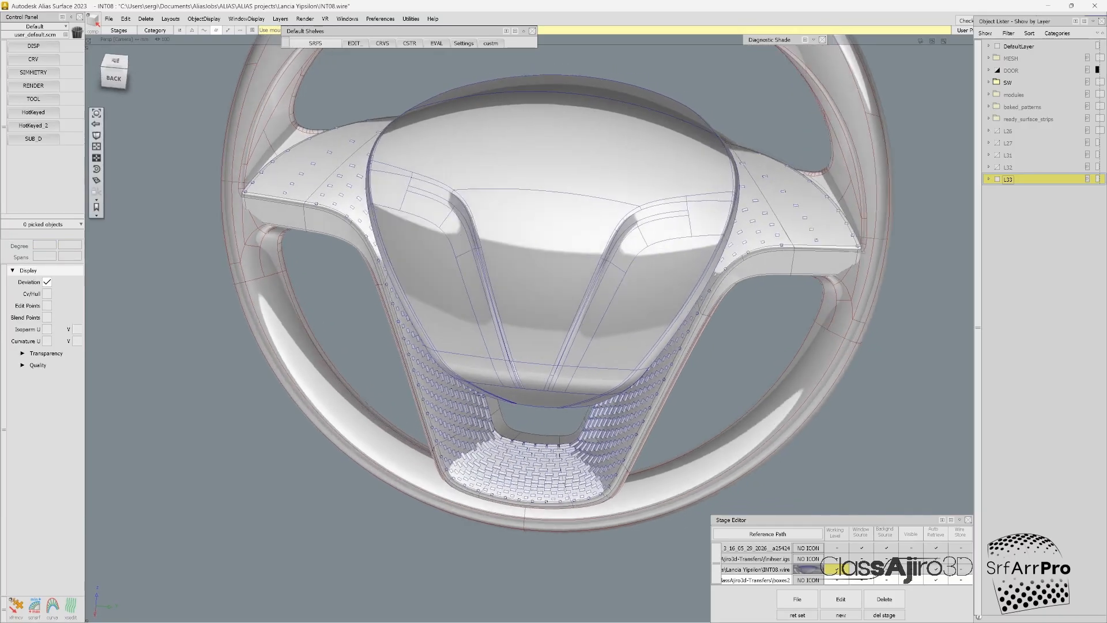
left_click_drag(519, 288, 726, 352, "alt+shift")
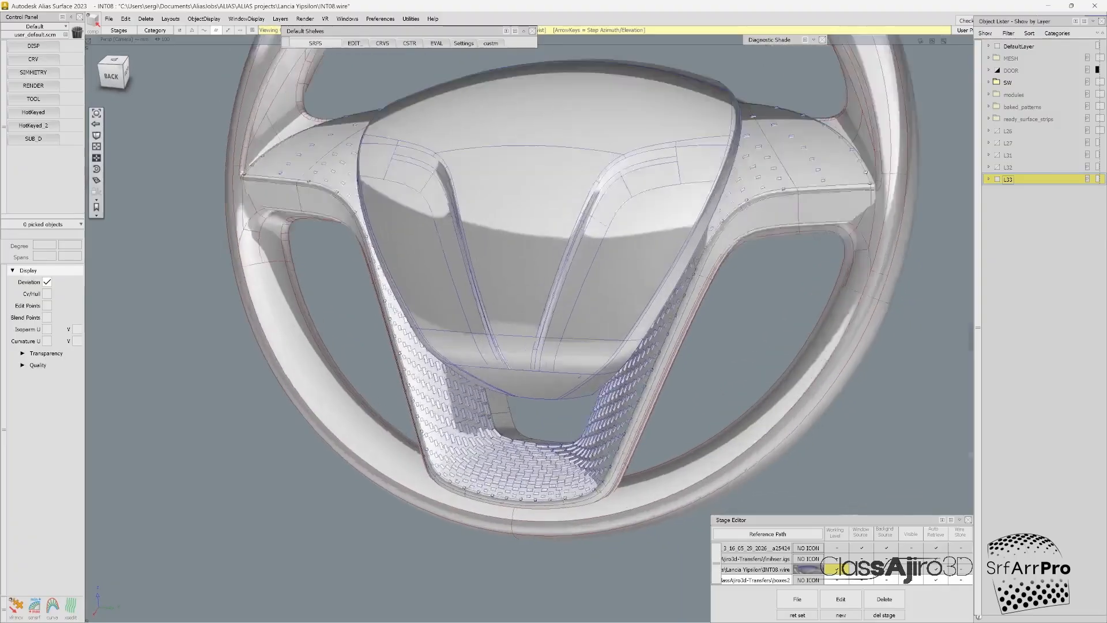
right_click_drag(726, 351, 779, 351, "alt+shift")
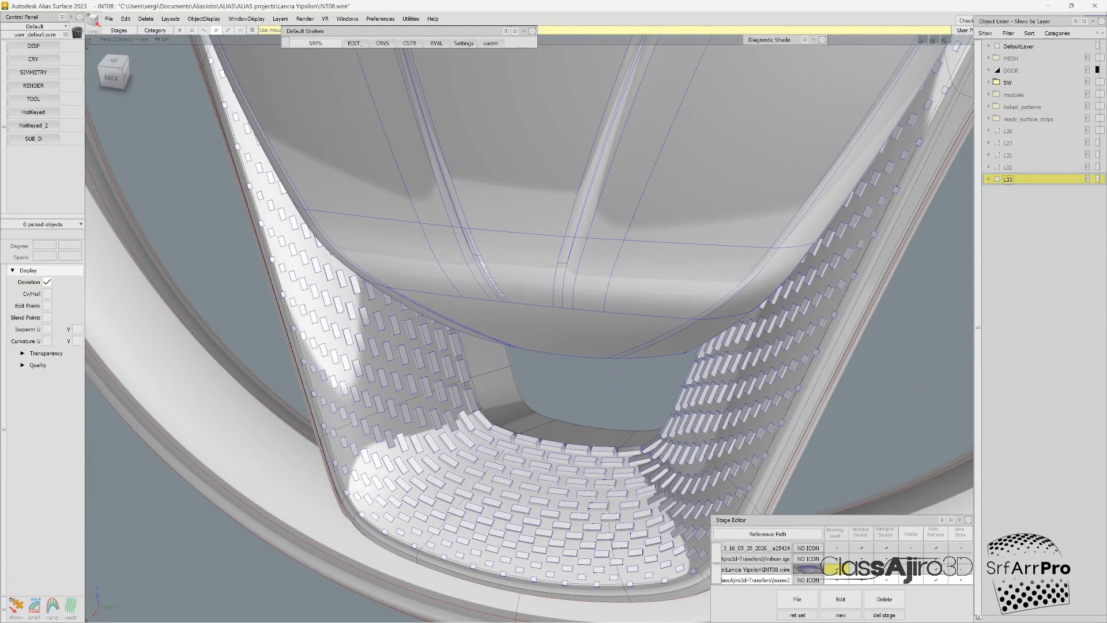
left_click_drag(519, 323, 594, 340, "alt+shift")
right_click_drag(593, 340, 518, 340, "alt+shift")
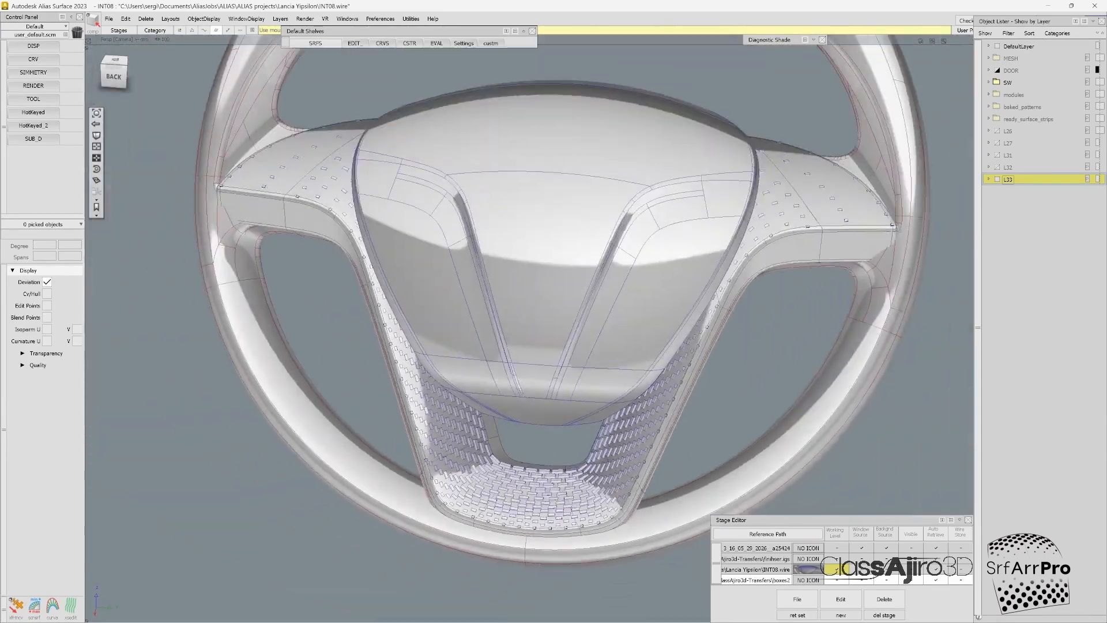
left_click_drag(518, 340, 530, 335, "alt+shift")
right_click_drag(531, 335, 461, 335, "alt+shift")
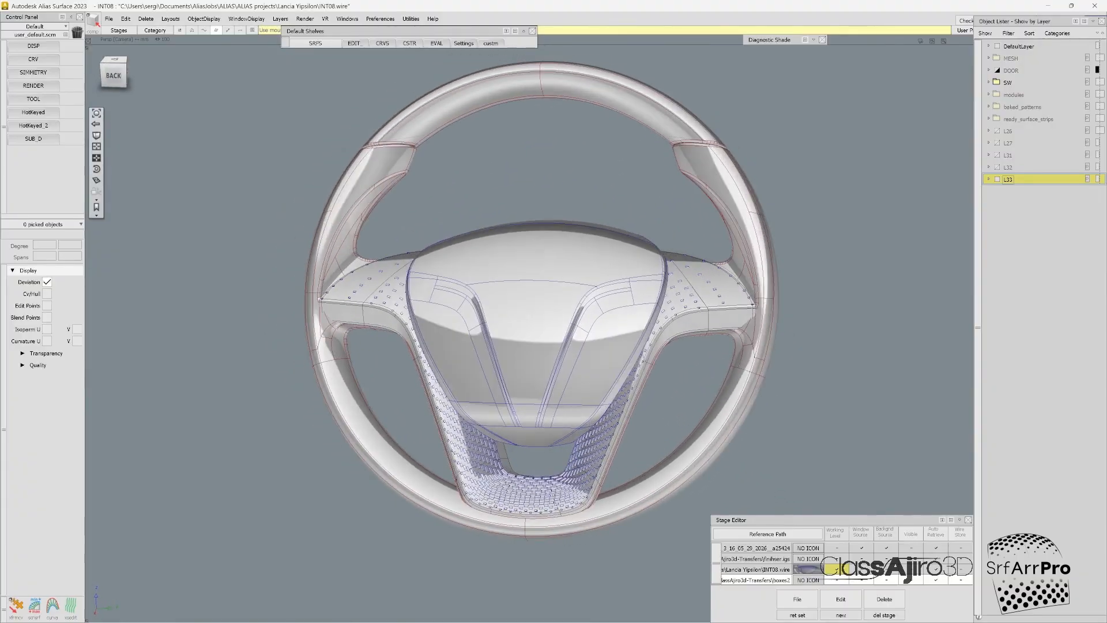
left_click_drag(461, 334, 481, 328, "alt+shift")
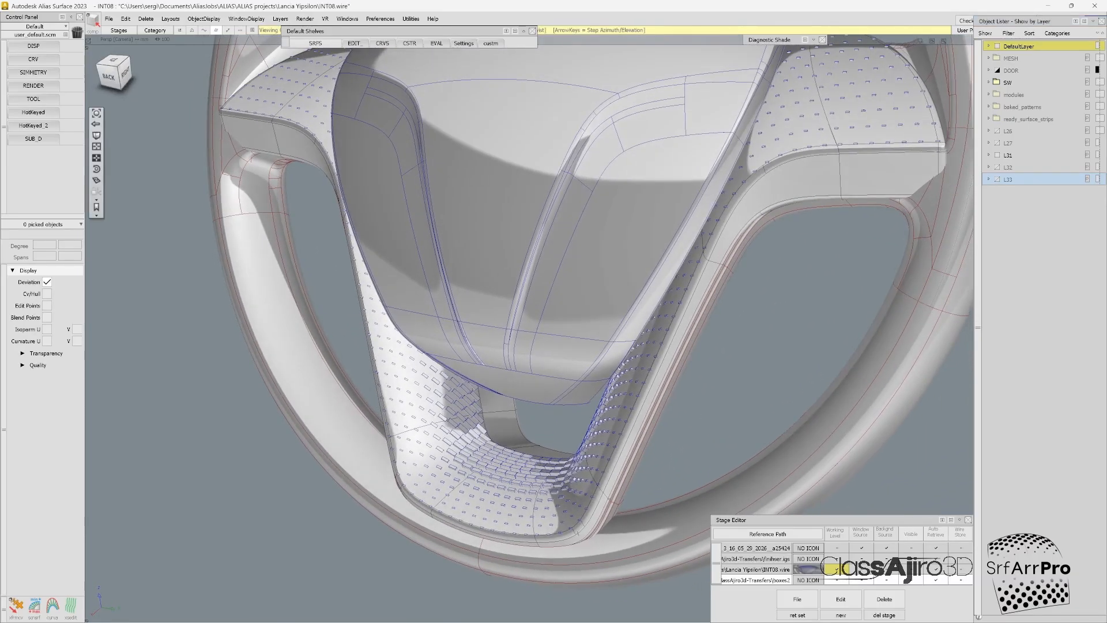
Step: Switch to Class-Ajiro 3D and hide the distributed box modules result on the finisher strip
mouse_move(150, 610)
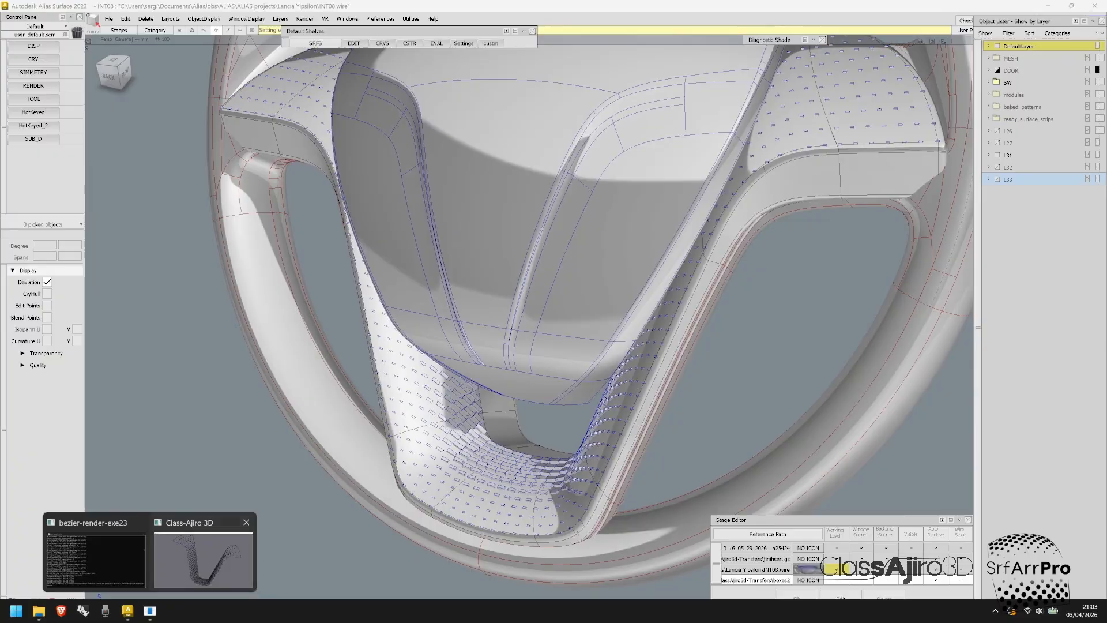
left_click(203, 554)
left_click(45, 16)
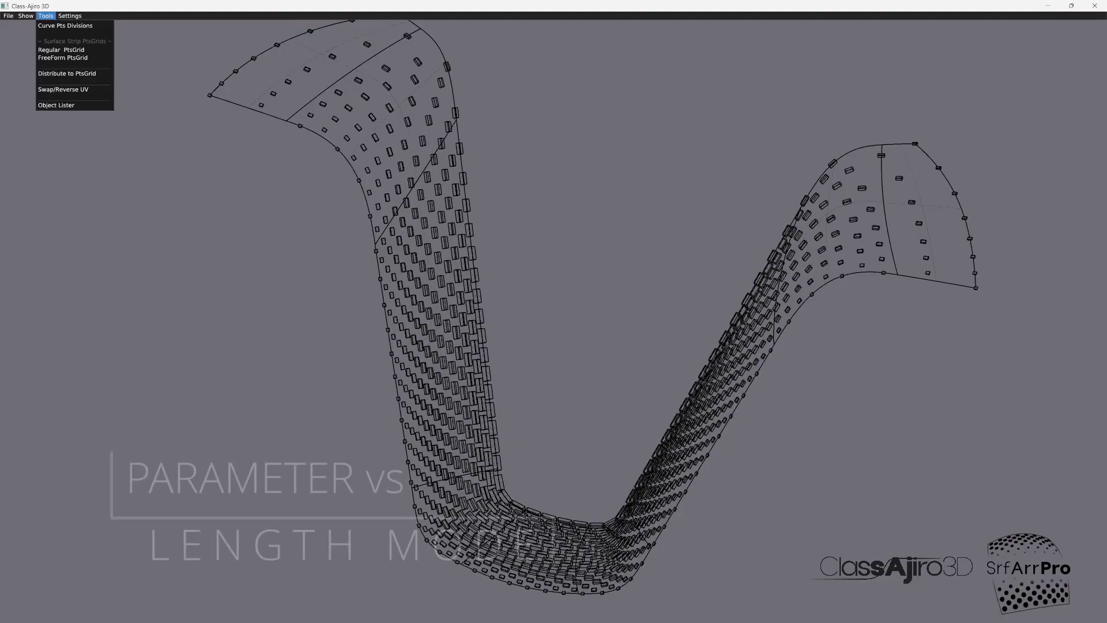
left_click(55, 105)
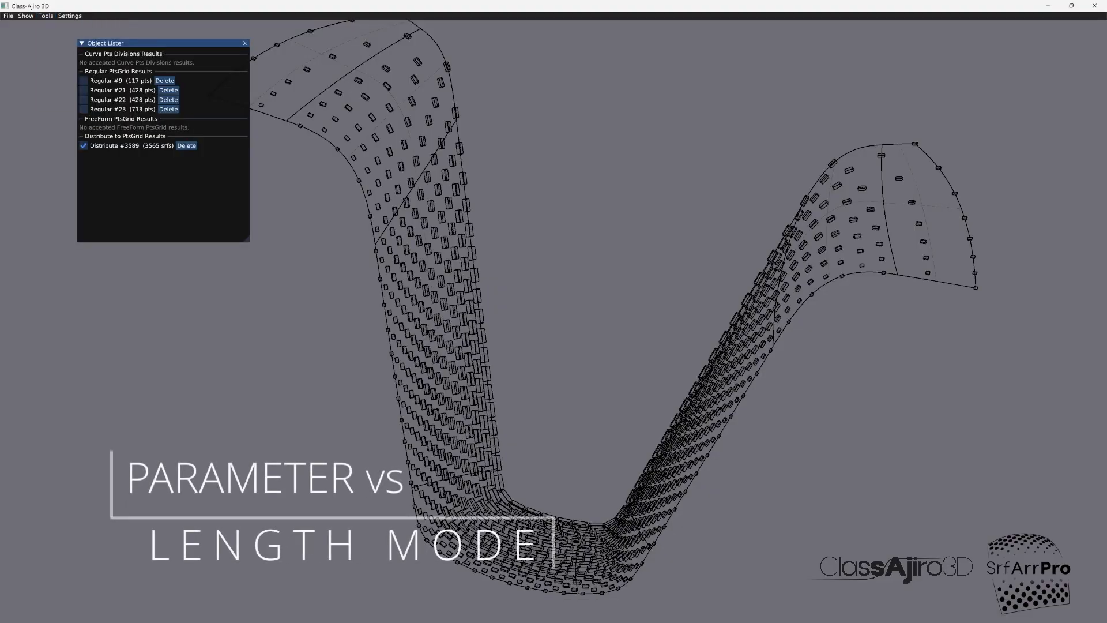
left_click(83, 145)
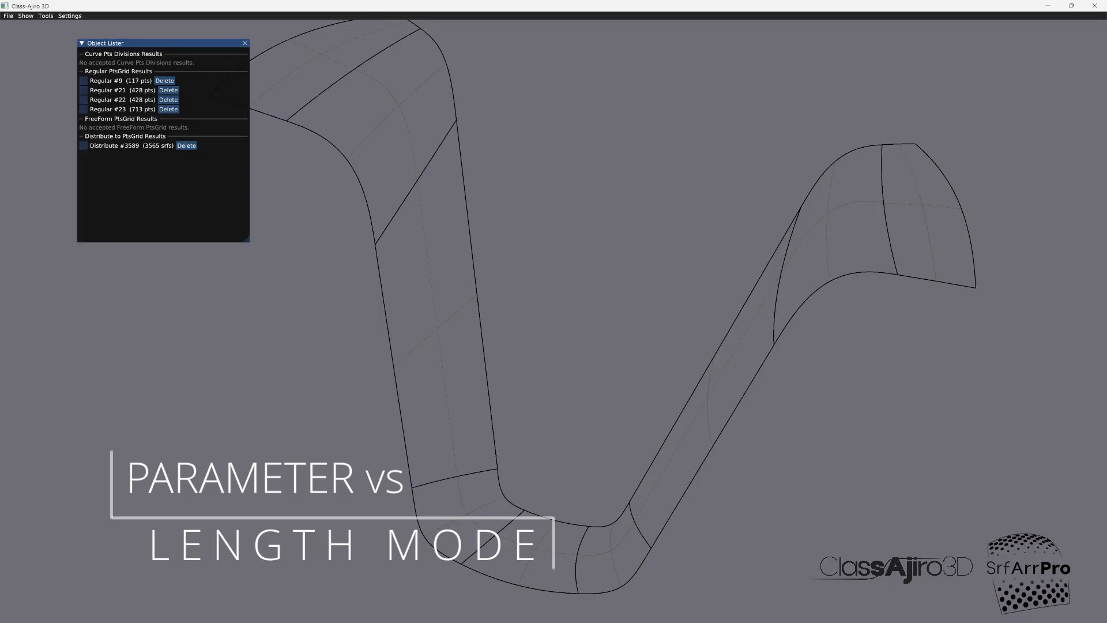
left_click(245, 43)
Step: Preview a live regular point grid without the diamond pattern, using Length U positional mode, 56 U points and 6 V points
left_click(45, 16)
left_click(60, 49)
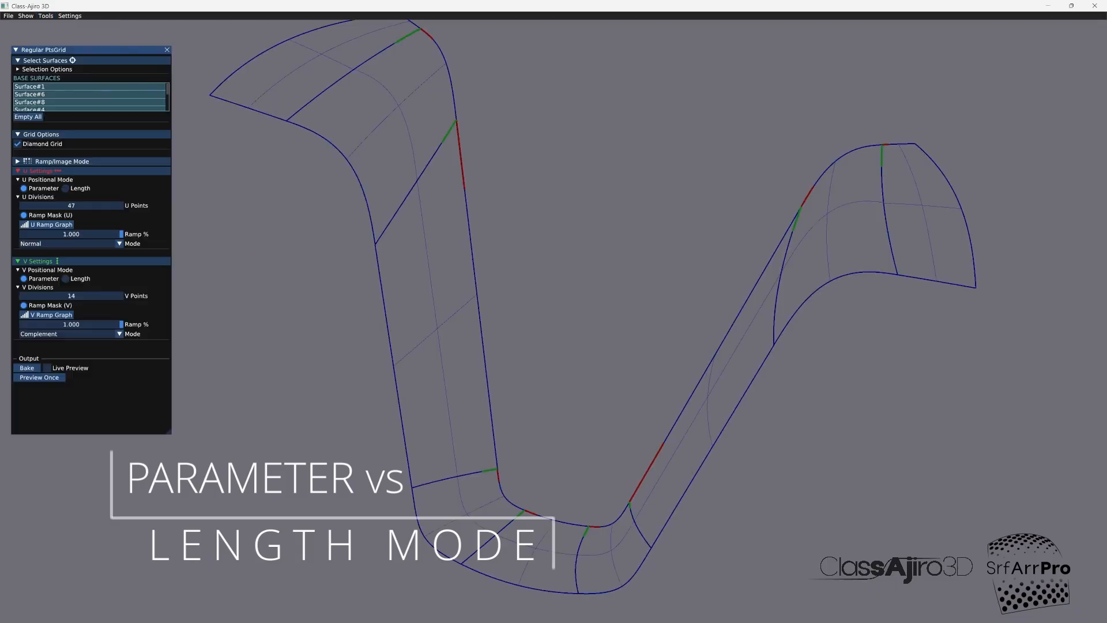
left_click(39, 377)
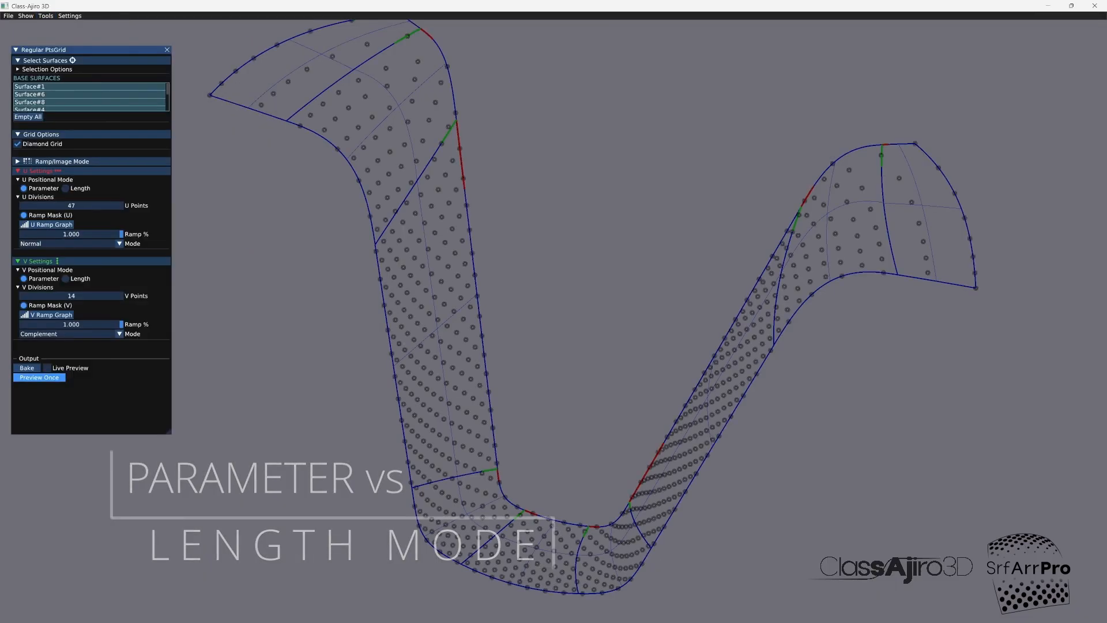
left_click(18, 143)
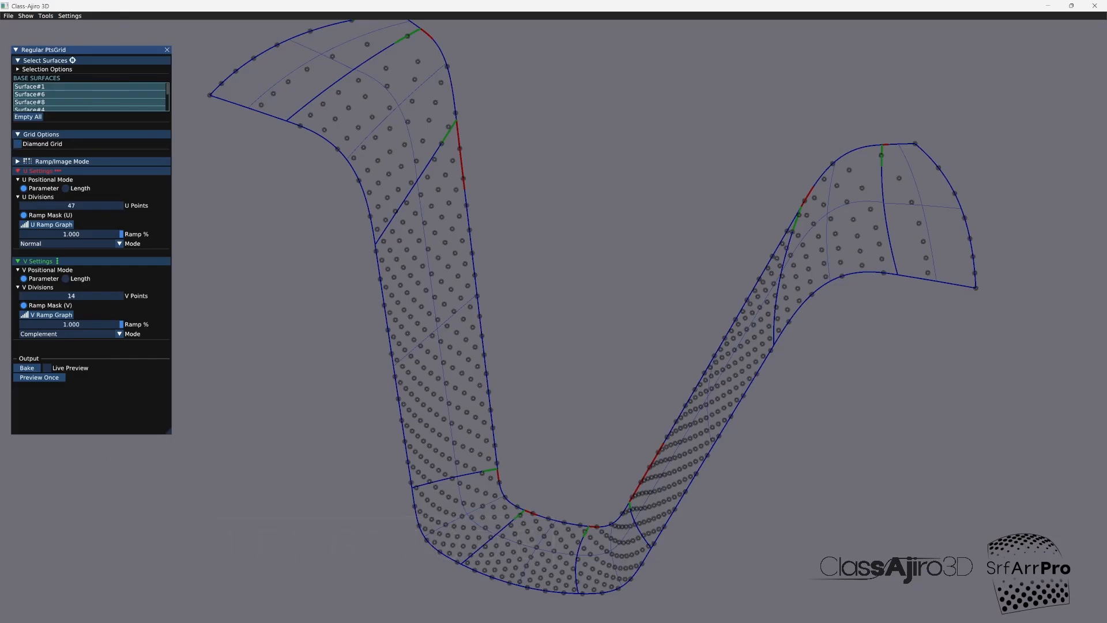
left_click(47, 368)
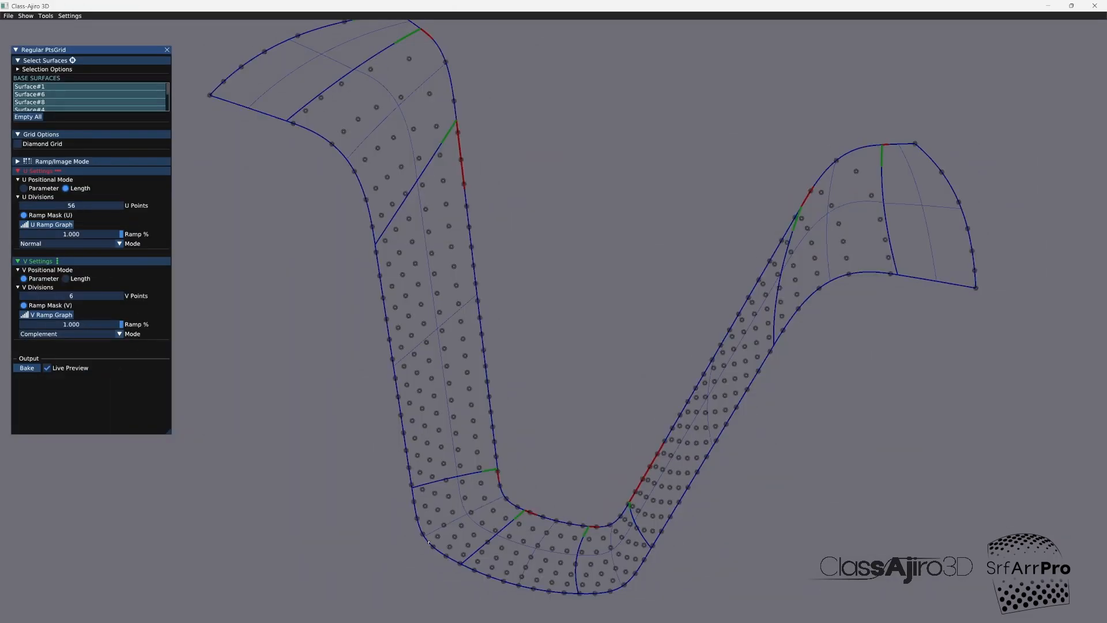
Step: Examine the point spacing around the strip's lower corner up close
left_click(428, 542)
middle_click_drag(428, 542, 429, 482)
scroll(423, 492, "up", 2)
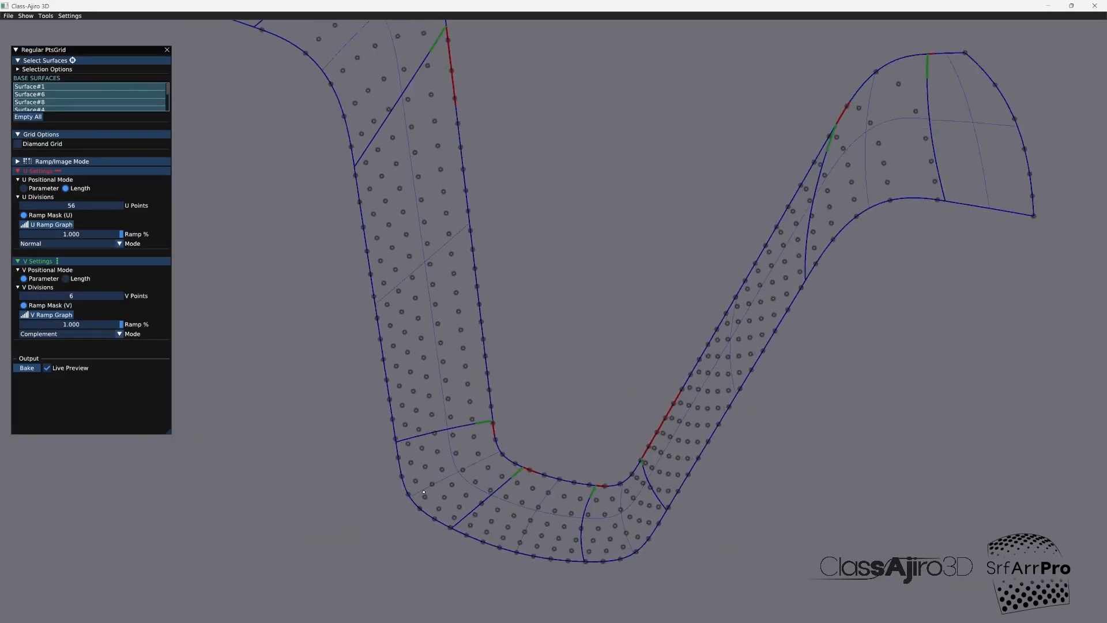
scroll(423, 492, "up", 4)
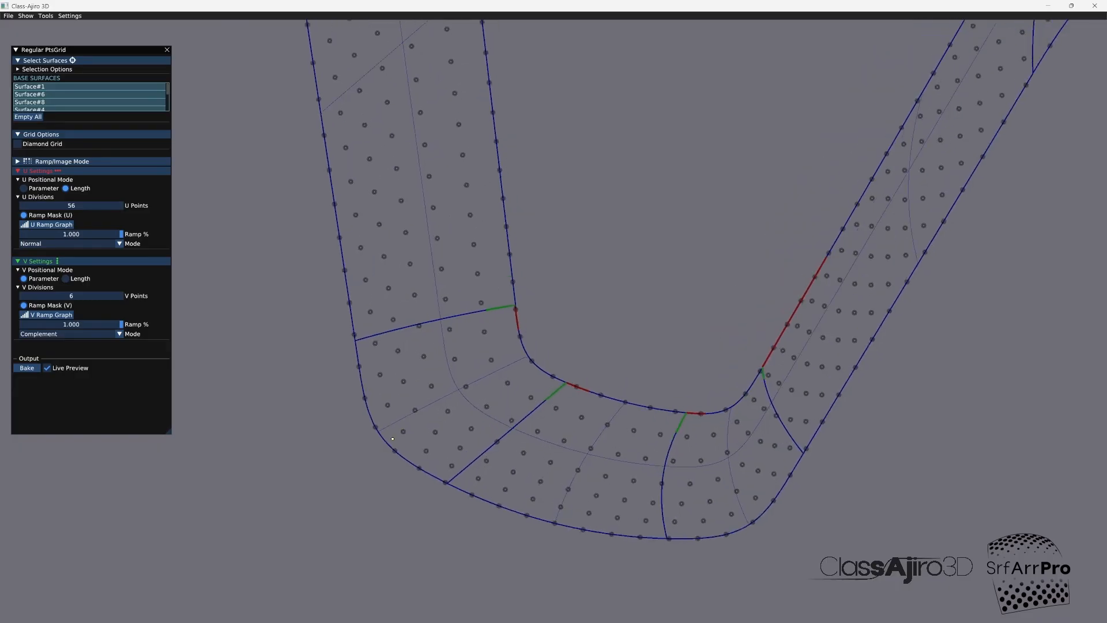
mouse_move(387, 443)
middle_mouse_down()
mouse_move(441, 455)
mouse_move(425, 443)
mouse_move(387, 446)
middle_mouse_up()
Step: Switch to Alias, isolate the finisher's lower corner surface with its CVs shown, and examine its control point layout
left_click(128, 610)
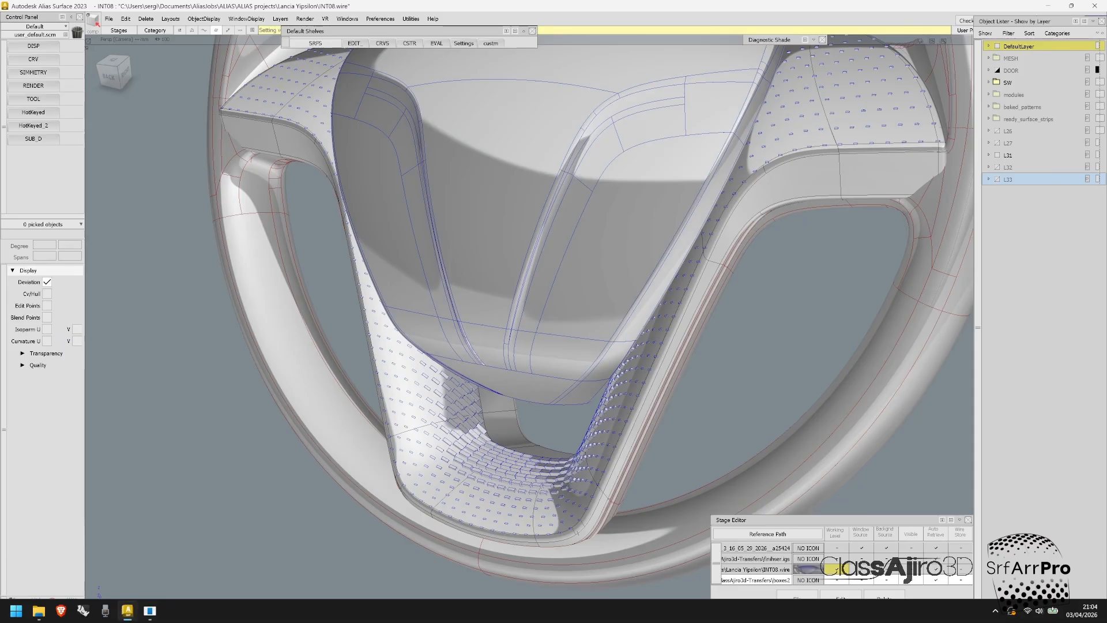
right_click_drag(438, 502, 588, 490, "alt+shift")
left_click_drag(518, 430, 489, 412, "alt+shift")
mouse_move(483, 375)
left_mouse_down("ctrl+shift")
mouse_move(478, 408)
mouse_move(489, 430)
left_mouse_up("ctrl+shift")
left_click(470, 406)
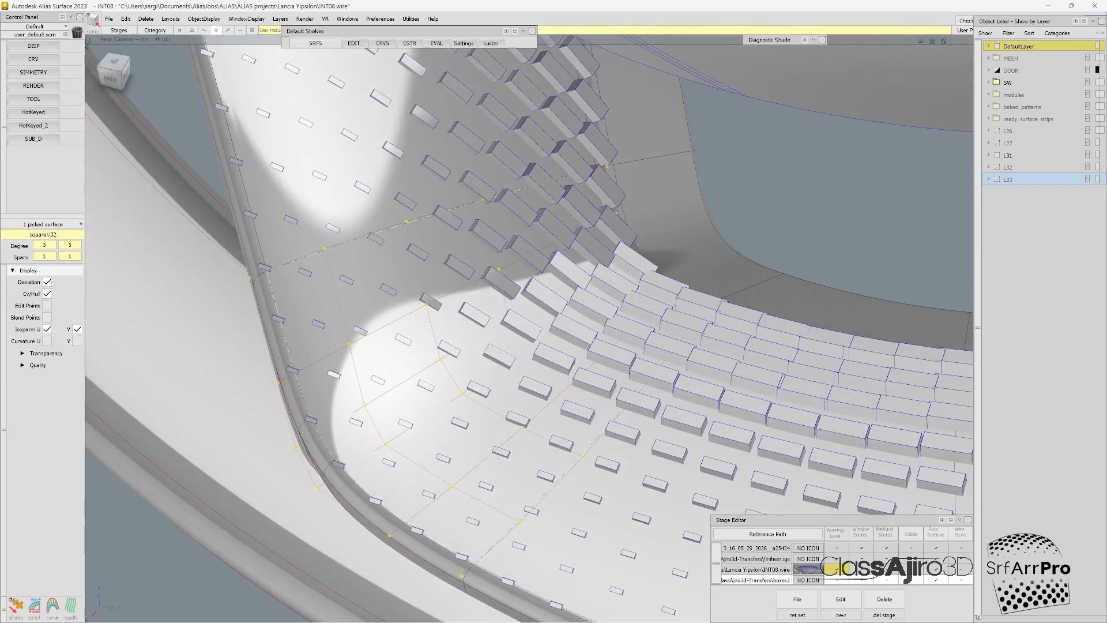
left_click_drag(489, 430, 491, 433, "alt+shift")
key("alt+h")
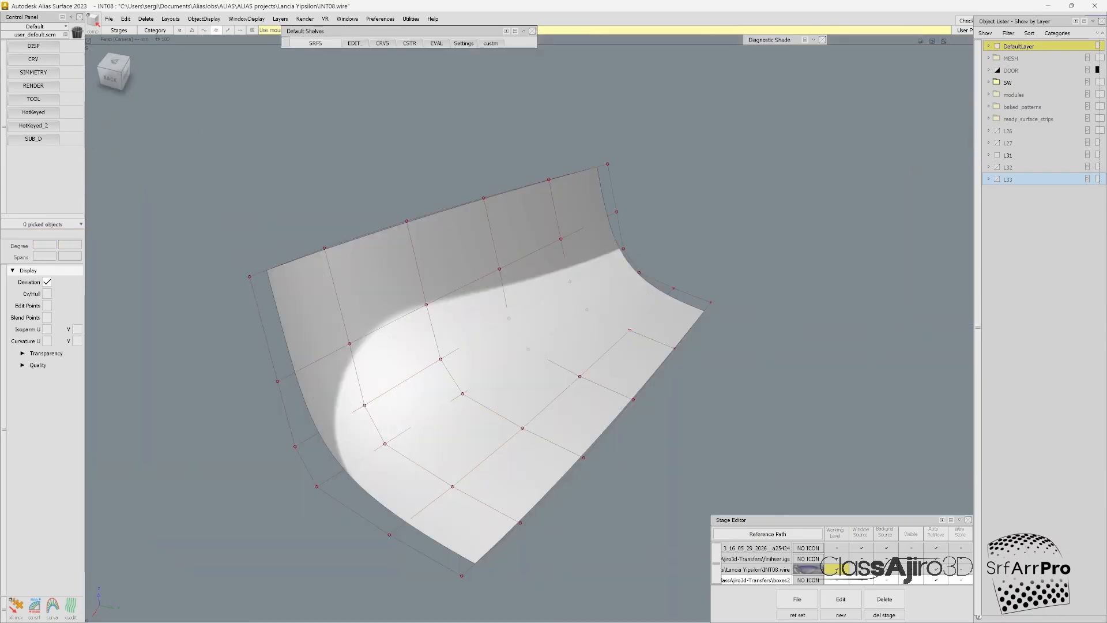
mouse_move(491, 433)
left_mouse_down("alt+shift")
mouse_move(528, 431)
mouse_move(501, 429)
left_mouse_up("alt+shift")
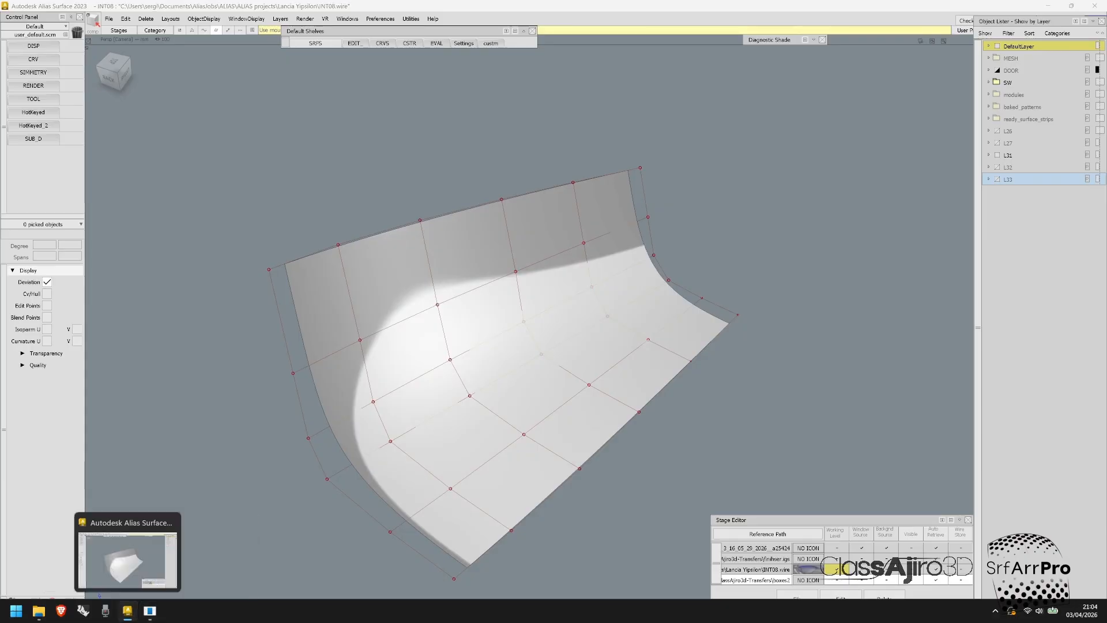
Step: Return to Class-Ajiro 3D and try the Parameter U positional mode on the finisher's point grid
left_click(129, 611)
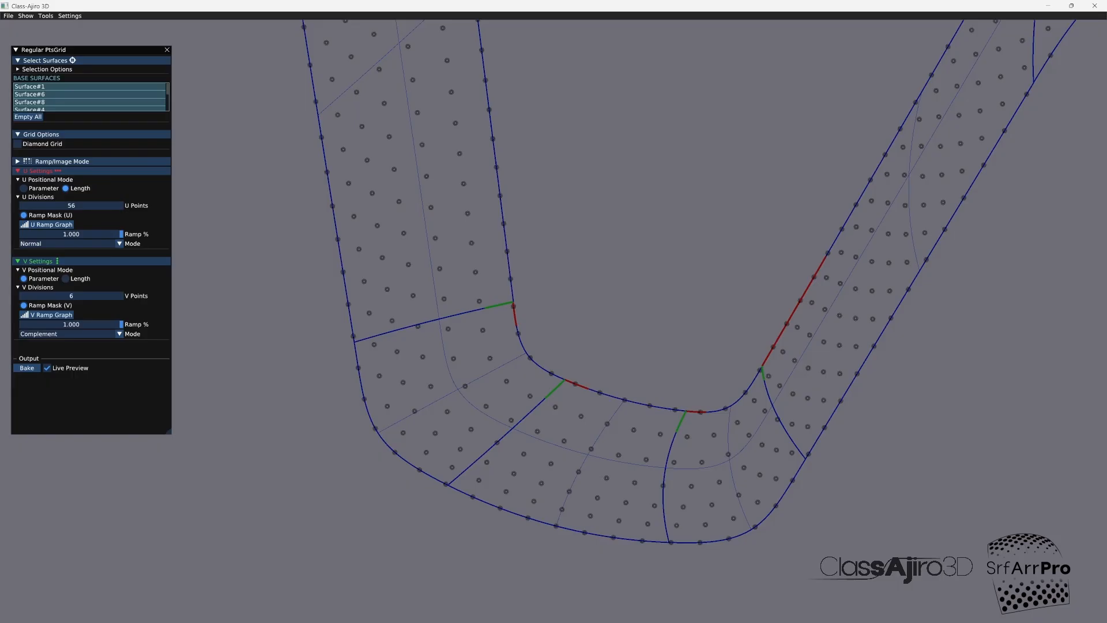
left_click(24, 188)
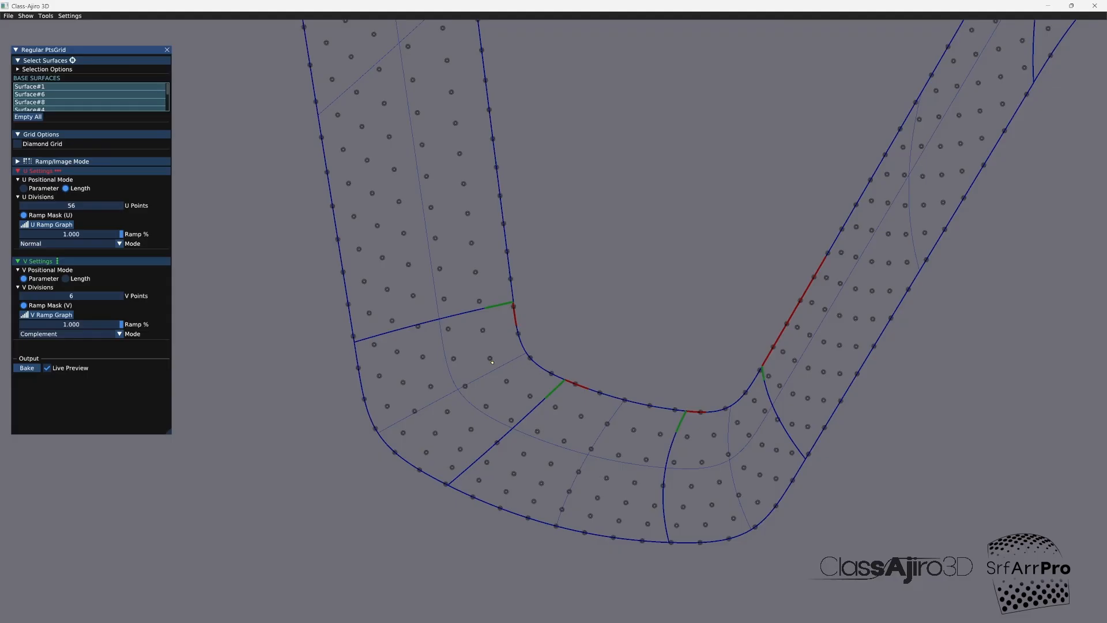
middle_click_drag(492, 362, 524, 364)
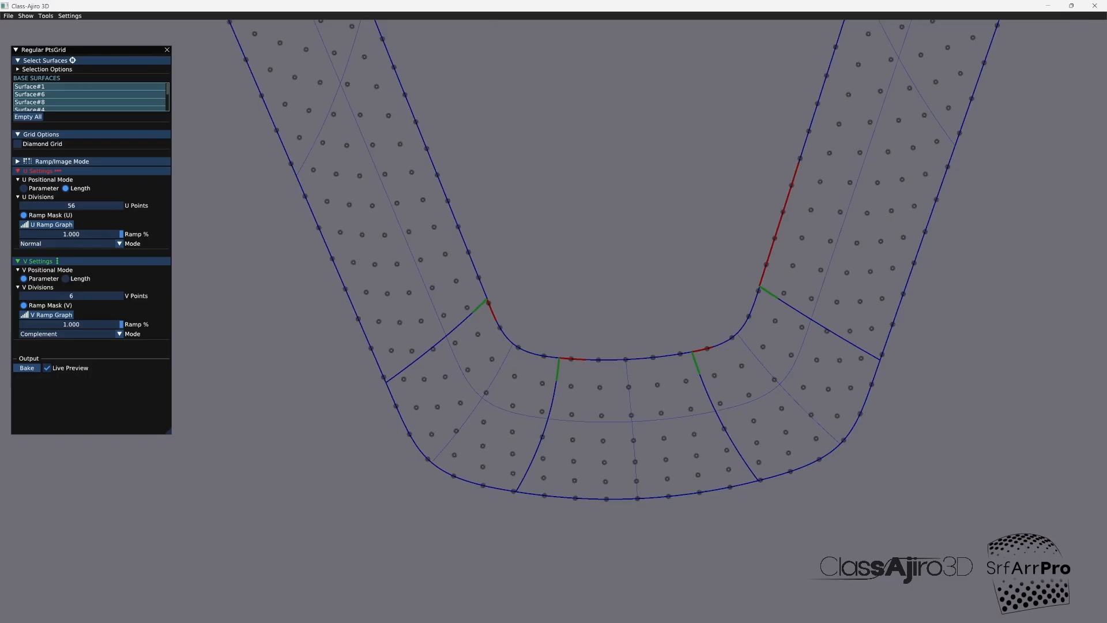
Step: Turn off live preview, preview the Length-mode grid once, and examine the point distribution along the whole strip
left_click(47, 367)
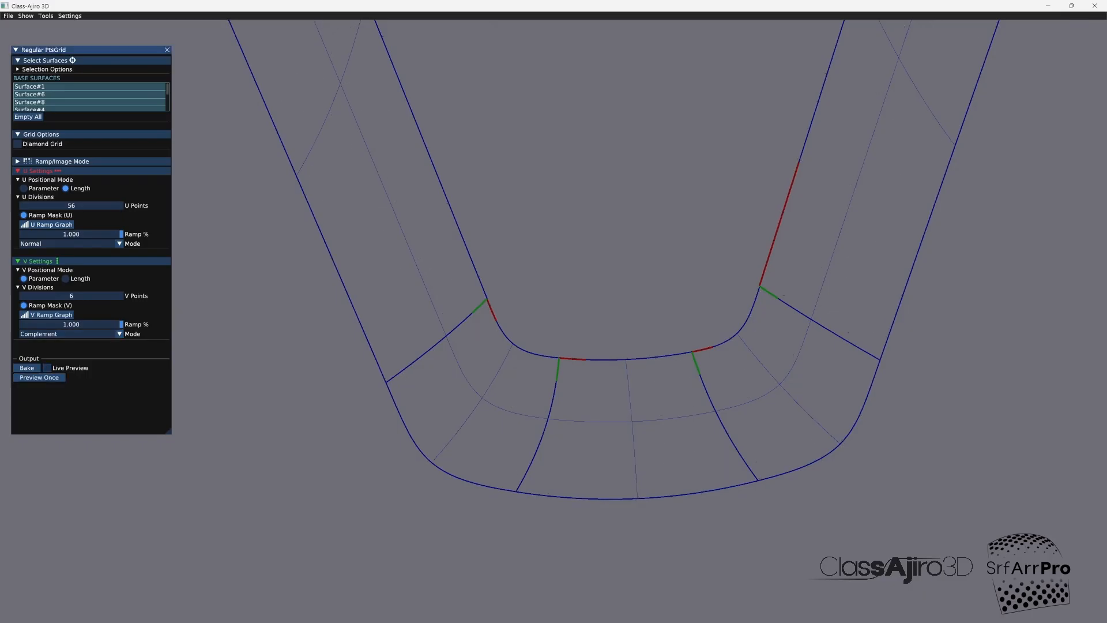
left_click(39, 377)
left_click_drag(576, 353, 492, 362)
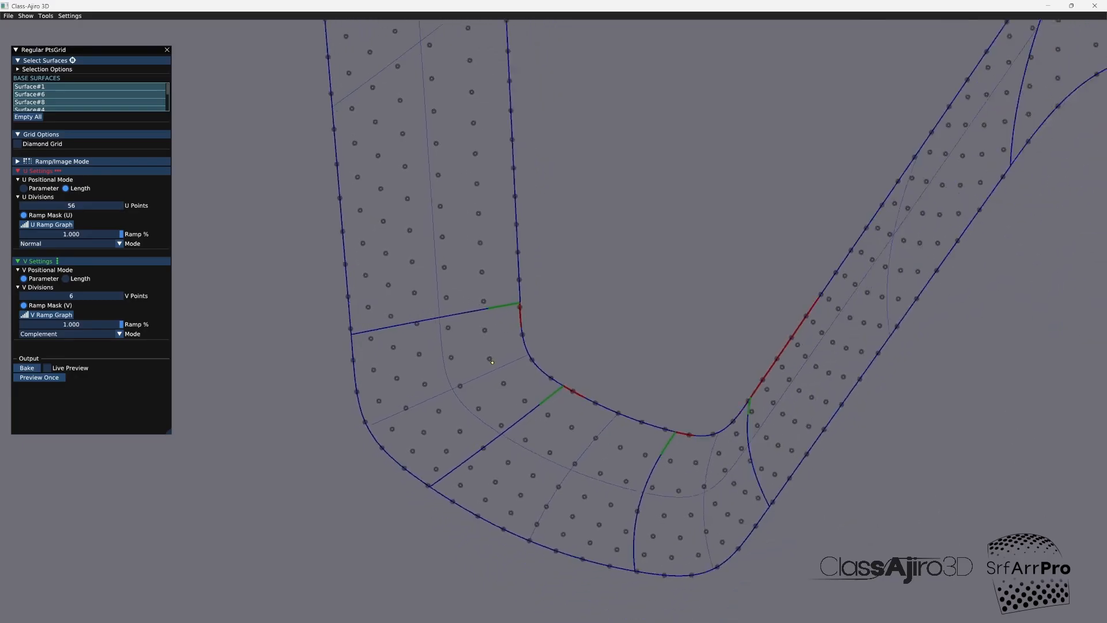
scroll(492, 362, "down", 10)
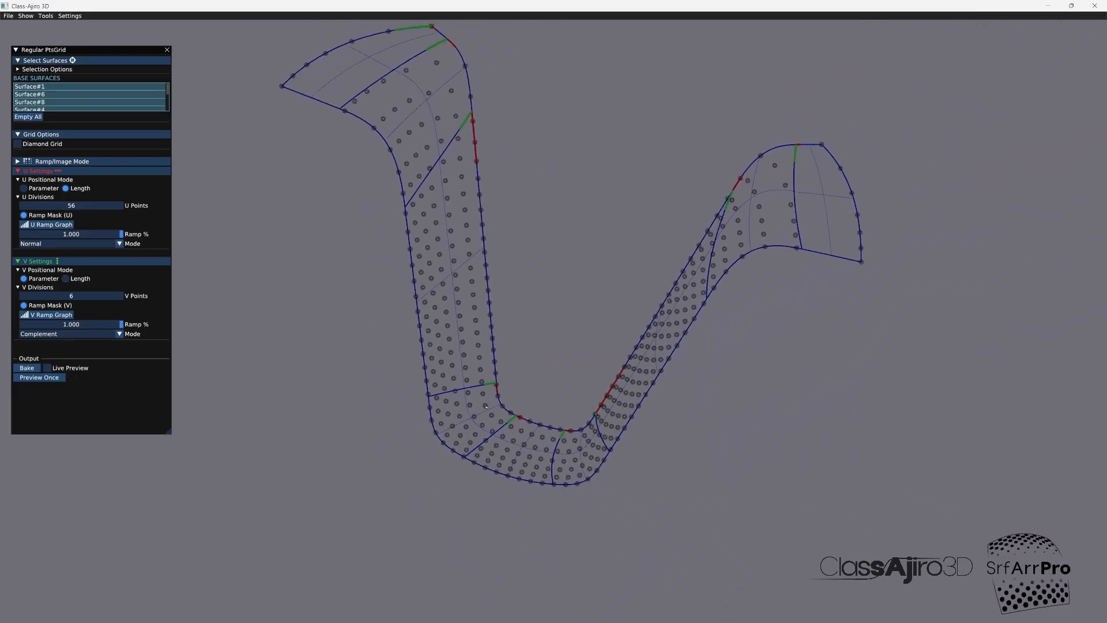
mouse_move(486, 406)
left_mouse_down()
mouse_move(544, 398)
mouse_move(500, 405)
left_mouse_up()
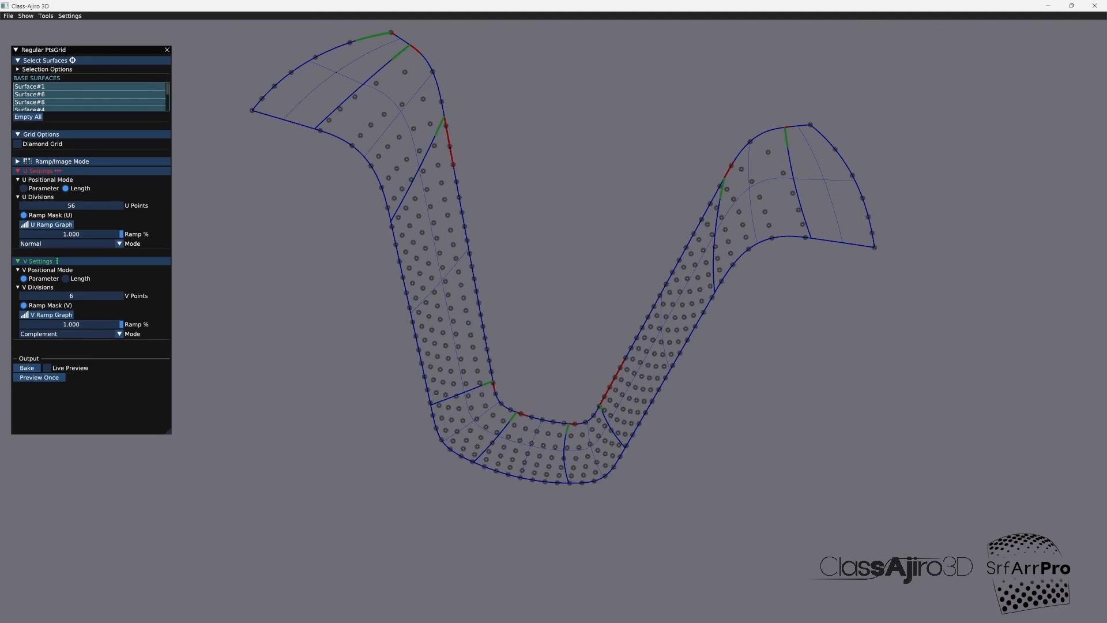
left_click_drag(486, 406, 490, 406)
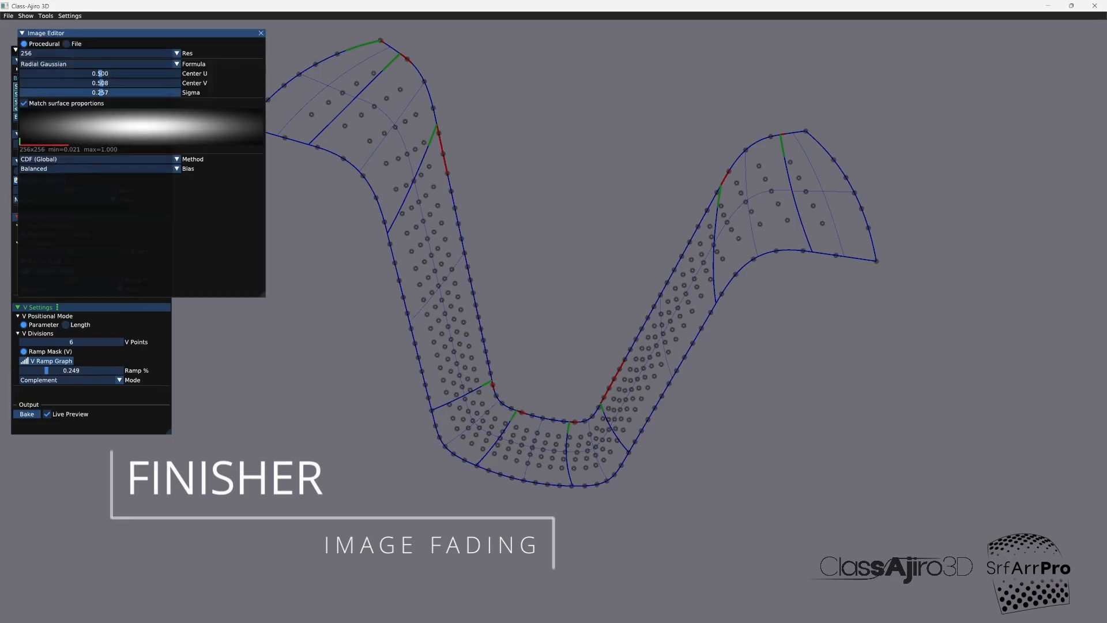
Step: Set the radial Gaussian image's Center V to 0.260 and Sigma to 0.500, and bake the point grid
mouse_move(102, 83)
left_mouse_down()
mouse_move(81, 83)
mouse_move(164, 93)
mouse_move(78, 83)
mouse_move(100, 74)
mouse_move(58, 83)
mouse_move(93, 83)
left_mouse_up()
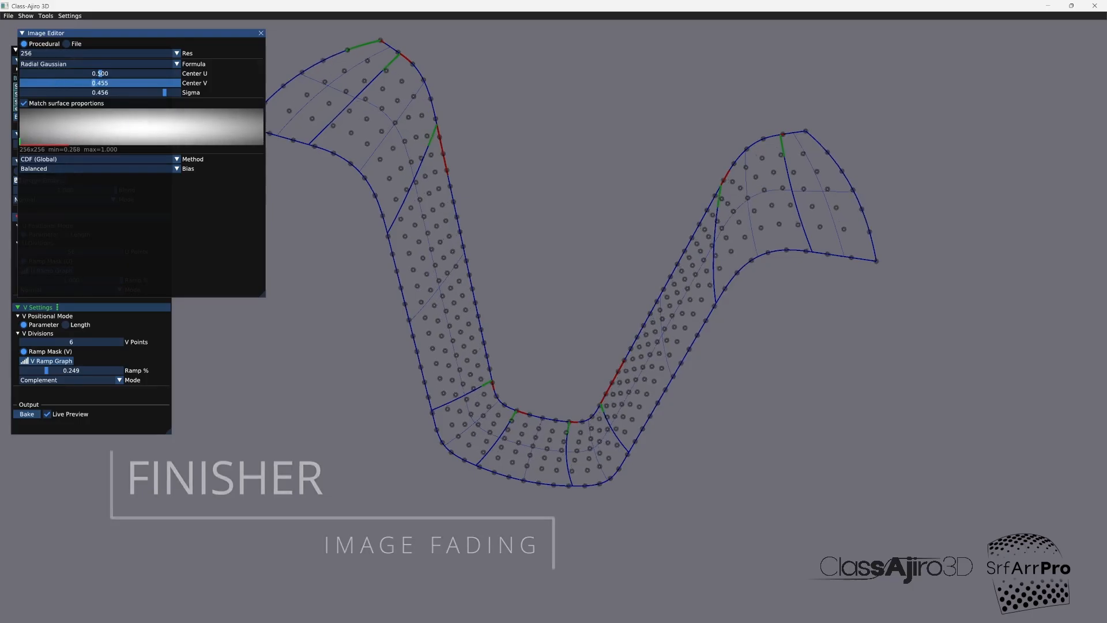
mouse_move(164, 93)
left_mouse_down()
mouse_move(62, 83)
mouse_move(179, 93)
left_mouse_up()
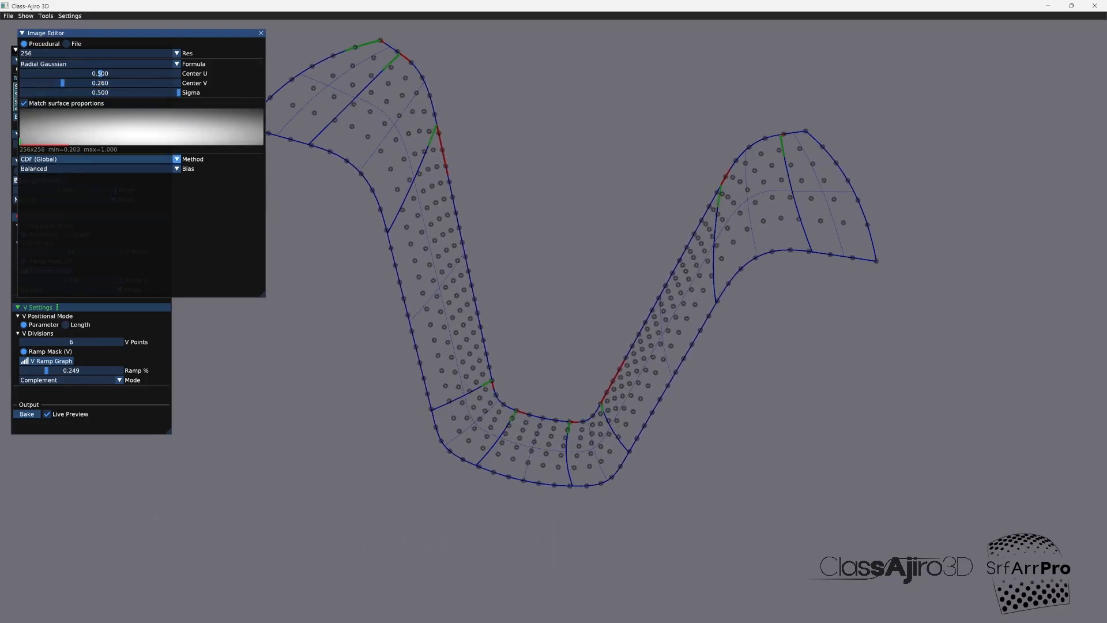
left_click(261, 33)
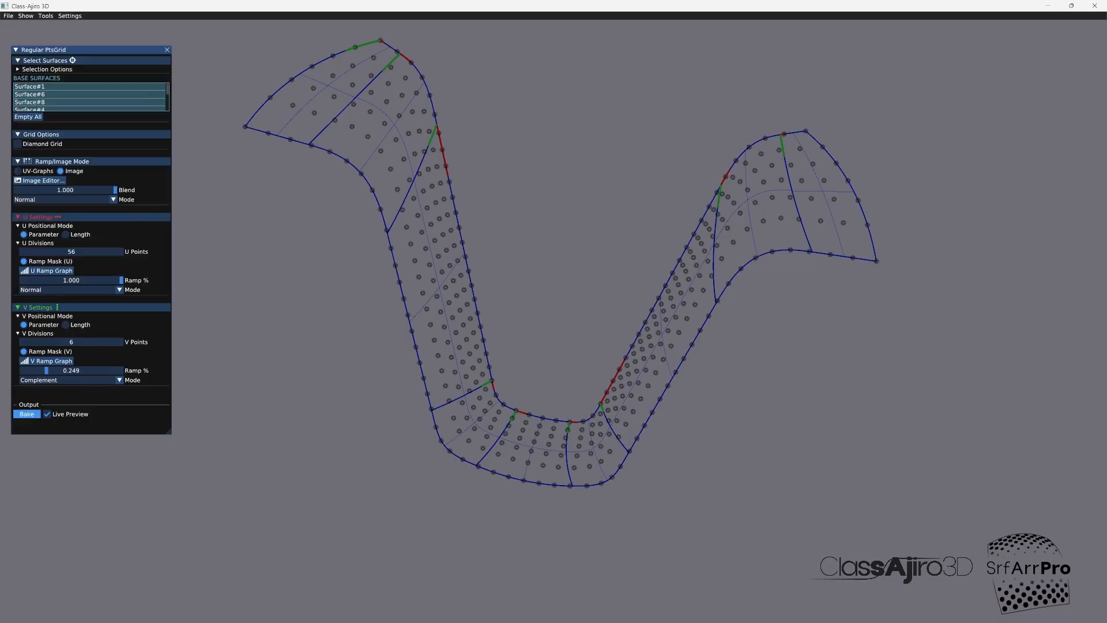
left_click(27, 414)
Step: Preview the box modules distributed on the newly baked point grid, and close the distribution settings
left_click(46, 16)
left_click(69, 73)
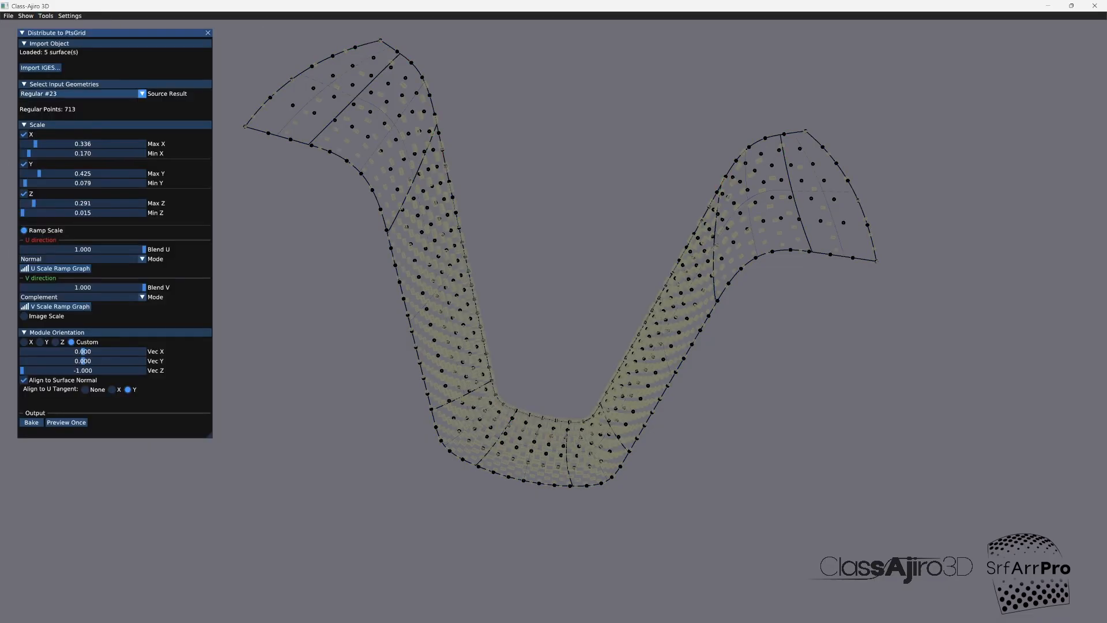
left_click(66, 422)
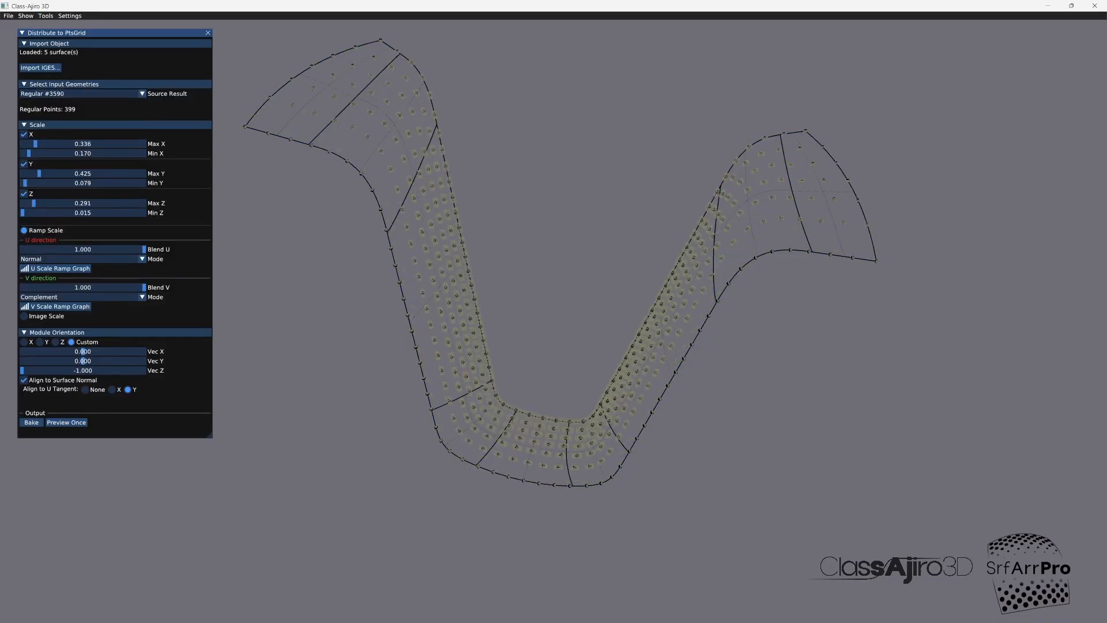
left_click(70, 15)
left_click(208, 33)
Step: Reopen the regular point grid settings and delete the newly baked grid from the stored results
left_click(45, 16)
left_click(63, 64)
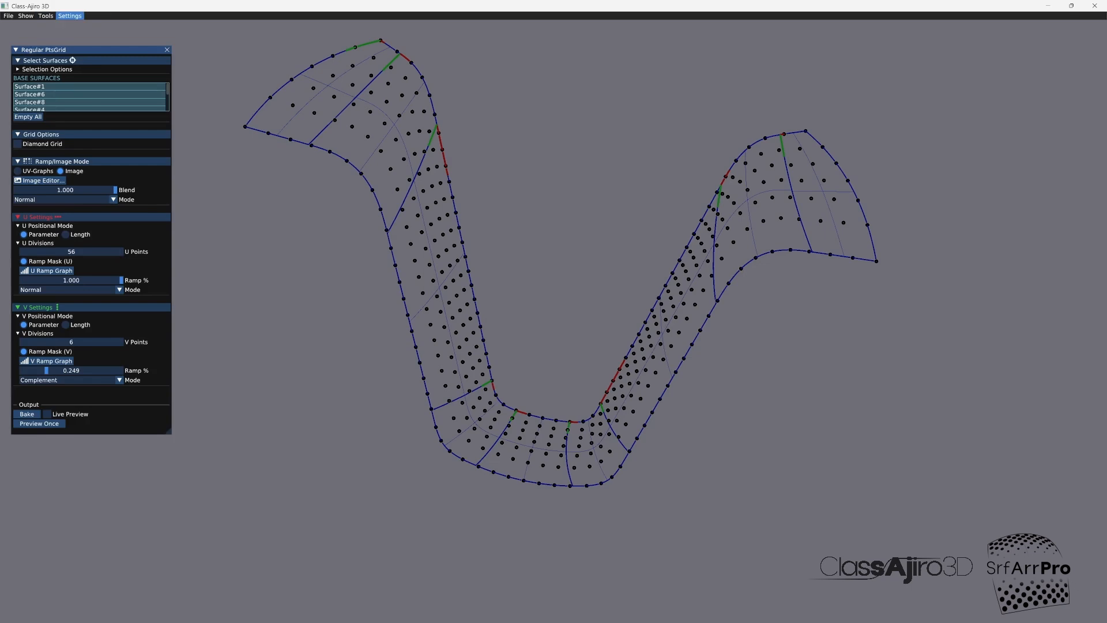
left_click(46, 16)
left_click(66, 104)
left_click(175, 119)
left_click(246, 42)
Step: Preview the grid live and set it to 54 U points and 11 V points
left_click(39, 423)
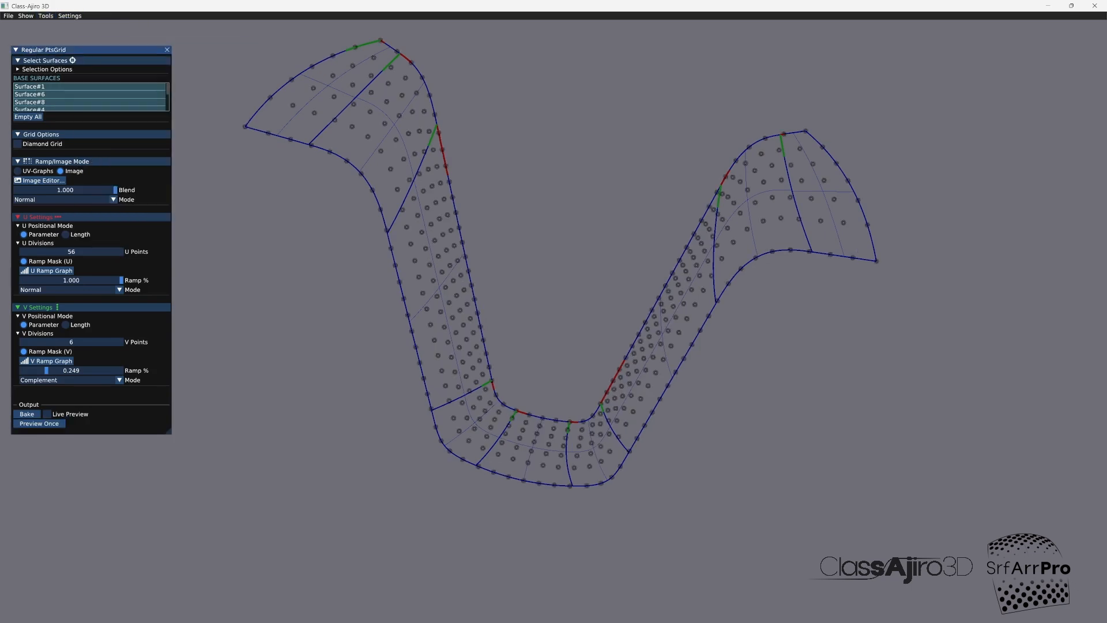
left_click_drag(72, 342, 85, 340)
left_click(47, 414)
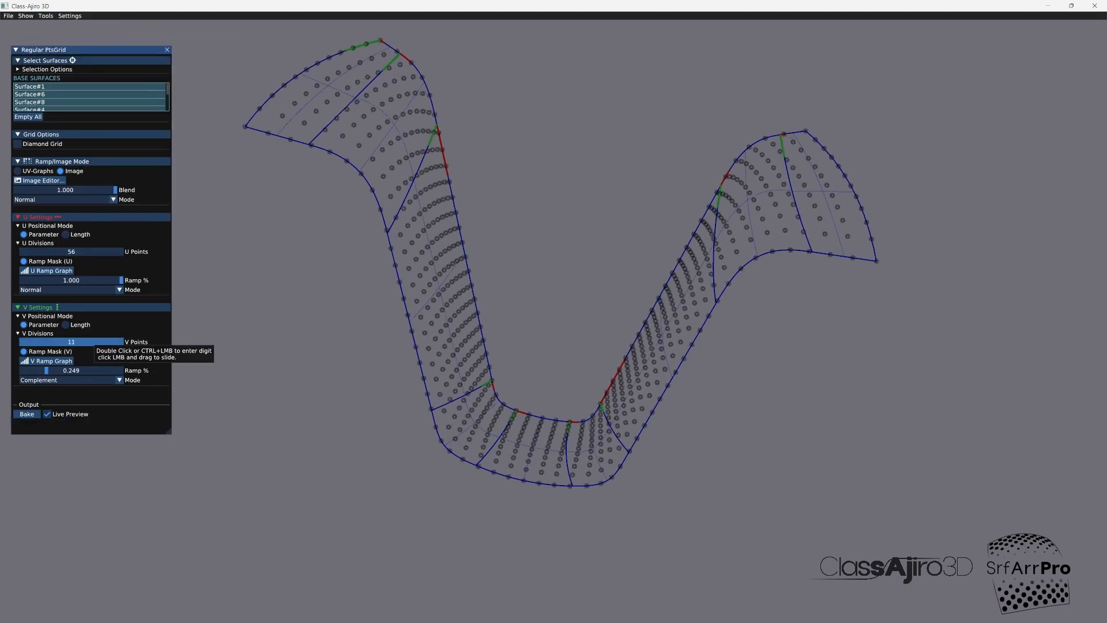
left_click_drag(69, 252, 109, 252)
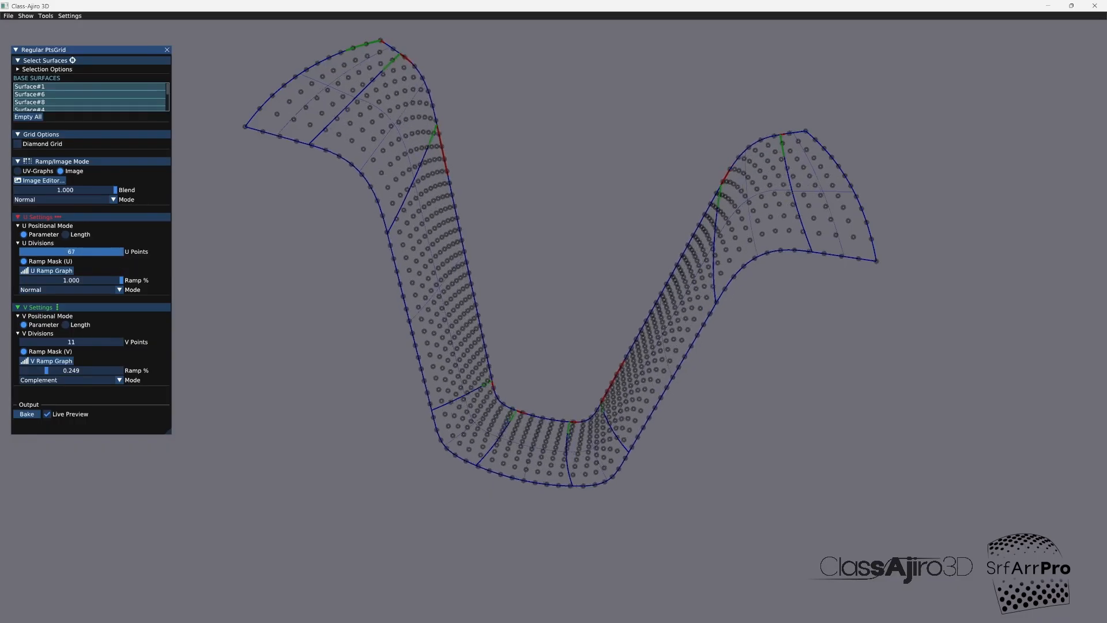
Step: Set the radial Gaussian image's Center V to 0.381 with Sigma 0.500, and reduce the grid to 8 V points
left_click(40, 180)
left_click_drag(177, 92, 180, 92)
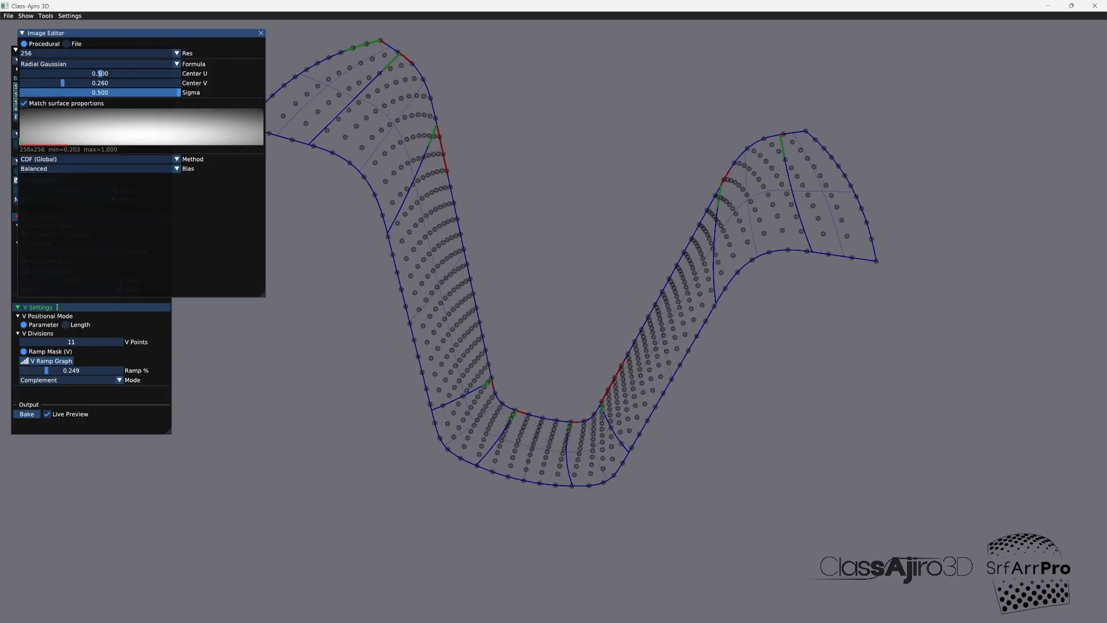
left_click_drag(62, 83, 82, 83)
mouse_move(178, 93)
left_mouse_down()
mouse_move(143, 92)
mouse_move(176, 92)
left_mouse_up()
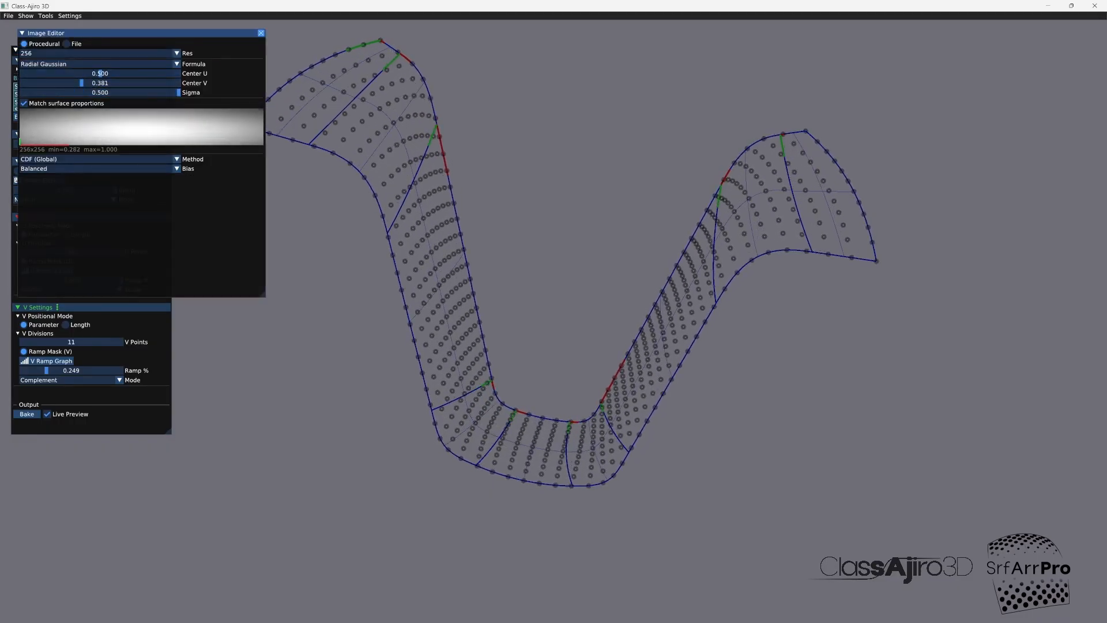
left_click(261, 33)
left_click_drag(78, 342, 66, 341)
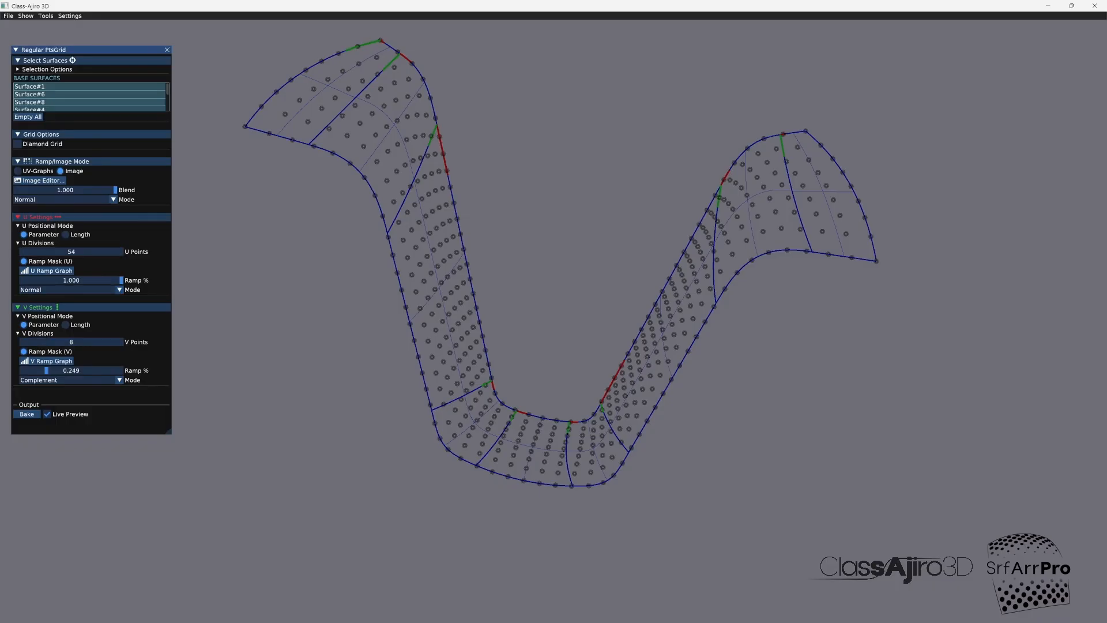
Step: Lower the radial Gaussian image's Center V and toggle the Diamond Grid option on
left_click(41, 180)
left_click_drag(81, 83, 53, 83)
left_click(260, 33)
left_click(18, 143)
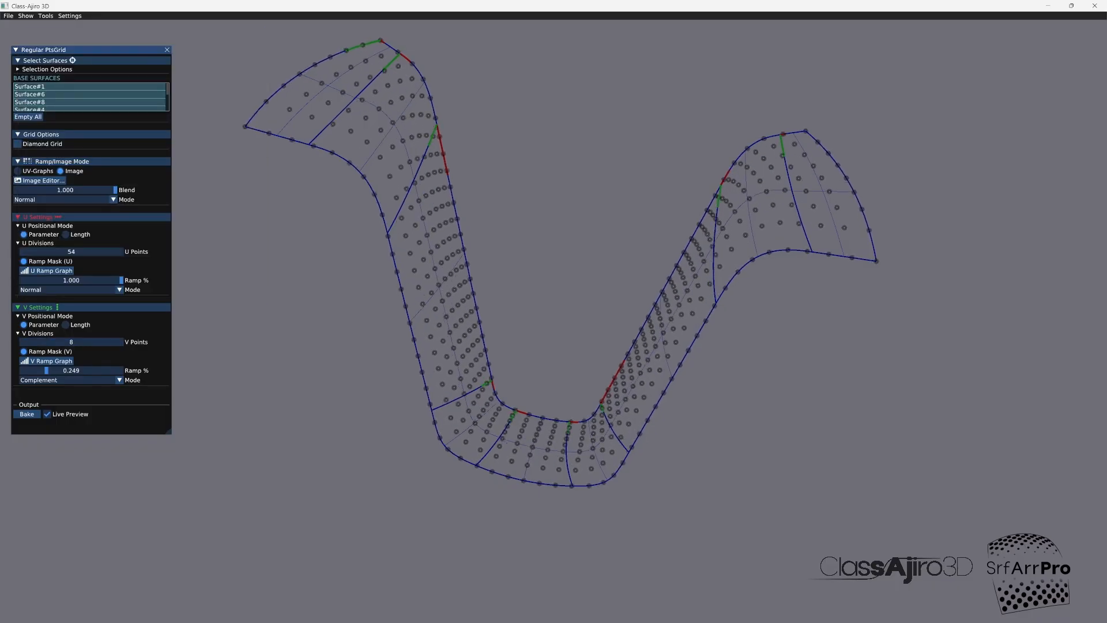
Step: Bake the regular point grid, and distribute the box modules onto it with U tangent alignment Y as a baked result
left_click(27, 414)
left_click(168, 50)
left_click(46, 16)
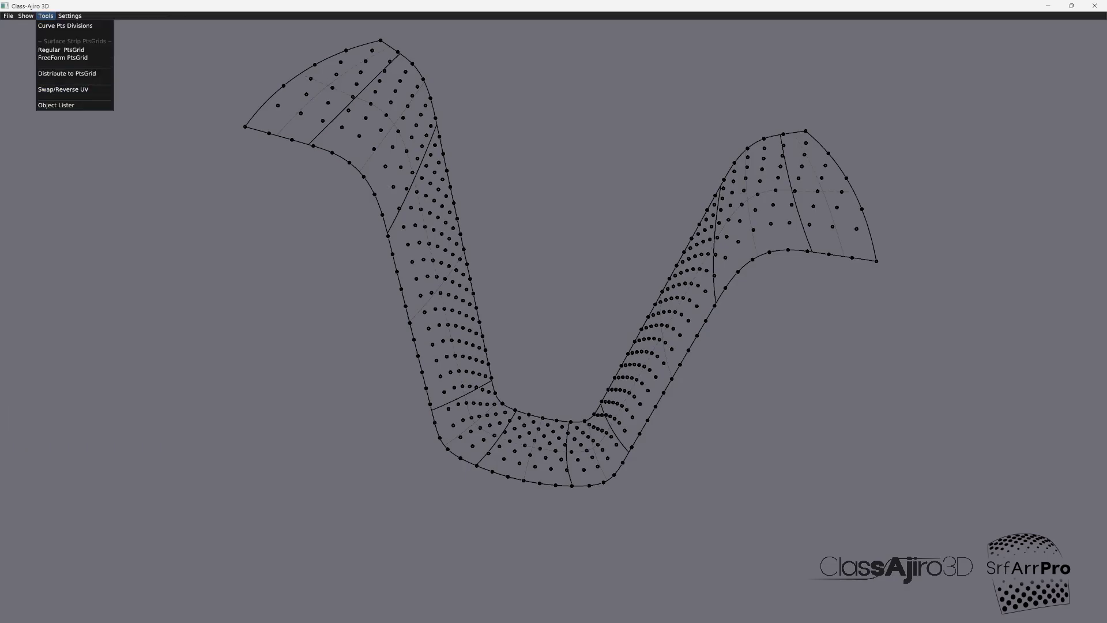
left_click(67, 73)
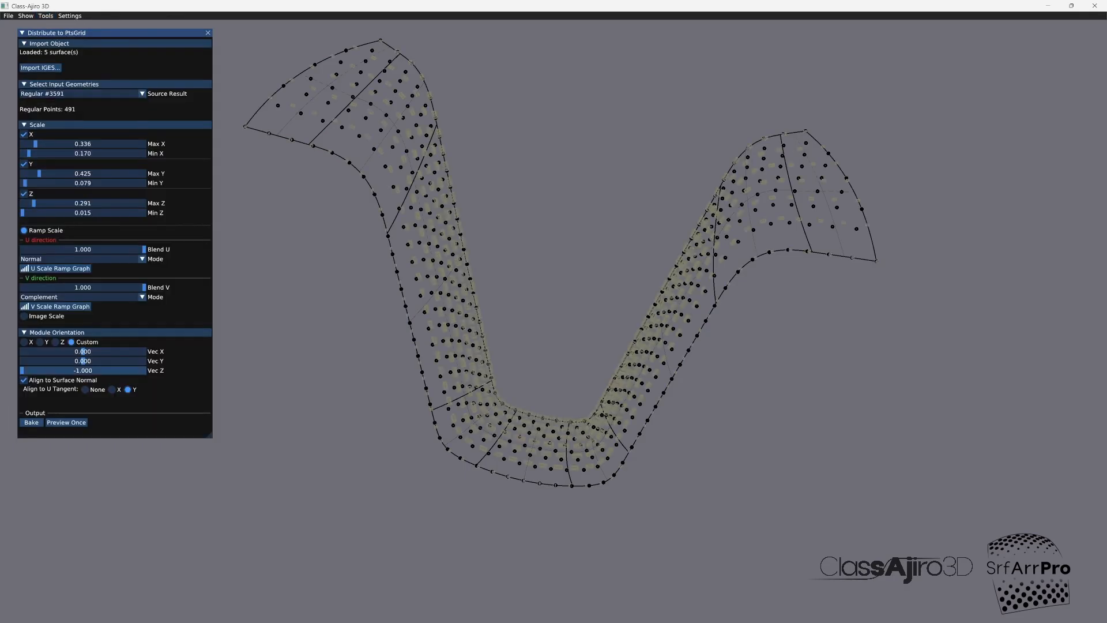
left_click(66, 422)
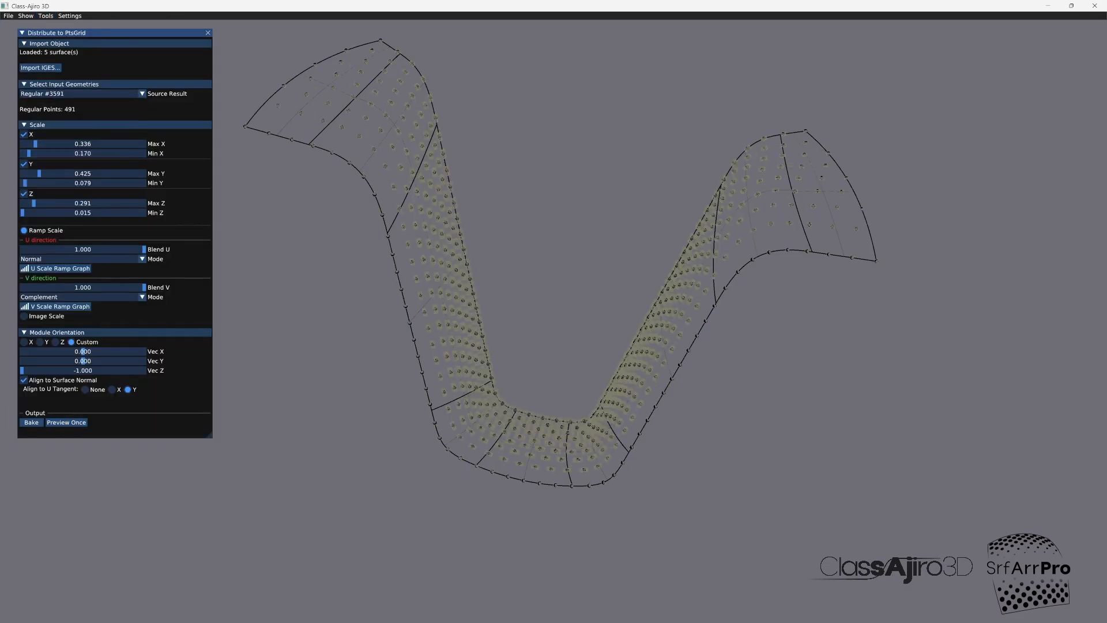
left_click(32, 422)
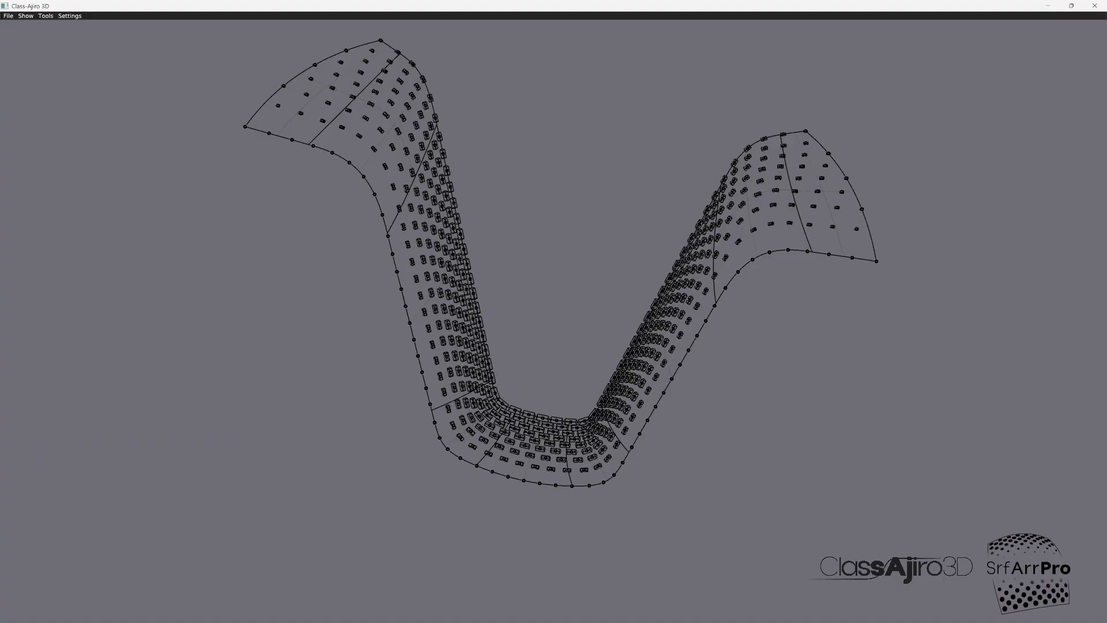
Step: Hide the newly baked Y-aligned module distribution in the object list
left_click(46, 15)
left_click(56, 104)
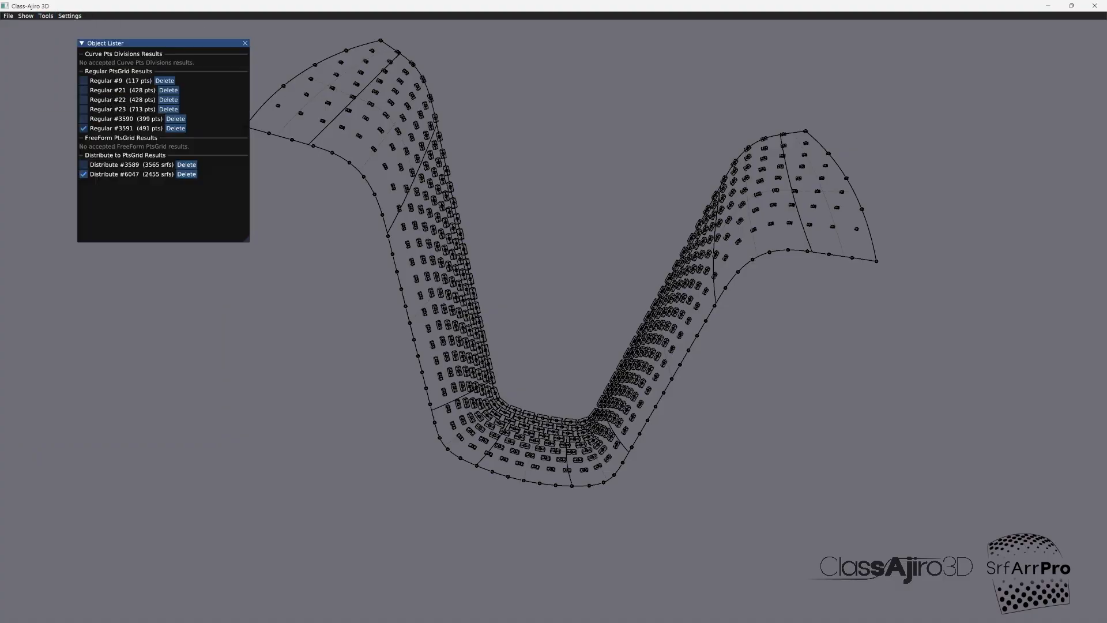
left_click(82, 175)
left_click(246, 42)
Step: Preview the module distribution with U tangent alignment None and with X, and bake the X-aligned version
left_click(46, 15)
left_click(67, 74)
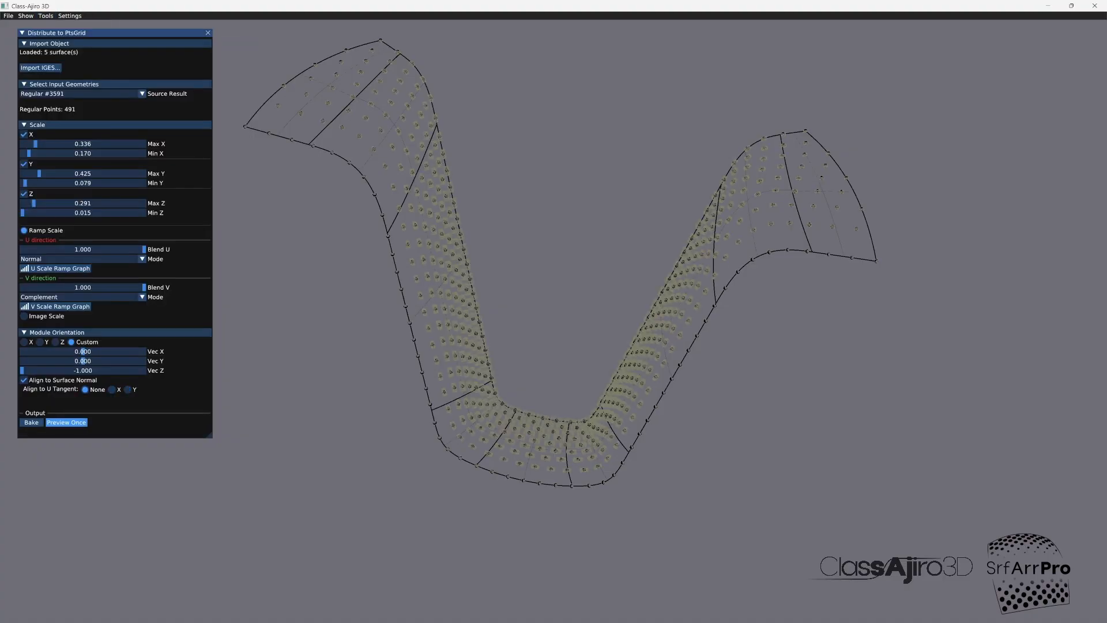
left_click(67, 421)
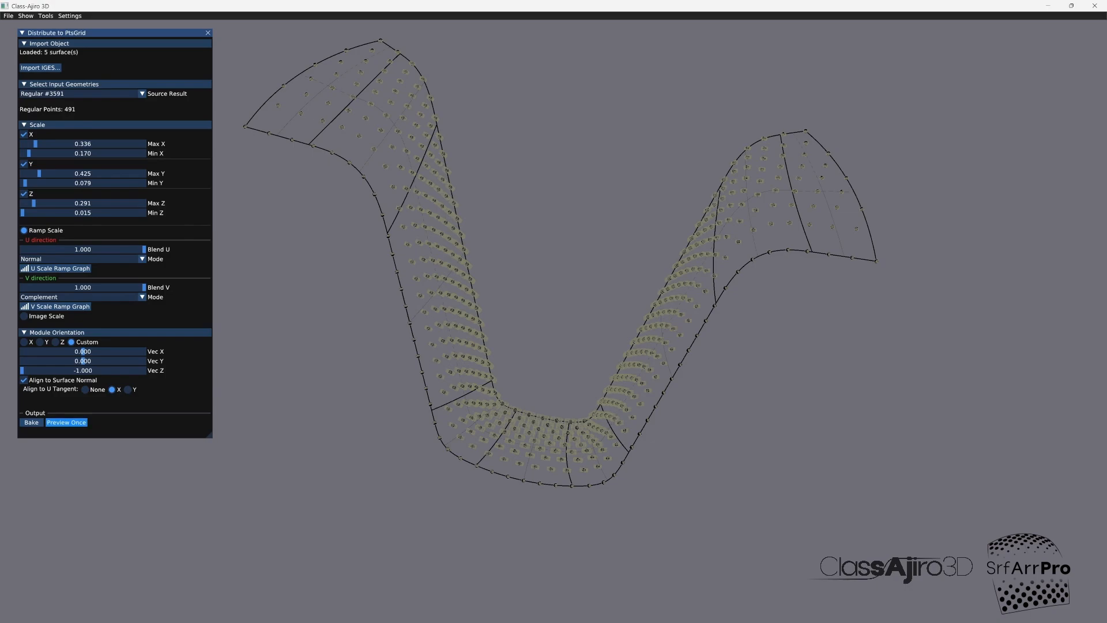
left_click(66, 422)
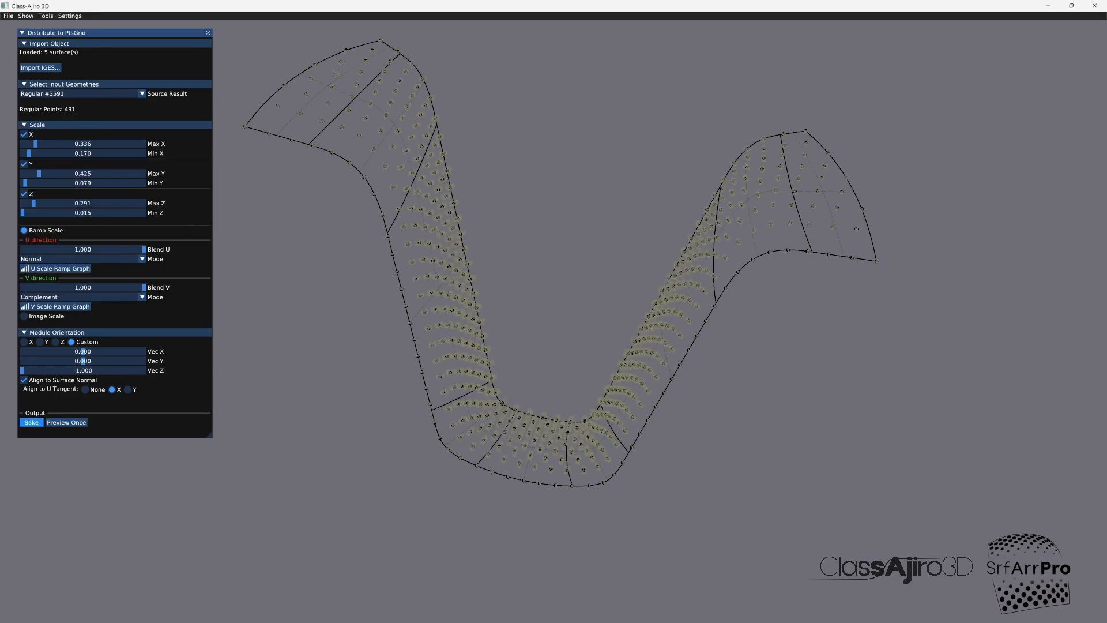
left_click(31, 422)
left_click(208, 33)
Step: Compare both baked distributions together, and hide the X-aligned distribution and its 491-point grid, leaving the Y-aligned modules shown
scroll(553, 311, "up", 3)
middle_click_drag(553, 311, 594, 317)
left_click(45, 16)
left_click(57, 104)
left_click(83, 174)
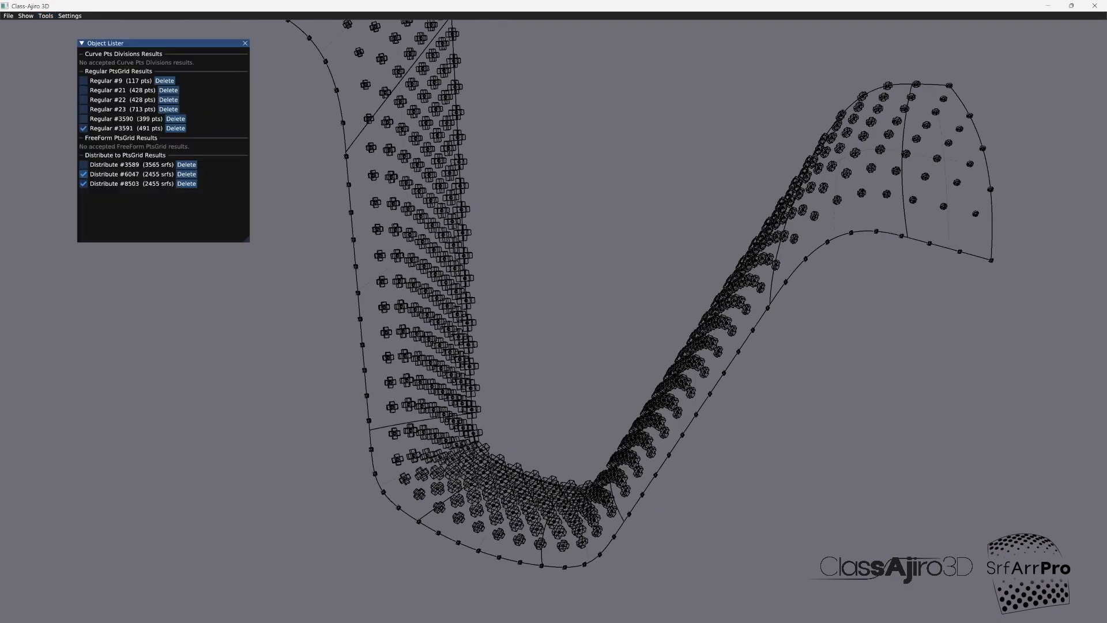
scroll(559, 410, "up", 3)
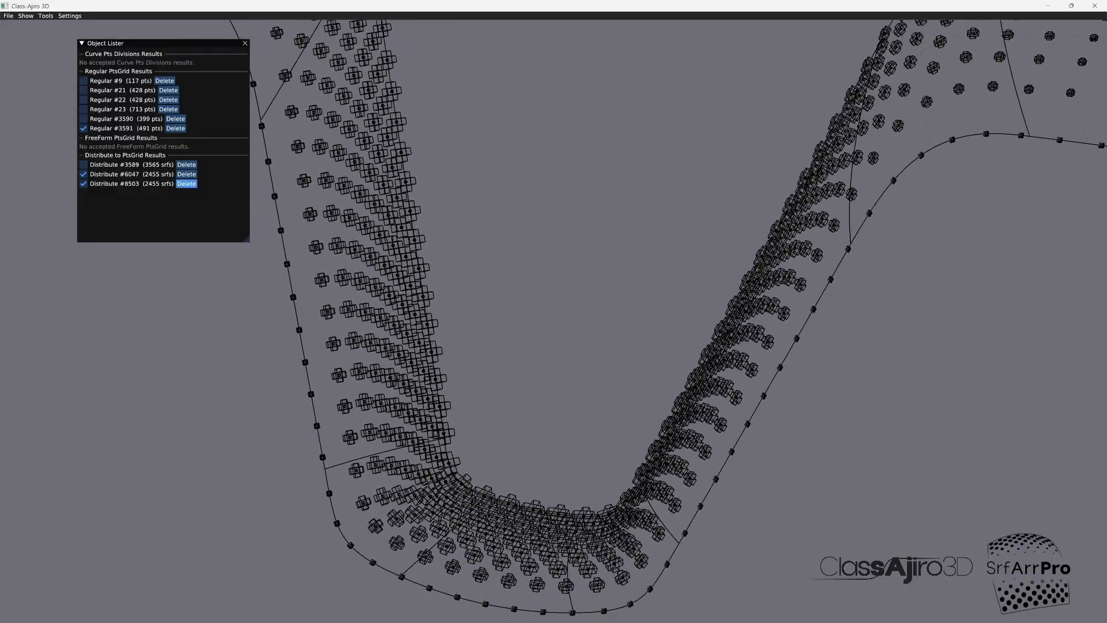
left_click(83, 183)
middle_click_drag(461, 288, 553, 271)
left_click(83, 127)
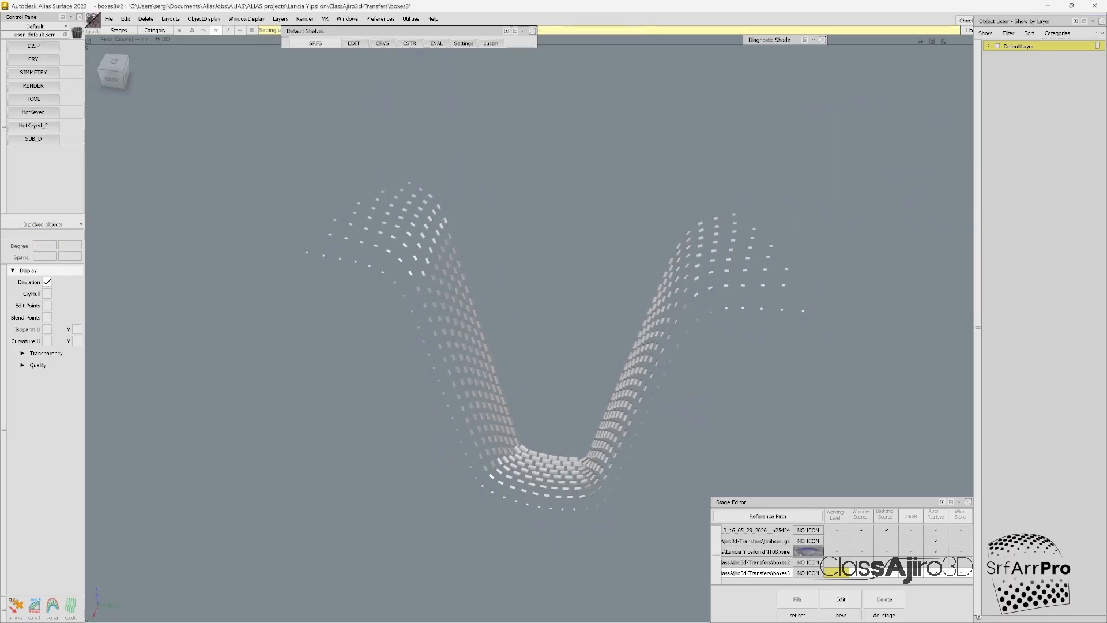
Step: Switch to Autodesk Alias, pick all box modules in the boxes3 stage, and bring them into layer L34 of the INT08.wire stage
left_click_drag(337, 147, 856, 517)
left_click(837, 551)
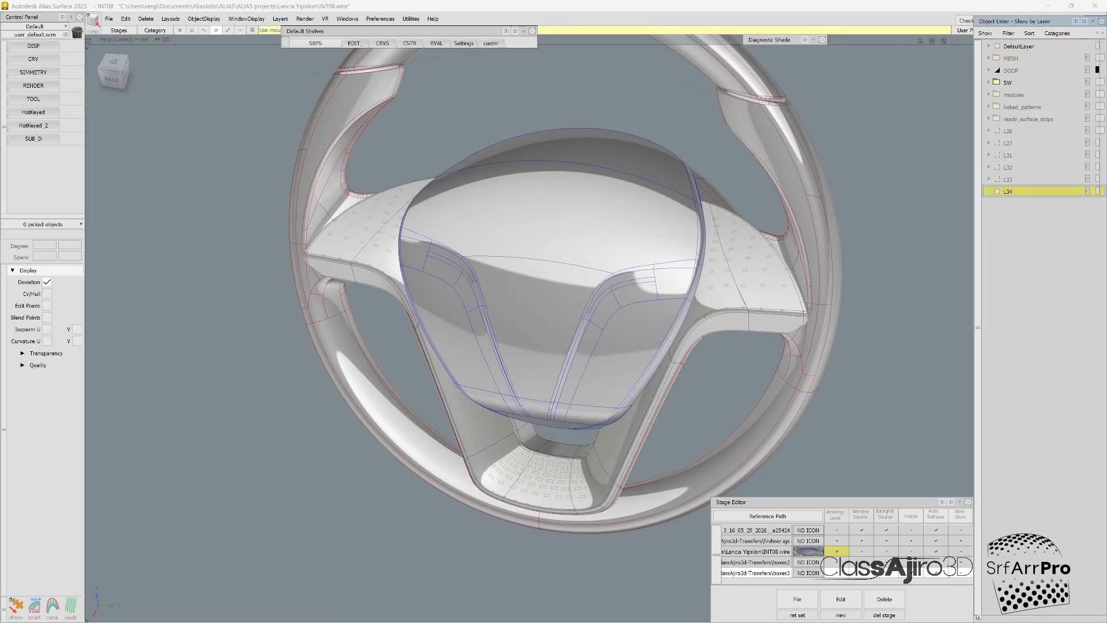
right_click(1008, 192)
left_click(1032, 202)
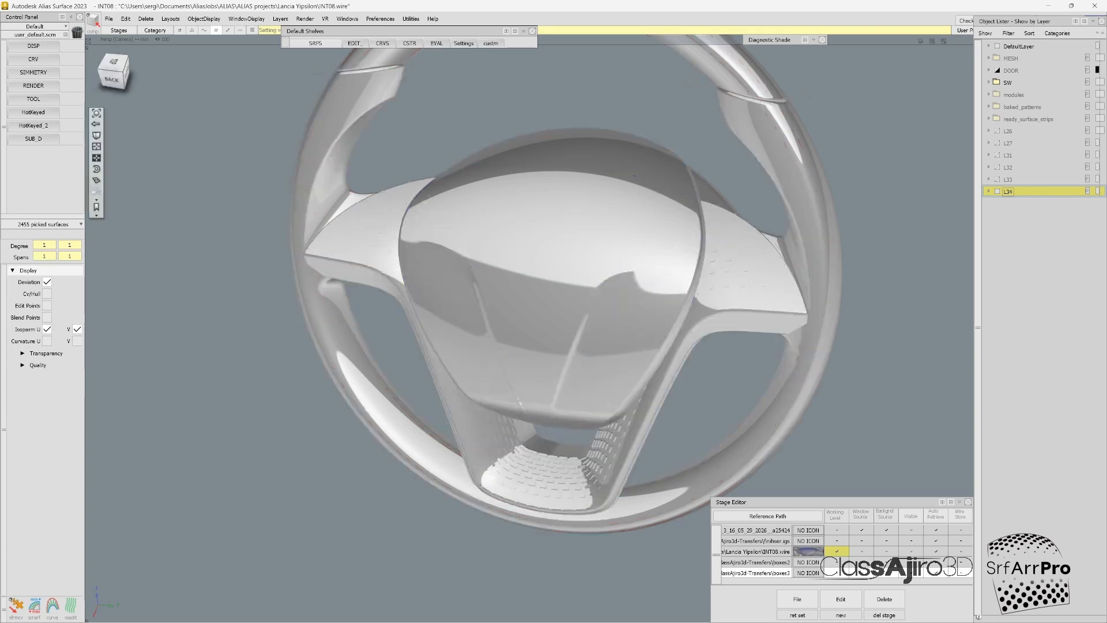
Step: Clear the selection, and switch the visible pattern from layer L34 to L31 to compare the perforations on the steering wheel
key("shift+alt")
left_click(114, 66)
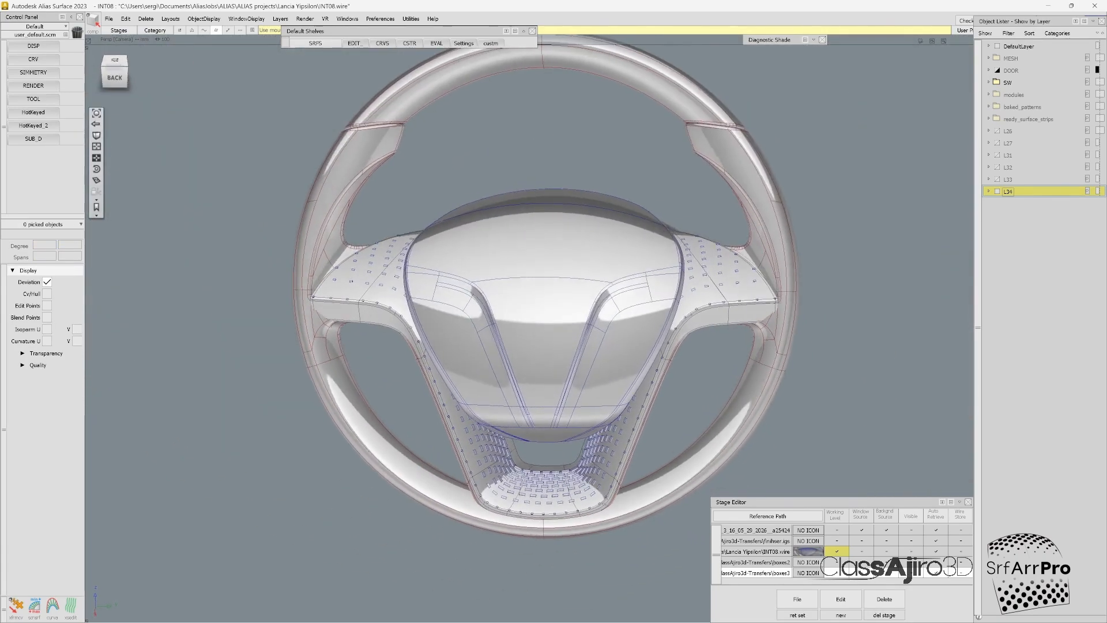
left_click_drag(518, 288, 582, 248, "alt+shift")
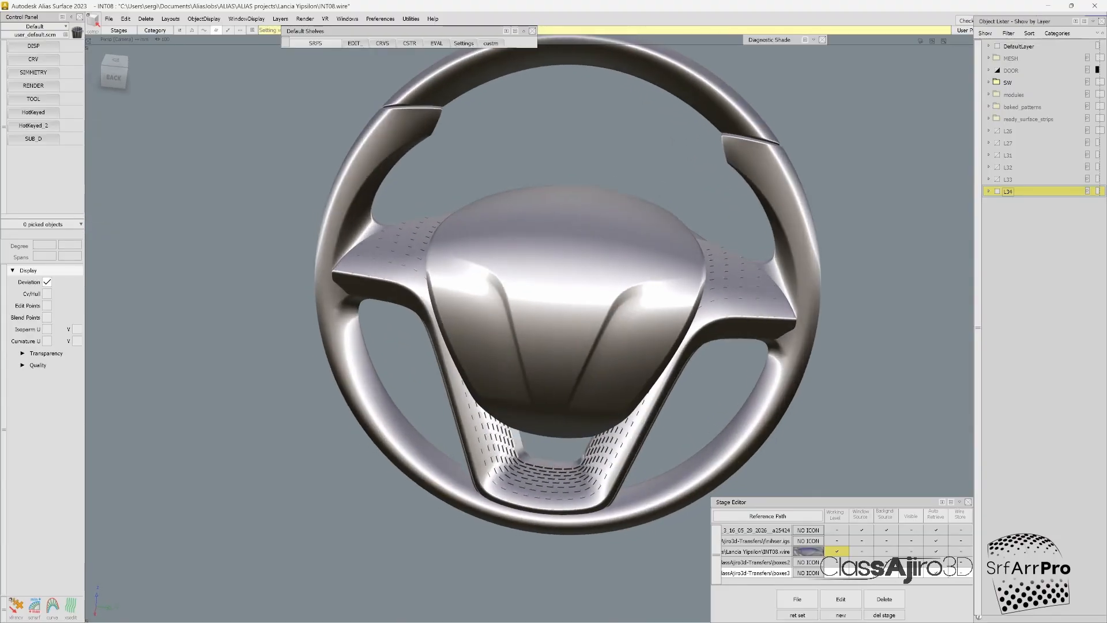
key("ctrl+z")
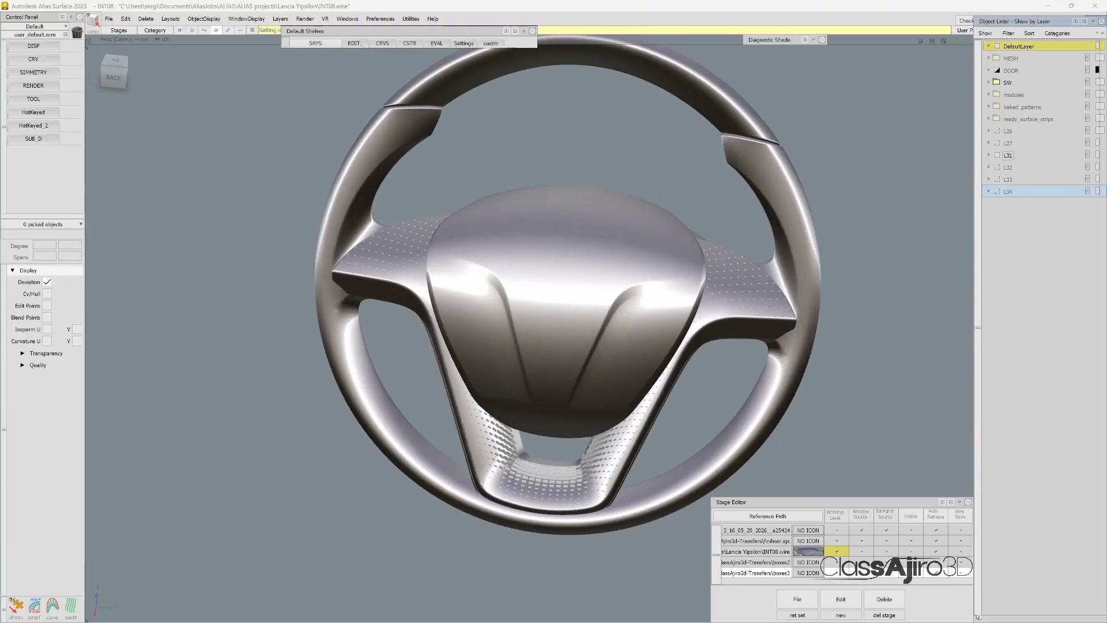
left_click_drag(553, 312, 518, 294, "alt+shift")
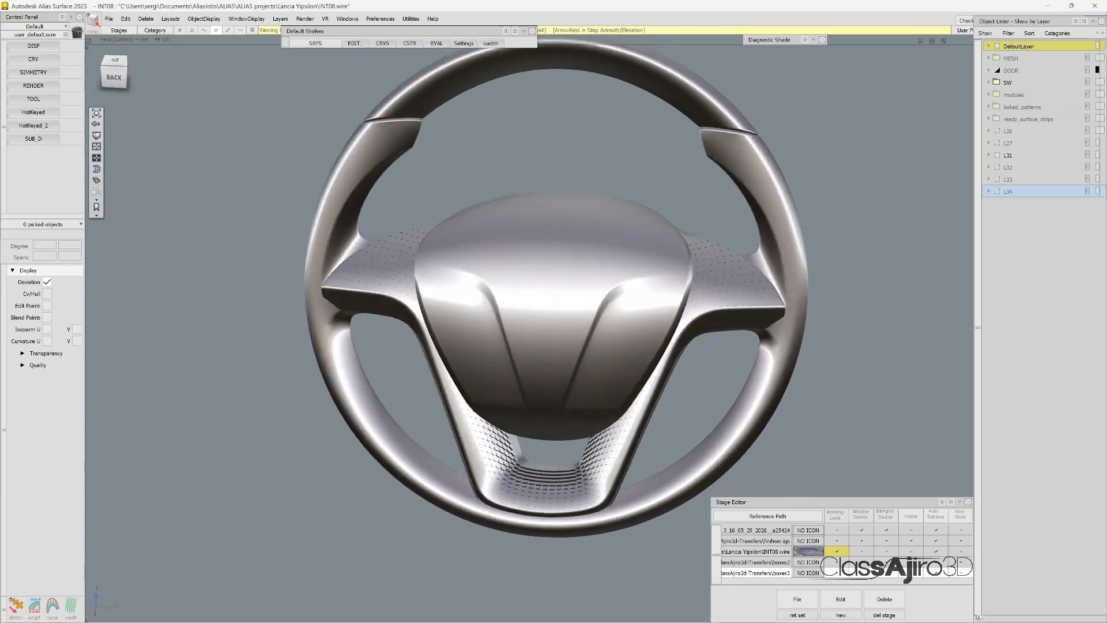